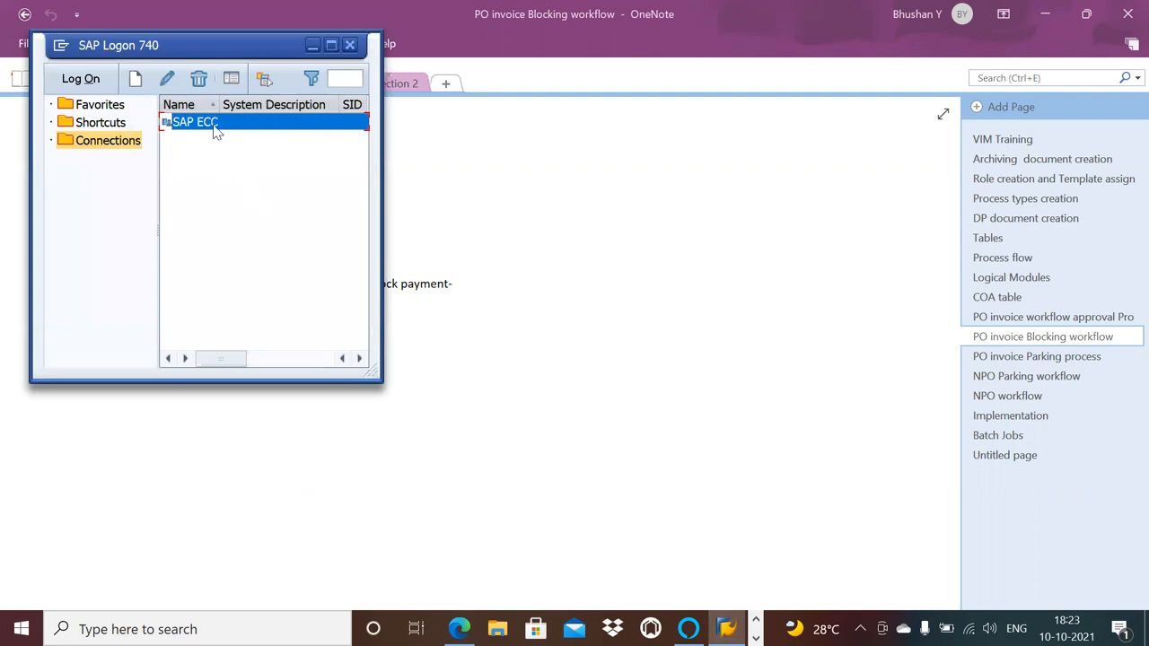
Log on to the SAP ECC system with the previously used user name and the prefilled password.
{"action": "double_click", "coordinate": [214, 126]}
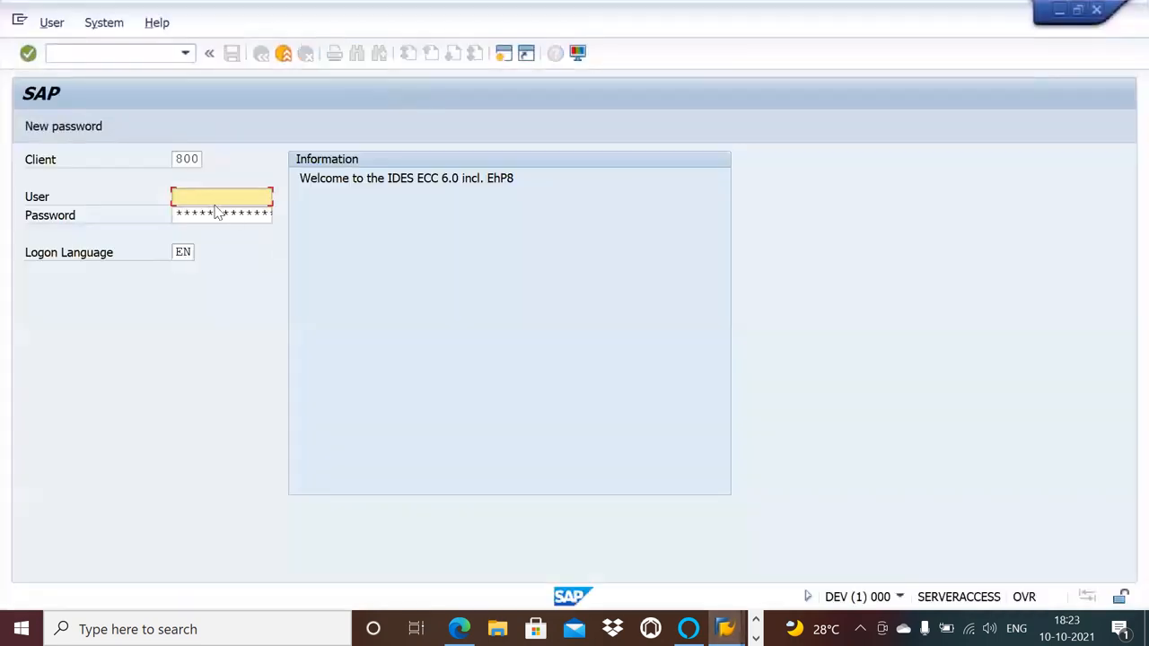
{"action": "type", "text": "v"}
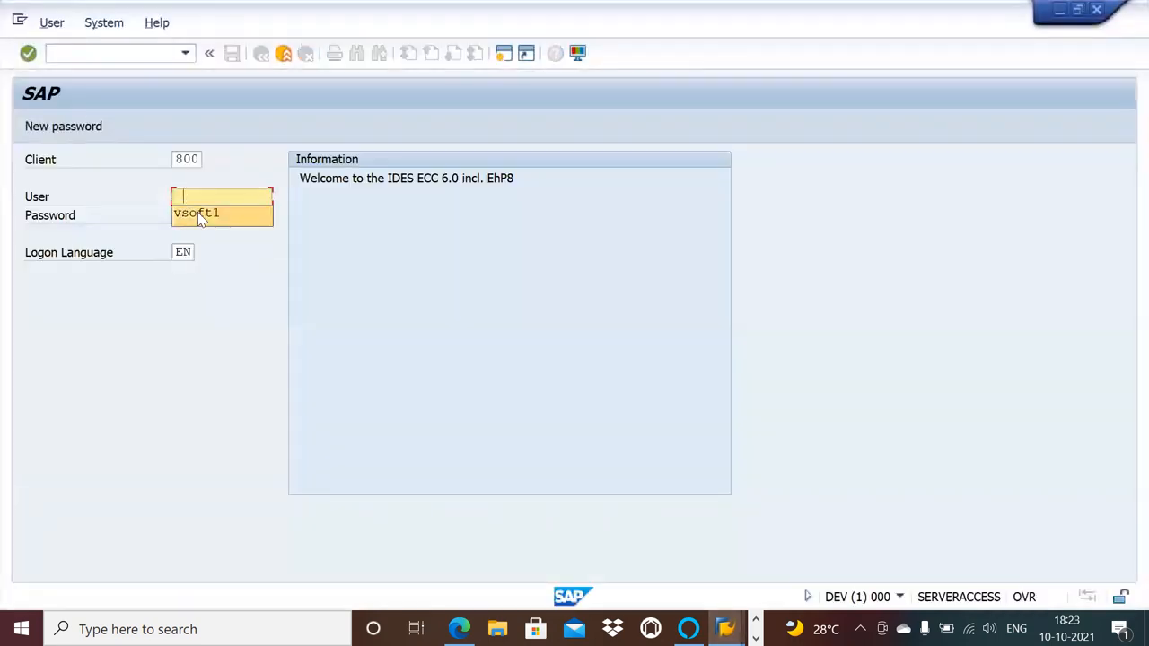
{"action": "left_click", "coordinate": [198, 212]}
{"action": "double_click", "coordinate": [230, 198]}
{"action": "left_click", "coordinate": [230, 198]}
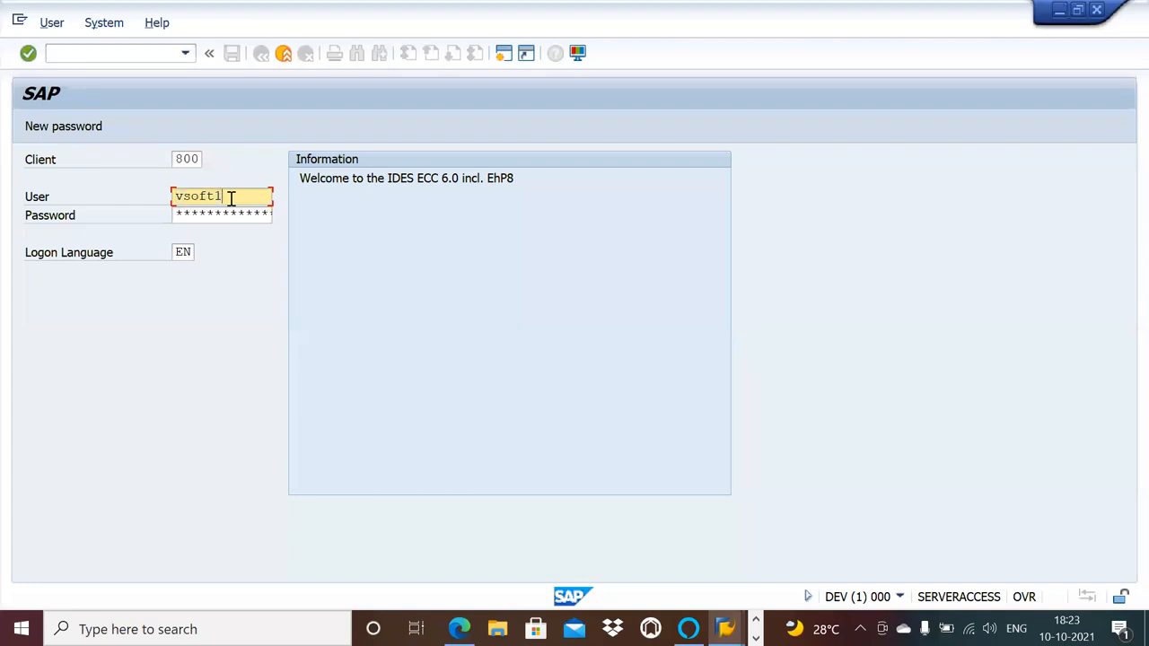
{"action": "key", "text": "Tab"}
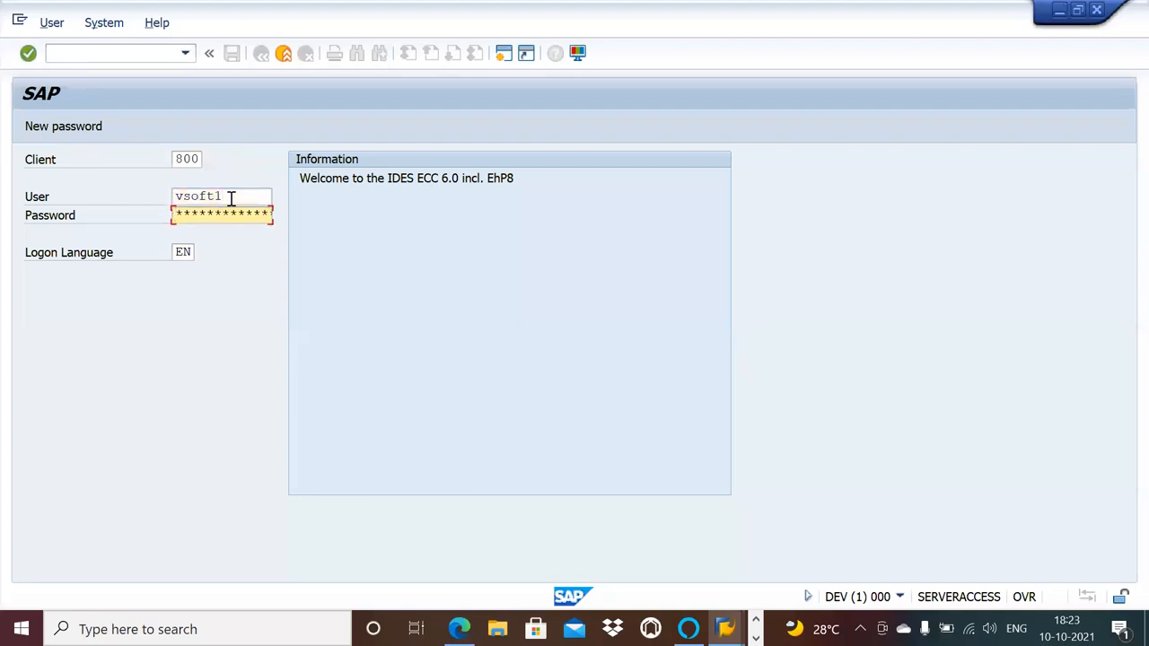
{"action": "key", "text": "Return"}
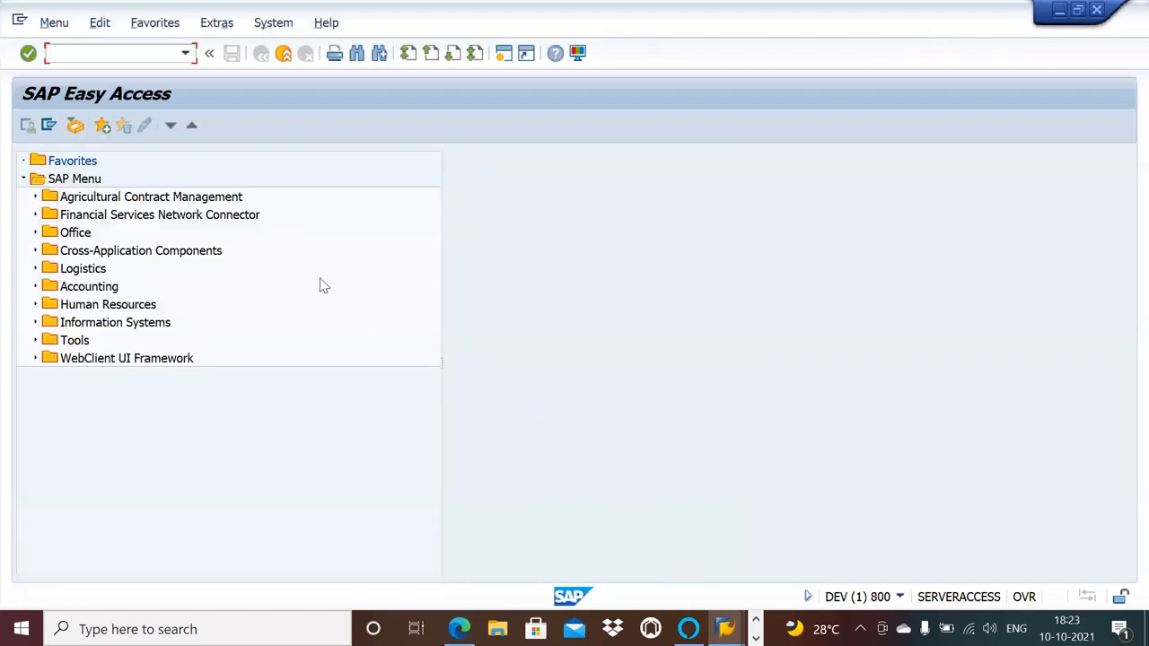
Open the OpenText Vendor Invoice Management menu with transaction /n/opt/vim.
{"action": "left_click", "coordinate": [184, 53]}
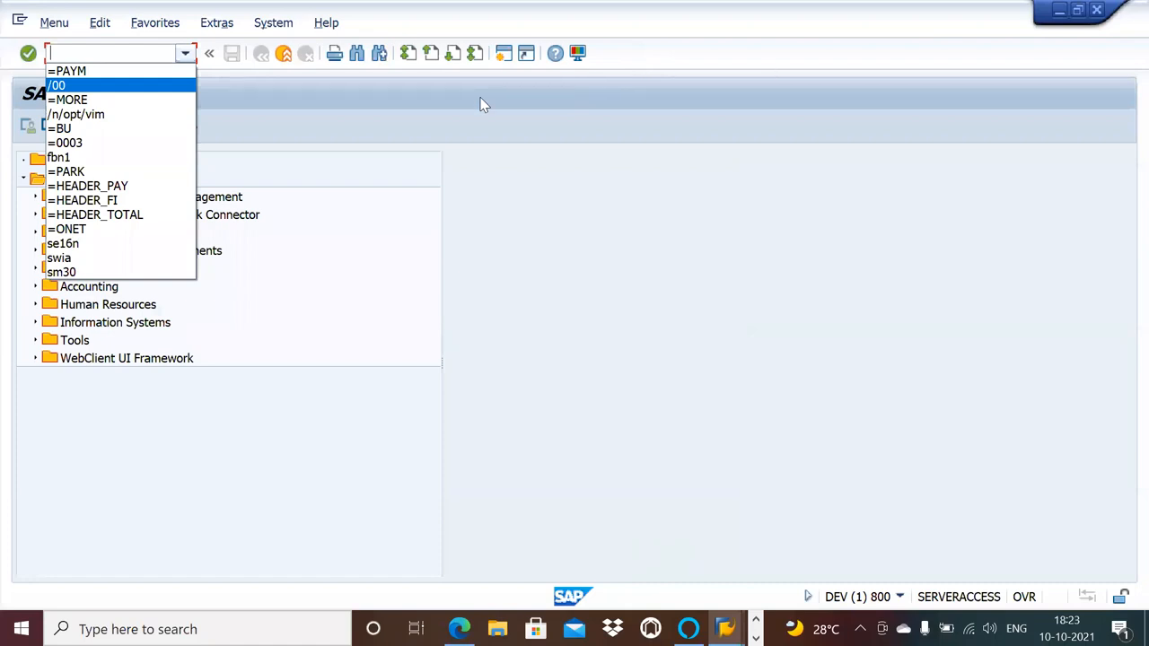
{"action": "key", "text": "alt+Tab"}
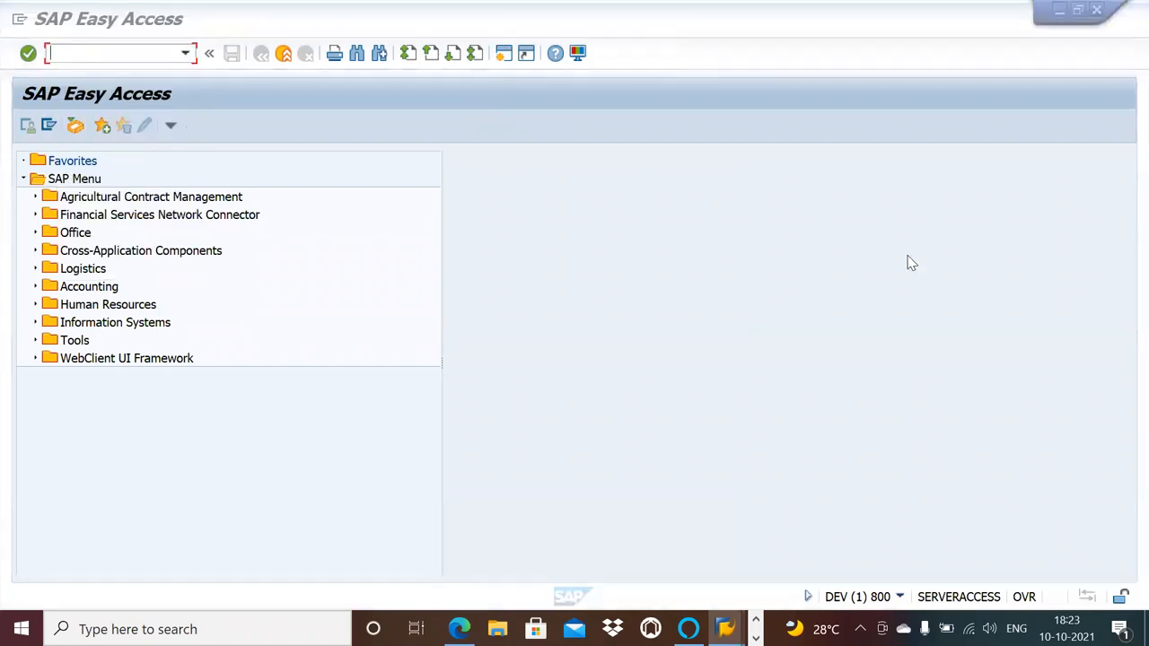
{"action": "left_click", "coordinate": [186, 54]}
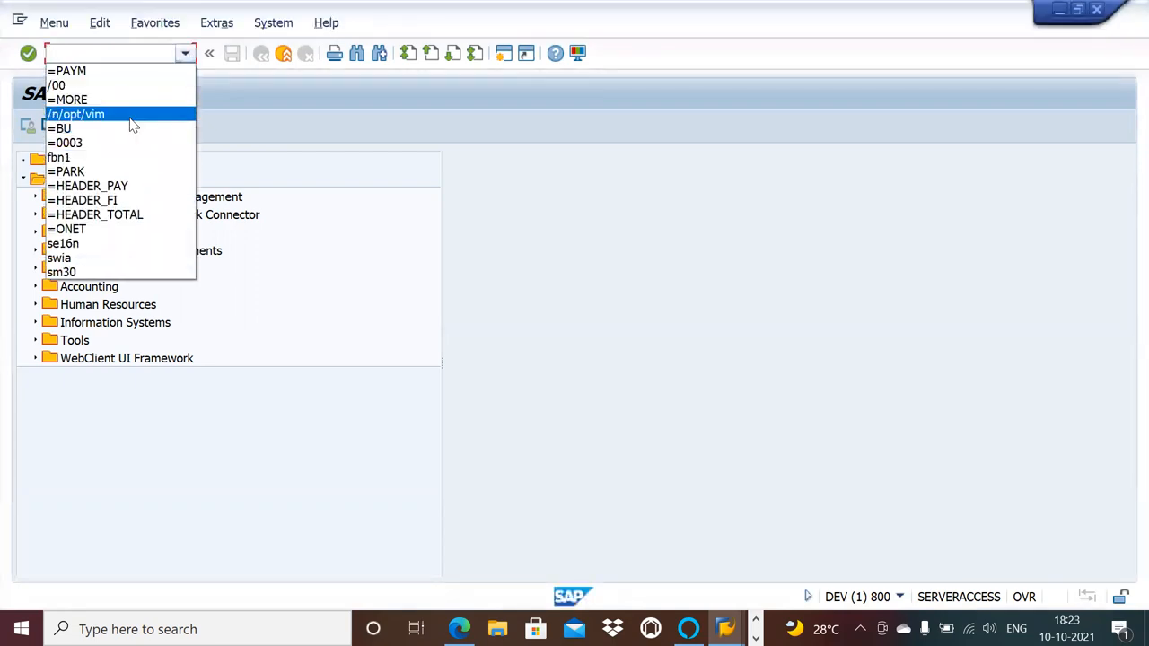
{"action": "left_click", "coordinate": [130, 118]}
{"action": "key", "text": "Return"}
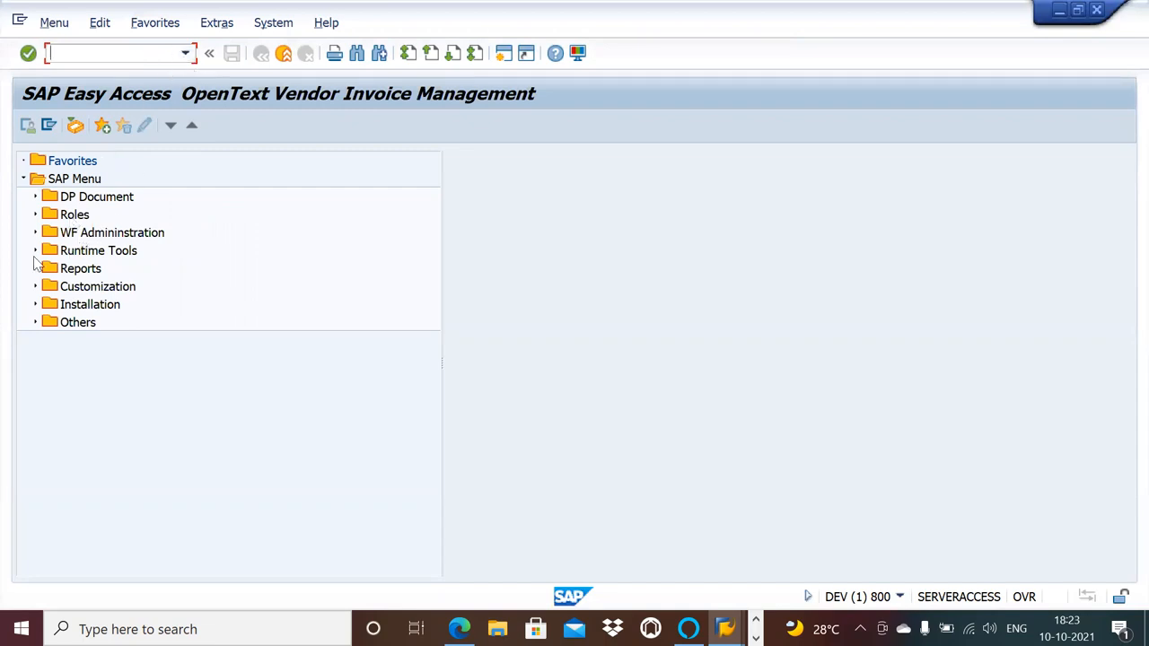
Open OpenText Customization (/OPT/SPRO) and look through the Parked Invoice Processing Configuration under Non PO Based Invoice Configuration.
{"action": "left_click", "coordinate": [35, 287]}
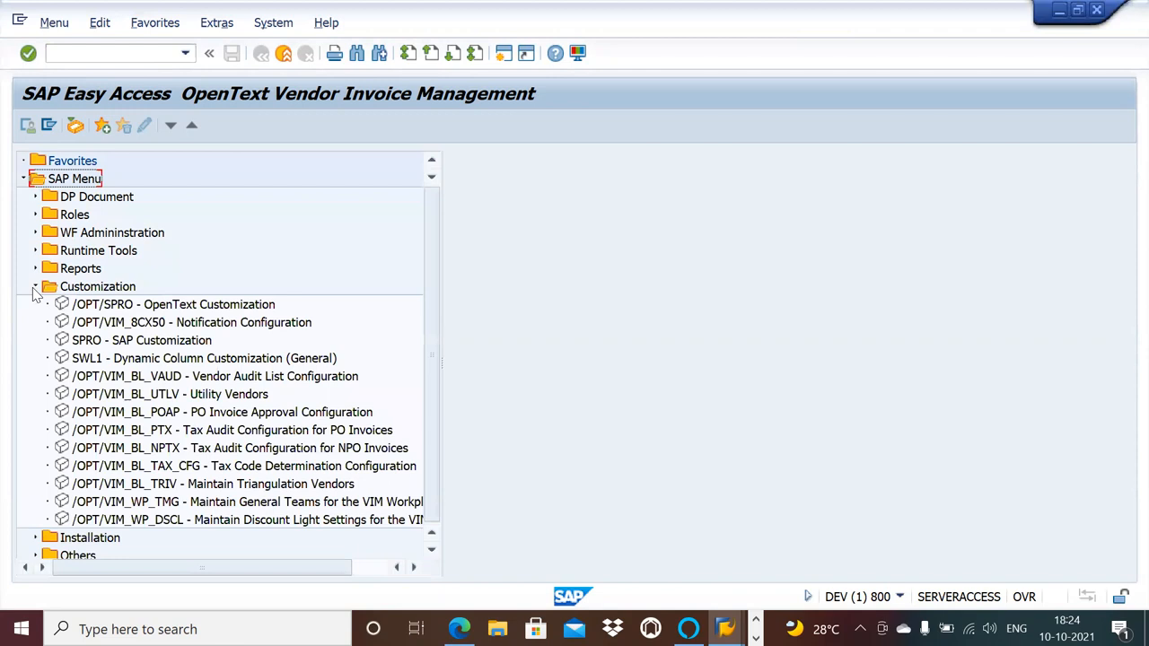
{"action": "left_click", "coordinate": [162, 306]}
{"action": "double_click", "coordinate": [161, 306]}
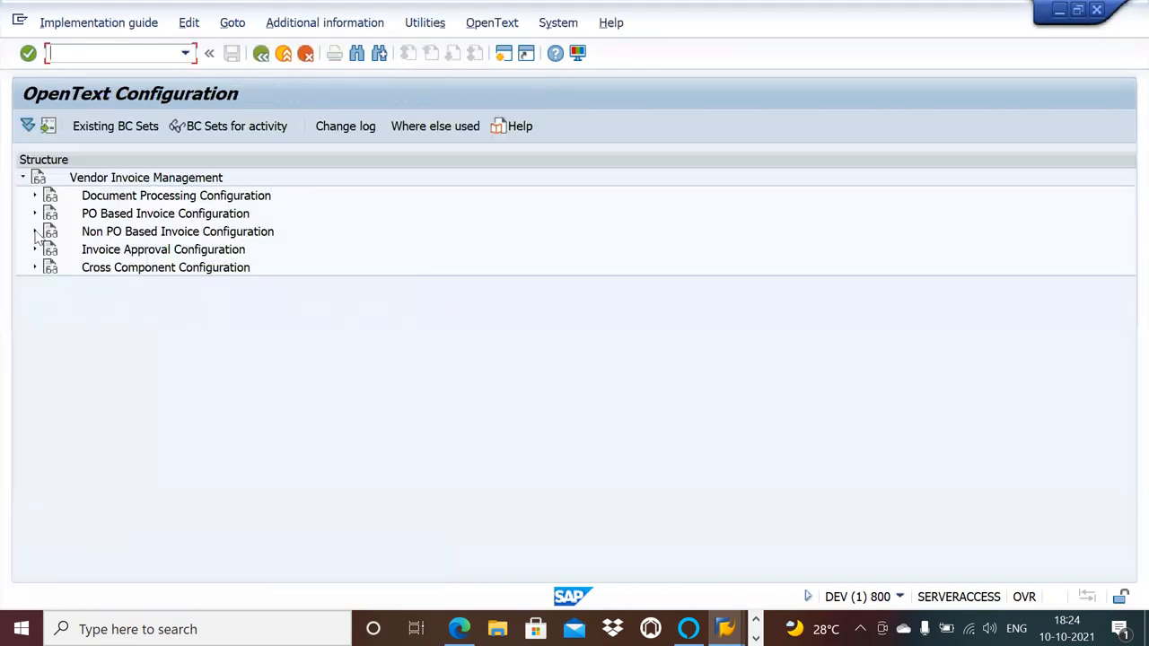
{"action": "left_click", "coordinate": [36, 231]}
{"action": "left_click", "coordinate": [48, 249]}
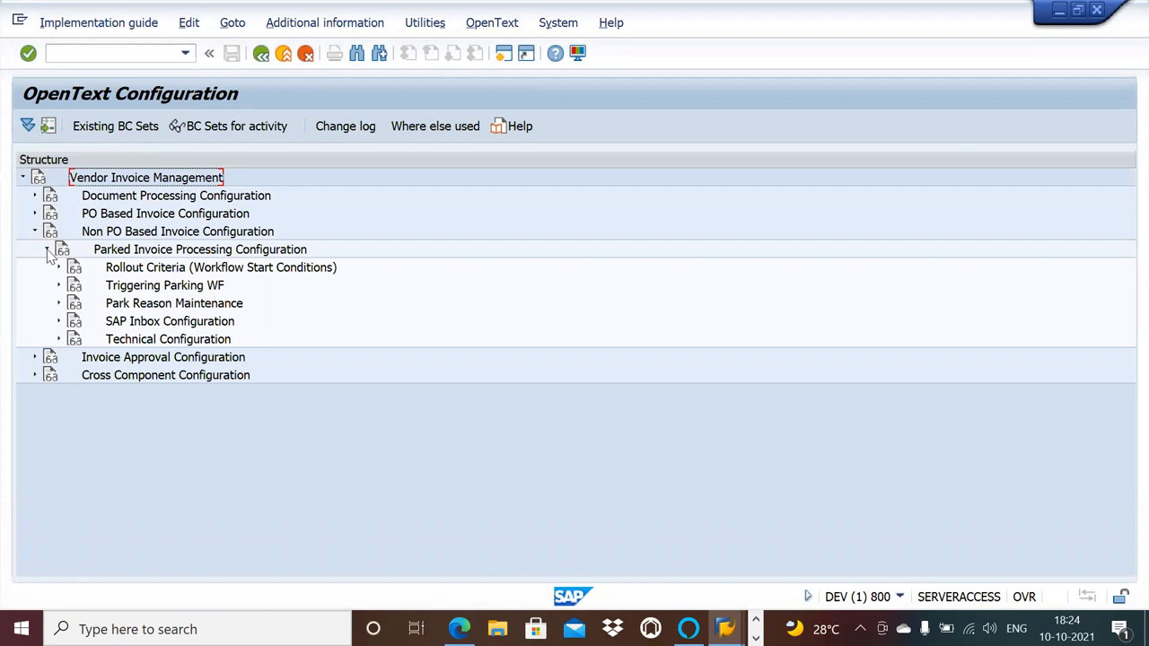
{"action": "left_click", "coordinate": [48, 250]}
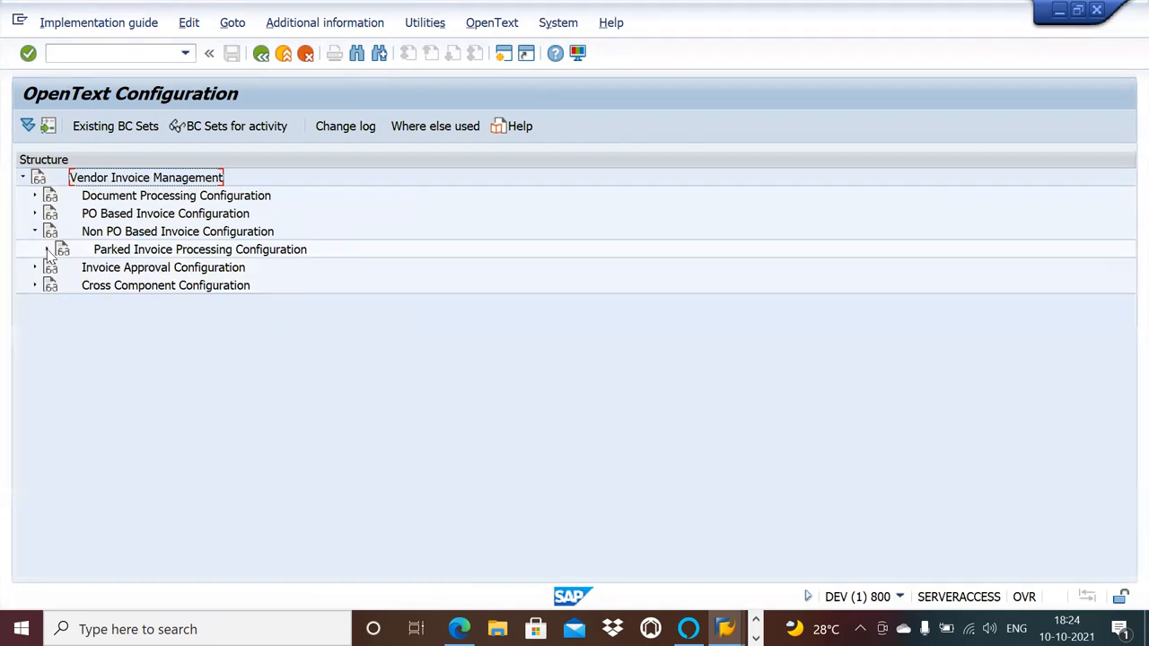
Start a second SAP session and open the Vendor Invoice Management menu in it with /n/opt/vim.
{"action": "left_click", "coordinate": [509, 54]}
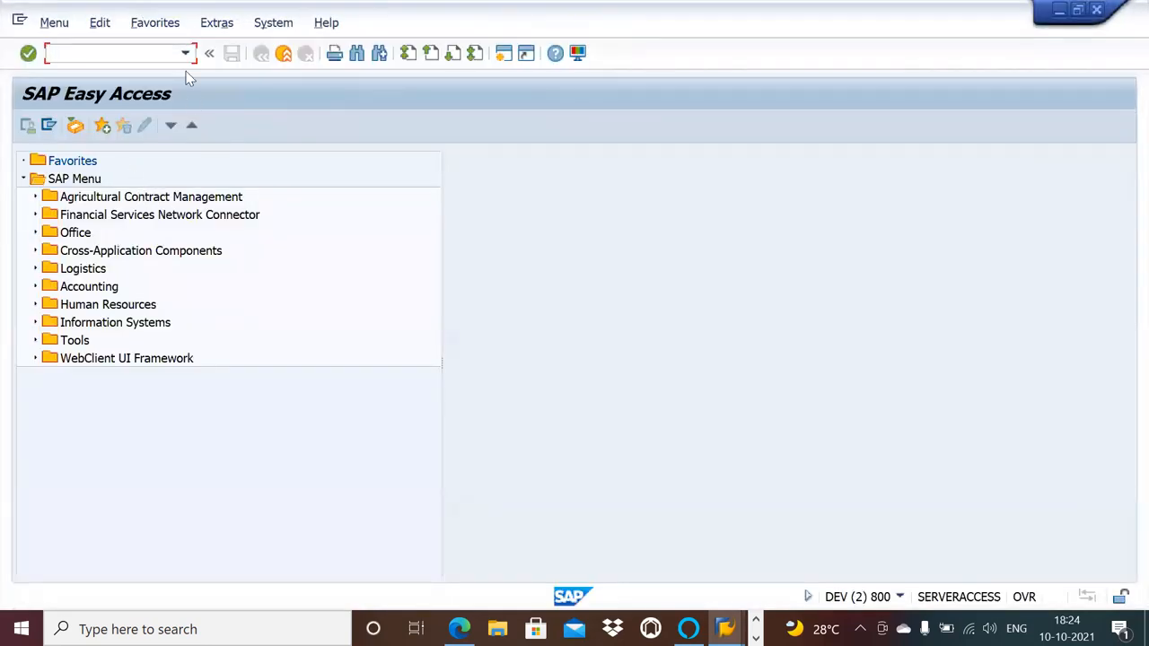
{"action": "left_click", "coordinate": [185, 53]}
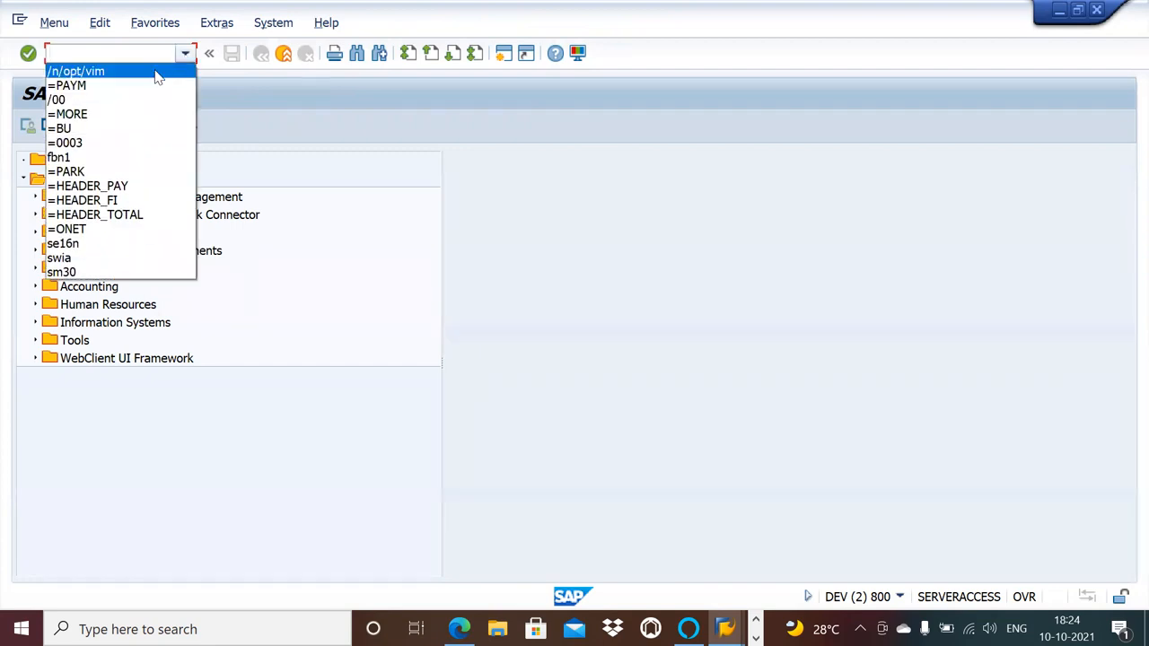
{"action": "left_click", "coordinate": [156, 72]}
{"action": "key", "text": "Return"}
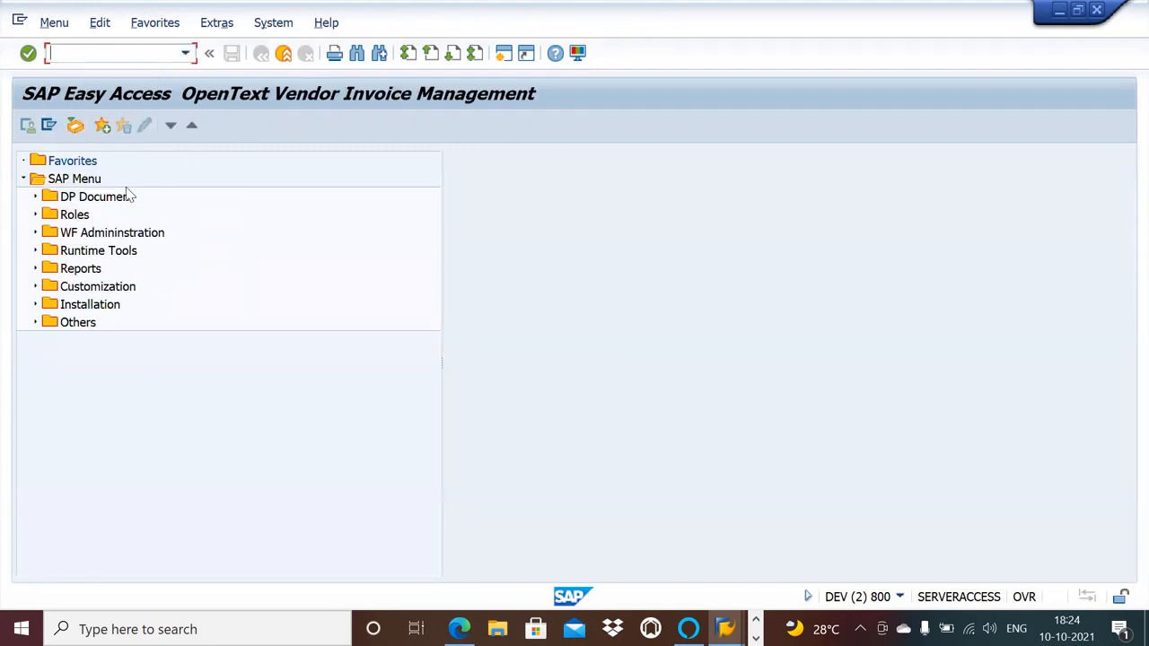
Look through the Customization and Reports folders, then expand Roles and its Level Based Approval Flow subfolder.
{"action": "left_click", "coordinate": [36, 286]}
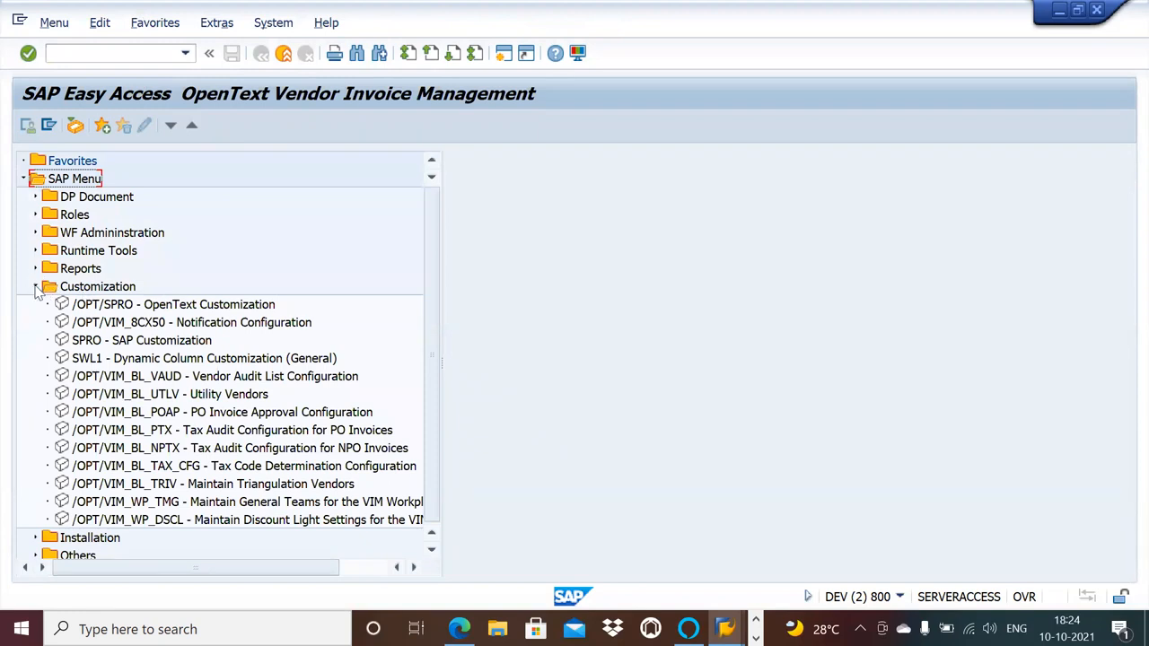
{"action": "left_click", "coordinate": [36, 287]}
{"action": "left_click", "coordinate": [36, 269]}
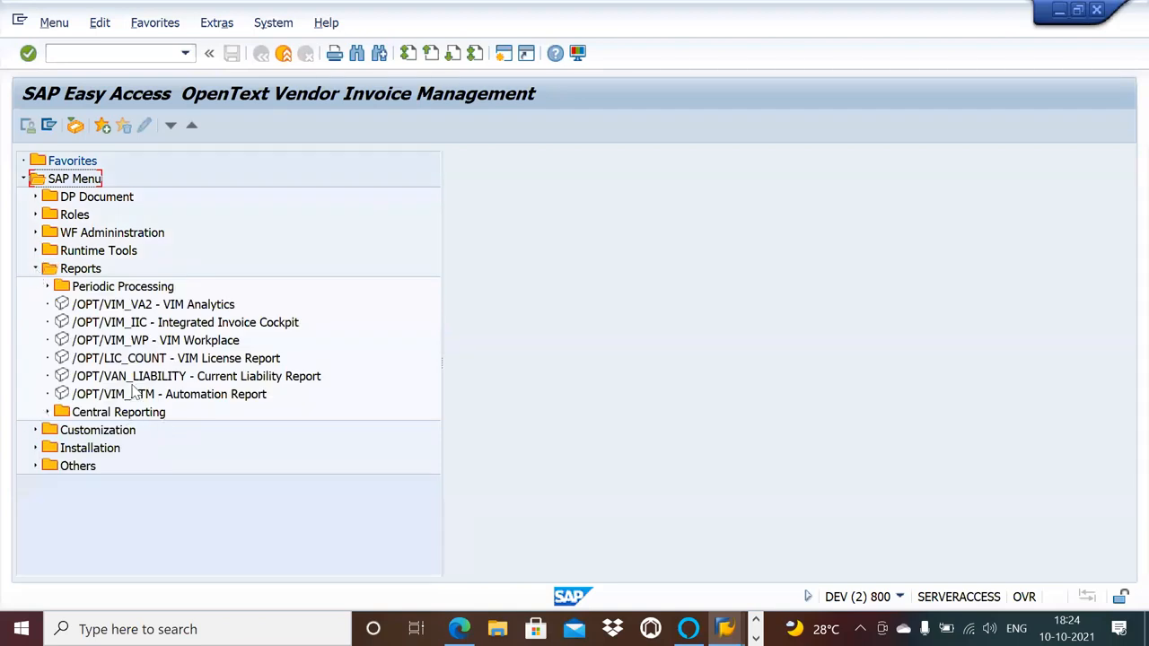
{"action": "left_click", "coordinate": [34, 269]}
{"action": "left_click", "coordinate": [35, 214]}
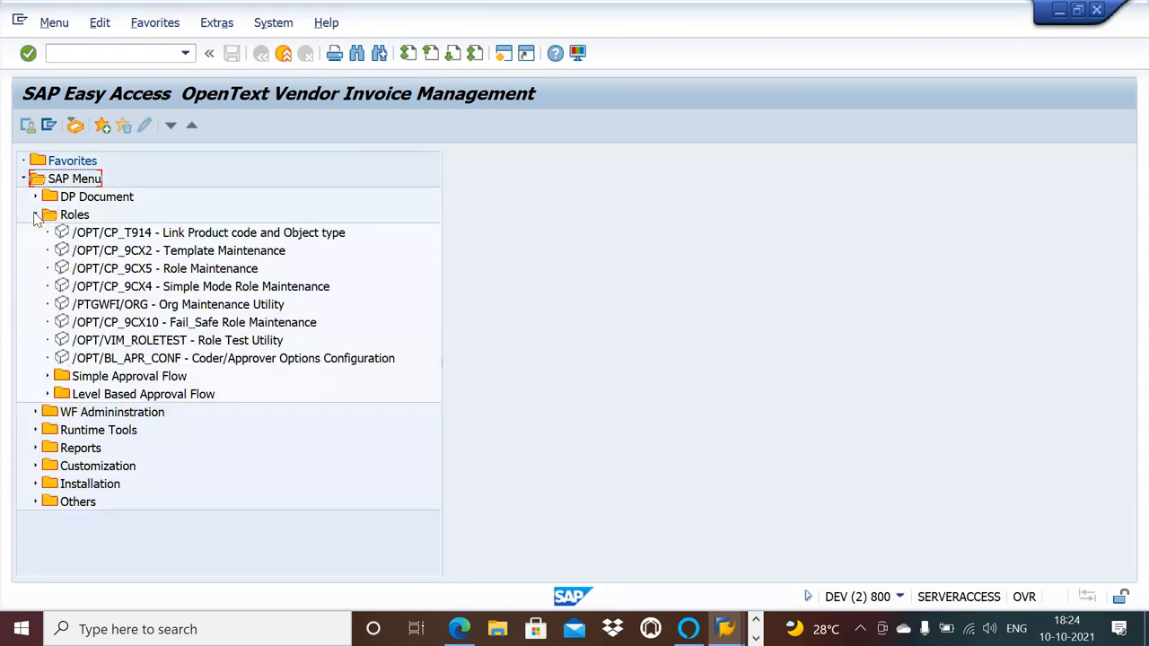
{"action": "left_click", "coordinate": [49, 394]}
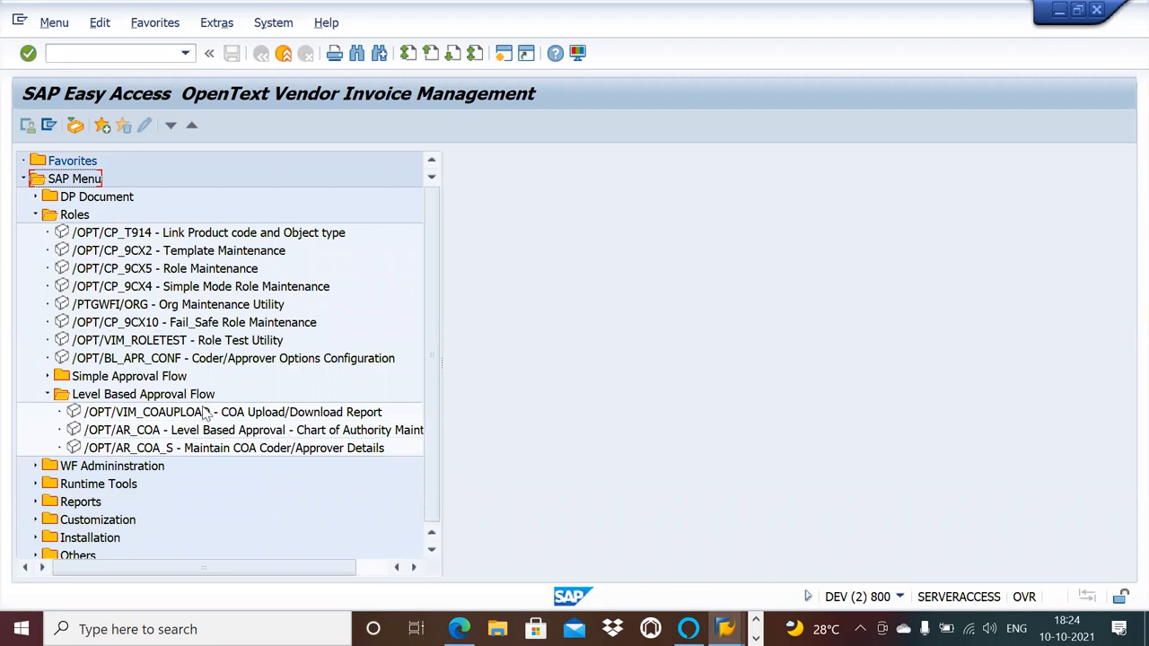
Switch to the Word document on NPO document type configuration and review its list from roles creation to country specific settings.
{"action": "key", "text": "alt+Tab"}
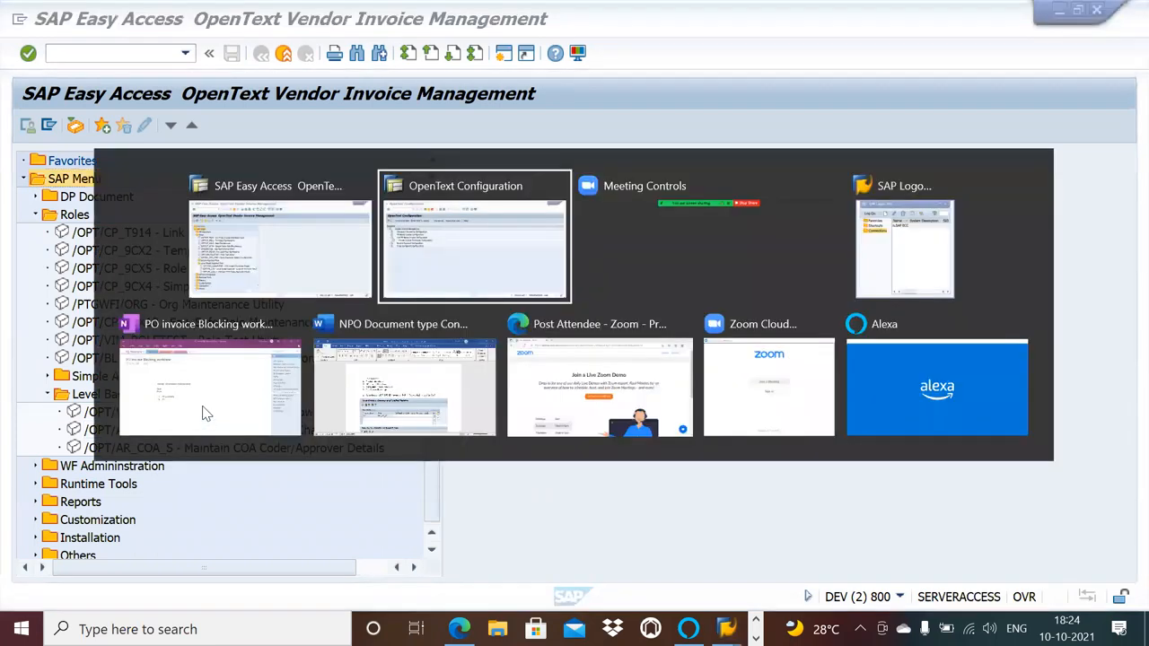
{"action": "key", "text": "alt+Tab"}
{"action": "key", "text": "alt+Tab"}
{"action": "key", "text": "alt+Tab"}
{"action": "key", "text": "alt+Tab"}
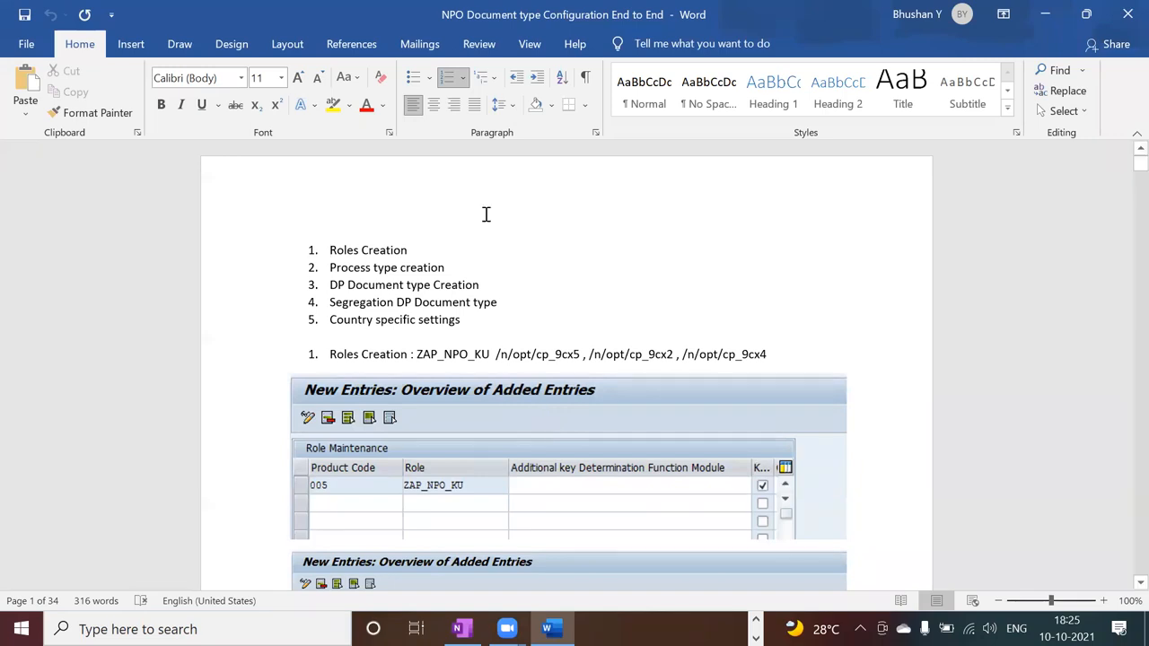
{"action": "key", "text": "alt+Tab"}
{"action": "key", "text": "alt+Tab"}
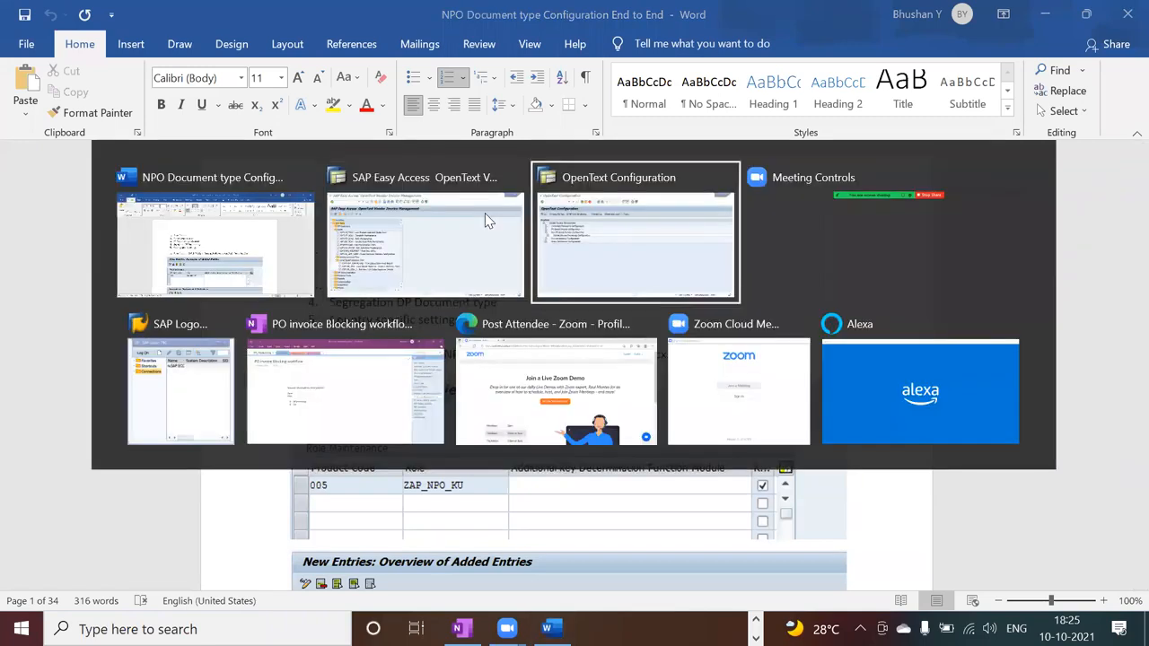
{"action": "key", "text": "alt+Tab"}
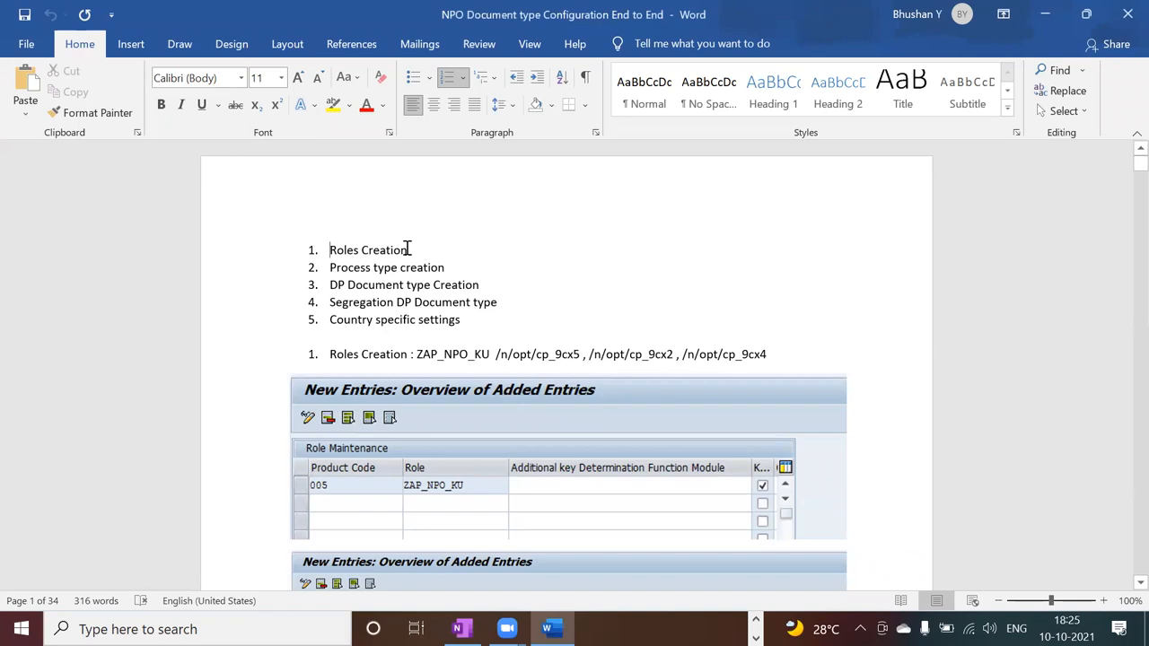
{"action": "left_click", "coordinate": [458, 262]}
{"action": "left_click", "coordinate": [503, 302]}
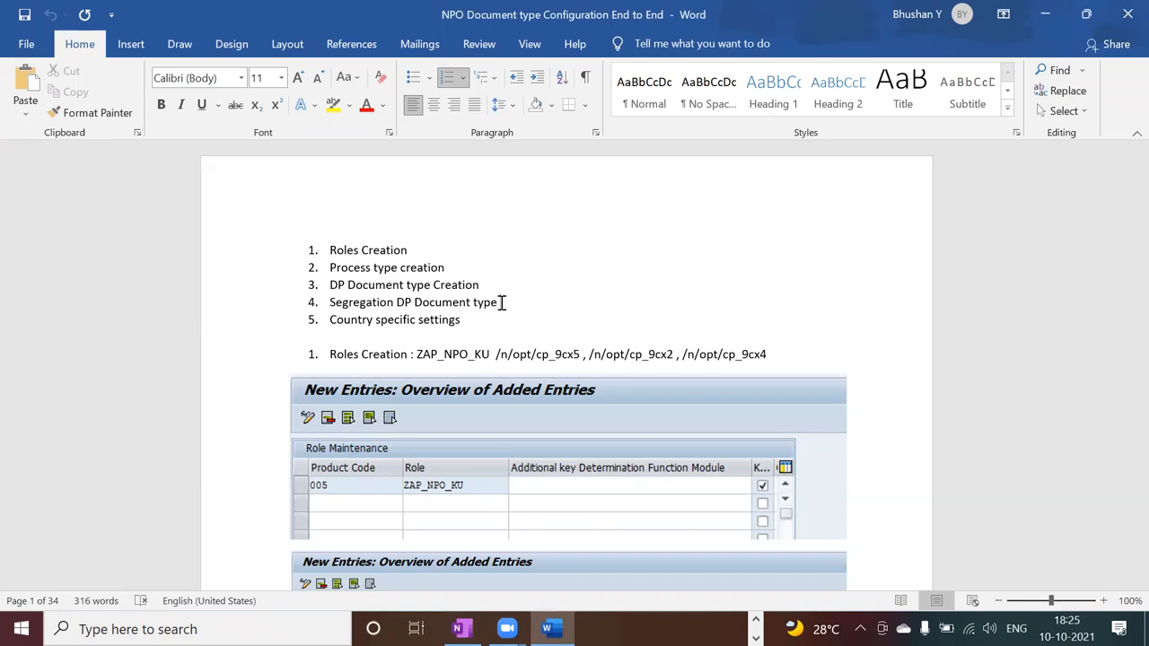
{"action": "left_click", "coordinate": [472, 320]}
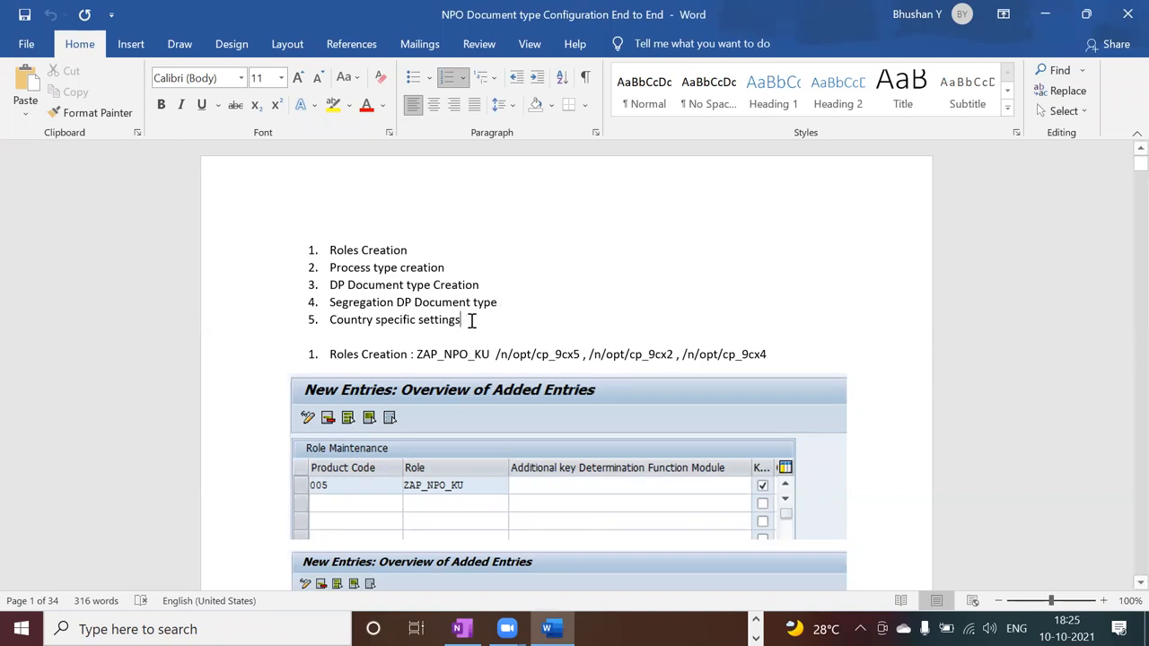
Return to the second SAP session, open OpenText Customization (/OPT/SPRO) and view the Process Configuration activities under Document Processing Configuration.
{"action": "key", "text": "alt+Tab"}
{"action": "key", "text": "alt+Tab"}
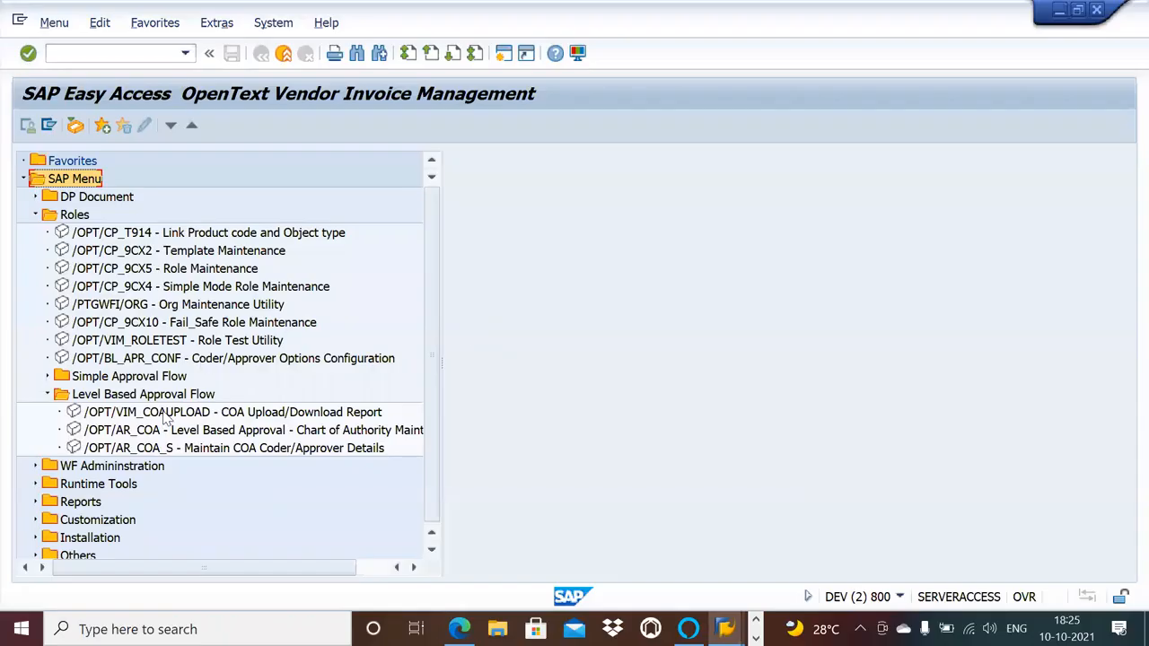
{"action": "left_click", "coordinate": [36, 520]}
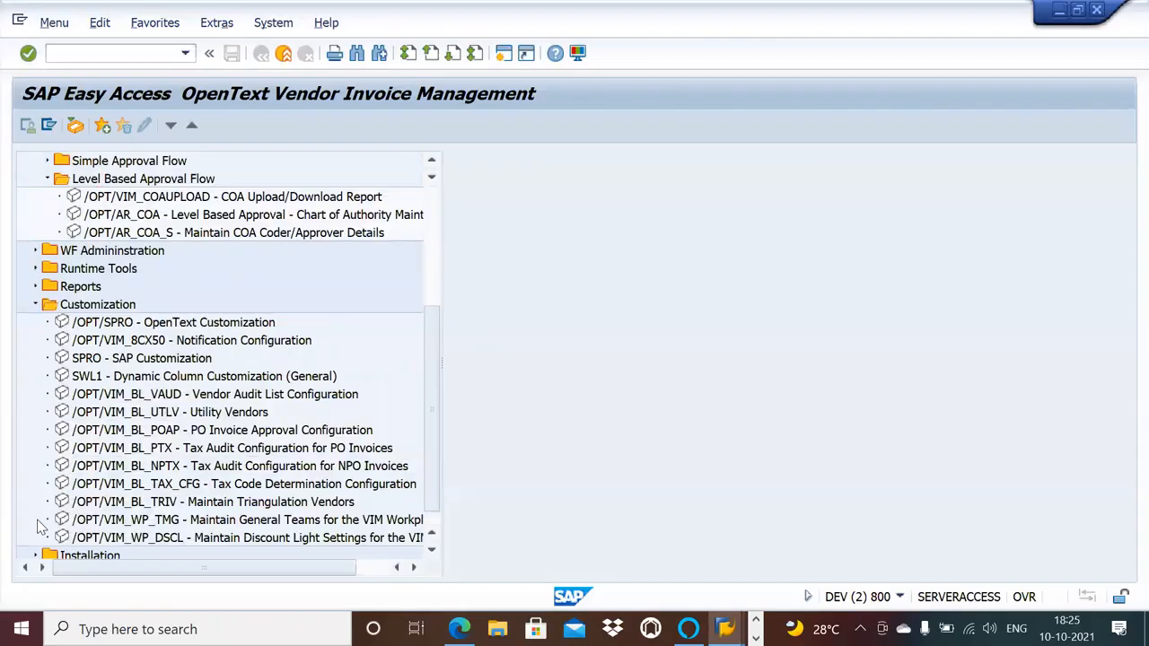
{"action": "double_click", "coordinate": [201, 325]}
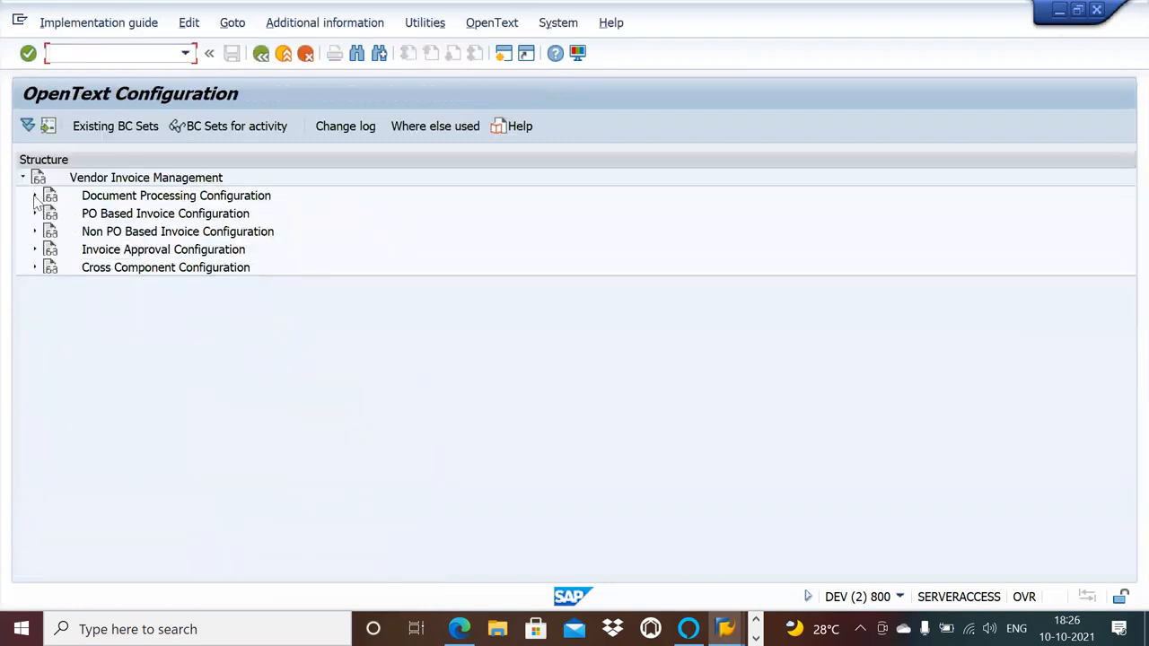
{"action": "left_click", "coordinate": [34, 196]}
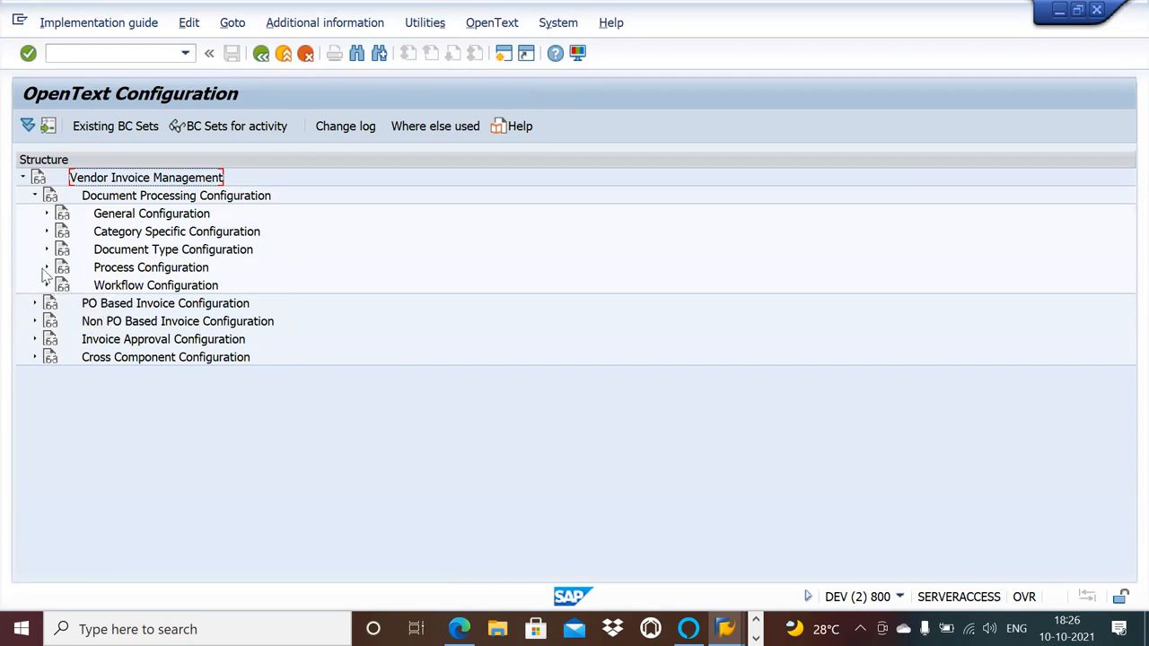
{"action": "left_click", "coordinate": [47, 269]}
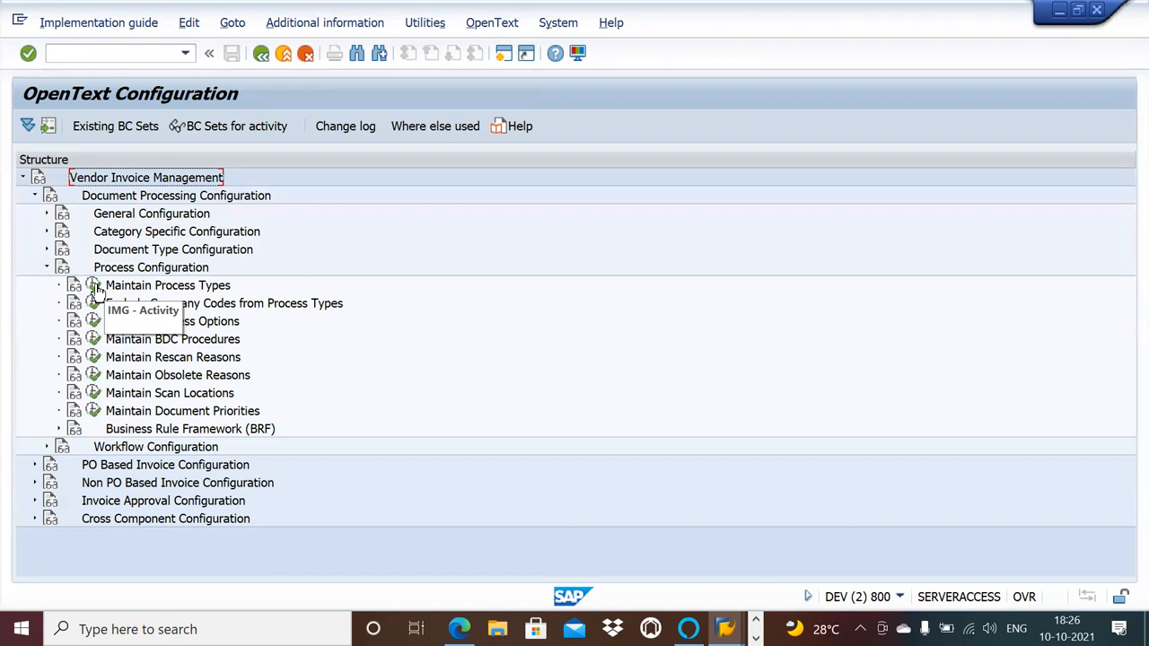
Go back to the Vendor Invoice Management menu and open Template Maintenance (/OPT/CP_9CX2) from the Roles folder.
{"action": "left_click", "coordinate": [261, 53]}
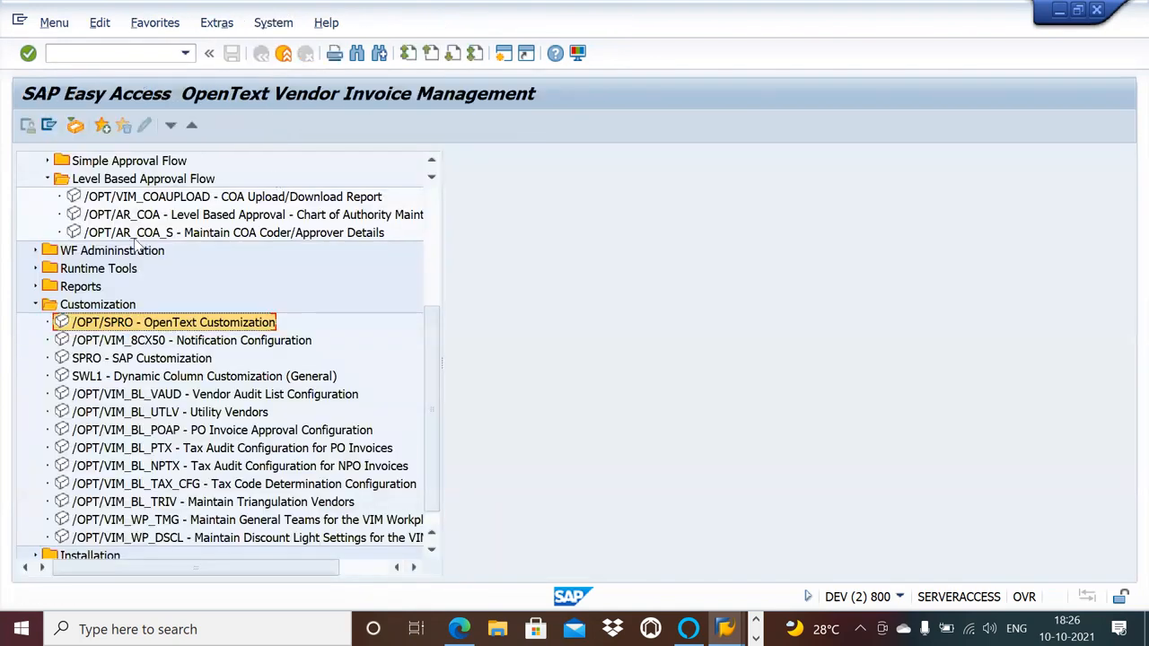
{"action": "left_click", "coordinate": [431, 161]}
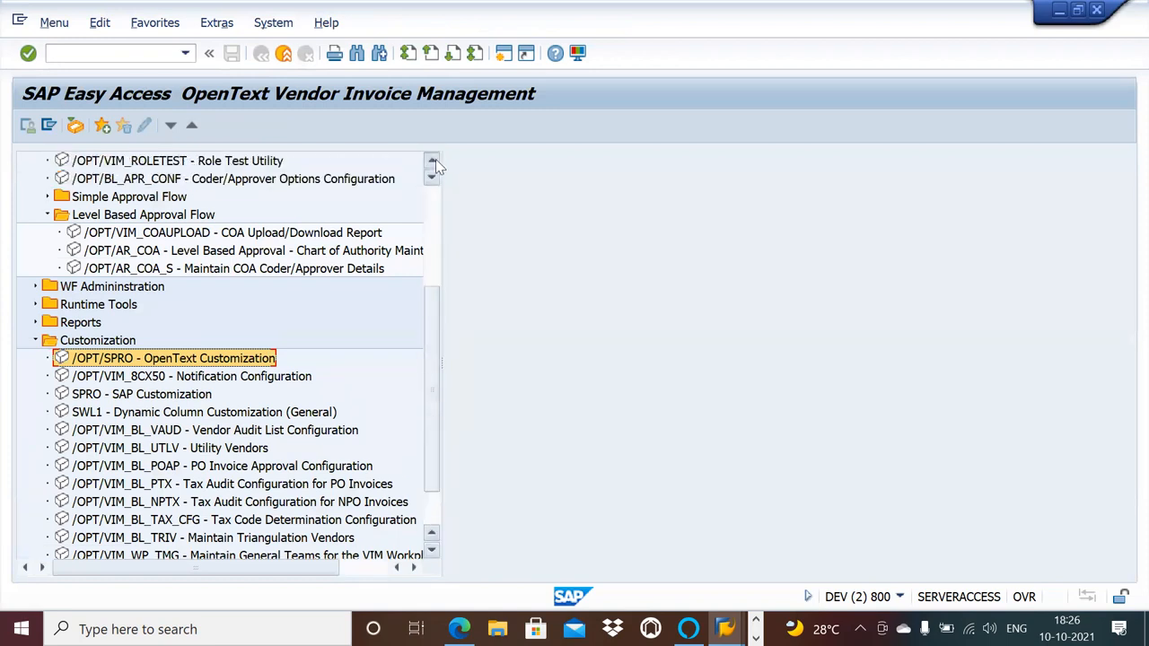
{"action": "left_click", "coordinate": [435, 159]}
{"action": "left_click", "coordinate": [435, 160]}
{"action": "left_click", "coordinate": [436, 160]}
{"action": "left_click", "coordinate": [435, 159]}
{"action": "left_click", "coordinate": [435, 160]}
{"action": "left_click", "coordinate": [436, 160]}
{"action": "left_click", "coordinate": [436, 160]}
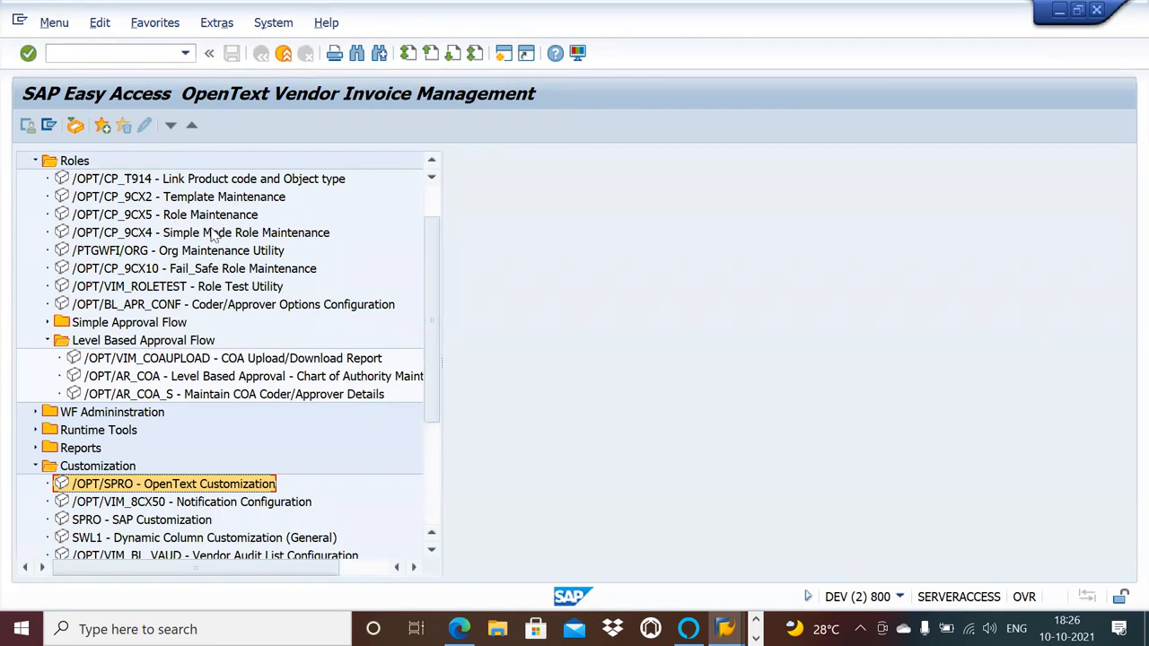
{"action": "double_click", "coordinate": [194, 199]}
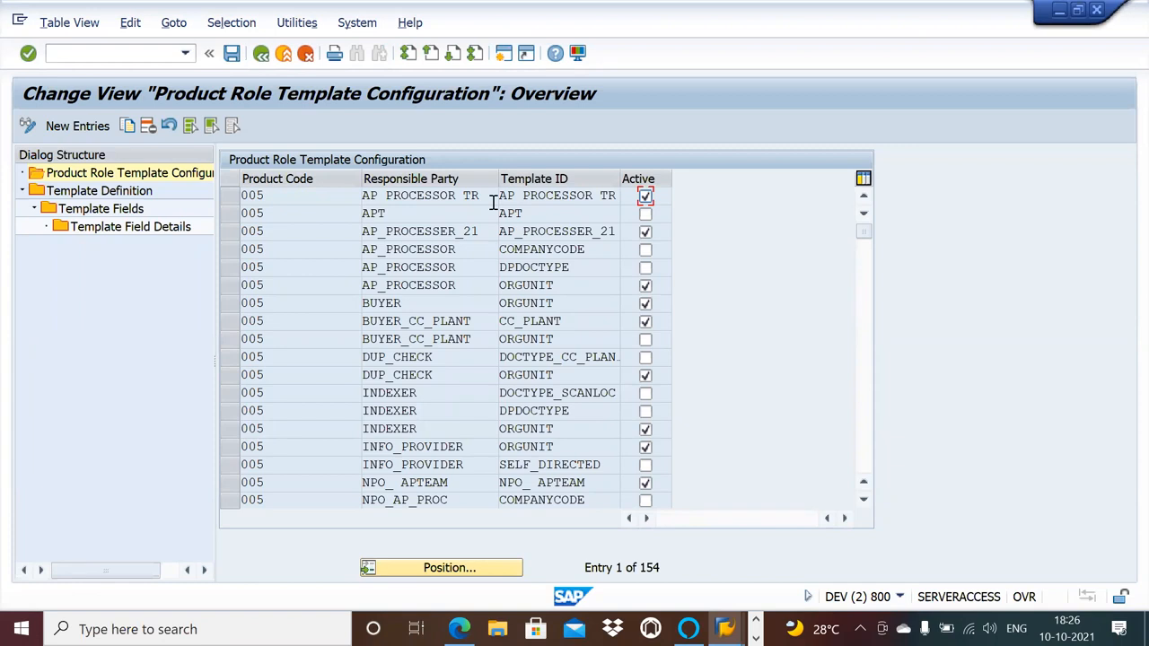
Look up the available key determination template IDs for the AP_PROCESSOR role's ORGUNIT entry, and leave Template Maintenance without changes.
{"action": "left_click", "coordinate": [553, 284]}
{"action": "left_click", "coordinate": [626, 285]}
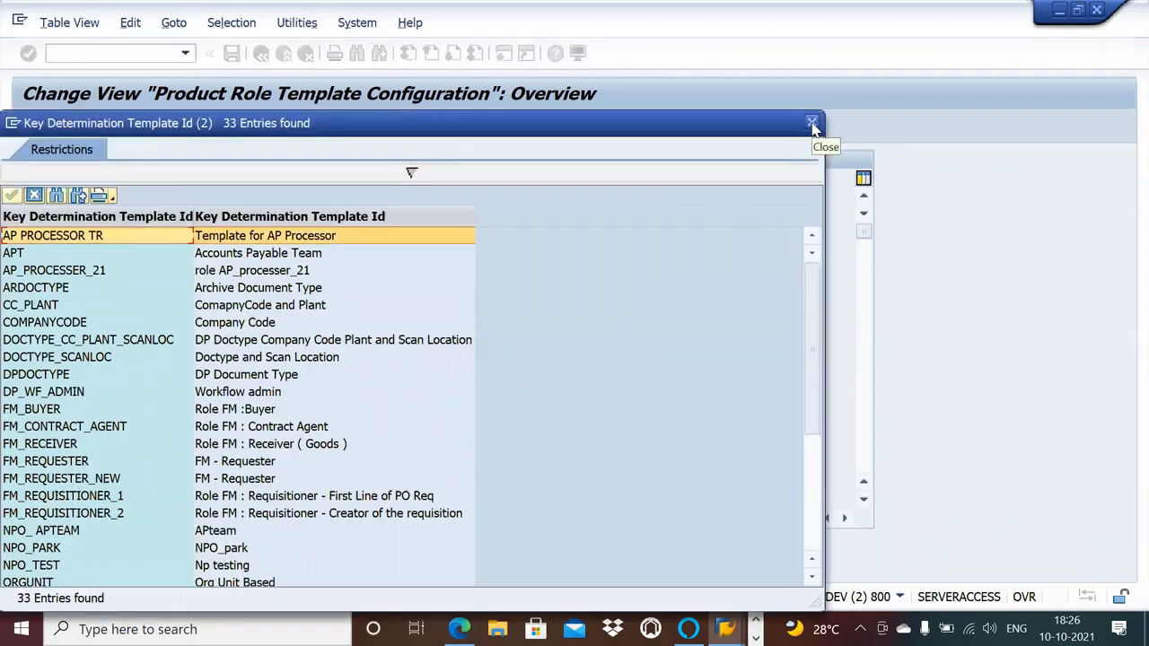
{"action": "left_click", "coordinate": [811, 123]}
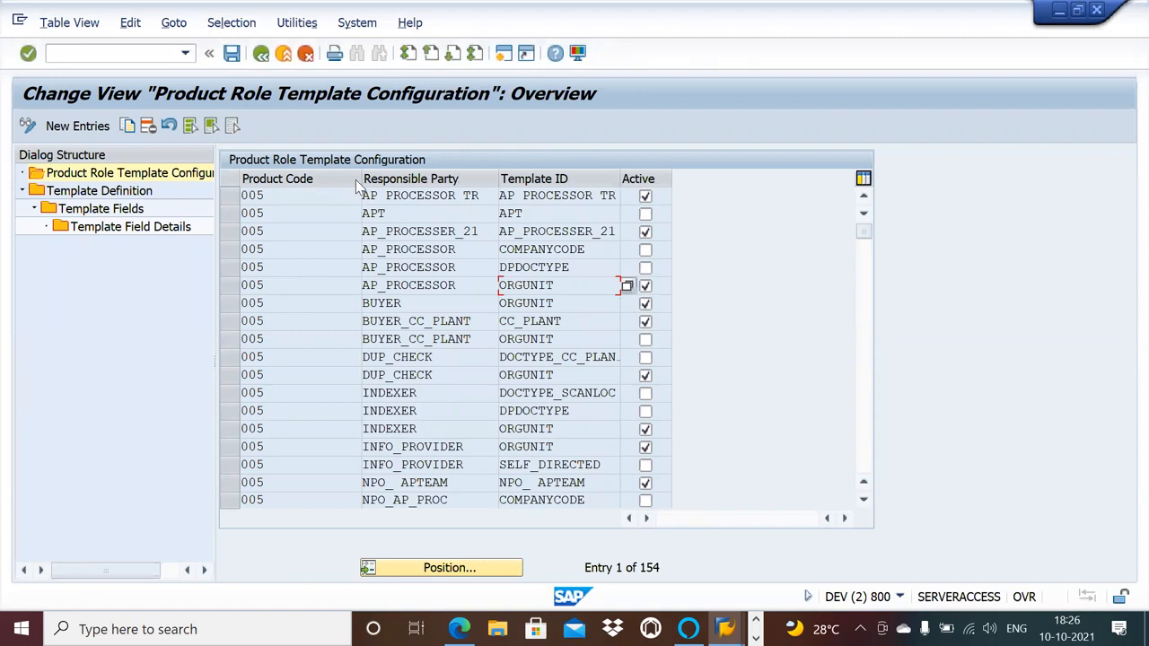
{"action": "left_click", "coordinate": [263, 59]}
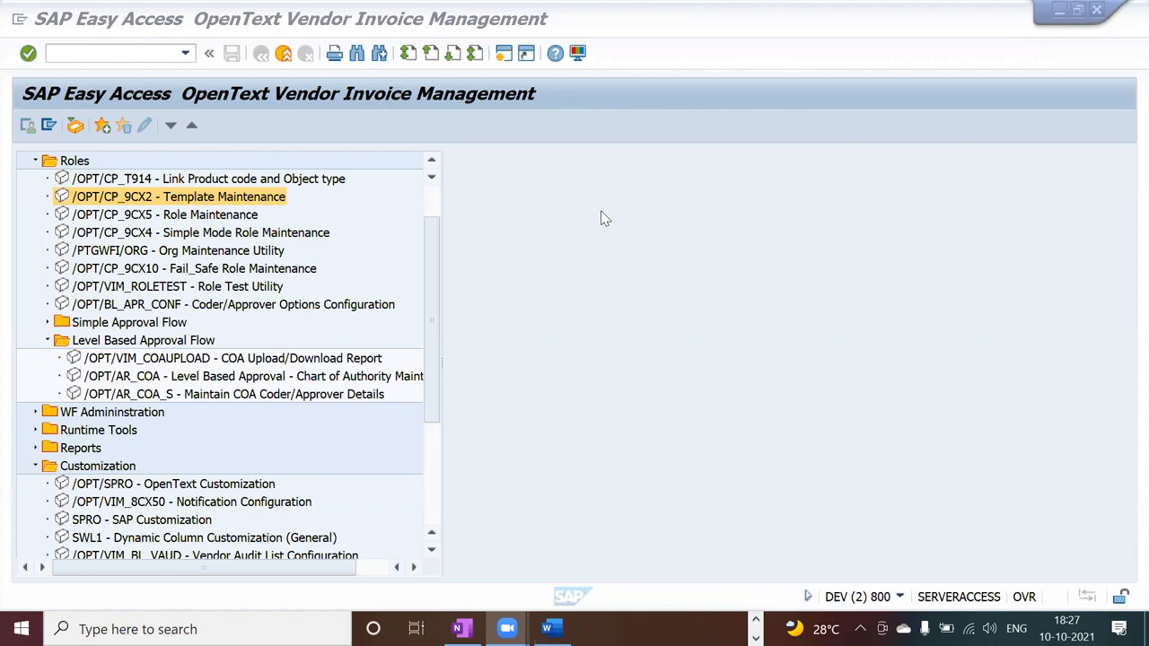
Open Simple Mode Role Maintenance (/OPT/CP_9CX4) and view the agent assignments of roles from AP_PROCESSOR to NPO_AP_PROC, ending on NPO_ APTEAM.
{"action": "left_click", "coordinate": [474, 315]}
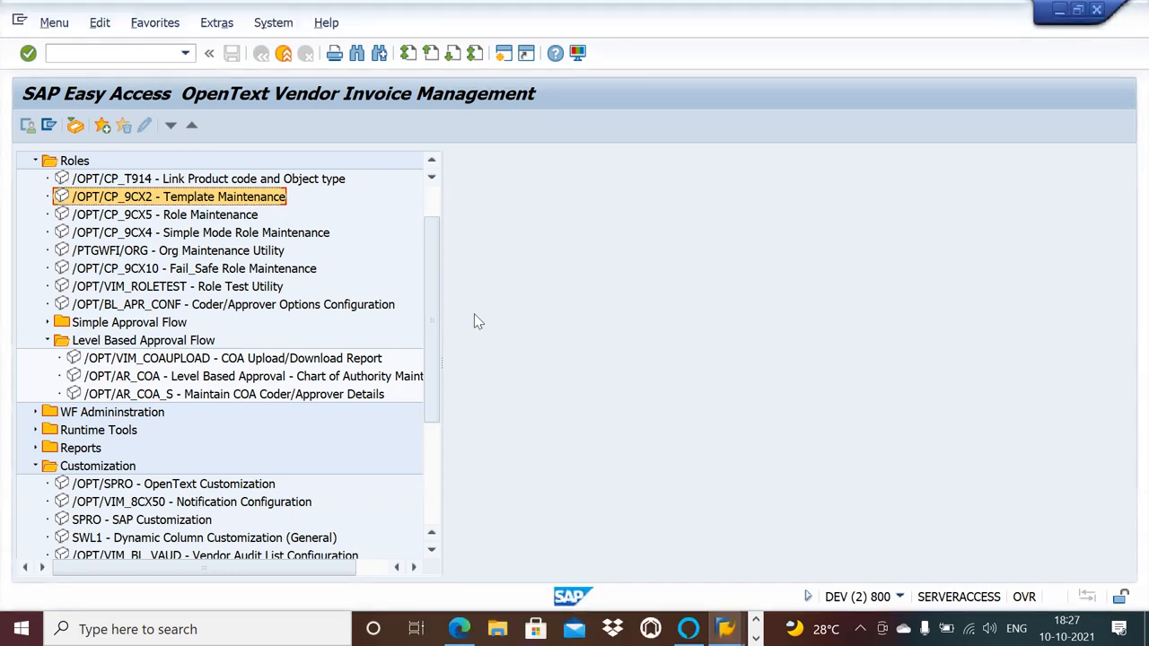
{"action": "left_click", "coordinate": [474, 315]}
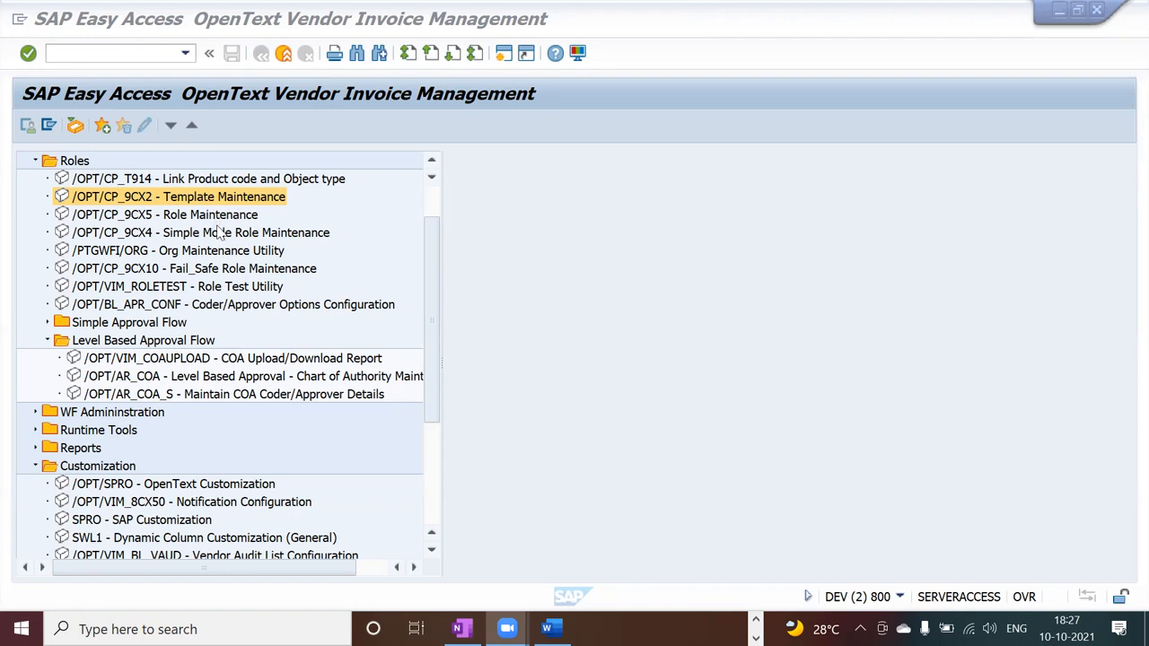
{"action": "double_click", "coordinate": [219, 233]}
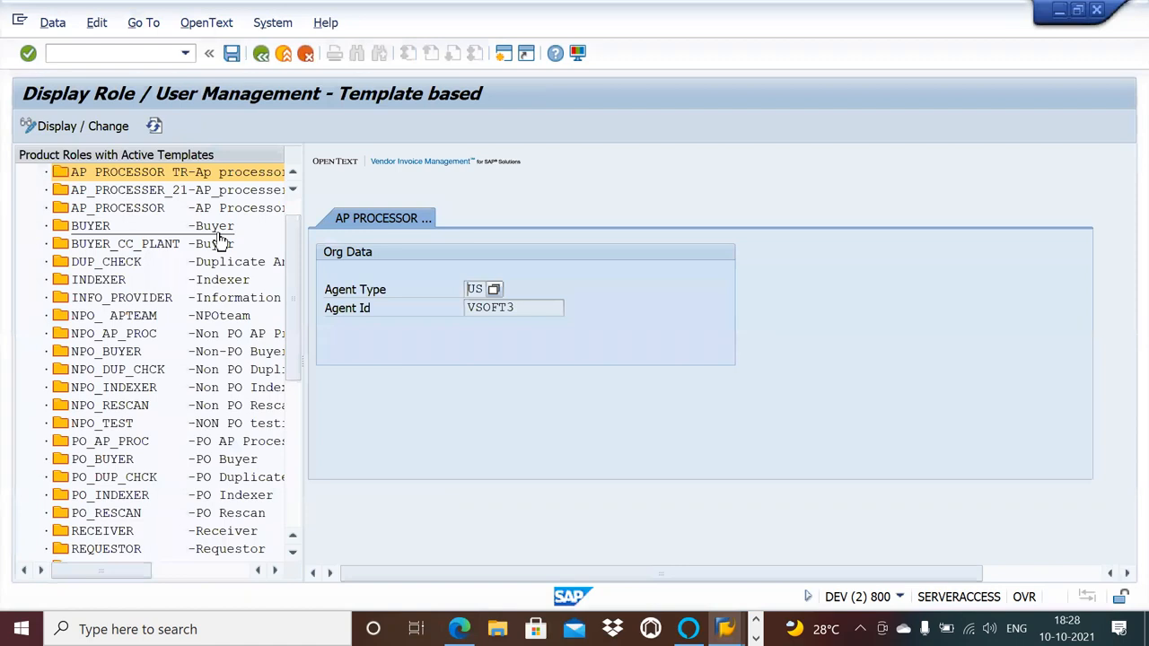
{"action": "double_click", "coordinate": [139, 216]}
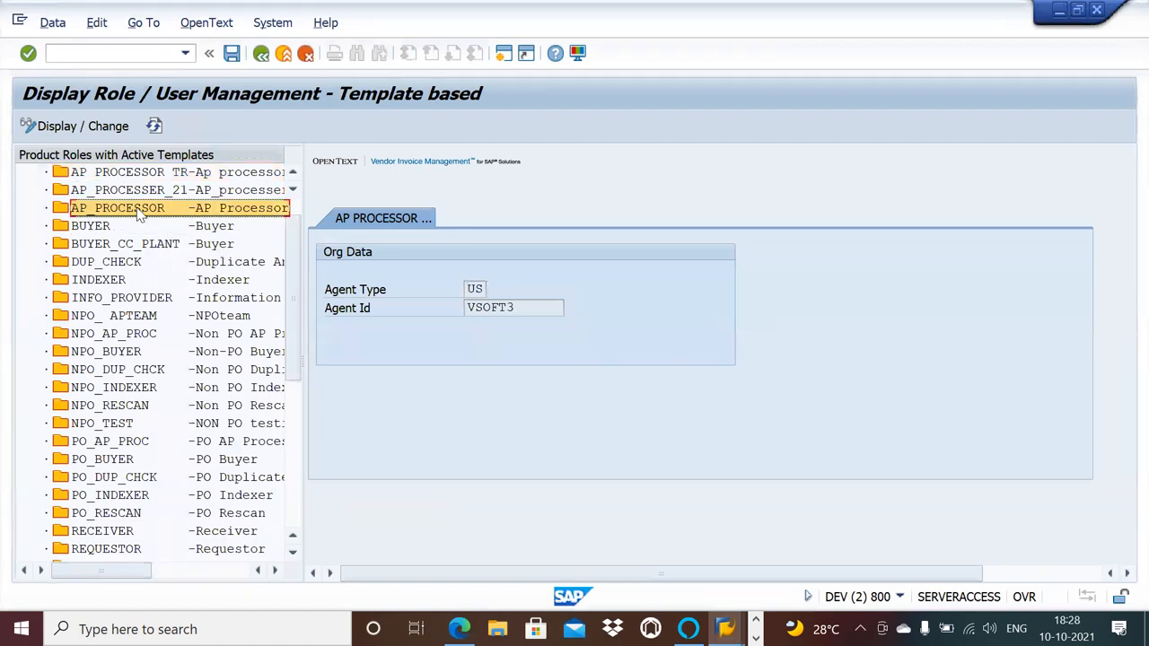
{"action": "double_click", "coordinate": [154, 270]}
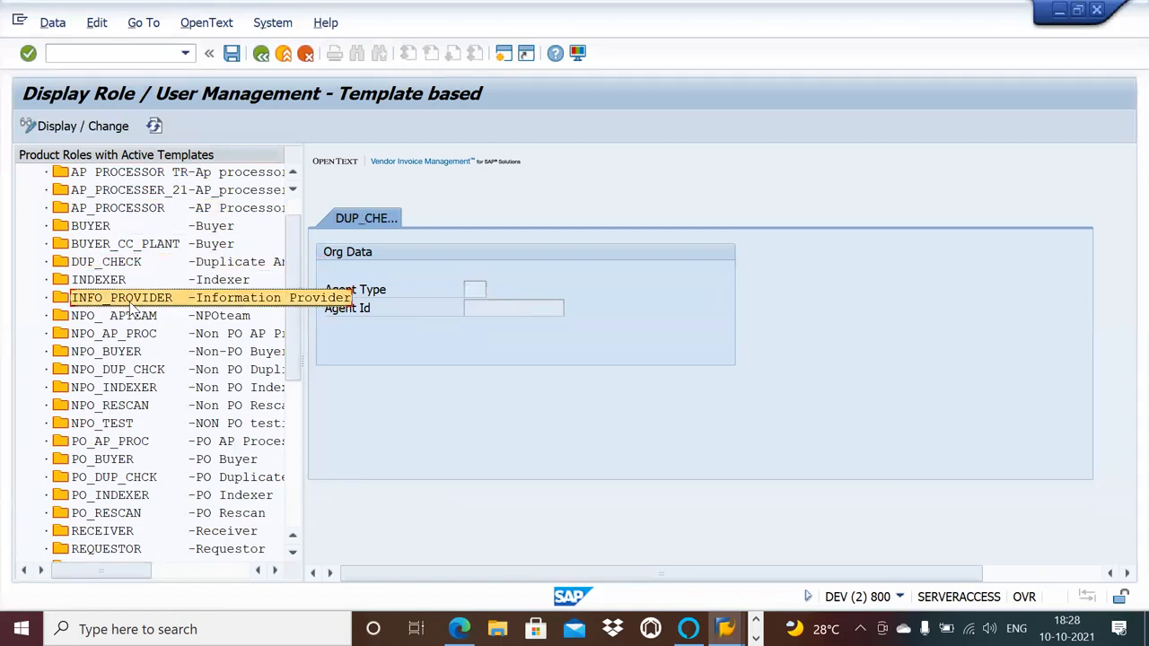
{"action": "double_click", "coordinate": [130, 301]}
{"action": "double_click", "coordinate": [130, 316]}
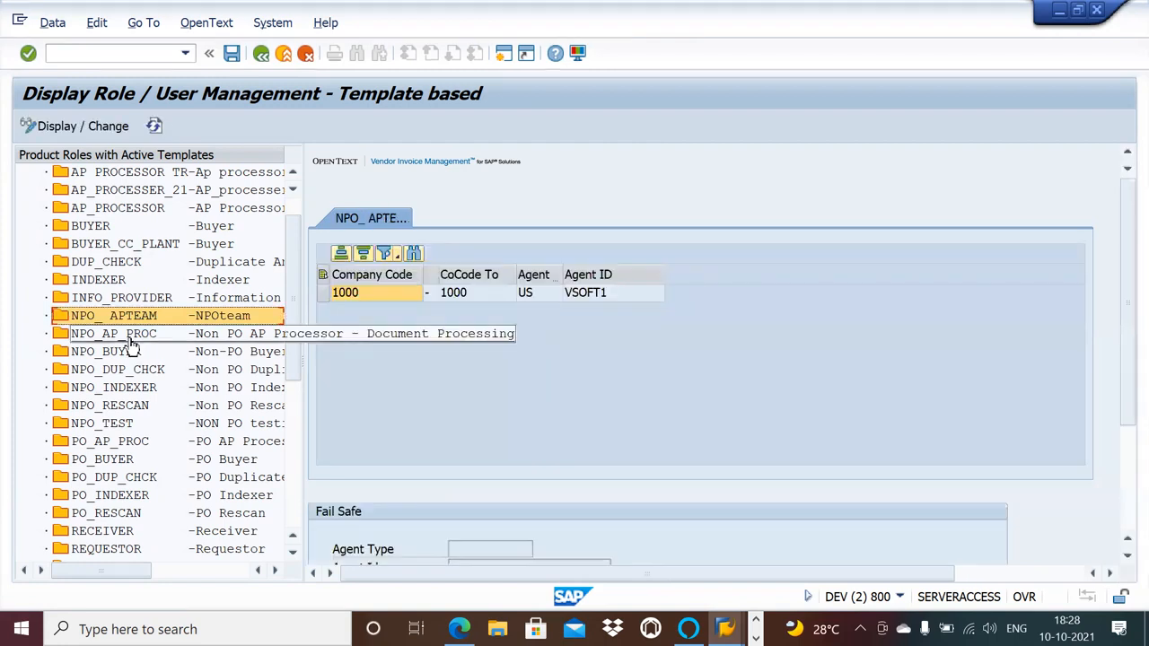
{"action": "double_click", "coordinate": [130, 339]}
{"action": "double_click", "coordinate": [153, 322]}
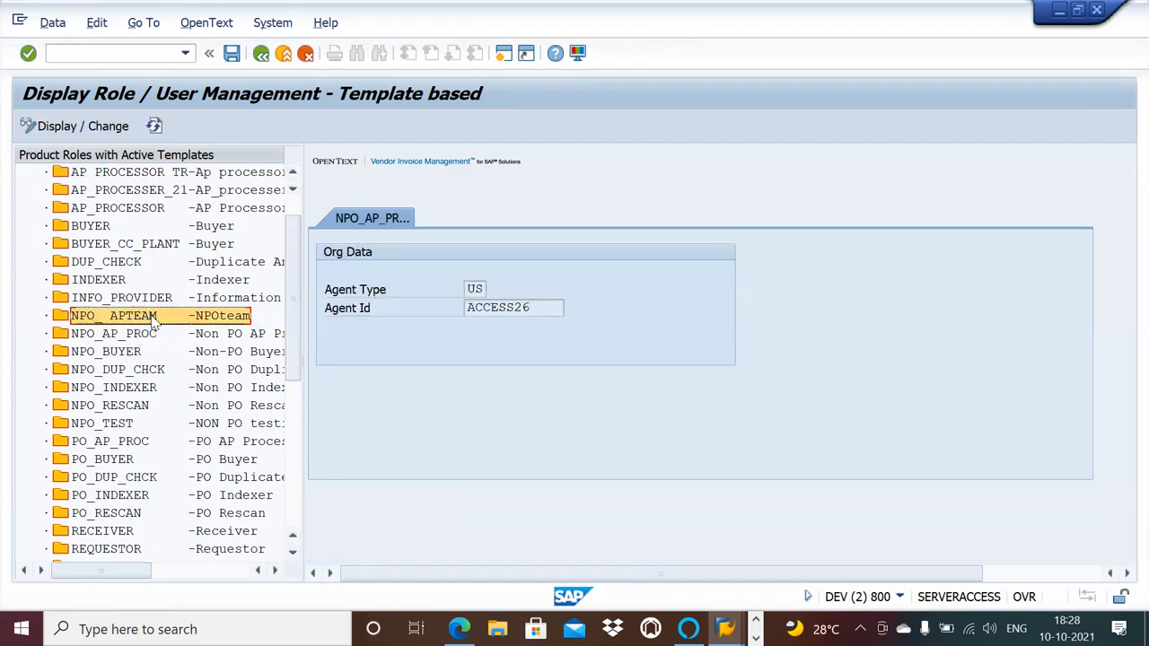
Check the Roles Creation item in the Word document, and return to SAP to leave the role management screen.
{"action": "key", "text": "alt+Tab"}
{"action": "key", "text": "alt+Tab"}
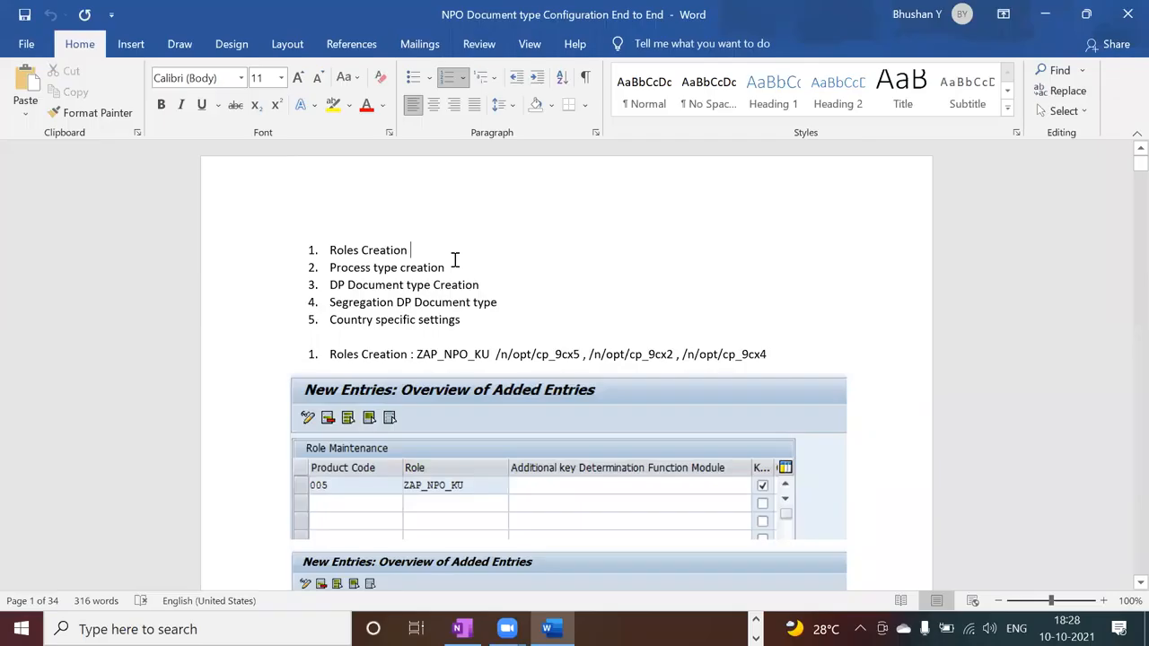
{"action": "key", "text": "alt+Tab"}
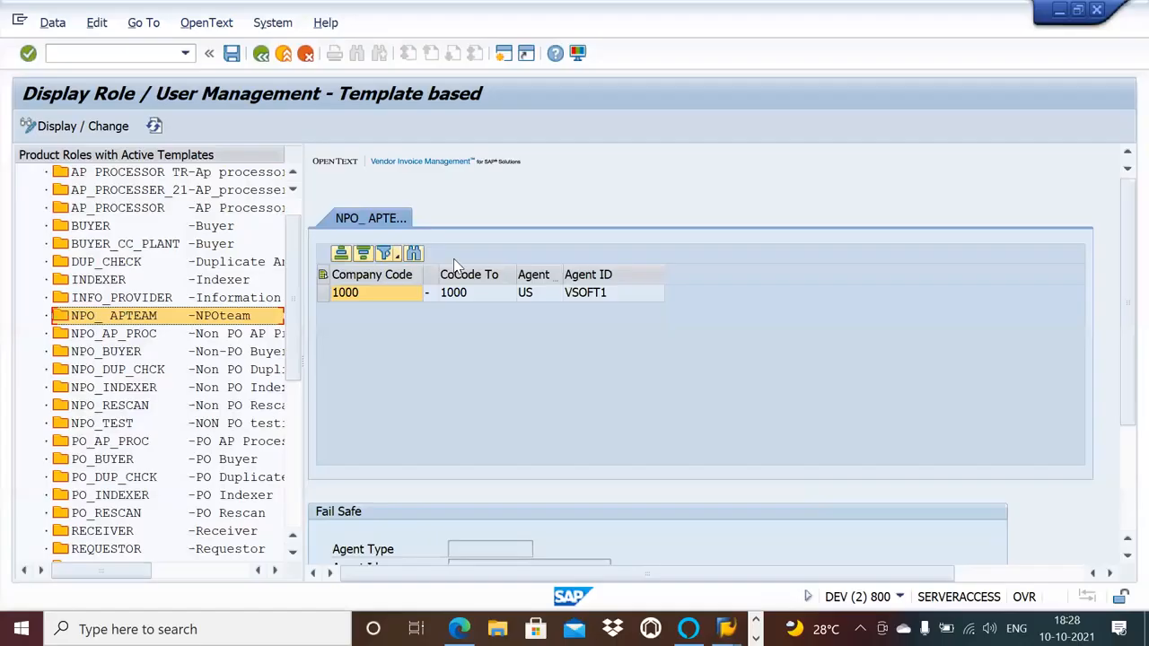
{"action": "left_click", "coordinate": [262, 63]}
Switch to the OpenText Configuration session and expand Process Configuration under Document Processing Configuration, collapsing Non PO Based Invoice Configuration.
{"action": "key", "text": "alt+Tab"}
{"action": "key", "text": "alt+Tab"}
{"action": "key", "text": "alt+Tab"}
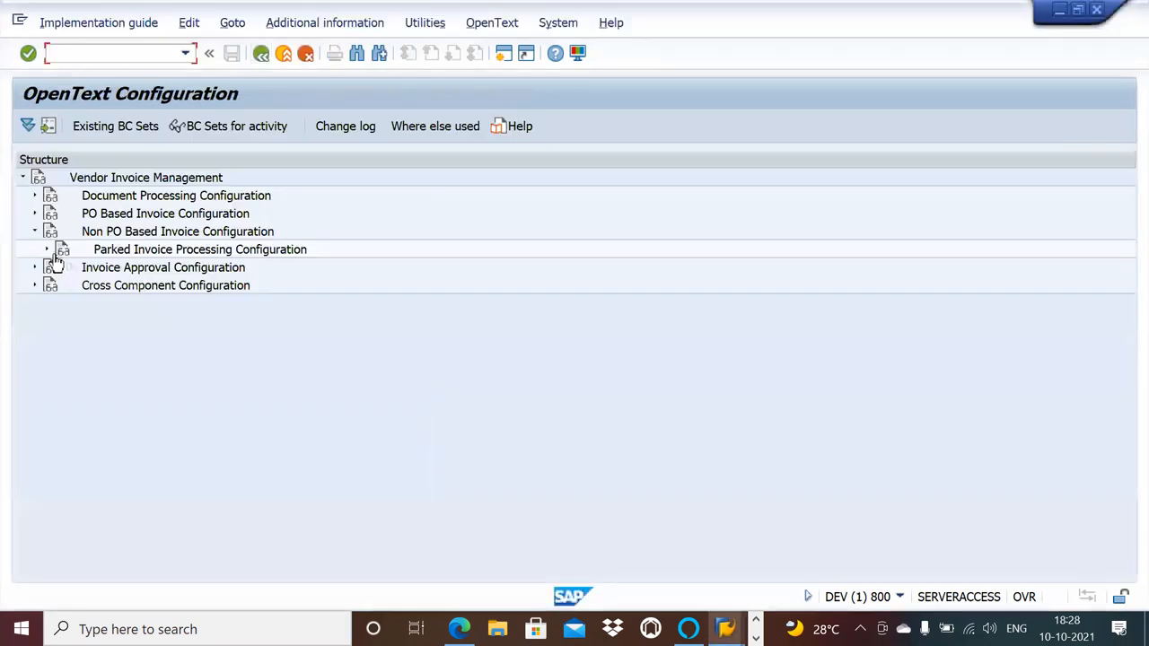
{"action": "left_click", "coordinate": [34, 233]}
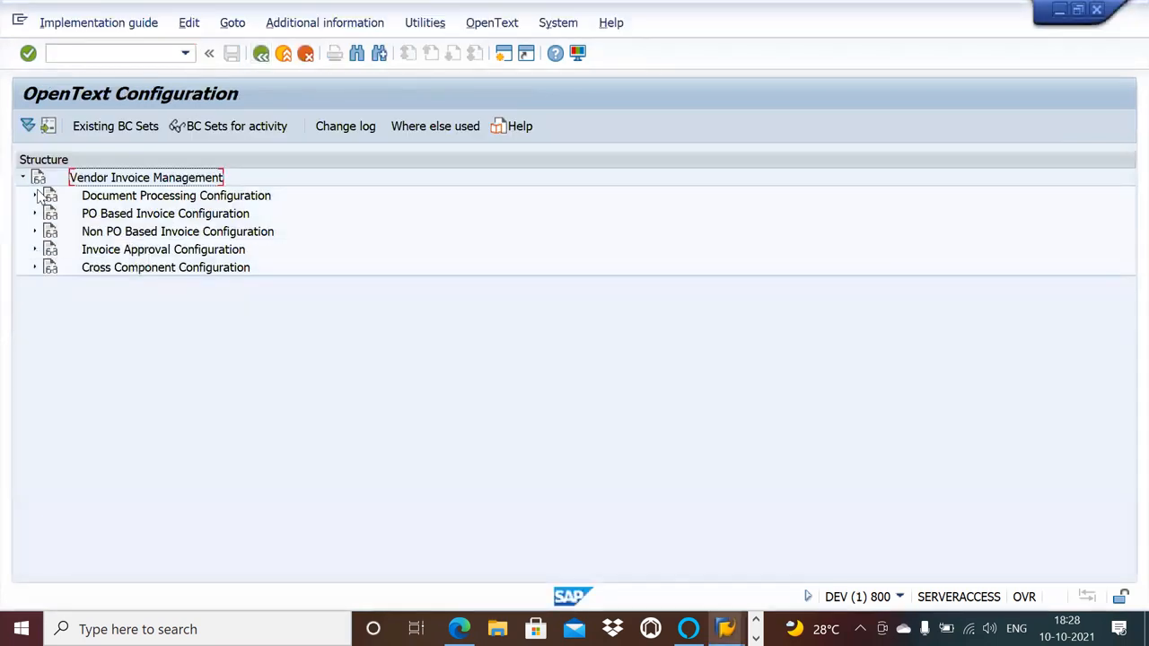
{"action": "left_click", "coordinate": [35, 196]}
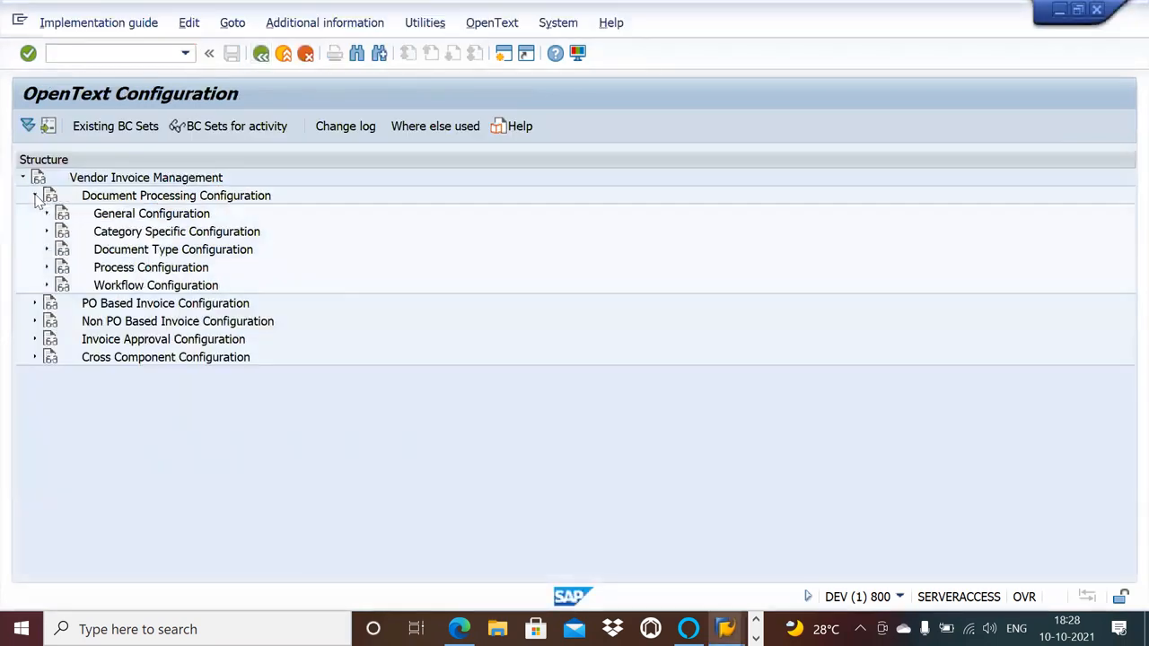
{"action": "left_click", "coordinate": [47, 268]}
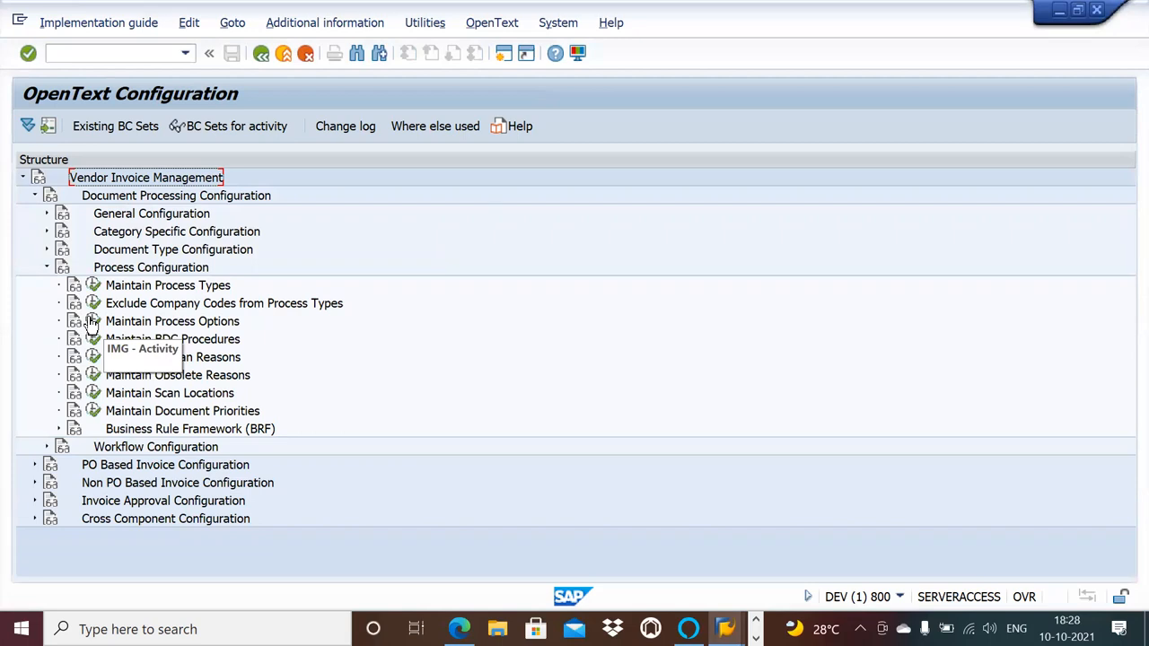
Check the configuration list in Word, and view Maintain Document Types under Document Type Configuration in SAP before returning to the structure.
{"action": "key", "text": "alt+Tab"}
{"action": "key", "text": "Tab"}
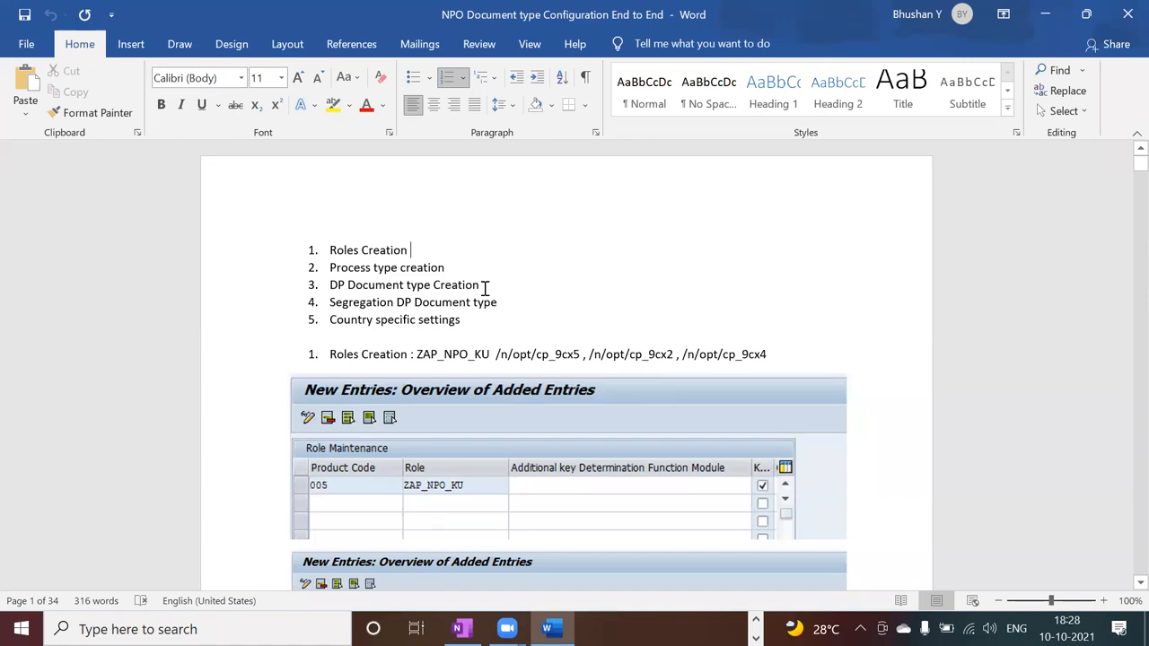
{"action": "key", "text": "alt+Tab"}
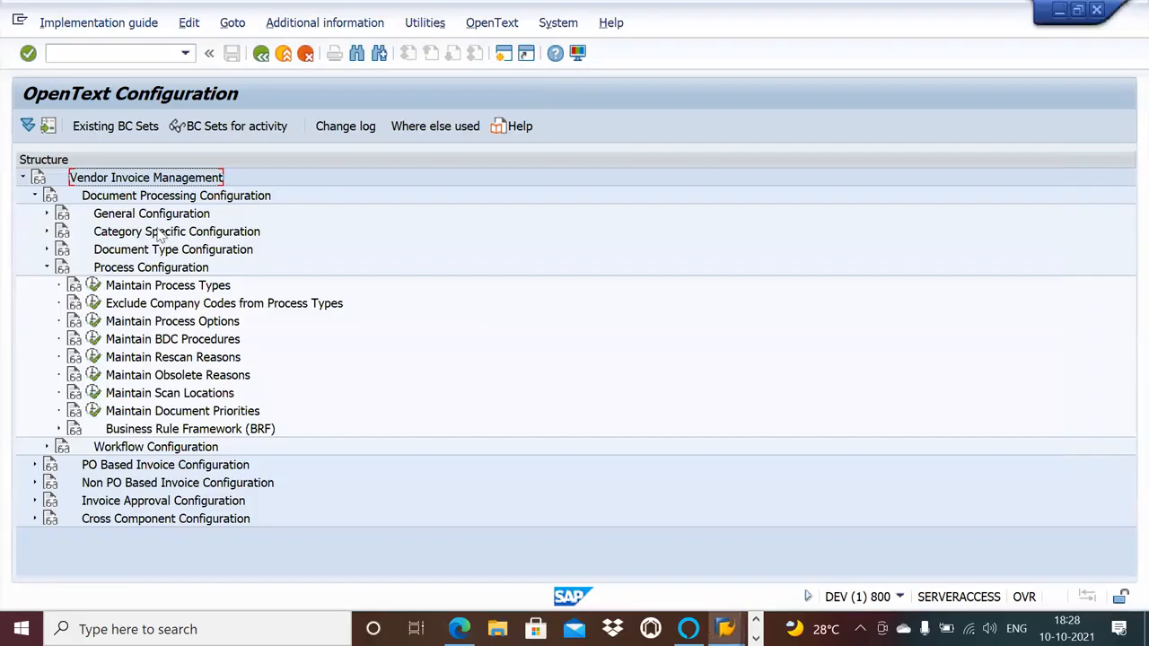
{"action": "left_click", "coordinate": [47, 251]}
{"action": "left_click", "coordinate": [94, 267]}
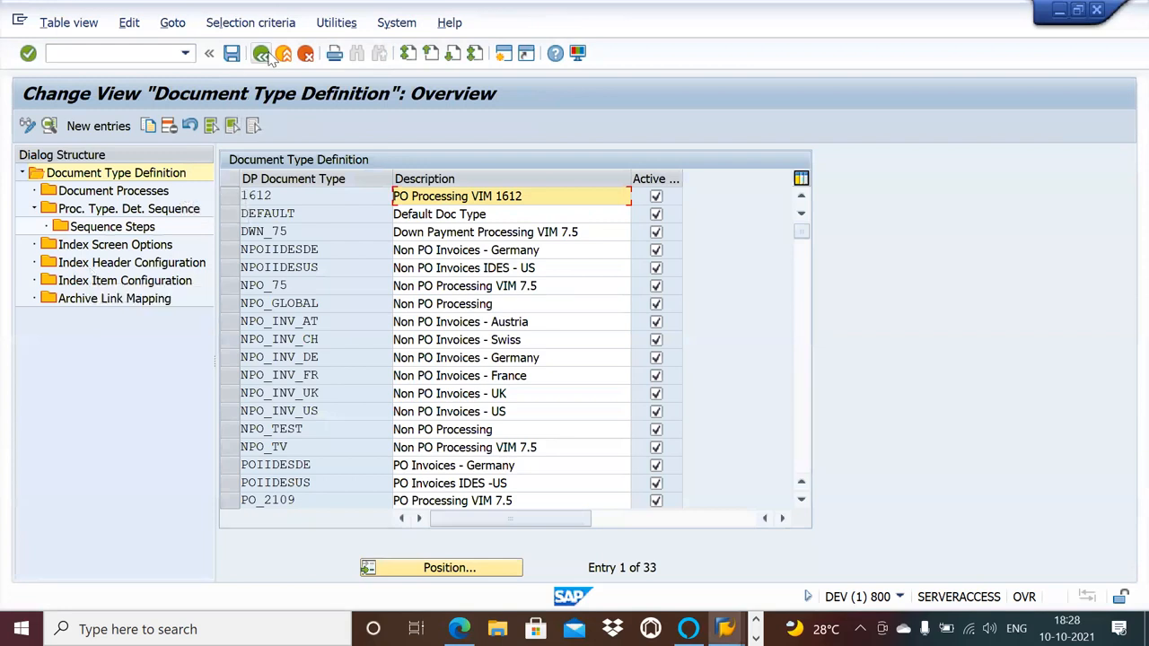
{"action": "left_click", "coordinate": [261, 53]}
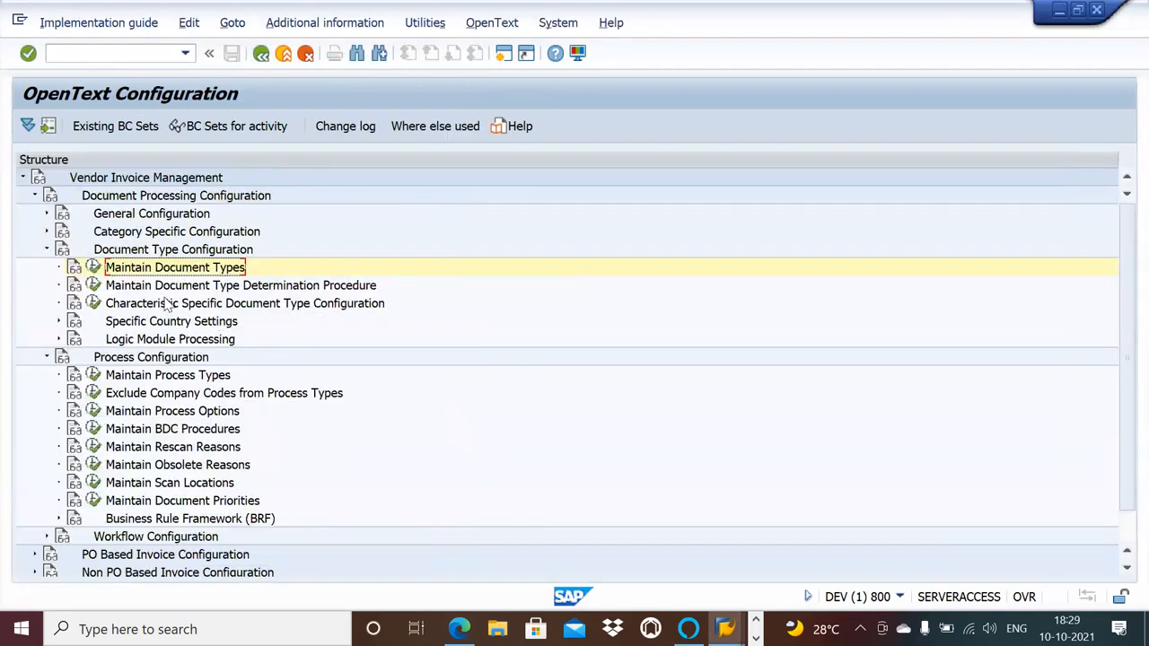
View the entries of Maintain Document Type Determination Procedure, and return to the structure with Process Configuration collapsed.
{"action": "left_click", "coordinate": [93, 287]}
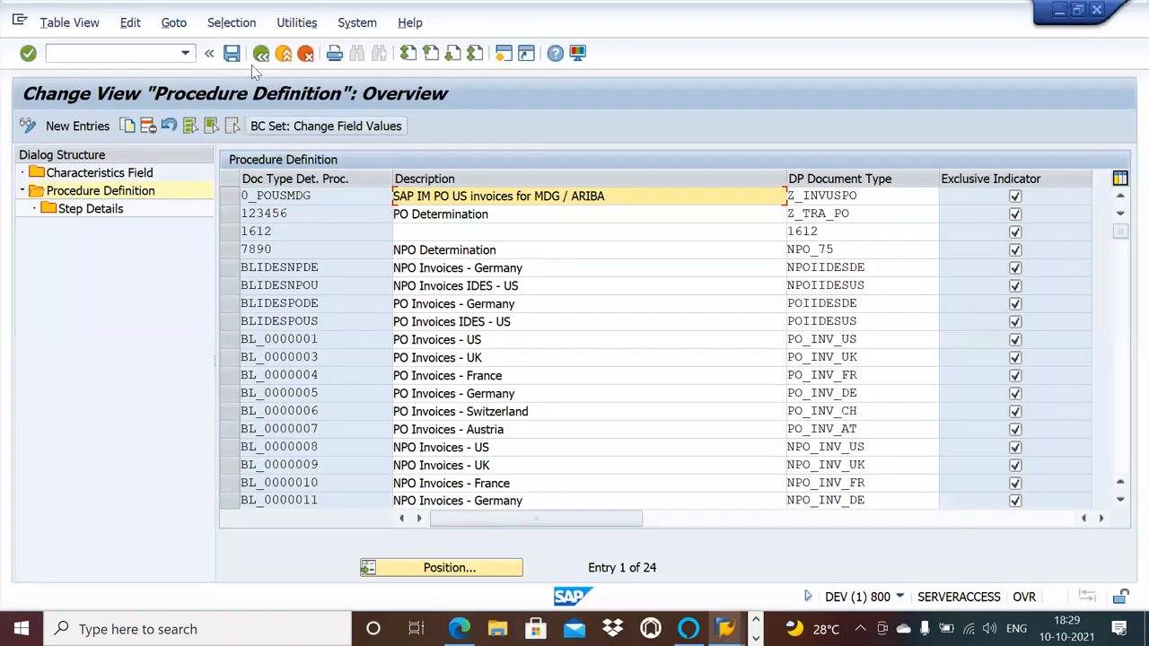
{"action": "left_click", "coordinate": [261, 53]}
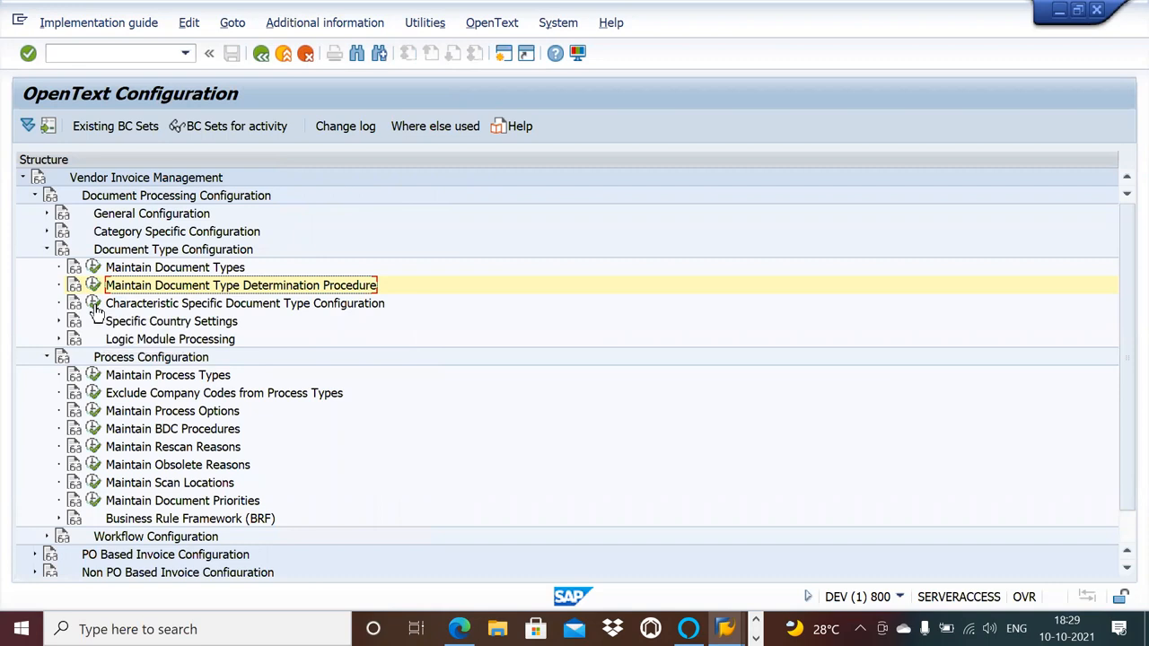
{"action": "left_click", "coordinate": [46, 357]}
Switch to the Word document and review the roles creation screenshots down to the Process type creation section.
{"action": "key", "text": "alt+Tab"}
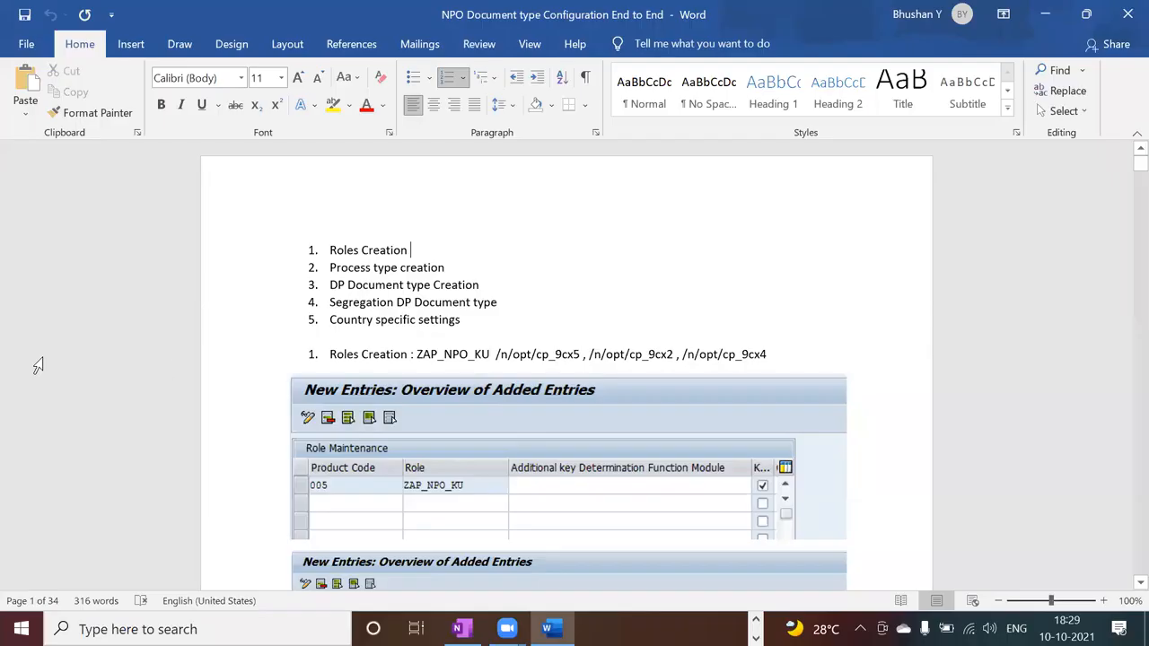
{"action": "scroll", "coordinate": [1124, 585], "scroll_direction": "down", "scroll_amount": 3}
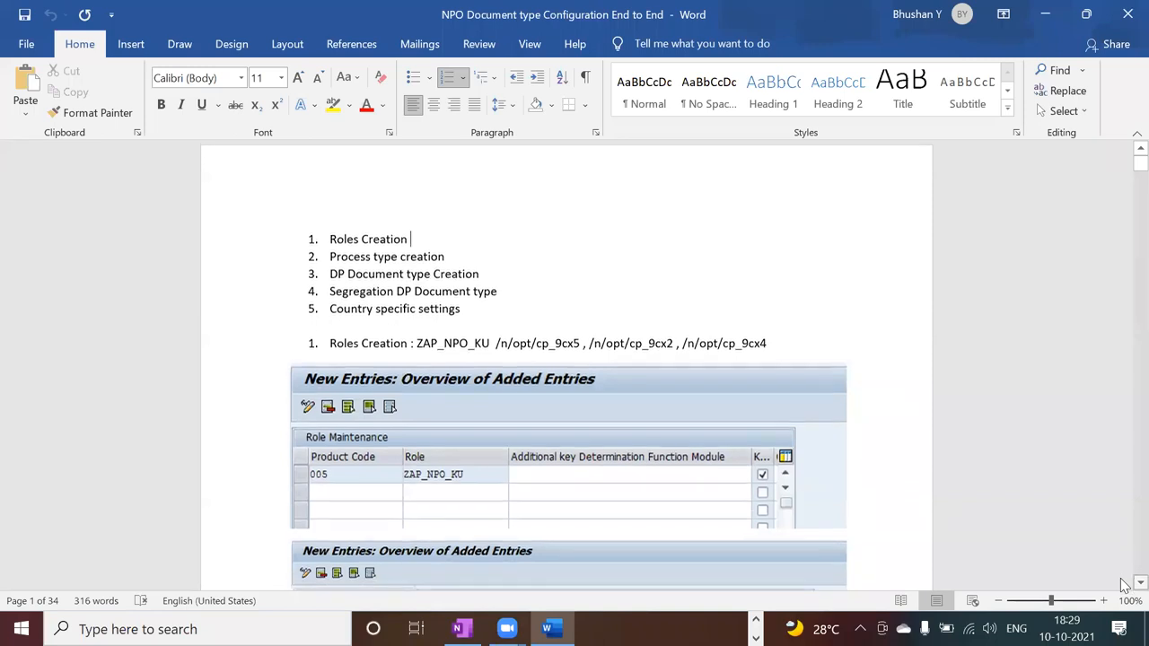
{"action": "scroll", "coordinate": [1124, 586], "scroll_direction": "down", "scroll_amount": 10}
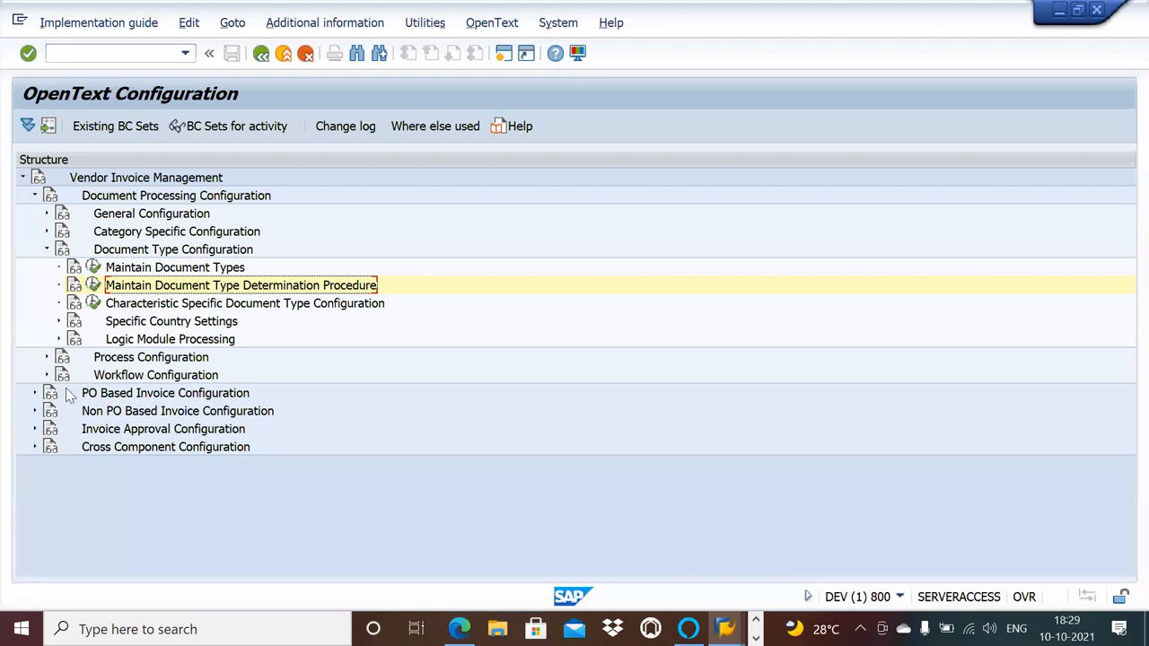
Open Maintain Process Types under Process Configuration and examine the PO and Non-PO process types with their initial actors.
{"action": "left_click", "coordinate": [47, 358]}
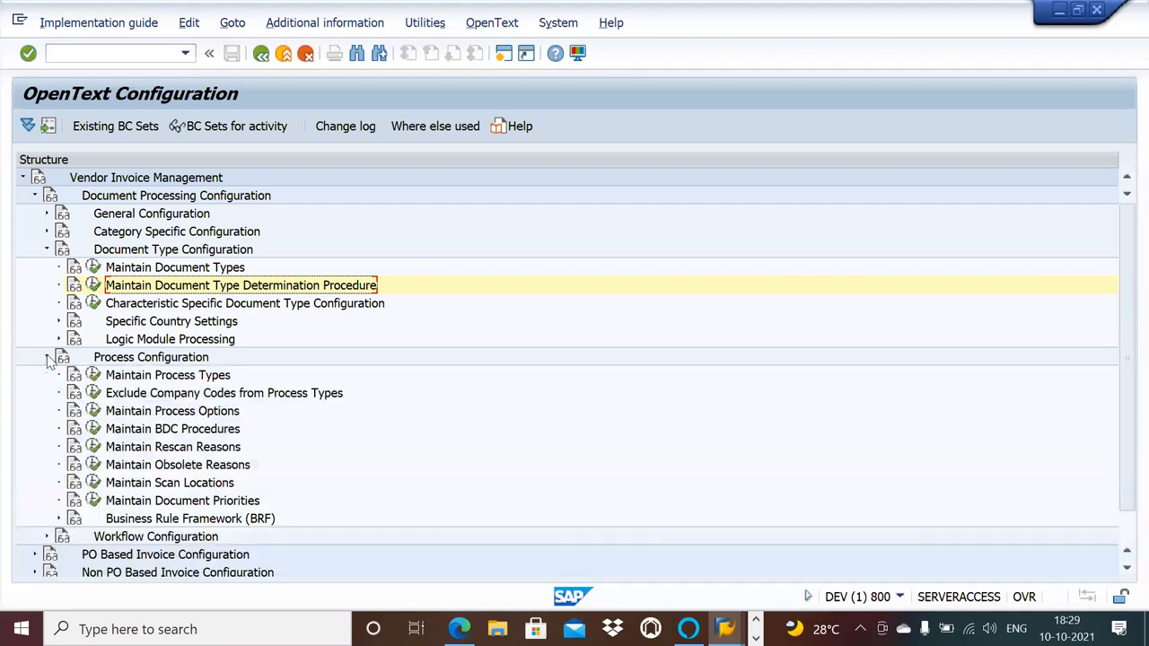
{"action": "left_click", "coordinate": [93, 375]}
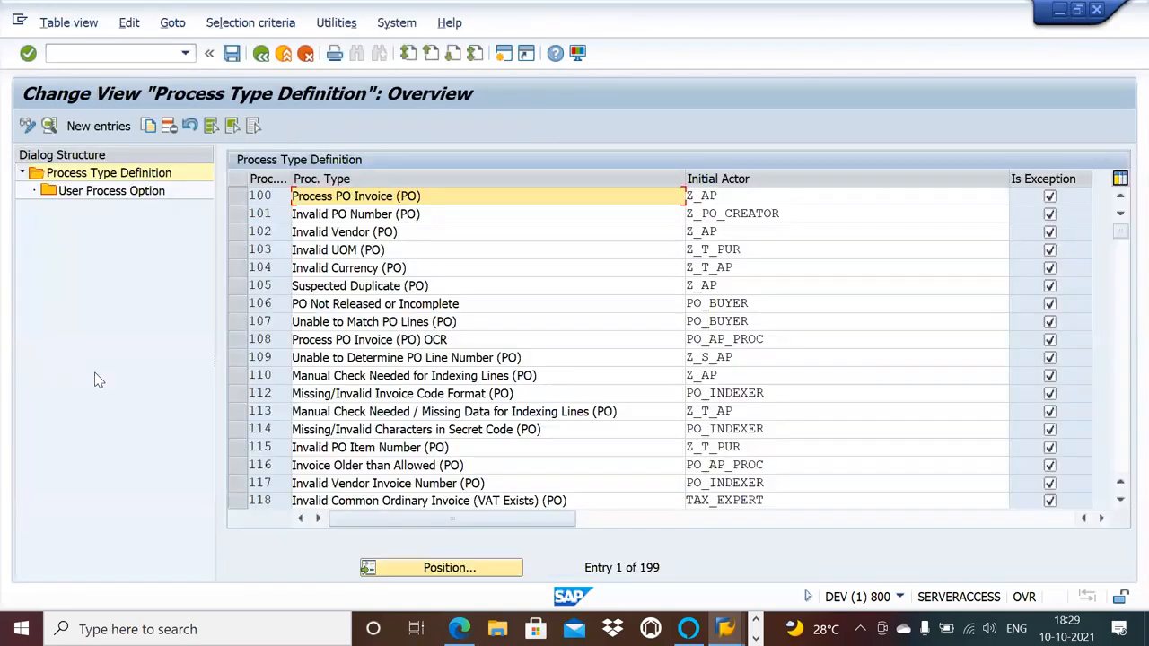
{"action": "left_click", "coordinate": [1120, 501]}
{"action": "left_click", "coordinate": [1121, 506]}
{"action": "left_click", "coordinate": [1121, 506]}
{"action": "left_click", "coordinate": [1121, 505]}
{"action": "left_click", "coordinate": [1122, 505]}
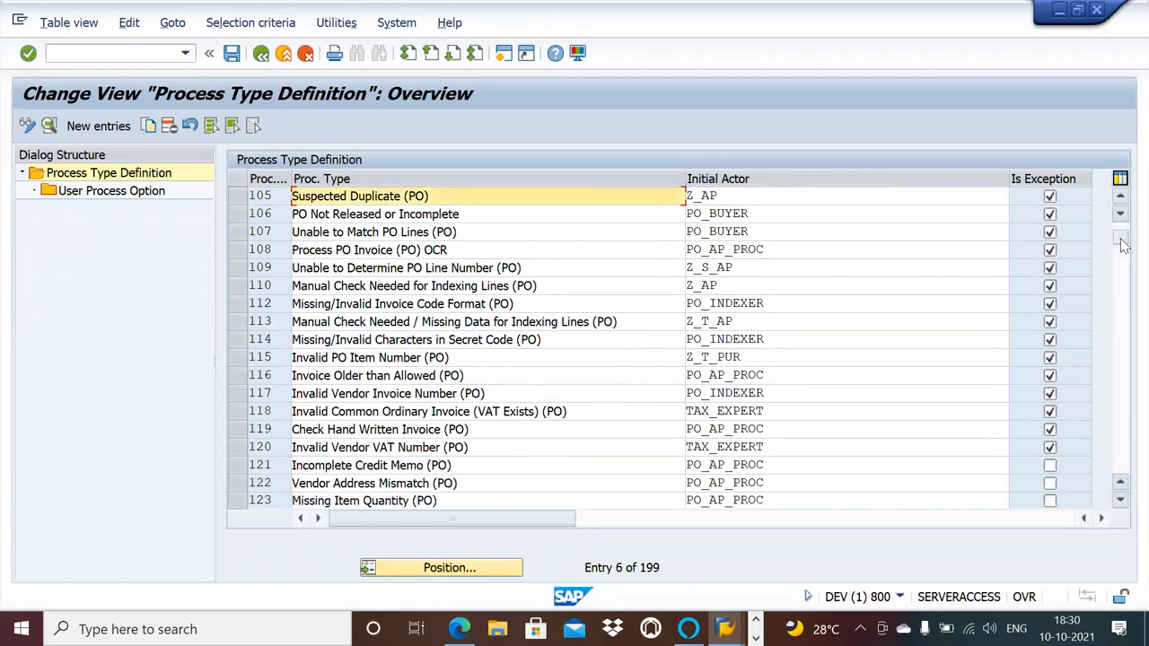
{"action": "left_click_drag", "start_coordinate": [1122, 244], "coordinate": [1122, 350]}
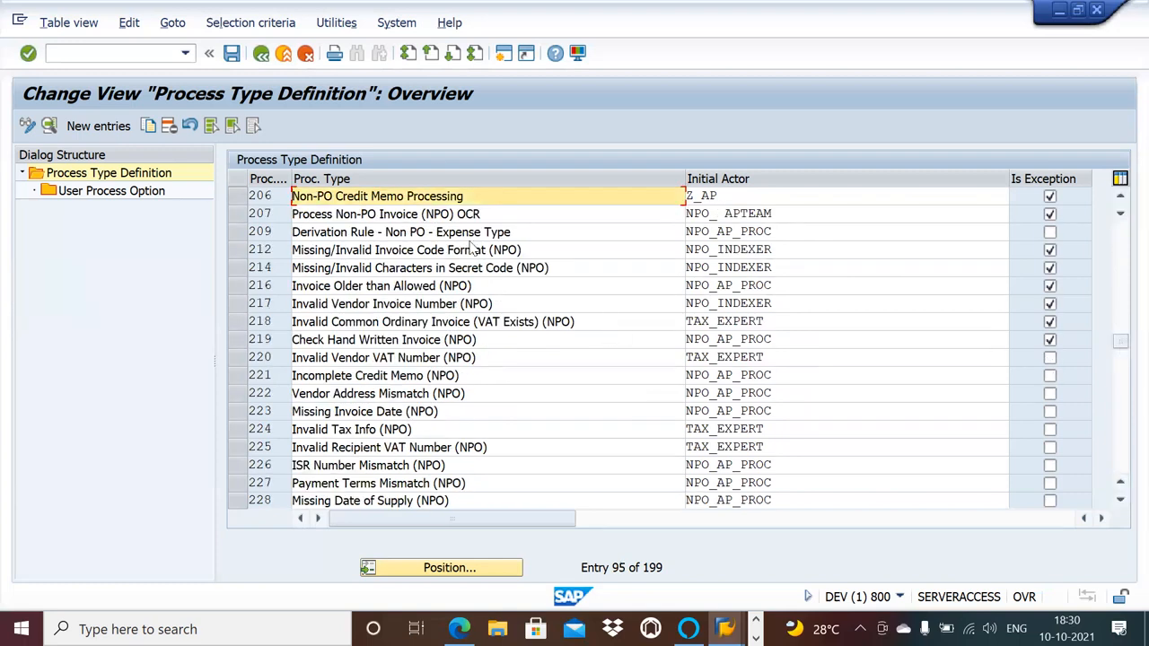
{"action": "left_click", "coordinate": [1122, 259]}
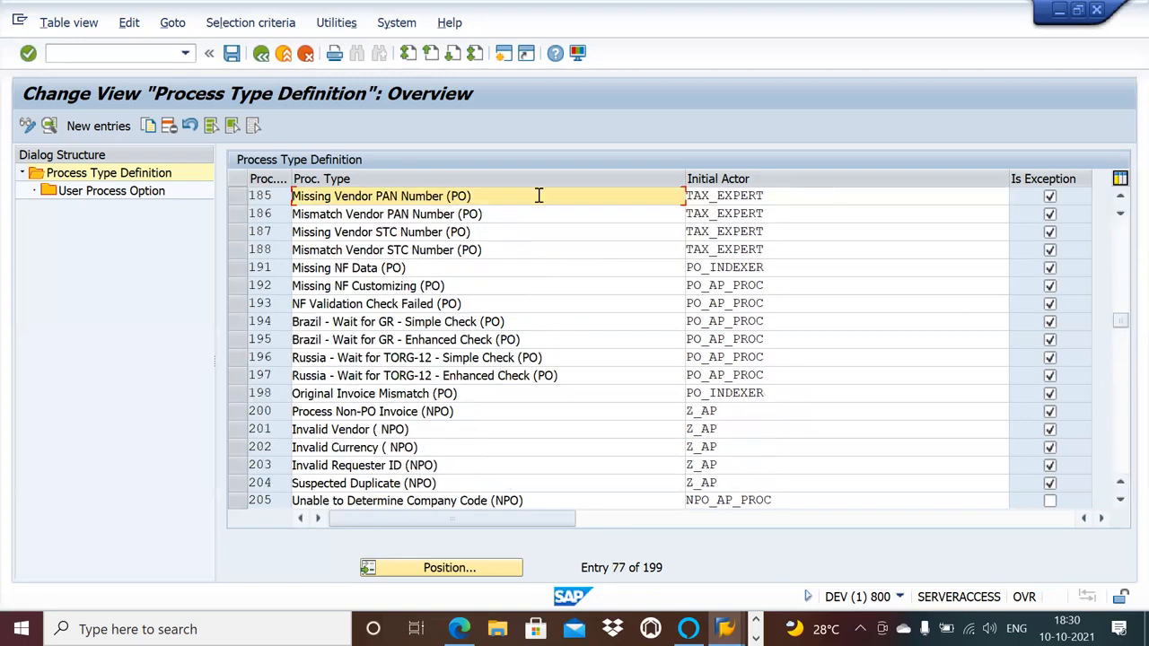
Highlight the Process type creation list with items a) to f) in Word, and return to SAP to mark process type 191 and leave the view.
{"action": "key", "text": "alt+Tab"}
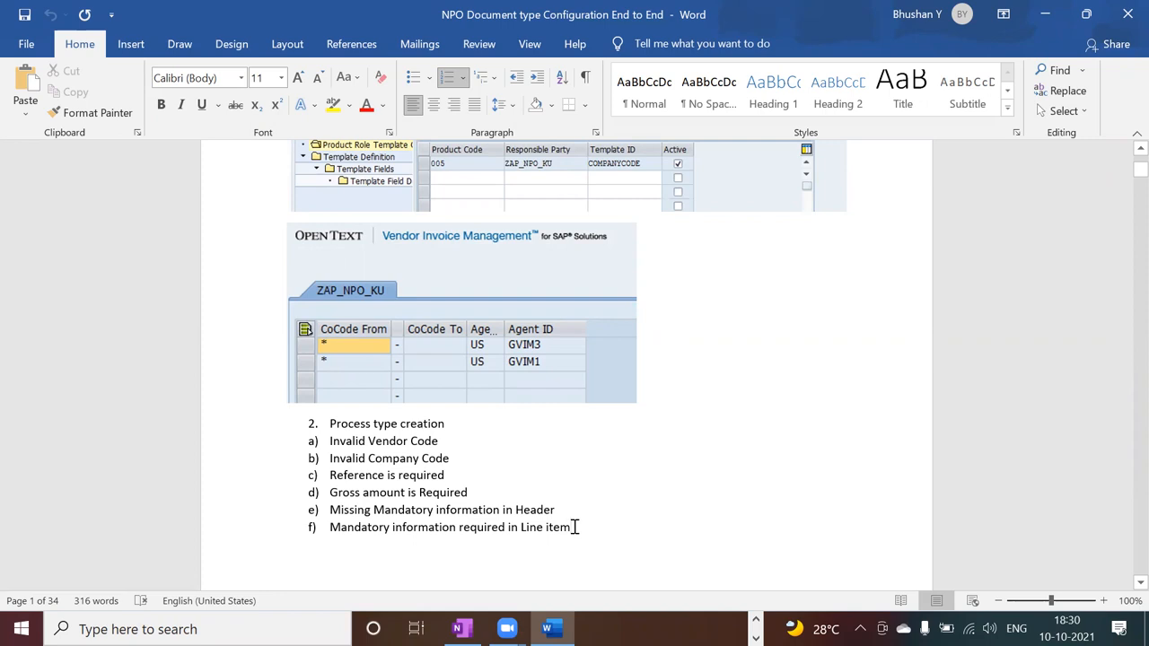
{"action": "left_click_drag", "start_coordinate": [575, 527], "coordinate": [344, 429]}
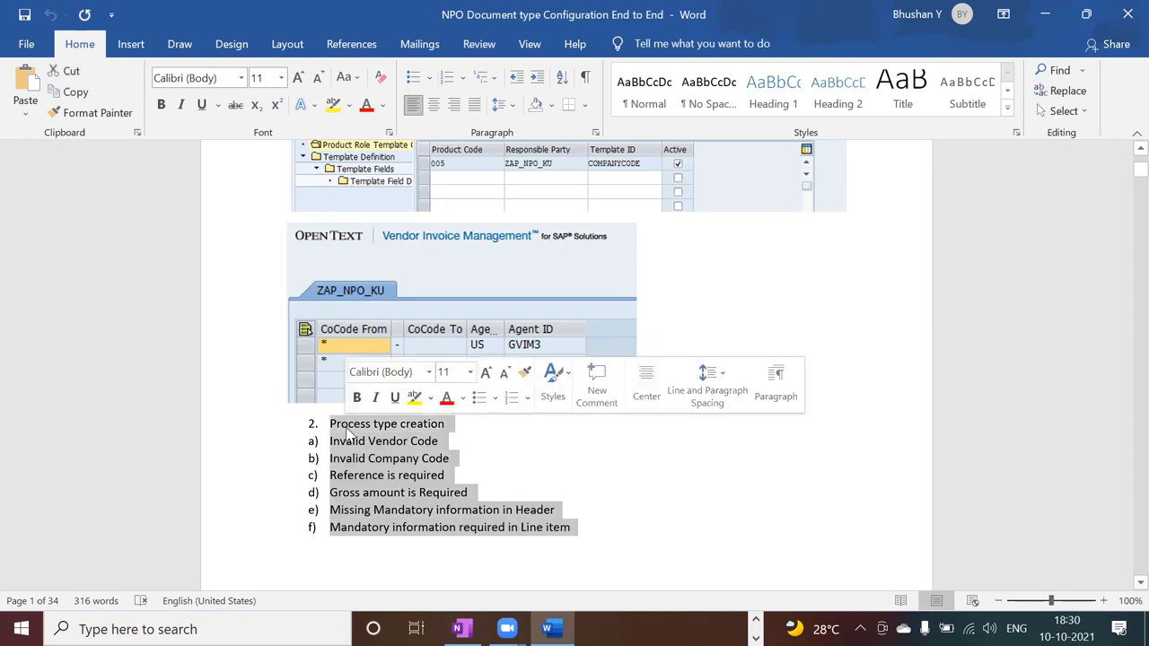
{"action": "key", "text": "alt+Tab"}
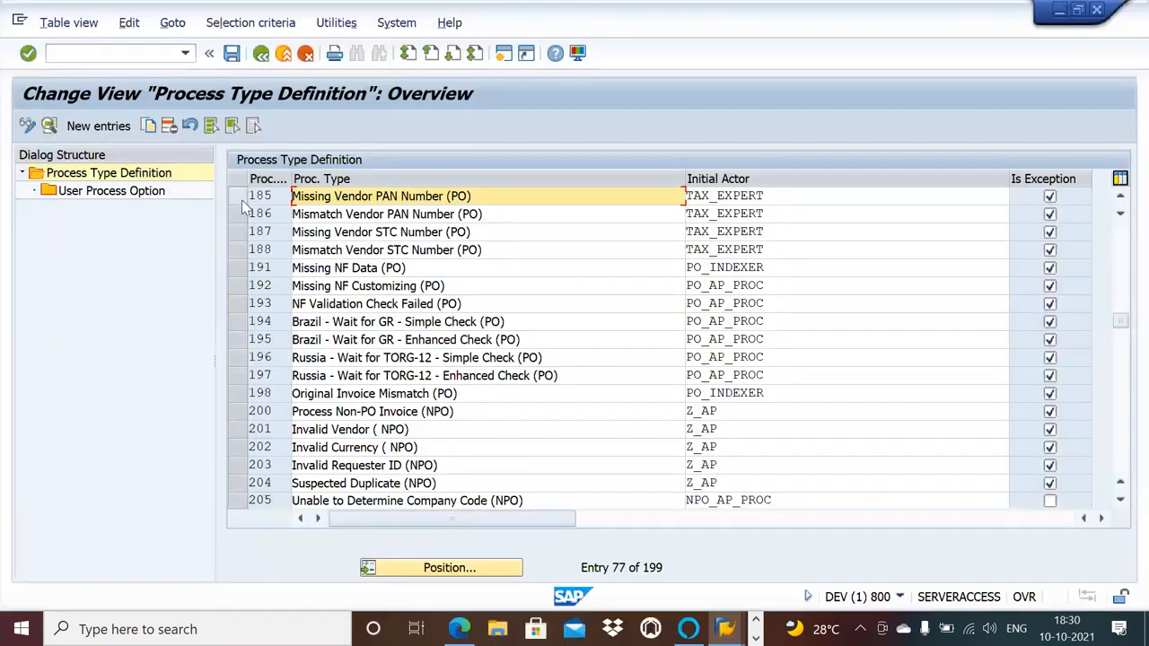
{"action": "left_click", "coordinate": [237, 268]}
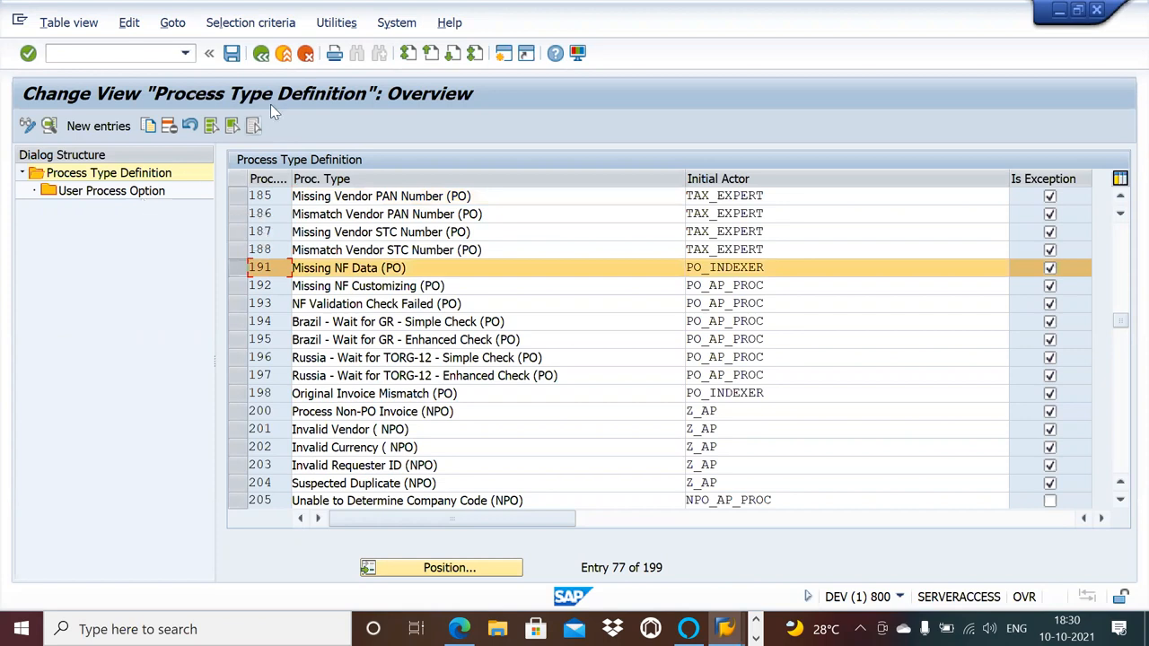
{"action": "left_click", "coordinate": [260, 53]}
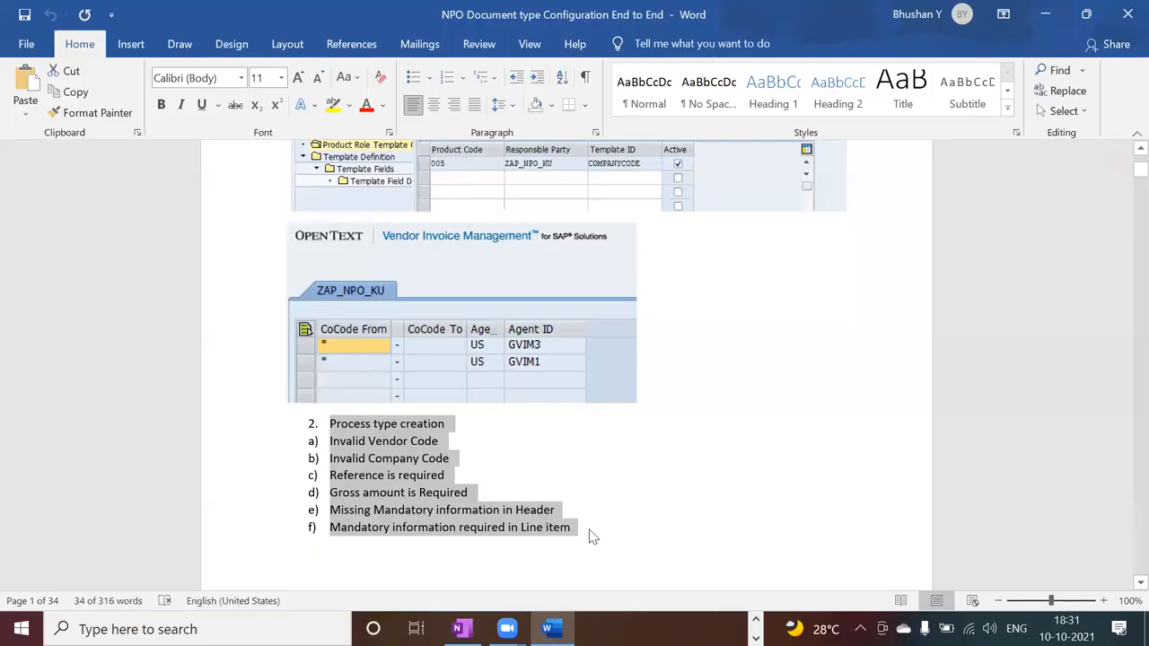
Clear the highlight on the Process type creation list in Word, and switch to OneNote to open the NPO workflow page.
{"action": "left_click", "coordinate": [592, 537]}
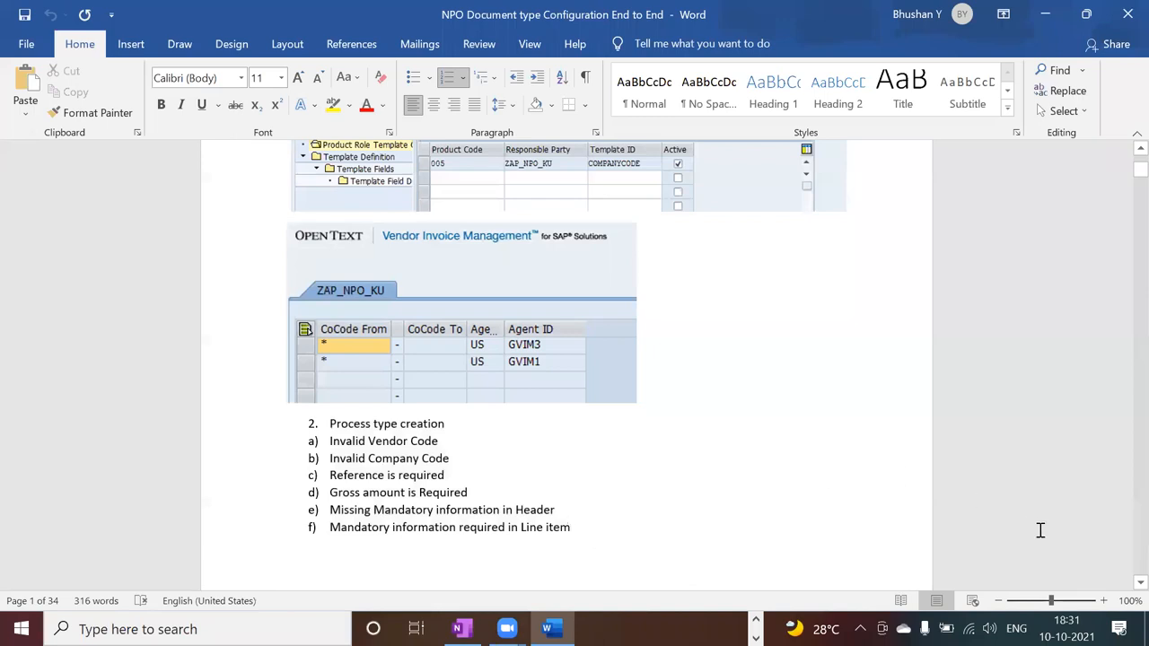
{"action": "scroll", "coordinate": [688, 451], "scroll_direction": "down", "scroll_amount": 1}
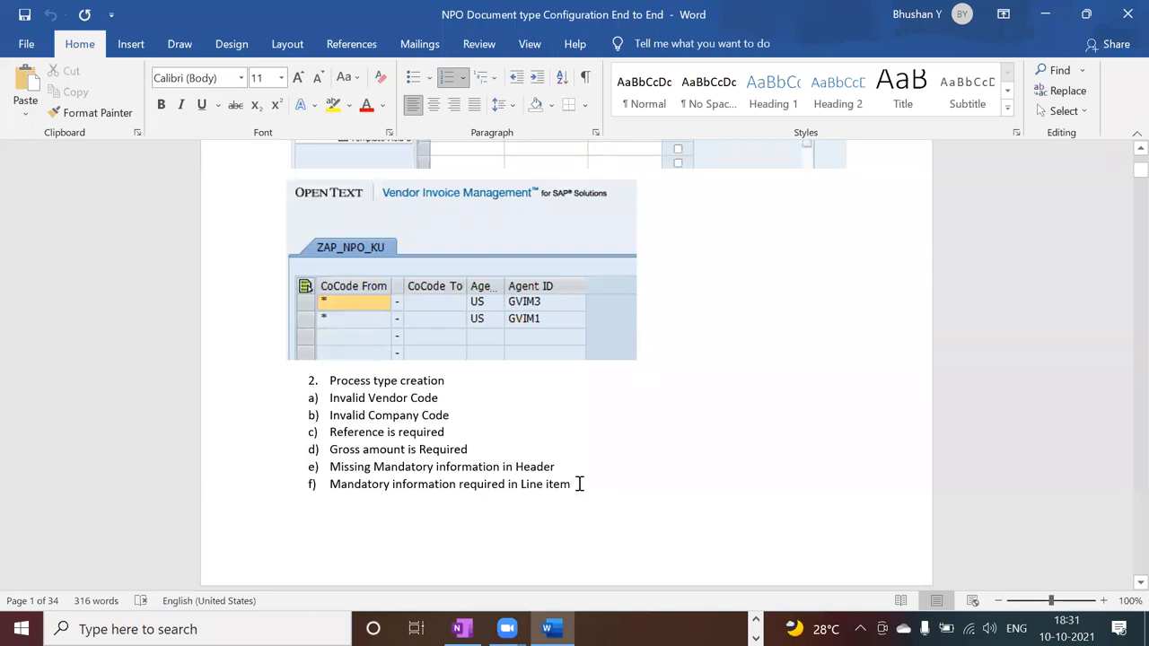
{"action": "key", "text": "alt+Tab"}
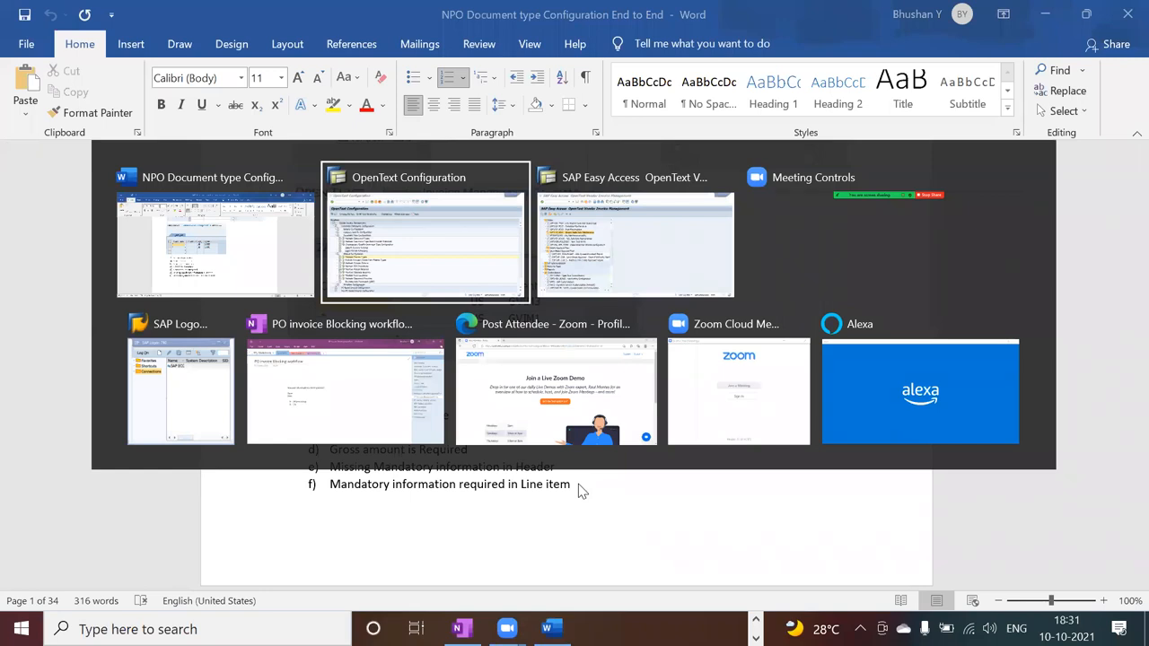
{"action": "key", "text": "alt+Tab"}
{"action": "key", "text": "alt+Tab"}
{"action": "key", "text": "alt+Tab"}
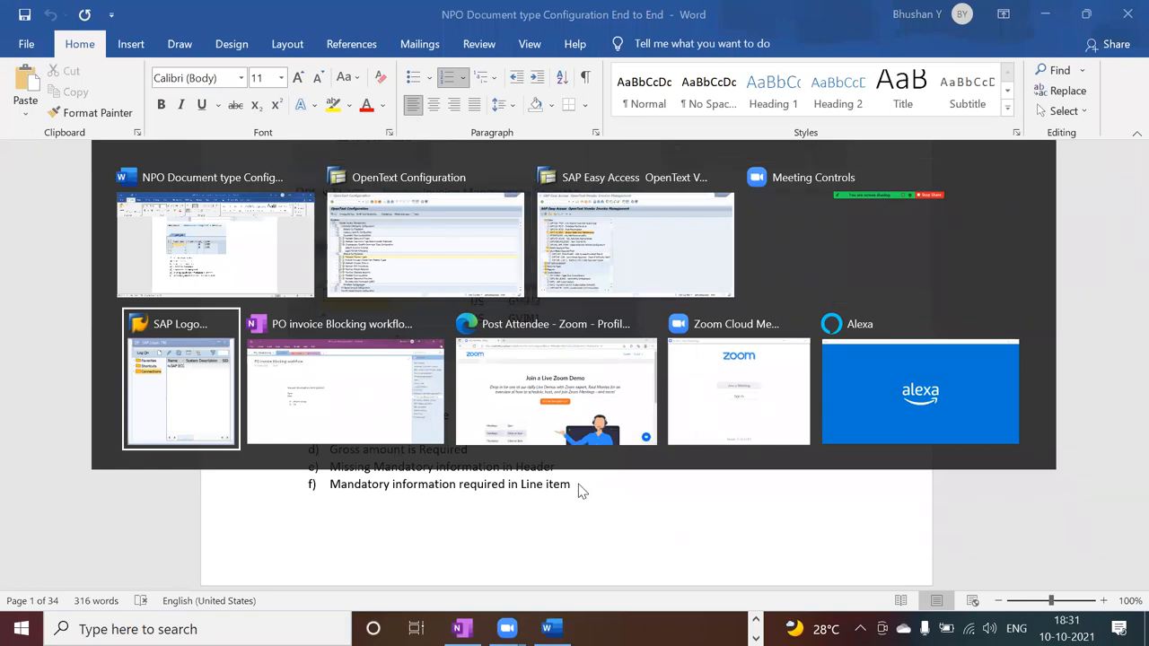
{"action": "key", "text": "alt+Tab"}
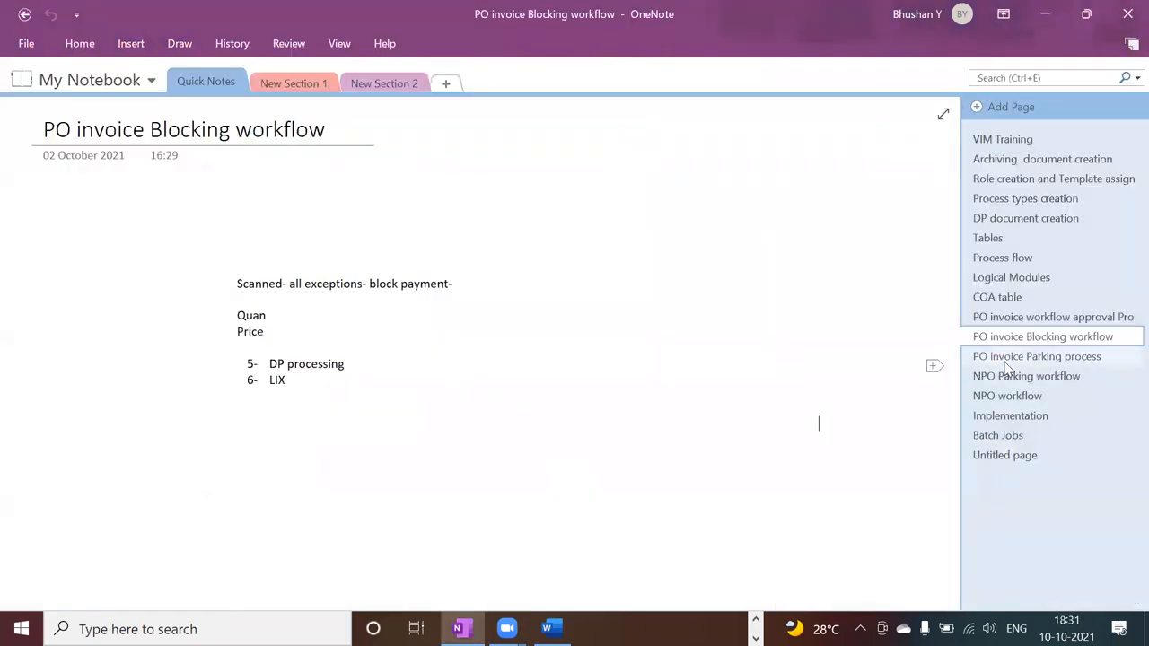
{"action": "left_click", "coordinate": [1008, 371]}
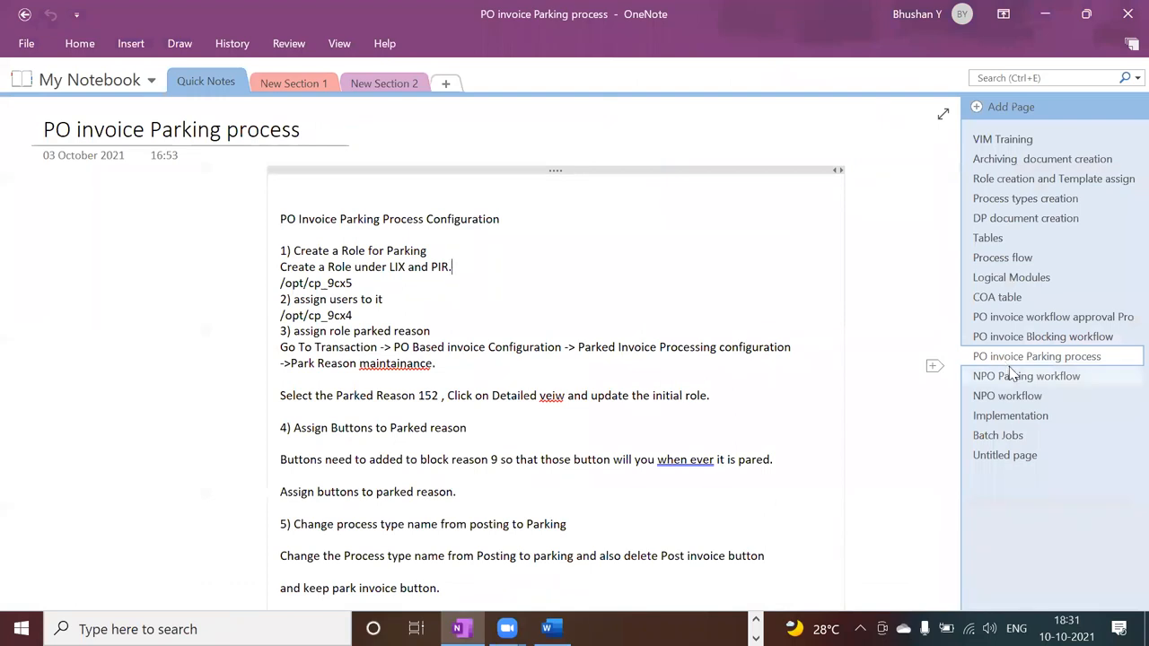
{"action": "left_click", "coordinate": [1011, 375]}
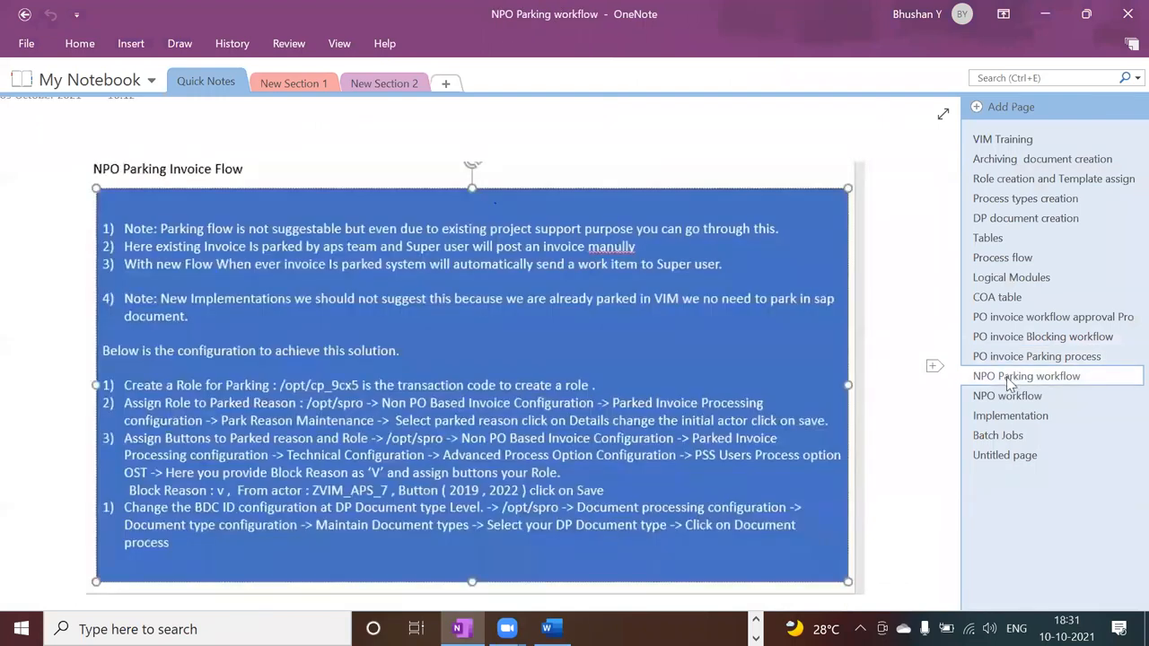
{"action": "left_click", "coordinate": [1007, 395]}
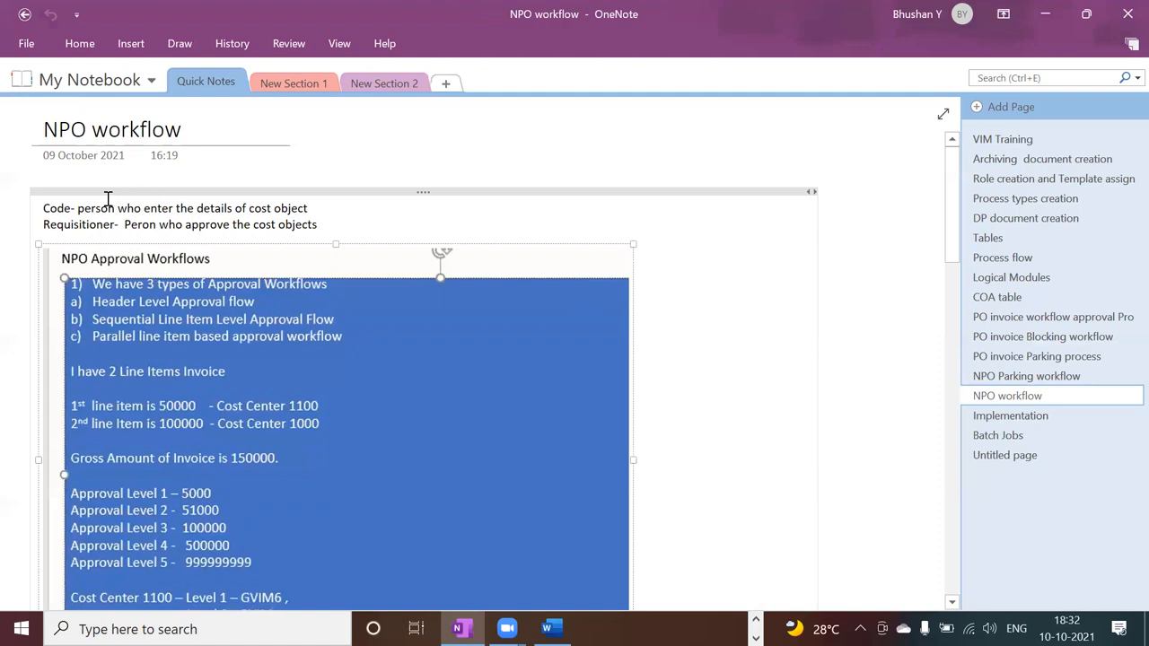
Correct "Code" to "Coder" in the first line of the NPO workflow notes.
{"action": "left_click", "coordinate": [73, 208]}
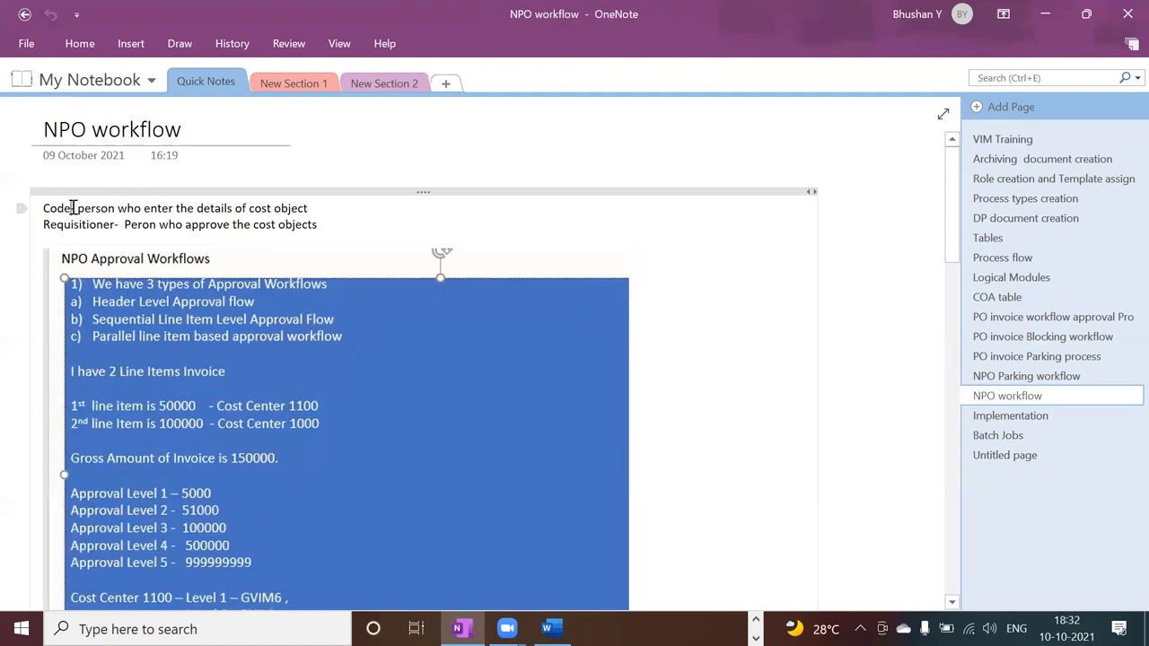
{"action": "type", "text": "r"}
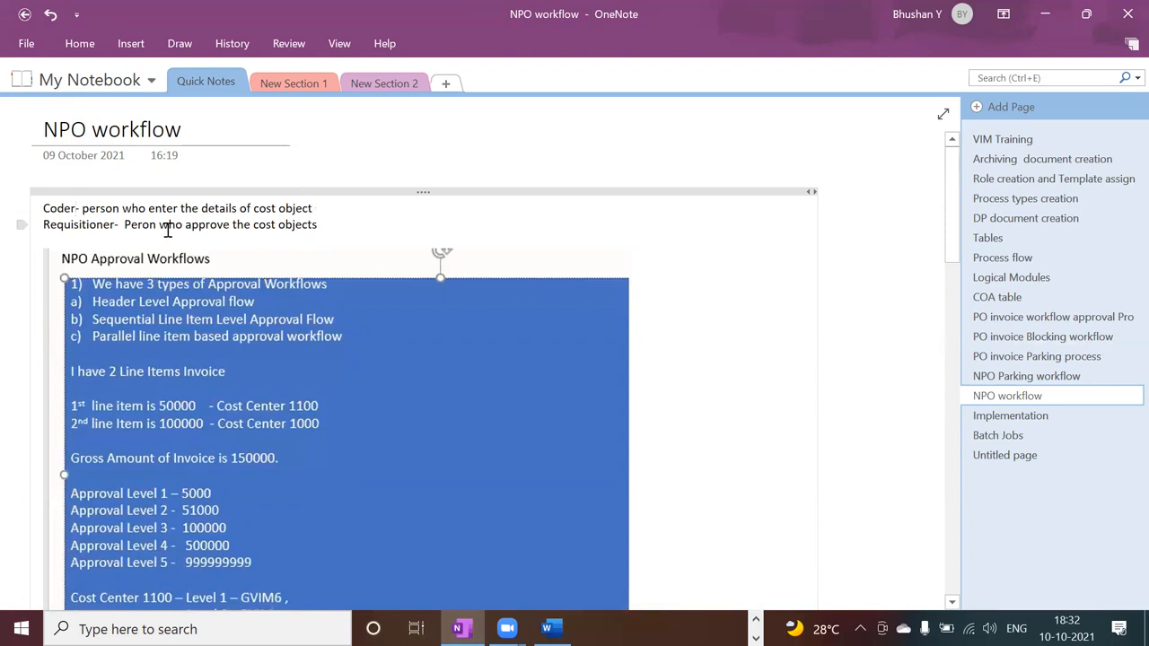
{"action": "left_click", "coordinate": [328, 229]}
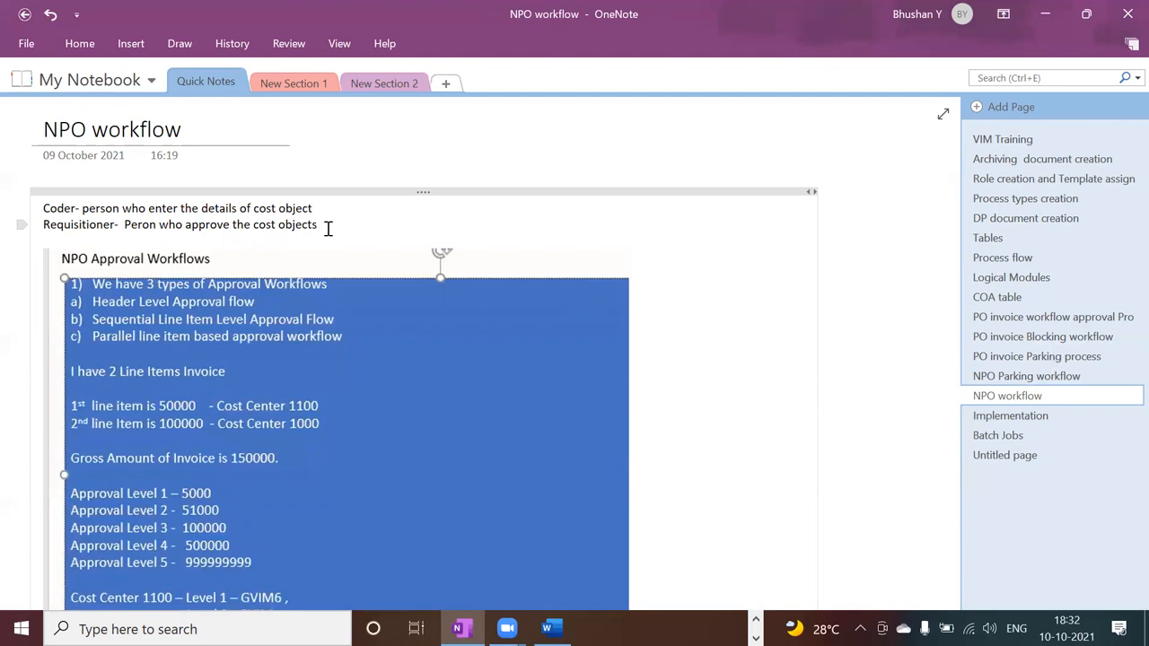
Switch to SAP, leave OpenText Configuration, and open Level Based Approval - Chart of Authority maintenance (/OPT/AR_COA) from the Roles folder.
{"action": "key", "text": "alt+Tab"}
{"action": "key", "text": "alt+Tab"}
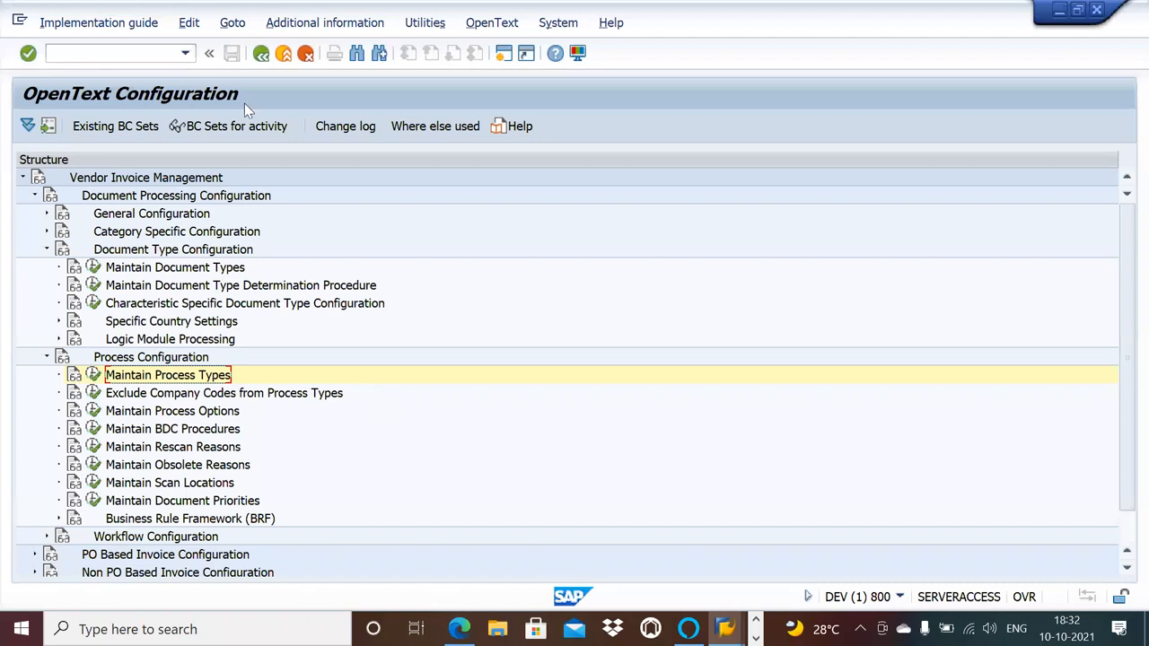
{"action": "left_click", "coordinate": [262, 54]}
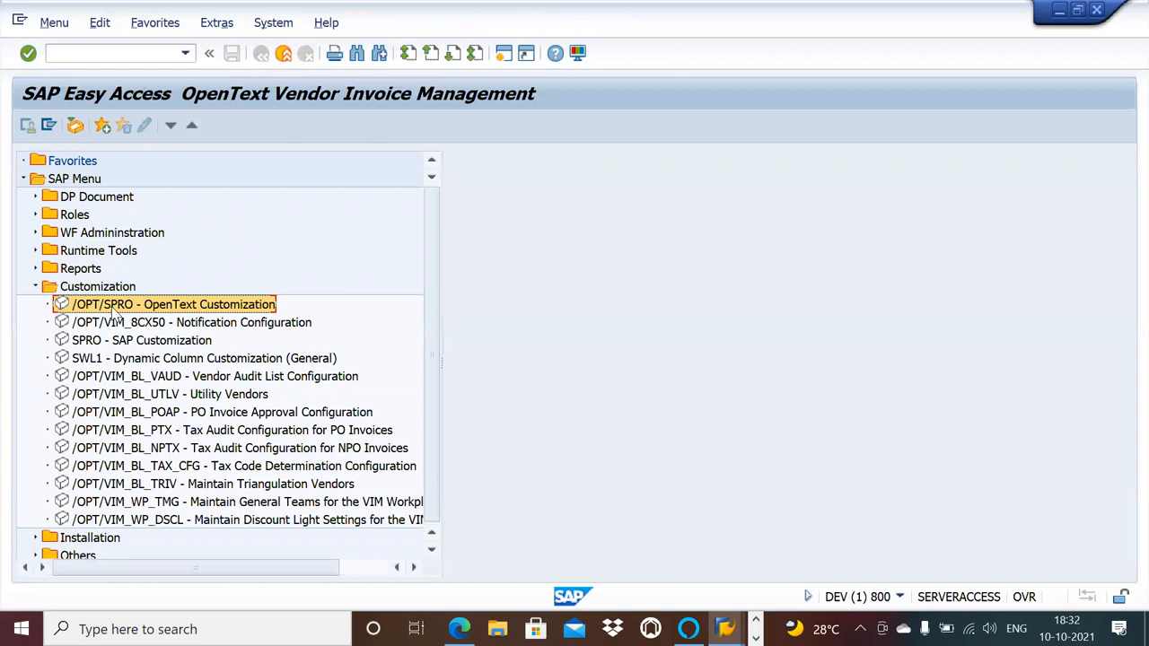
{"action": "left_click", "coordinate": [36, 269]}
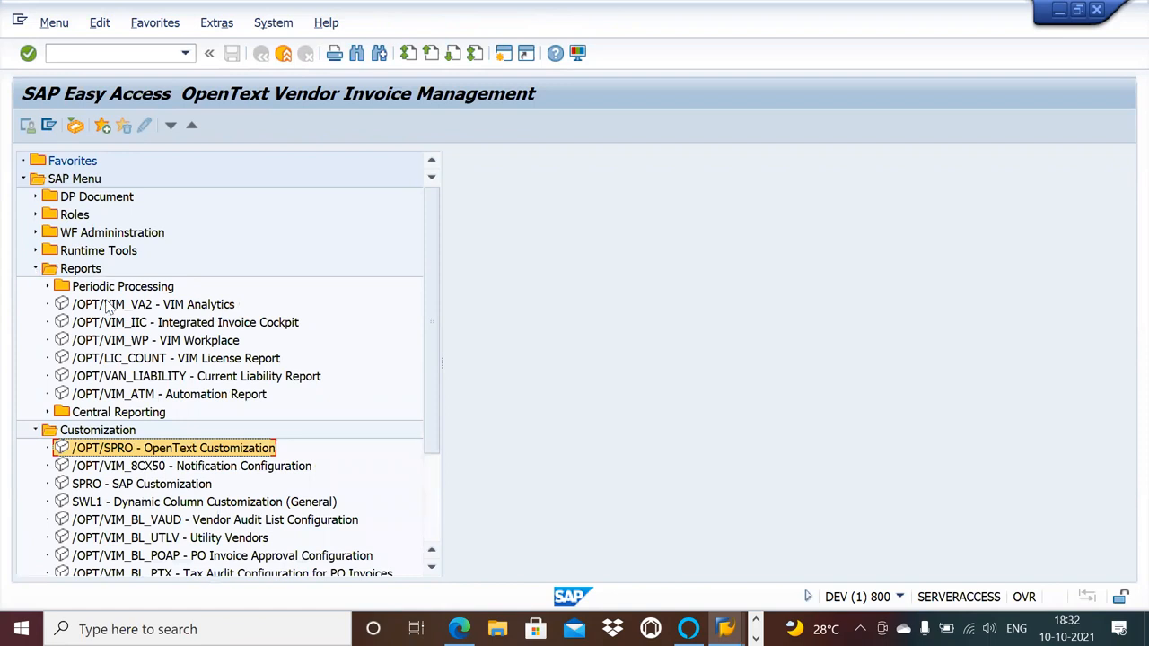
{"action": "left_click", "coordinate": [36, 251]}
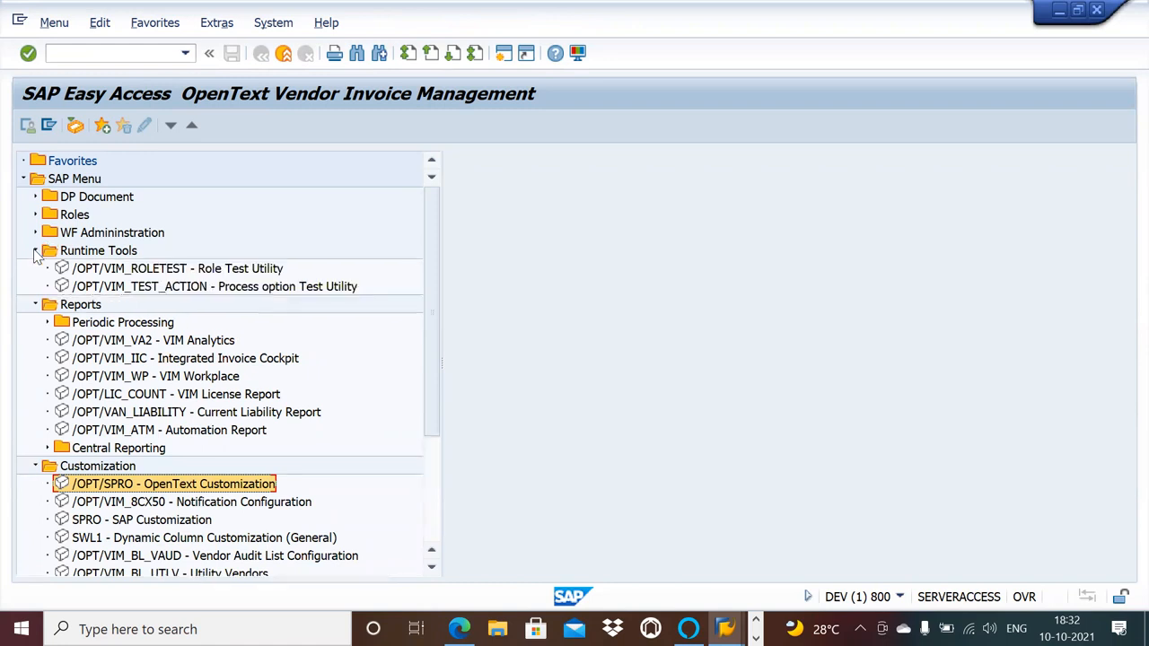
{"action": "left_click", "coordinate": [36, 251]}
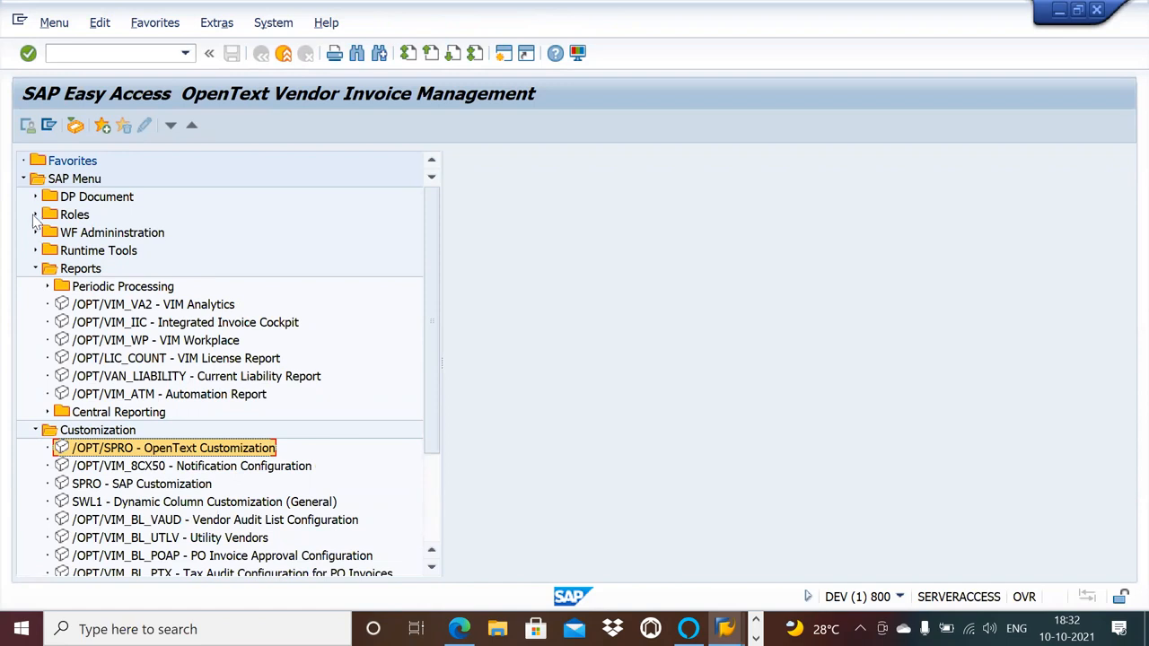
{"action": "left_click", "coordinate": [36, 215]}
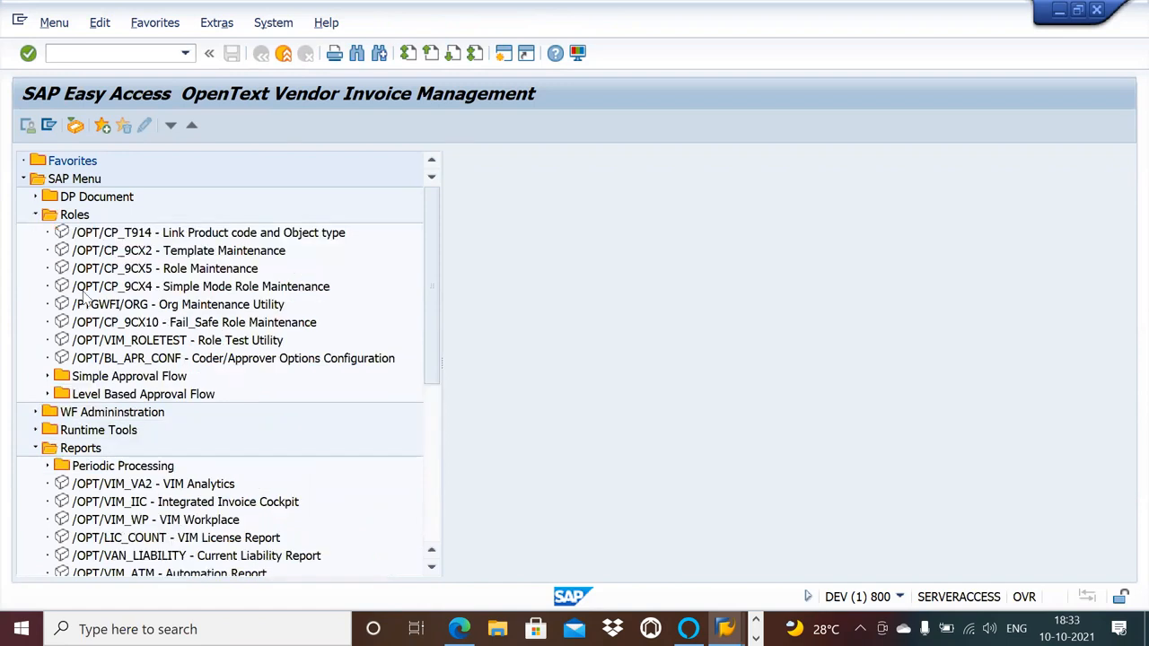
{"action": "left_click", "coordinate": [48, 395]}
{"action": "double_click", "coordinate": [183, 435]}
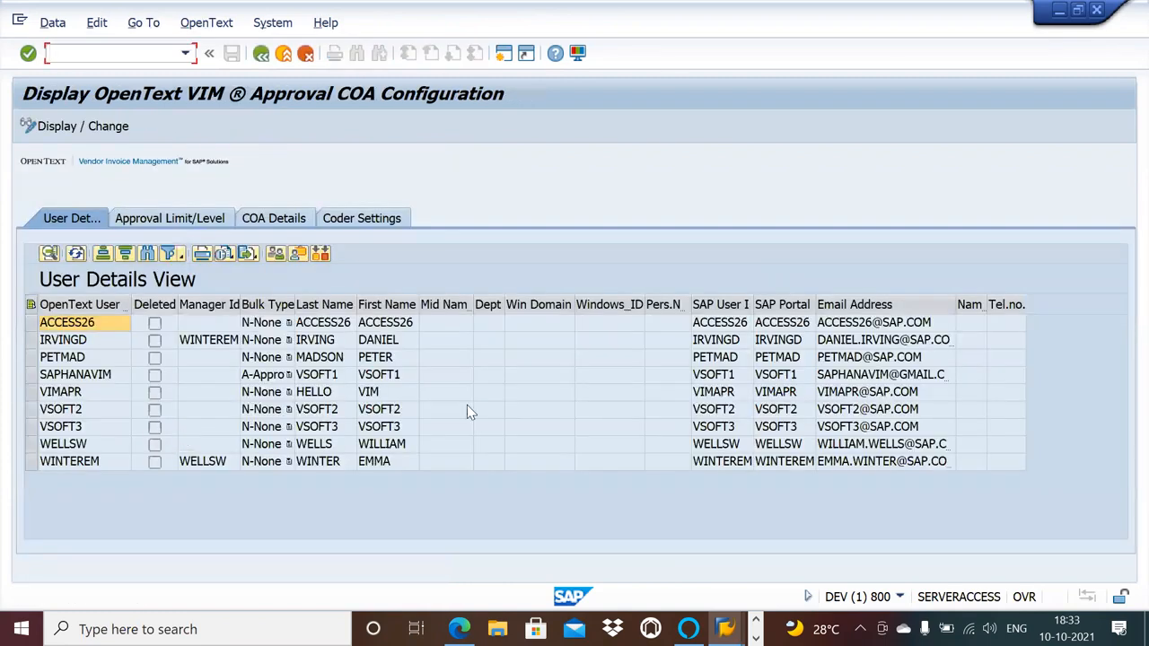
Examine the Approval Limit/Level View and mark the 000 - Coder level, comparing it with the coder/requester entries in COA Details.
{"action": "left_click", "coordinate": [209, 222]}
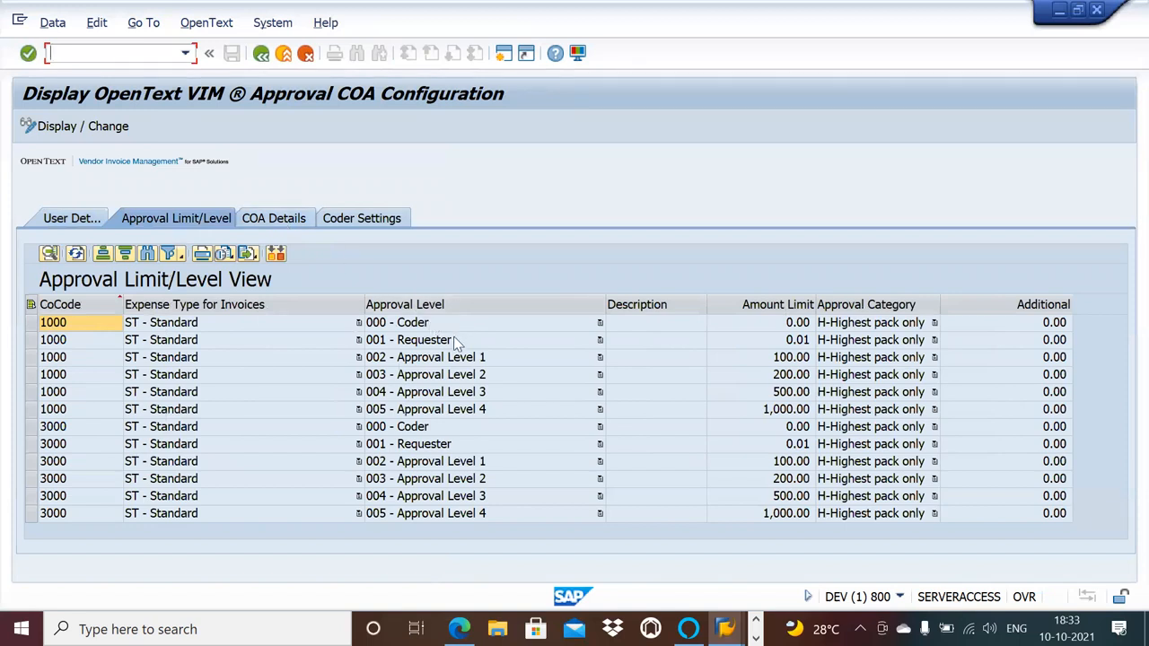
{"action": "left_click", "coordinate": [431, 322]}
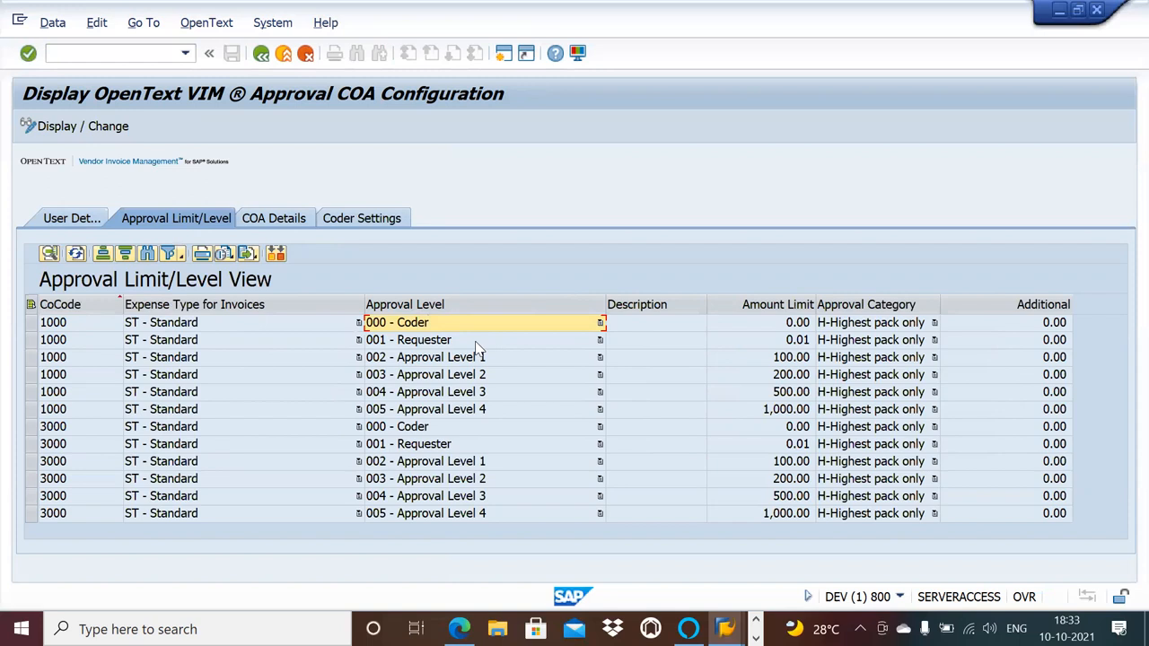
{"action": "left_click", "coordinate": [287, 220]}
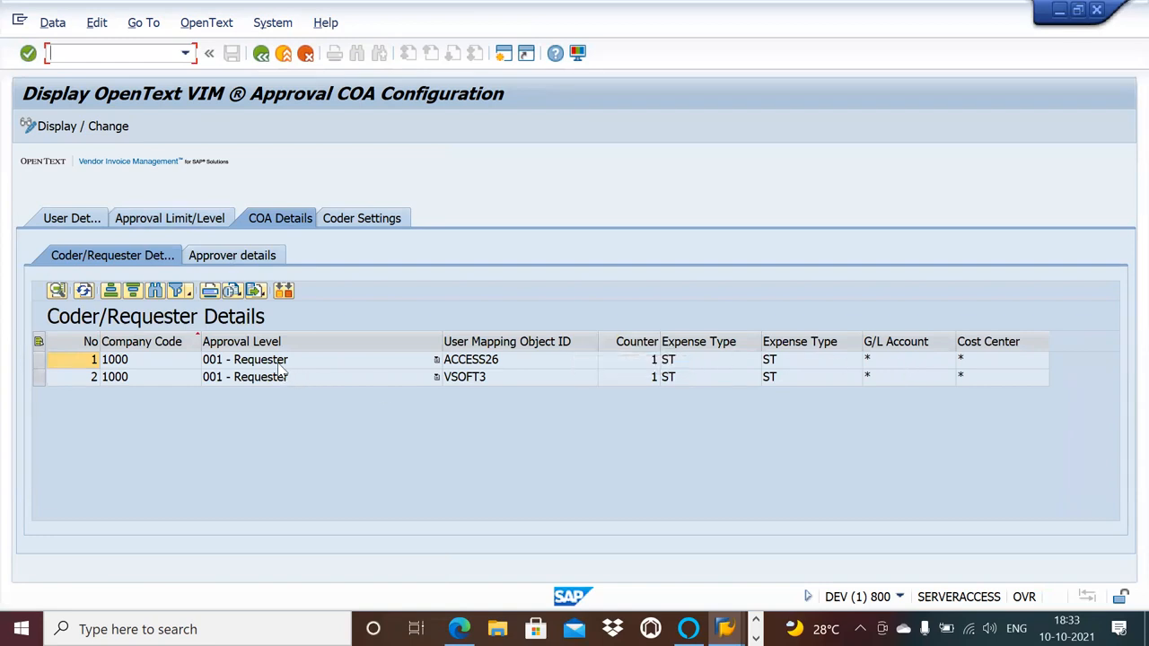
{"action": "left_click", "coordinate": [206, 225]}
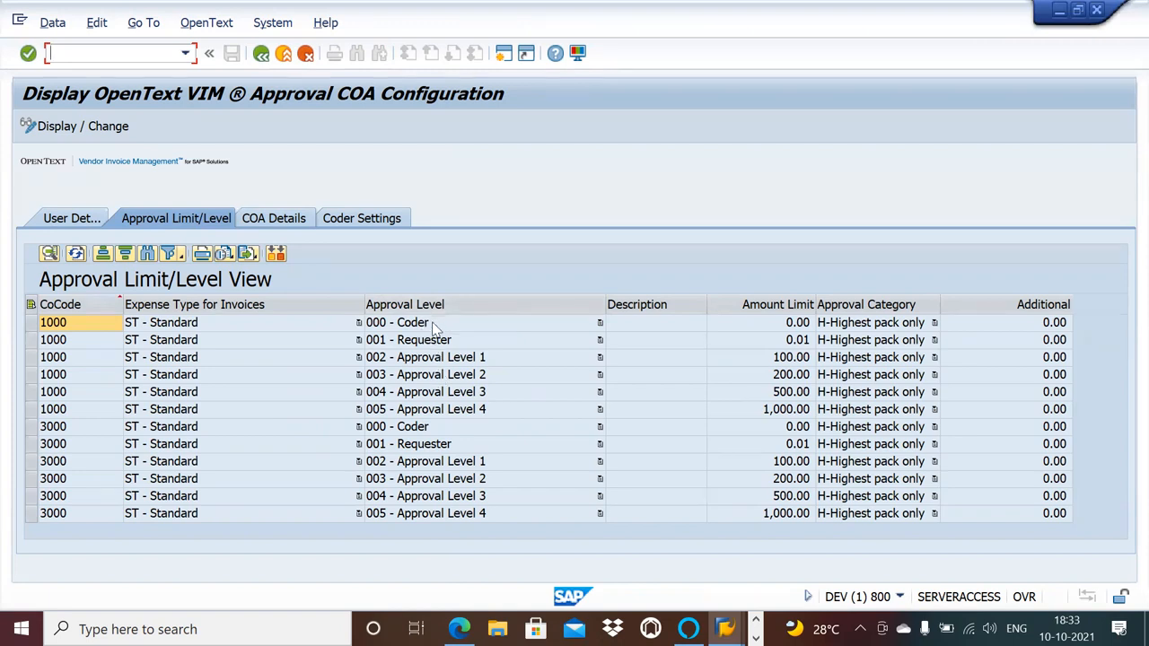
Compare the Coder/Requester Details and Approver Details in COA Details, including their G/L accounts and cost centers.
{"action": "left_click", "coordinate": [281, 222]}
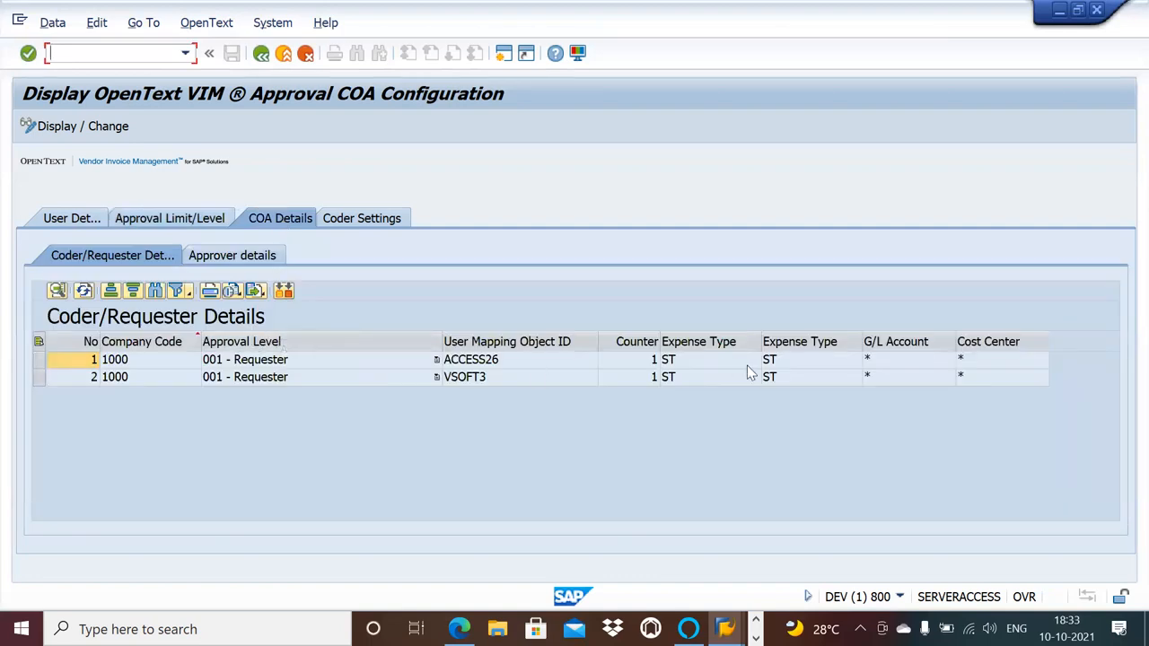
{"action": "left_click", "coordinate": [266, 258]}
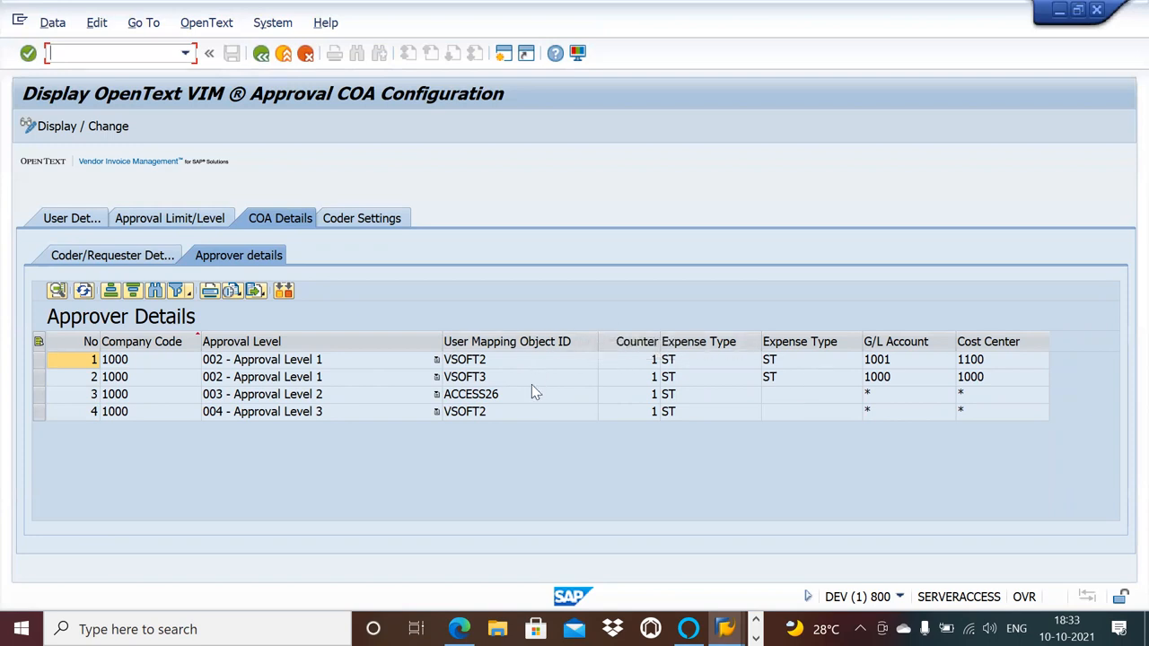
{"action": "left_click", "coordinate": [137, 258]}
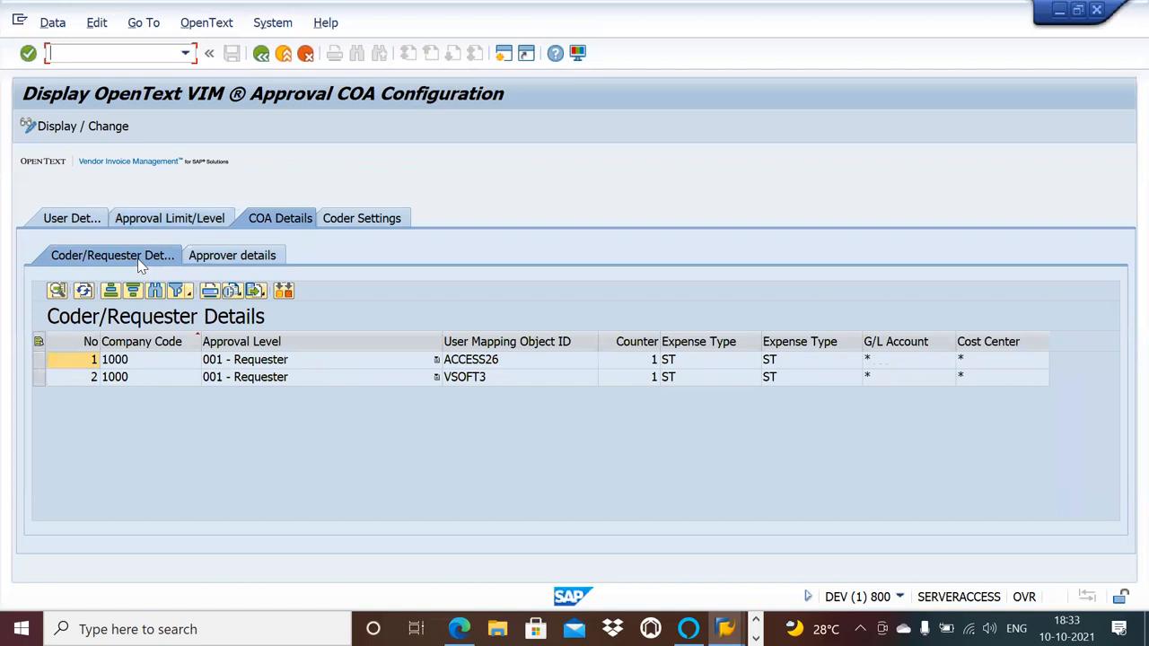
{"action": "left_click", "coordinate": [236, 257]}
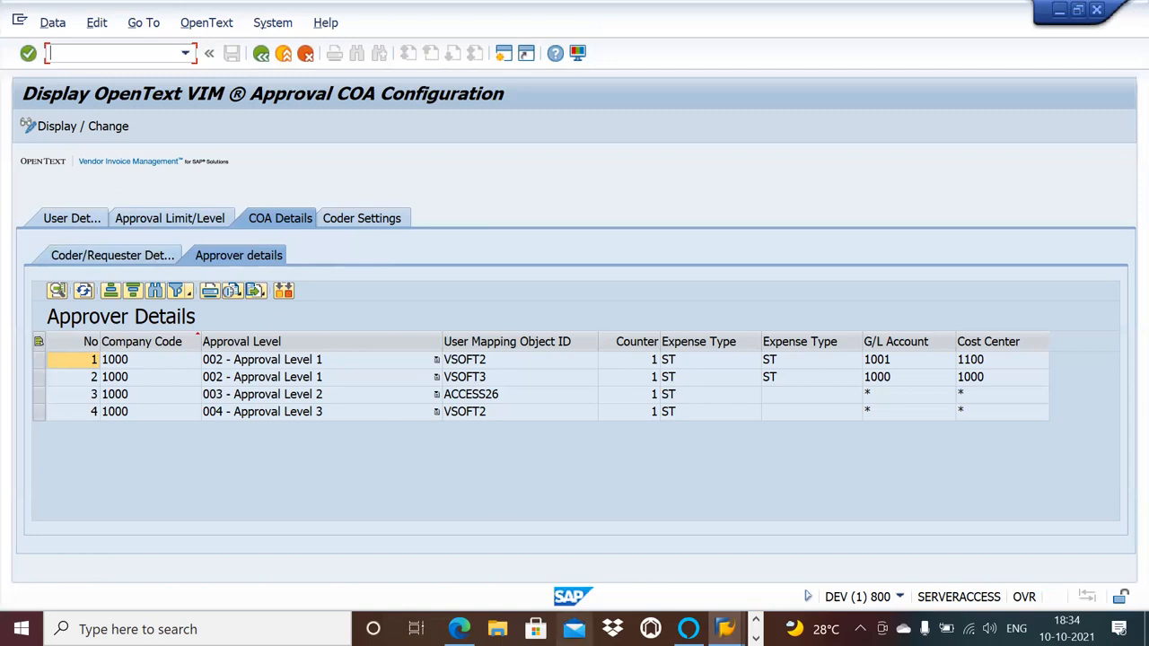
Switch to OneNote and copy the function module name /OPT/BL_CHECK_FOR_APPROVAL from the PO invoice workflow approval Process page.
{"action": "mouse_move", "coordinate": [458, 629]}
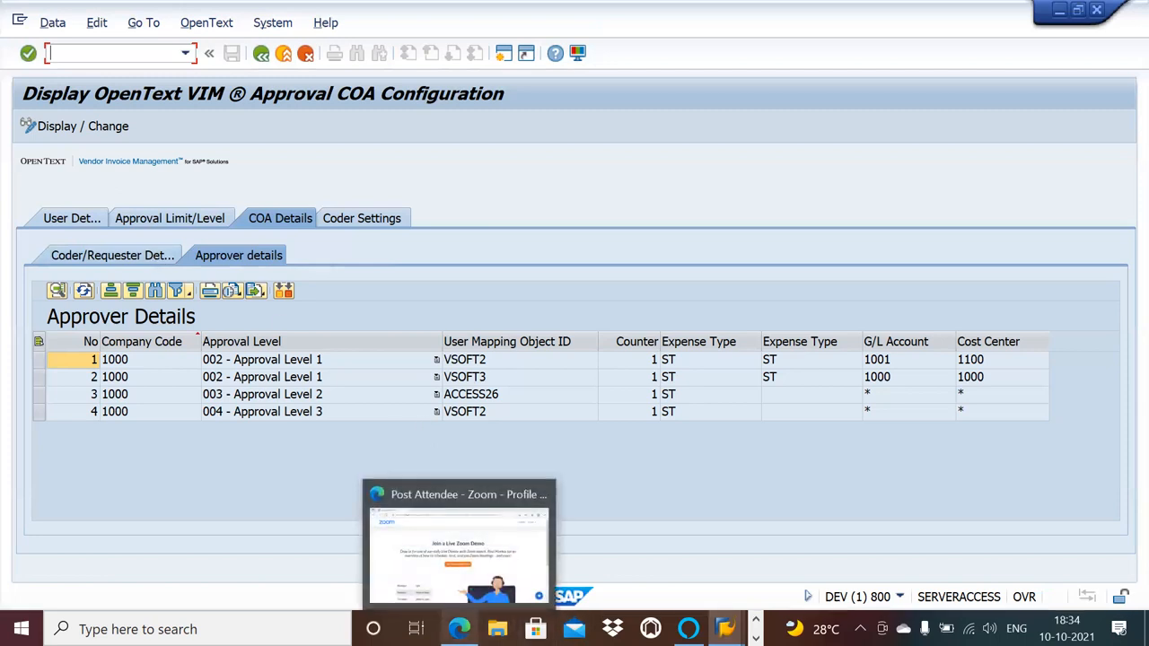
{"action": "left_click", "coordinate": [726, 628]}
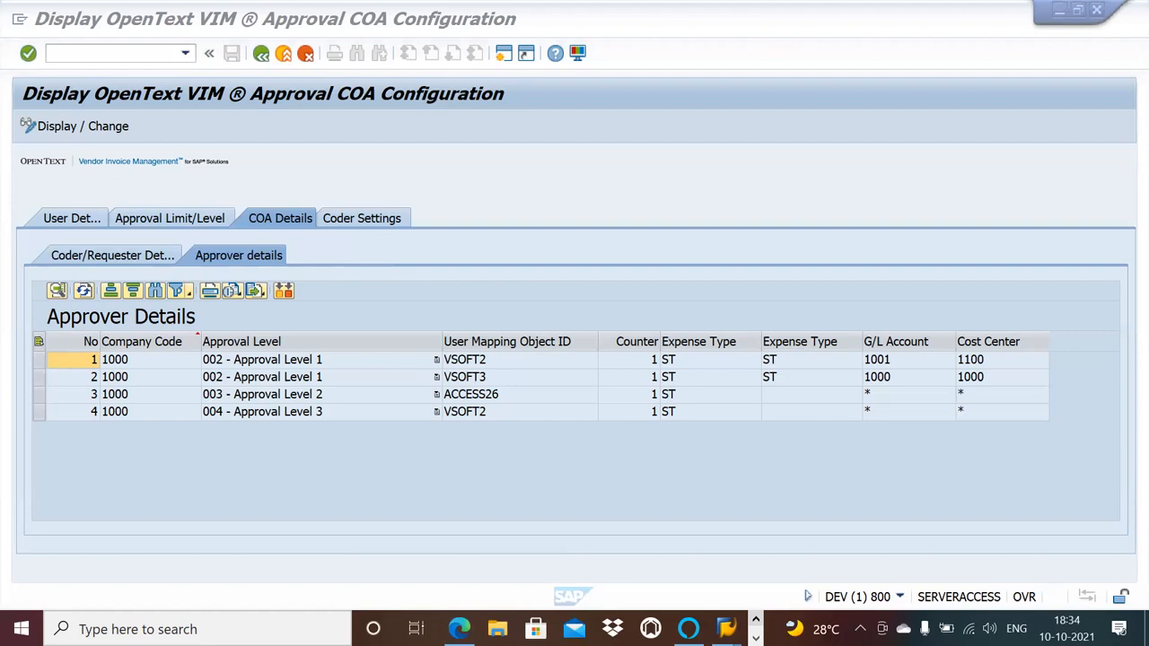
{"action": "key", "text": "alt+Tab"}
{"action": "key", "text": "alt+Tab"}
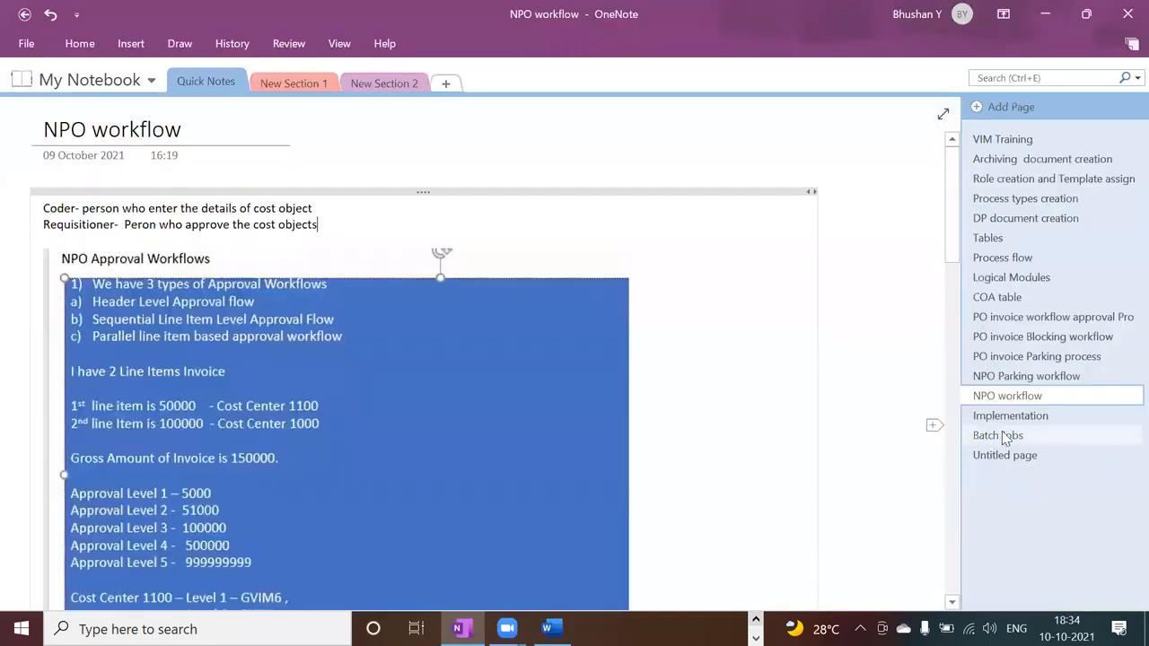
{"action": "left_click", "coordinate": [1041, 259]}
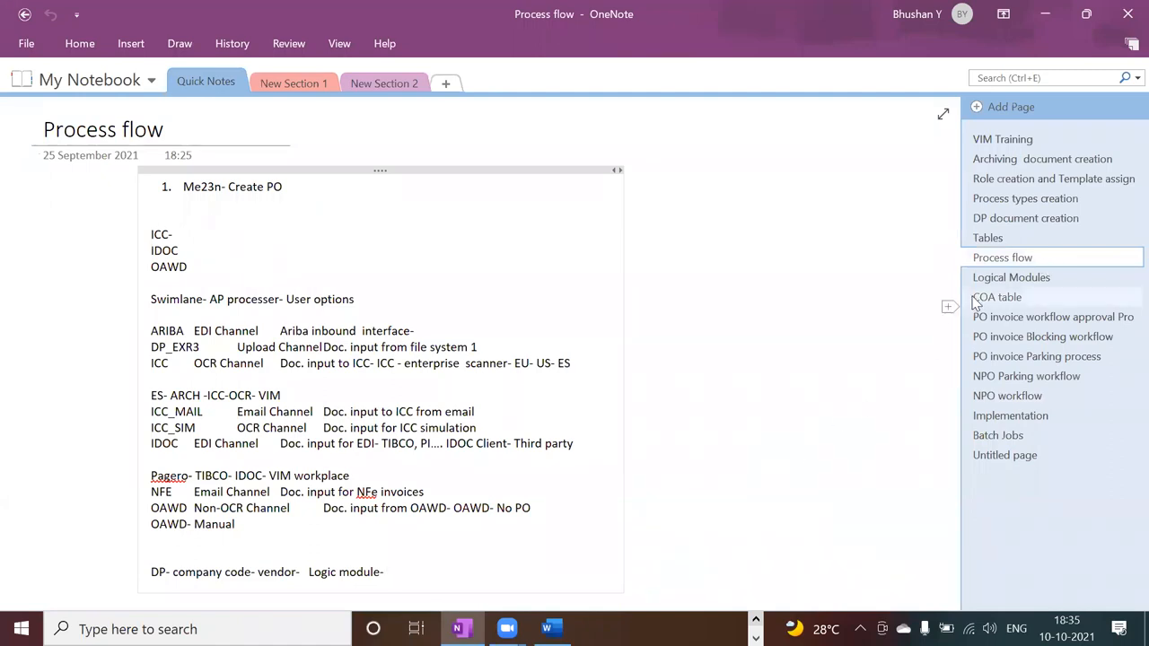
{"action": "left_click", "coordinate": [994, 323]}
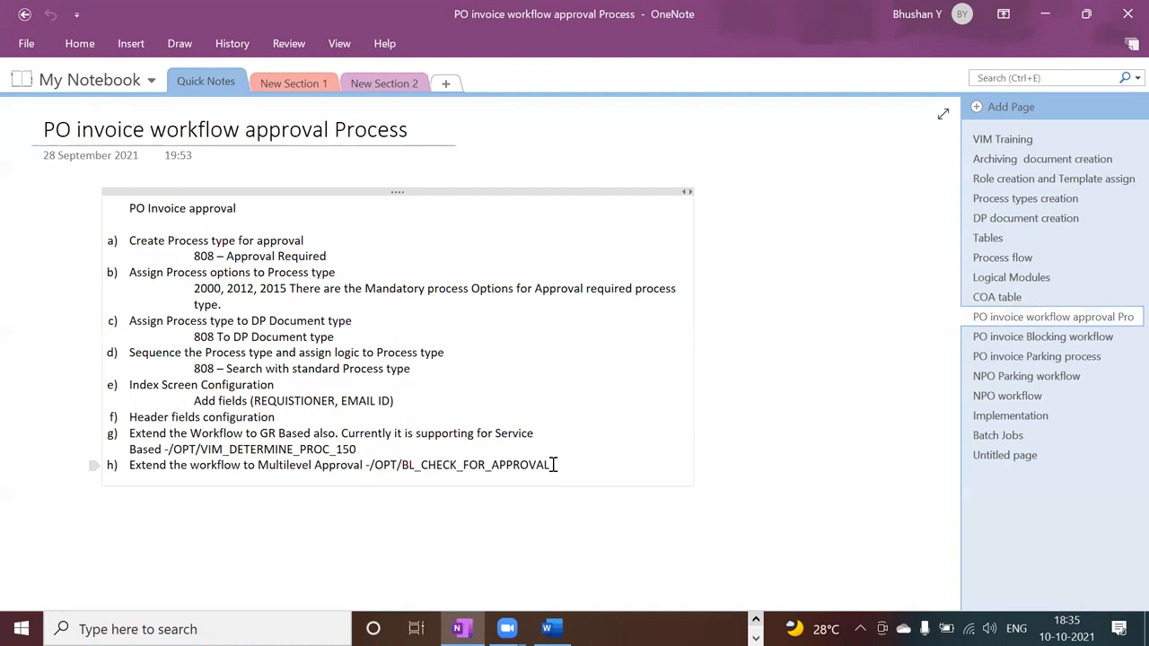
{"action": "left_click_drag", "start_coordinate": [555, 465], "coordinate": [370, 468]}
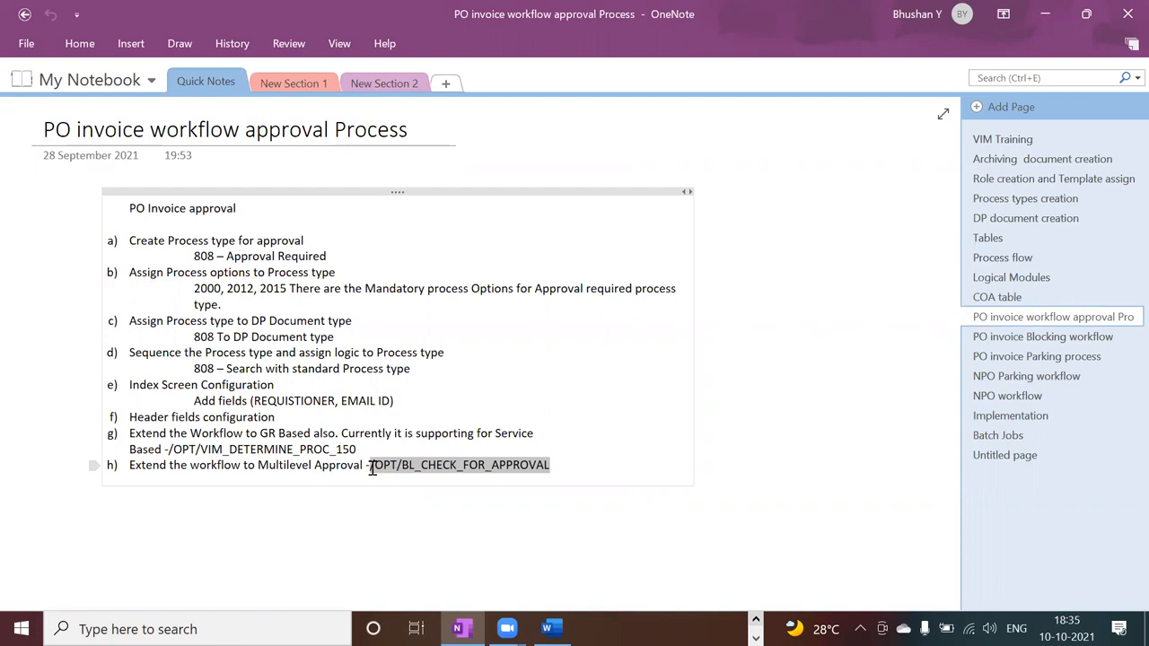
{"action": "left_click_drag", "start_coordinate": [372, 469], "coordinate": [374, 474]}
{"action": "key", "text": "ctrl+c"}
Switch to SAP, start Function Builder (SE37) and display the function module /OPT/BL_CHECK_FOR_APPROVAL.
{"action": "key", "text": "alt+Tab"}
{"action": "key", "text": "alt+Tab"}
{"action": "key", "text": "alt+Tab"}
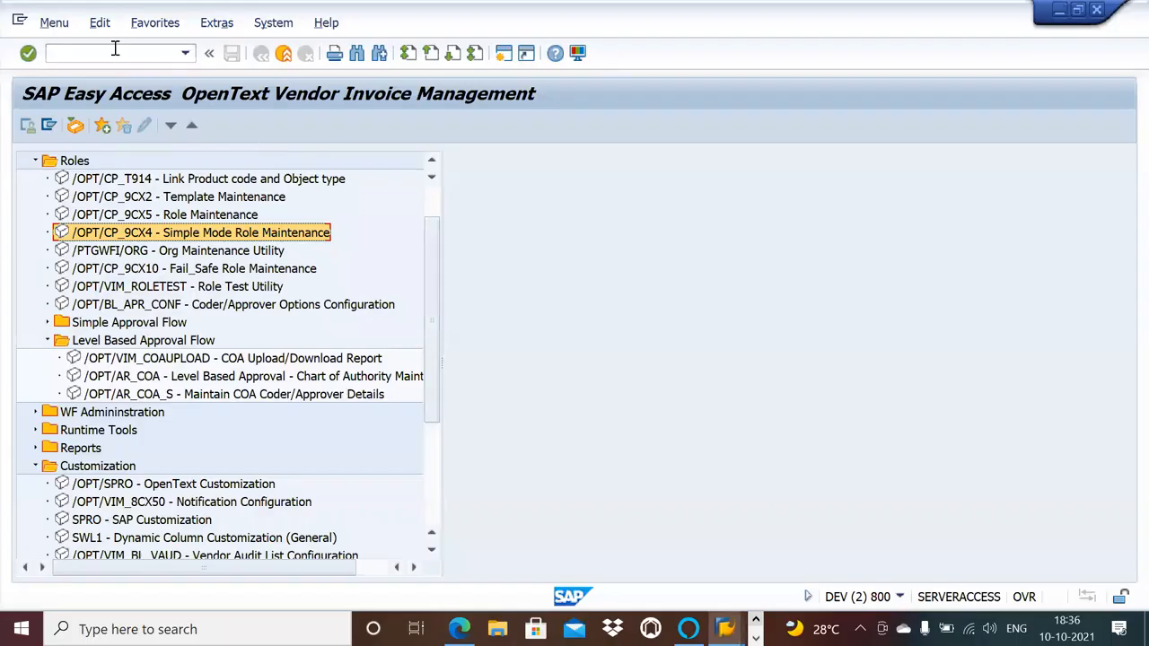
{"action": "left_click", "coordinate": [115, 52]}
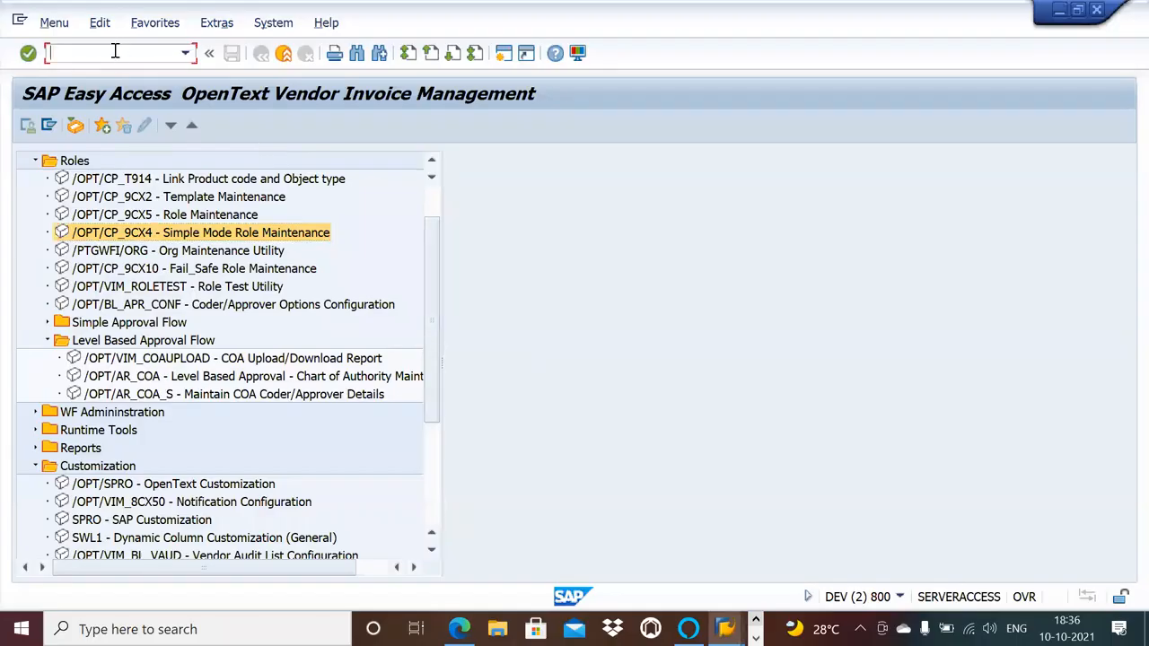
{"action": "type", "text": "se37"}
{"action": "key", "text": "Return"}
{"action": "key", "text": "ctrl+v"}
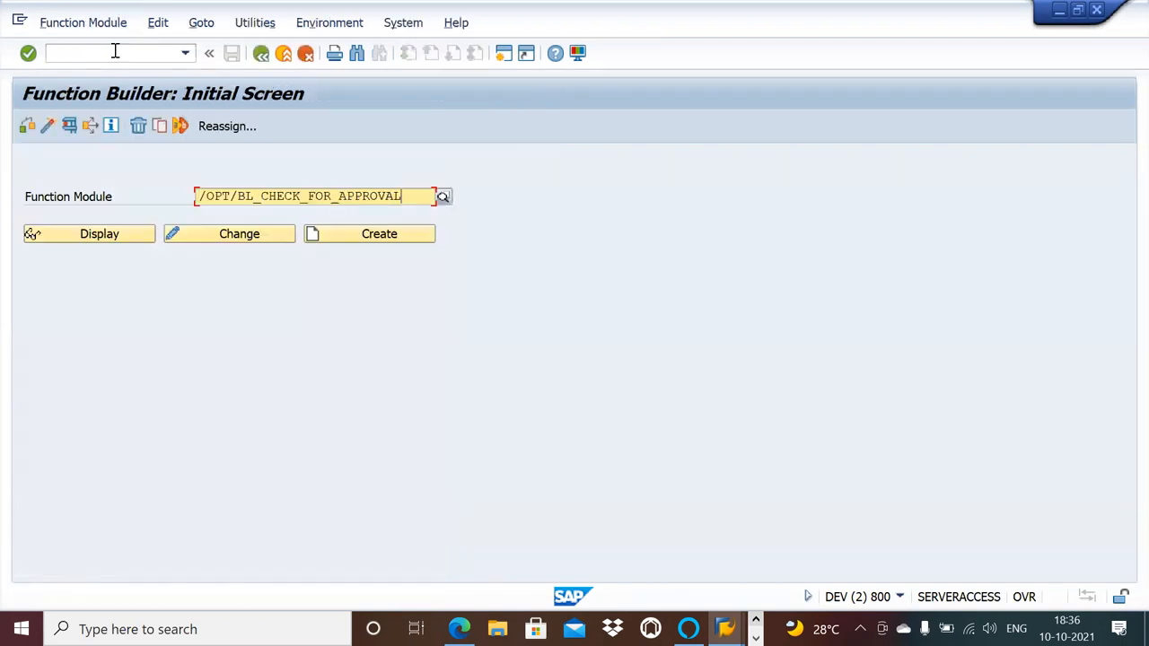
{"action": "left_click", "coordinate": [105, 233]}
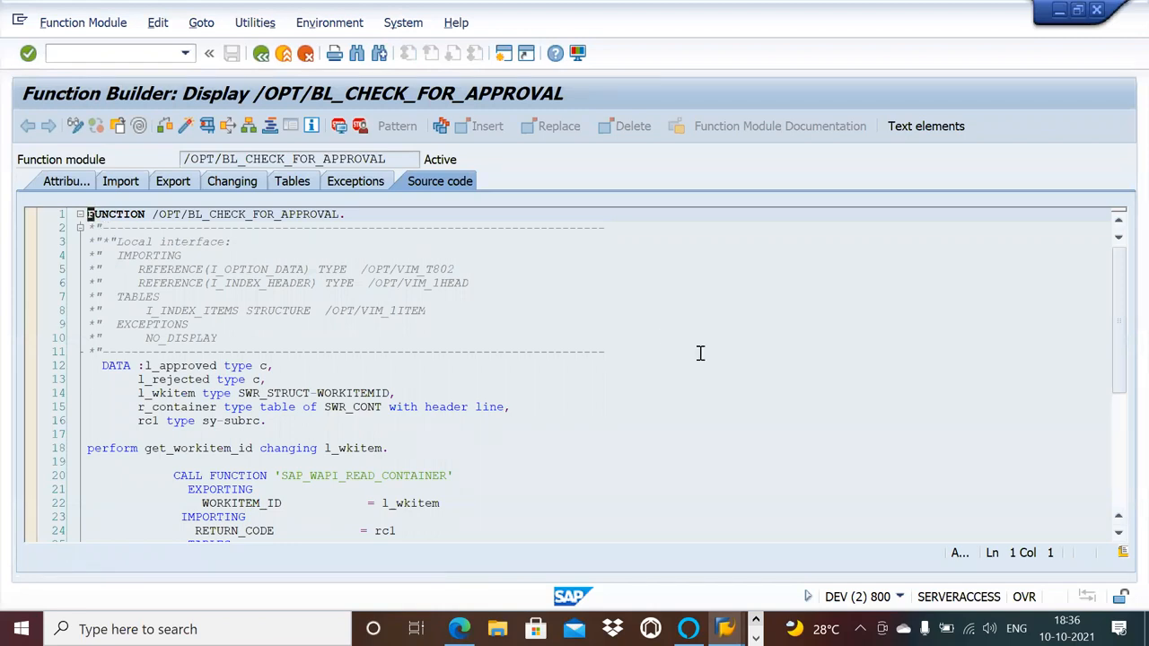
Read the approval check logic at the end of the function module's source code and return to SAP Easy Access.
{"action": "left_click", "coordinate": [1119, 429]}
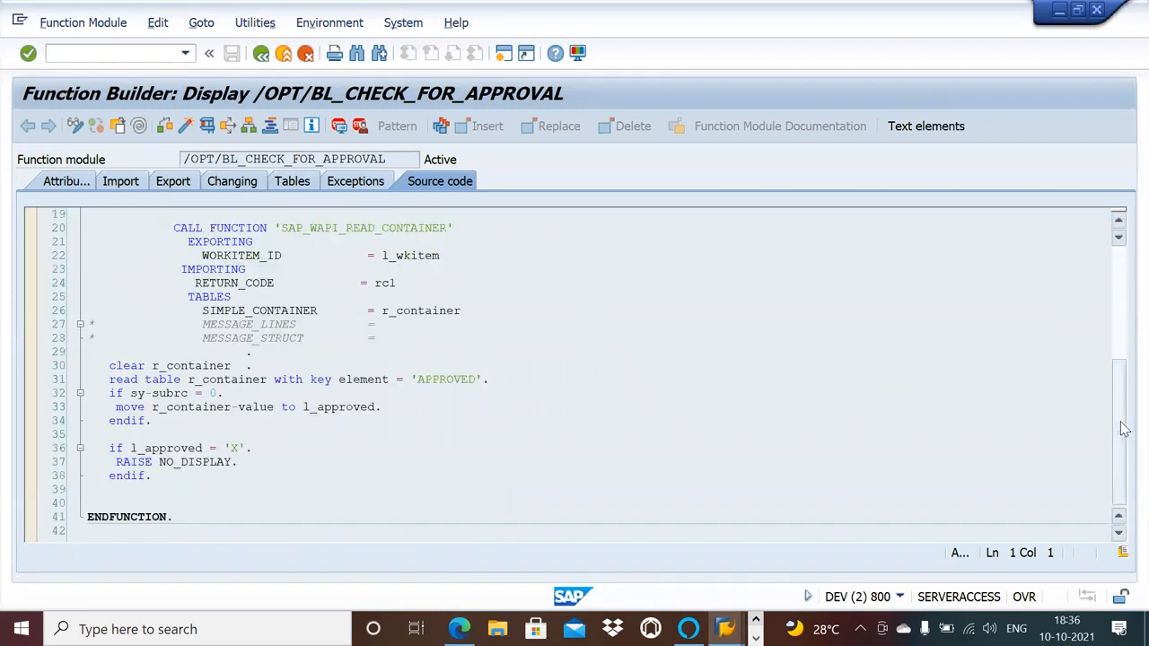
{"action": "left_click", "coordinate": [220, 491]}
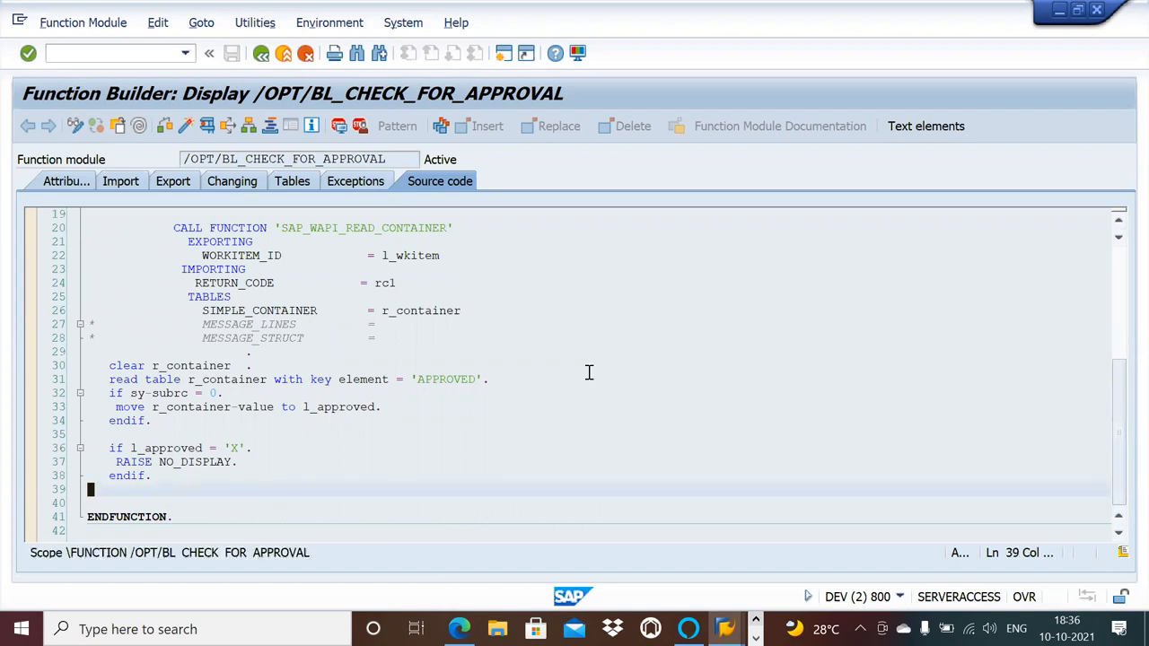
{"action": "left_click", "coordinate": [262, 54]}
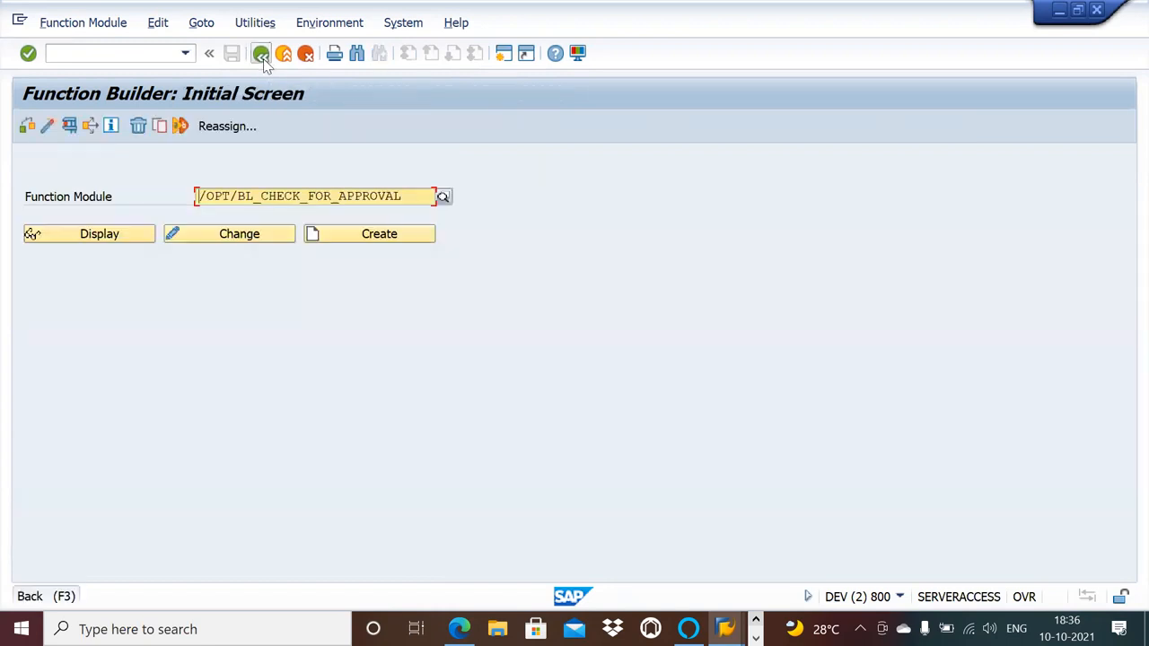
{"action": "left_click", "coordinate": [262, 55]}
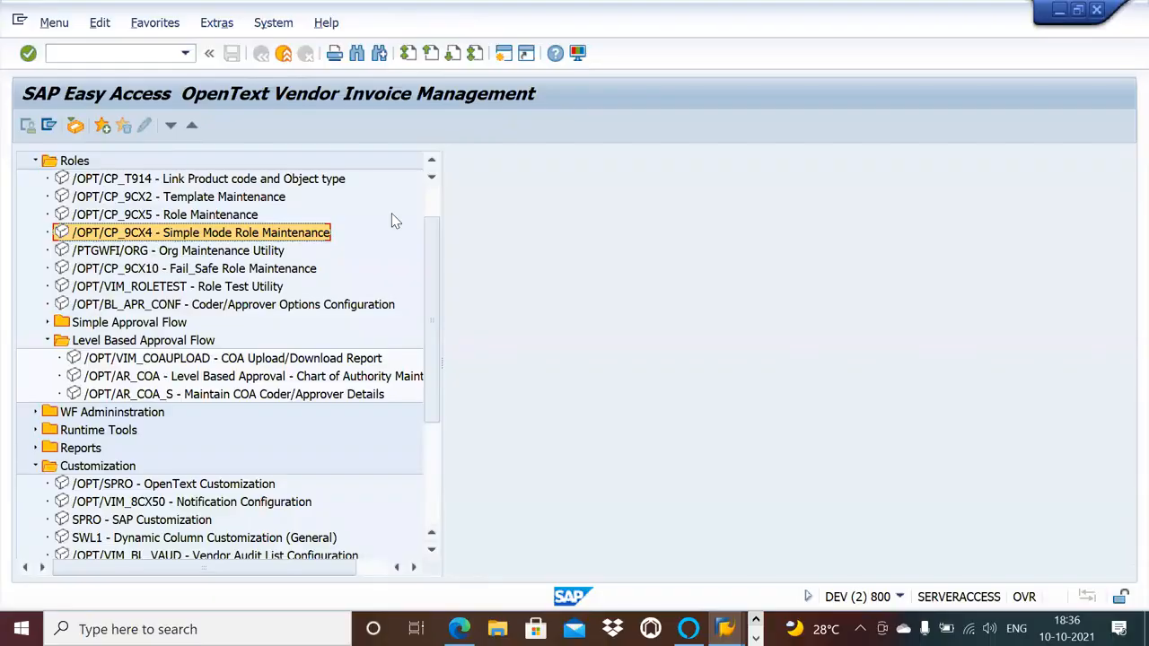
Switch to OneNote and review the NPO Parking workflow, PO invoice Parking process and PO invoice Blocking workflow pages.
{"action": "key", "text": "alt+Tab"}
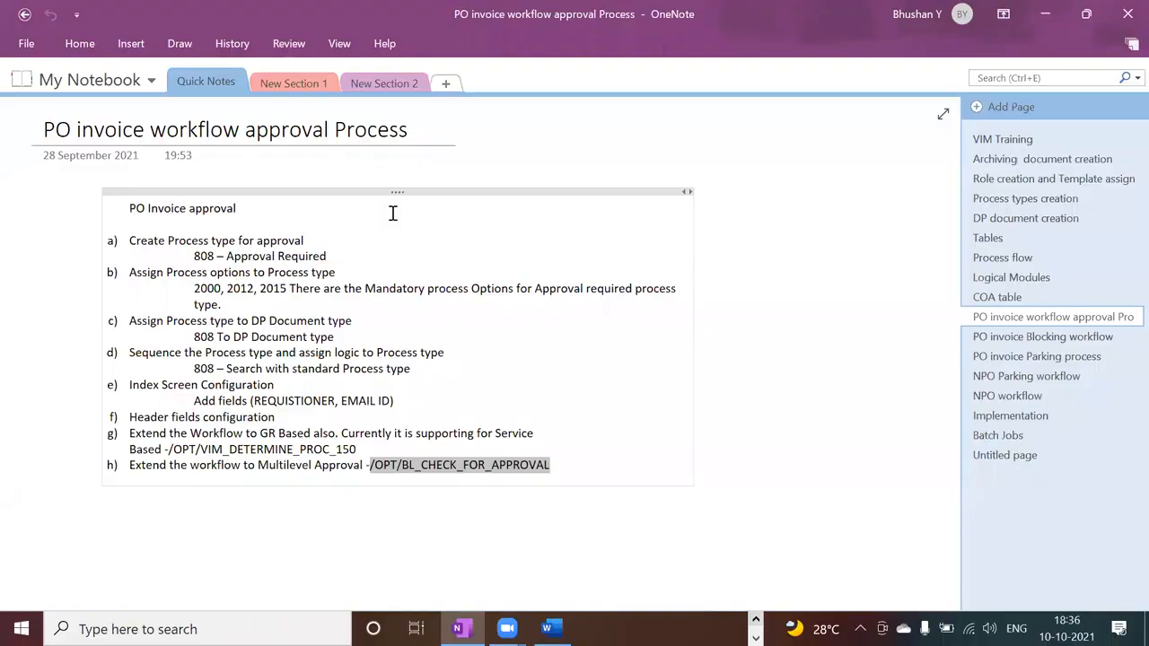
{"action": "left_click", "coordinate": [1034, 380]}
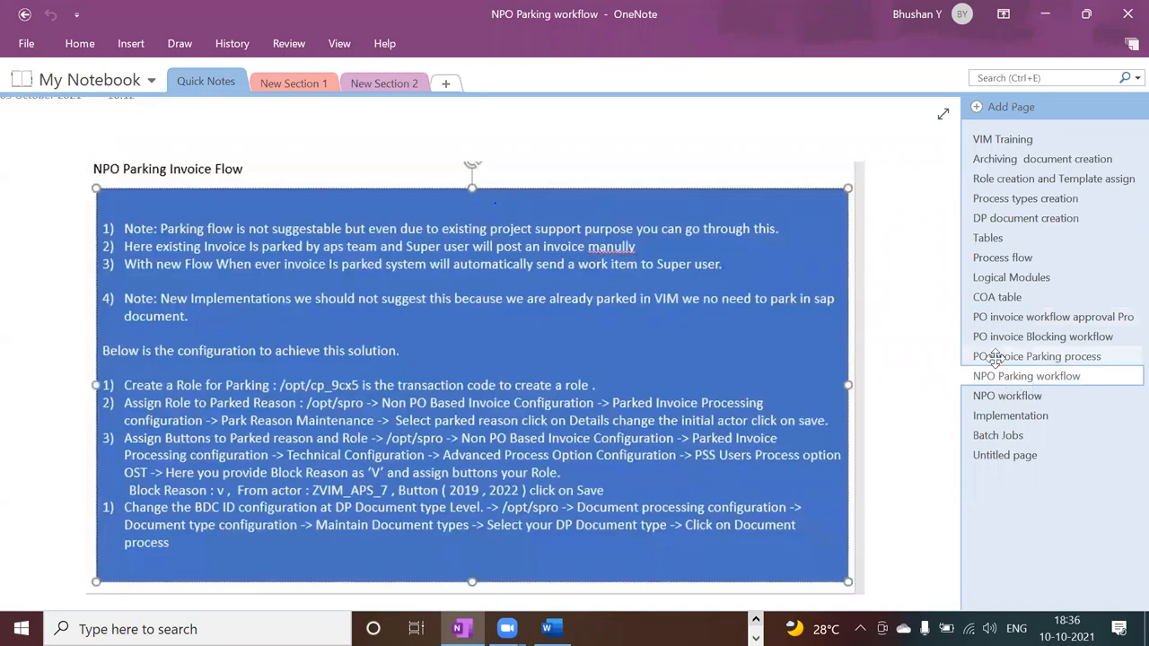
{"action": "left_click", "coordinate": [998, 363]}
{"action": "left_click", "coordinate": [992, 340]}
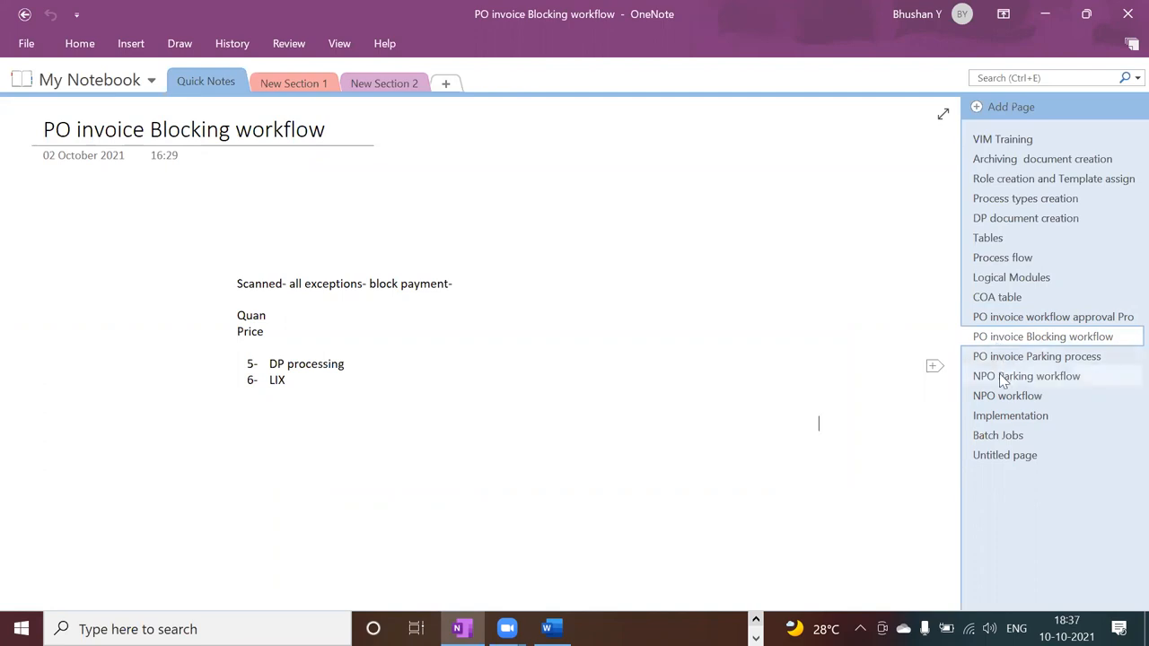
{"action": "left_click", "coordinate": [996, 379]}
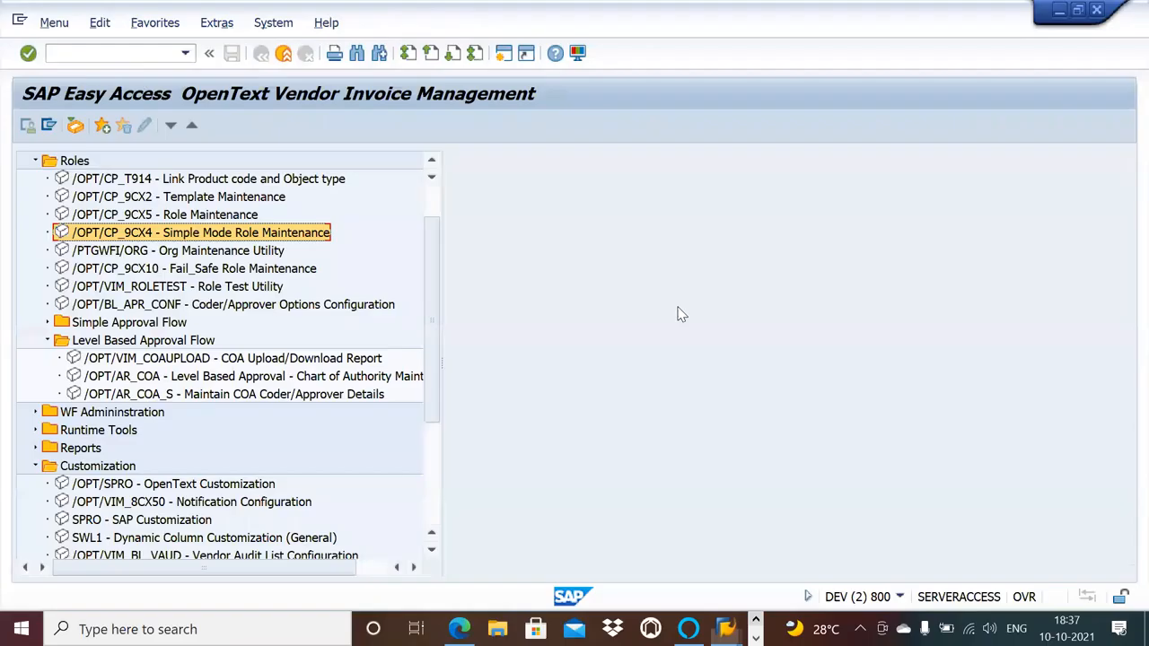
In SAP, open OpenText Customization (/OPT/SPRO) and expand Invoice Approval Configuration > Approval Workflow > Setup Approval Chain.
{"action": "left_click", "coordinate": [210, 487]}
{"action": "double_click", "coordinate": [210, 486]}
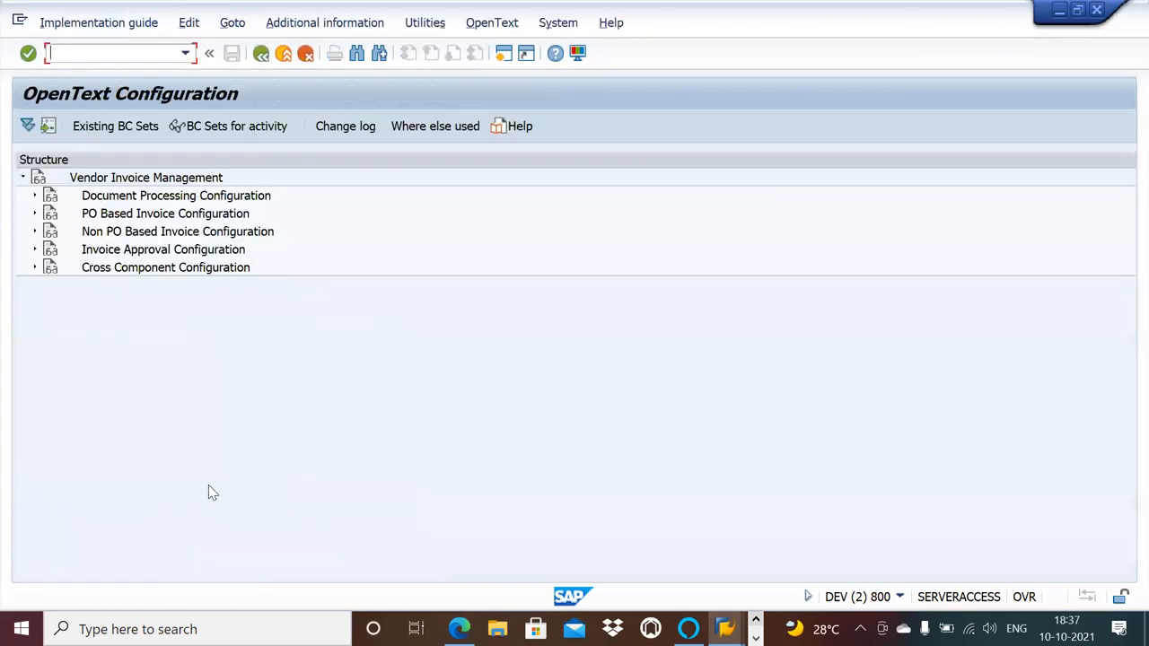
{"action": "left_click", "coordinate": [35, 250]}
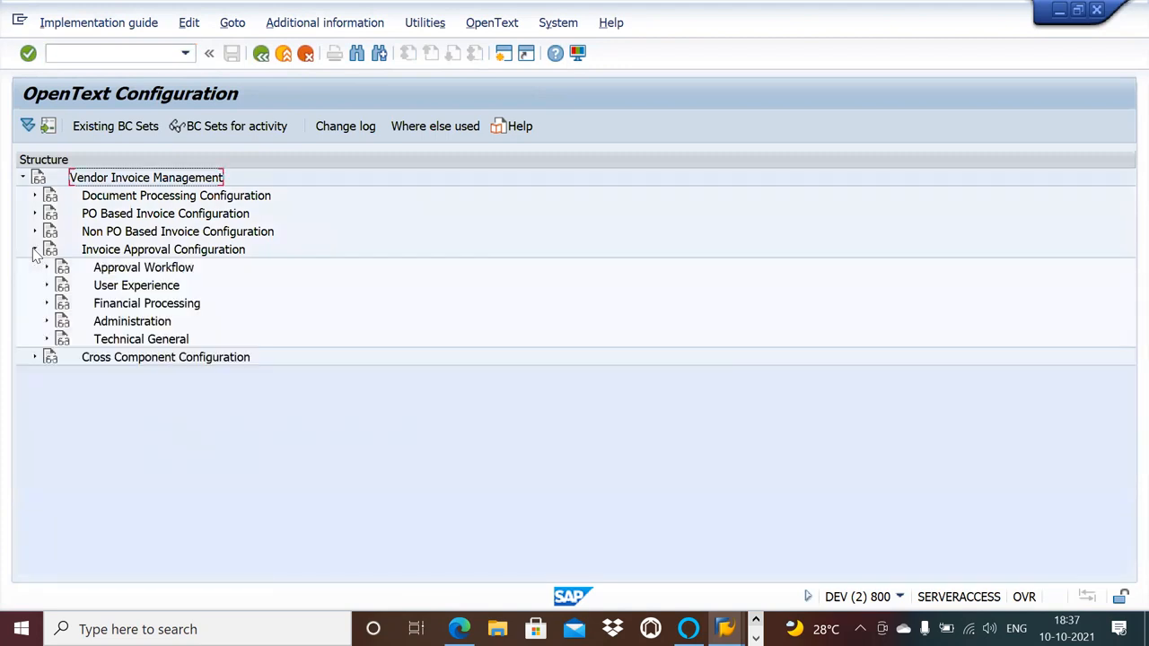
{"action": "left_click", "coordinate": [48, 268]}
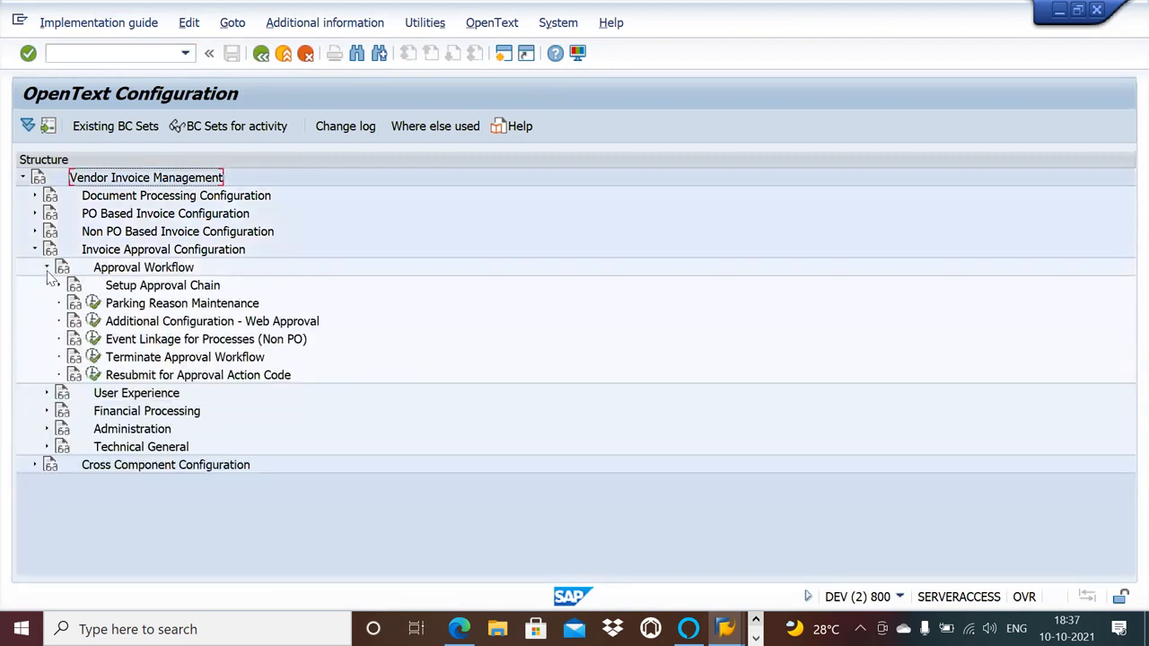
{"action": "left_click", "coordinate": [59, 286]}
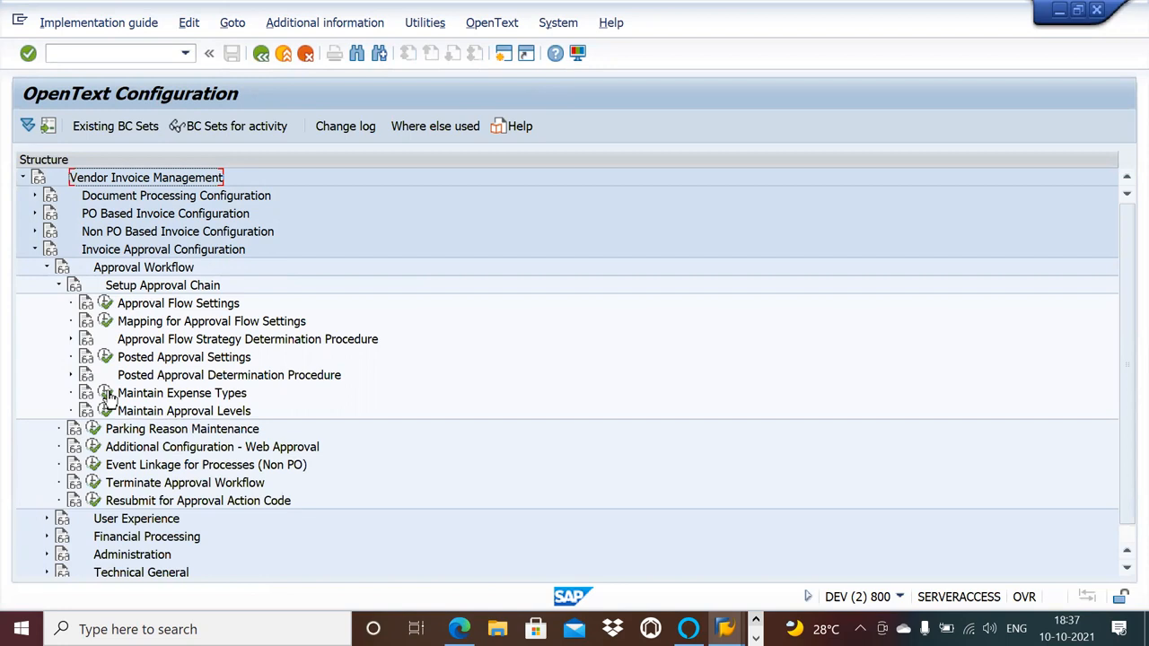
Switch to the Approval COA Configuration session and check the expense types in the Approver and Coder/Requester Details.
{"action": "key", "text": "alt+Tab"}
{"action": "key", "text": "alt+Tab"}
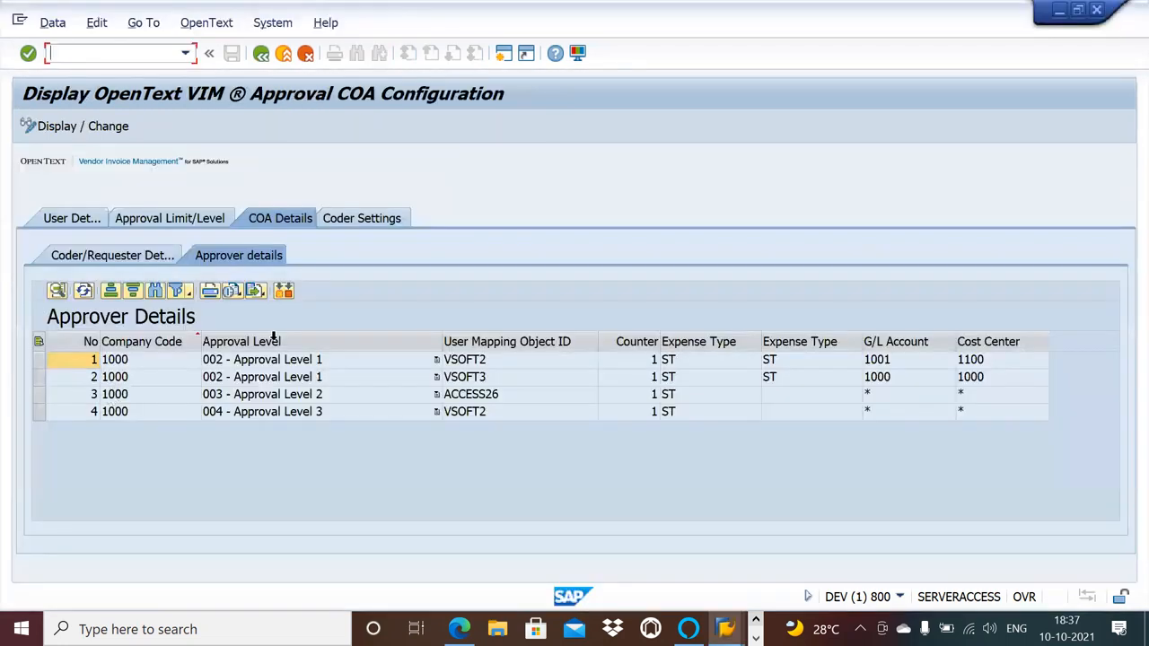
{"action": "left_click", "coordinate": [786, 367]}
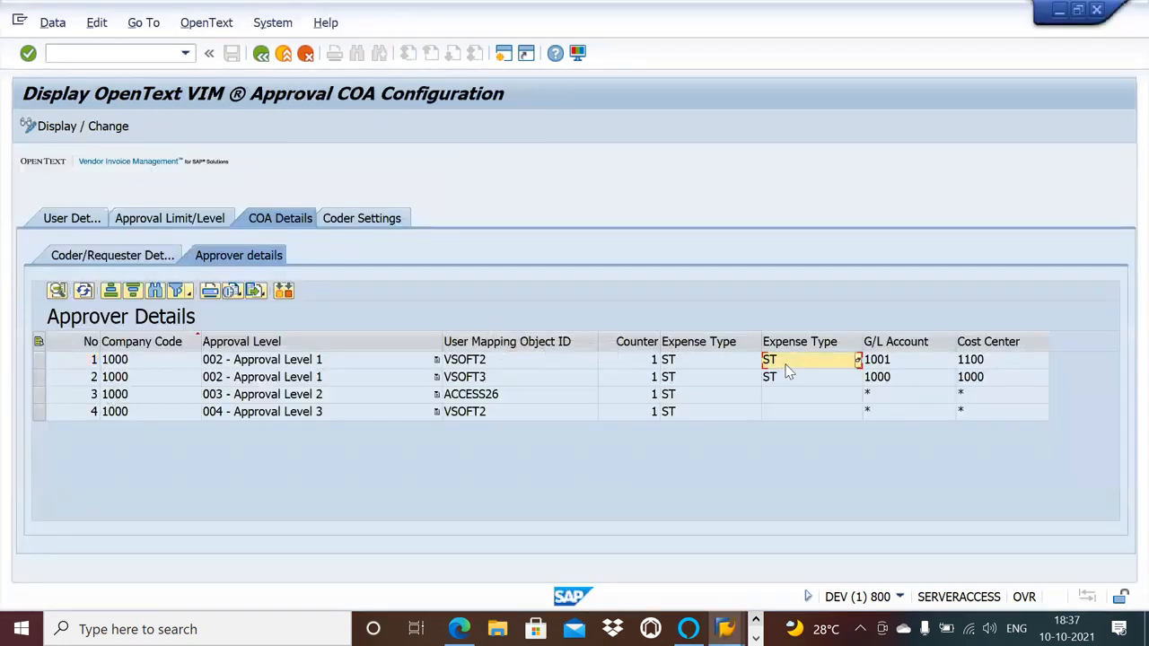
{"action": "left_click", "coordinate": [163, 257]}
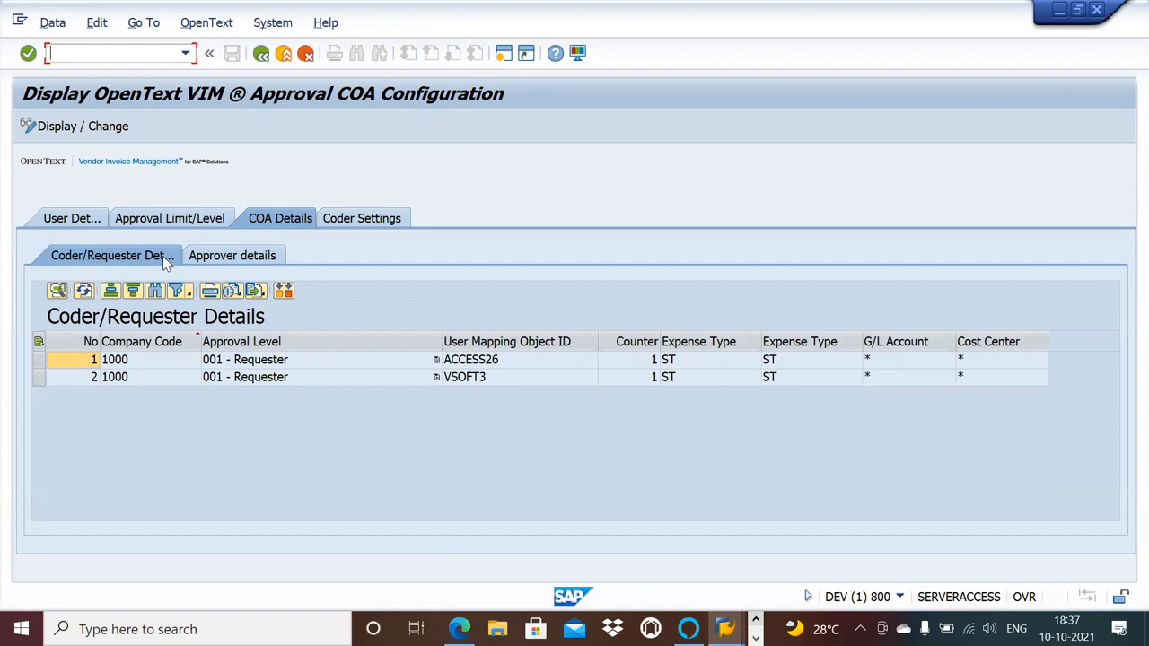
Return to OpenText Configuration, review the Document Processing and Invoice Approval Configuration nodes, and collapse them again.
{"action": "key", "text": "alt+Tab"}
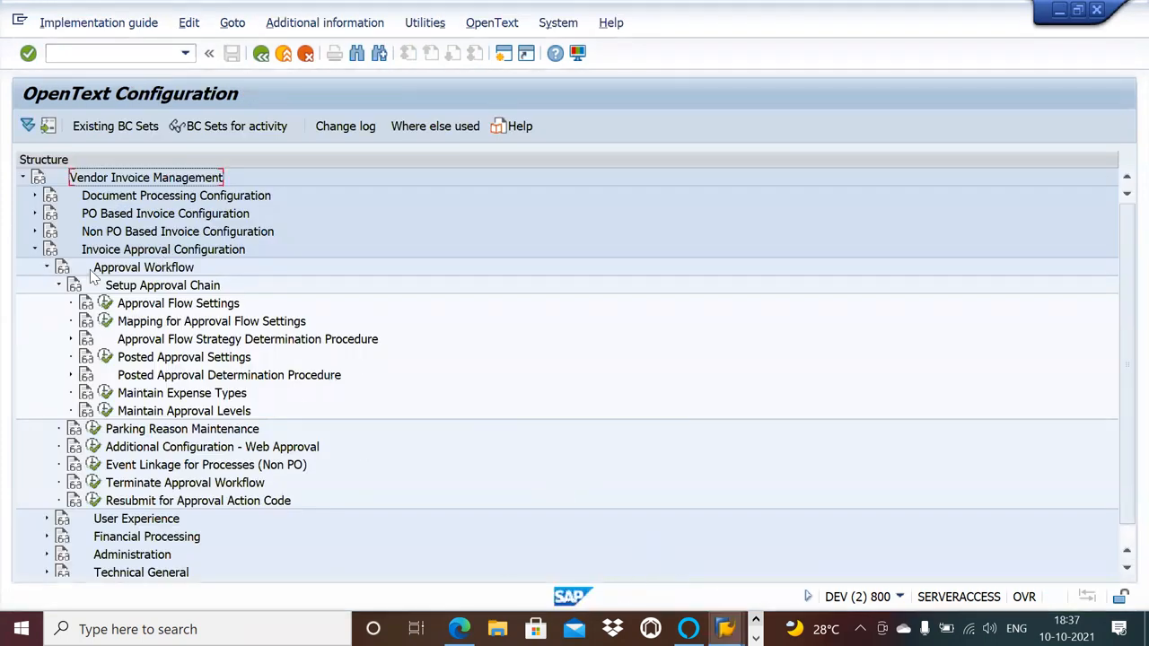
{"action": "left_click", "coordinate": [35, 250]}
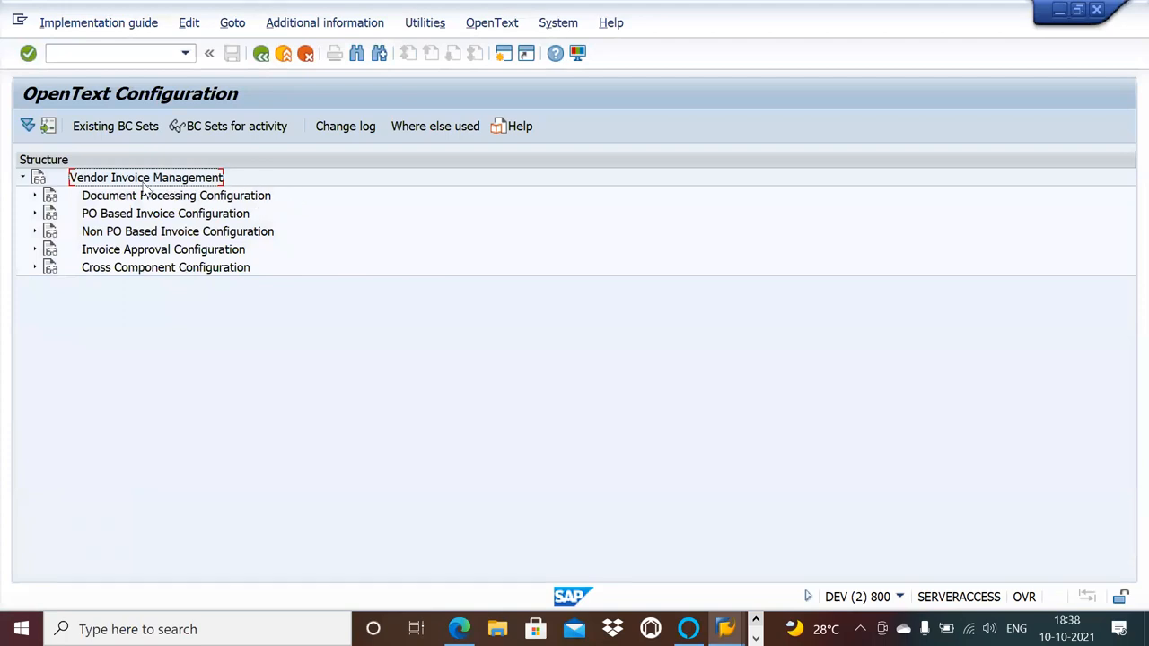
{"action": "left_click", "coordinate": [33, 196]}
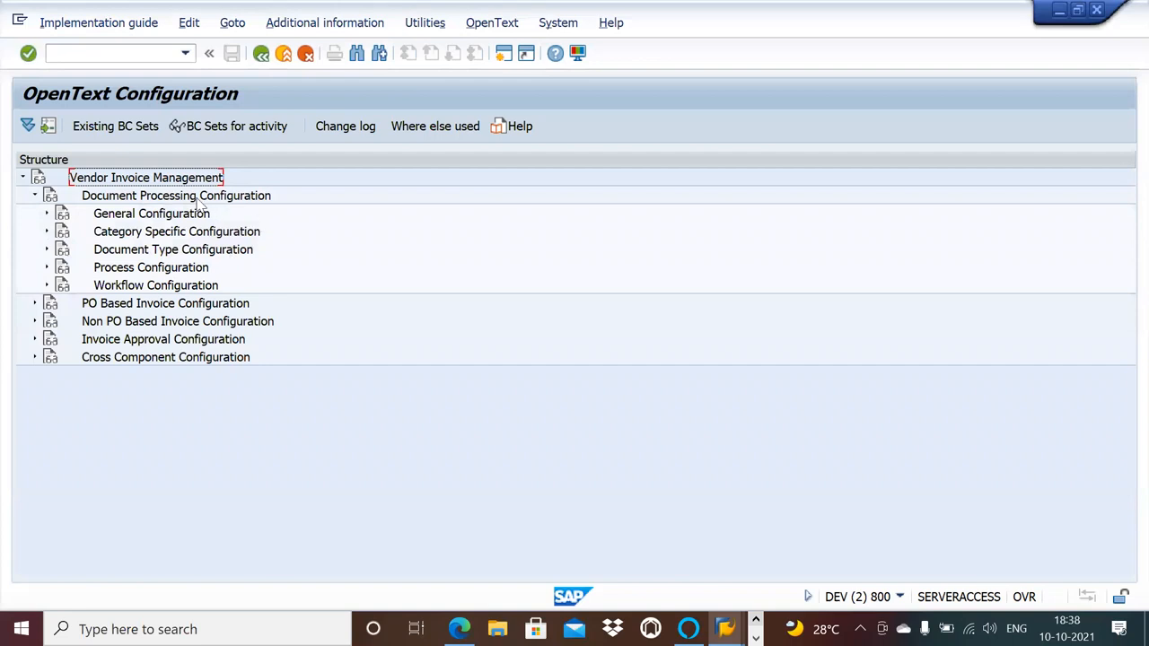
{"action": "left_click", "coordinate": [34, 196]}
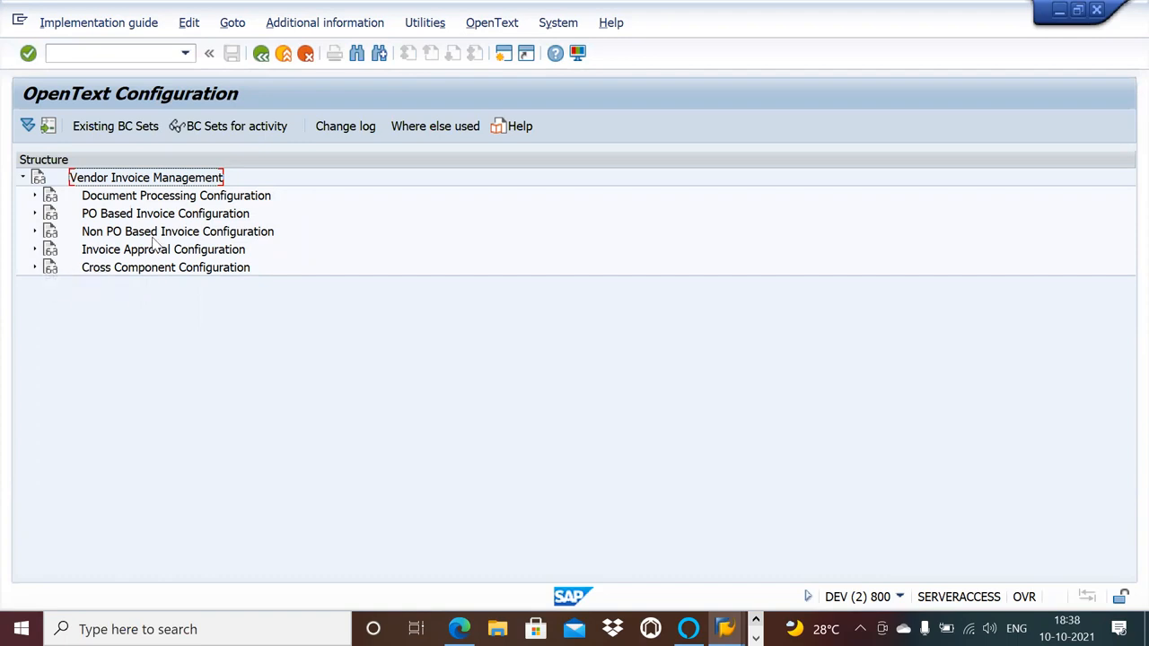
{"action": "left_click", "coordinate": [34, 251]}
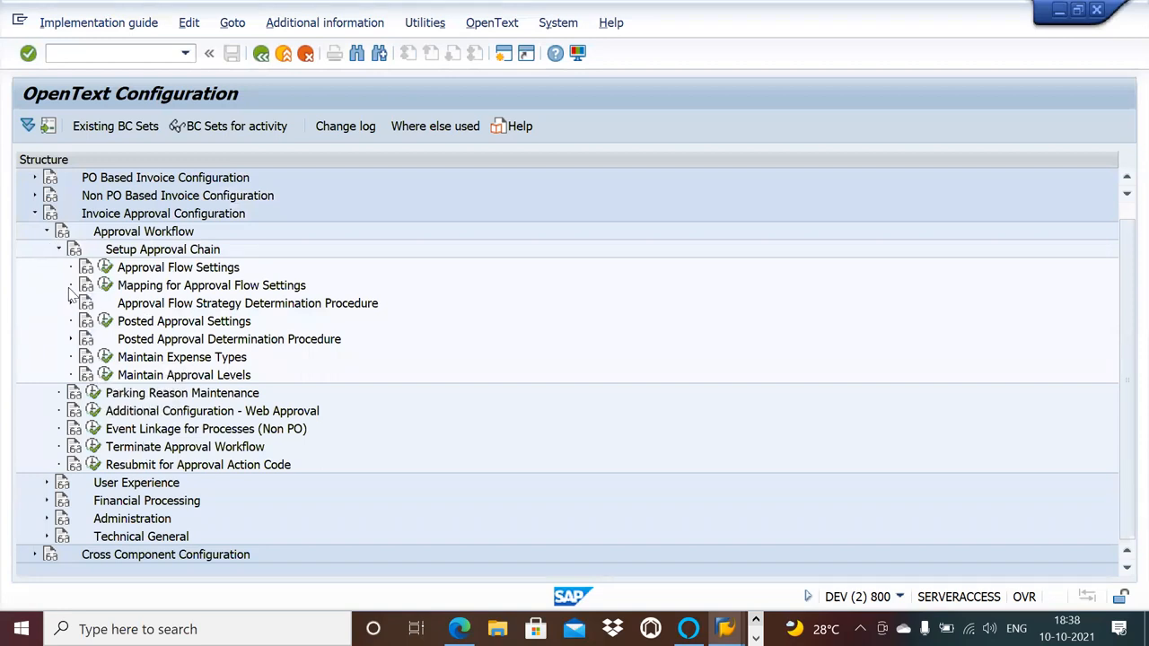
{"action": "left_click", "coordinate": [58, 250]}
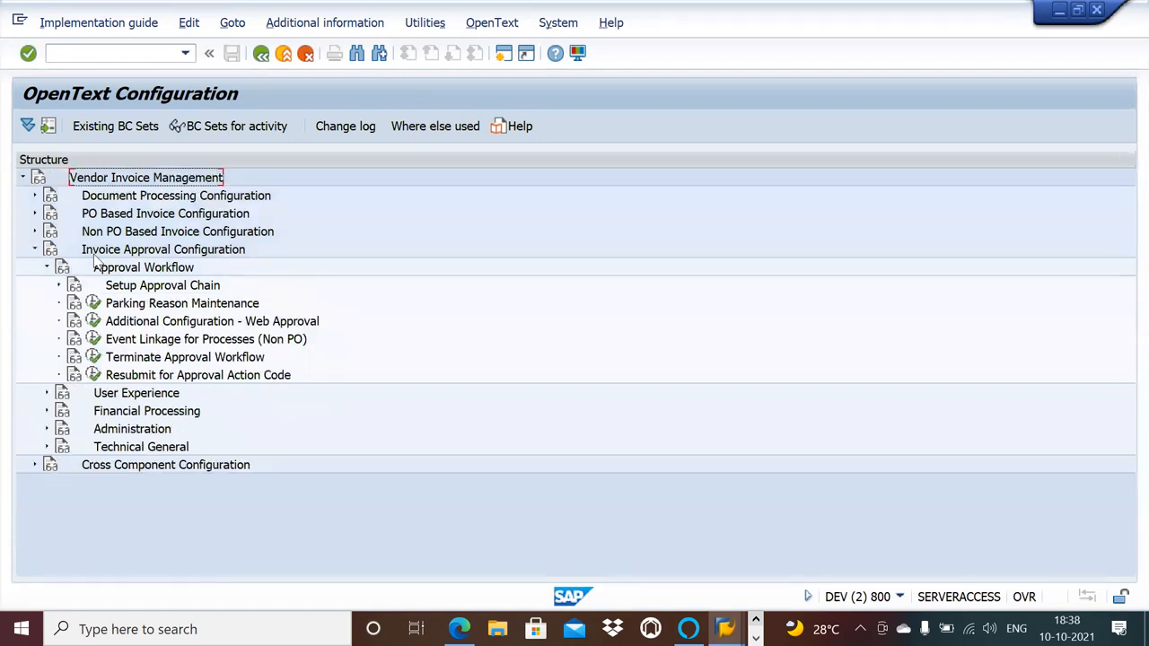
{"action": "left_click", "coordinate": [47, 268]}
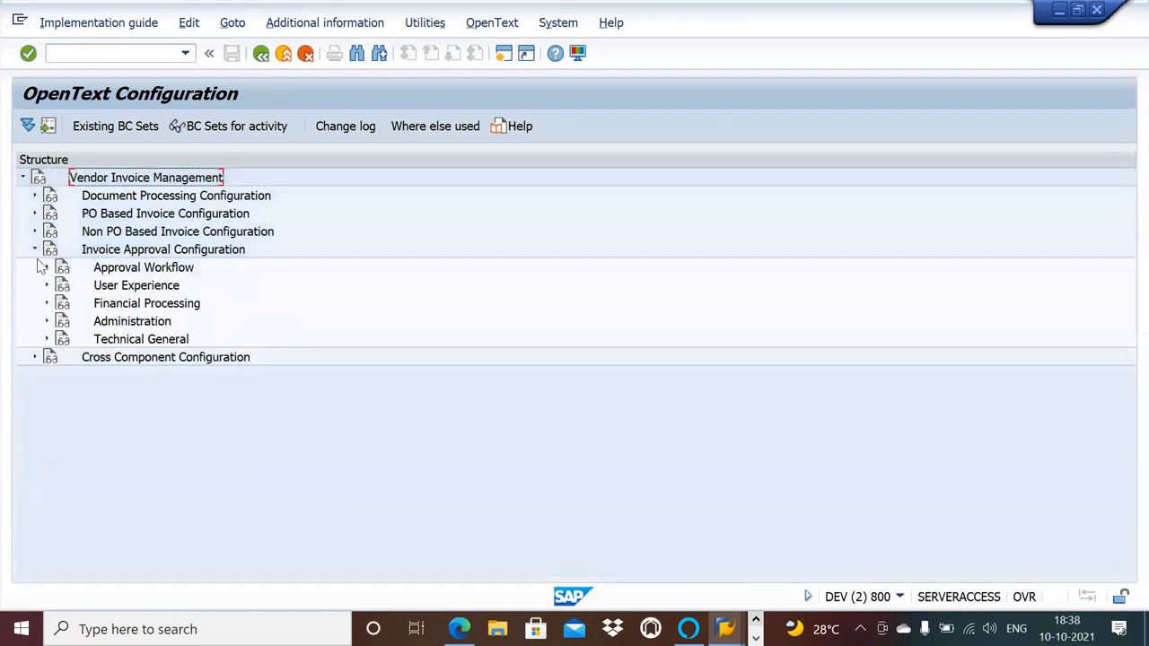
{"action": "left_click", "coordinate": [34, 249]}
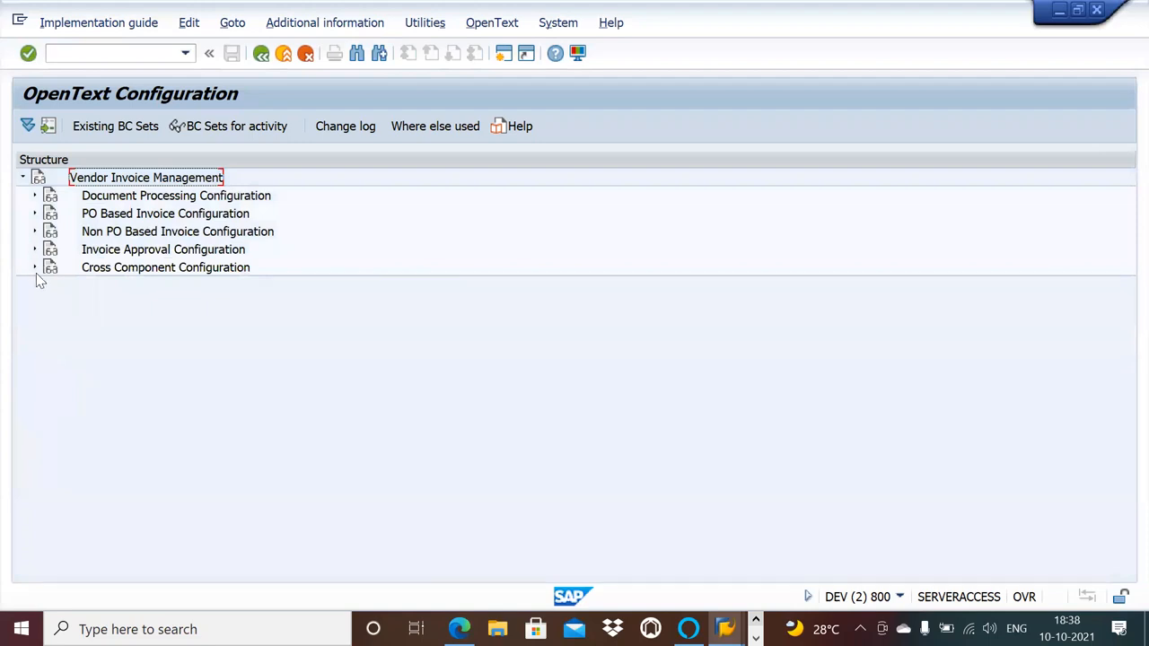
Review the Return to Vendor reasons under Cross Component Configuration, then go back and collapse that node.
{"action": "left_click", "coordinate": [35, 267]}
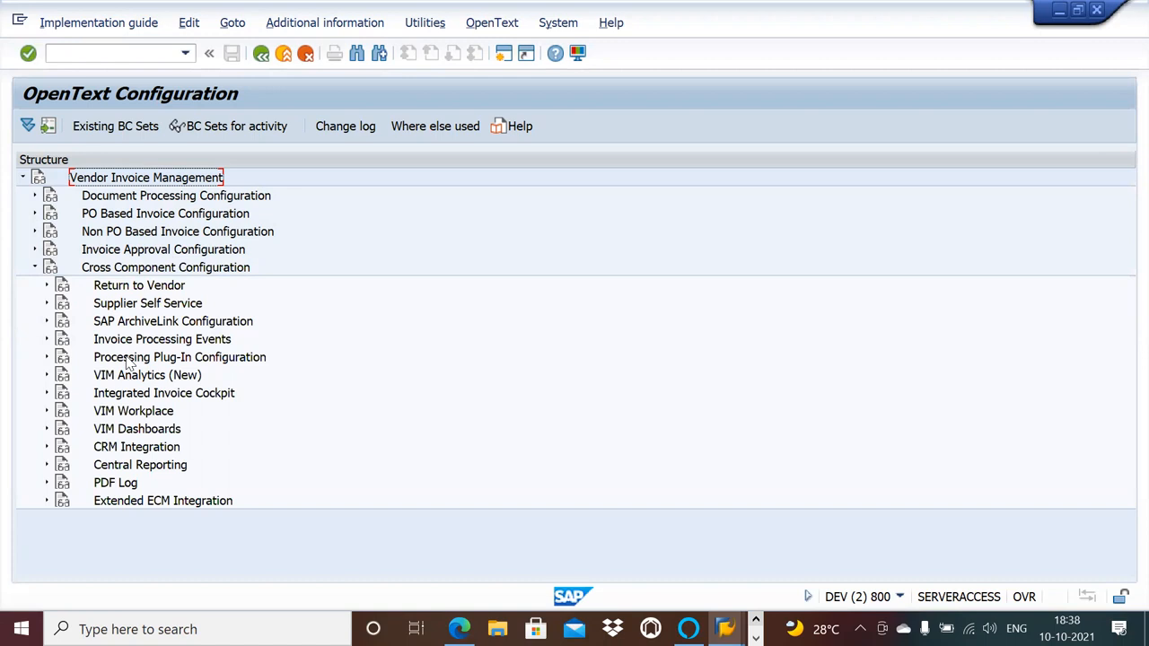
{"action": "left_click", "coordinate": [48, 285]}
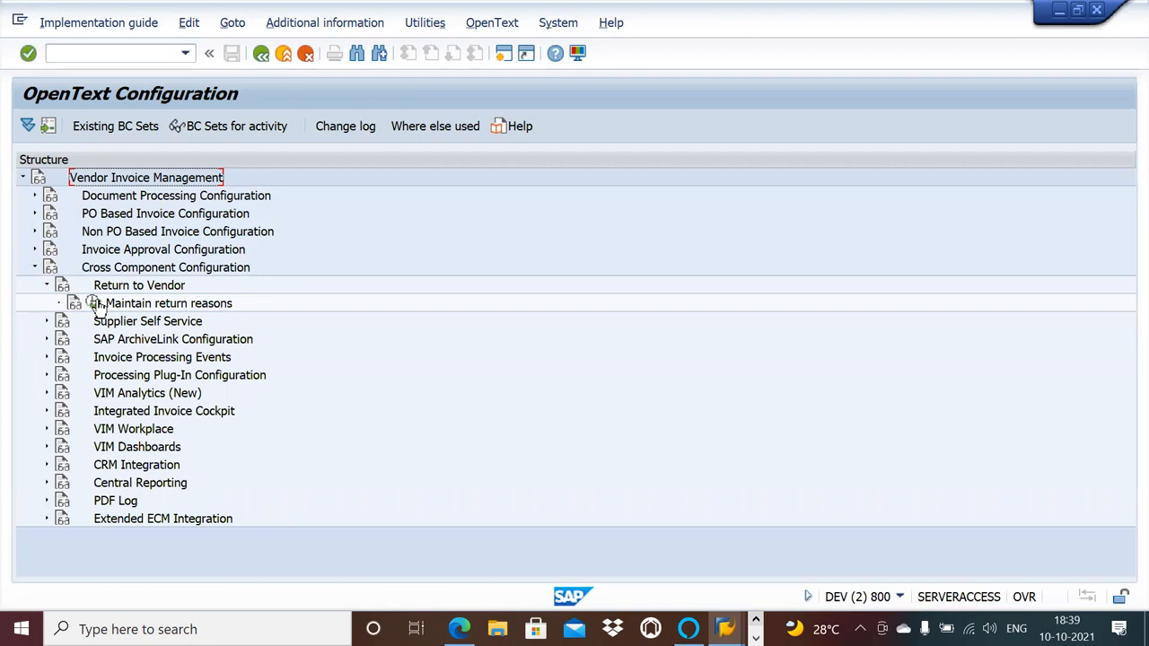
{"action": "left_click", "coordinate": [93, 304]}
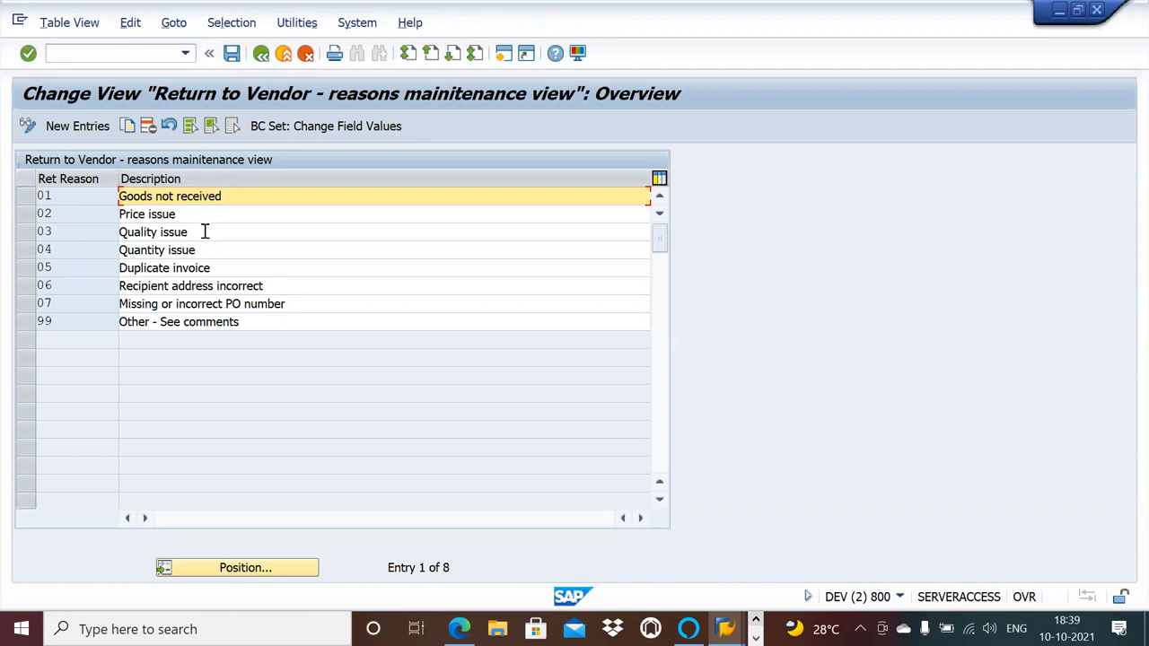
{"action": "left_click", "coordinate": [260, 56]}
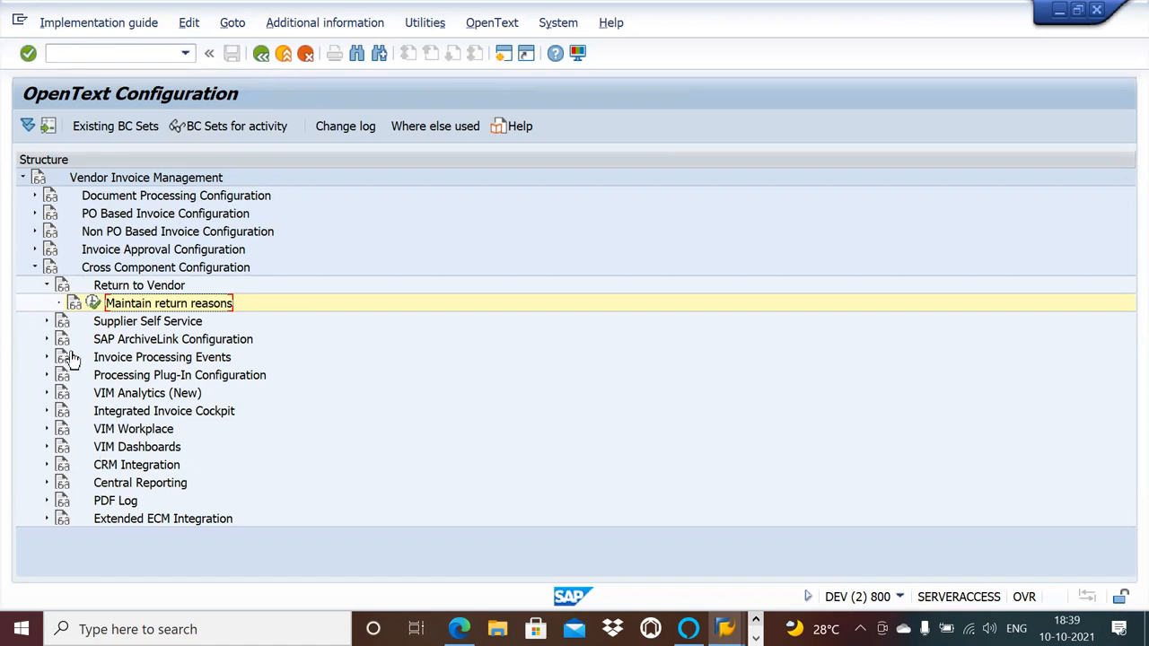
{"action": "left_click", "coordinate": [46, 287]}
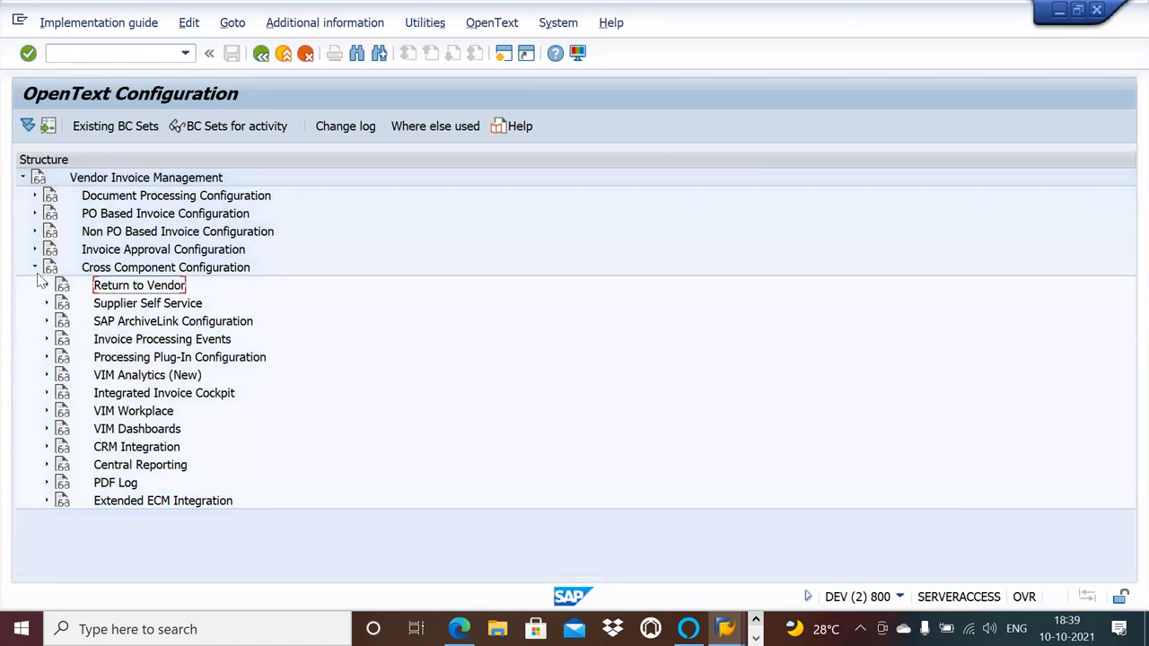
{"action": "left_click", "coordinate": [35, 267]}
Expand Invoice Approval Configuration down to Setup Approval Chain, then check the expense type and cost center columns in the Approval COA Configuration session.
{"action": "left_click", "coordinate": [35, 251]}
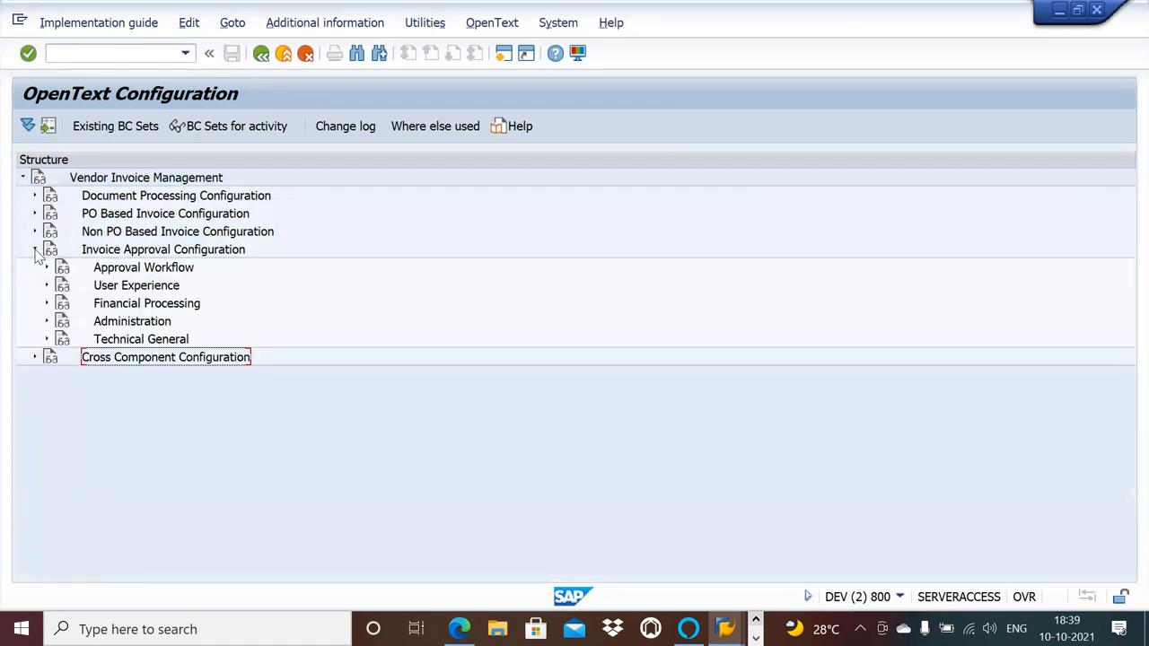
{"action": "left_click", "coordinate": [47, 268]}
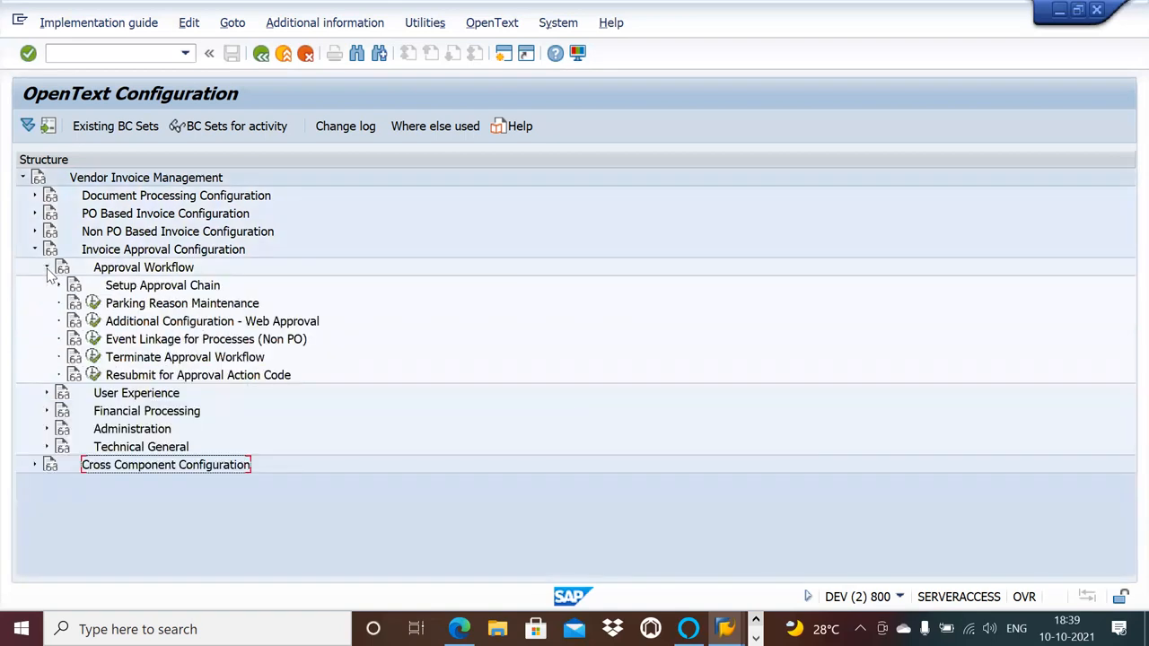
{"action": "left_click", "coordinate": [58, 286]}
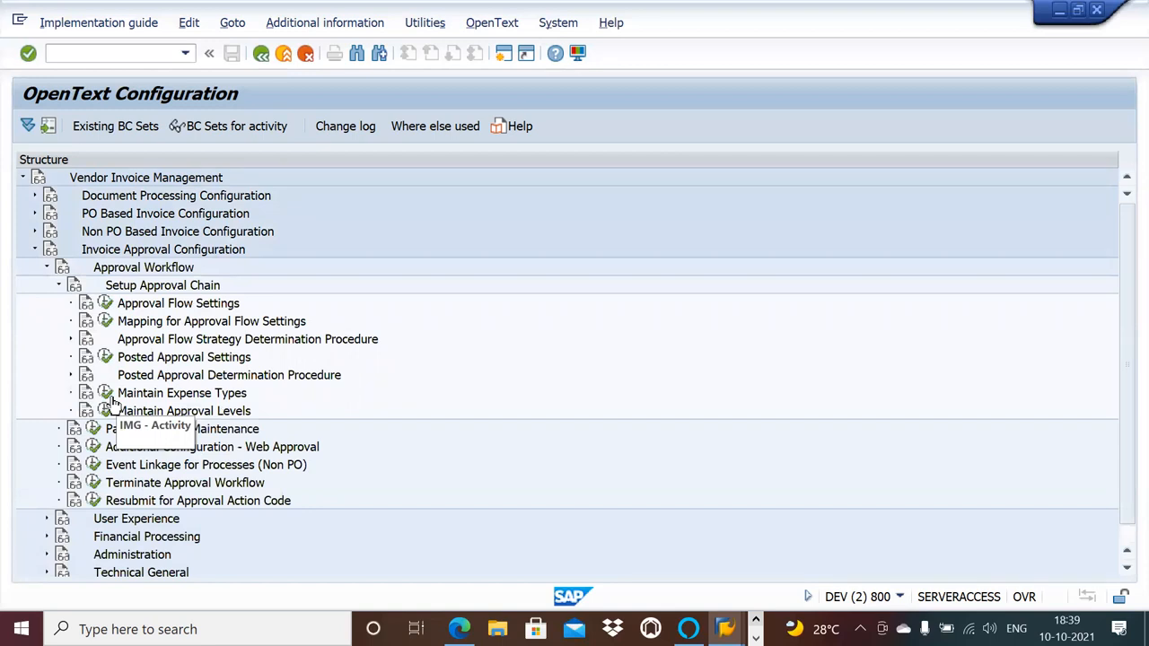
{"action": "left_click", "coordinate": [111, 396]}
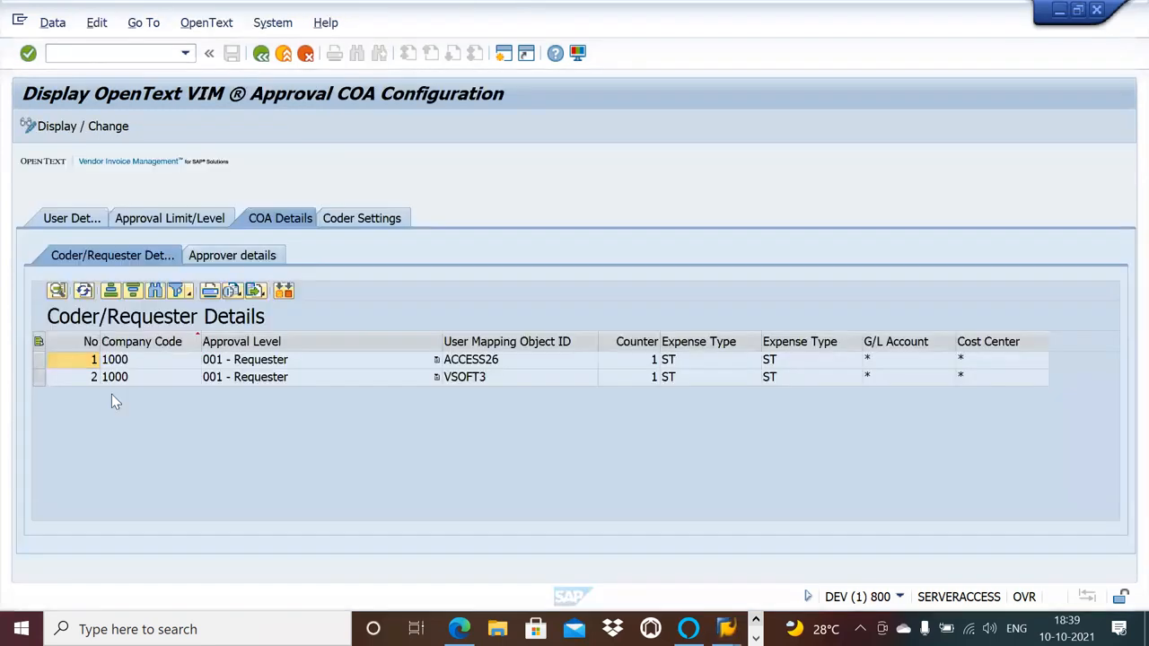
{"action": "left_click", "coordinate": [811, 363]}
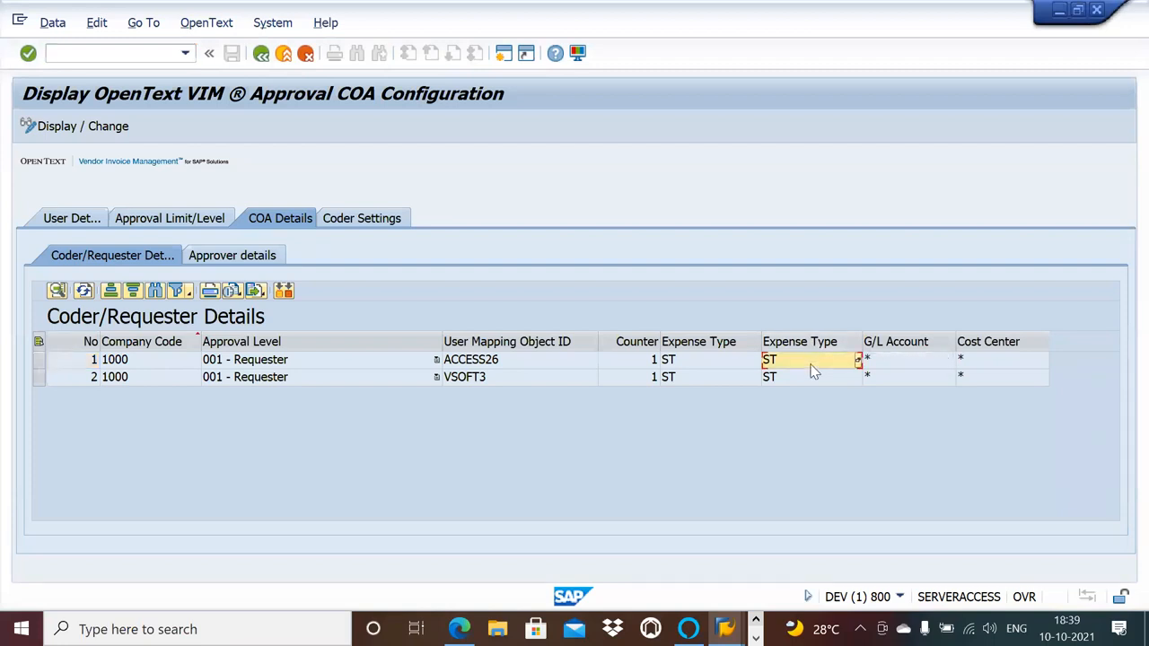
{"action": "left_click", "coordinate": [982, 364]}
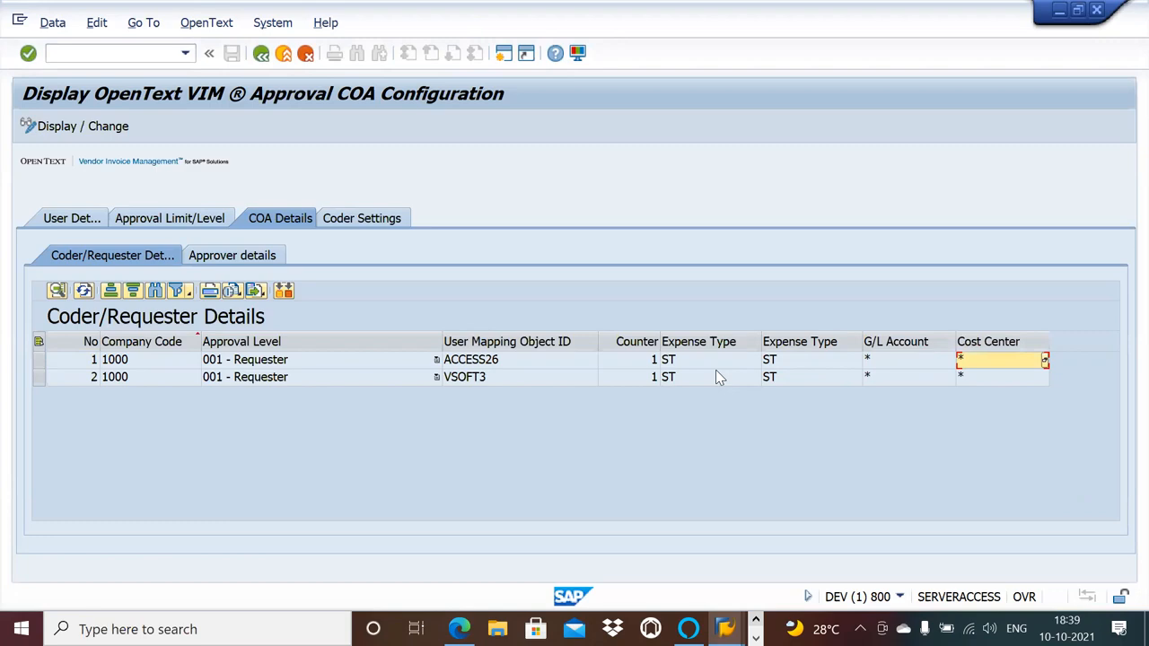
Switch to OneNote, copy the table name /opt/BL_T401V from the COA table page, and return to SAP.
{"action": "key", "text": "alt+Tab"}
{"action": "key", "text": "alt+Tab"}
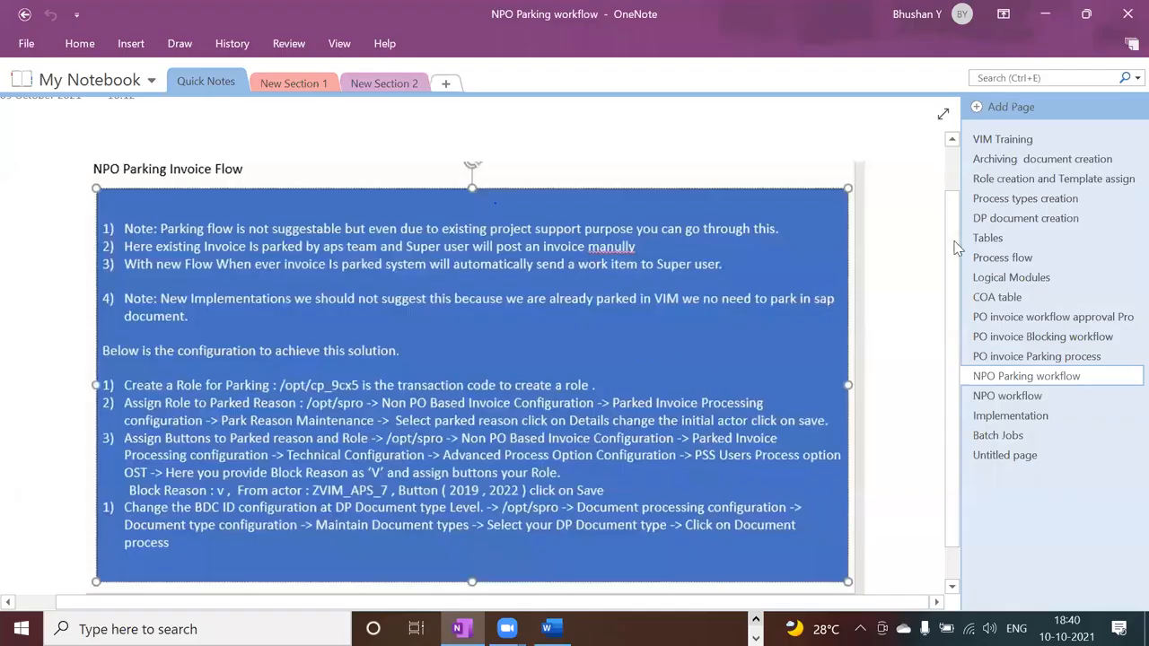
{"action": "left_click", "coordinate": [990, 238]}
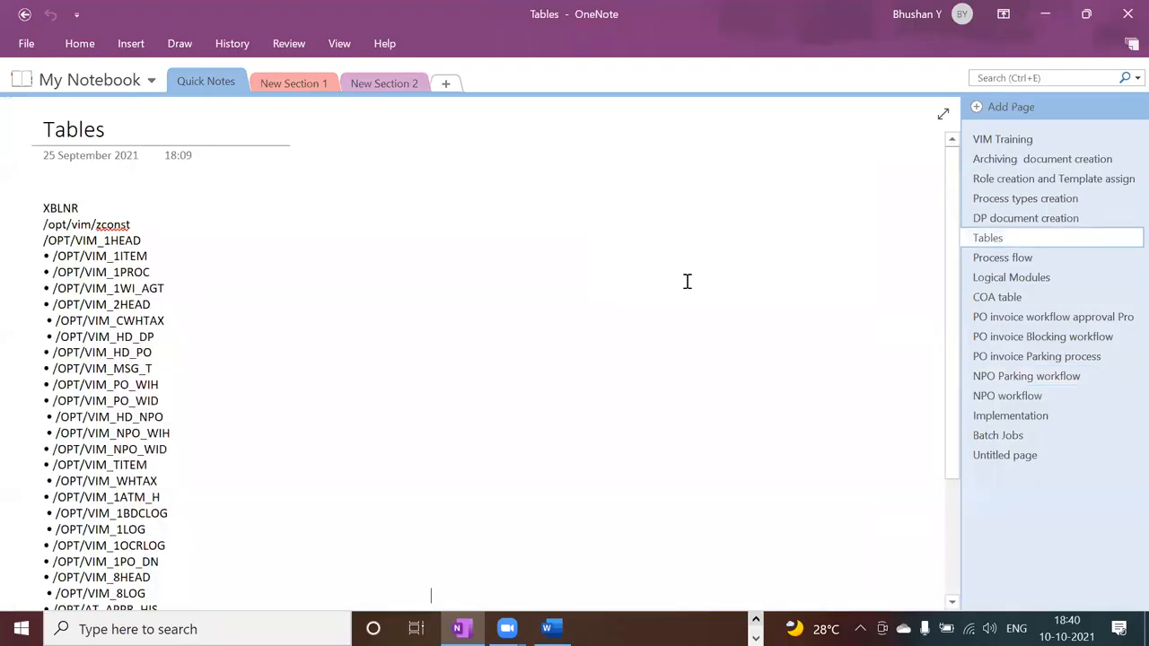
{"action": "left_click", "coordinate": [1014, 261]}
{"action": "left_click", "coordinate": [1014, 294]}
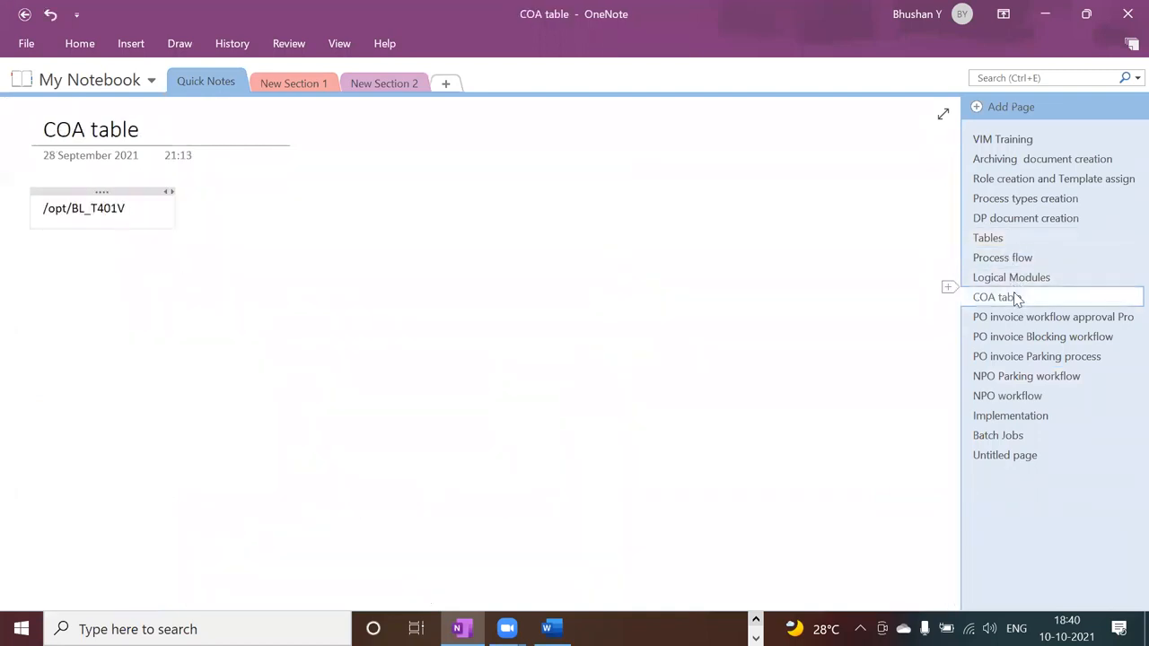
{"action": "left_click_drag", "start_coordinate": [149, 215], "coordinate": [41, 211]}
{"action": "key", "text": "ctrl+c"}
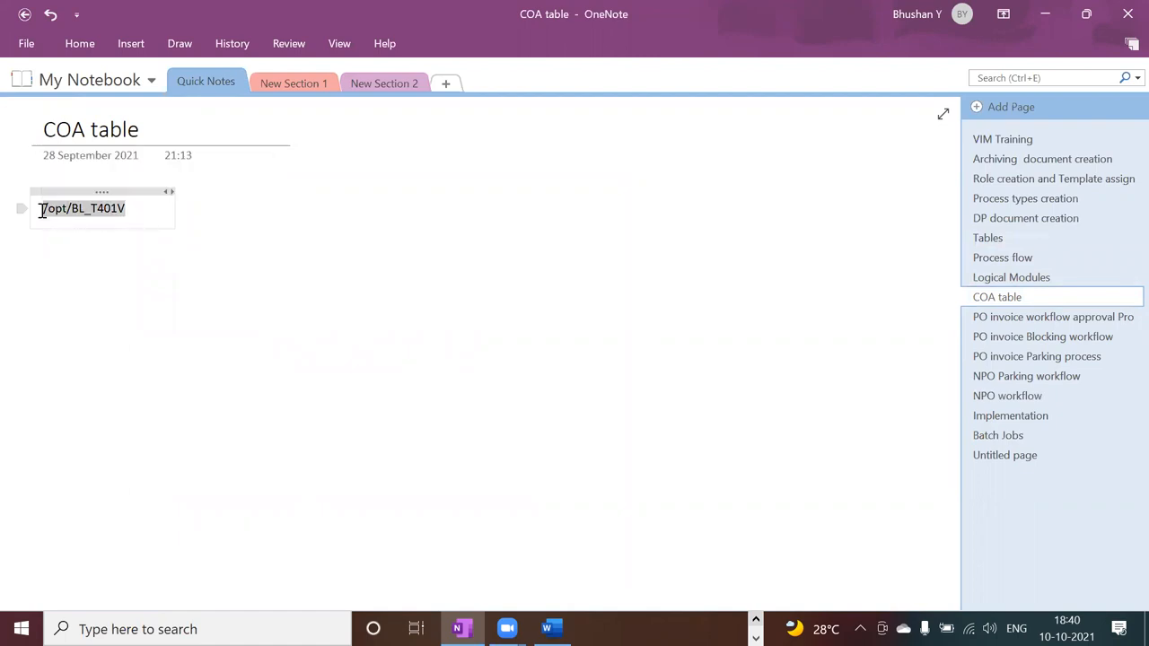
{"action": "key", "text": "alt+Tab"}
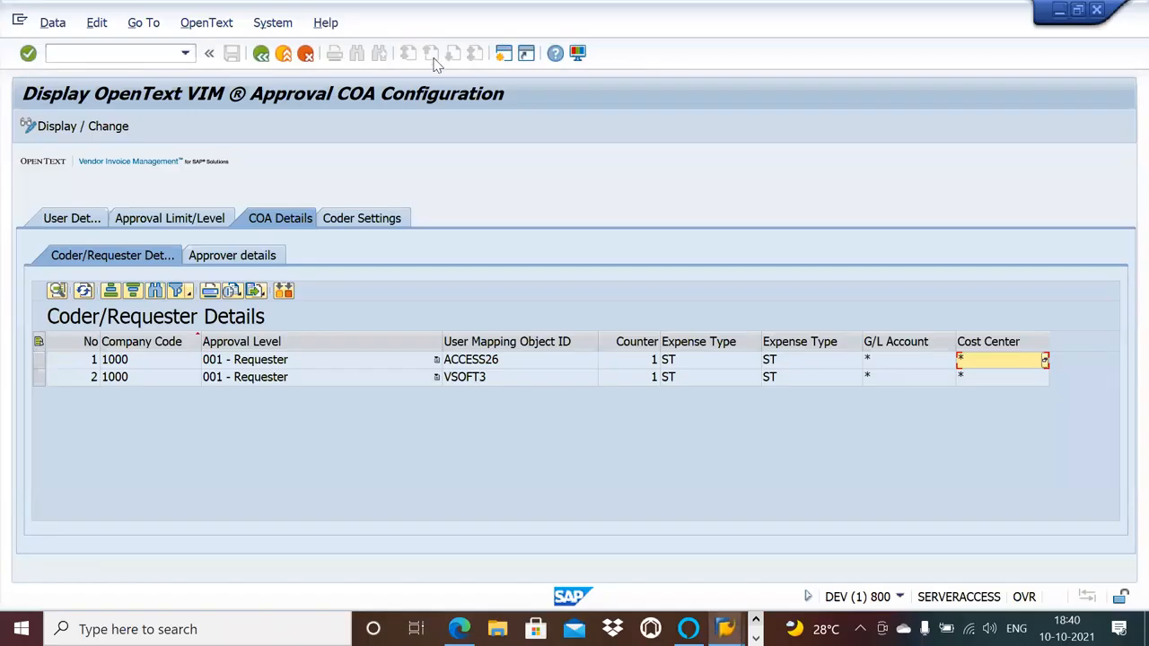
Start transaction SM30 in a new SAP session and display the table view /OPT/BL_T401V.
{"action": "left_click", "coordinate": [506, 54]}
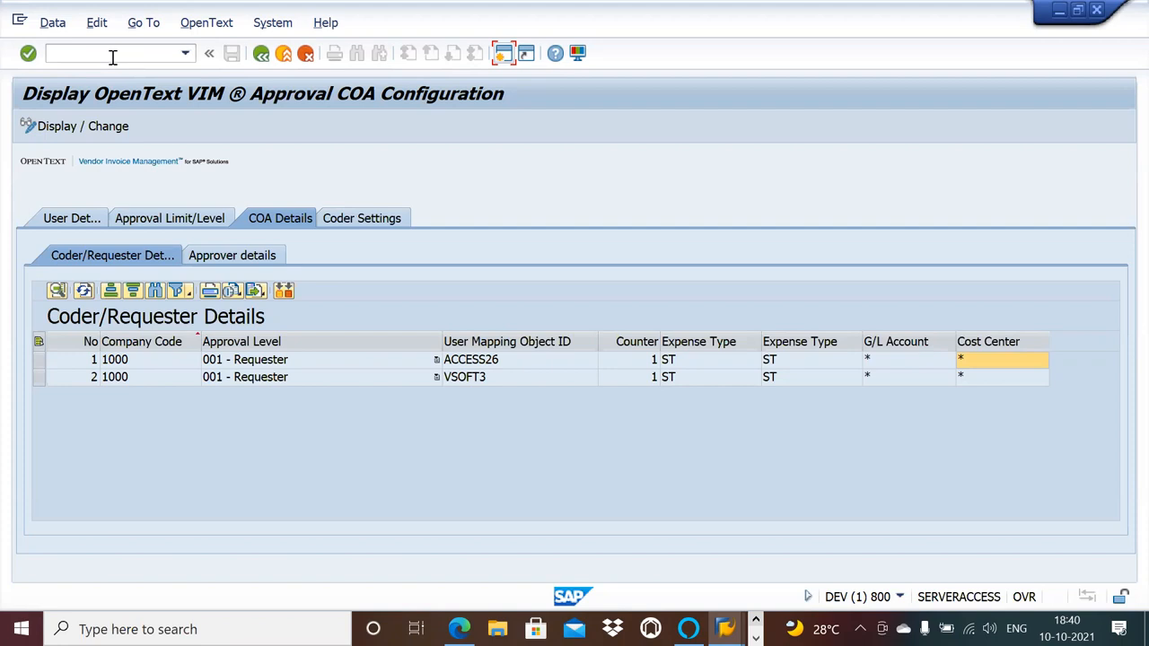
{"action": "left_click", "coordinate": [504, 57]}
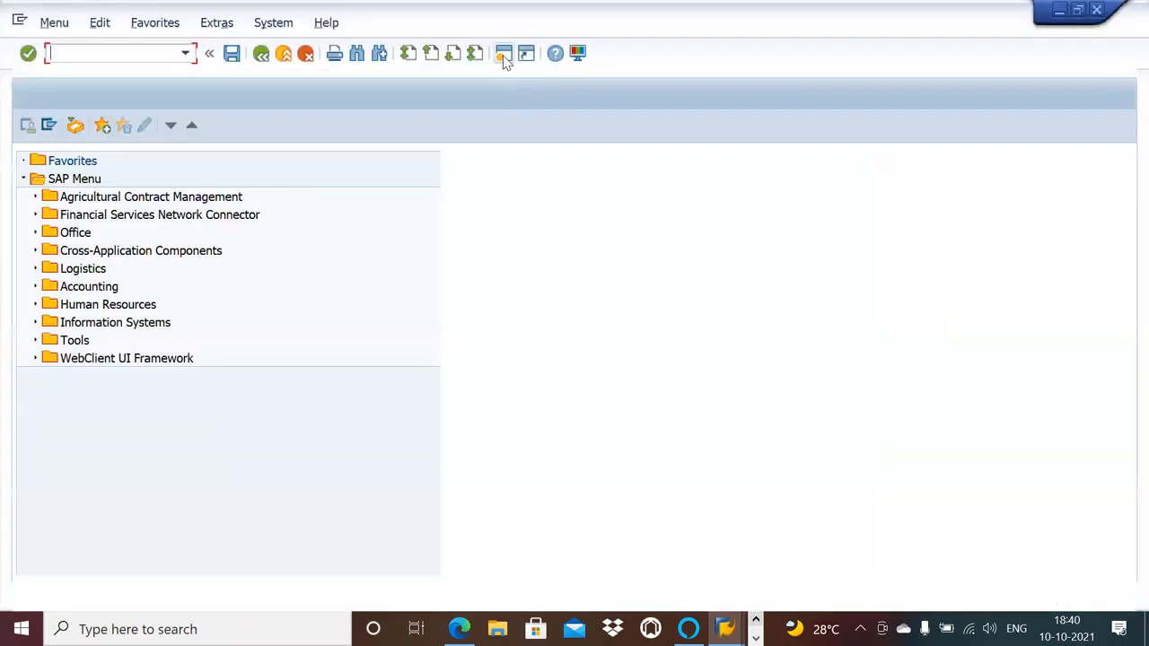
{"action": "type", "text": "sm30"}
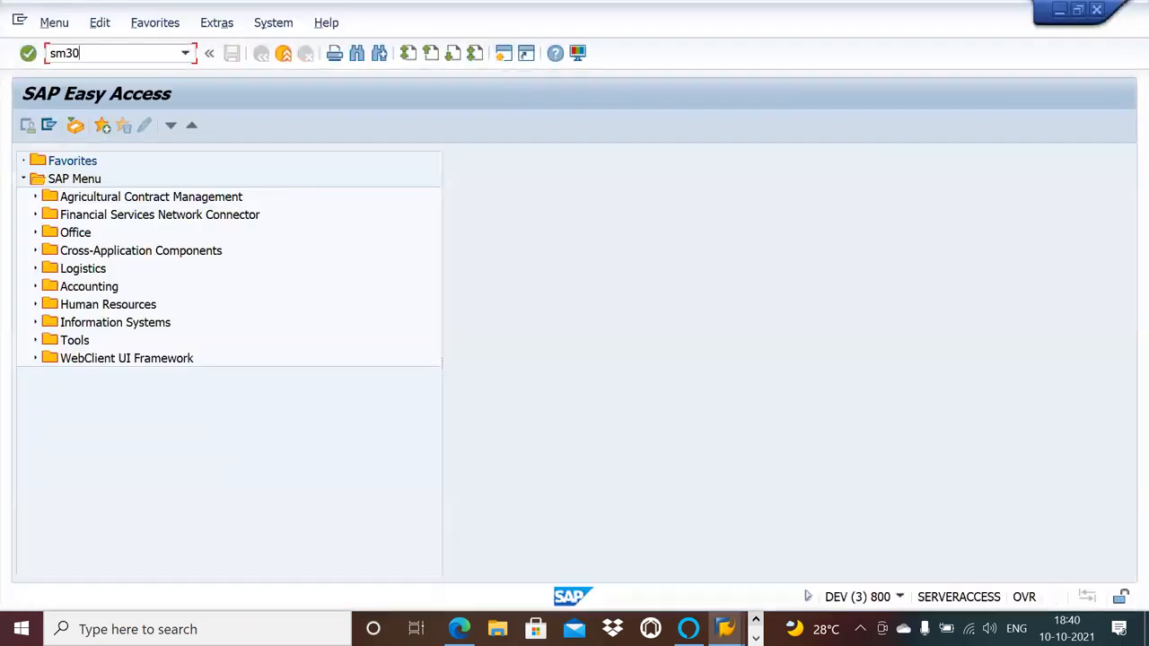
{"action": "key", "text": "Return"}
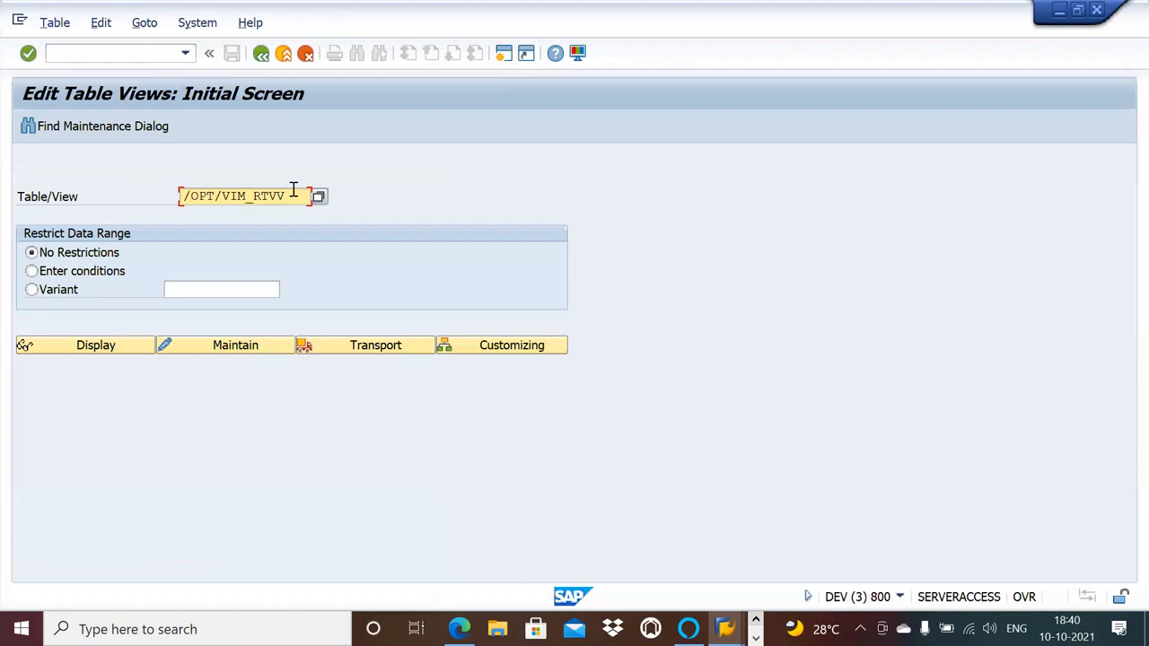
{"action": "key", "text": "BackSpace"}
{"action": "key", "text": "BackSpace"}
{"action": "key", "text": "BackSpace"}
{"action": "key", "text": "BackSpace"}
{"action": "key", "text": "BackSpace"}
{"action": "key", "text": "BackSpace"}
{"action": "key", "text": "BackSpace"}
{"action": "key", "text": "BackSpace"}
{"action": "key", "text": "BackSpace"}
{"action": "key", "text": "BackSpace"}
{"action": "key", "text": "BackSpace"}
{"action": "key", "text": "BackSpace"}
{"action": "key", "text": "BackSpace"}
{"action": "key", "text": "ctrl+v"}
{"action": "key", "text": "Return"}
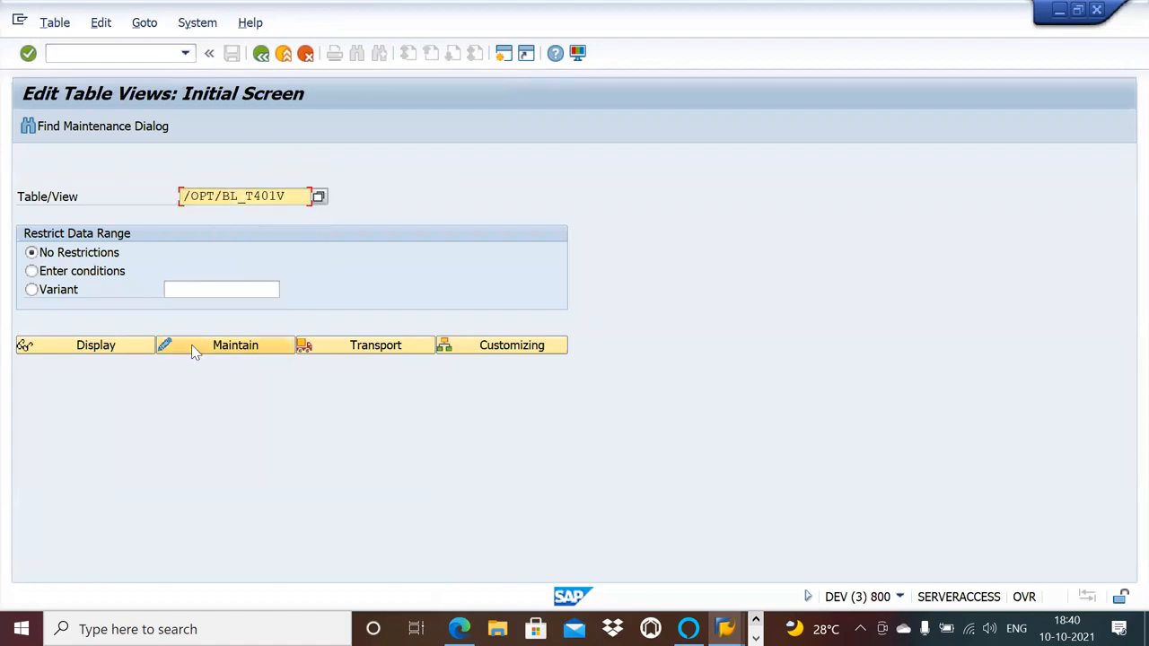
{"action": "left_click", "coordinate": [137, 346]}
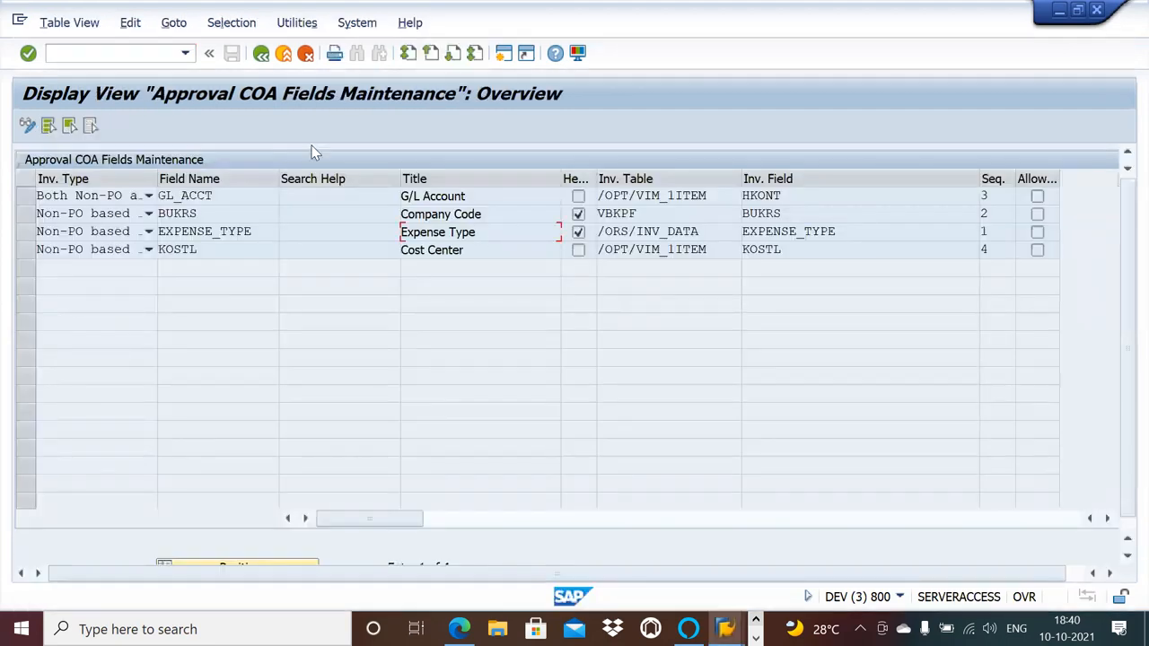
Switch the Approval COA Fields view to change mode and start a new entry with the field name WBS_ELEMENT.
{"action": "left_click", "coordinate": [27, 125]}
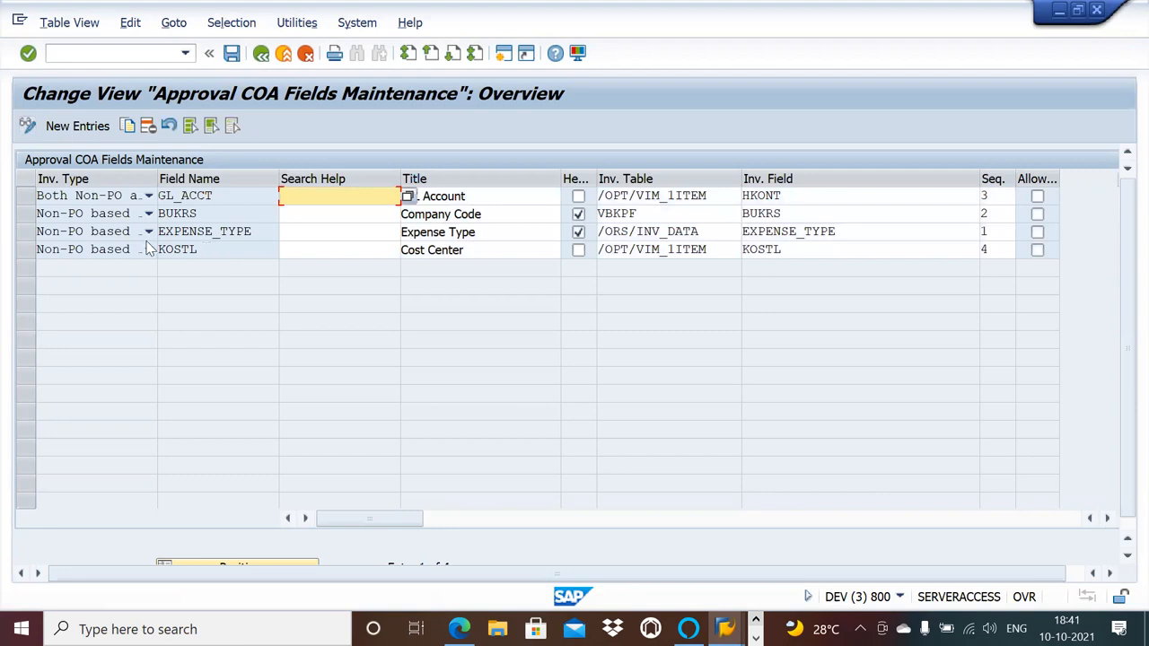
{"action": "left_click", "coordinate": [72, 129]}
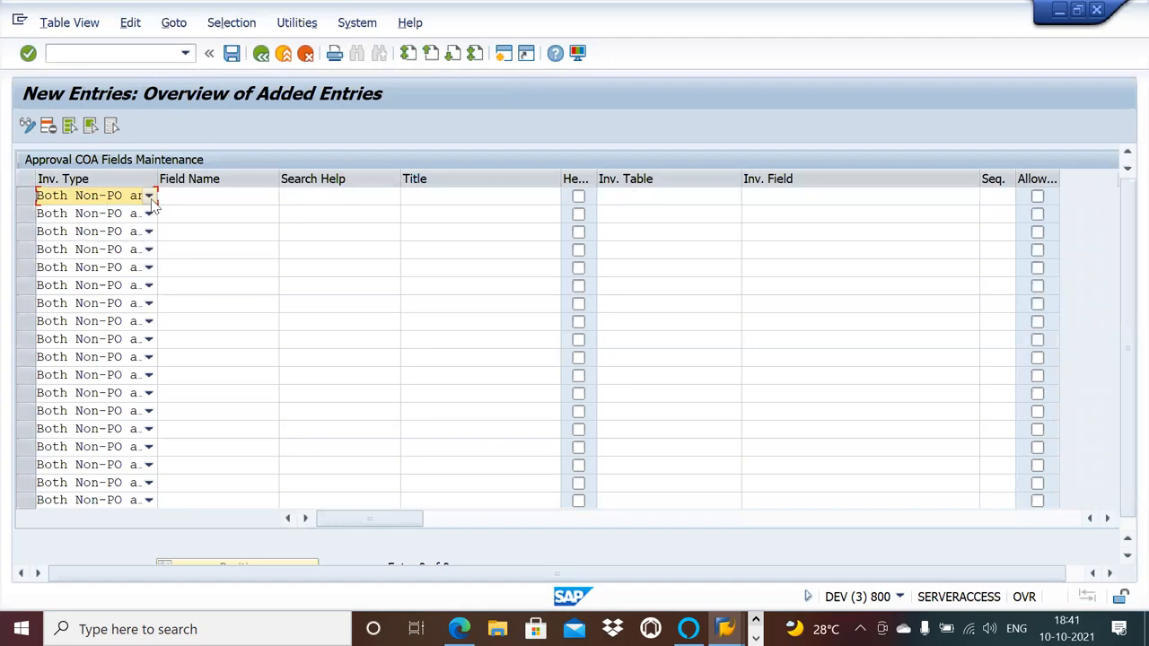
{"action": "left_click", "coordinate": [149, 196]}
{"action": "left_click", "coordinate": [152, 198]}
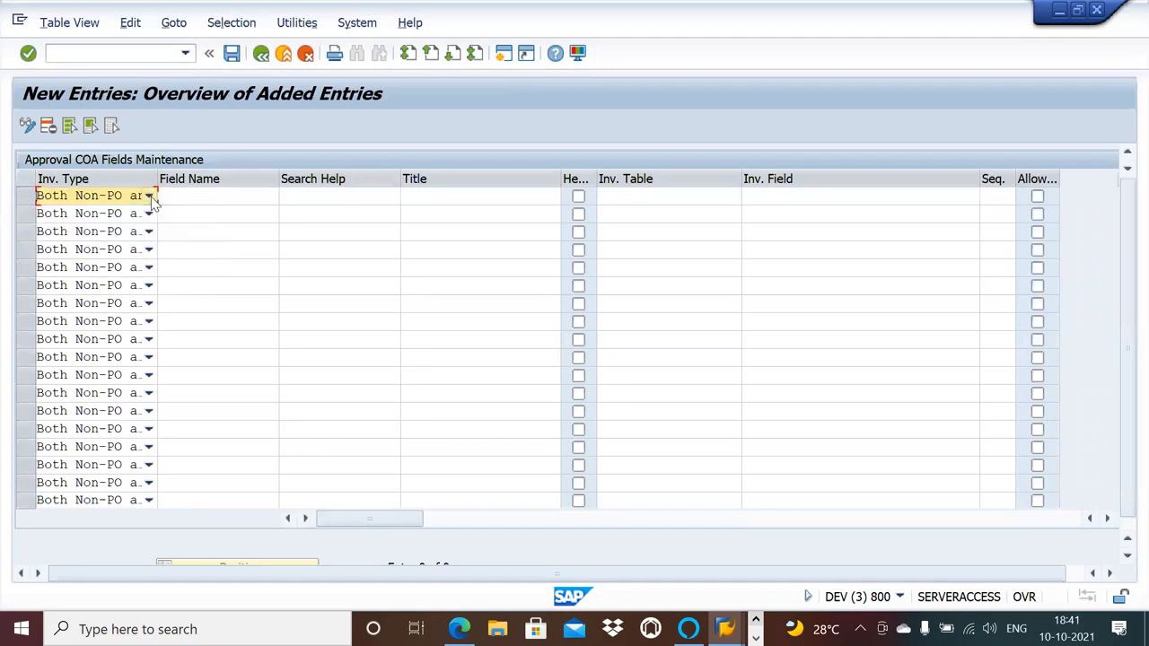
{"action": "left_click", "coordinate": [276, 197]}
{"action": "left_click", "coordinate": [287, 197]}
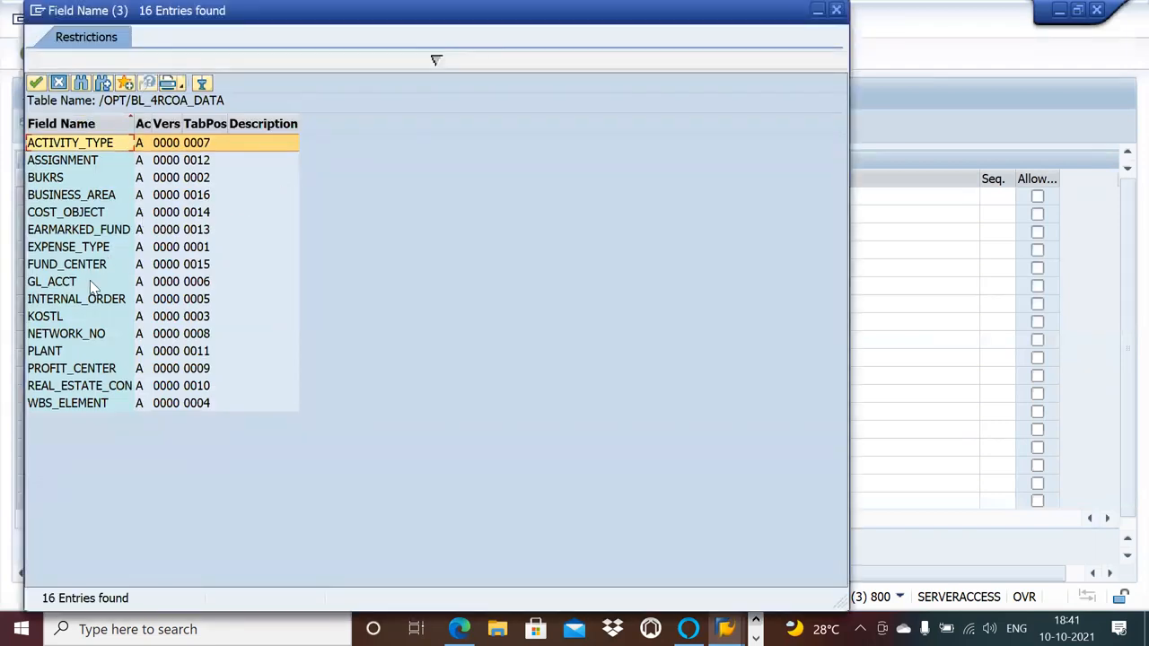
{"action": "double_click", "coordinate": [93, 406]}
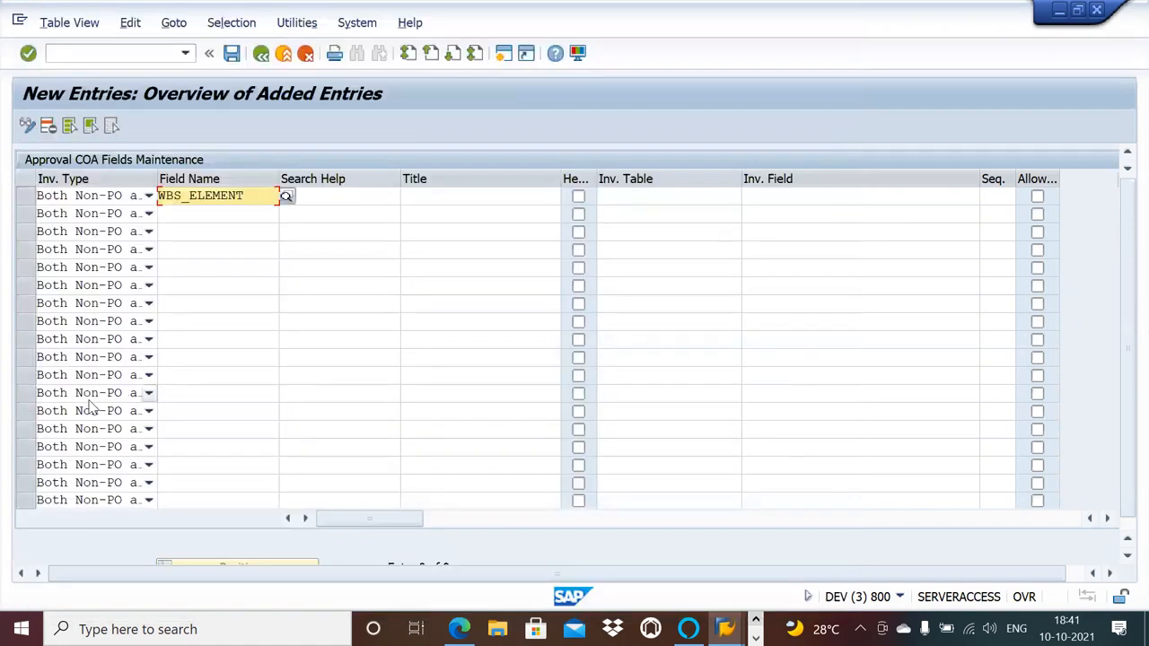
Enter WBS as the title of the WBS_ELEMENT entry.
{"action": "left_click", "coordinate": [457, 194]}
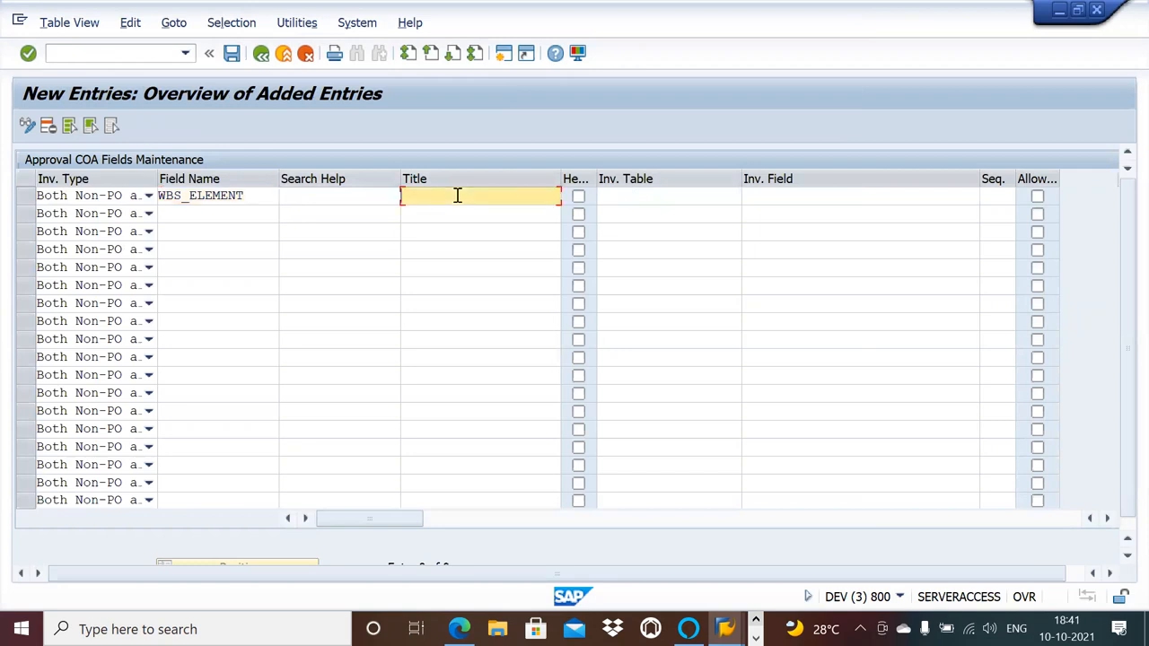
{"action": "left_click", "coordinate": [367, 195]}
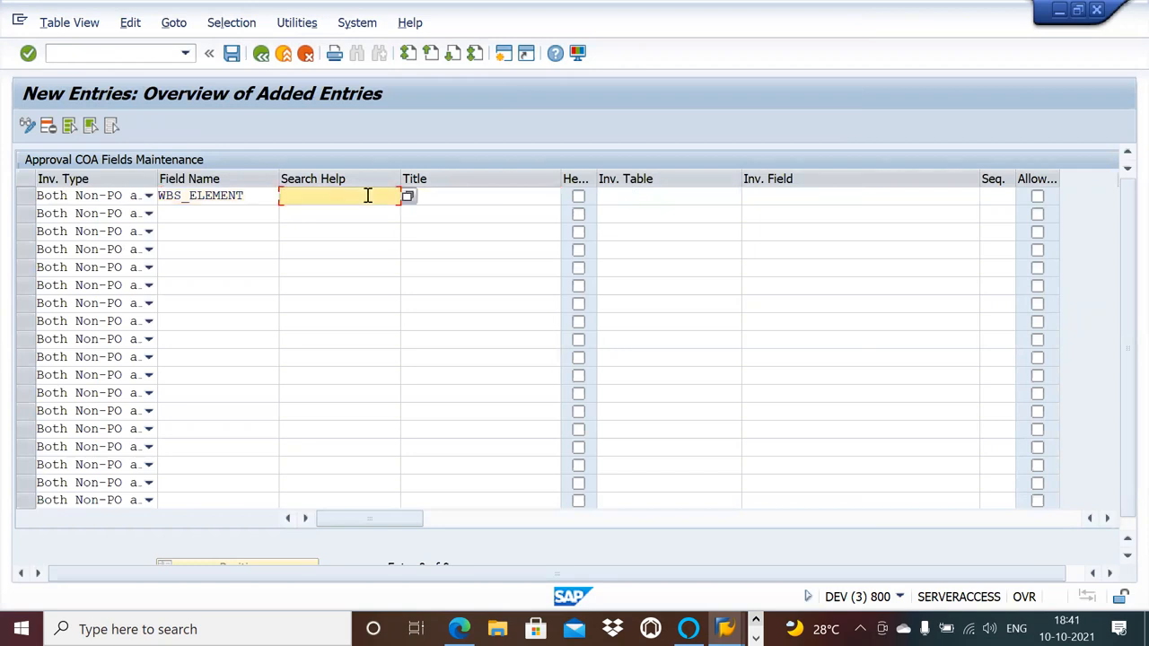
{"action": "left_click", "coordinate": [417, 194]}
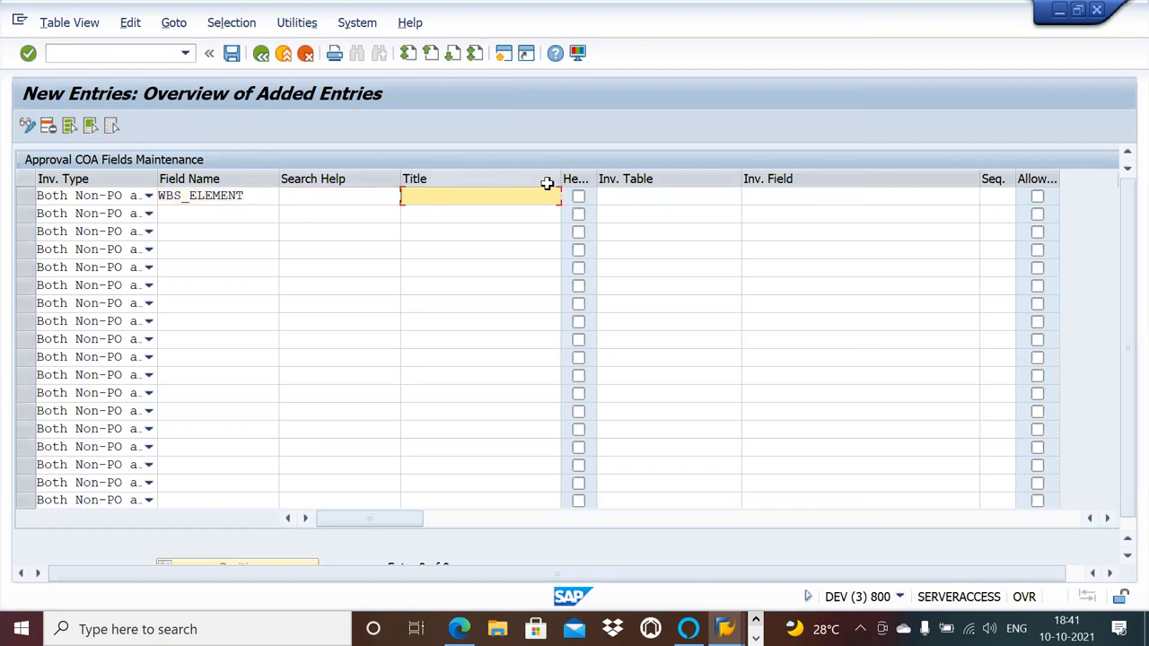
{"action": "type", "text": "WBS"}
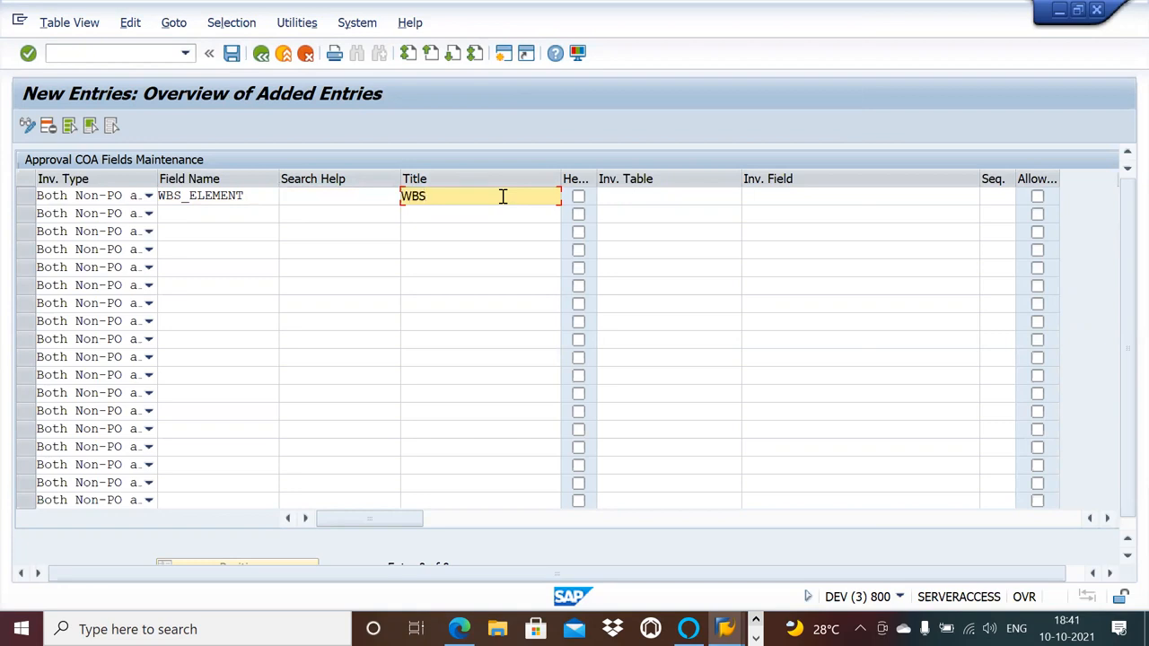
Try the Header flag and the invoice table search on the WBS_ELEMENT entry.
{"action": "left_click", "coordinate": [583, 196]}
{"action": "left_click", "coordinate": [579, 197]}
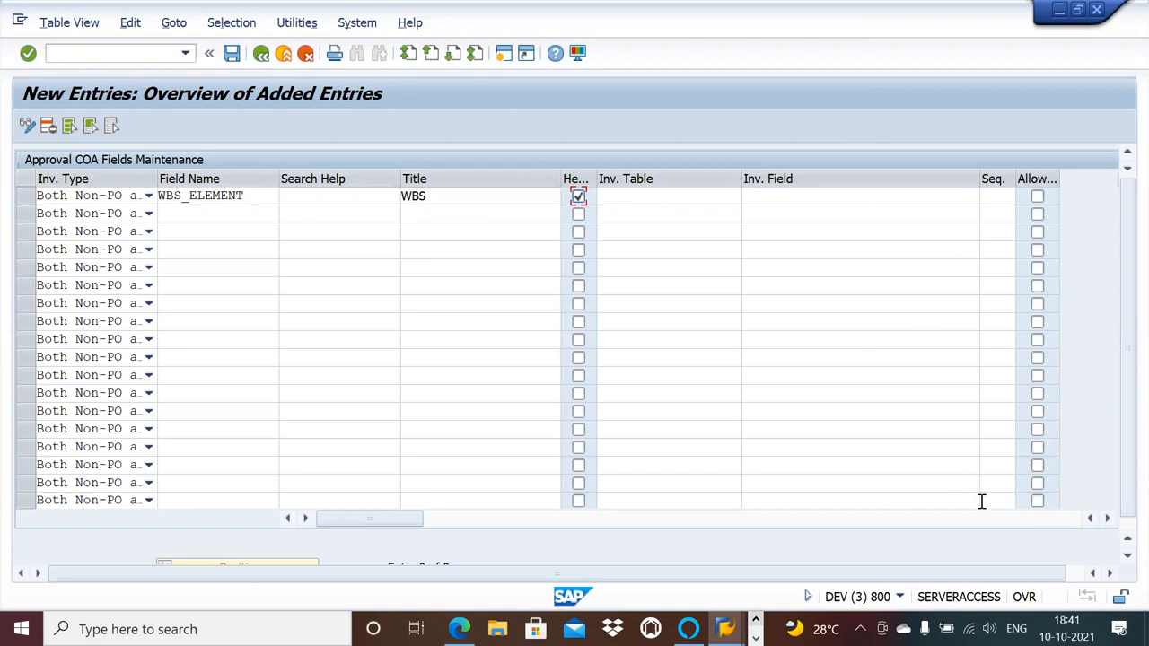
{"action": "left_click", "coordinate": [689, 196]}
{"action": "left_click", "coordinate": [748, 197]}
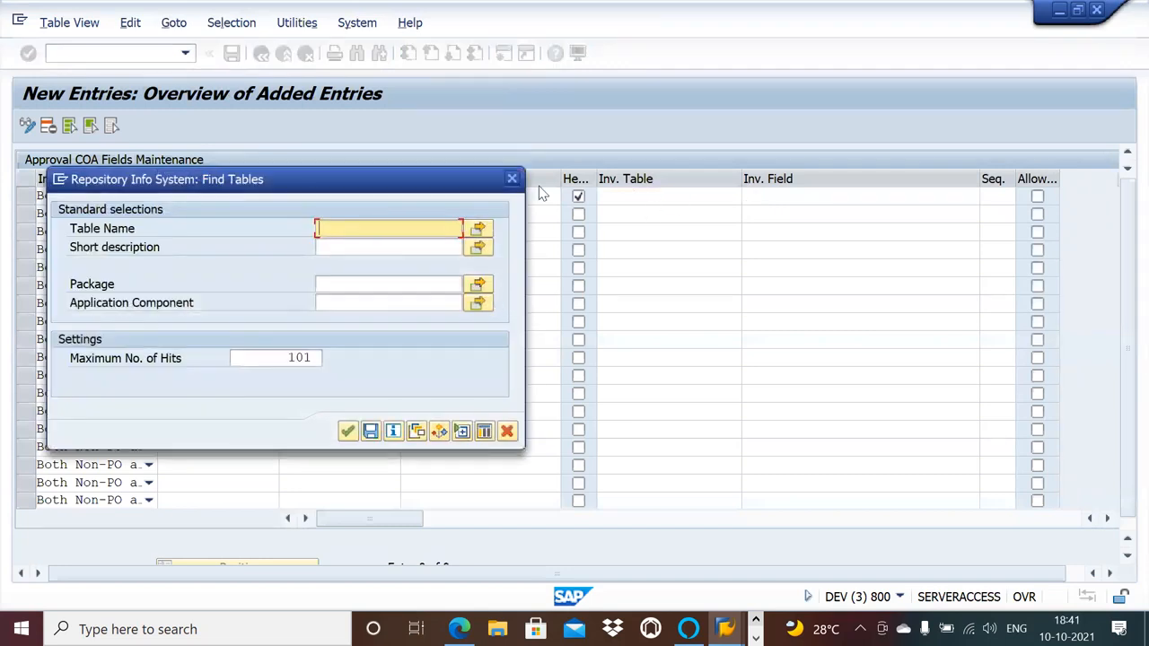
{"action": "left_click", "coordinate": [512, 183]}
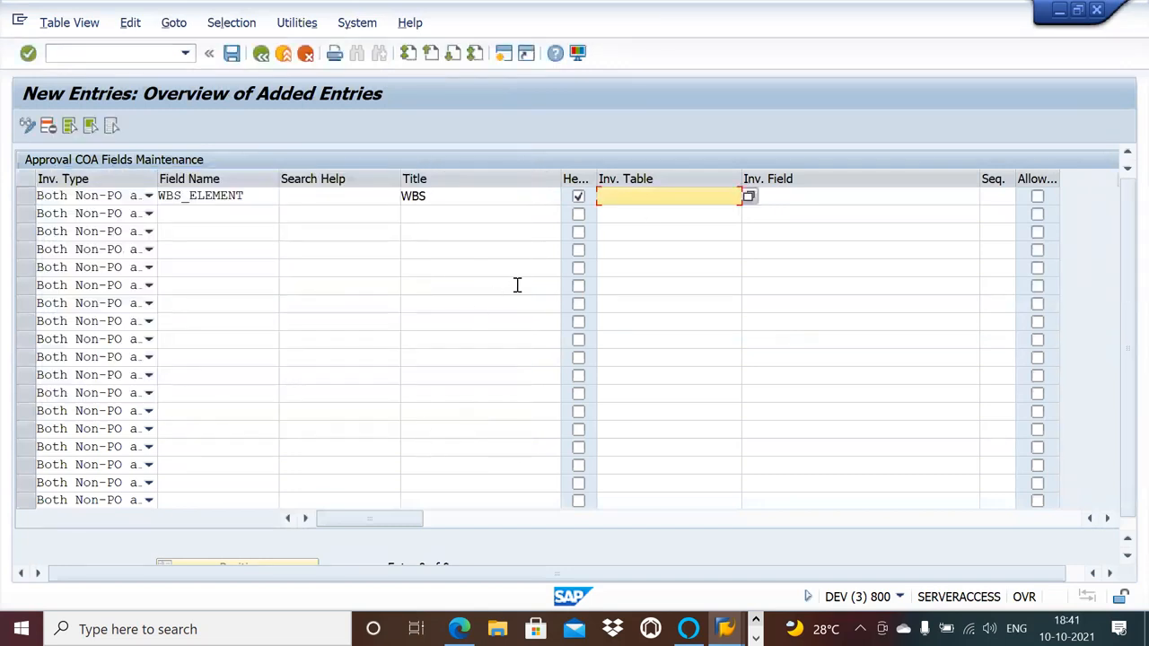
{"action": "left_click", "coordinate": [802, 195]}
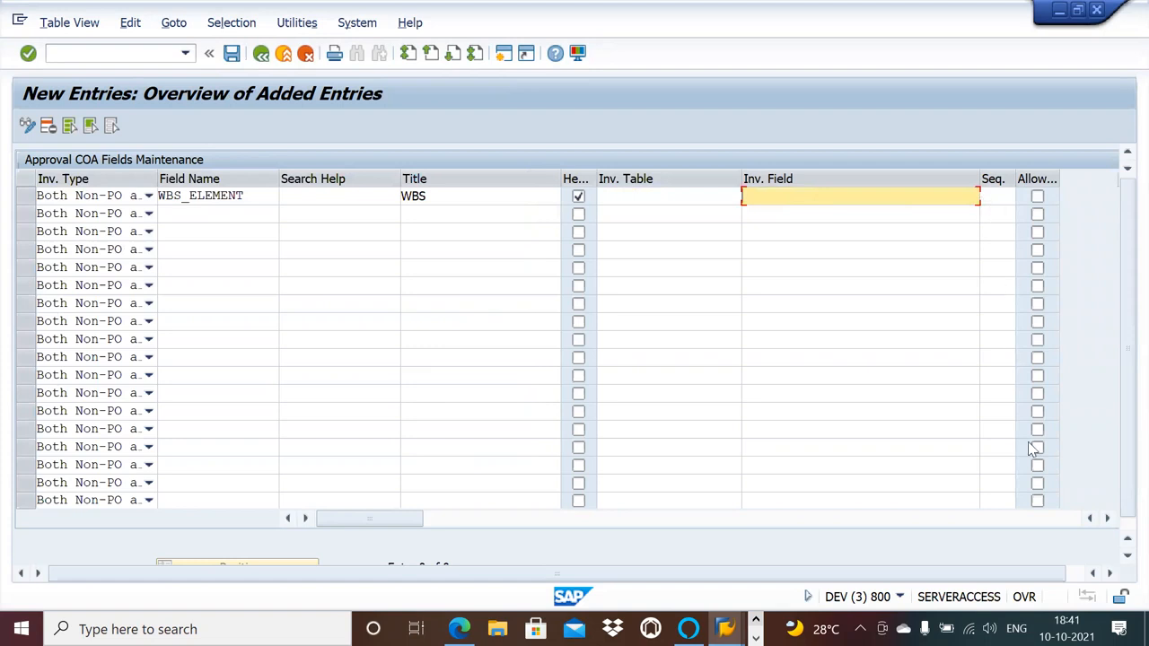
{"action": "left_click", "coordinate": [1107, 518]}
{"action": "left_click", "coordinate": [1107, 518]}
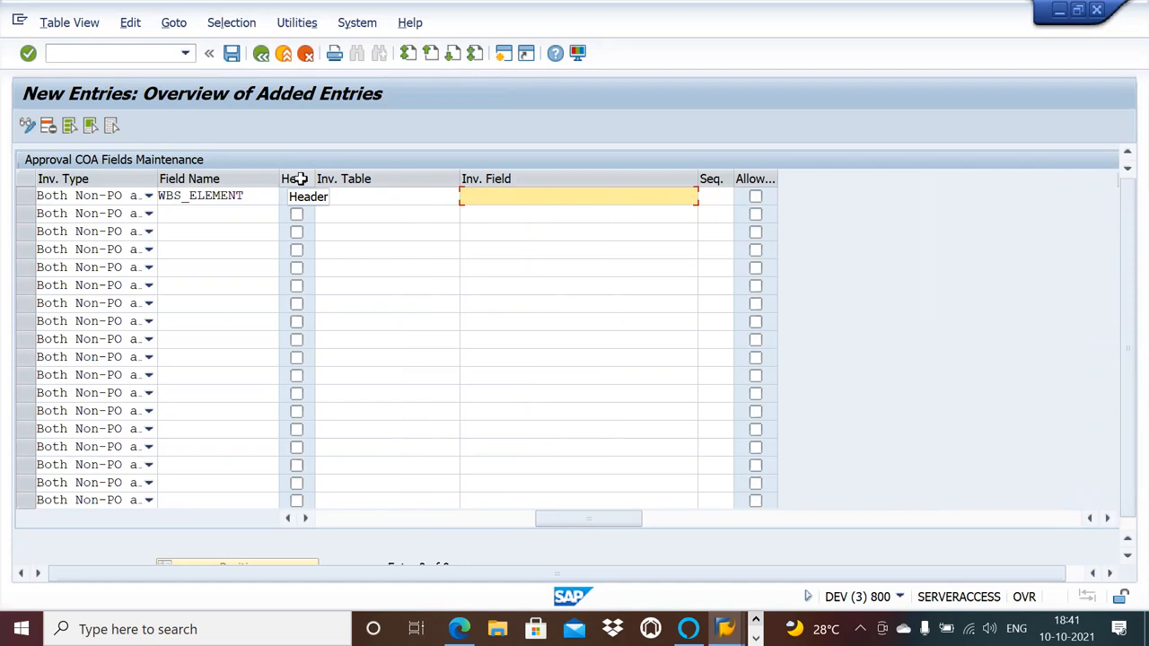
{"action": "left_click", "coordinate": [296, 196]}
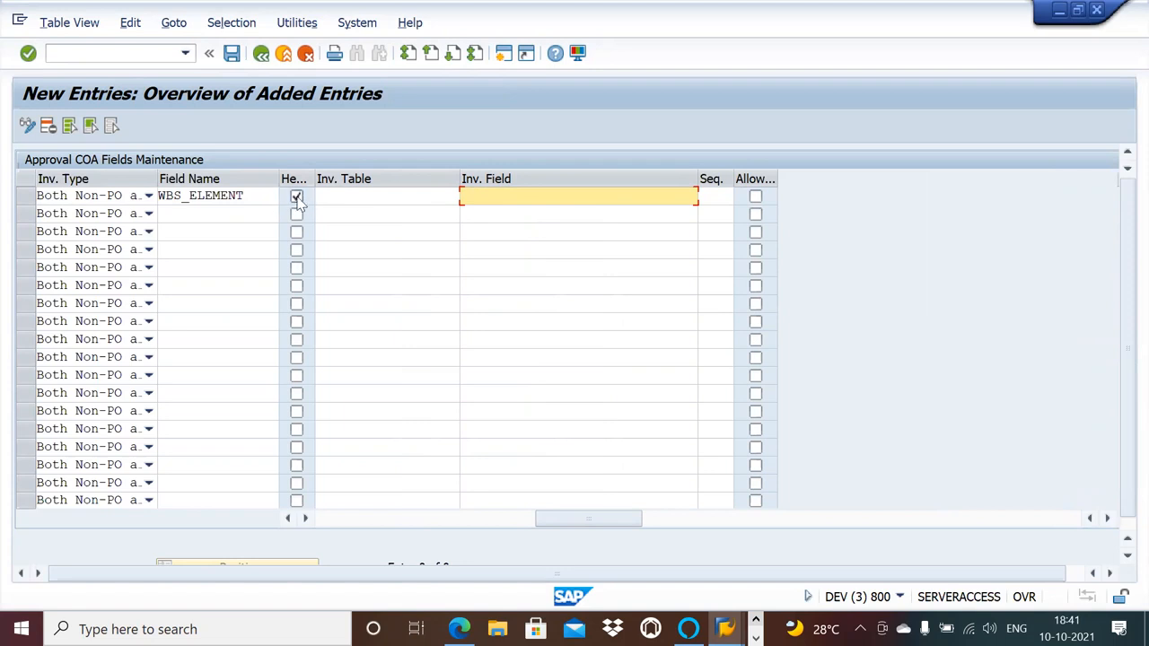
{"action": "left_click", "coordinate": [297, 197]}
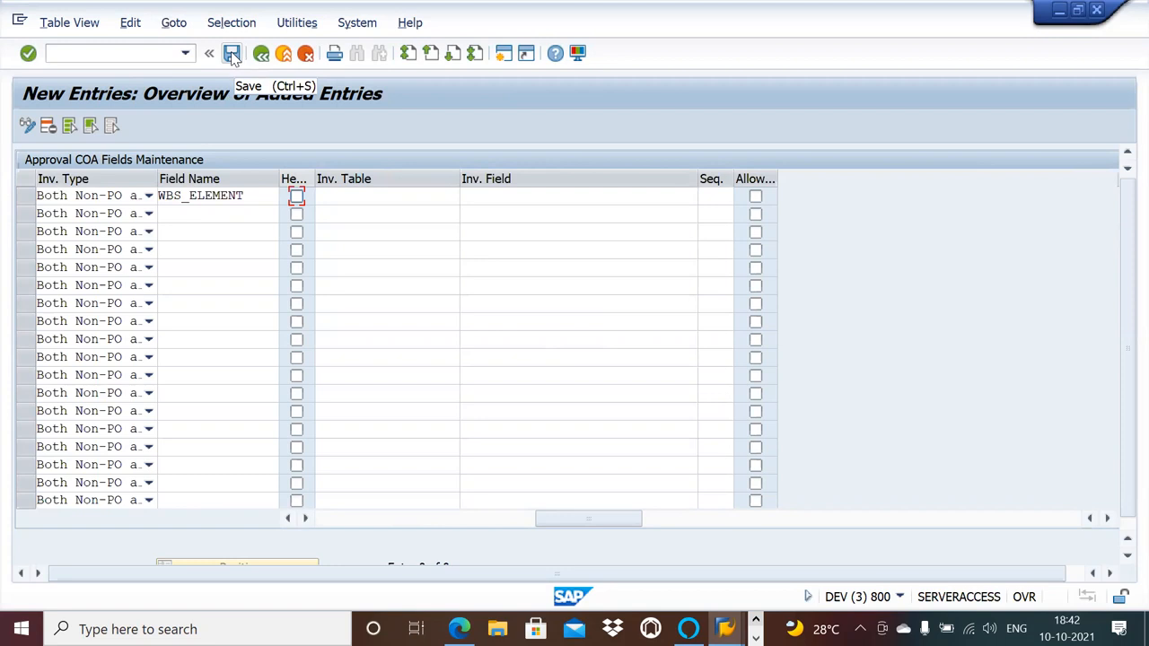
Save the entry under customizing request DEVK900166, then go back from the Coder/Requester Details in the Approval COA Configuration session.
{"action": "left_click", "coordinate": [232, 56]}
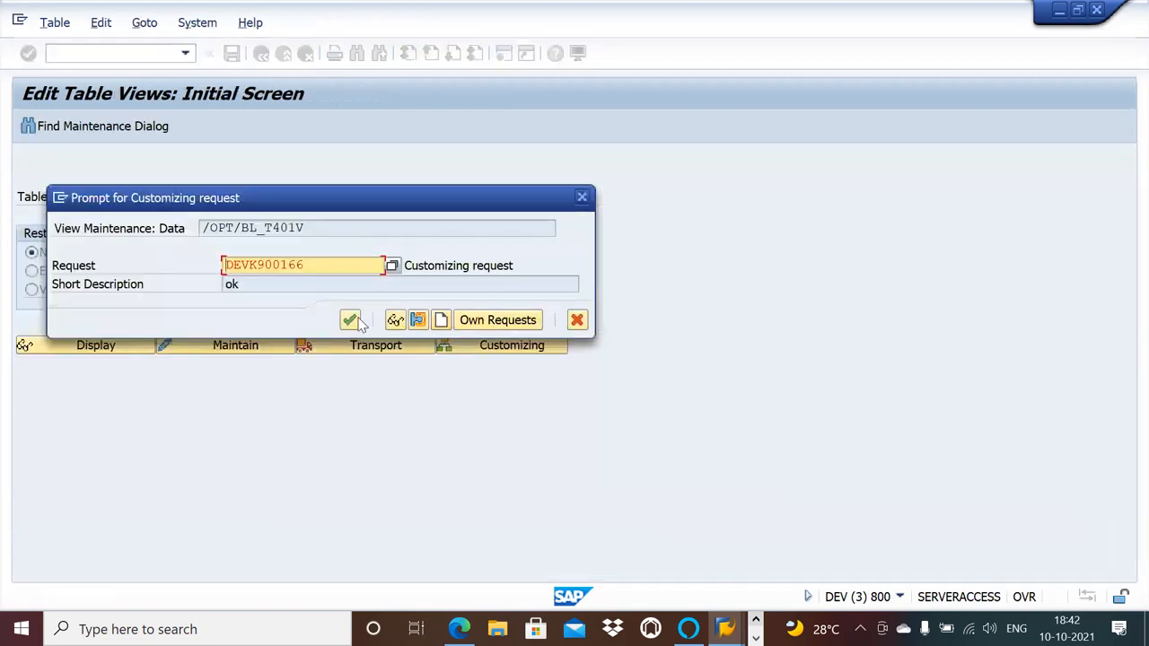
{"action": "left_click", "coordinate": [352, 321]}
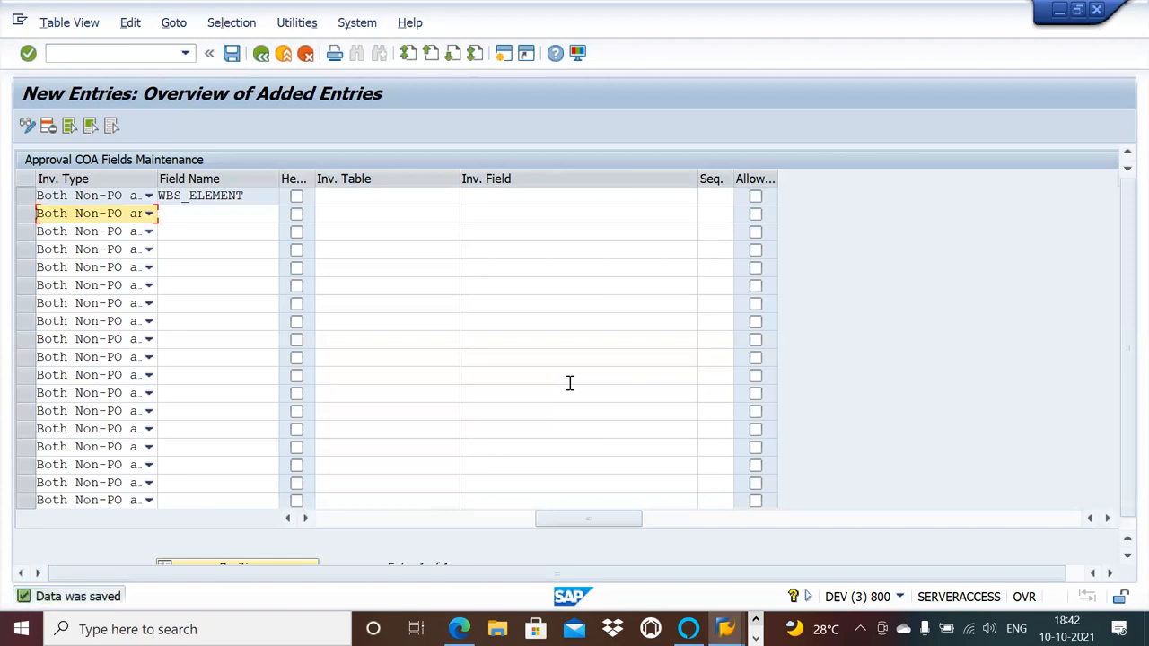
{"action": "key", "text": "alt+Tab"}
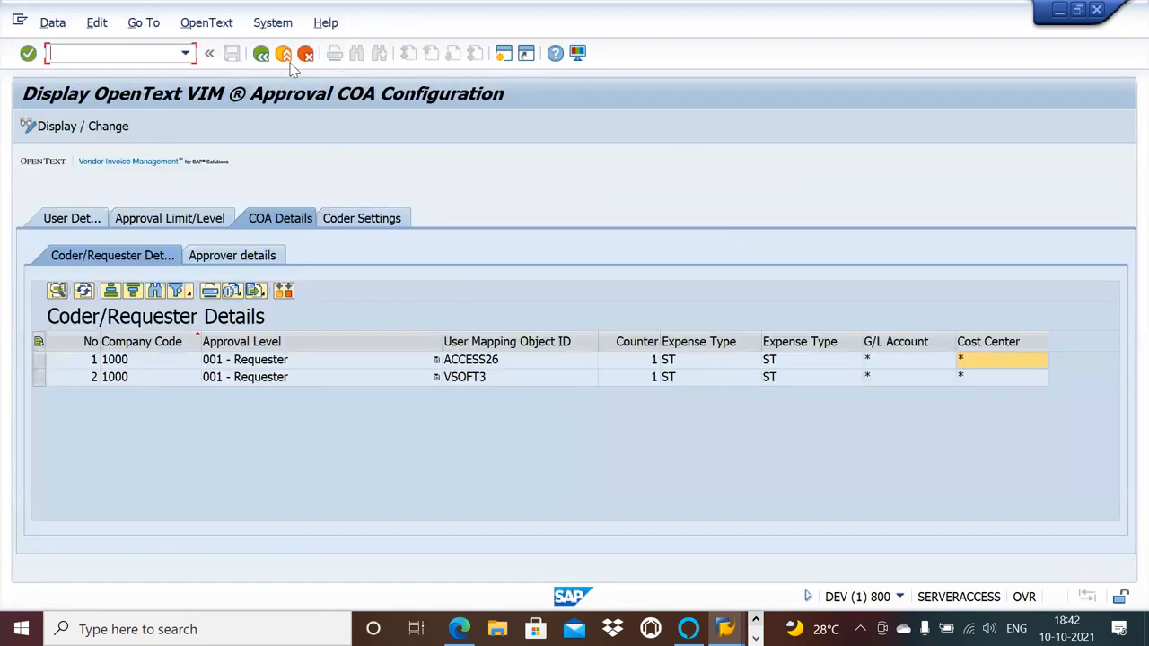
{"action": "left_click", "coordinate": [261, 55]}
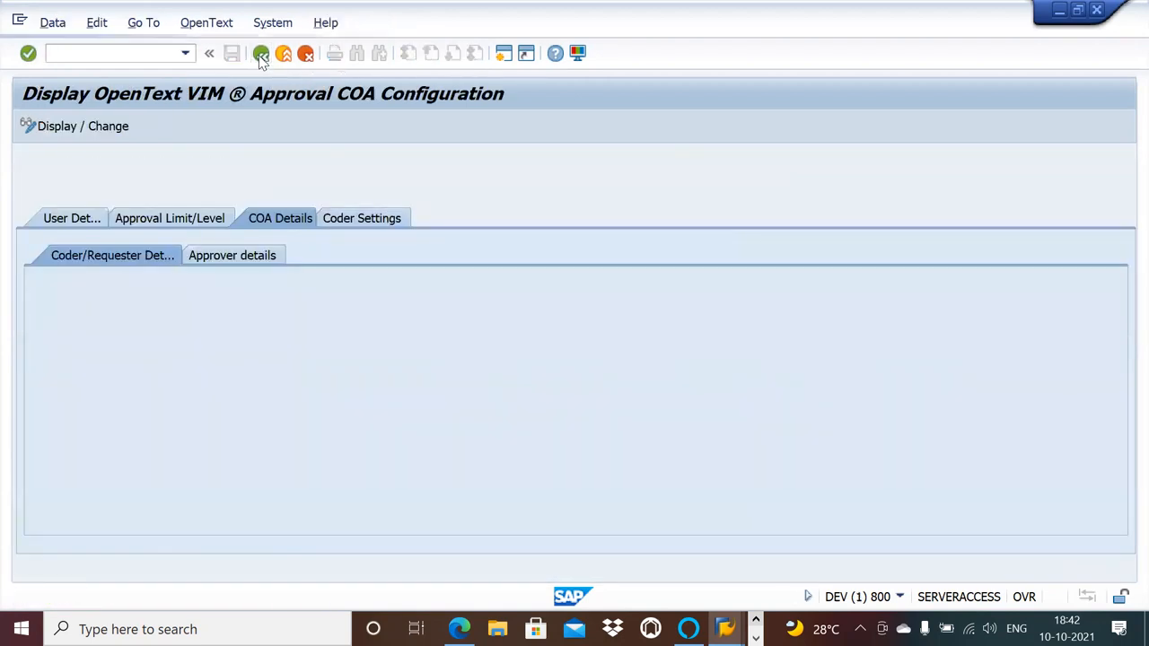
Reopen the Level Based Approval Chart of Authority maintenance and check the WBS column in the Coder/Requester and Approver details.
{"action": "double_click", "coordinate": [268, 431]}
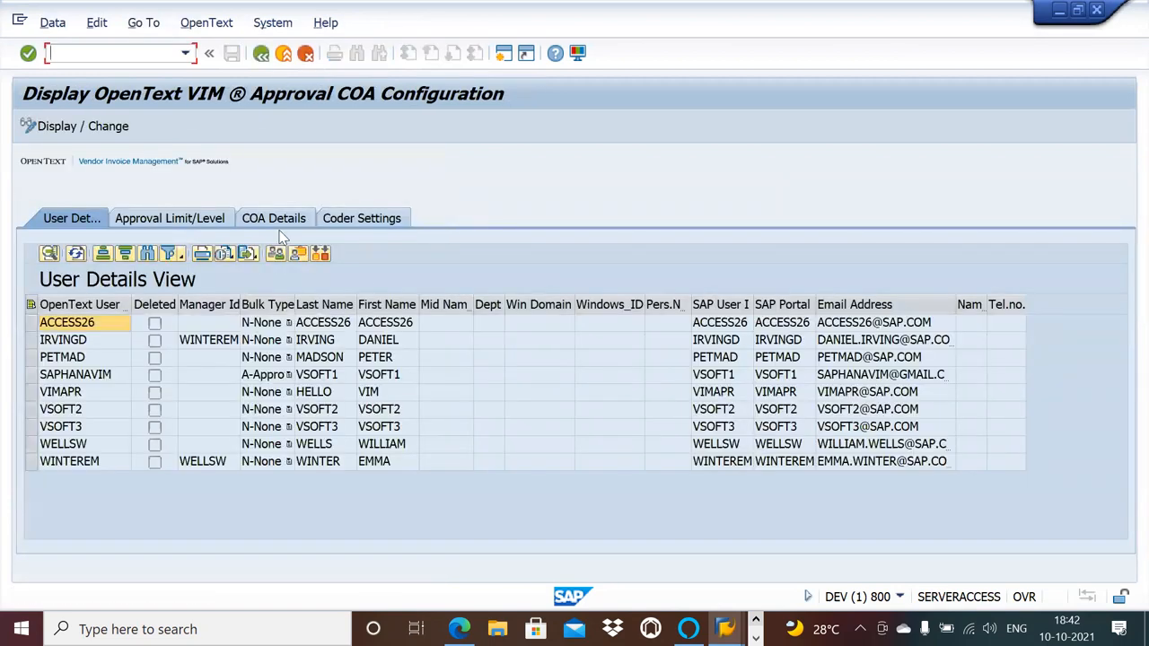
{"action": "left_click", "coordinate": [268, 226]}
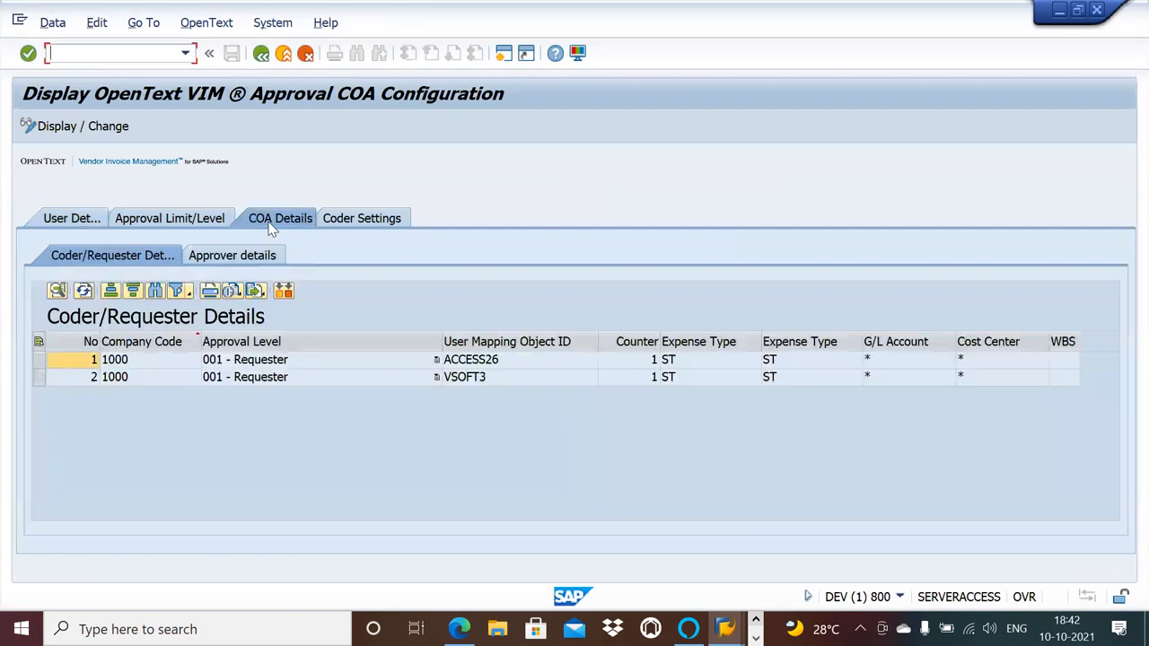
{"action": "left_click", "coordinate": [1062, 363]}
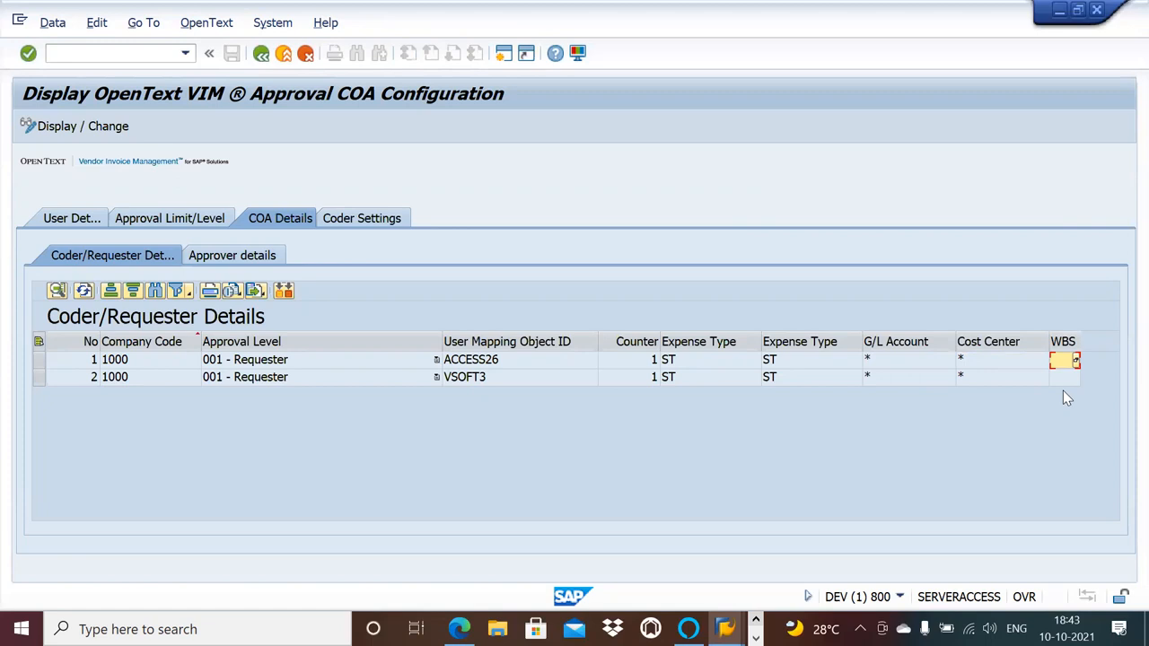
{"action": "left_click", "coordinate": [231, 260]}
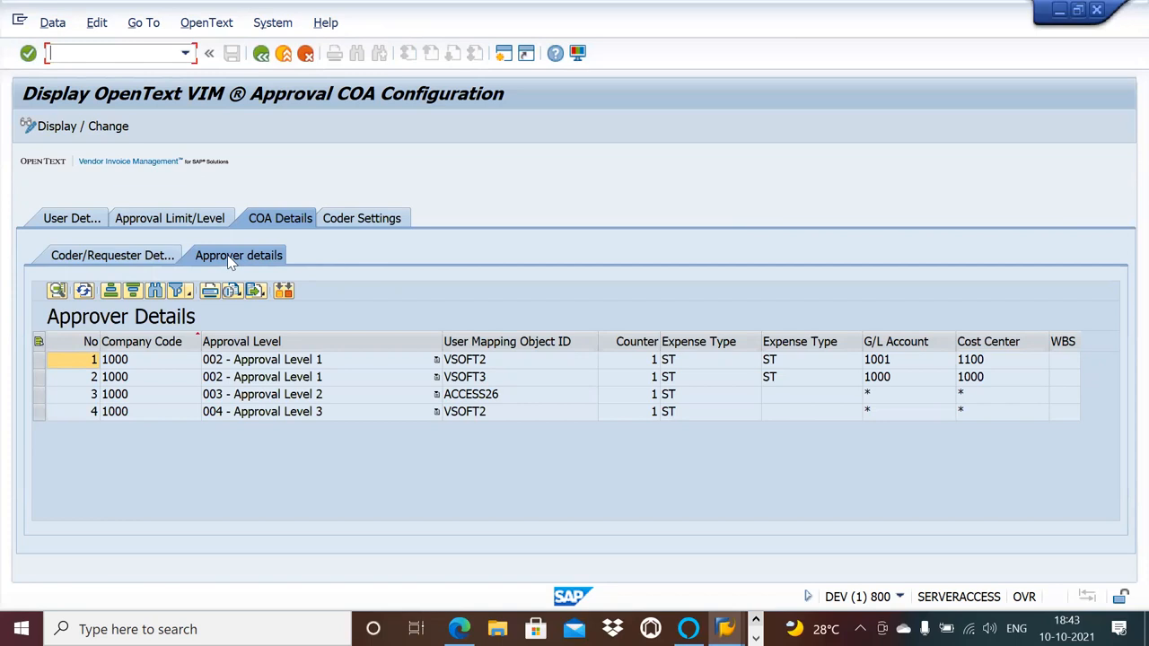
{"action": "left_click", "coordinate": [159, 257]}
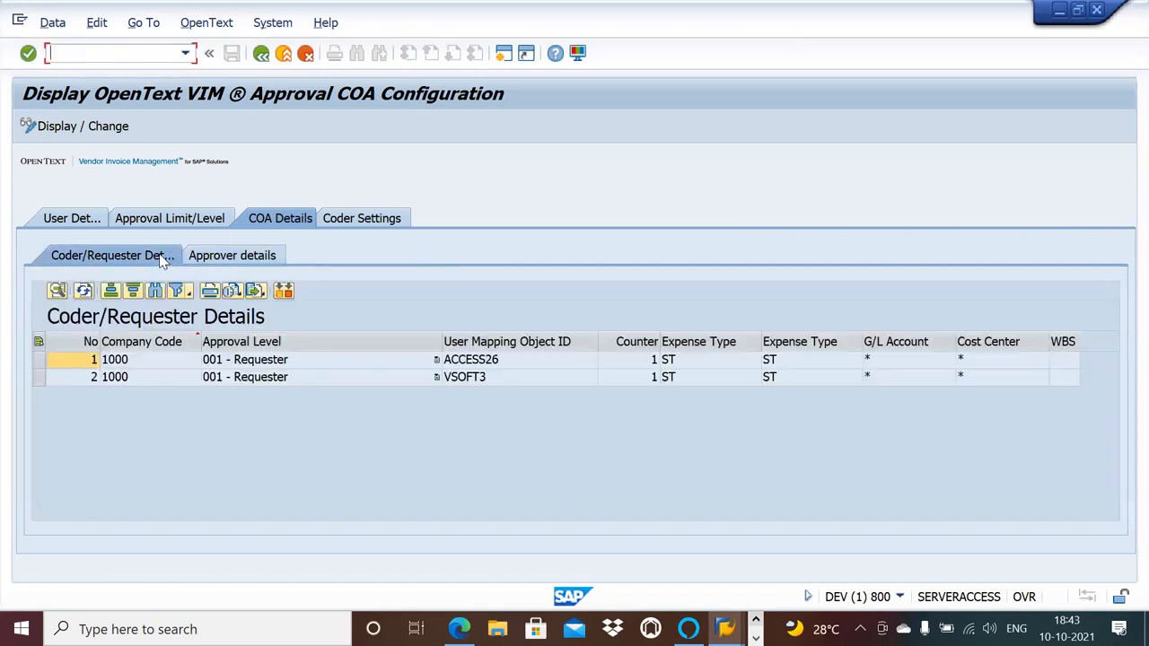
{"action": "left_click", "coordinate": [210, 261]}
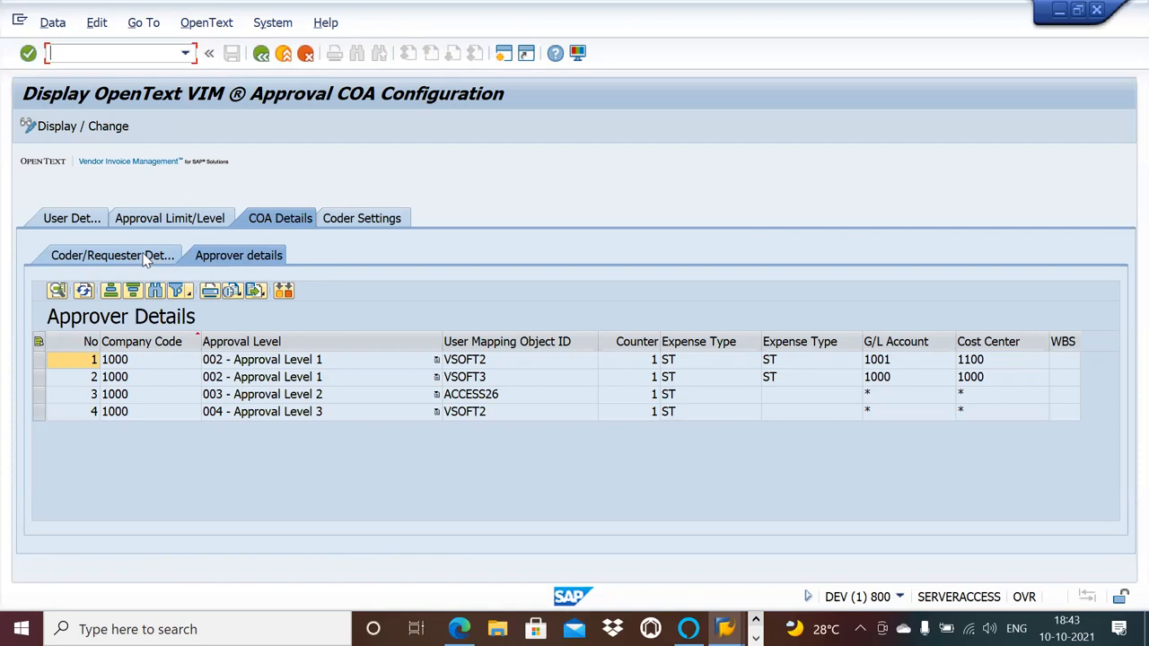
Switch to the Word document on NPO document type configuration to review the process type list, and return to the SAP Approver details.
{"action": "key", "text": "alt+Tab"}
{"action": "key", "text": "alt+Tab"}
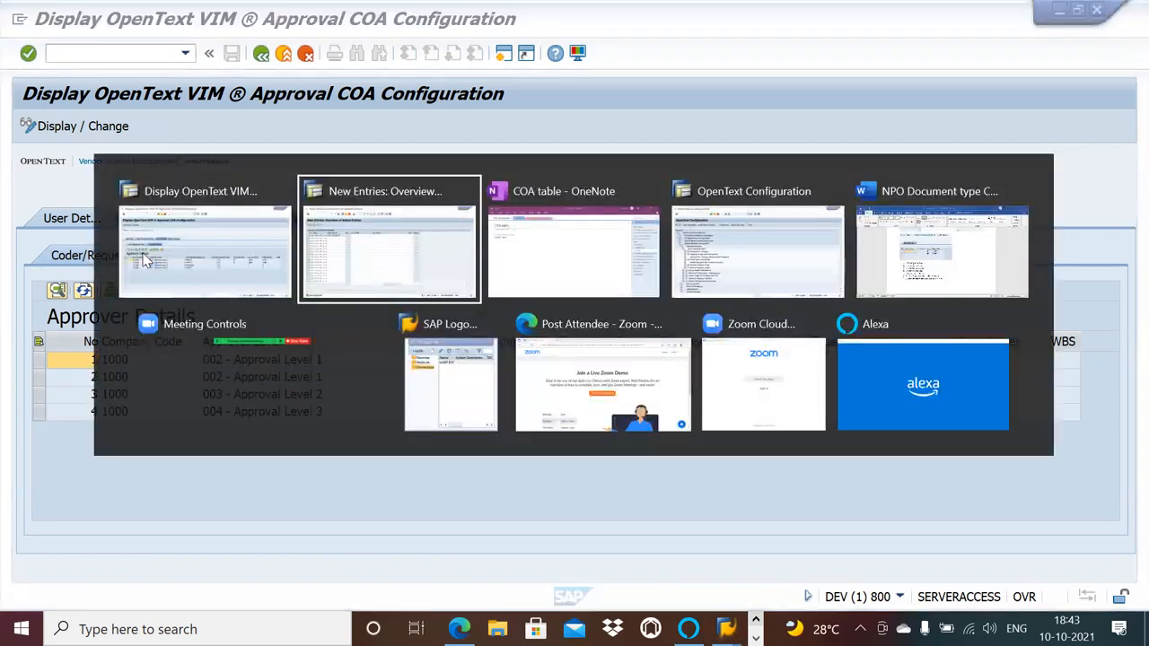
{"action": "key", "text": "alt+Tab"}
{"action": "key", "text": "alt+Tab"}
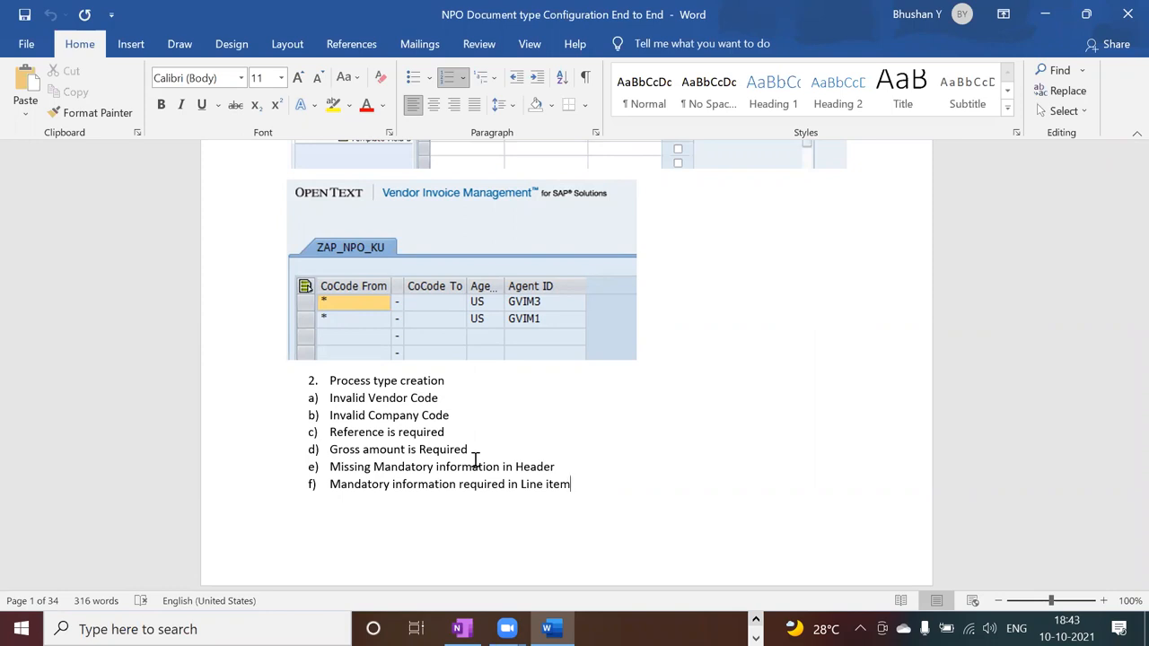
{"action": "key", "text": "alt+Tab"}
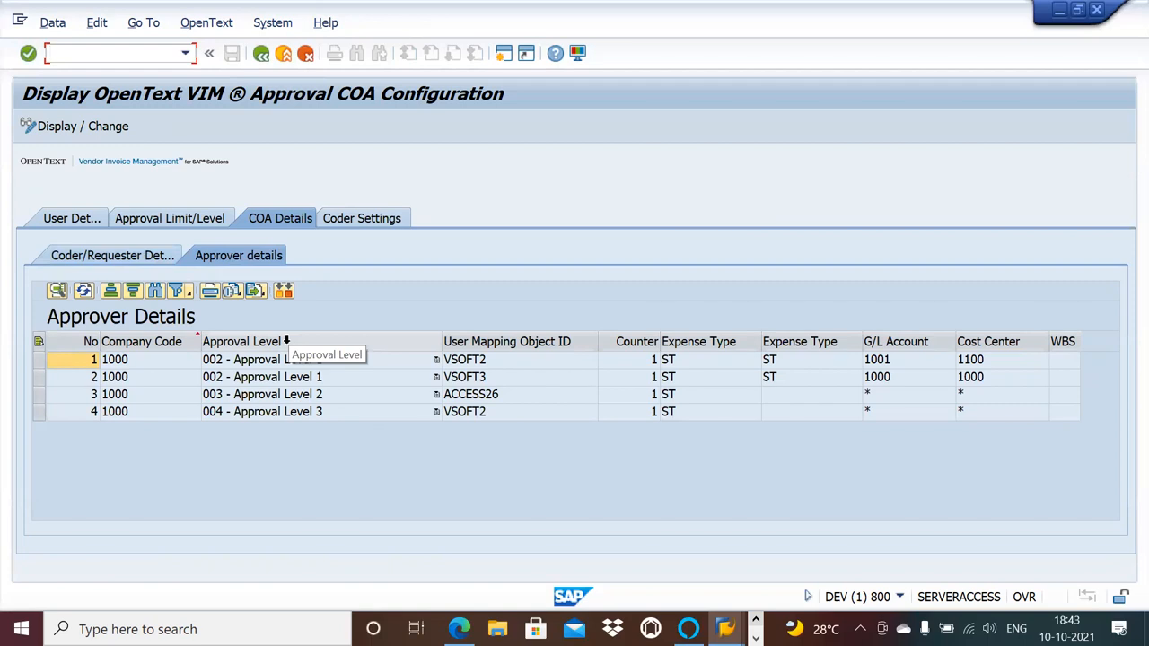
Leave the Approval COA Configuration and open OpenText Customization (/OPT/SPRO).
{"action": "left_click", "coordinate": [261, 54]}
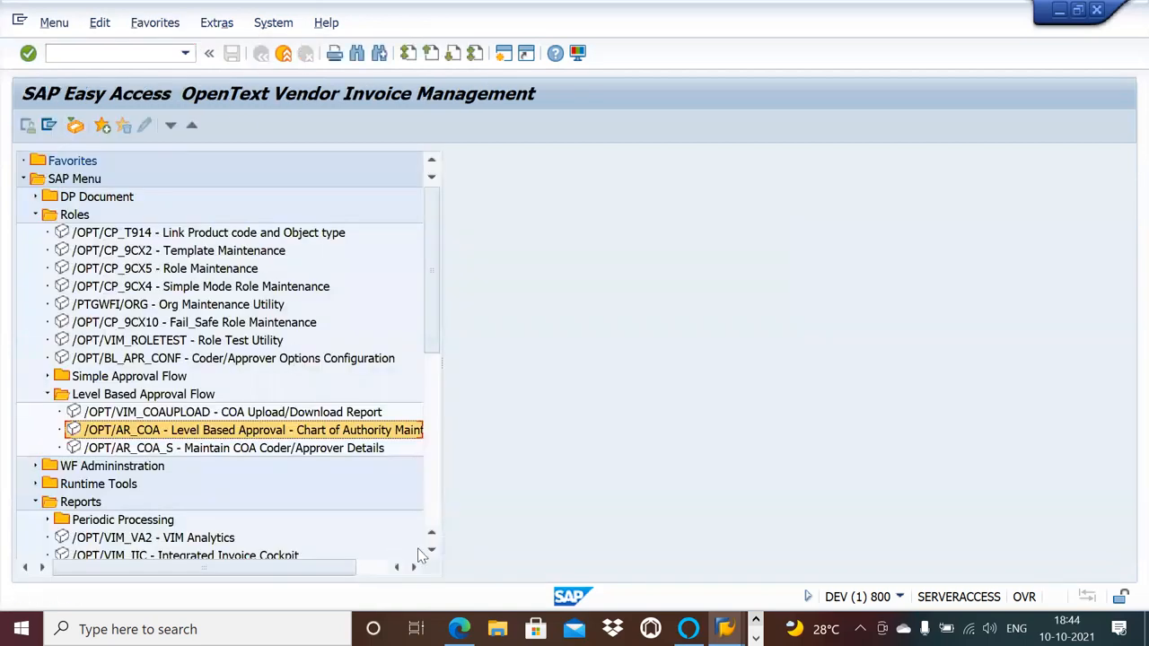
{"action": "left_click", "coordinate": [431, 552]}
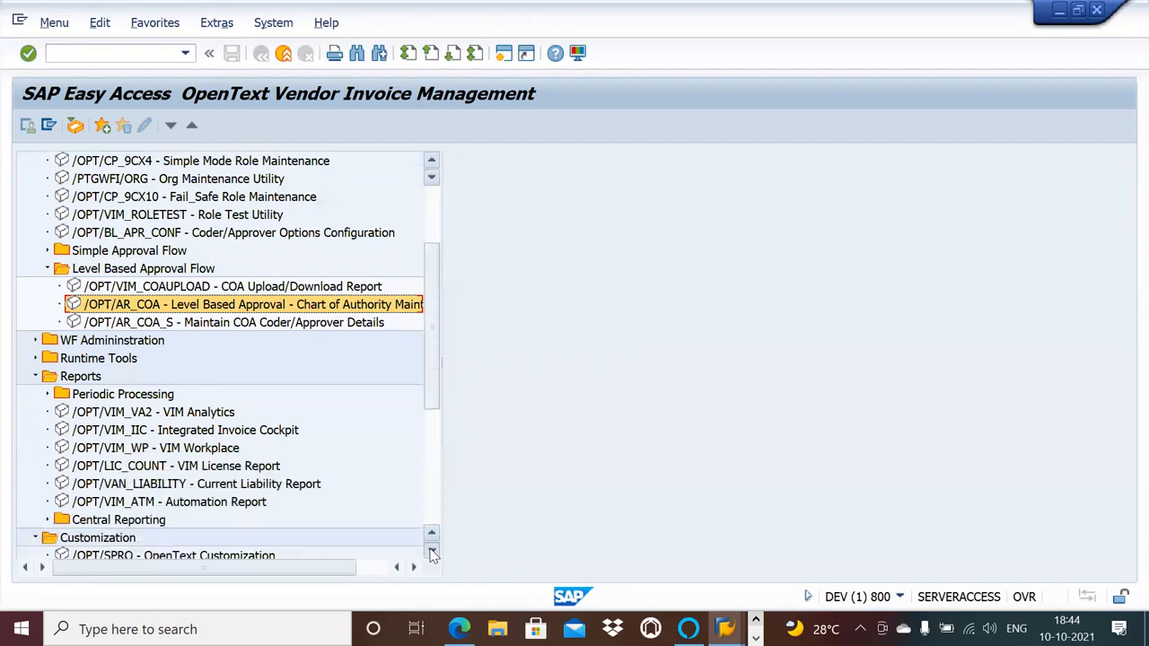
{"action": "left_click", "coordinate": [431, 552]}
{"action": "left_click", "coordinate": [230, 524]}
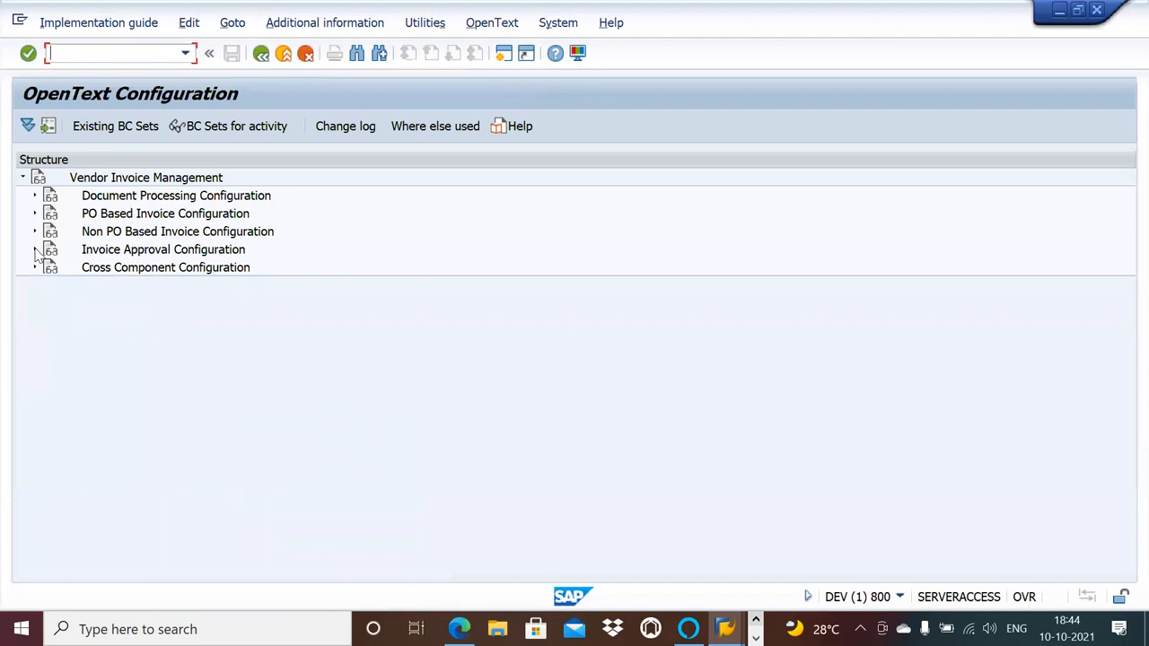
Open Approval Flow Settings from the Setup Approval Chain section of the Invoice Approval Configuration's Approval Workflow.
{"action": "left_click", "coordinate": [35, 250]}
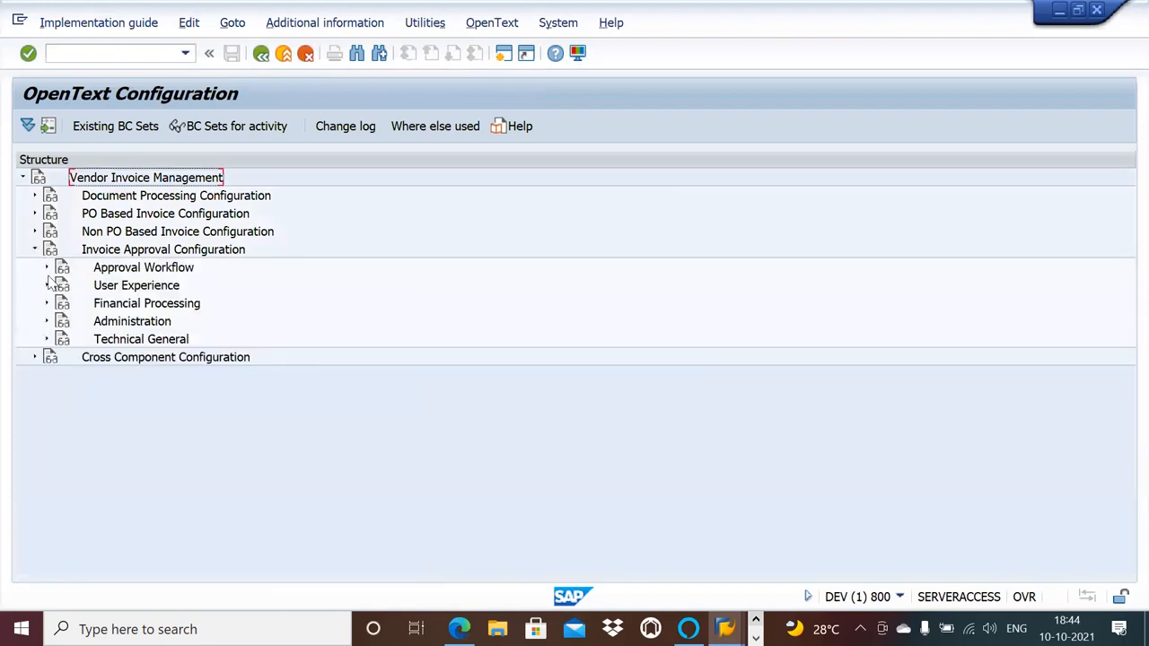
{"action": "left_click", "coordinate": [46, 267]}
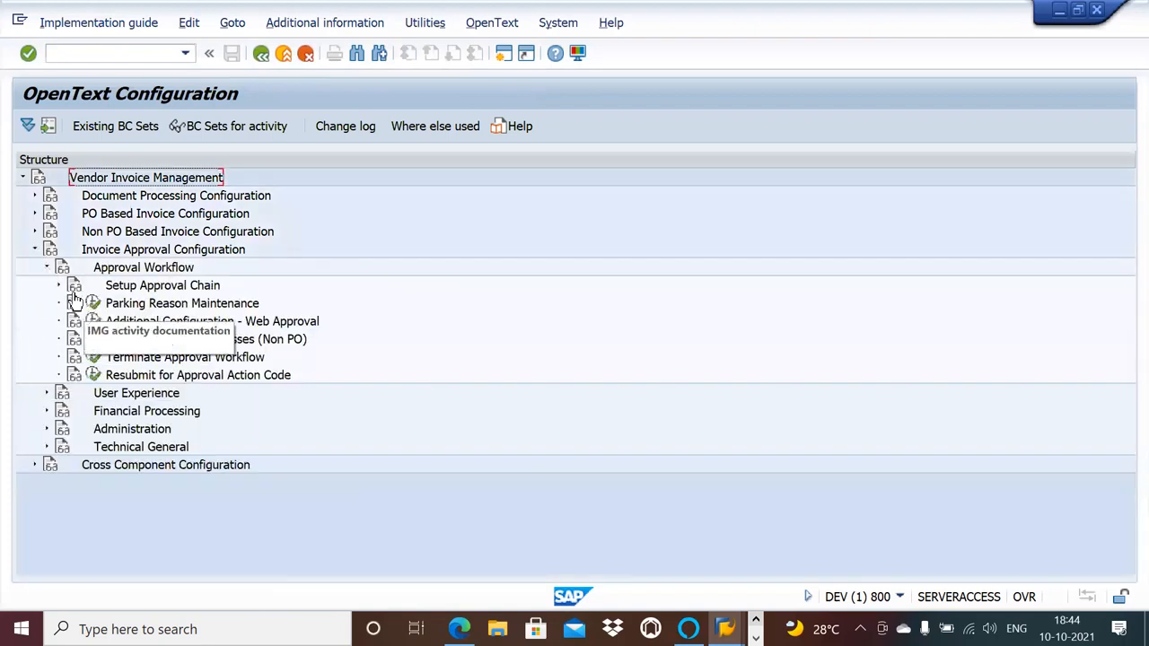
{"action": "left_click", "coordinate": [58, 286]}
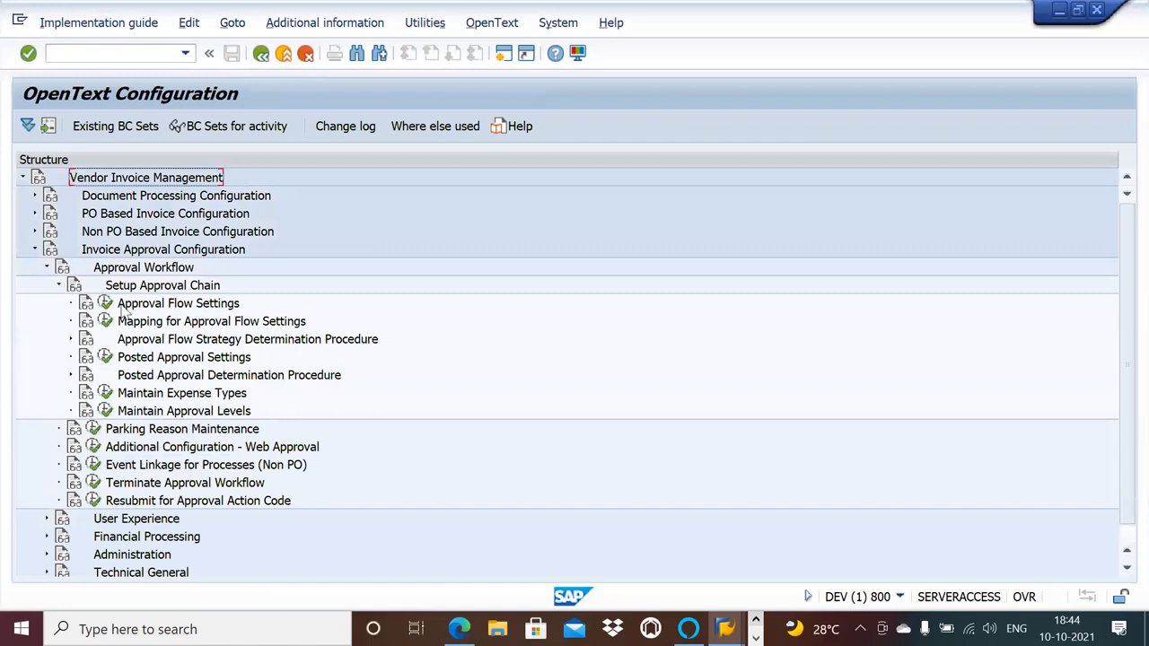
{"action": "left_click", "coordinate": [105, 304]}
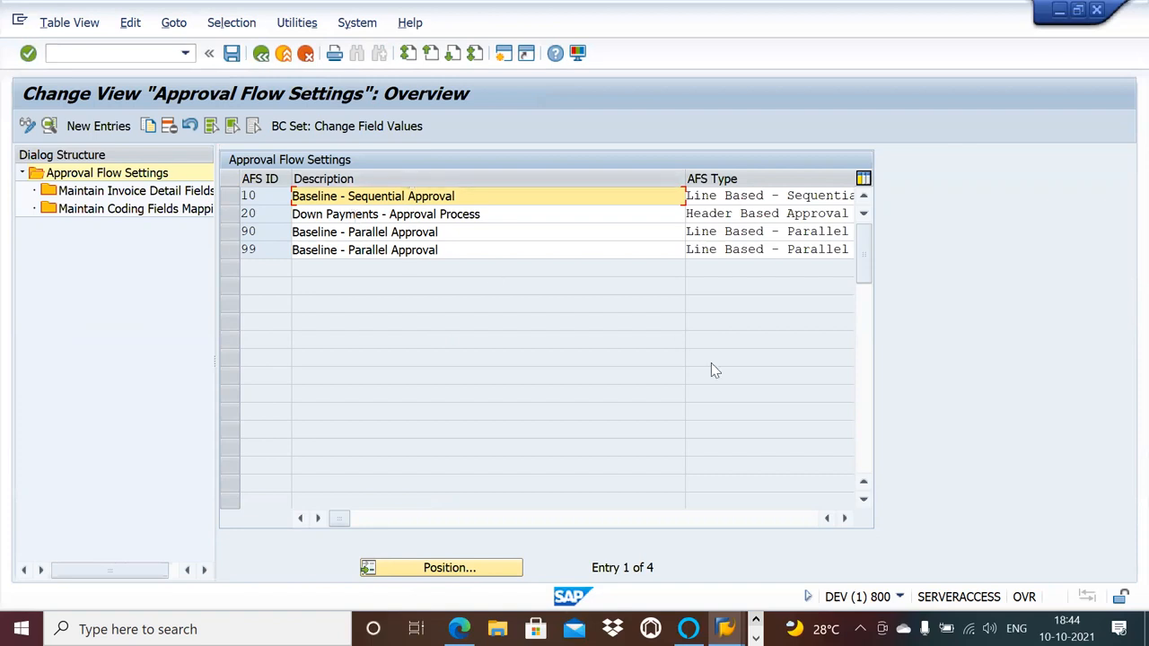
Review the usermap class and coder determination settings, and examine AFS ID 10's invoice detail fields with the Field name column widened.
{"action": "left_click", "coordinate": [845, 519]}
{"action": "left_click", "coordinate": [845, 519]}
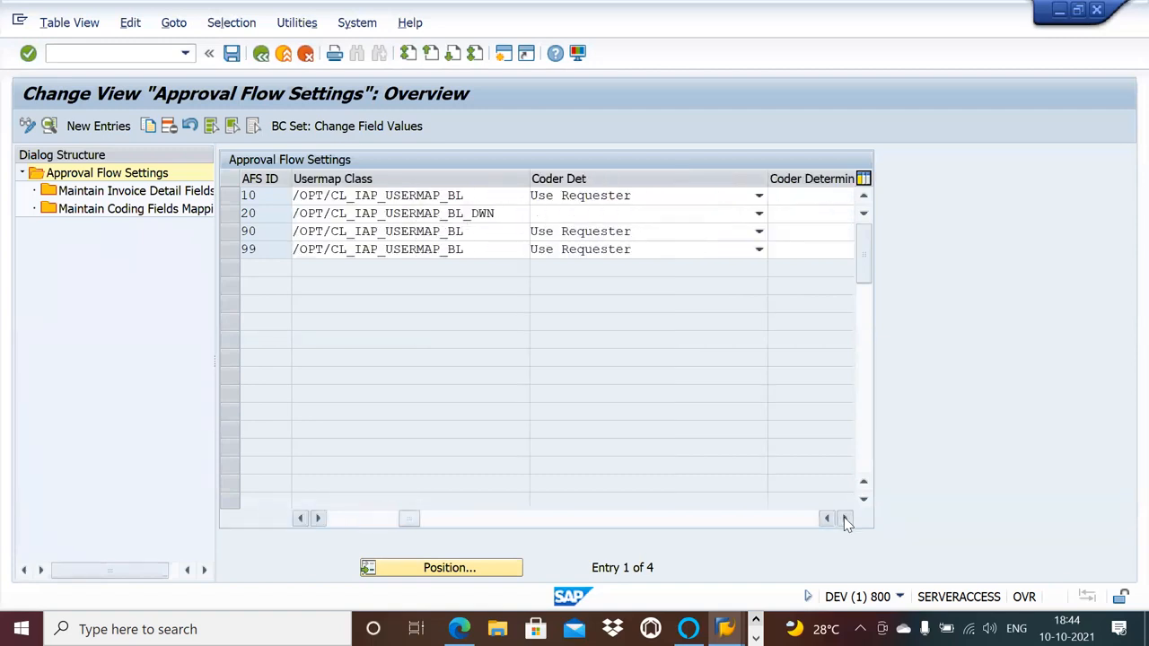
{"action": "left_click", "coordinate": [233, 199]}
{"action": "double_click", "coordinate": [162, 194]}
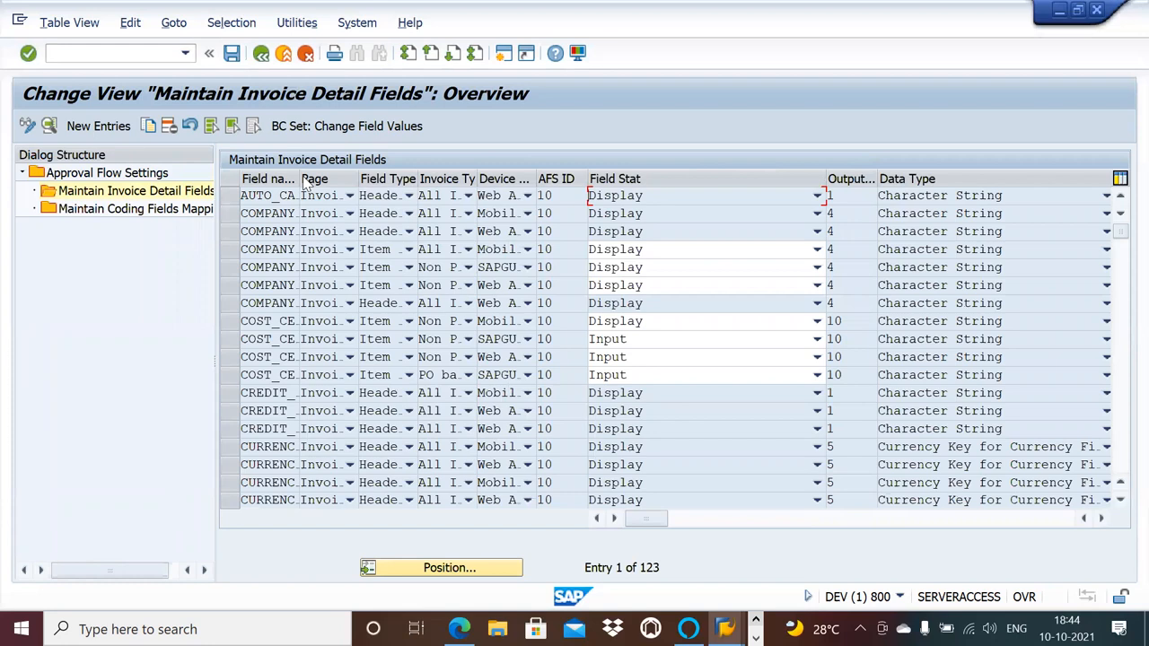
{"action": "left_click_drag", "start_coordinate": [298, 173], "coordinate": [333, 175]}
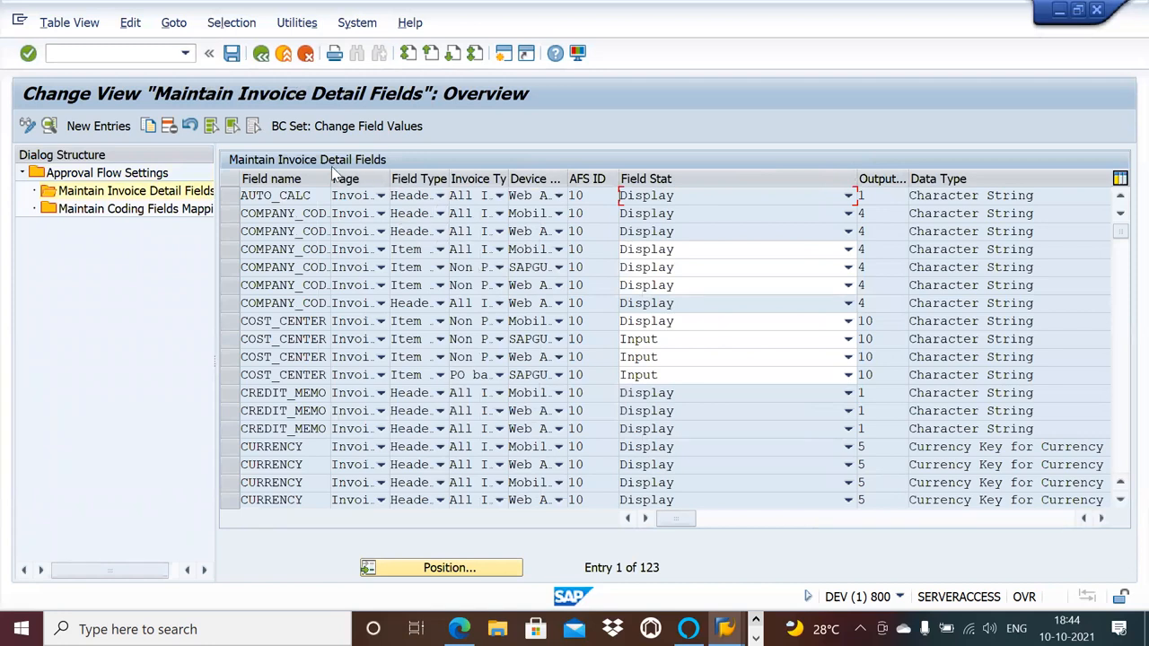
{"action": "left_click_drag", "start_coordinate": [328, 179], "coordinate": [363, 178]}
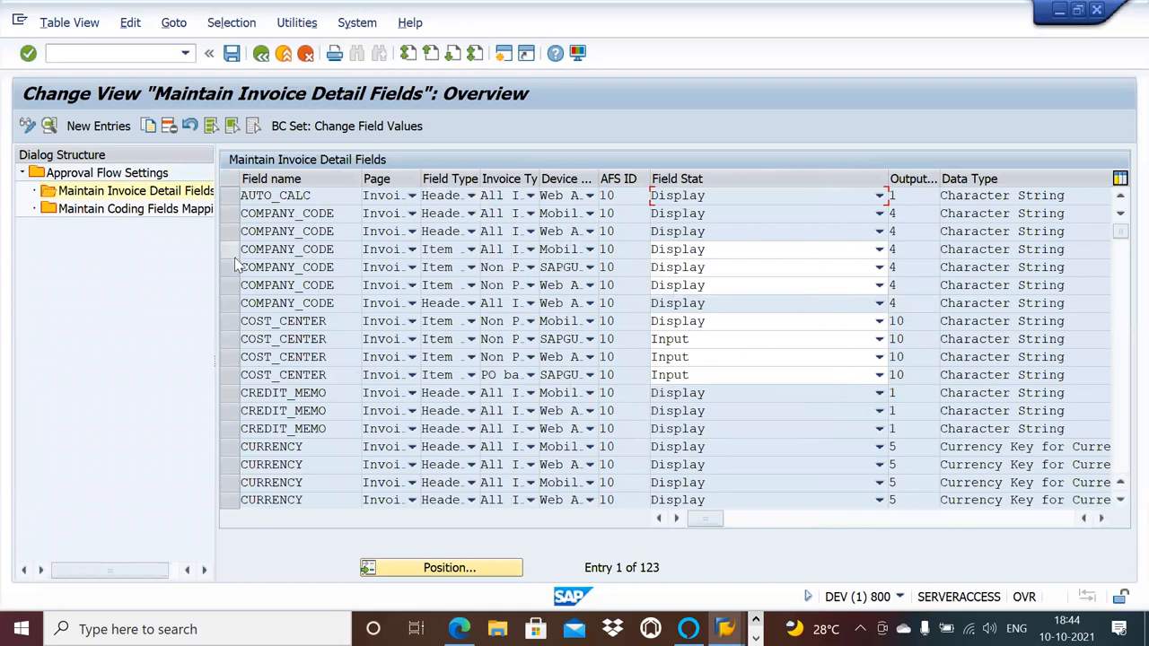
Review the coding fields mapping for AFS ID 10 and go back to the OpenText Configuration structure.
{"action": "double_click", "coordinate": [170, 218]}
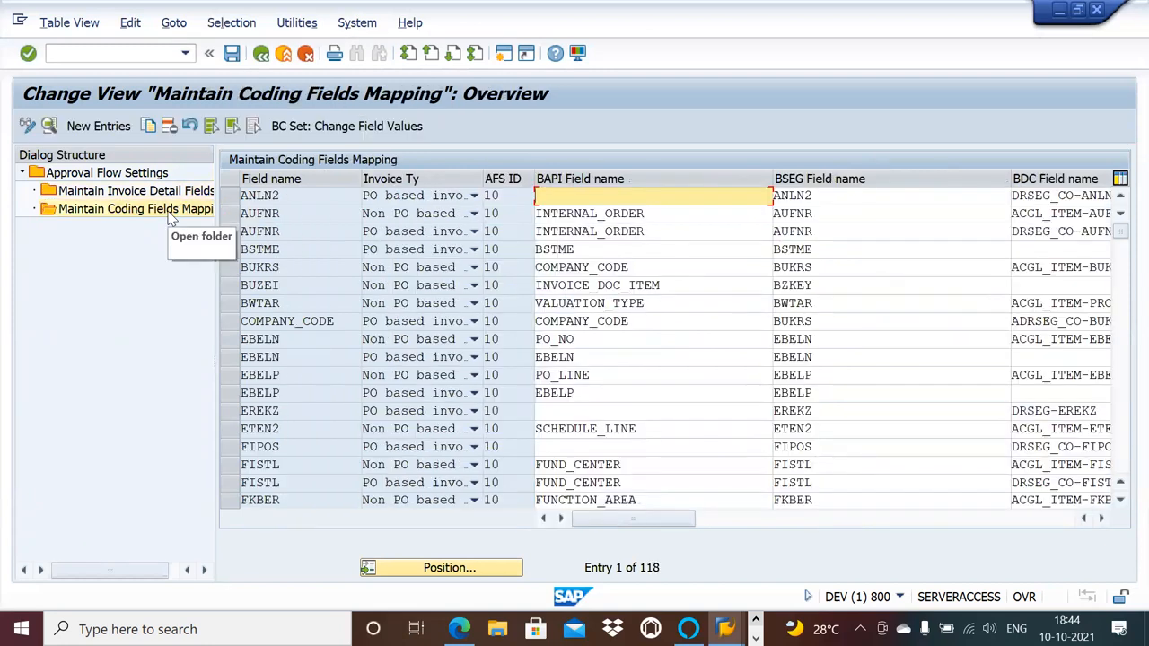
{"action": "left_click", "coordinate": [261, 54]}
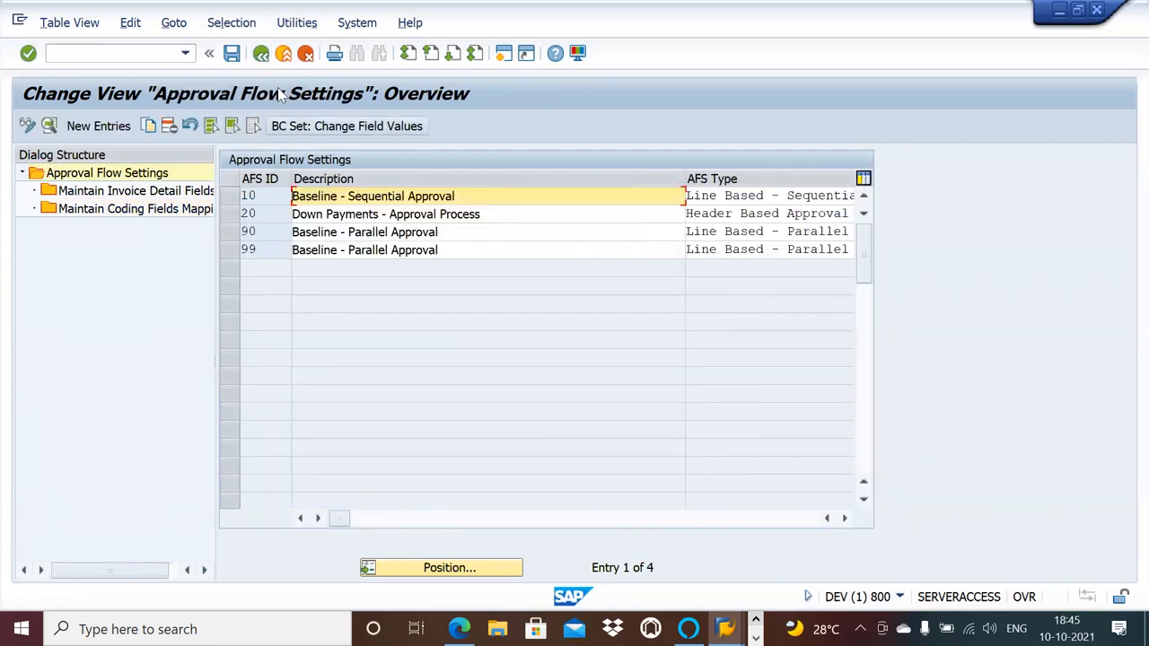
{"action": "left_click", "coordinate": [261, 54]}
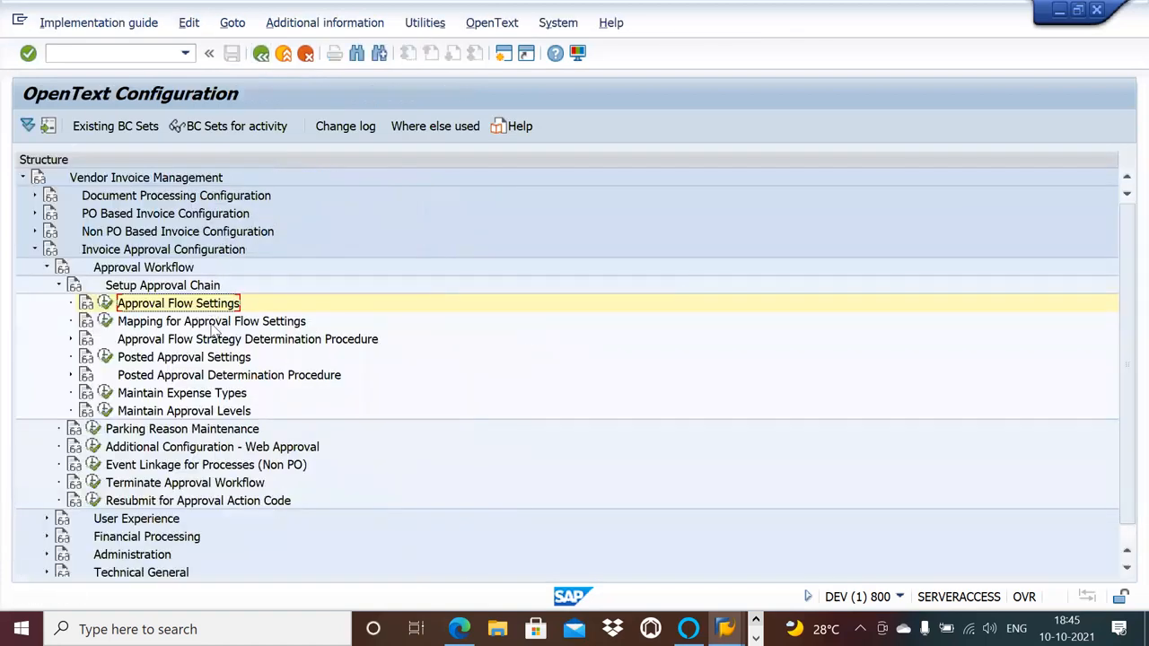
Check the AFS ID assigned to document type NPO_75 in Mapping for Approval Flow Settings and return to the configuration structure.
{"action": "left_click", "coordinate": [105, 322]}
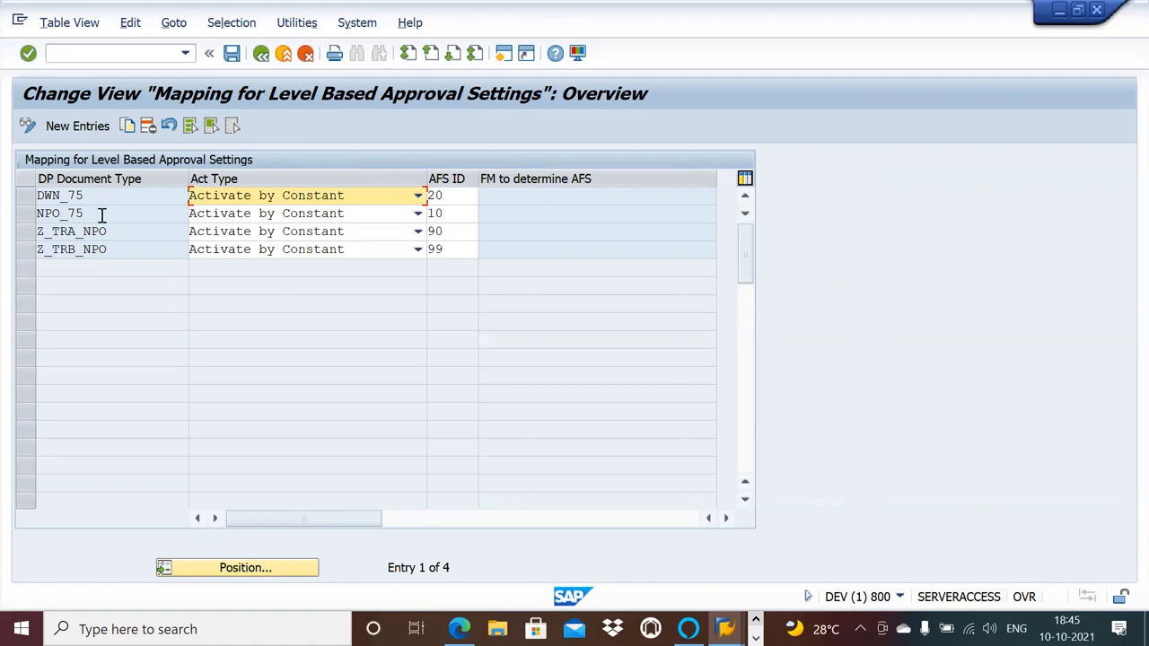
{"action": "left_click", "coordinate": [456, 214]}
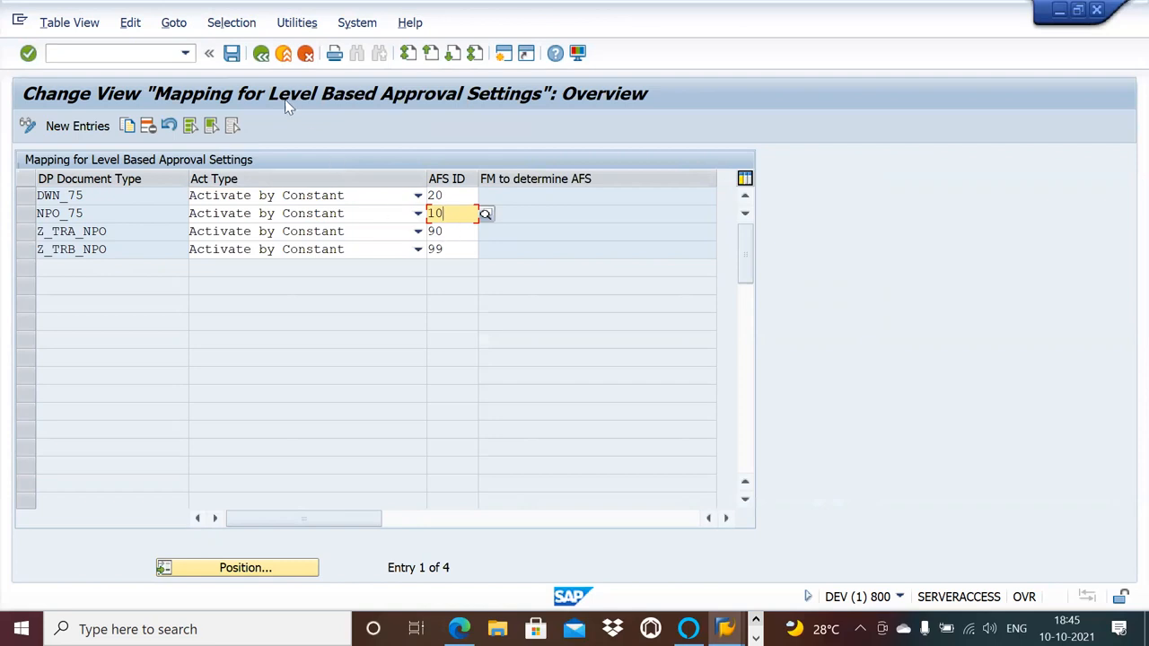
{"action": "left_click", "coordinate": [262, 57]}
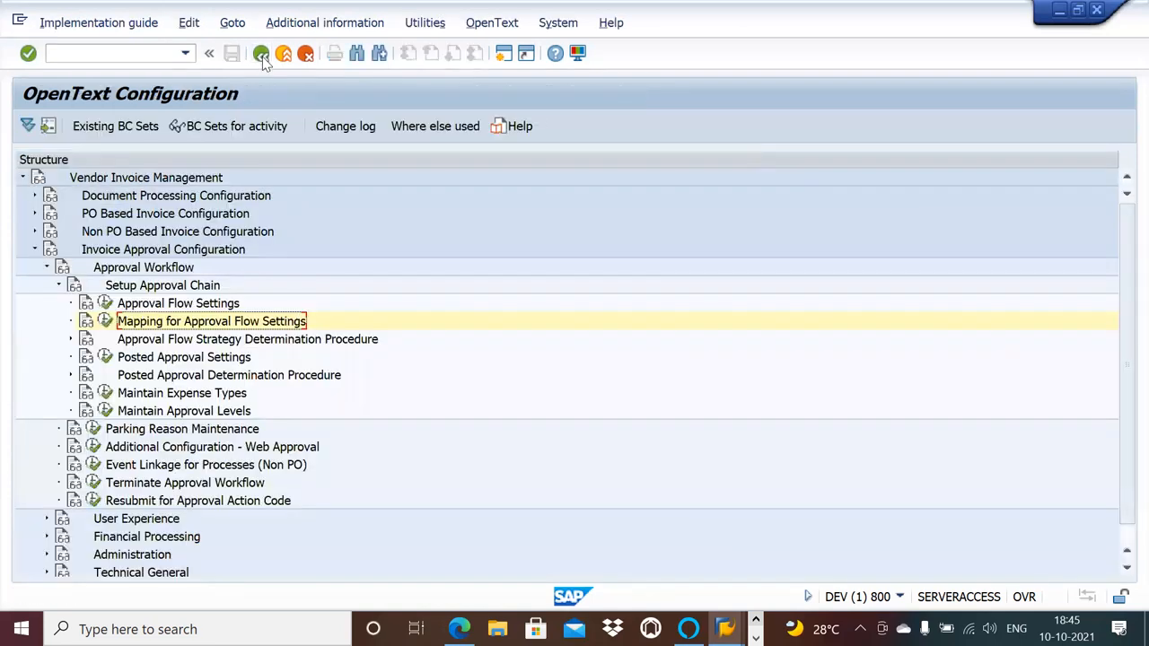
Open Maintain Document Types from the Document Type Configuration section of Document Processing Configuration.
{"action": "left_click", "coordinate": [35, 213]}
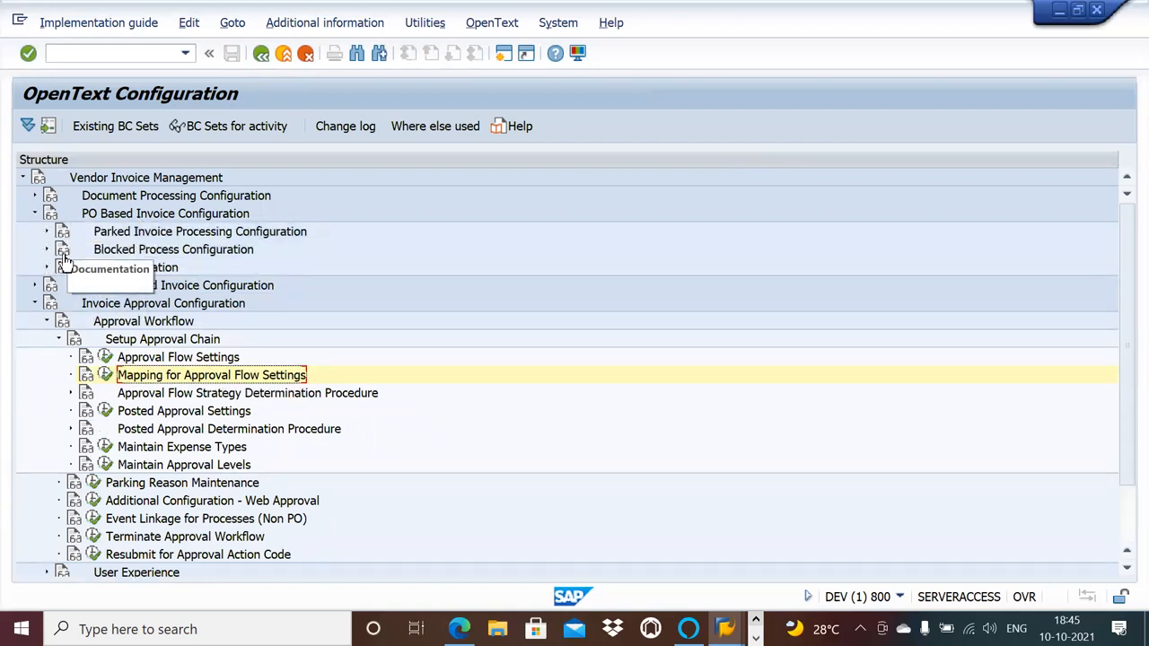
{"action": "left_click", "coordinate": [35, 195]}
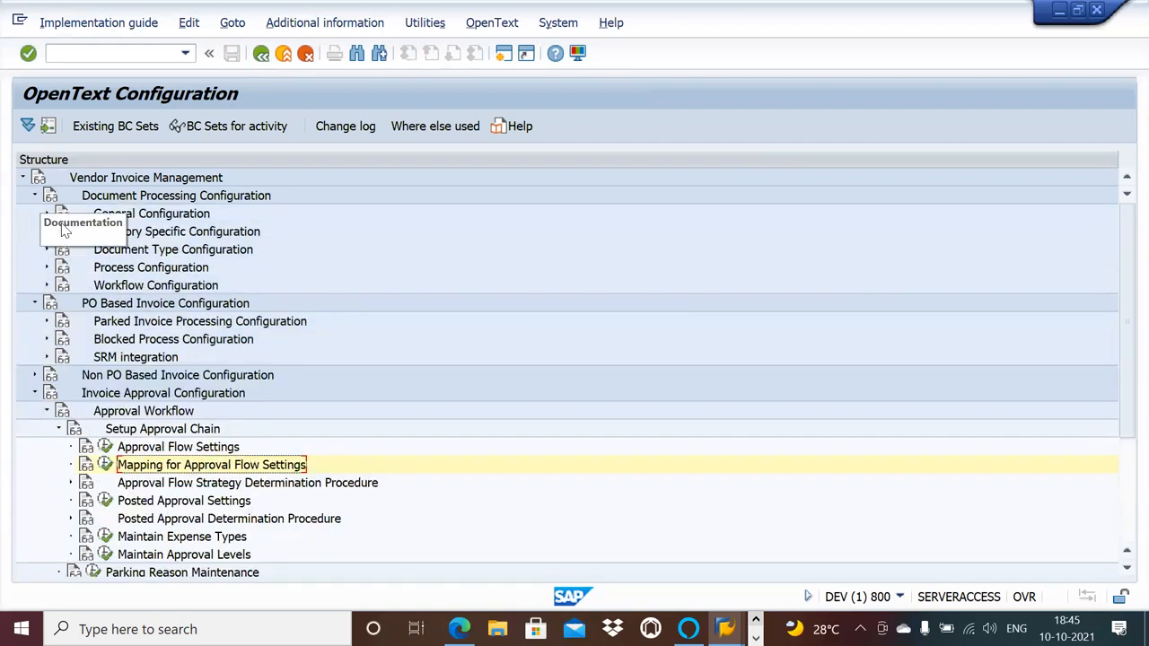
{"action": "left_click", "coordinate": [46, 249]}
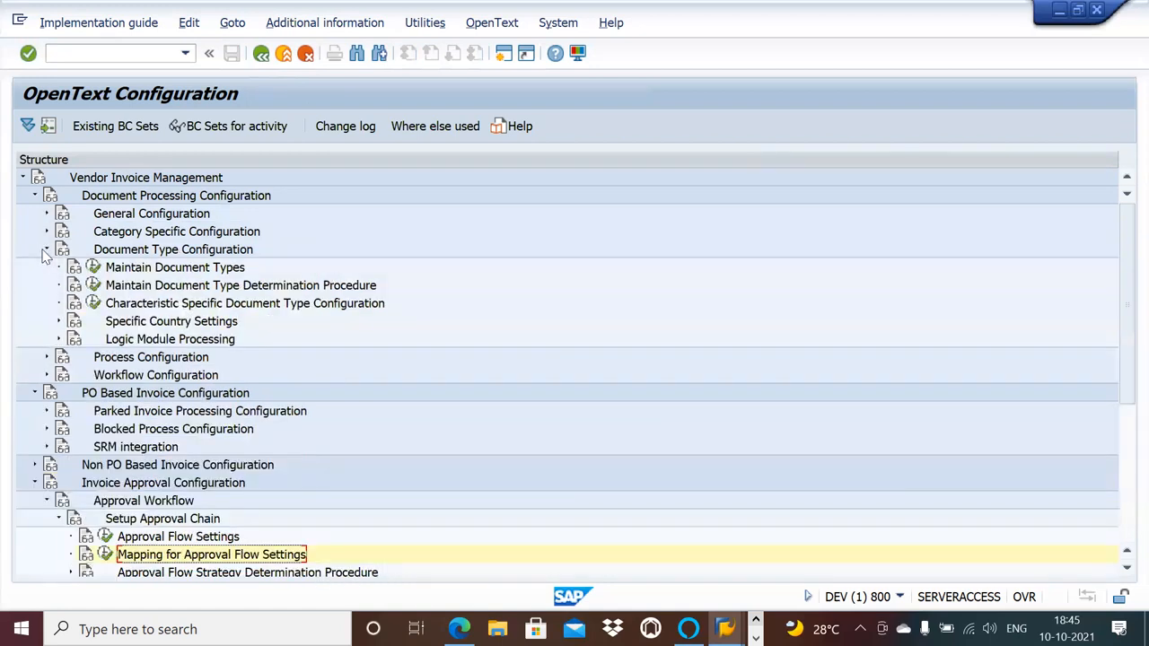
{"action": "left_click", "coordinate": [95, 269]}
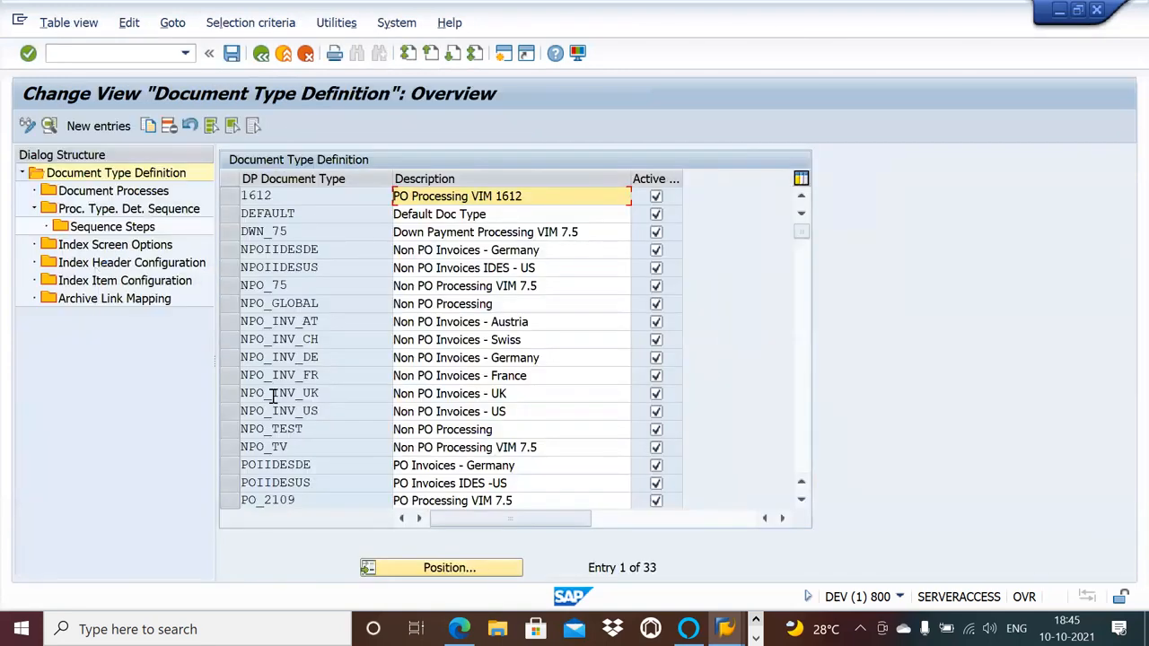
Open the Document Processes of document type NPO_75 and look through its process types.
{"action": "left_click", "coordinate": [236, 288]}
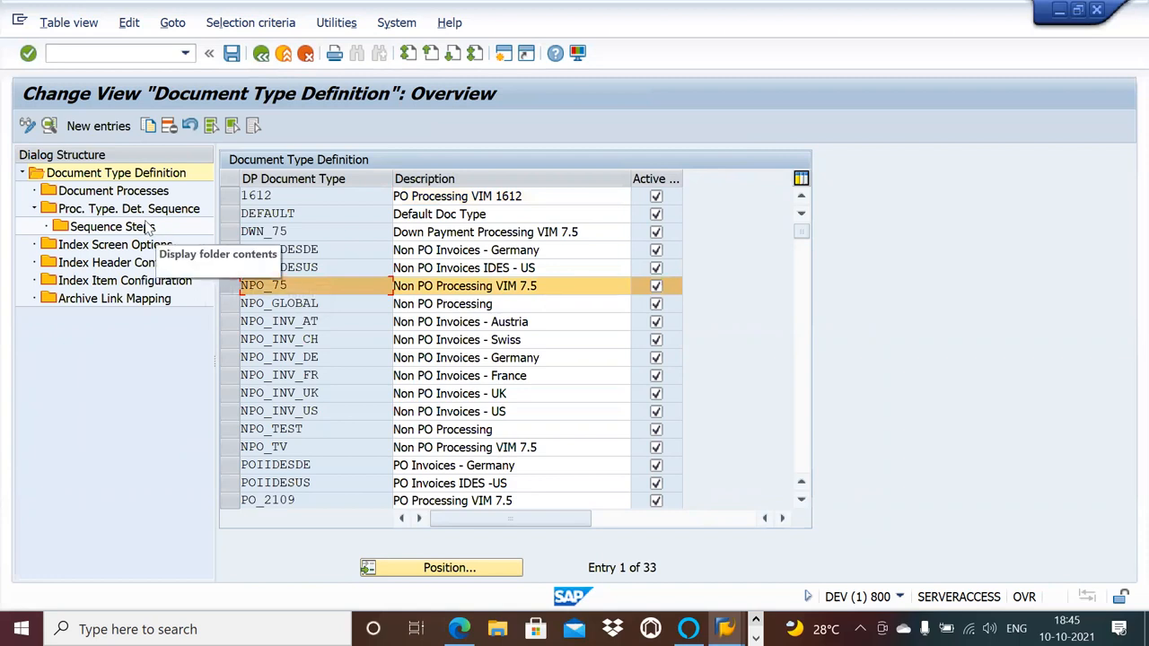
{"action": "double_click", "coordinate": [134, 194]}
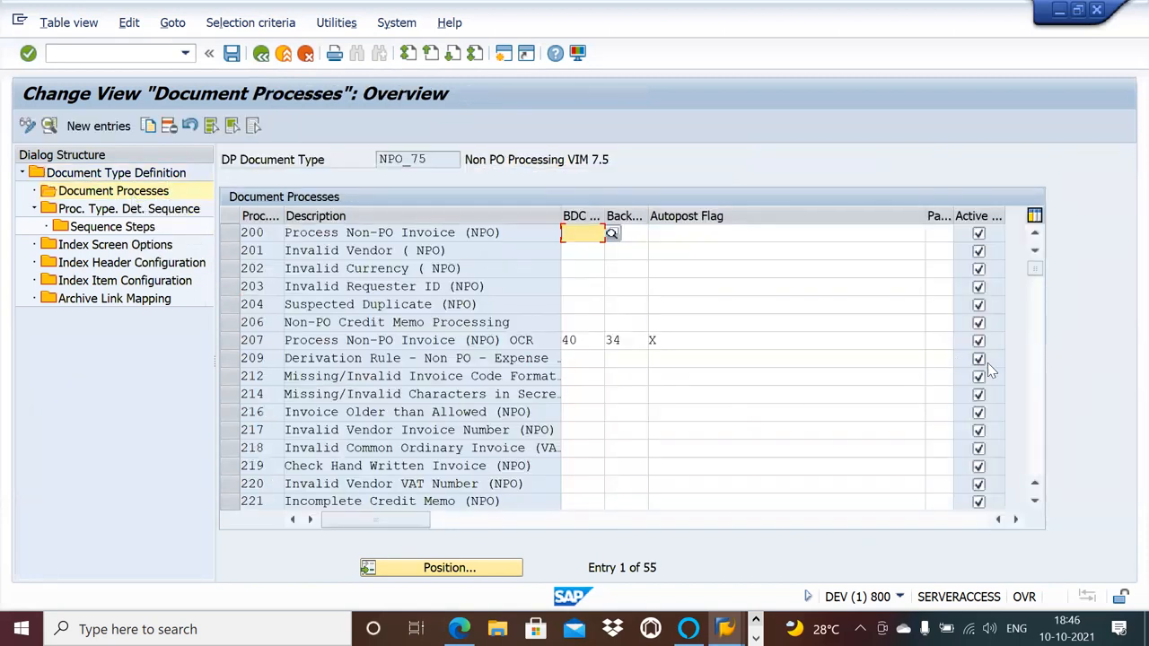
{"action": "left_click", "coordinate": [1036, 398]}
{"action": "left_click", "coordinate": [1035, 397]}
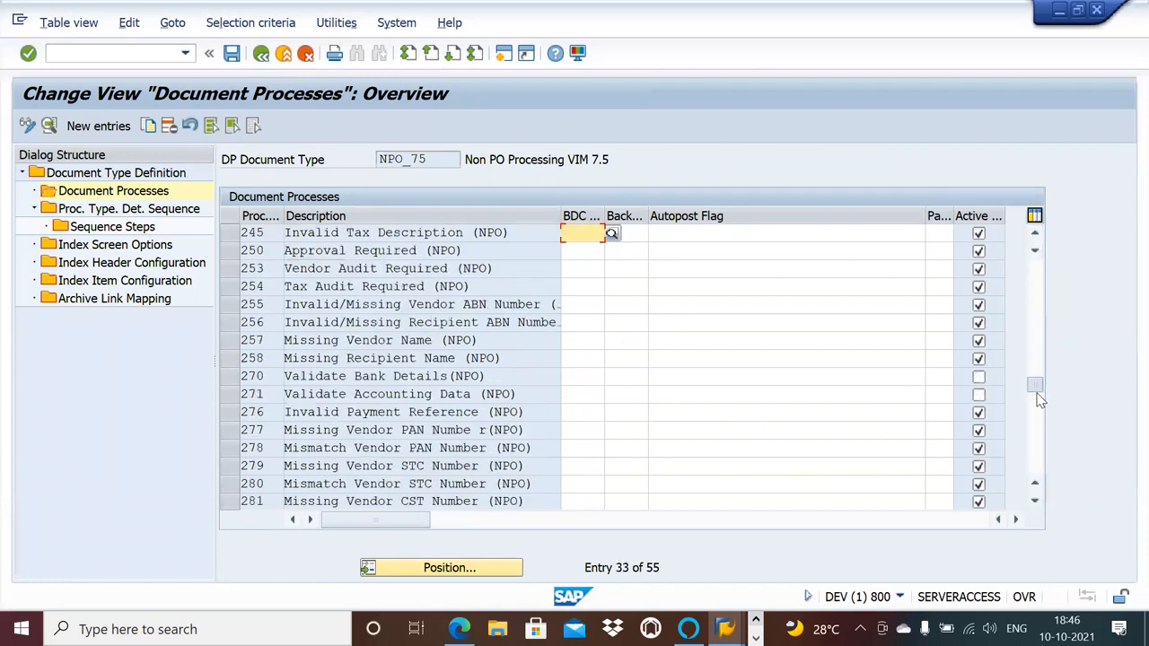
{"action": "key", "text": "ctrl+p"}
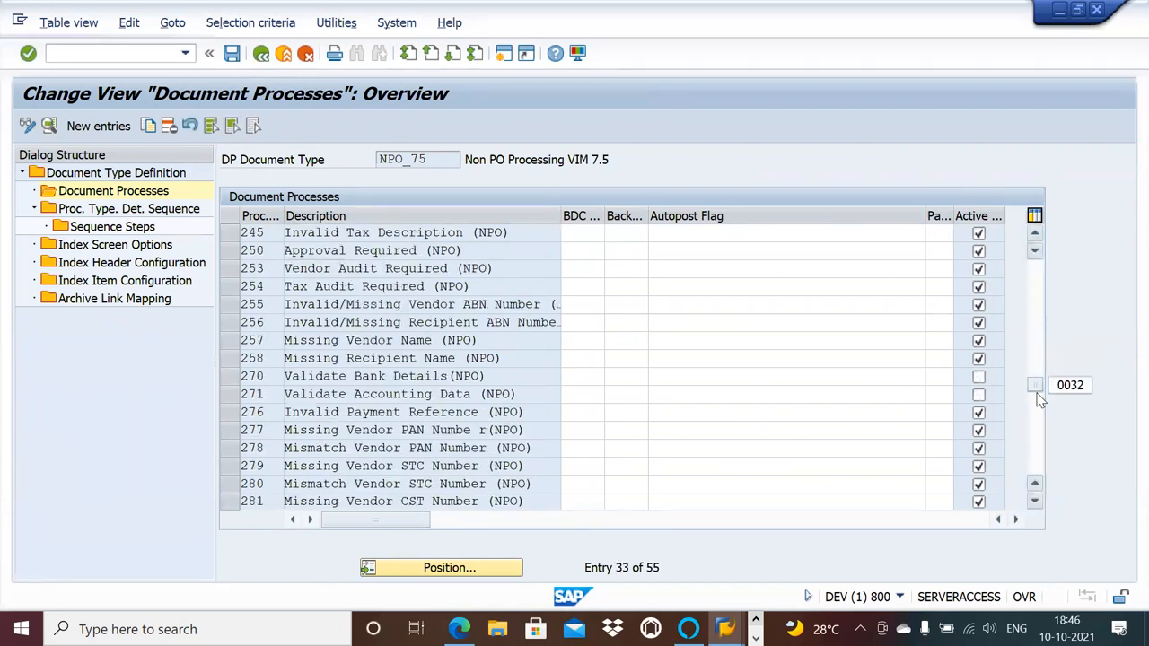
{"action": "key", "text": "ctrl+f"}
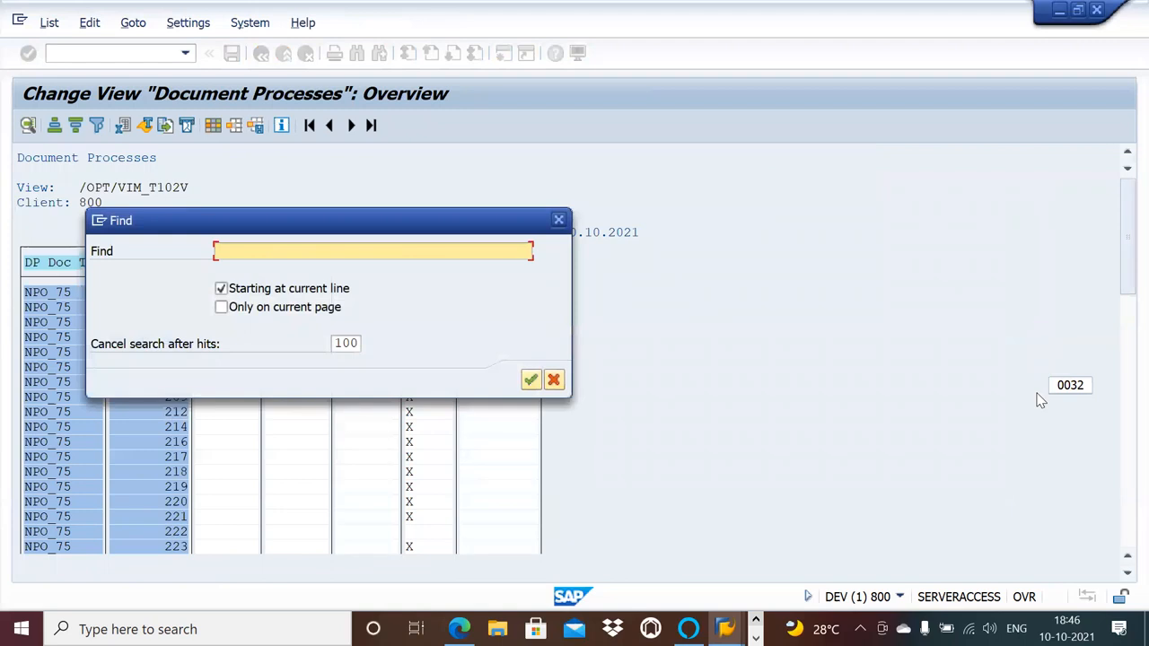
{"action": "left_click", "coordinate": [560, 218]}
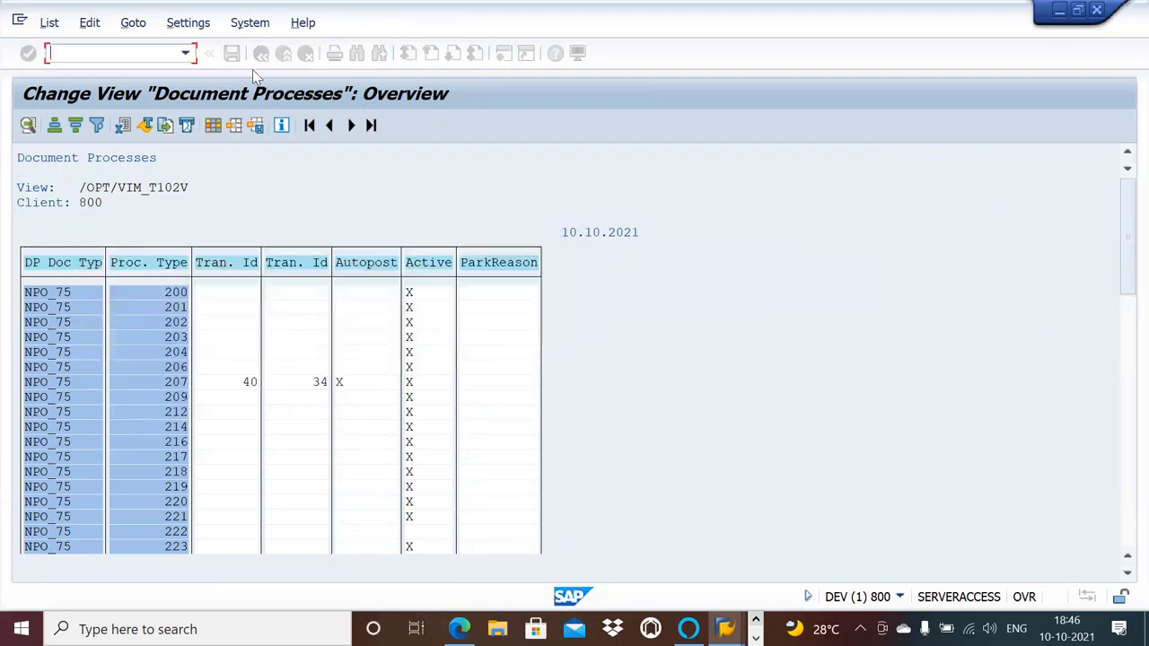
{"action": "left_click", "coordinate": [260, 54]}
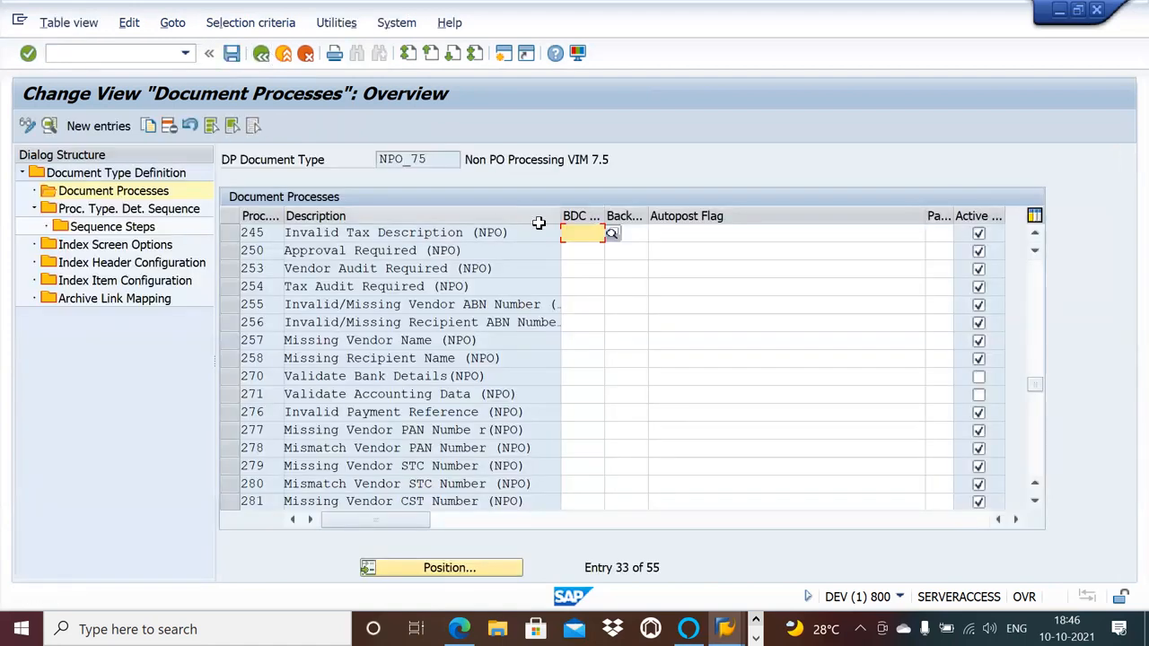
Locate process type 250 in NPO_75's document processes and highlight its description, Approval Required (NPO).
{"action": "left_click", "coordinate": [1041, 412]}
{"action": "left_click", "coordinate": [1041, 412]}
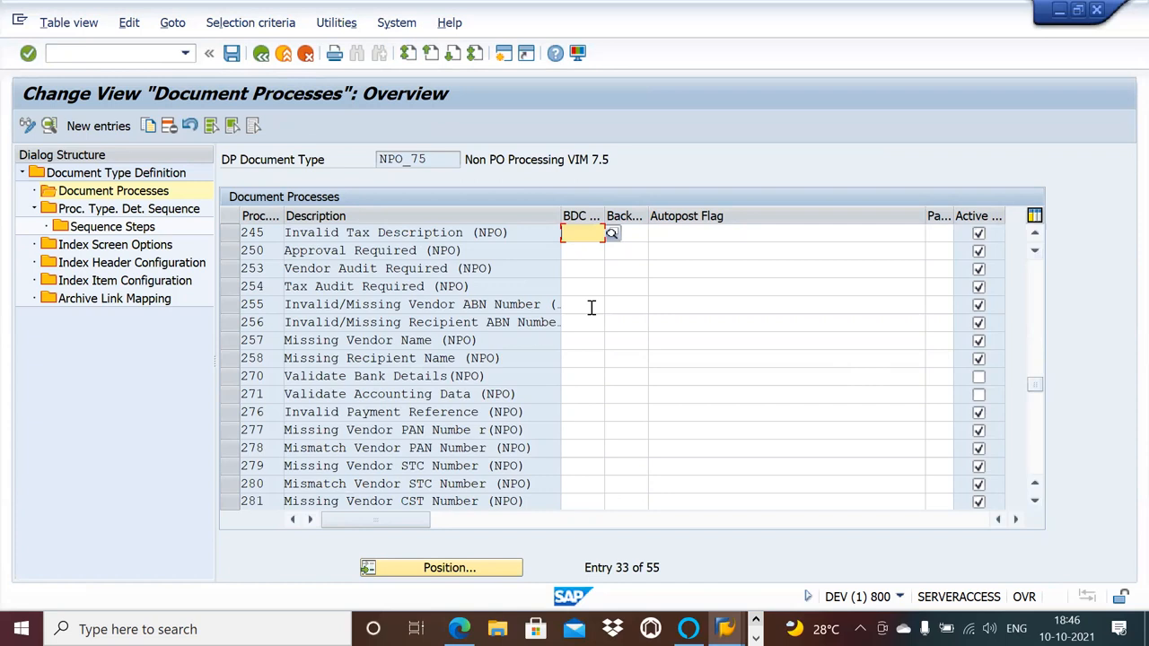
{"action": "left_click", "coordinate": [232, 250]}
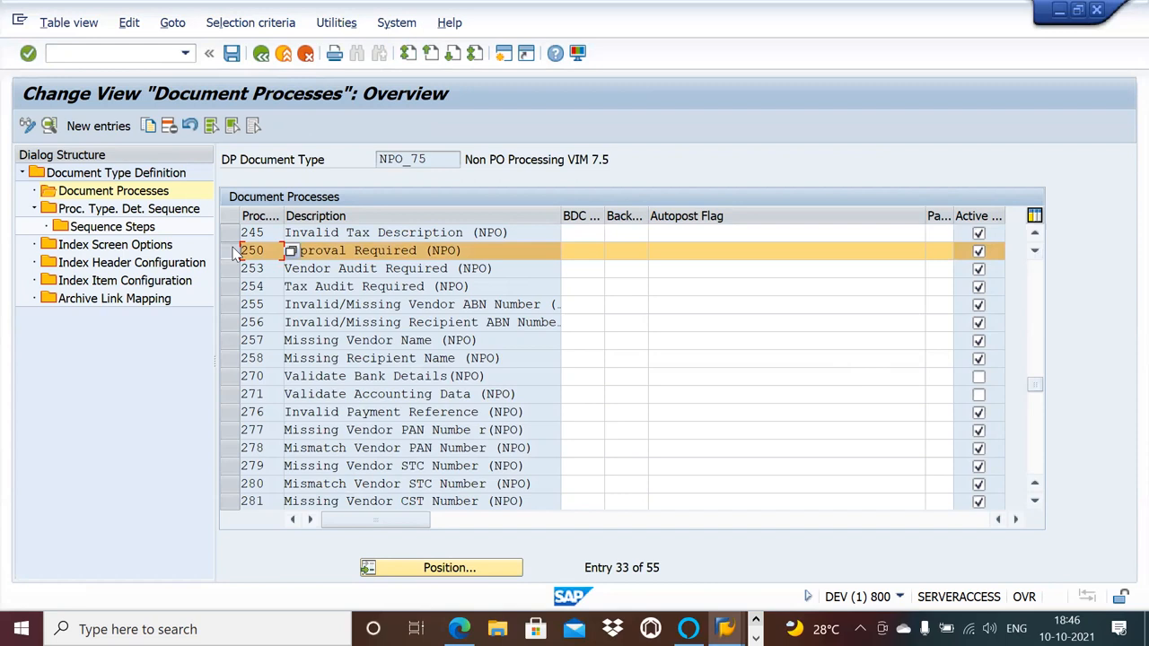
{"action": "left_click", "coordinate": [472, 251]}
{"action": "left_click_drag", "start_coordinate": [472, 251], "coordinate": [275, 235]}
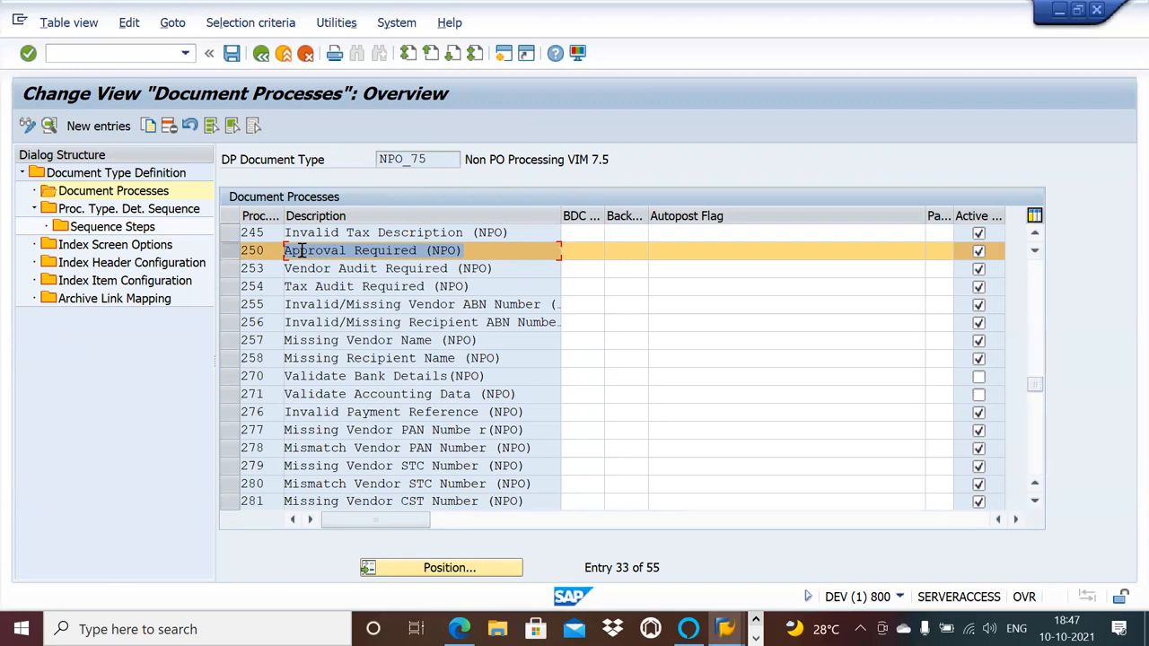
Switch to the OneNote notebook, check the NPO Parking workflow page and open the NPO workflow page.
{"action": "key", "text": "alt+Tab"}
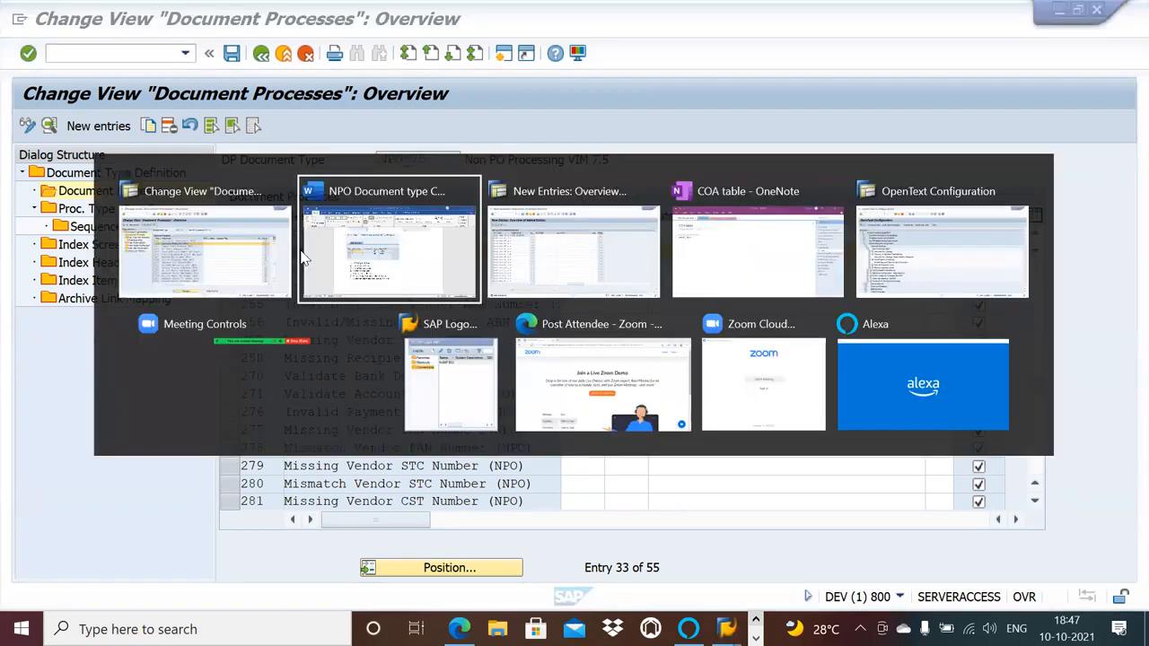
{"action": "key", "text": "alt+Tab"}
{"action": "key", "text": "alt+Tab"}
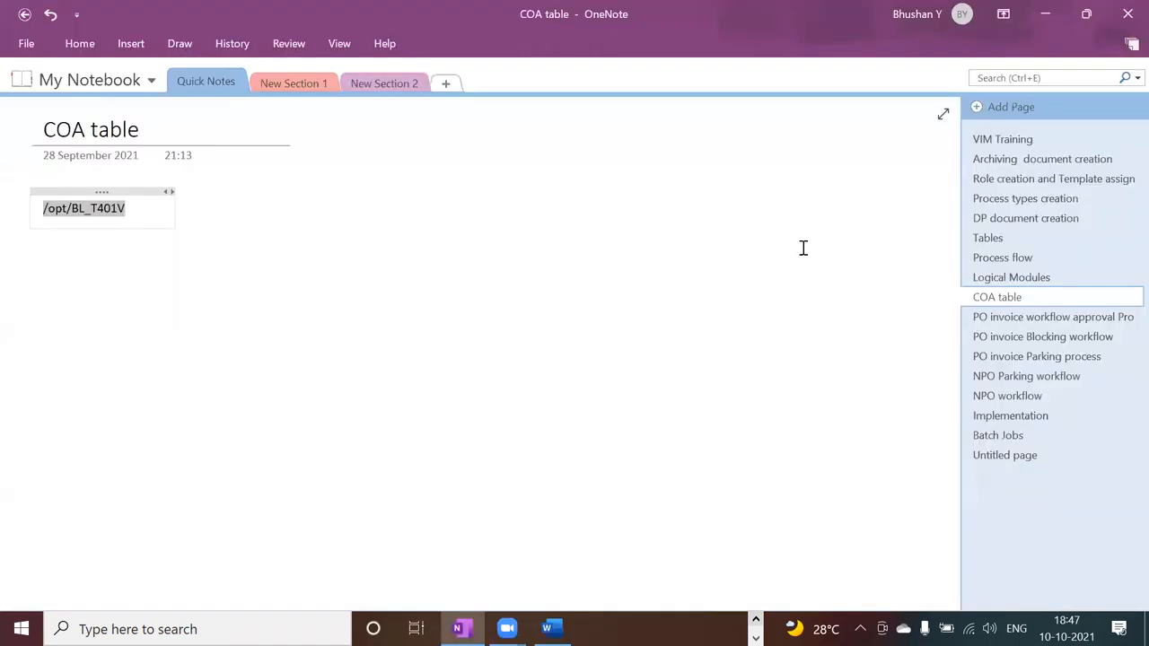
{"action": "left_click", "coordinate": [1056, 359]}
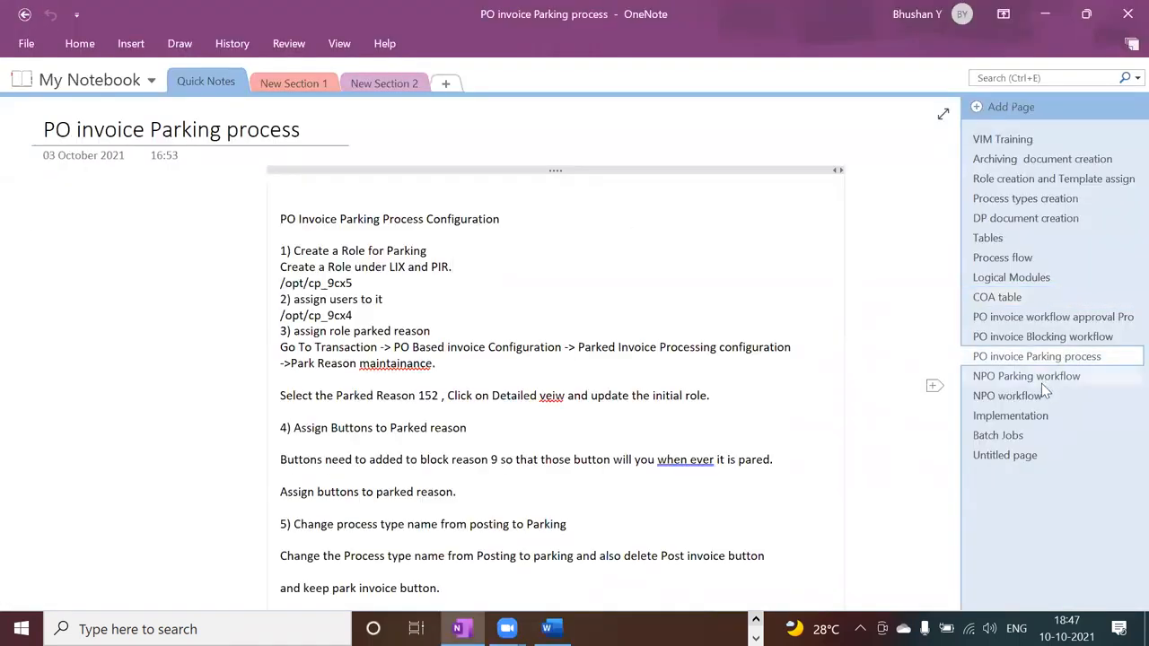
{"action": "left_click", "coordinate": [1041, 381]}
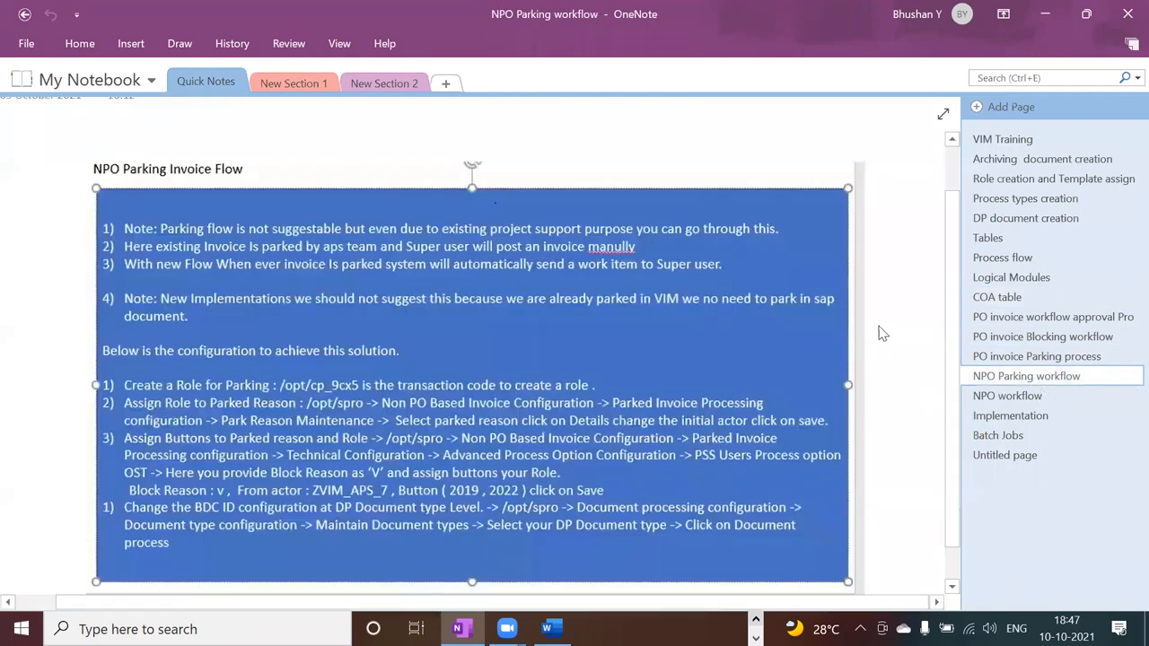
{"action": "left_click", "coordinate": [978, 396]}
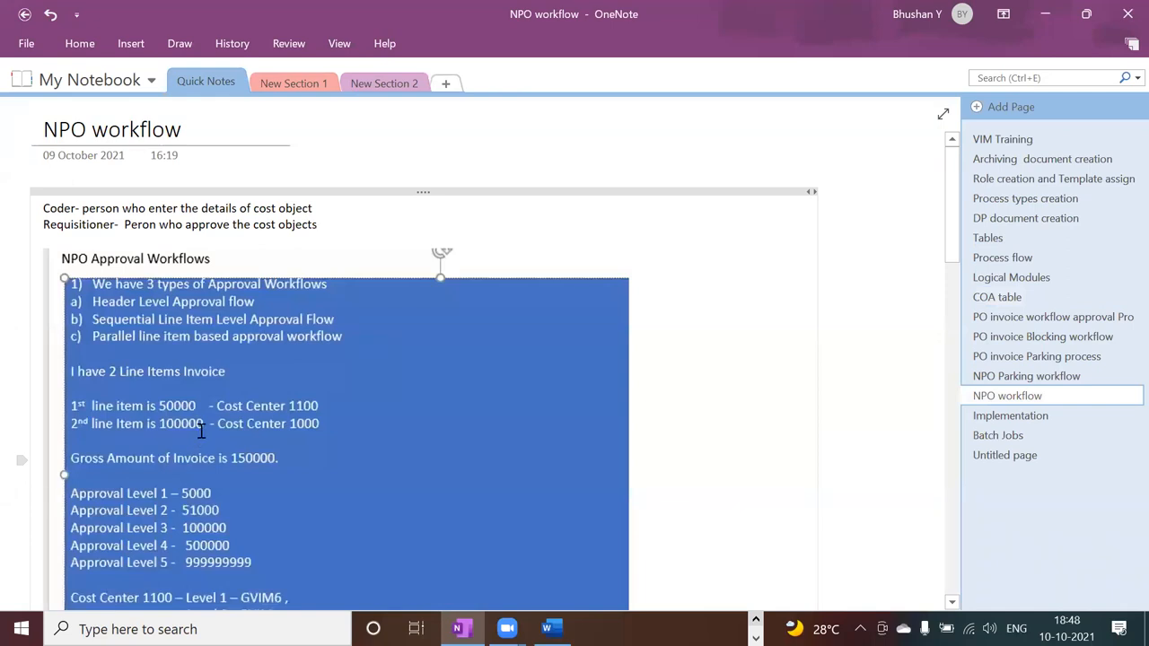
Review the NPO workflow notes on approval flow types, the two-line-item invoice example, approval levels and cost center approvers.
{"action": "left_click", "coordinate": [255, 457]}
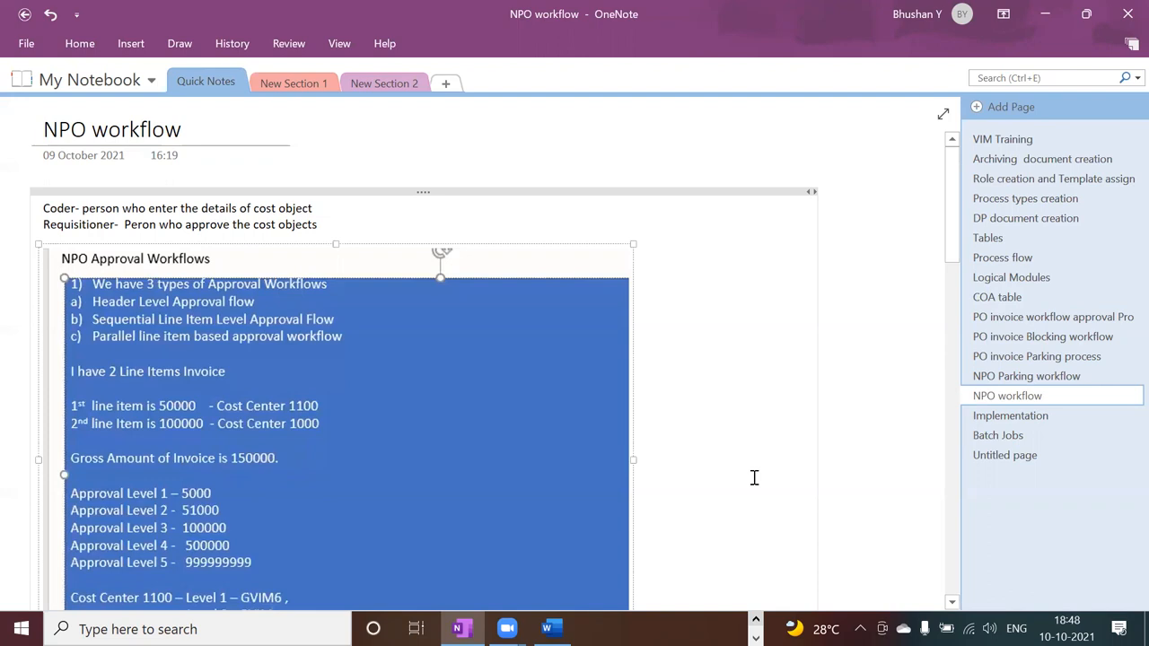
{"action": "left_click", "coordinate": [953, 603]}
{"action": "left_click", "coordinate": [953, 603]}
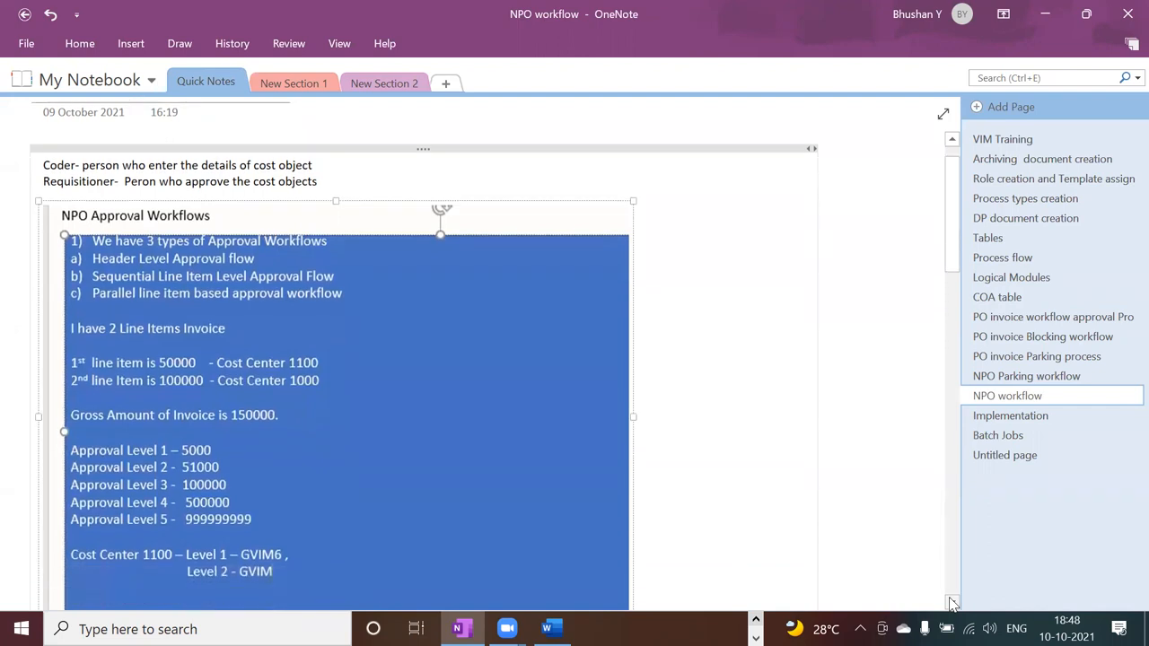
{"action": "left_click", "coordinate": [954, 603]}
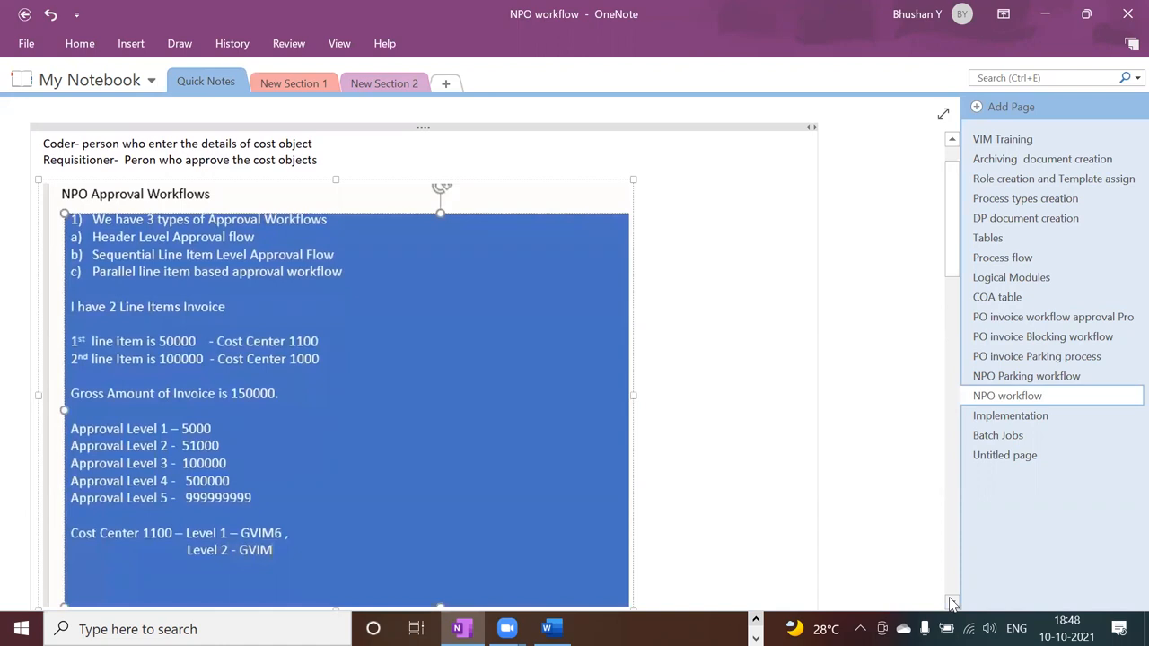
{"action": "left_click_drag", "start_coordinate": [953, 603], "coordinate": [954, 603]}
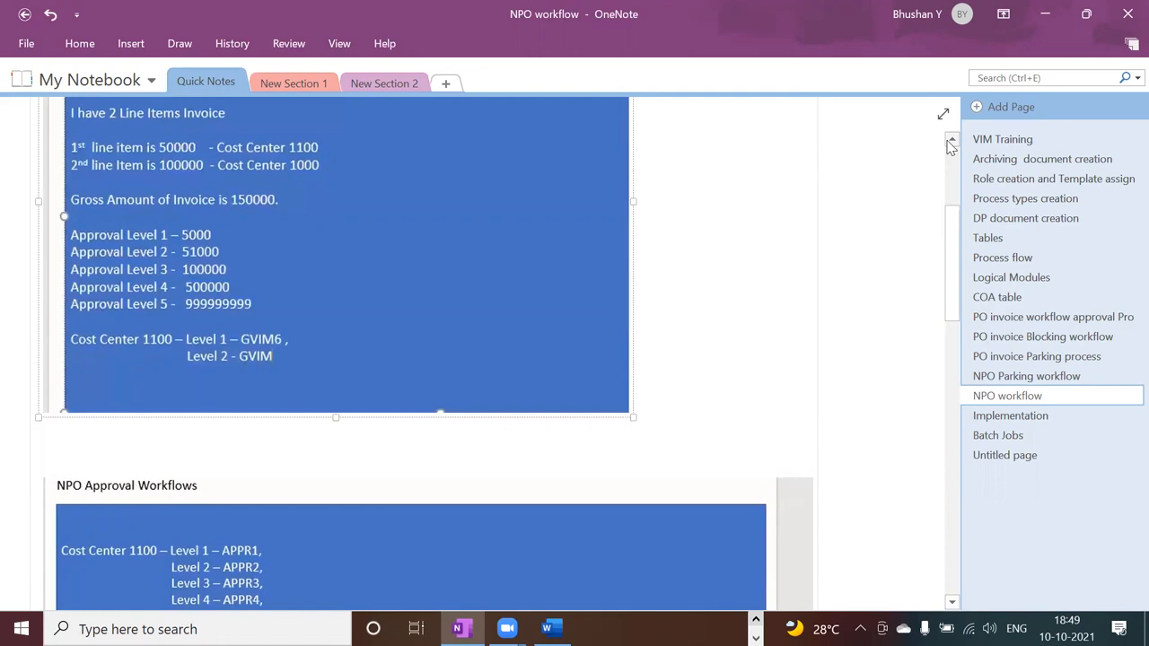
{"action": "left_click_drag", "start_coordinate": [950, 144], "coordinate": [950, 144]}
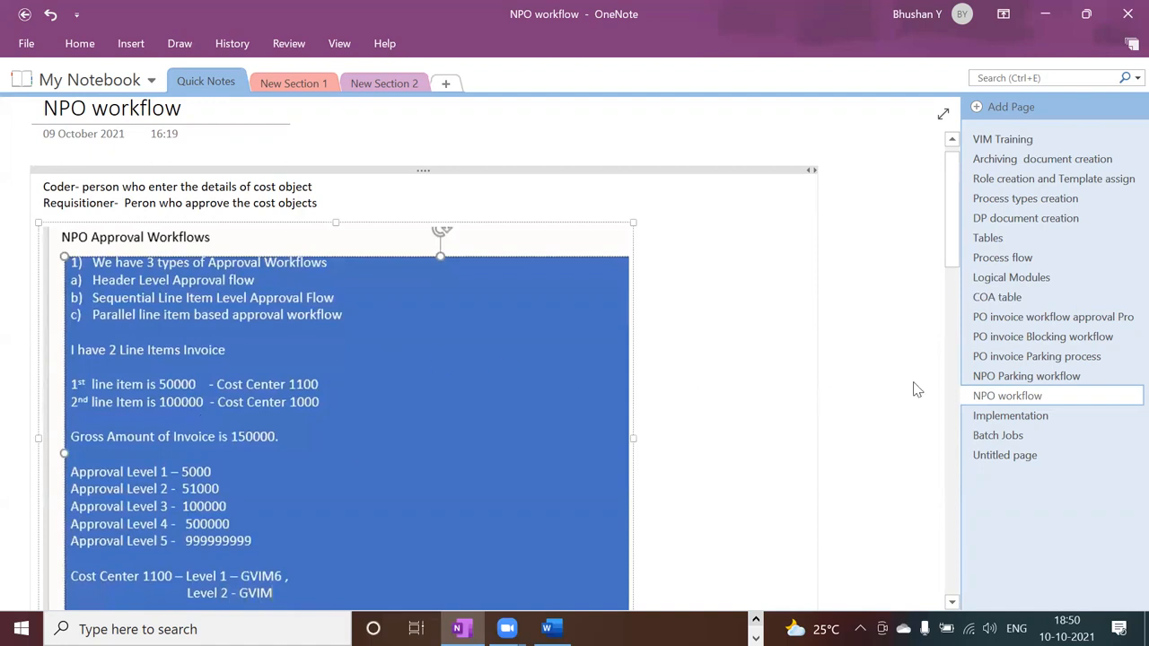
Review the NPO workflow page from the approval flow types through the approver levels for cost centers 1100 and 1000.
{"action": "left_click", "coordinate": [951, 142]}
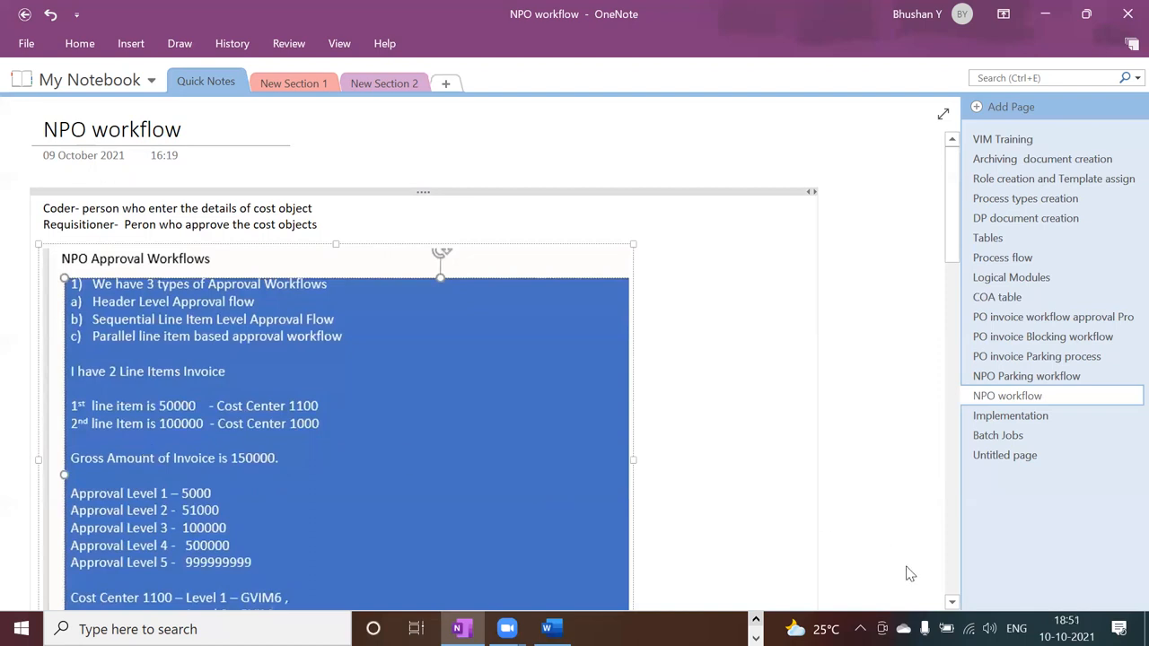
{"action": "left_click", "coordinate": [952, 602]}
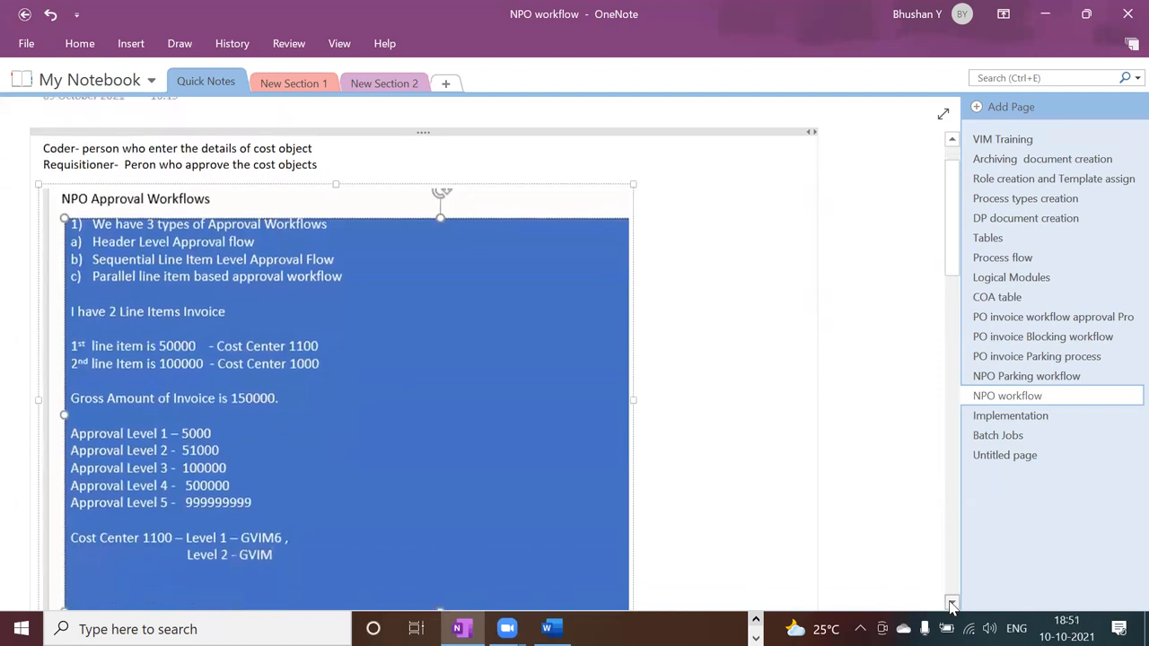
{"action": "left_click", "coordinate": [953, 604]}
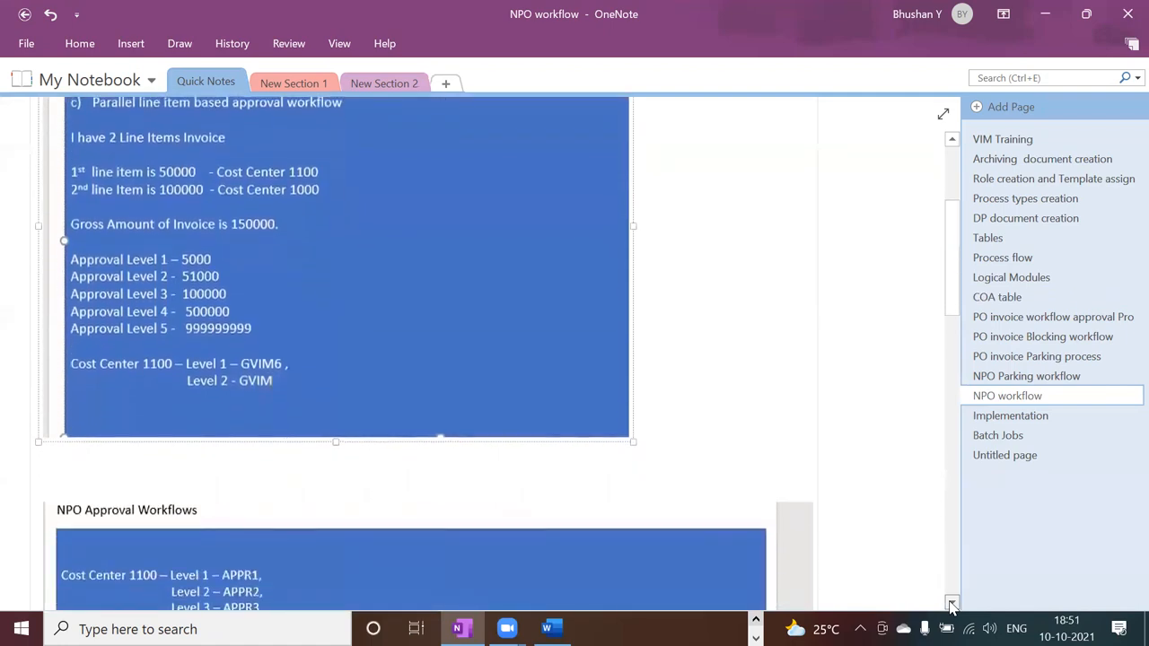
{"action": "left_click", "coordinate": [953, 604]}
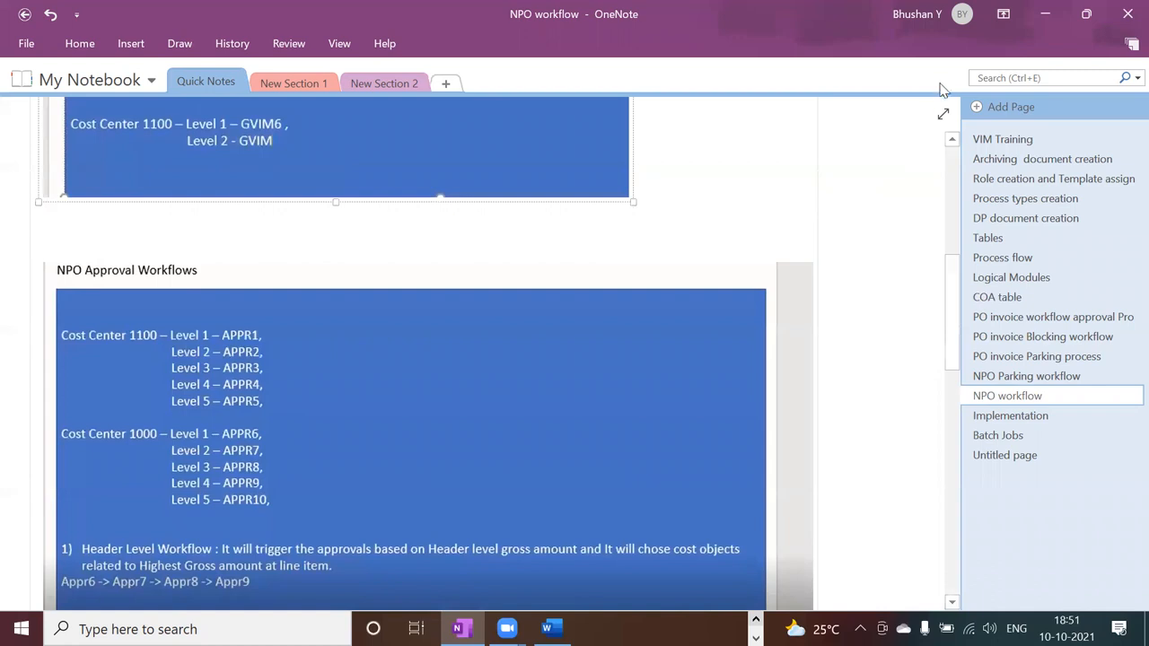
{"action": "left_click", "coordinate": [952, 141]}
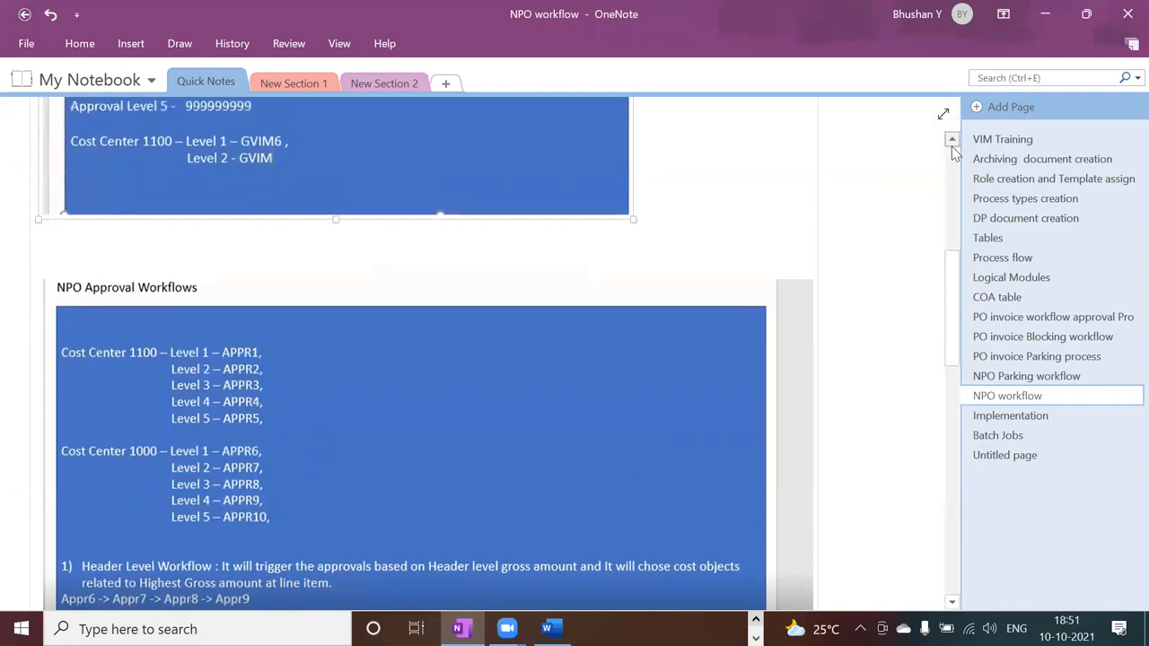
{"action": "left_click", "coordinate": [952, 146]}
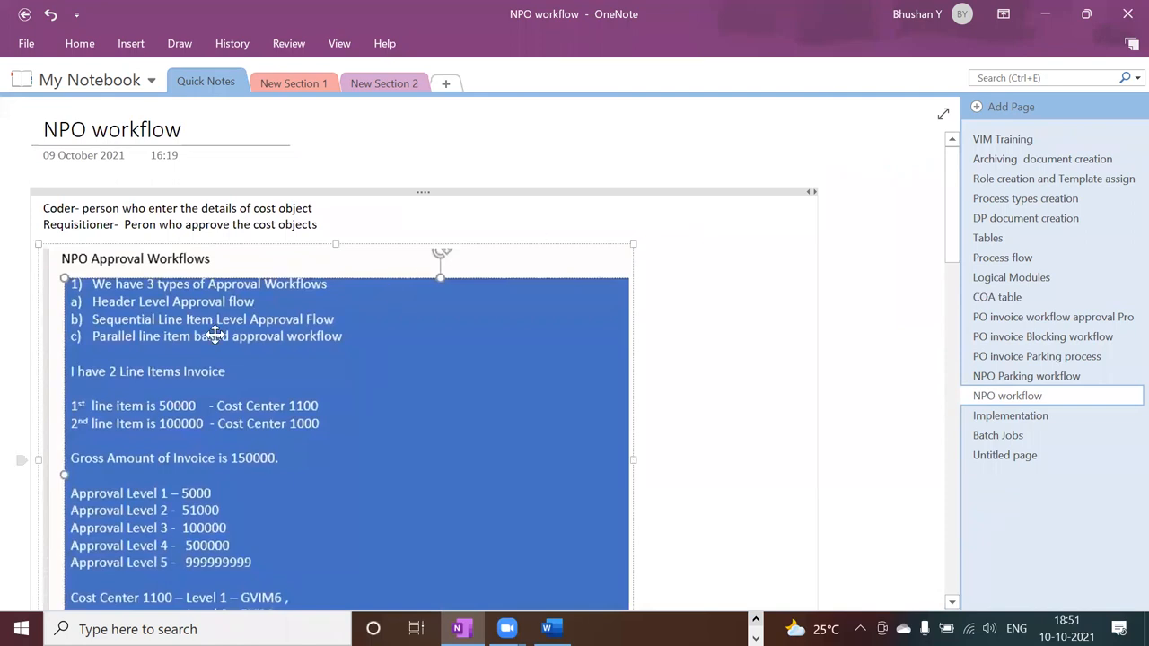
Switch to the Word document NPO Document type Configuration End to End and review the configuration outline at its beginning.
{"action": "key", "text": "alt+Tab"}
{"action": "key", "text": "alt+Tab"}
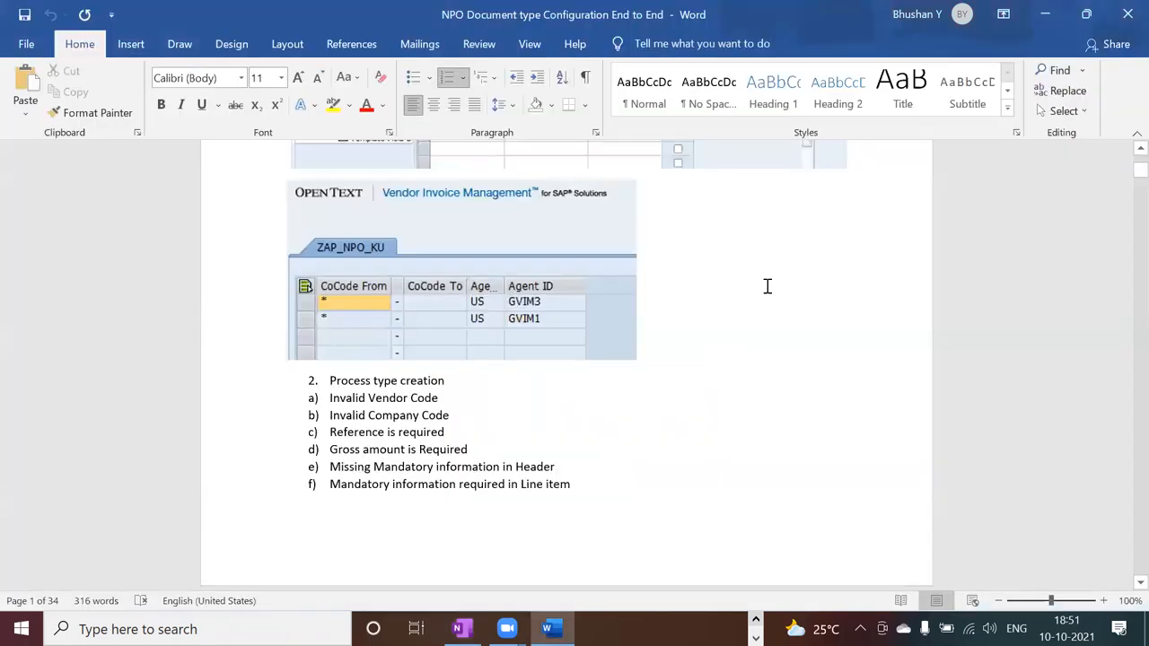
{"action": "scroll", "coordinate": [1122, 158], "scroll_direction": "up", "scroll_amount": 2}
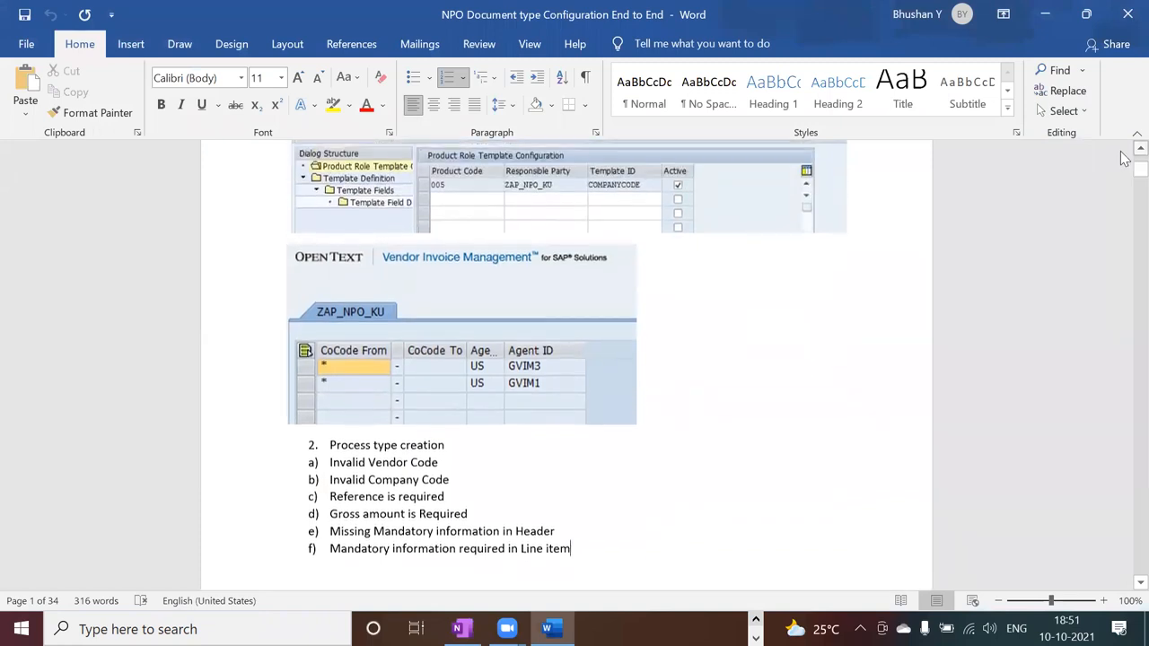
{"action": "scroll", "coordinate": [1125, 158], "scroll_direction": "up", "scroll_amount": 4}
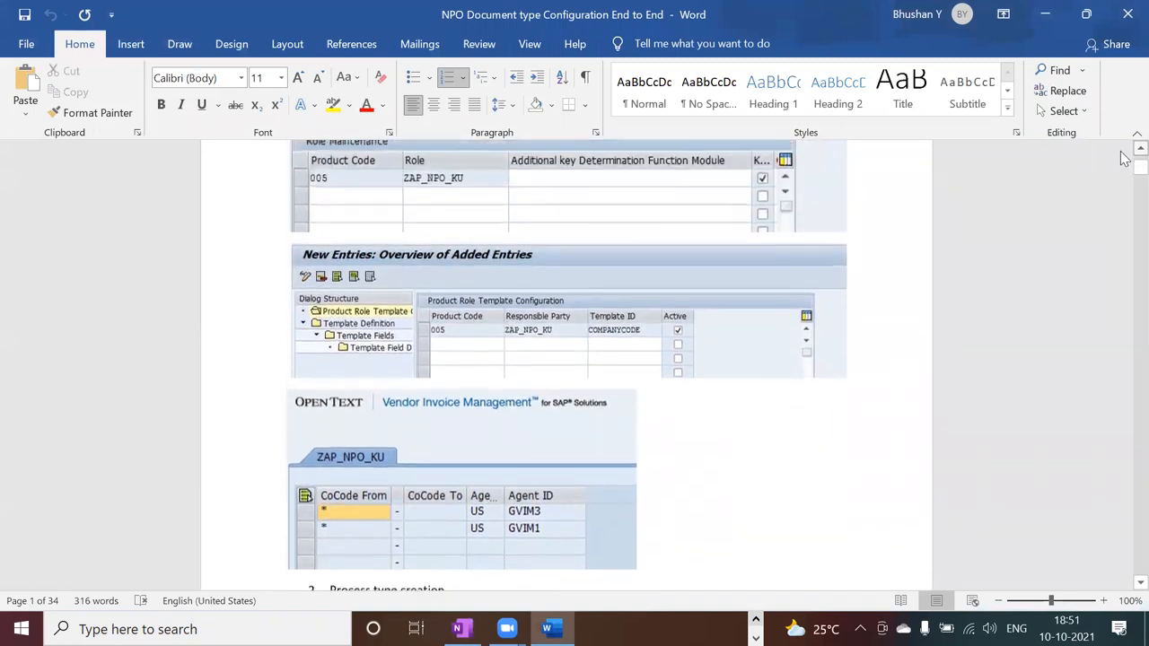
{"action": "scroll", "coordinate": [1125, 158], "scroll_direction": "up", "scroll_amount": 8}
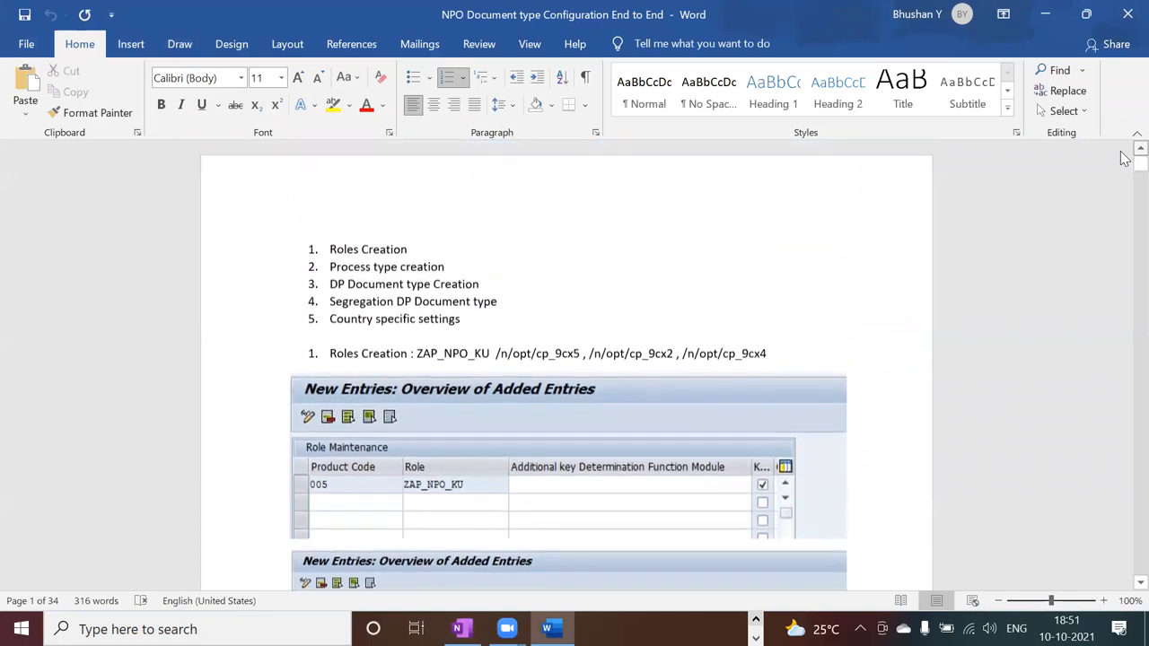
{"action": "left_click", "coordinate": [695, 284]}
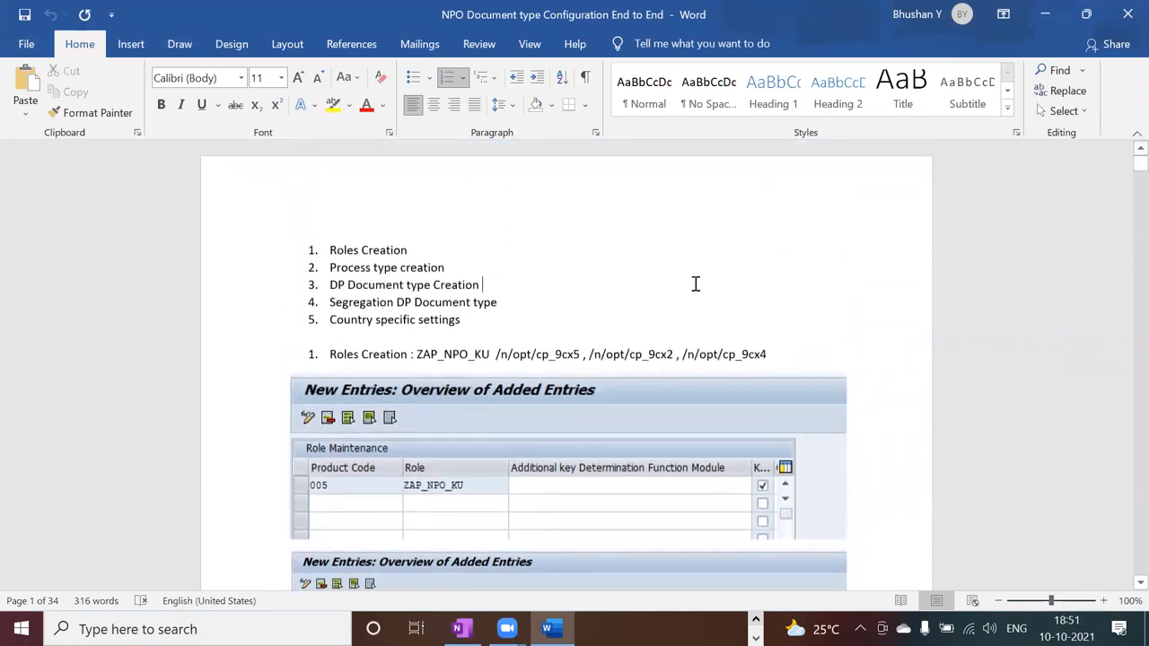
Switch to SAP, return from NPO_75's document processes to the document type definitions and close the disconnected session.
{"action": "key", "text": "alt+Tab"}
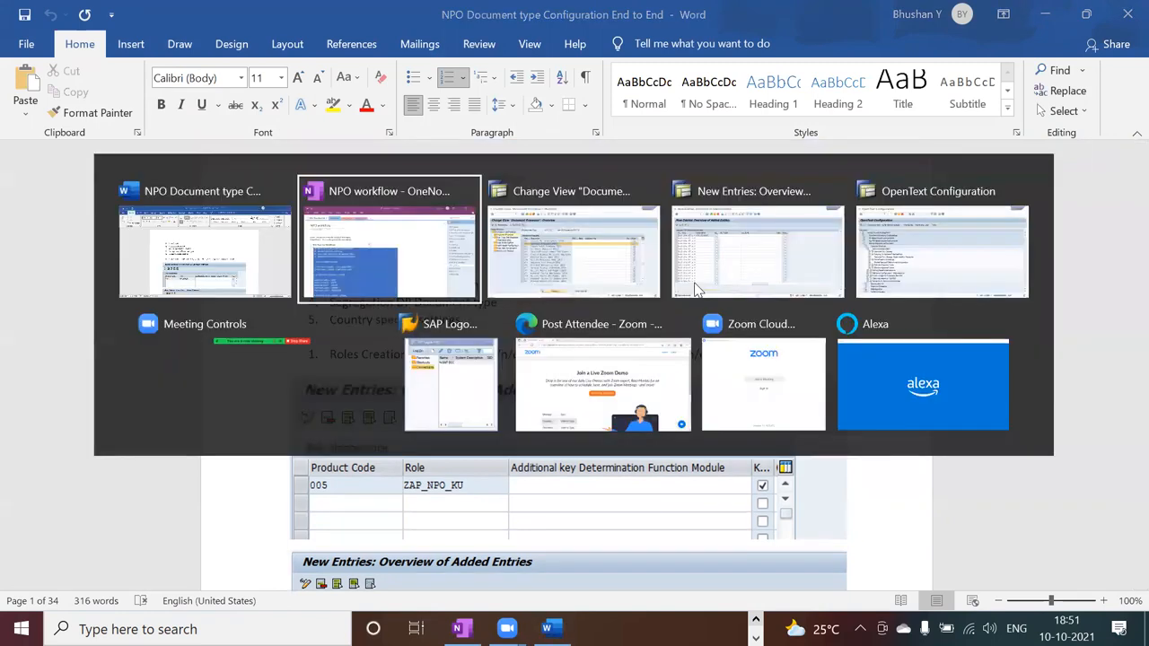
{"action": "key", "text": "alt+Tab"}
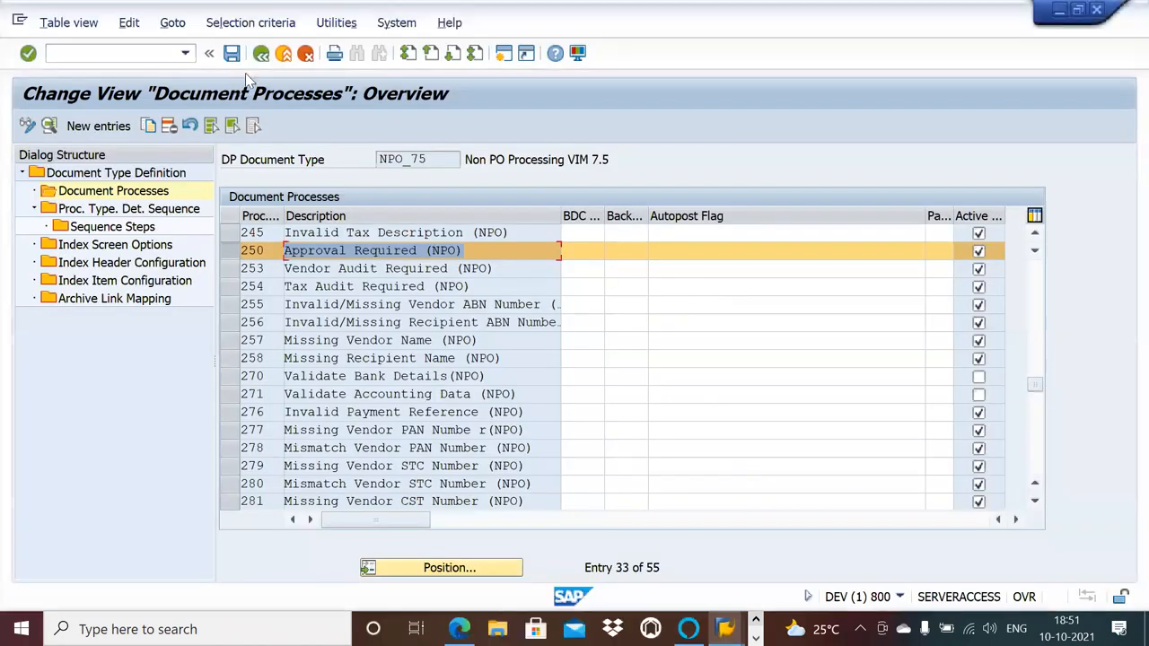
{"action": "left_click", "coordinate": [260, 53]}
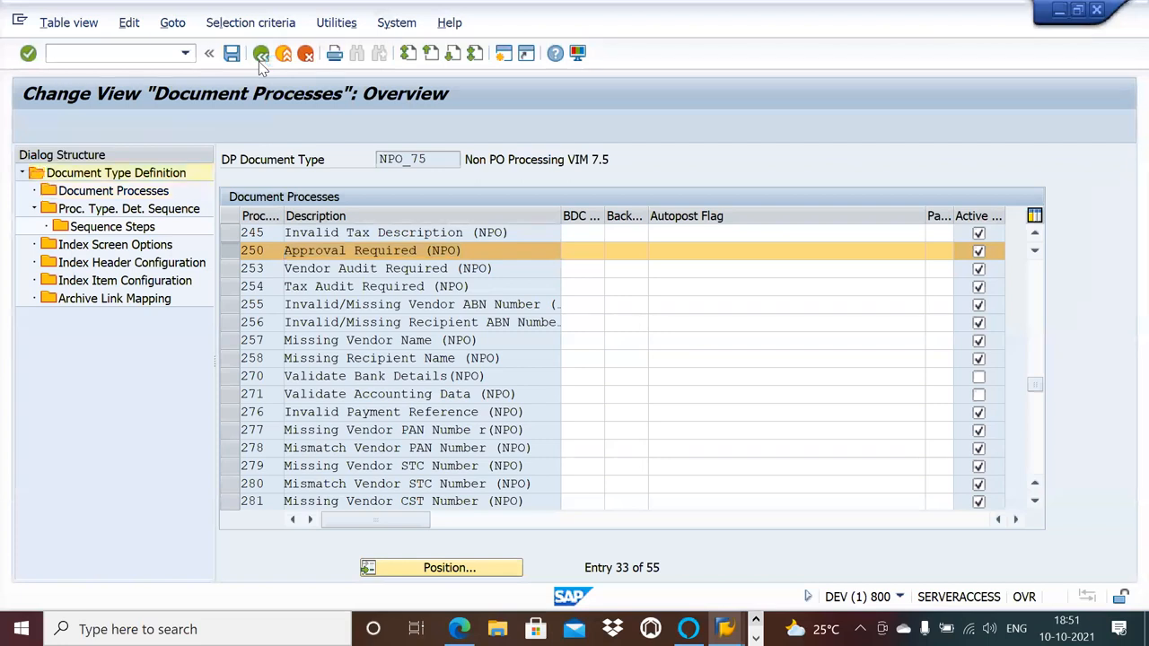
{"action": "left_click", "coordinate": [260, 60]}
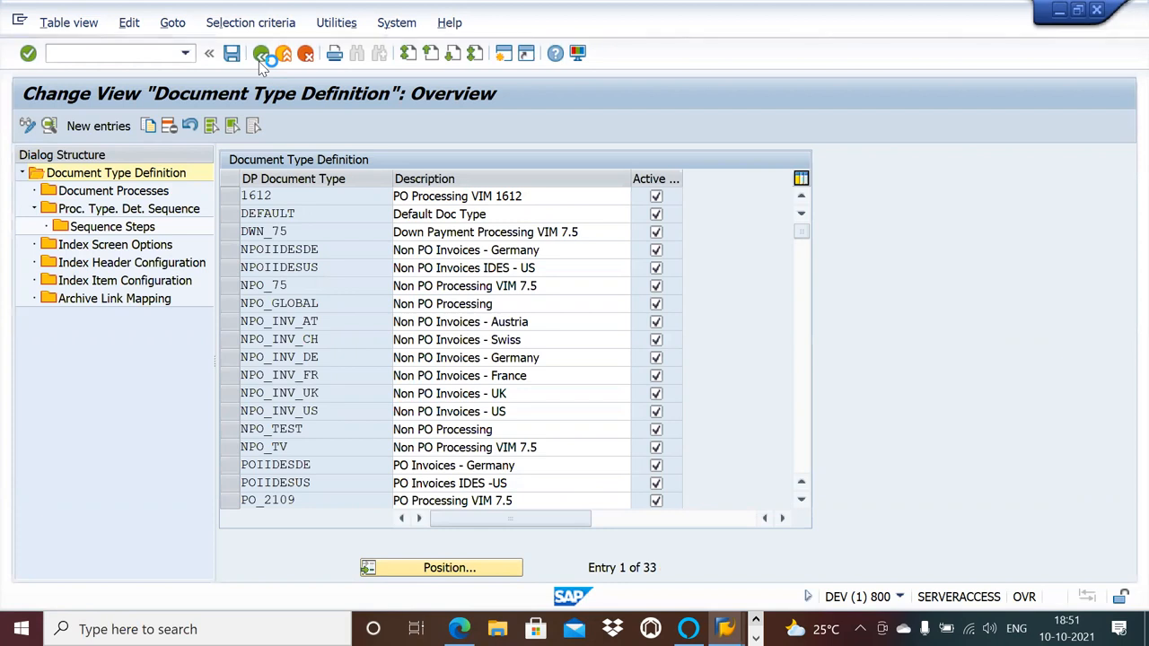
{"action": "left_click", "coordinate": [1101, 13]}
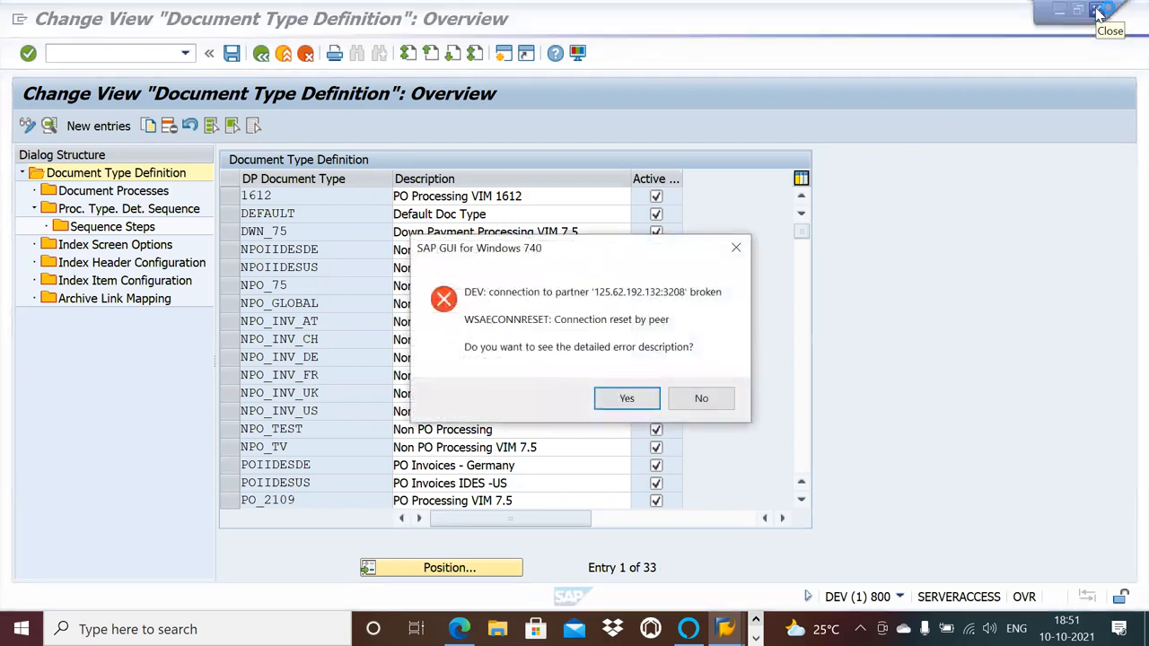
{"action": "left_click", "coordinate": [628, 399]}
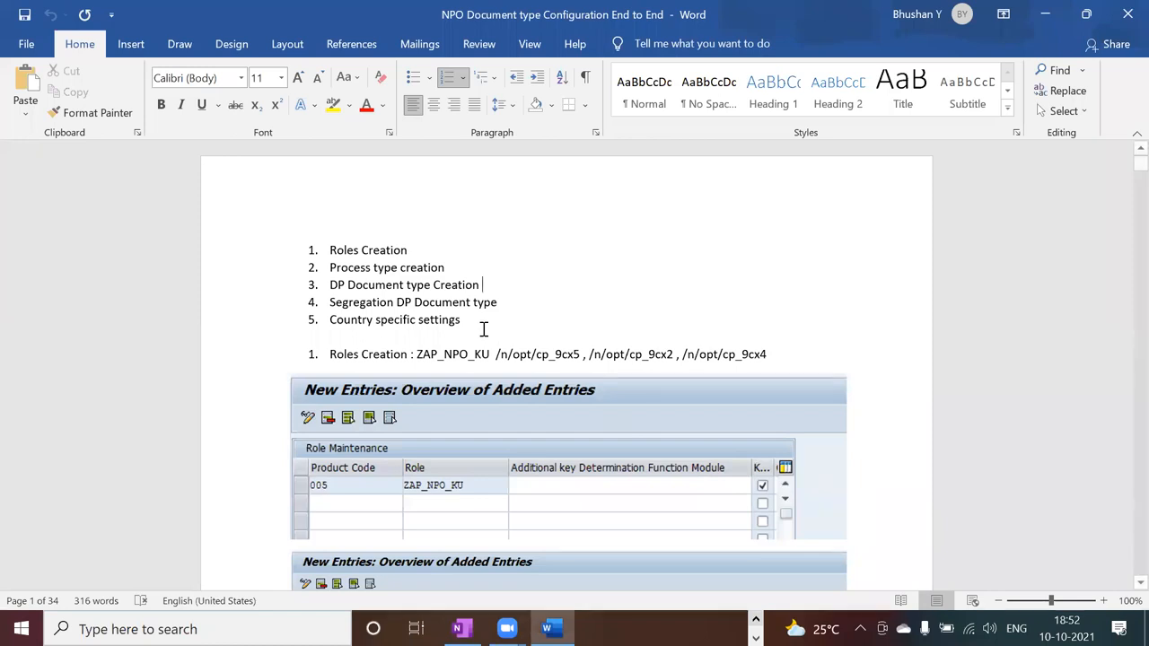
Bring up the SAP Logon 740 window with the list of available connections.
{"action": "key", "text": "alt+Tab"}
{"action": "key", "text": "alt+Tab"}
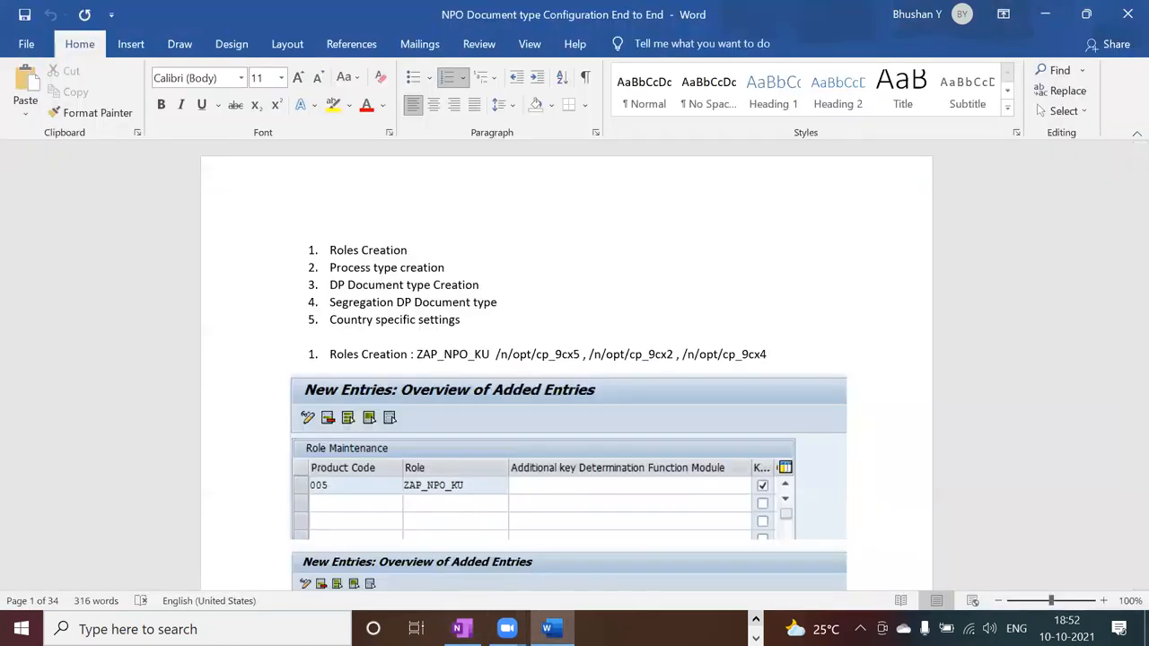
{"action": "left_click", "coordinate": [756, 620]}
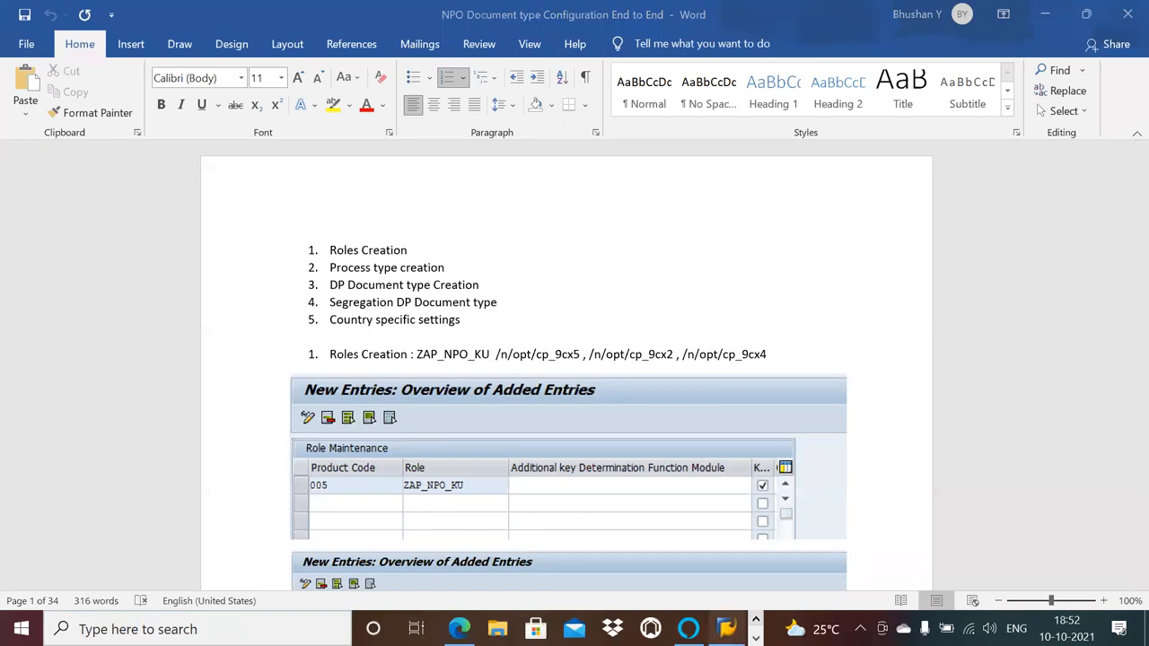
{"action": "mouse_move", "coordinate": [727, 628]}
{"action": "left_click", "coordinate": [732, 589]}
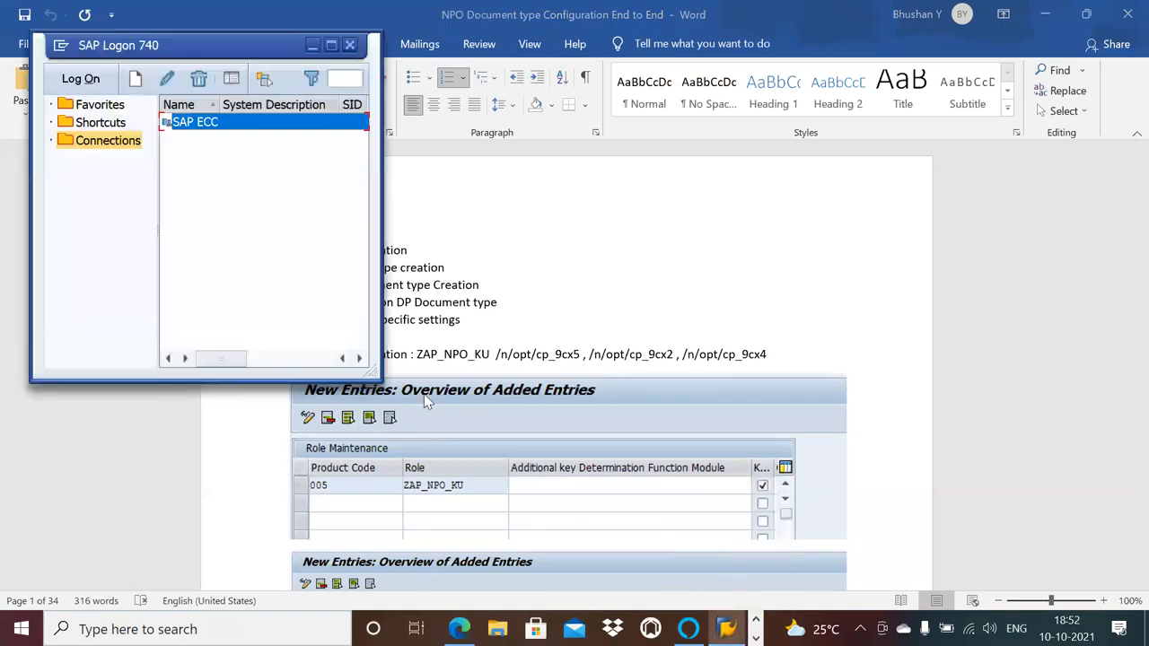
Log on to the SAP ECC connection with the remembered user and the account password, ending any other logons.
{"action": "double_click", "coordinate": [193, 123]}
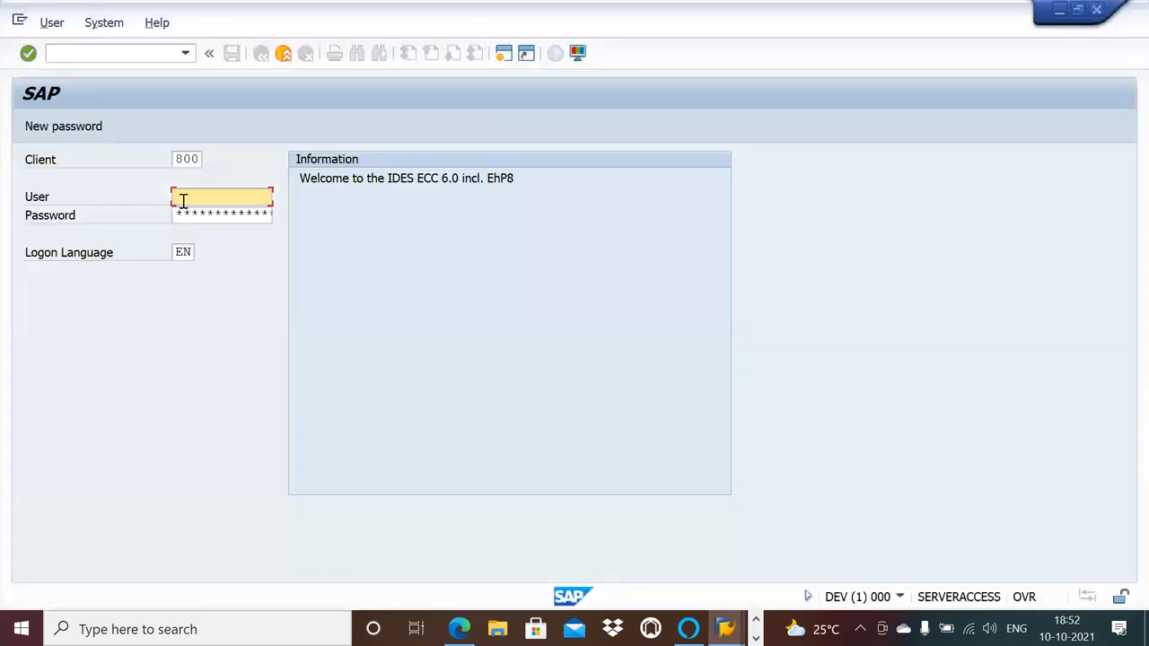
{"action": "left_click", "coordinate": [182, 198]}
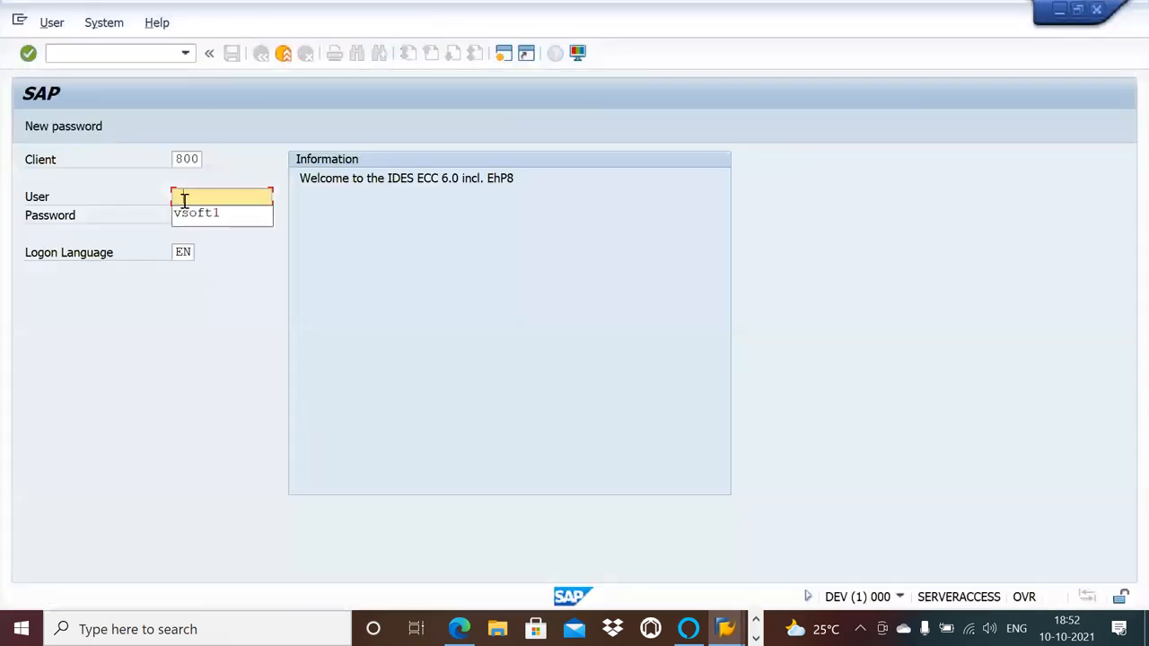
{"action": "left_click", "coordinate": [185, 216]}
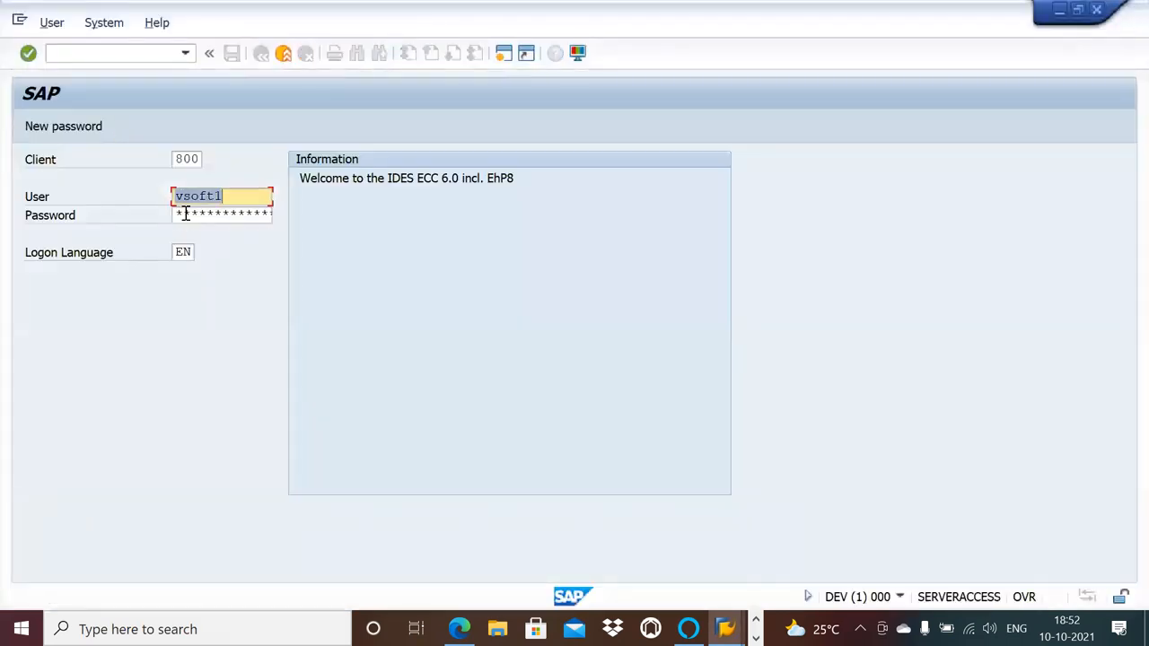
{"action": "left_click", "coordinate": [185, 214]}
{"action": "type", "text": "******"}
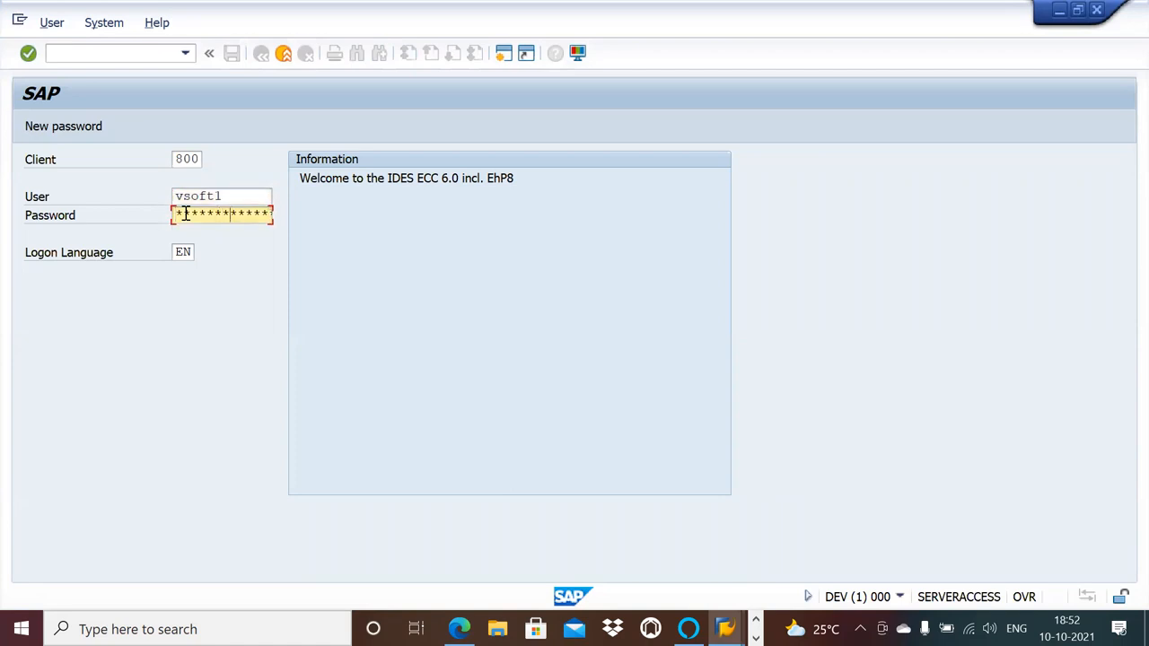
{"action": "key", "text": "Return"}
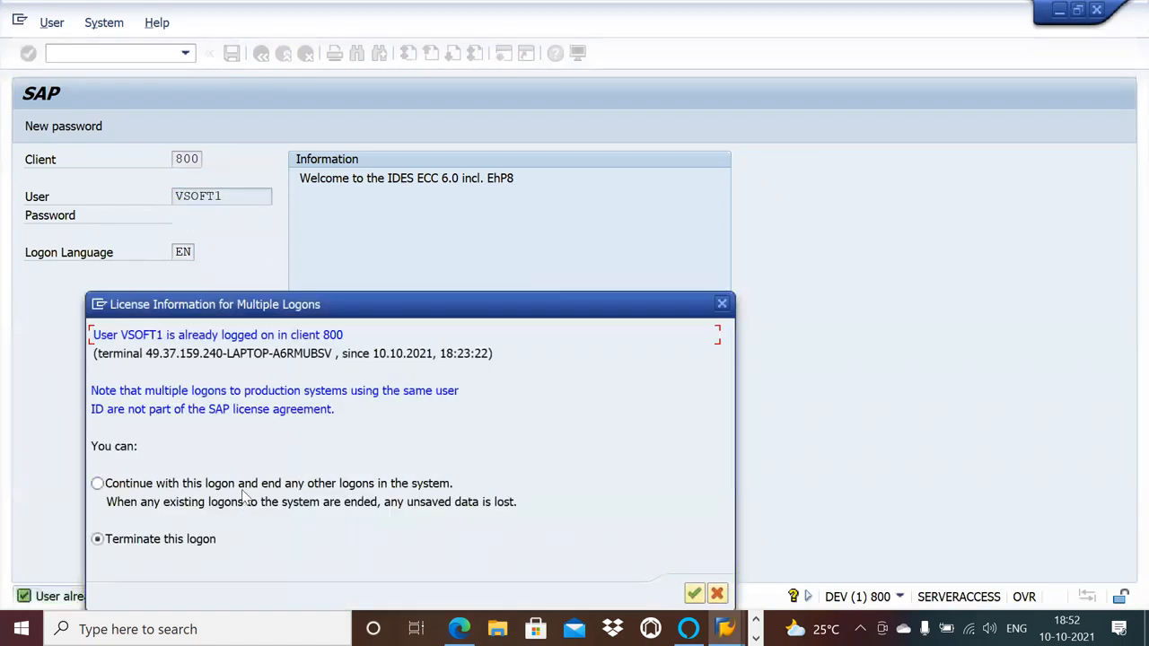
{"action": "key", "text": "Return"}
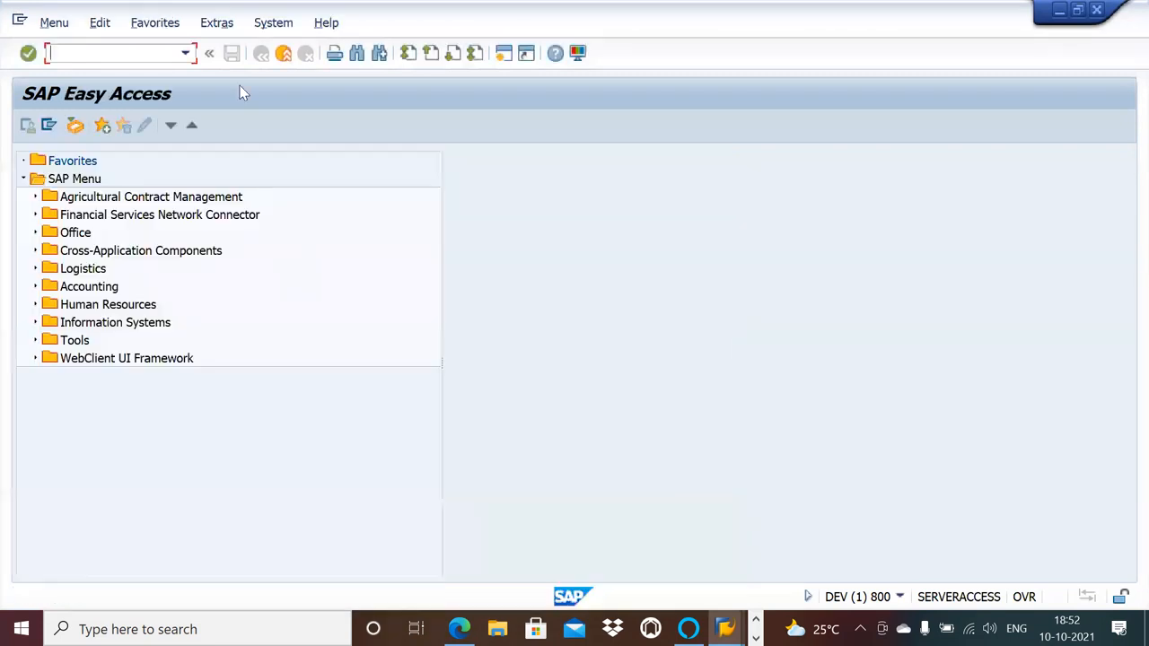
Run transaction /n/opt/vim and open Role Maintenance (/OPT/CP_9CX5) among the roles transactions.
{"action": "left_click", "coordinate": [187, 55]}
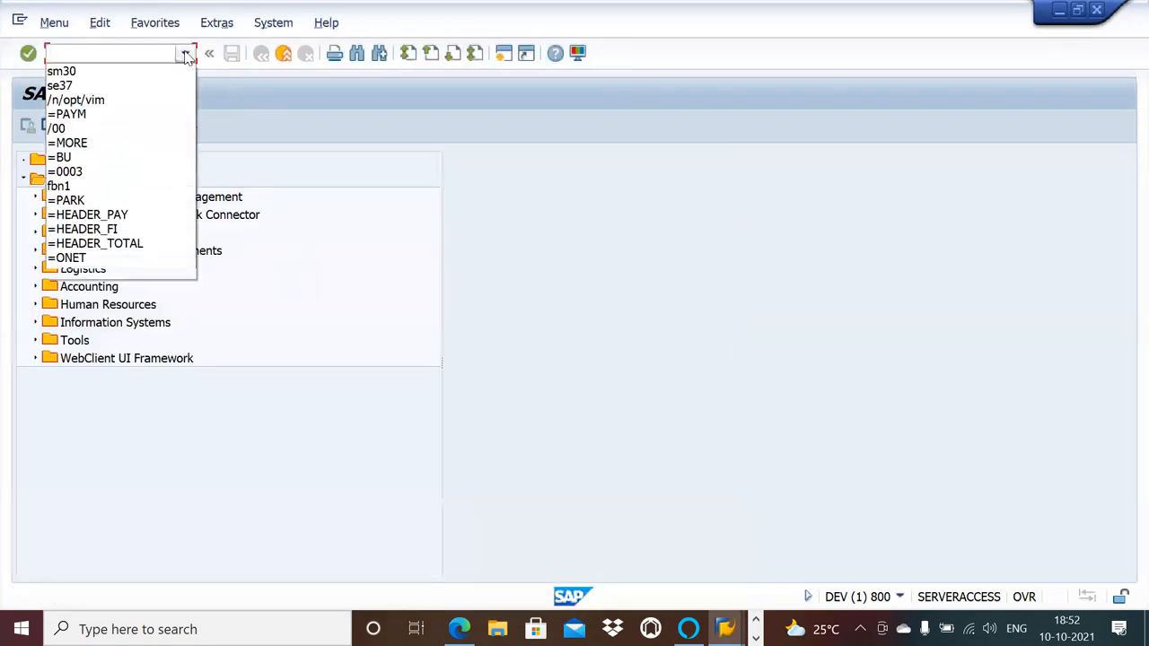
{"action": "left_click", "coordinate": [136, 105]}
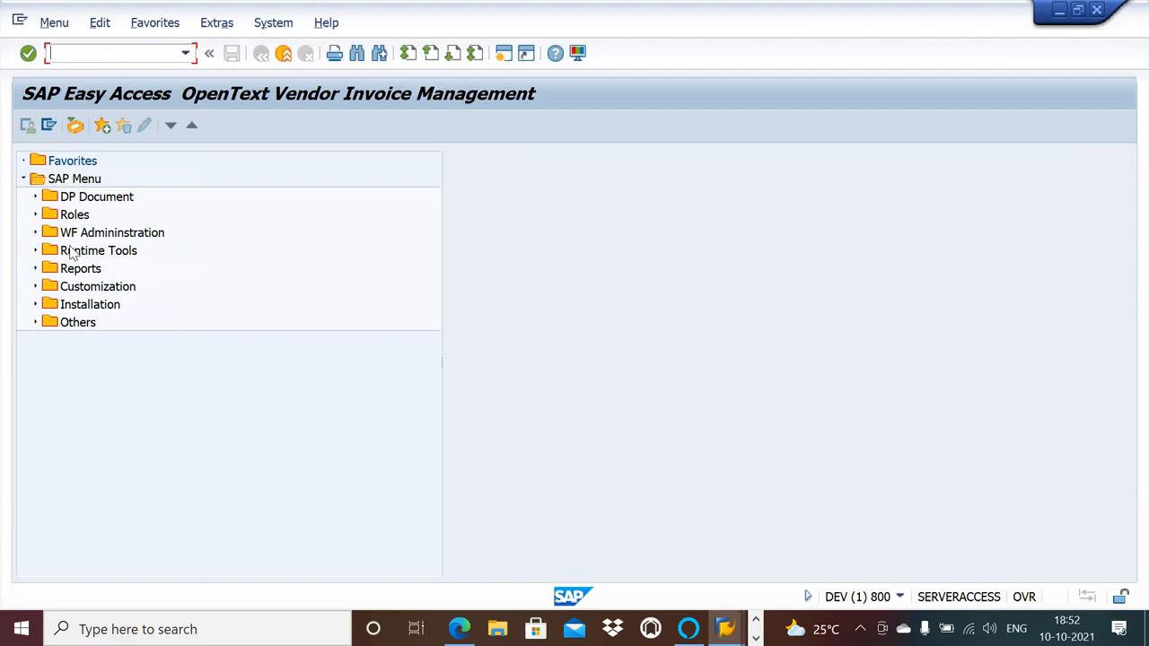
{"action": "left_click", "coordinate": [35, 214]}
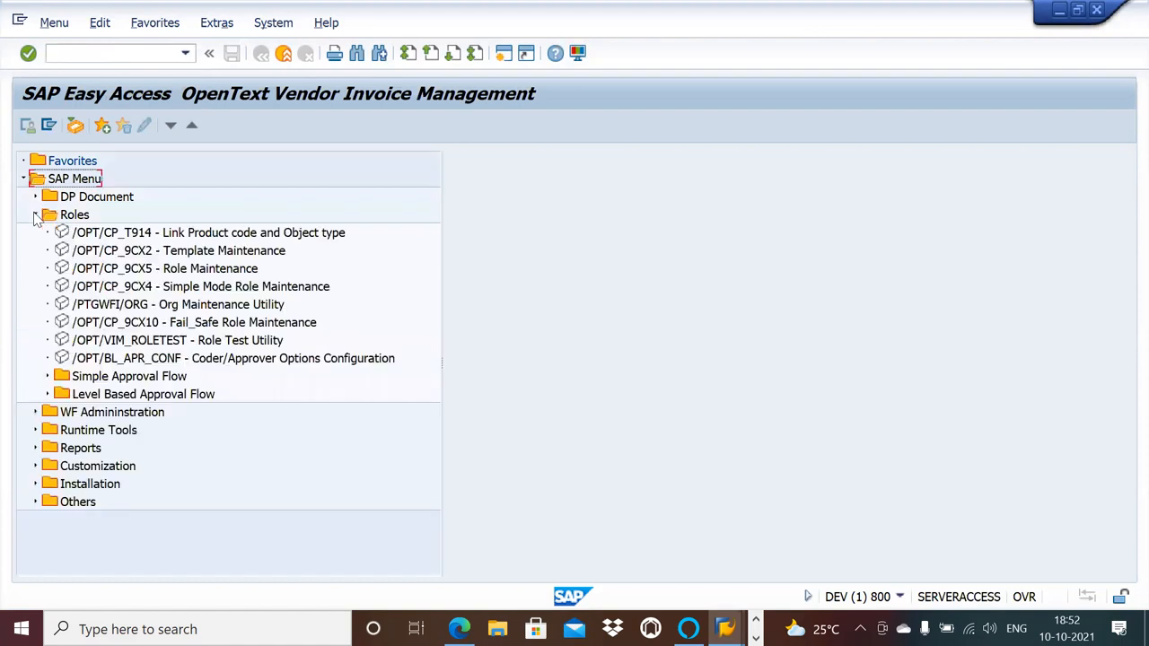
{"action": "double_click", "coordinate": [187, 268]}
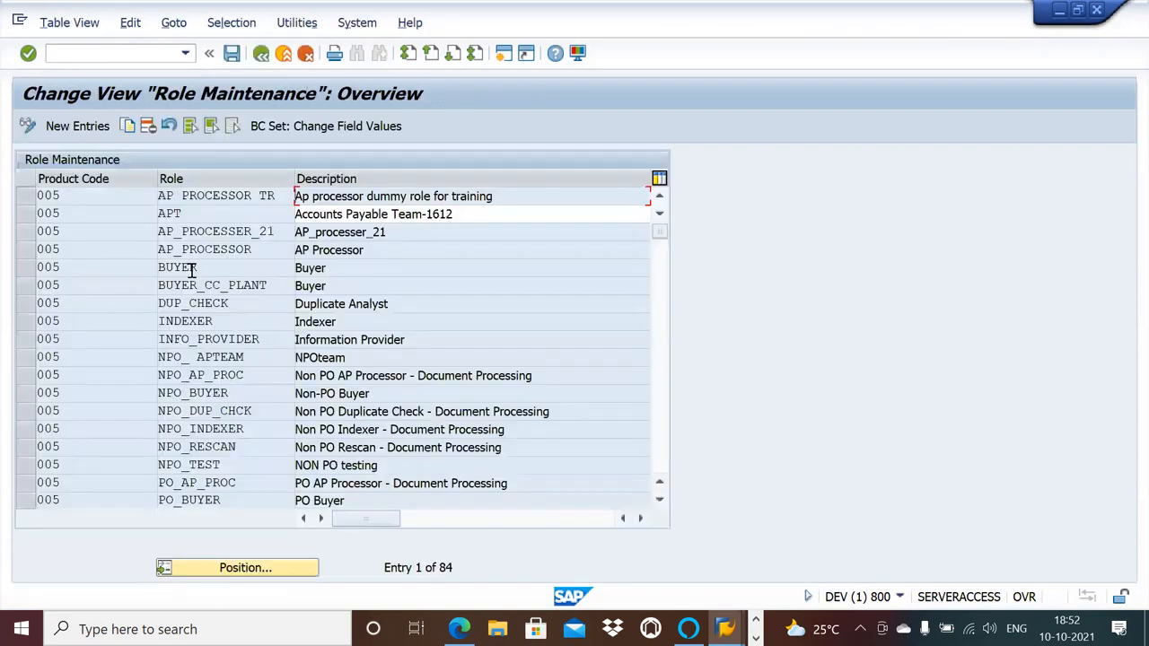
Add a new role entry with product code 005 and role NPO_AP.
{"action": "left_click", "coordinate": [63, 126]}
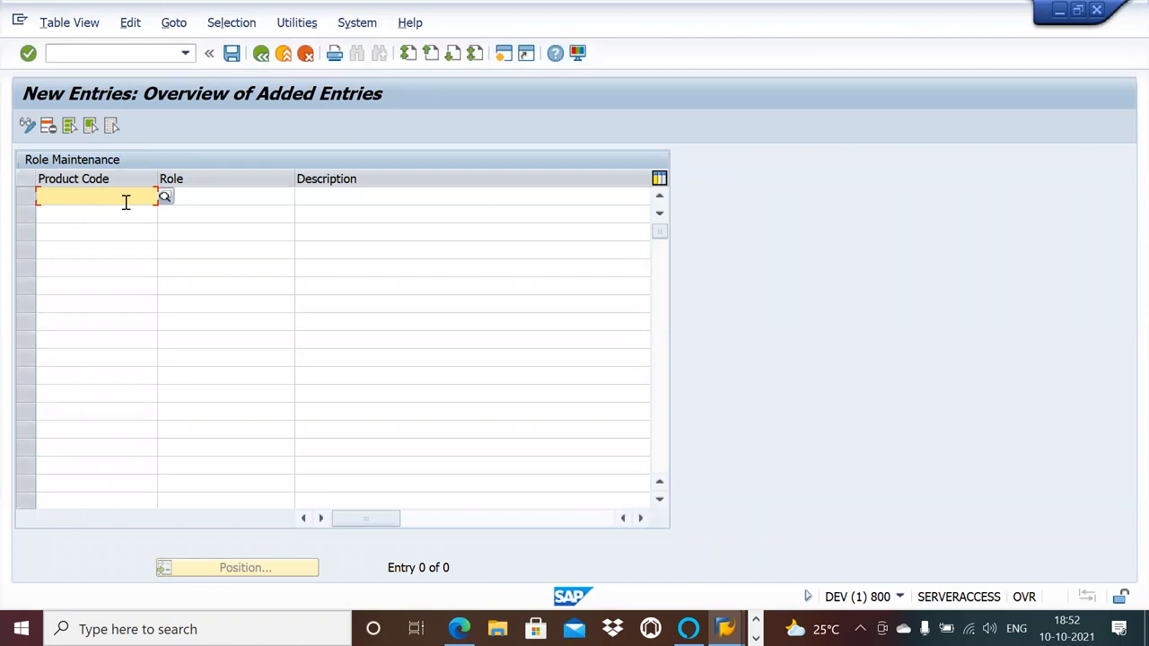
{"action": "type", "text": "005"}
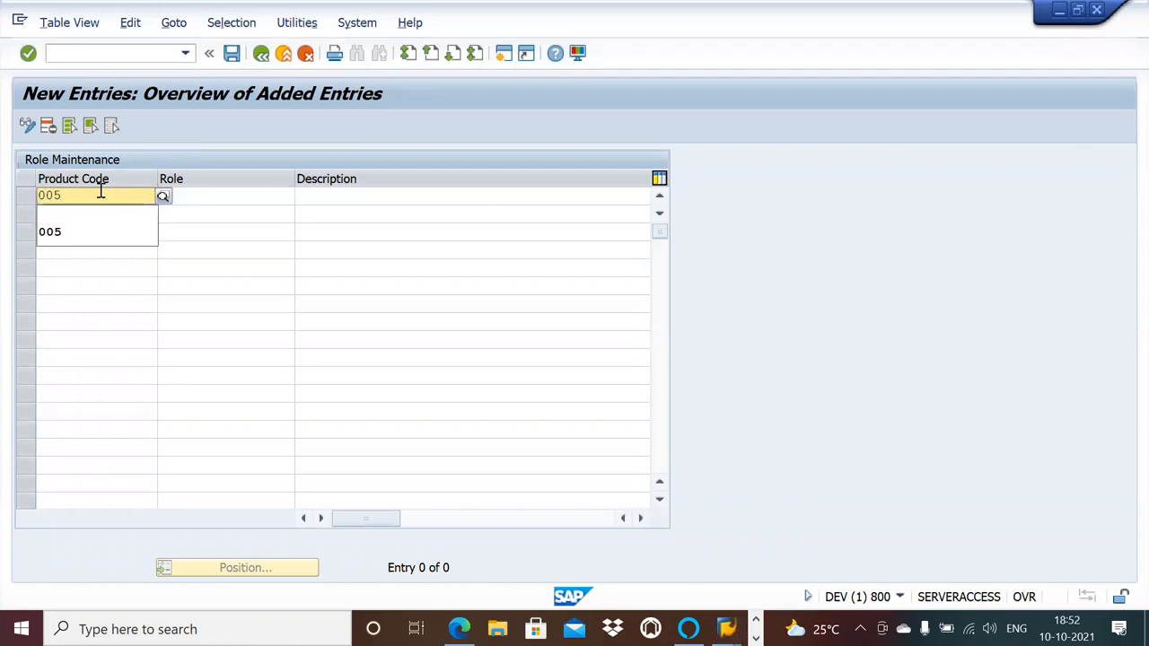
{"action": "left_click", "coordinate": [64, 235]}
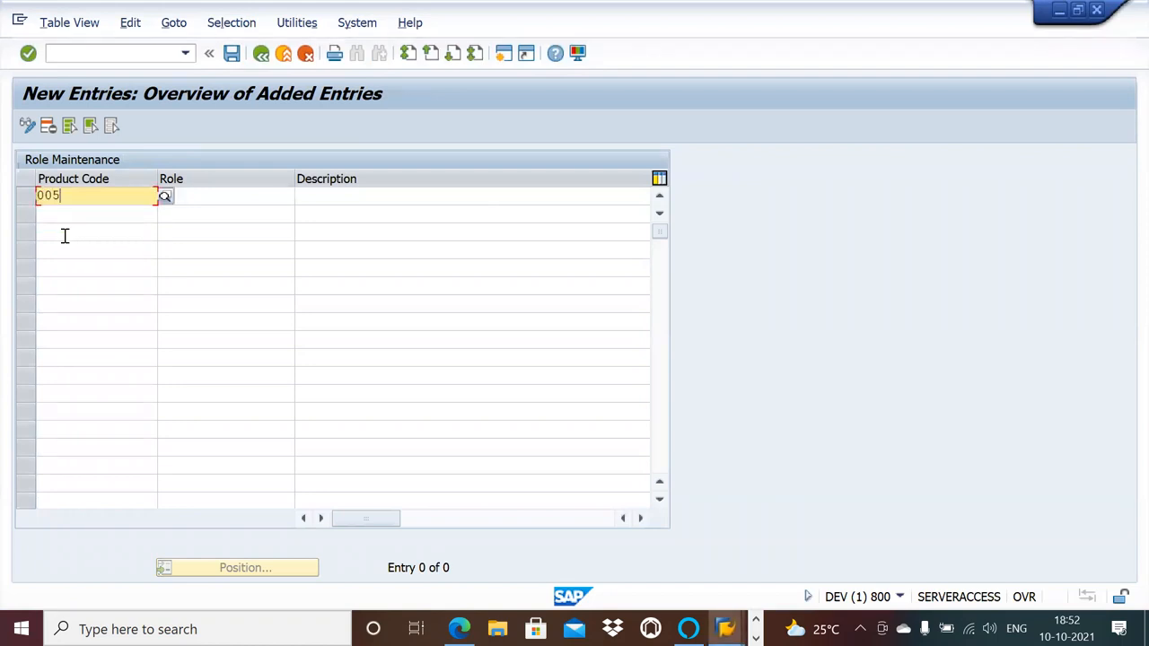
{"action": "left_click", "coordinate": [205, 195]}
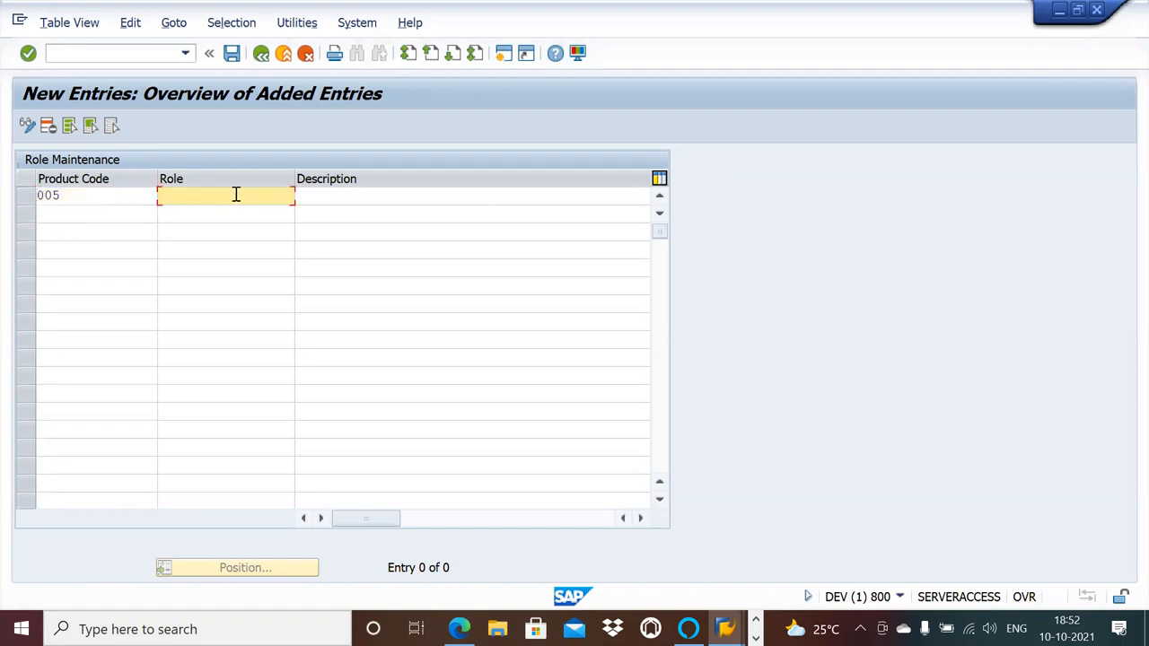
{"action": "type", "text": "N"}
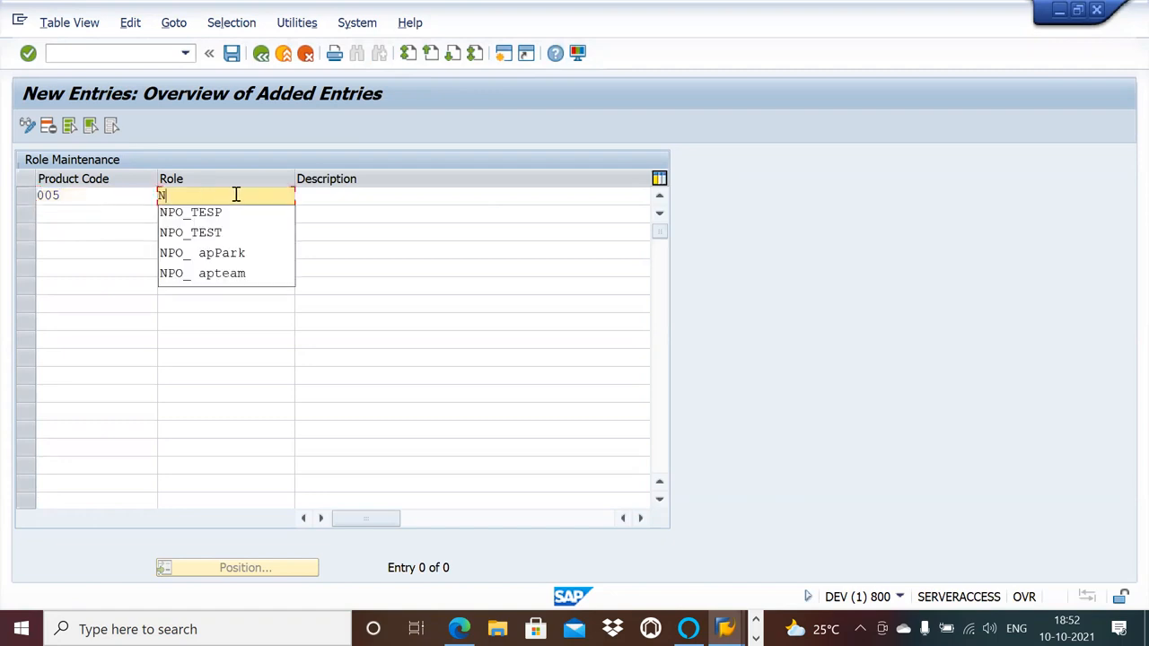
{"action": "type", "text": "PO_AP"}
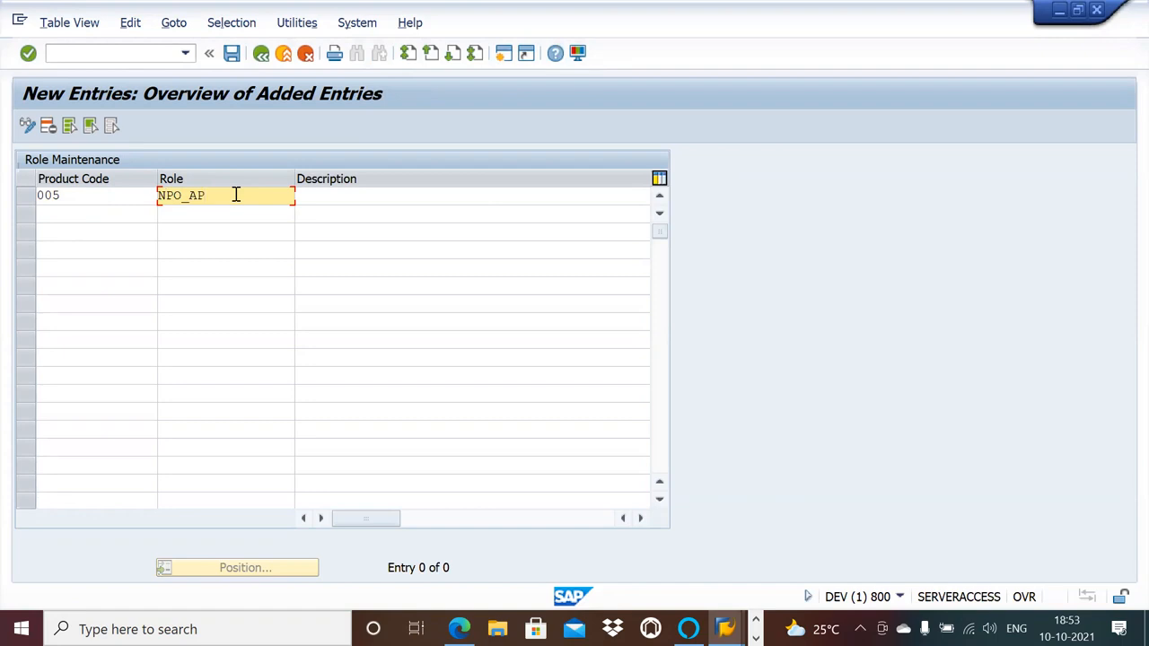
Describe the NPO_AP role as "NPO processing".
{"action": "left_click", "coordinate": [347, 199]}
{"action": "type", "text": "NPO process"}
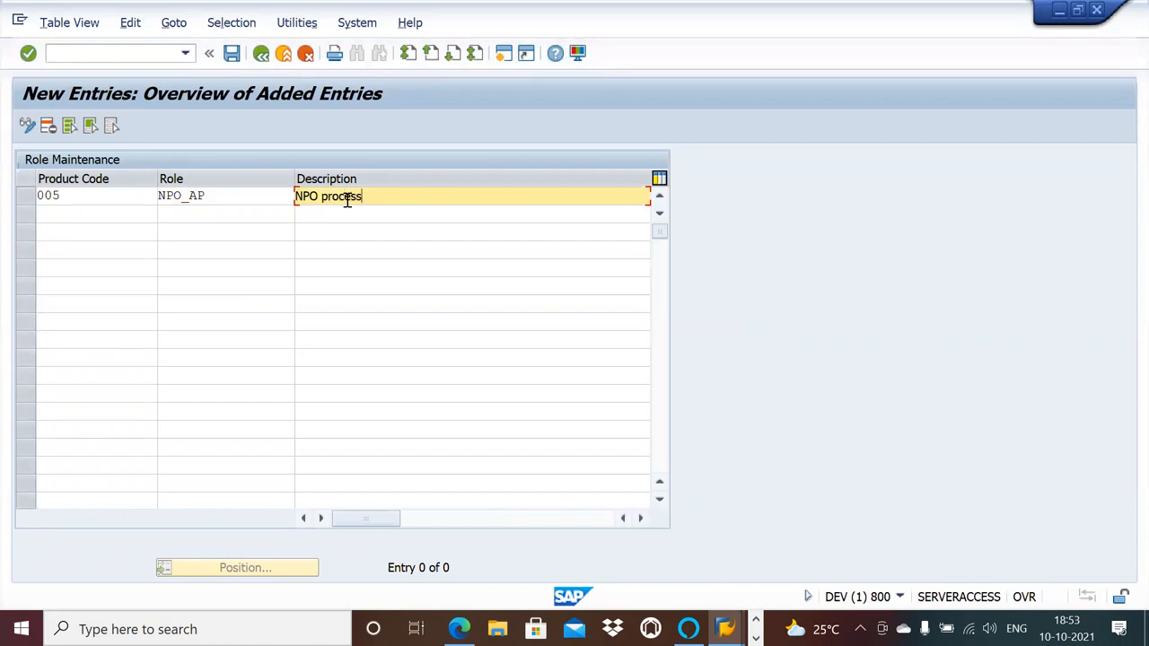
{"action": "type", "text": "ing"}
Enable the K... flag for the NPO_AP role, save the entry and return to the Vendor Invoice Management transactions.
{"action": "left_click", "coordinate": [640, 519]}
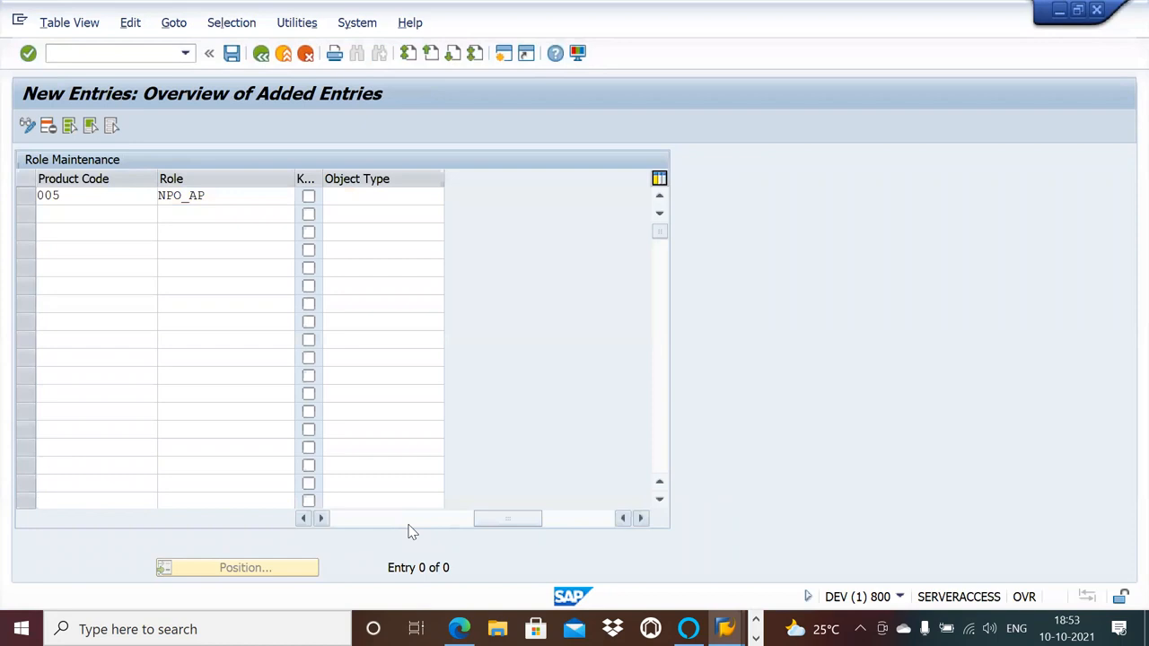
{"action": "left_click", "coordinate": [306, 524]}
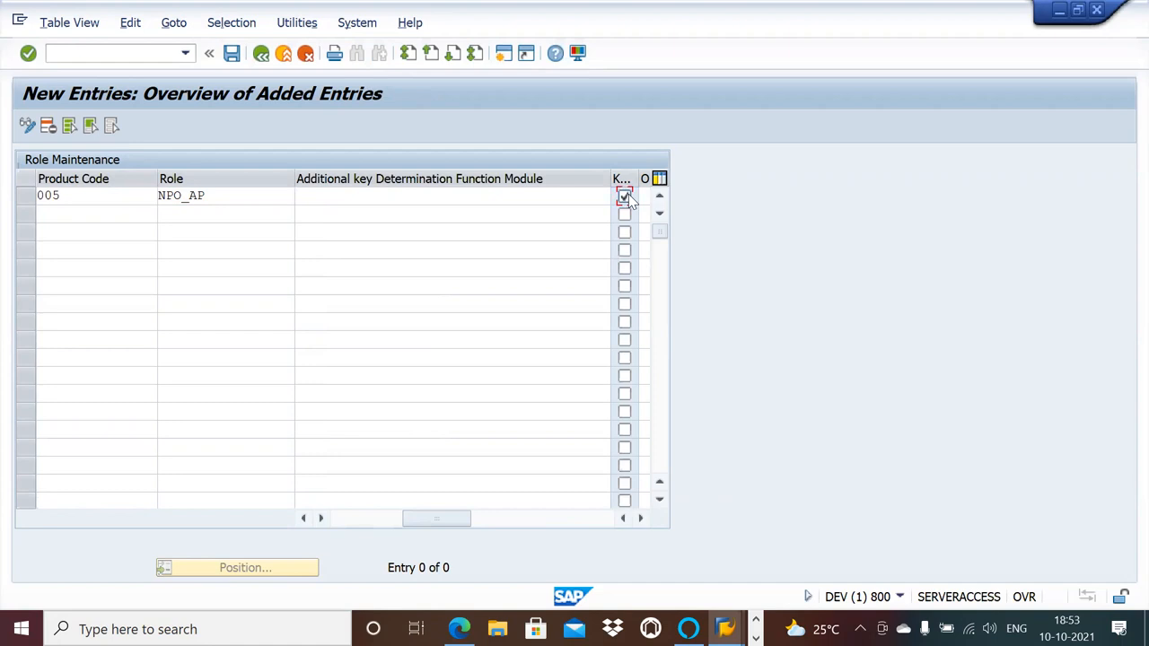
{"action": "left_click", "coordinate": [231, 54]}
{"action": "key", "text": "Return"}
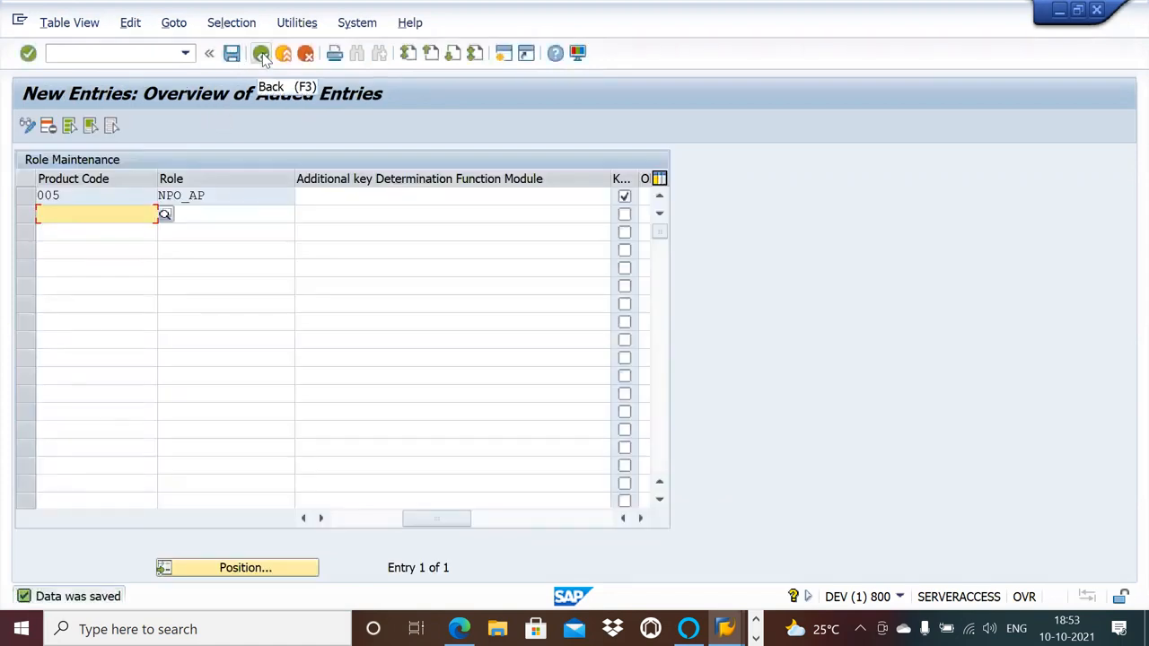
{"action": "left_click", "coordinate": [262, 54]}
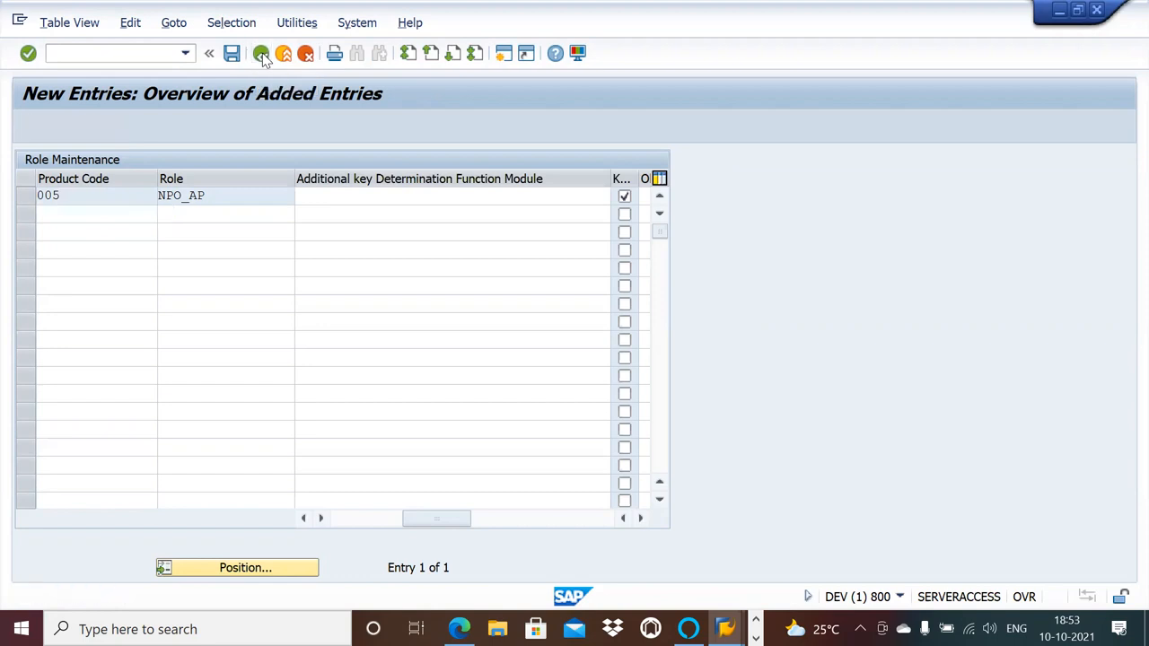
{"action": "left_click", "coordinate": [261, 53]}
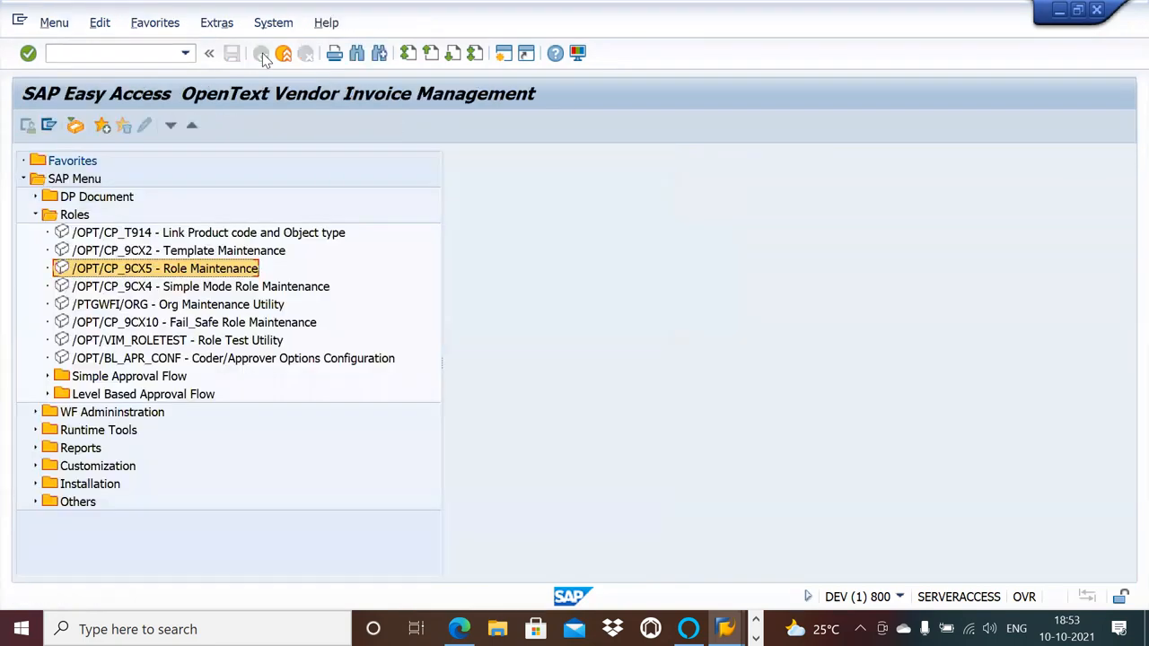
Open Template Maintenance (/OPT/CP_9CX2) and display its Template Definition overview.
{"action": "double_click", "coordinate": [205, 252]}
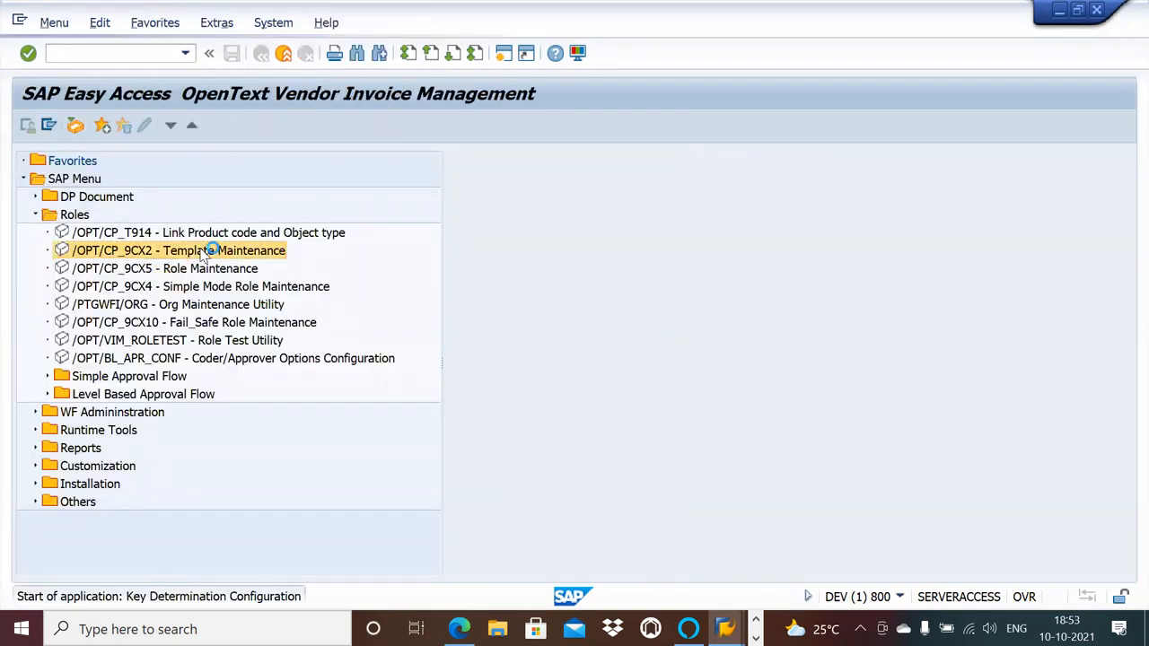
{"action": "left_click", "coordinate": [122, 195]}
{"action": "double_click", "coordinate": [119, 196]}
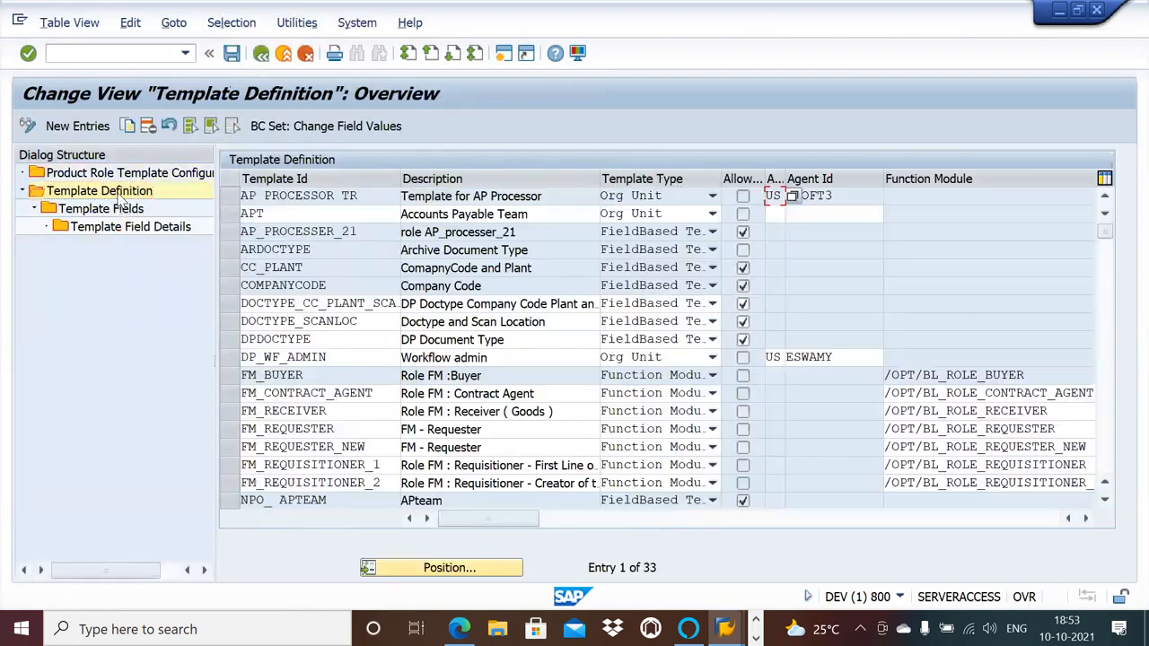
Add a new template definition with ID NPO_AP and template type FieldBased Template.
{"action": "left_click", "coordinate": [91, 126]}
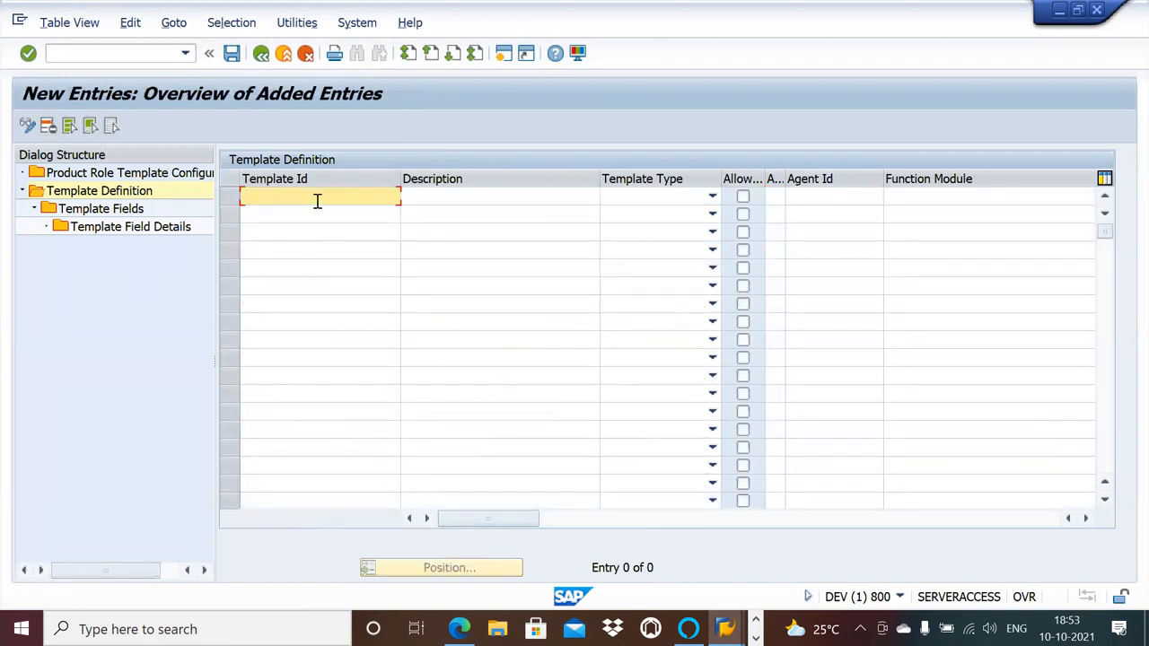
{"action": "type", "text": "N"}
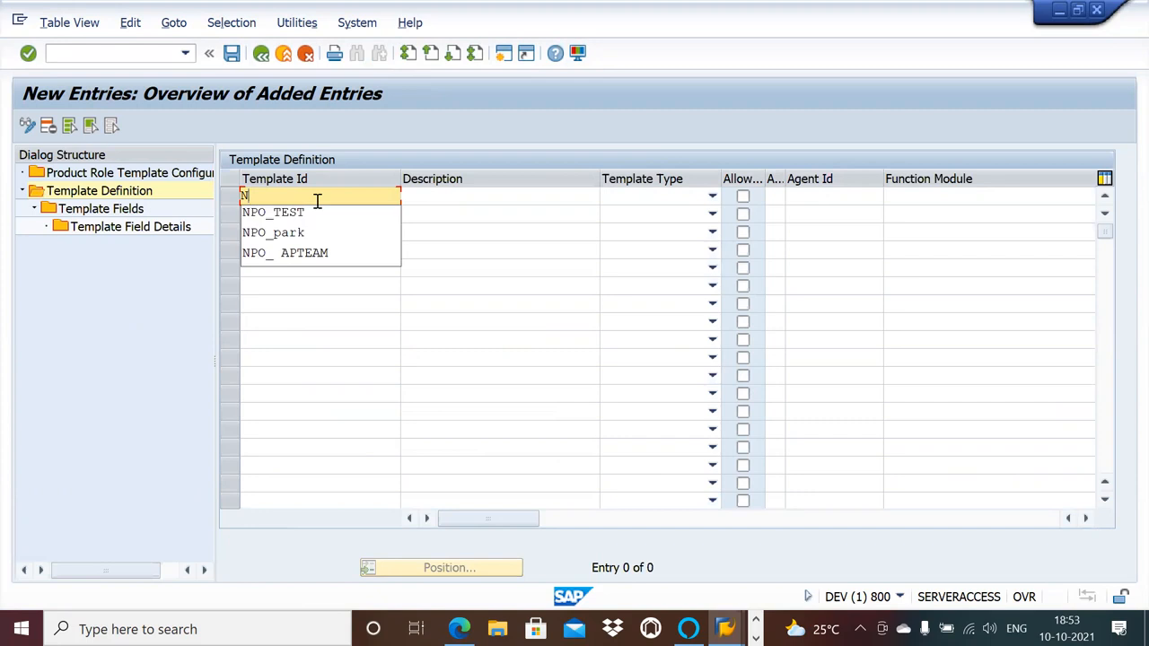
{"action": "left_click", "coordinate": [307, 214]}
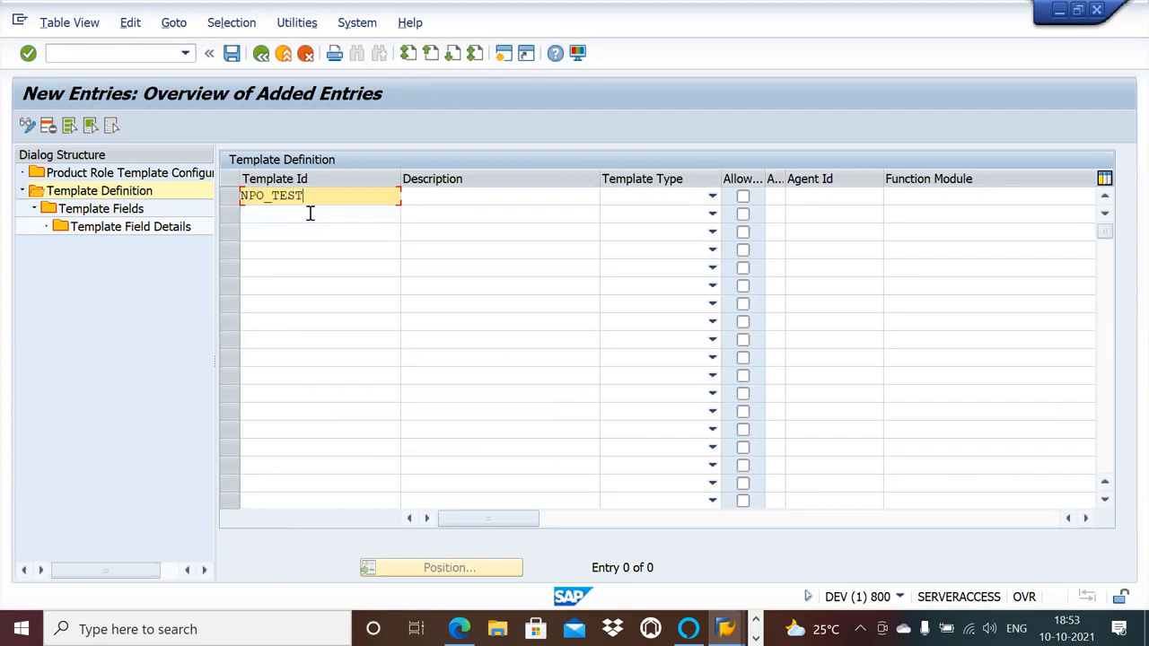
{"action": "key", "text": "BackSpace"}
{"action": "key", "text": "BackSpace"}
{"action": "key", "text": "BackSpace"}
{"action": "key", "text": "BackSpace"}
{"action": "type", "text": "AP"}
{"action": "left_click", "coordinate": [485, 199]}
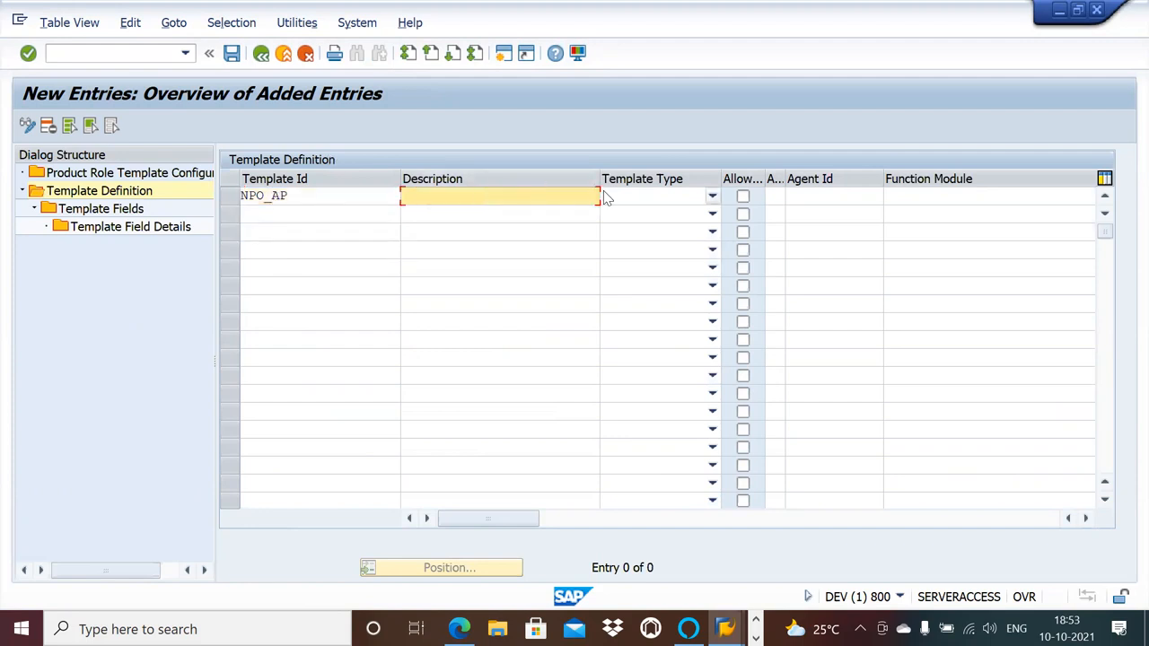
{"action": "left_click", "coordinate": [712, 197]}
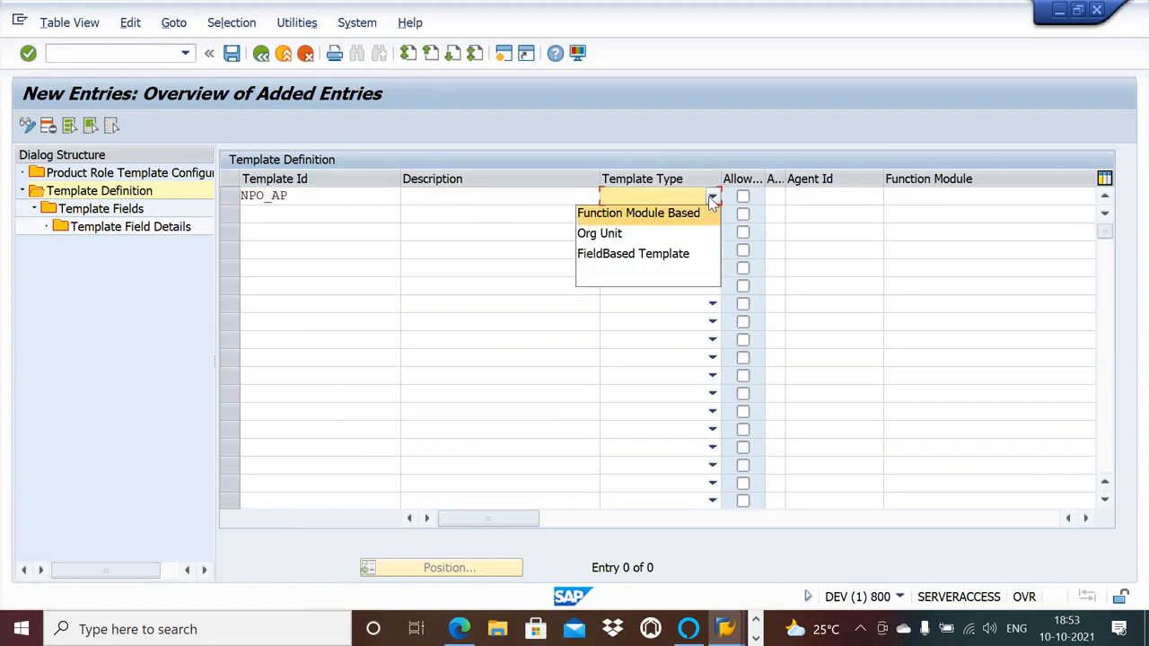
{"action": "left_click", "coordinate": [641, 254]}
Describe the NPO_AP template as "NPO Processing".
{"action": "left_click", "coordinate": [527, 198]}
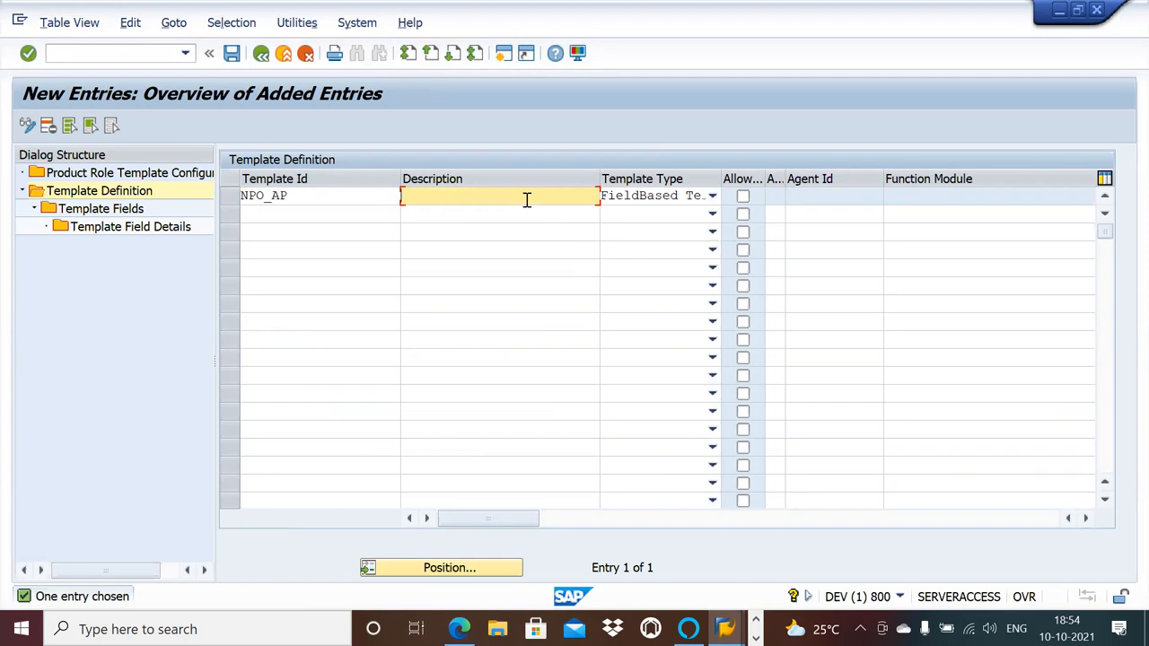
{"action": "type", "text": "NPO"}
{"action": "type", "text": "Por"}
{"action": "key", "text": "BackSpace"}
{"action": "key", "text": "BackSpace"}
{"action": "type", "text": "rocc"}
{"action": "type", "text": "ssing"}
{"action": "key", "text": "Tab"}
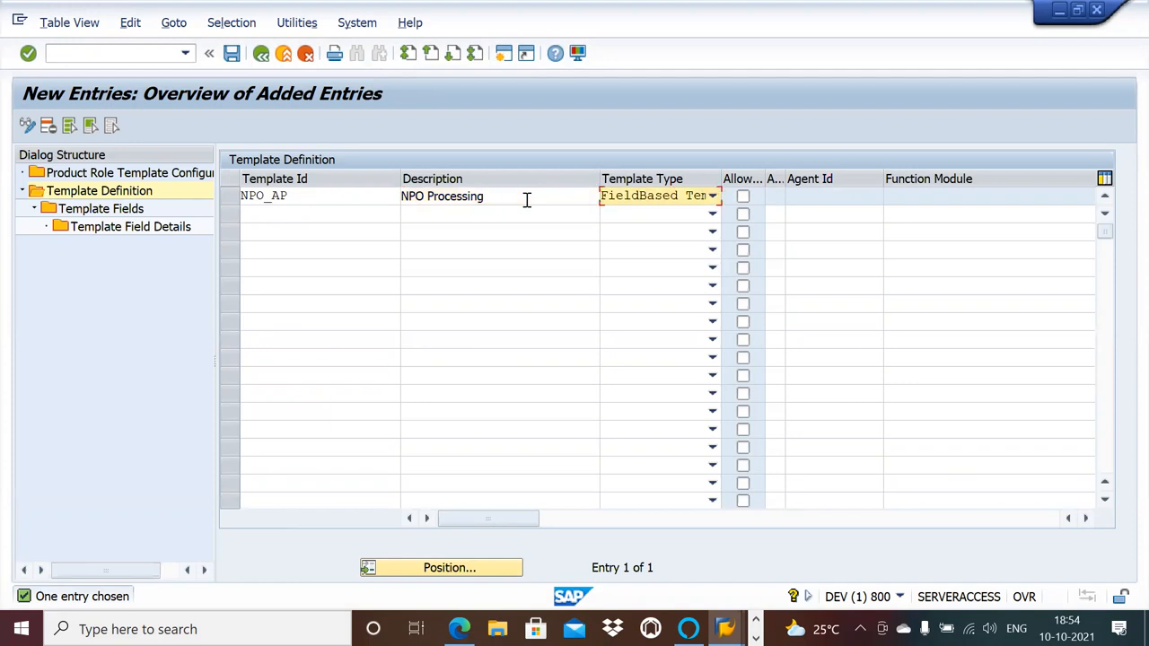
Enable the Allow... flag for the NPO_AP template and save it in the proposed customizing request.
{"action": "left_click", "coordinate": [743, 197]}
{"action": "left_click", "coordinate": [743, 199]}
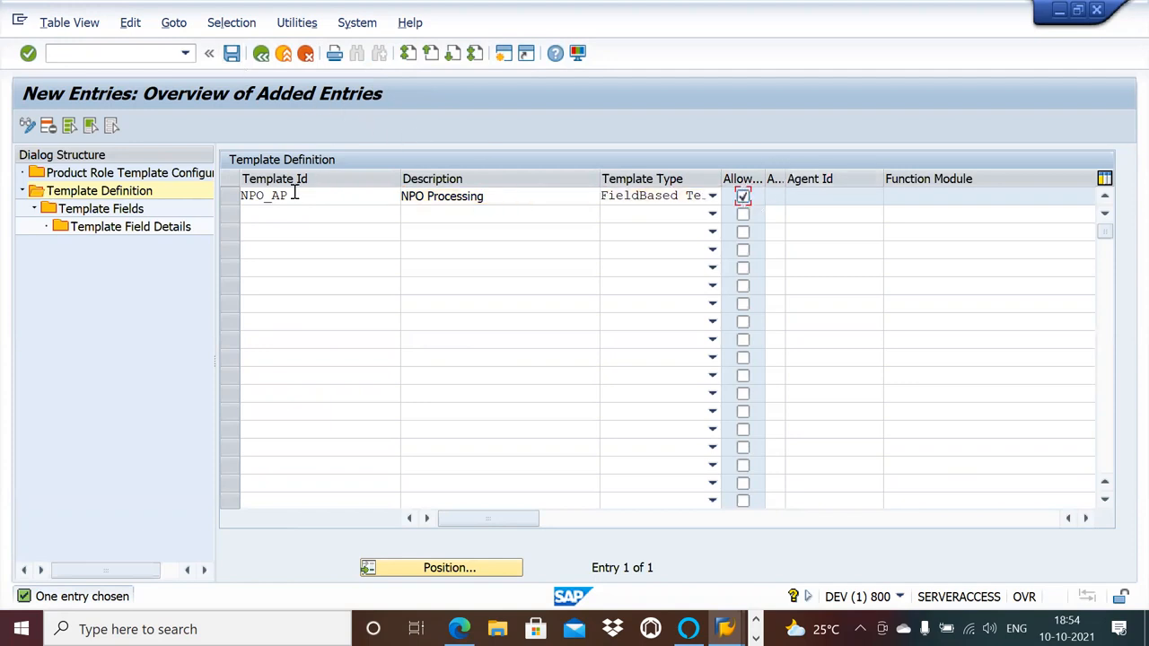
{"action": "left_click", "coordinate": [232, 53]}
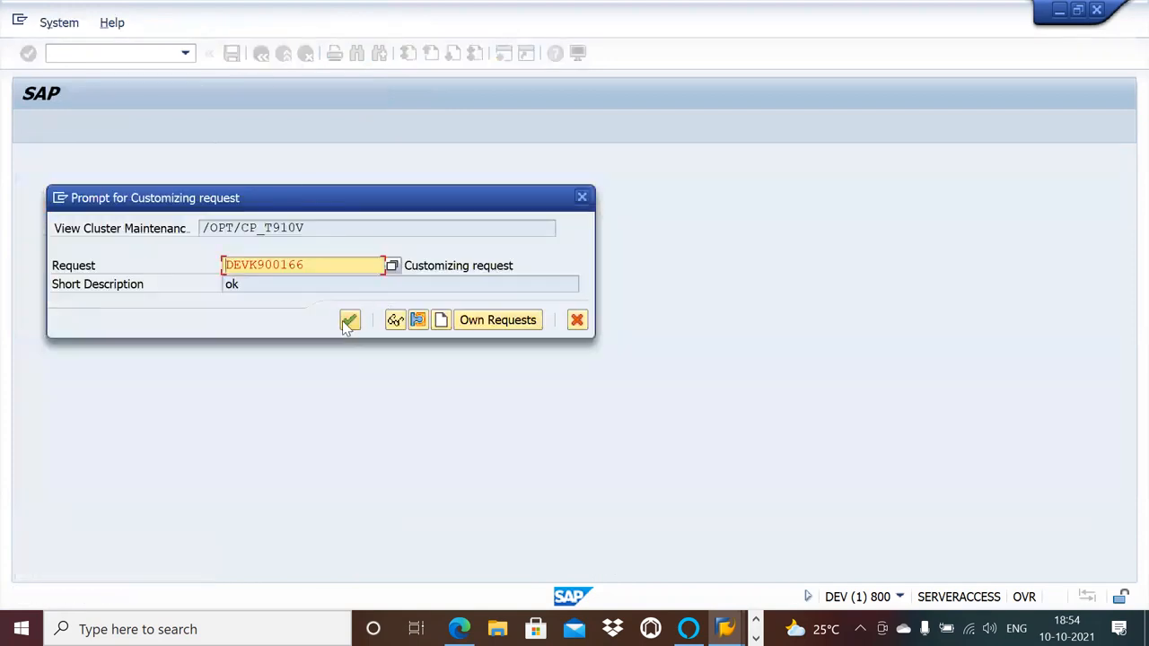
{"action": "left_click", "coordinate": [349, 321]}
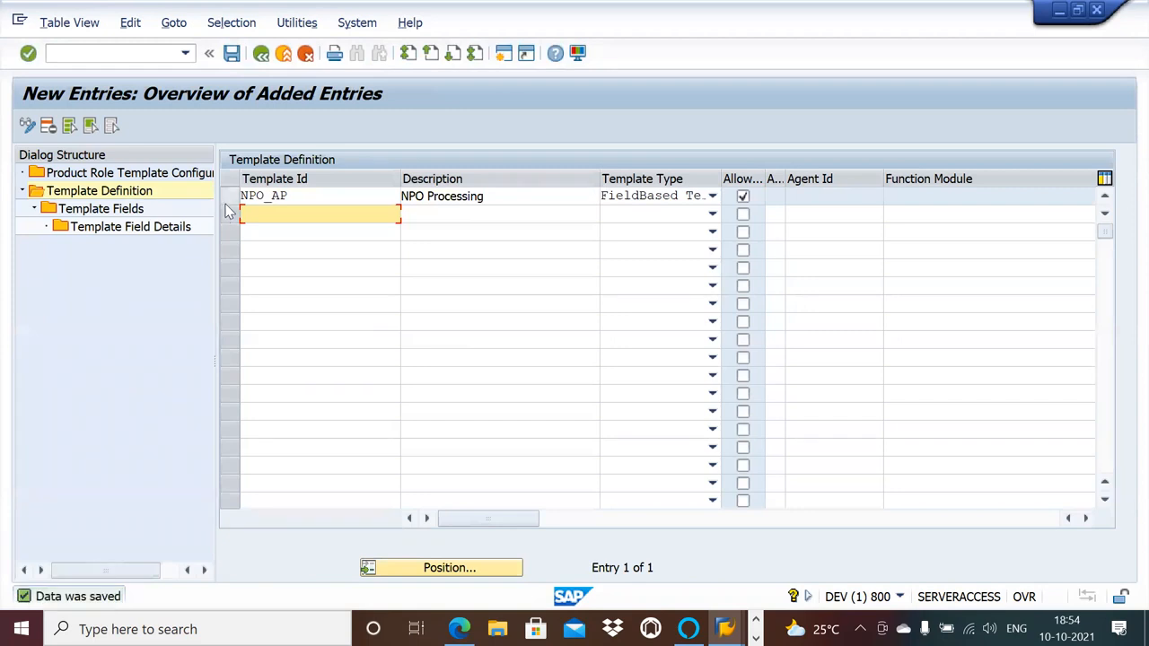
Add a template field to NPO_AP with field ID Company Code, reference table T001 and reference field BUKRS.
{"action": "left_click", "coordinate": [230, 195]}
{"action": "double_click", "coordinate": [127, 212]}
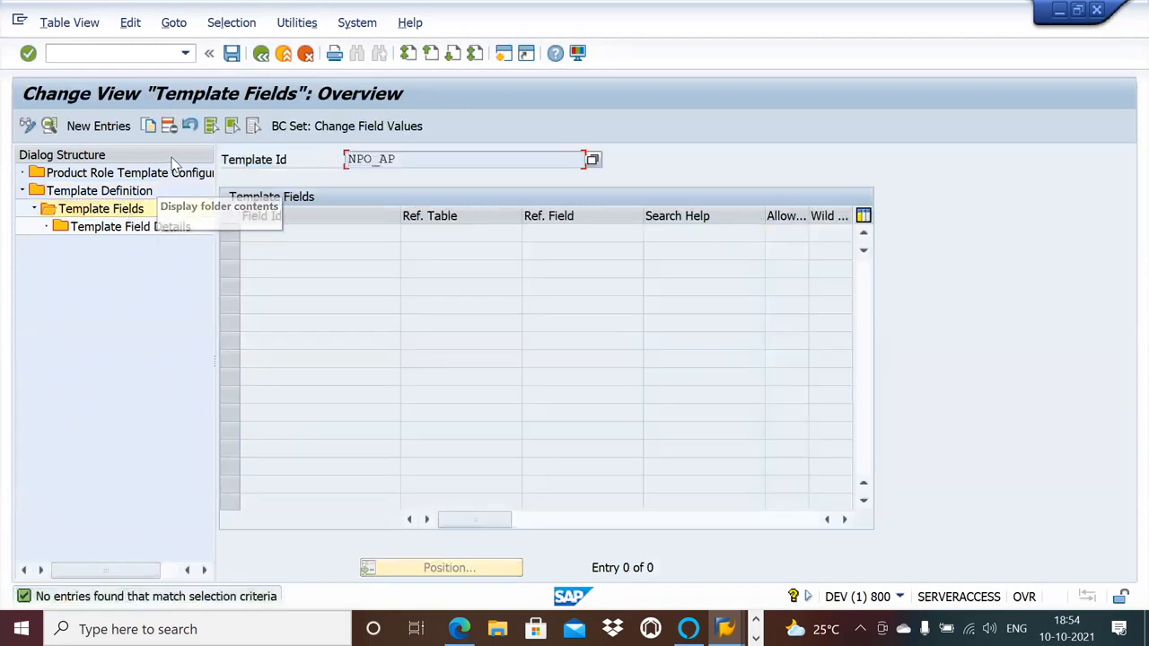
{"action": "left_click", "coordinate": [99, 126]}
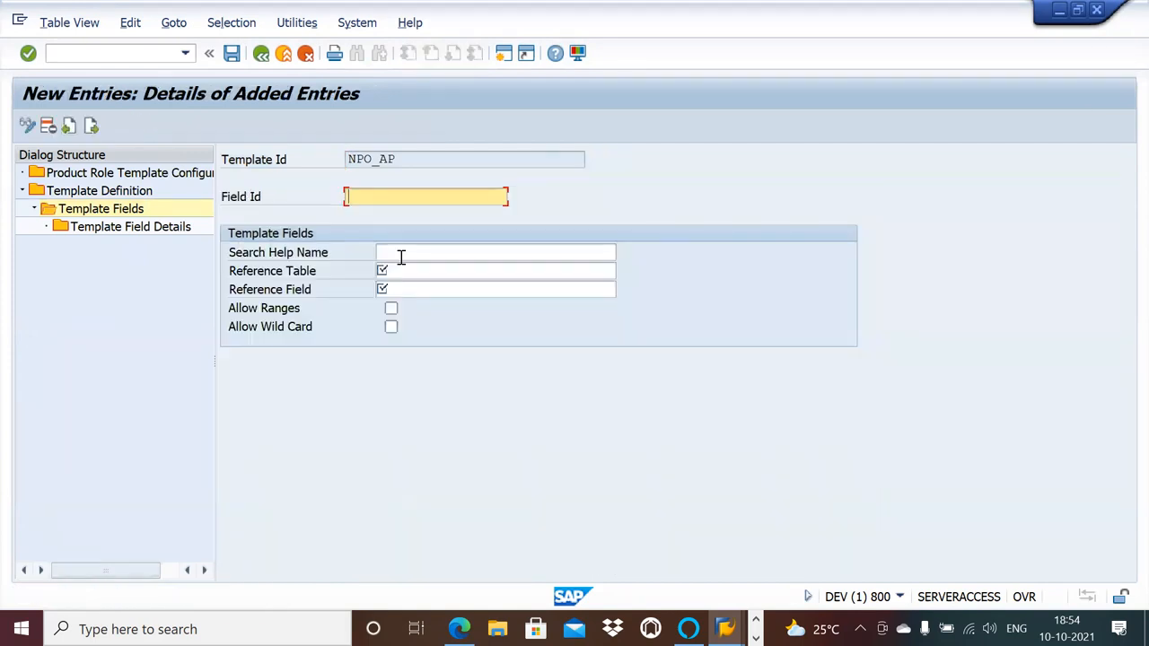
{"action": "left_click", "coordinate": [375, 191]}
{"action": "left_click", "coordinate": [372, 211]}
{"action": "left_click", "coordinate": [416, 270]}
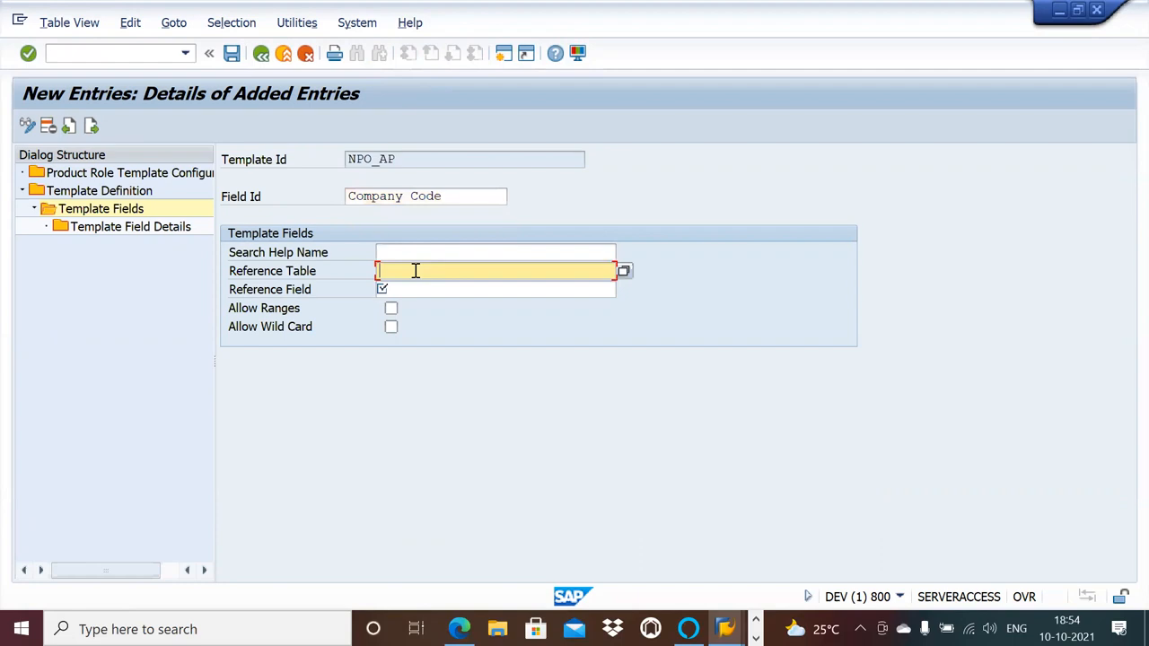
{"action": "left_click", "coordinate": [402, 288]}
{"action": "left_click", "coordinate": [405, 289]}
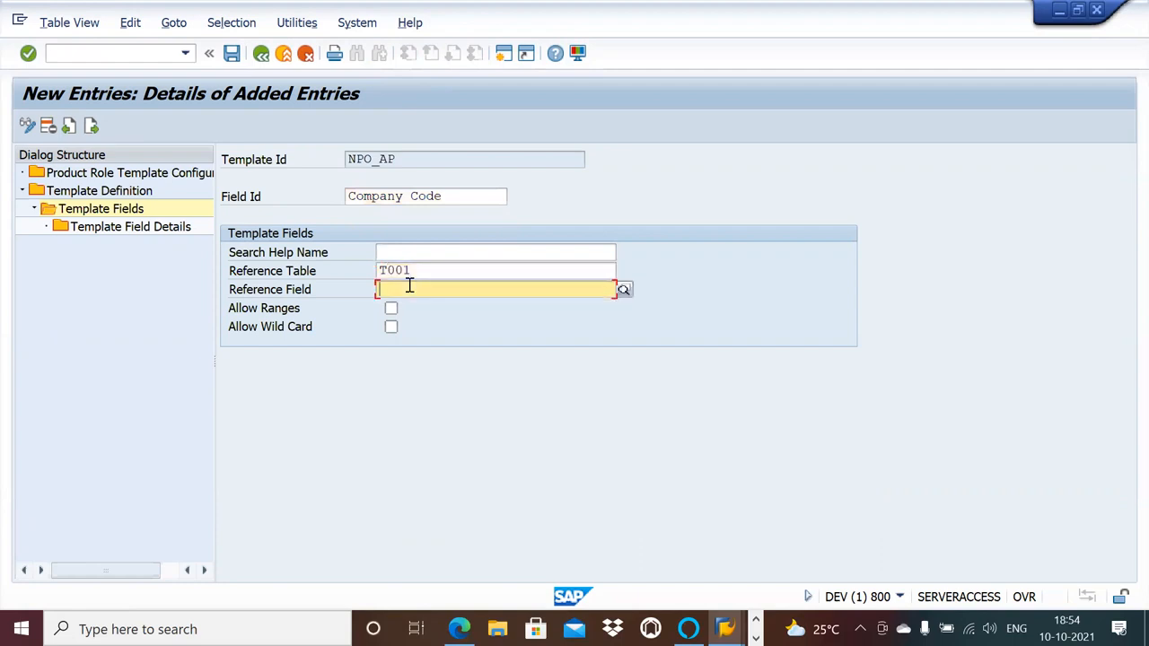
{"action": "left_click", "coordinate": [406, 306]}
Allow ranges and wild cards for the Company Code template field and save it.
{"action": "left_click", "coordinate": [393, 310]}
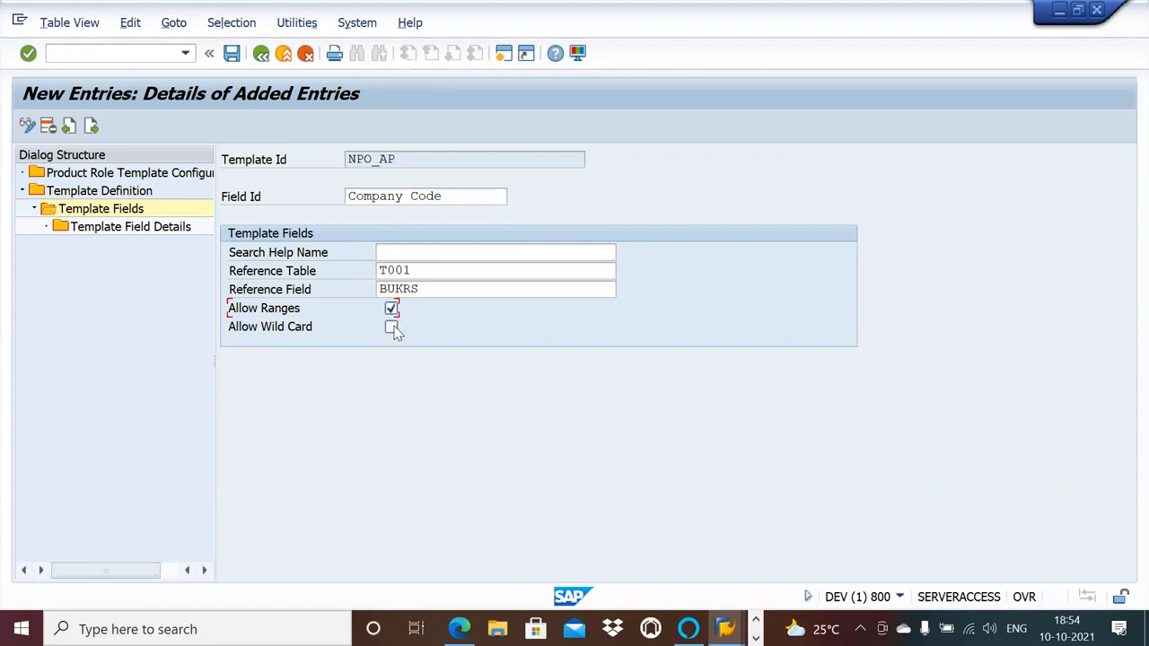
{"action": "left_click", "coordinate": [393, 327]}
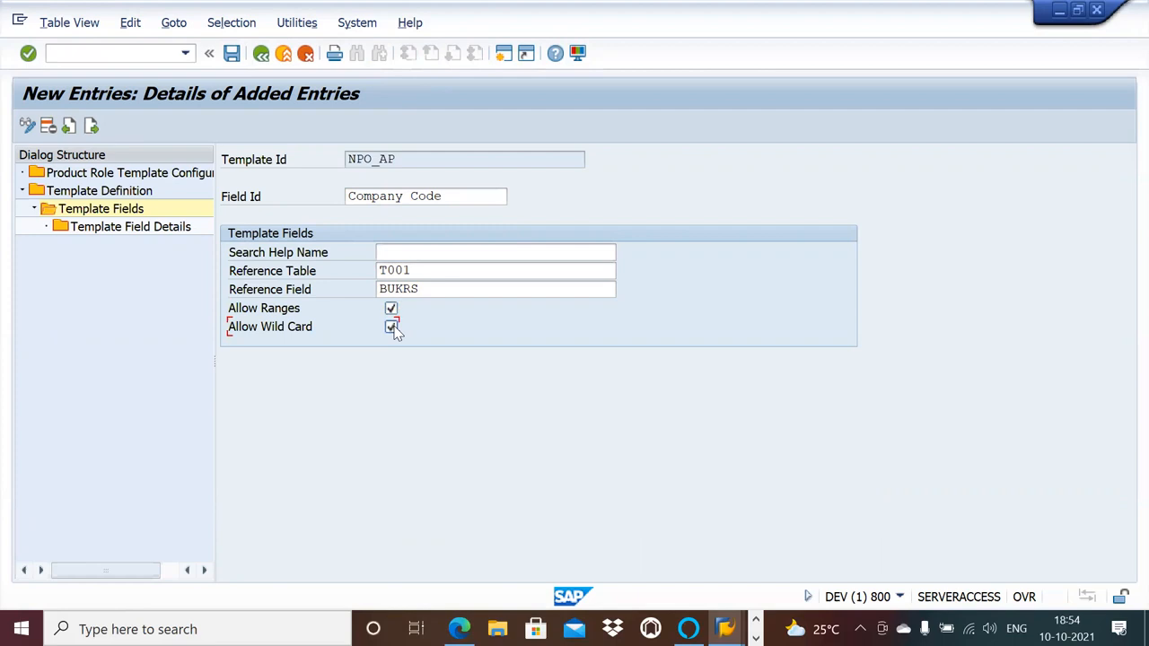
{"action": "left_click", "coordinate": [232, 54]}
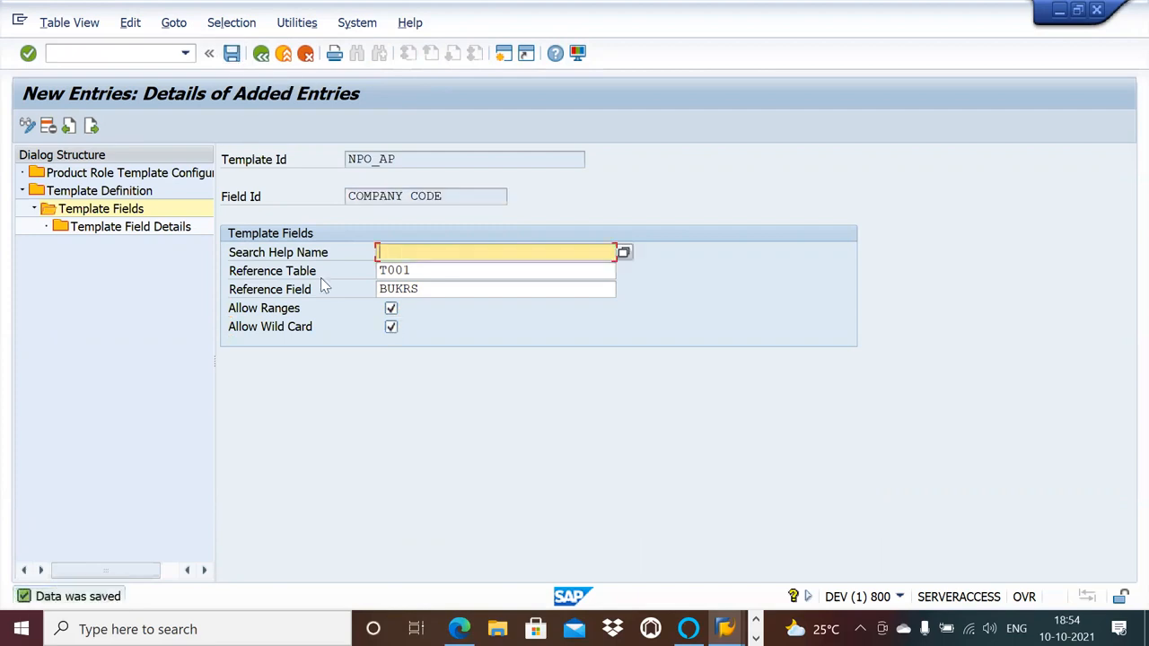
Add a field detail for the Company Code template field with product code 005 and object type /OPT/V1001.
{"action": "double_click", "coordinate": [102, 229]}
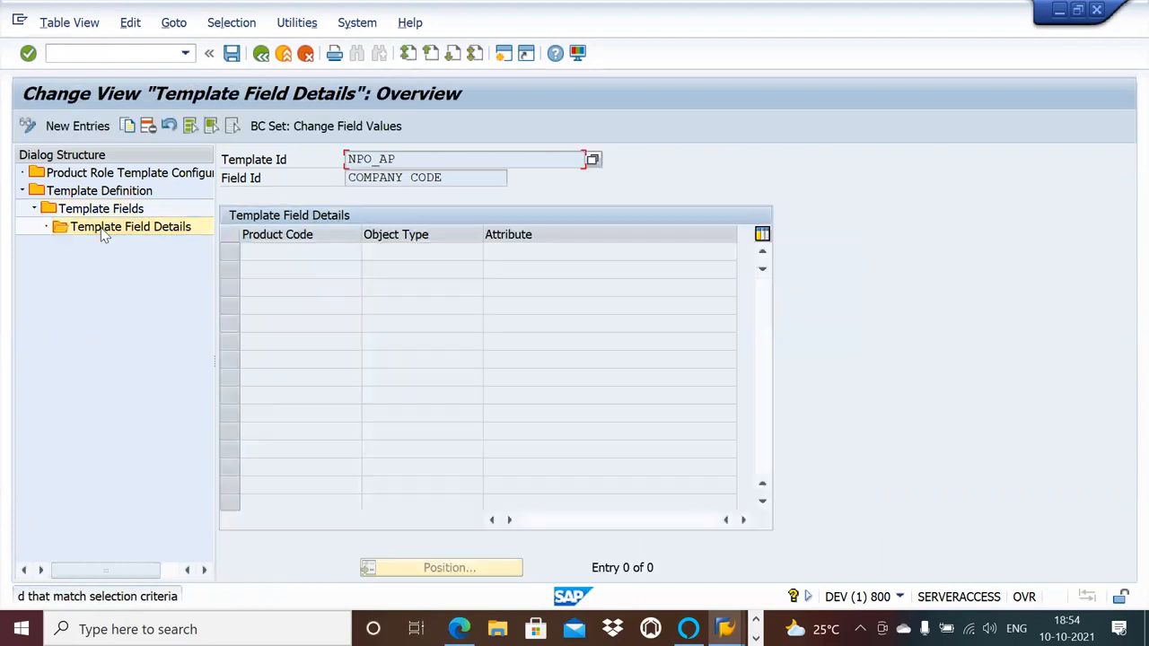
{"action": "left_click", "coordinate": [101, 131]}
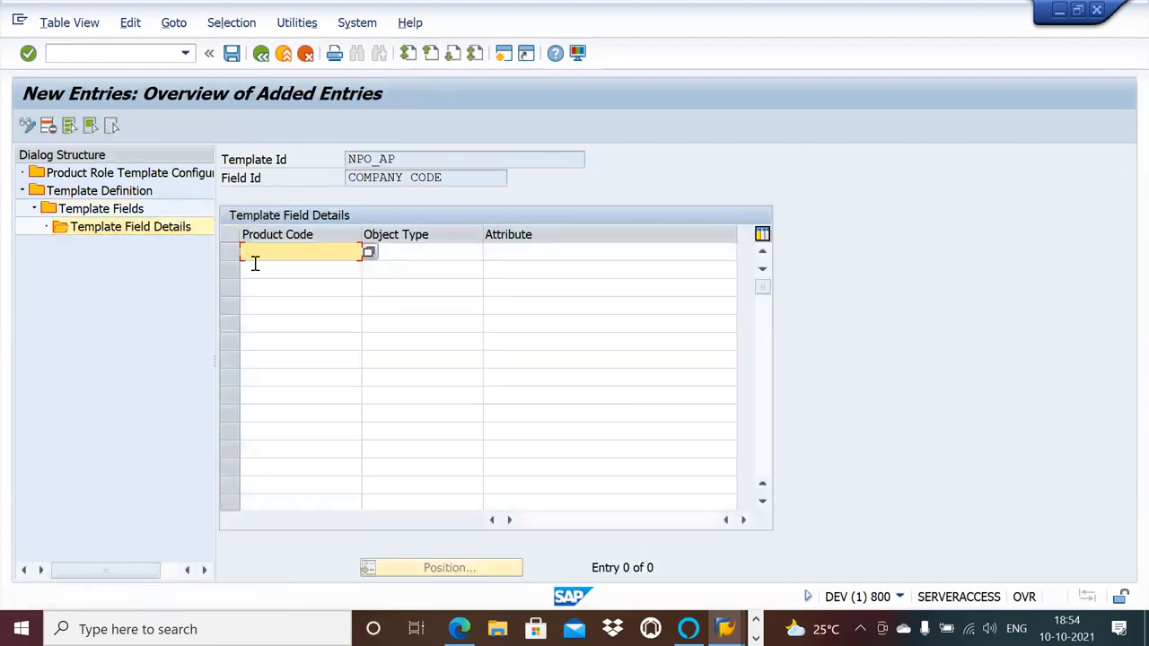
{"action": "left_click", "coordinate": [369, 254]}
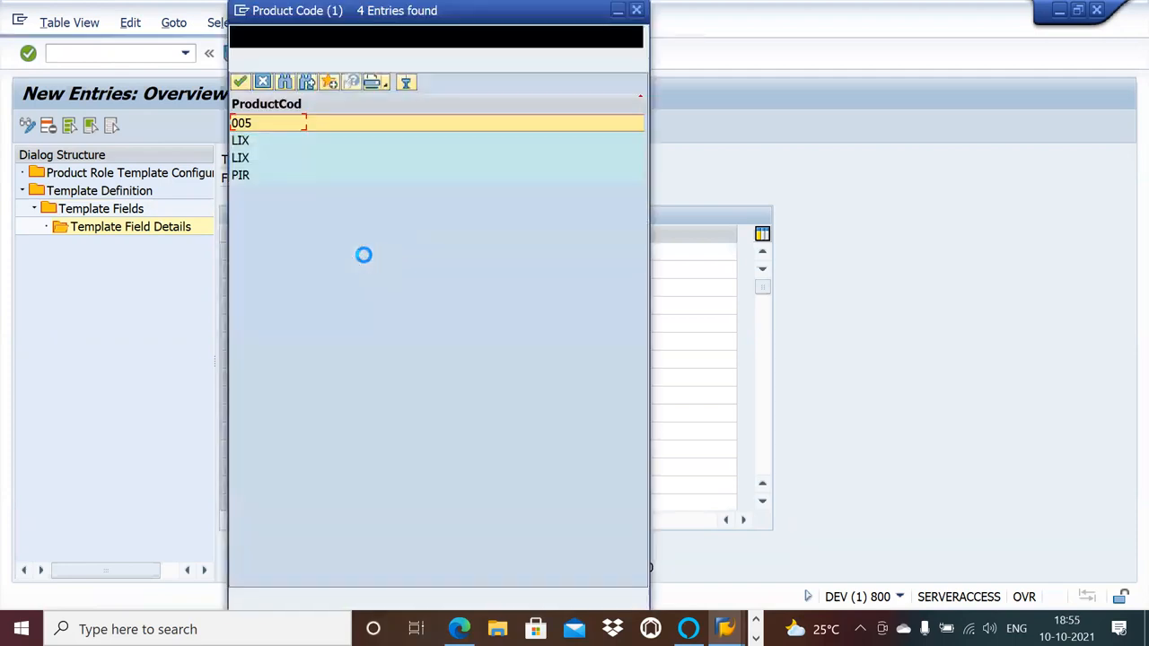
{"action": "left_click", "coordinate": [263, 128]}
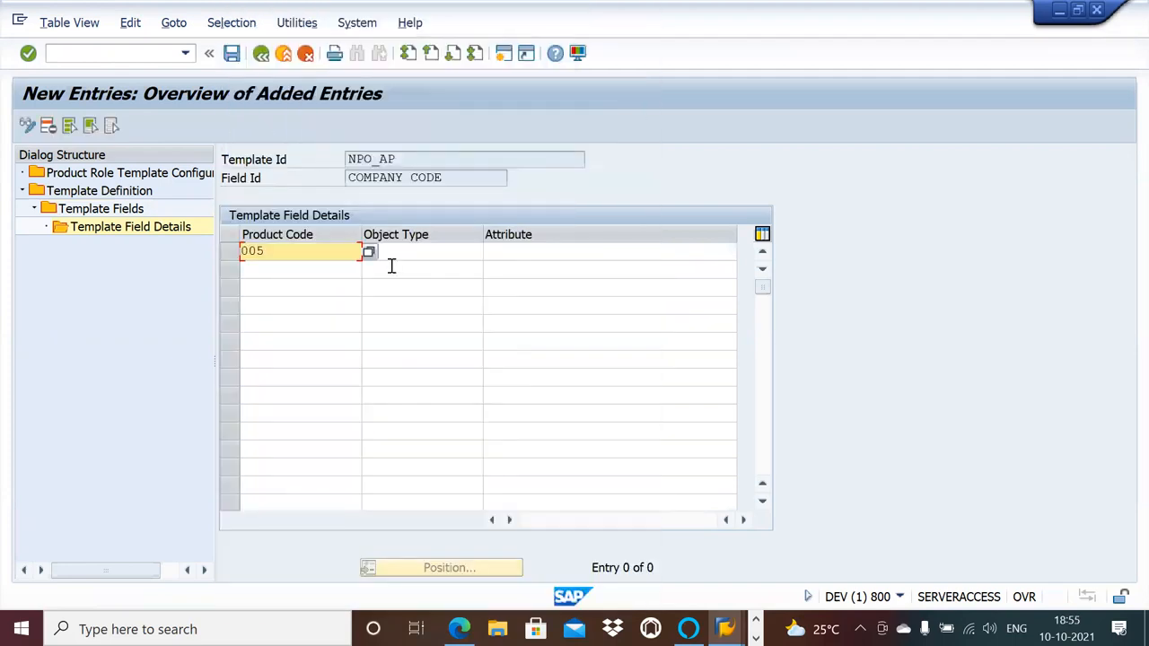
{"action": "left_click", "coordinate": [398, 258]}
{"action": "left_click", "coordinate": [490, 255]}
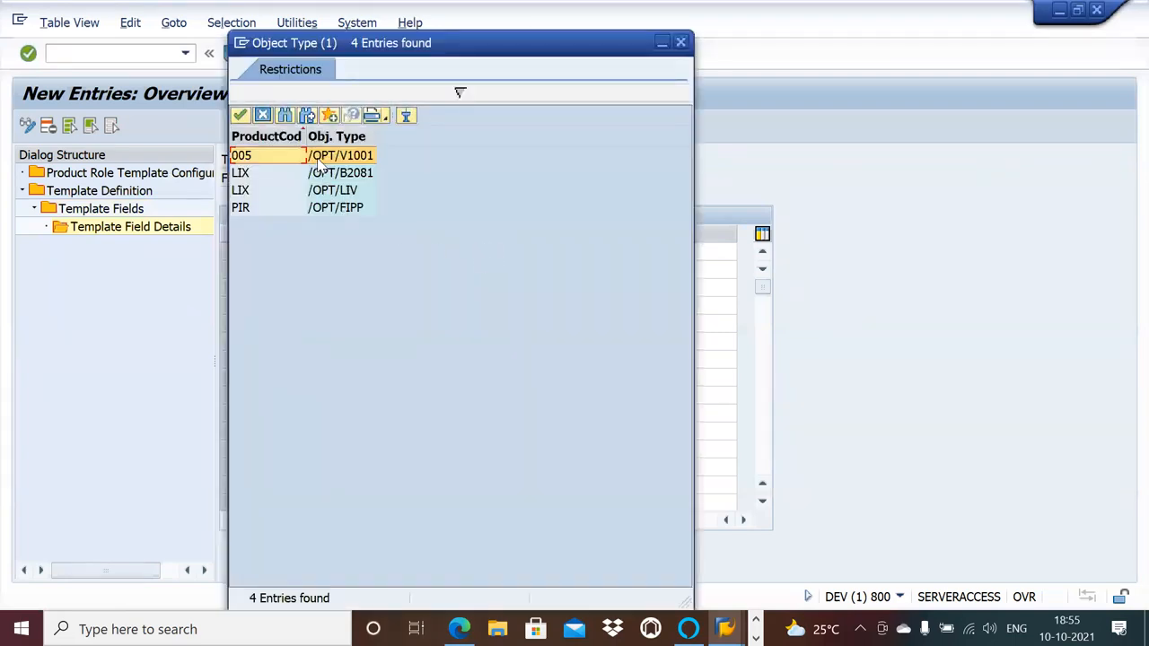
{"action": "double_click", "coordinate": [317, 162]}
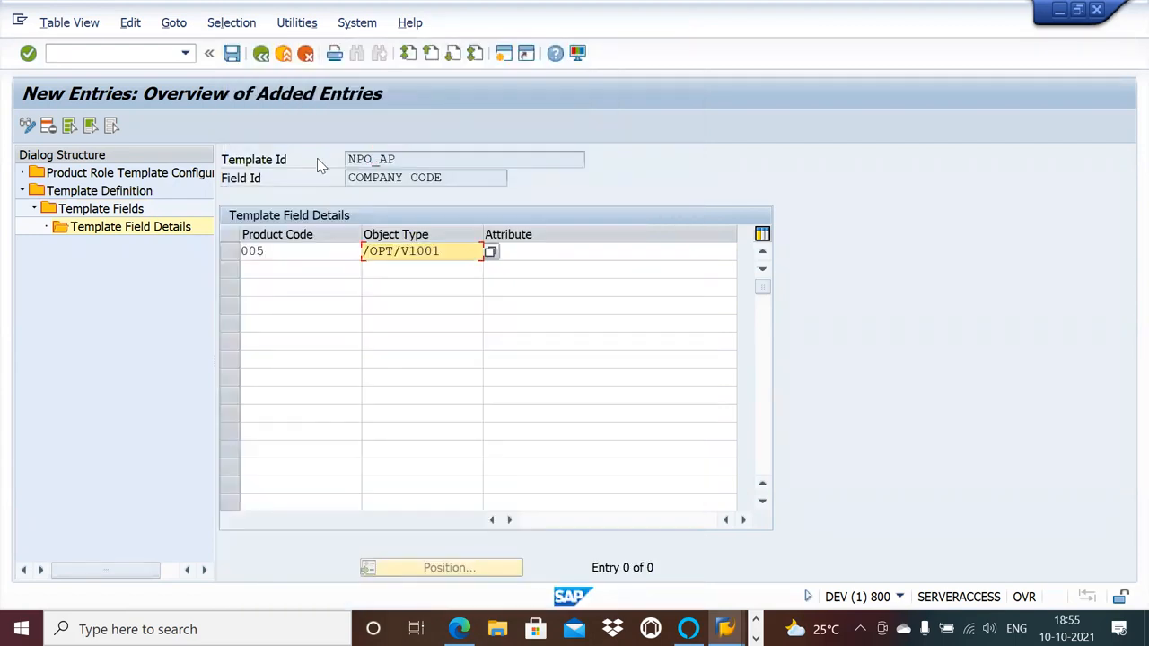
Assign the CompanyCode attribute to the new field detail and save it.
{"action": "left_click", "coordinate": [548, 255]}
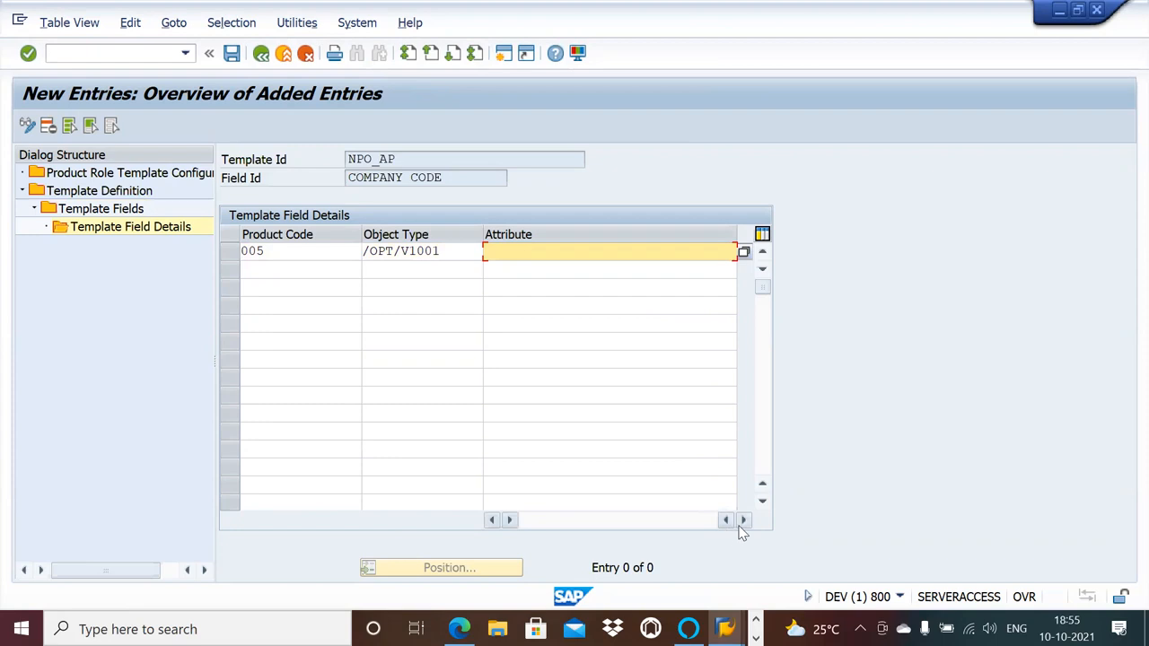
{"action": "left_click", "coordinate": [744, 252]}
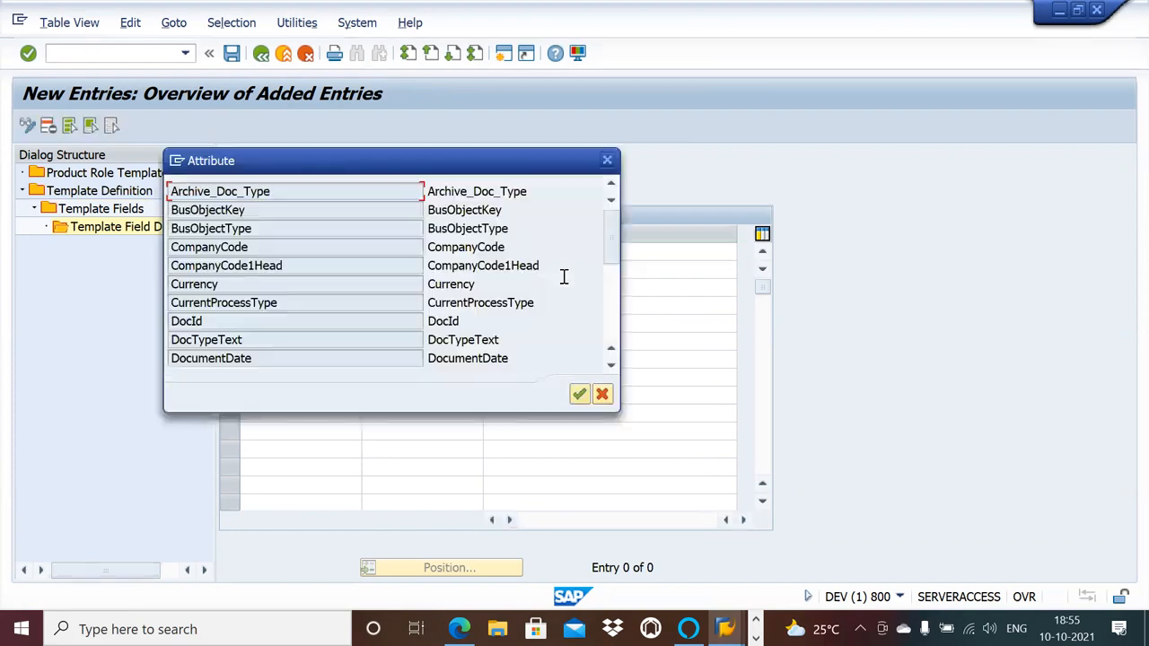
{"action": "double_click", "coordinate": [302, 249]}
{"action": "left_click", "coordinate": [231, 53]}
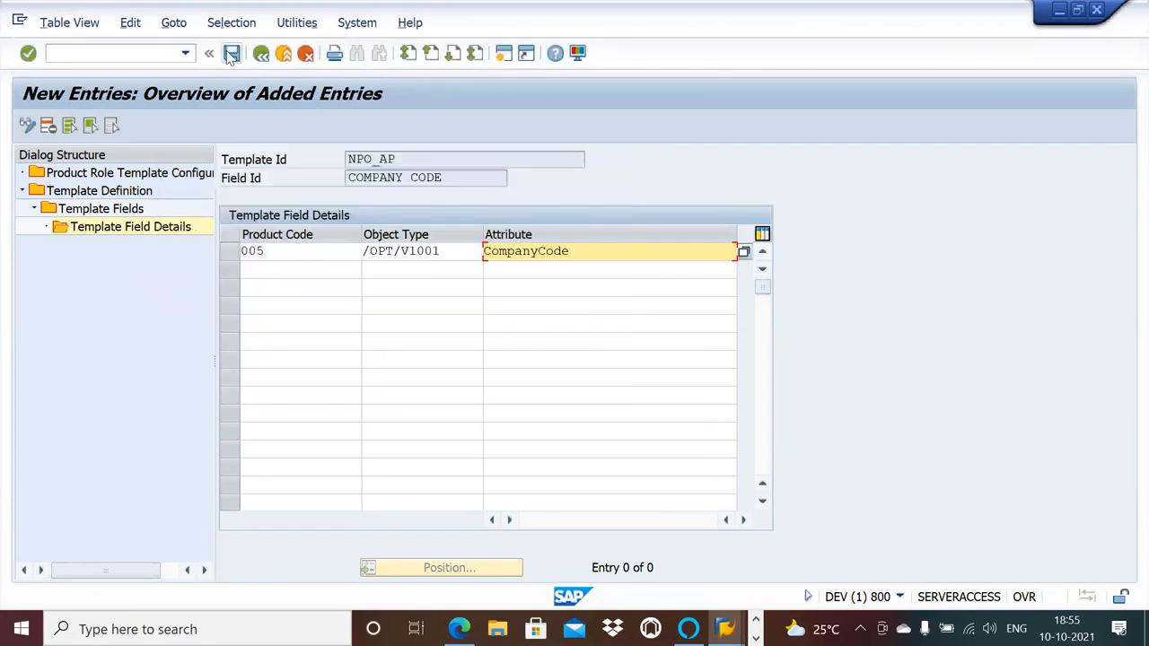
Add a product role template configuration entry with product code 005 and responsible party NPO_AP.
{"action": "double_click", "coordinate": [139, 175]}
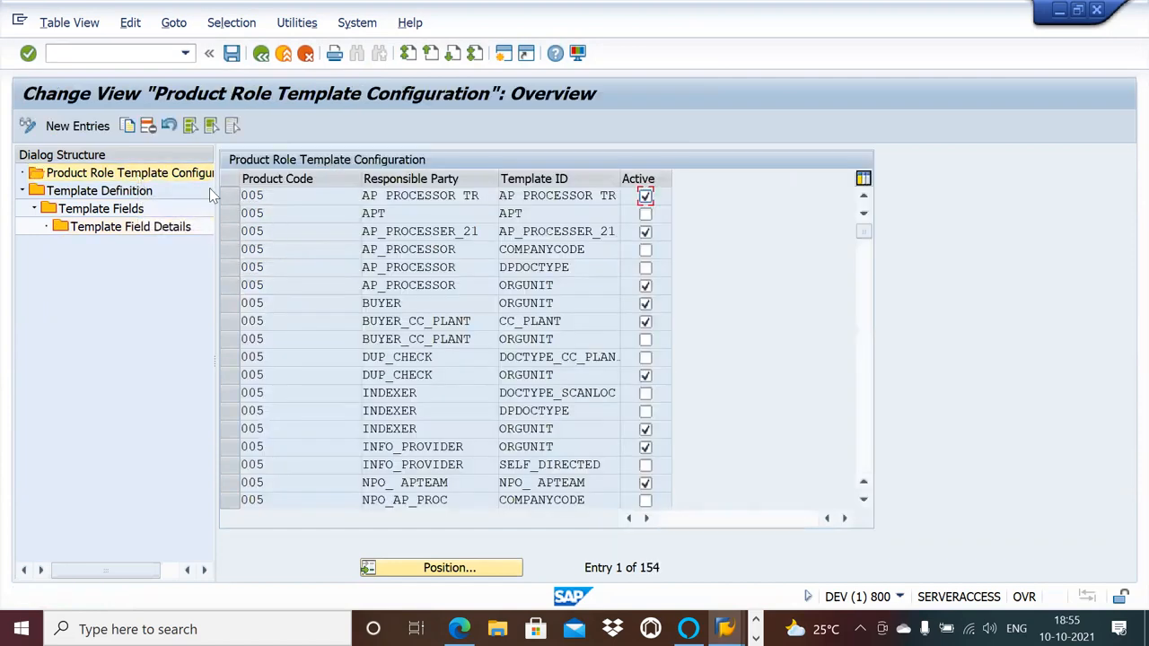
{"action": "left_click", "coordinate": [84, 127]}
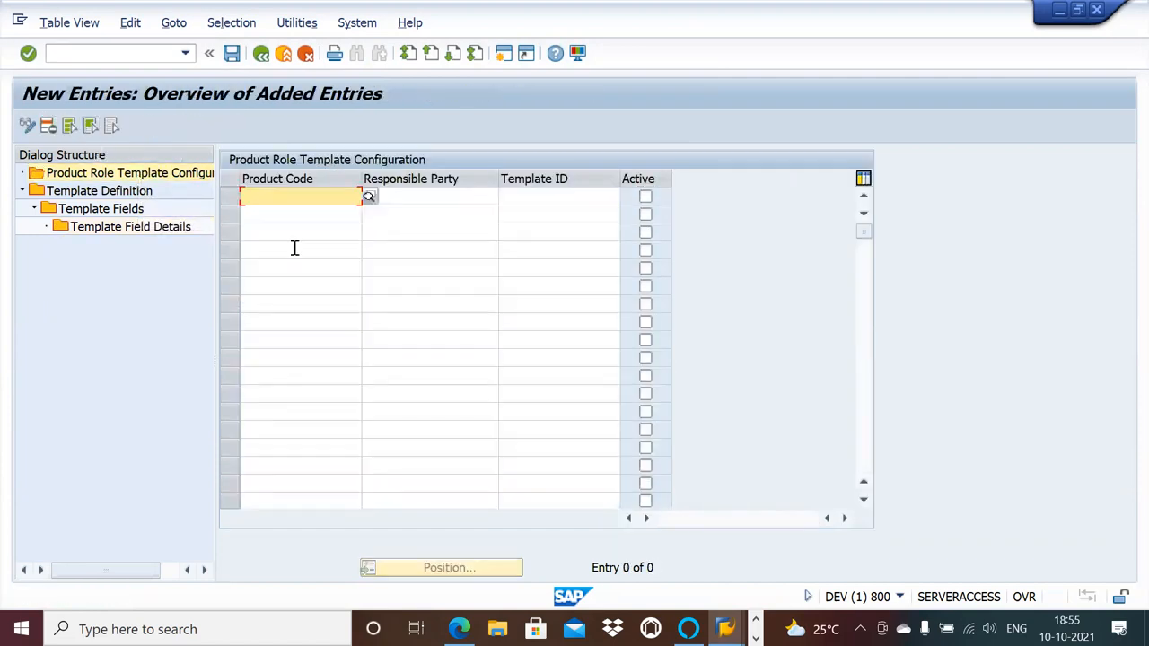
{"action": "left_click", "coordinate": [331, 197]}
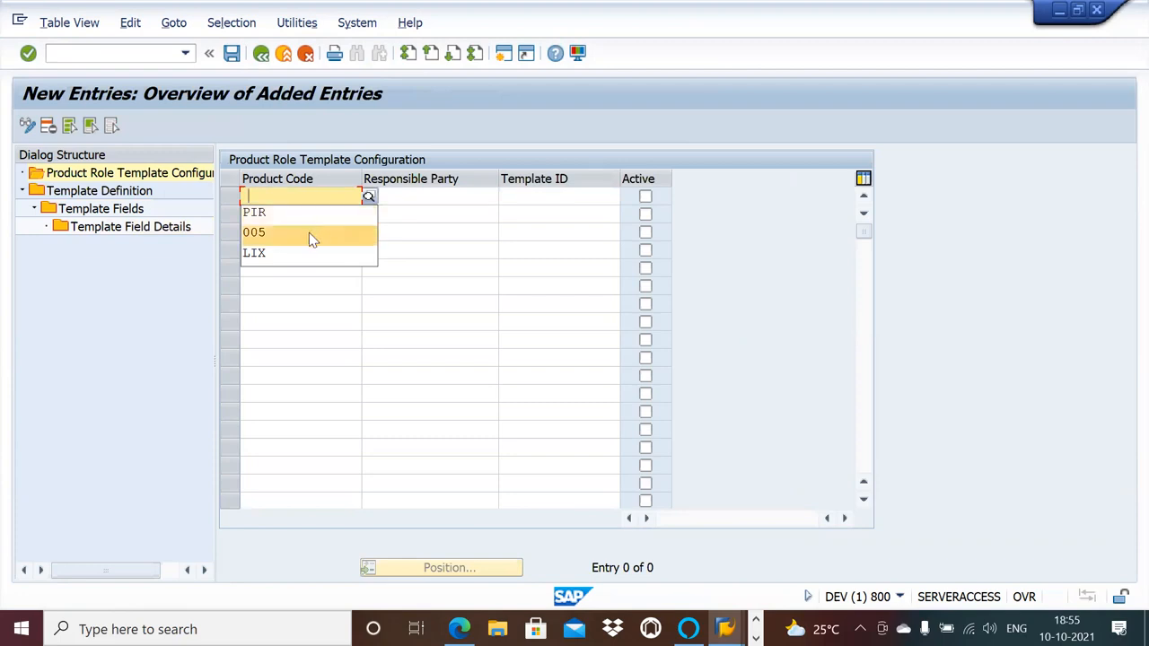
{"action": "left_click", "coordinate": [309, 232]}
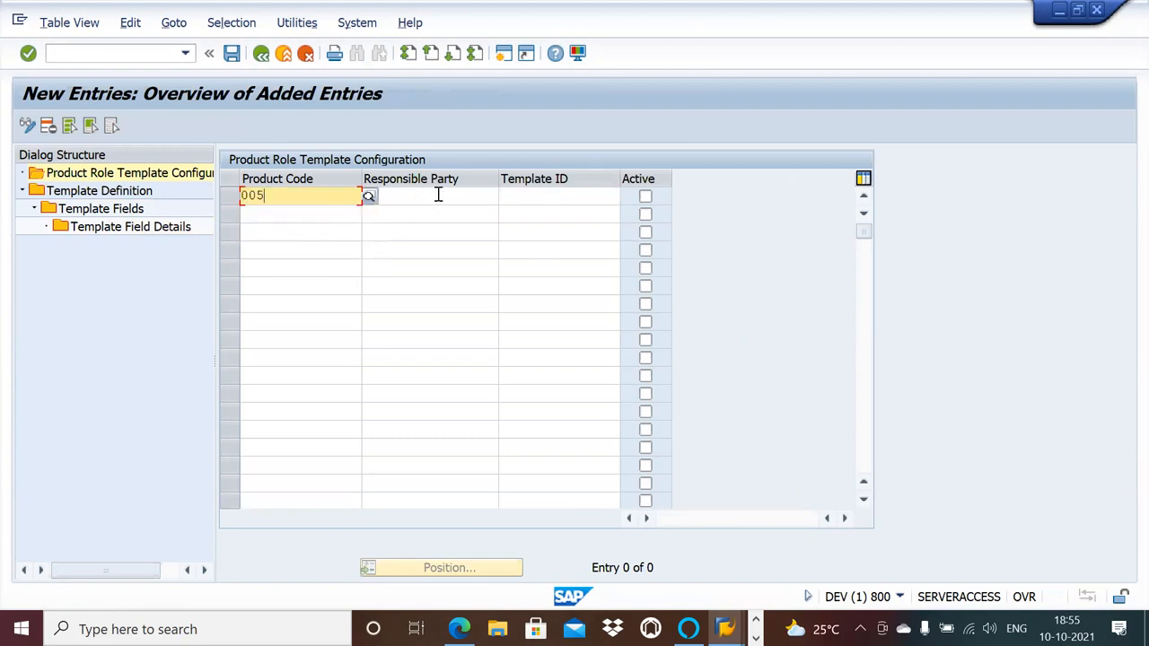
{"action": "left_click", "coordinate": [438, 195]}
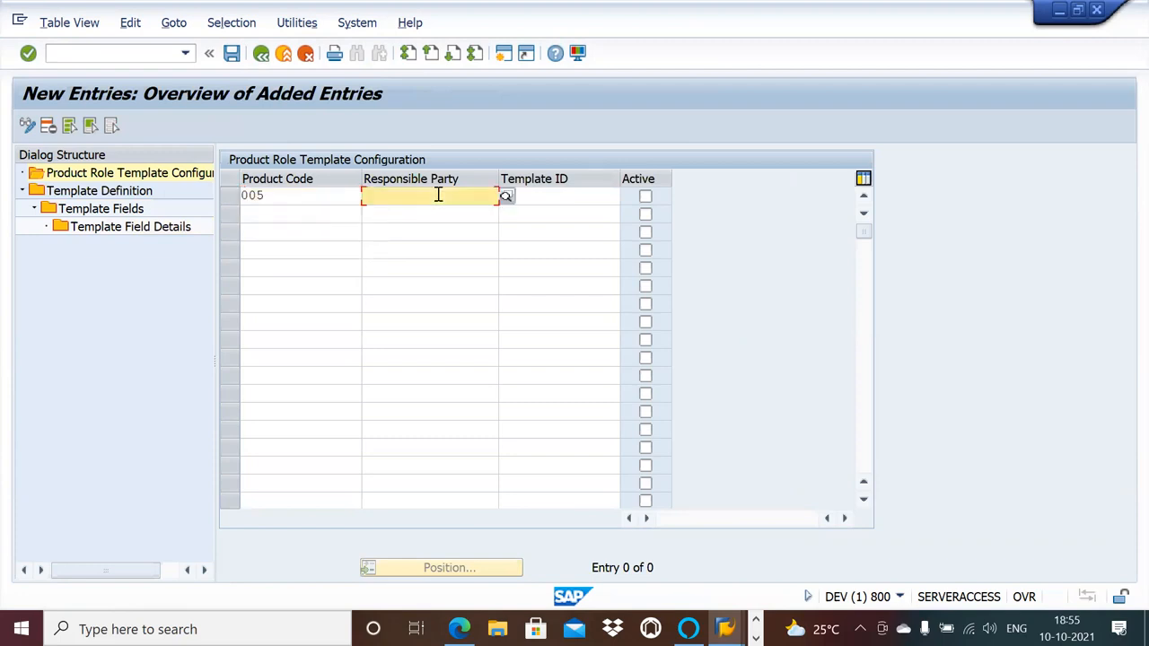
{"action": "left_click", "coordinate": [506, 196]}
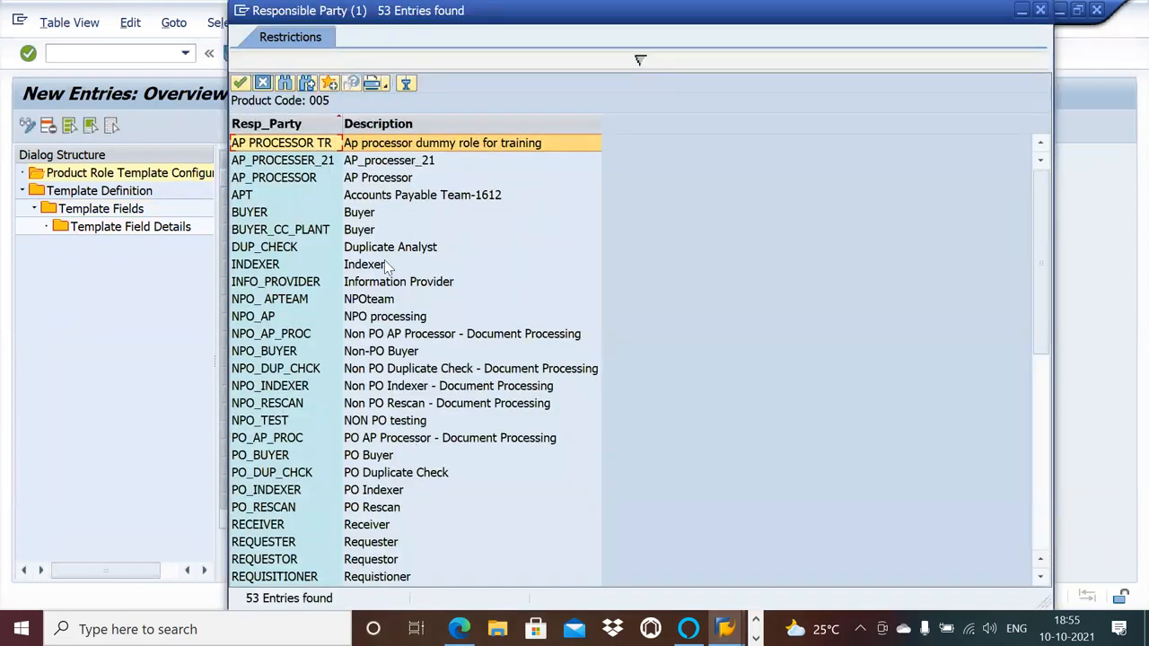
{"action": "double_click", "coordinate": [377, 316]}
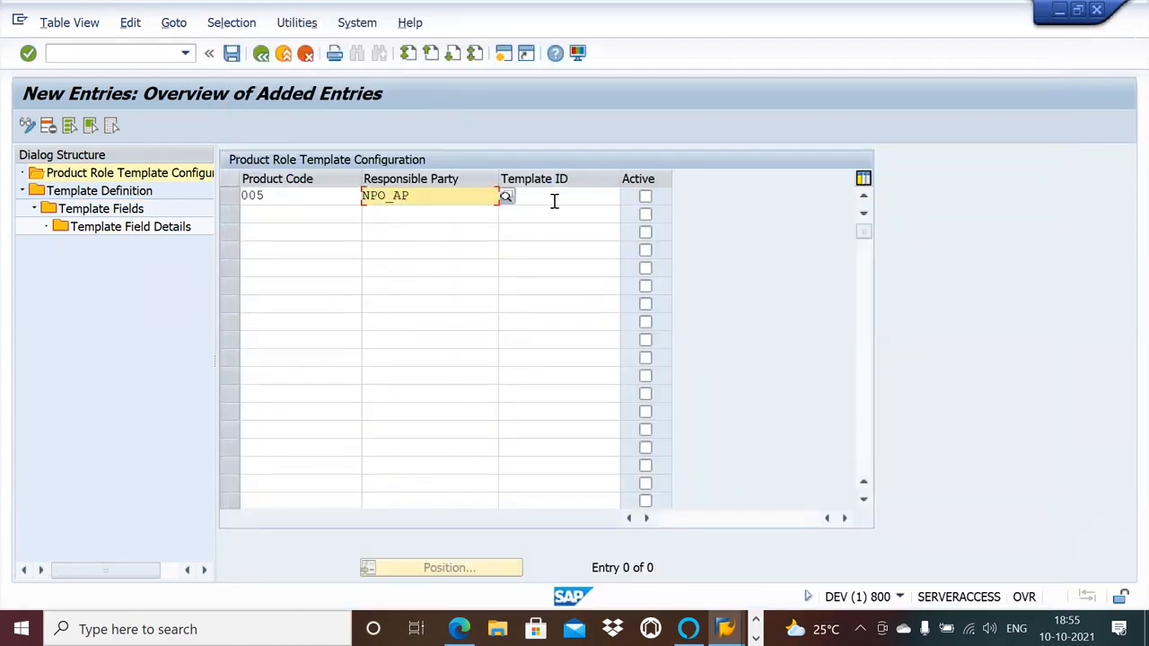
Assign template NPO_AP to the new role entry, mark it active, save it and leave template maintenance.
{"action": "left_click", "coordinate": [554, 201]}
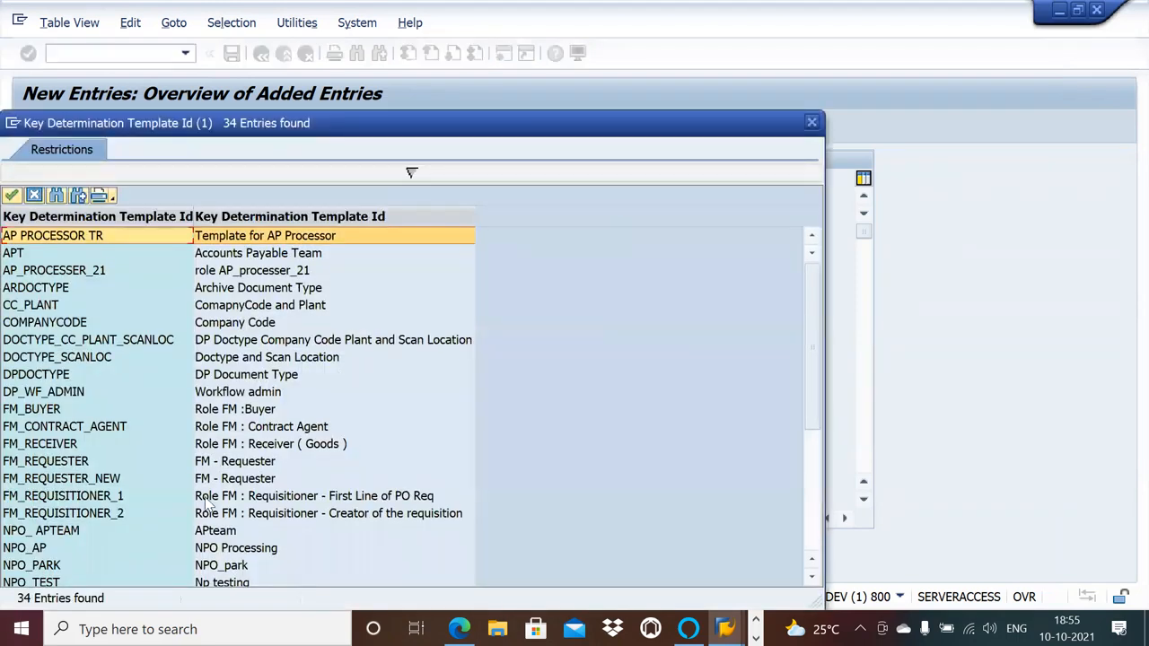
{"action": "double_click", "coordinate": [211, 547]}
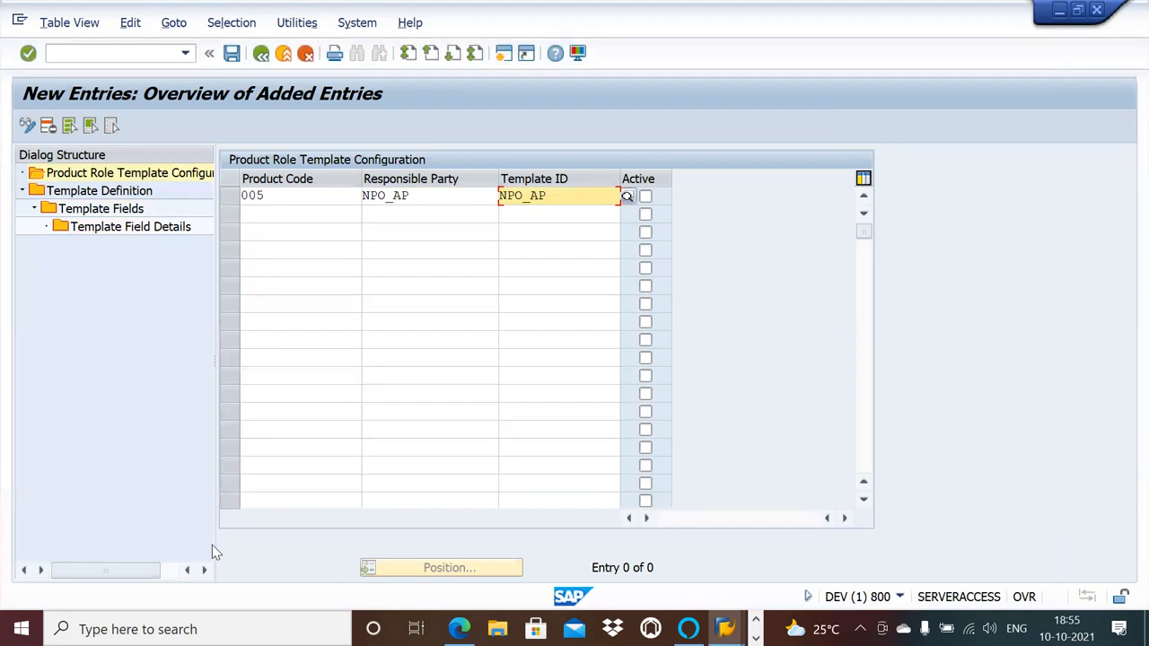
{"action": "left_click", "coordinate": [645, 196]}
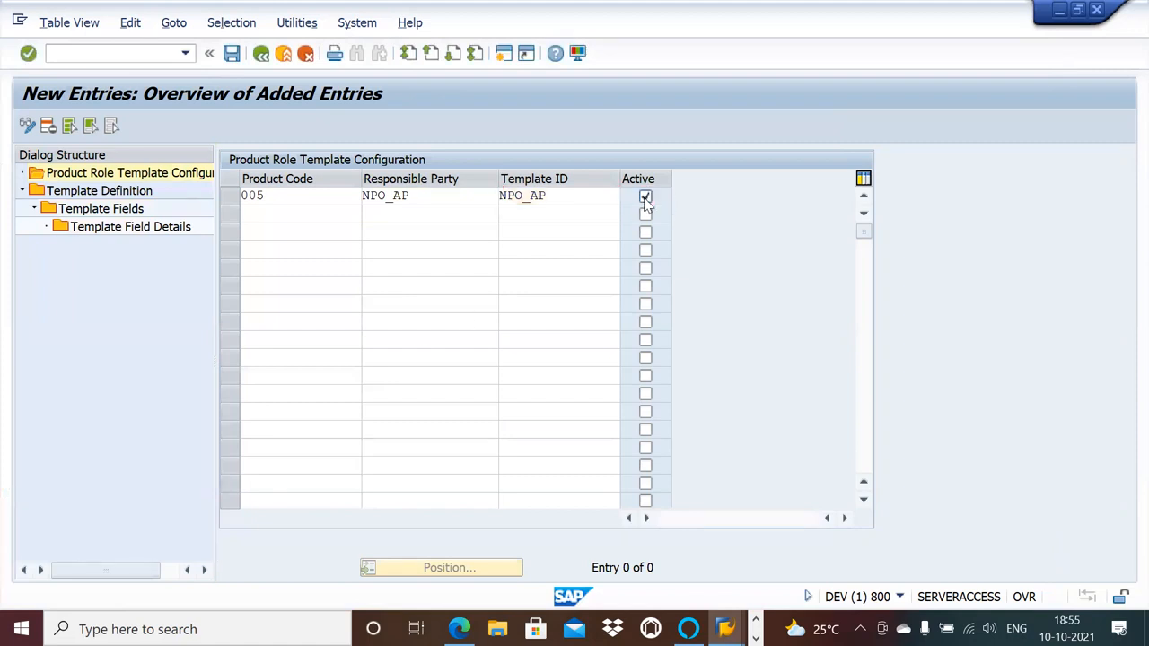
{"action": "key", "text": "Return"}
{"action": "left_click", "coordinate": [232, 57]}
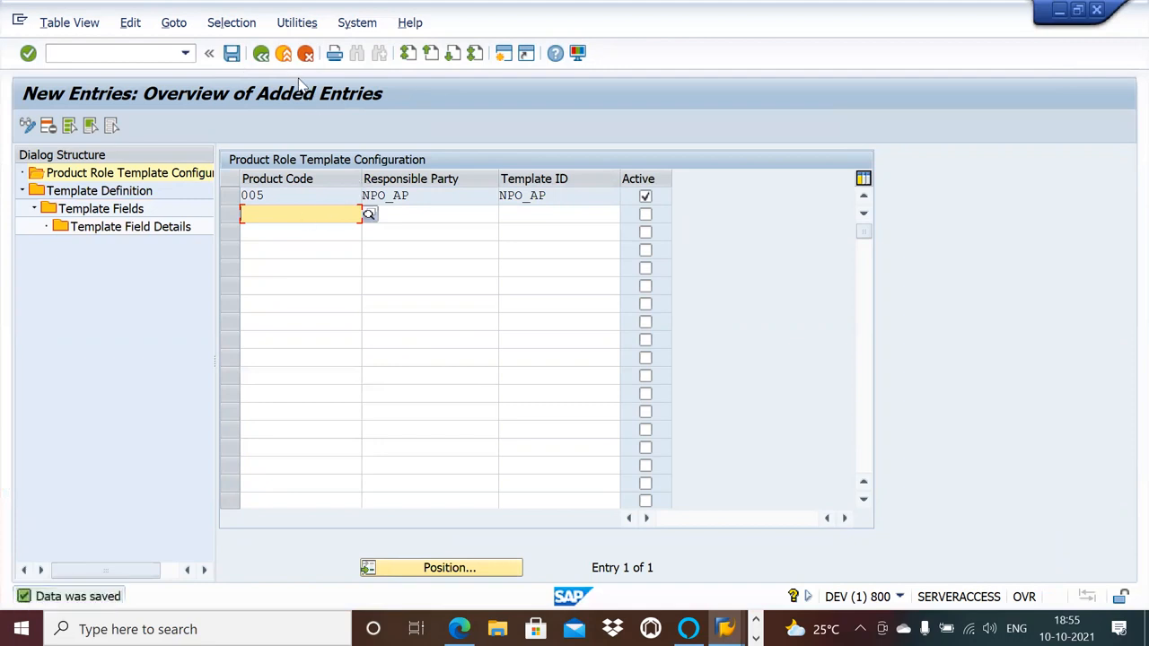
{"action": "left_click", "coordinate": [261, 54]}
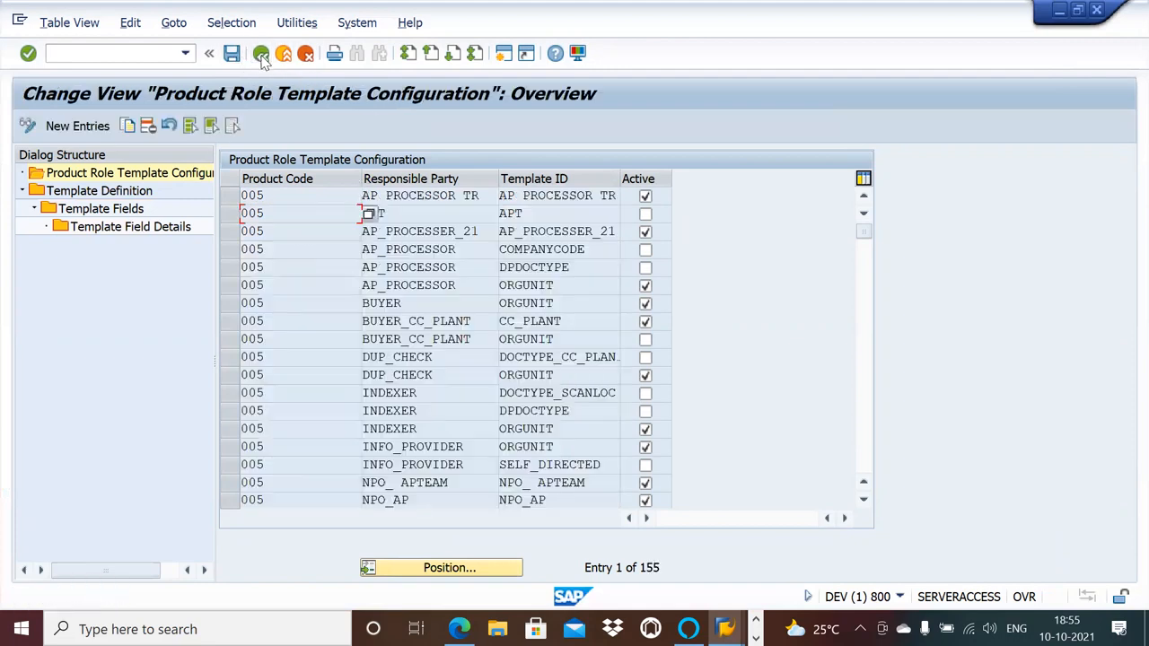
{"action": "left_click", "coordinate": [261, 55]}
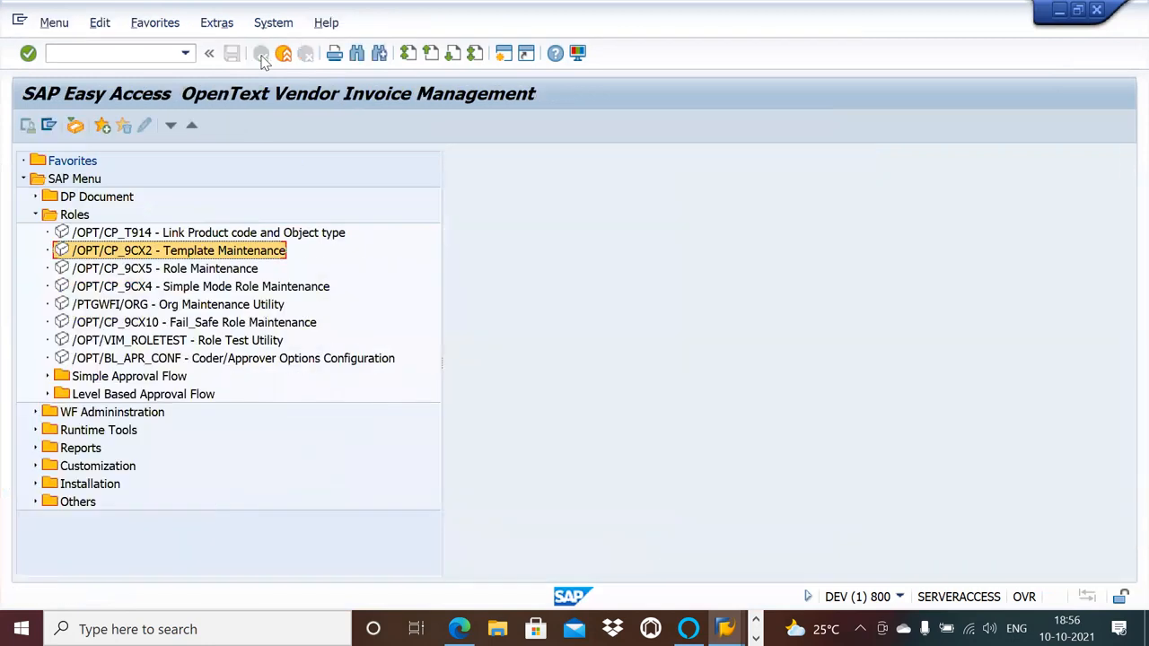
In Simple Mode Role Maintenance, edit the NPO_AP role and enter a company code range from 1000 to 1000.
{"action": "double_click", "coordinate": [216, 288]}
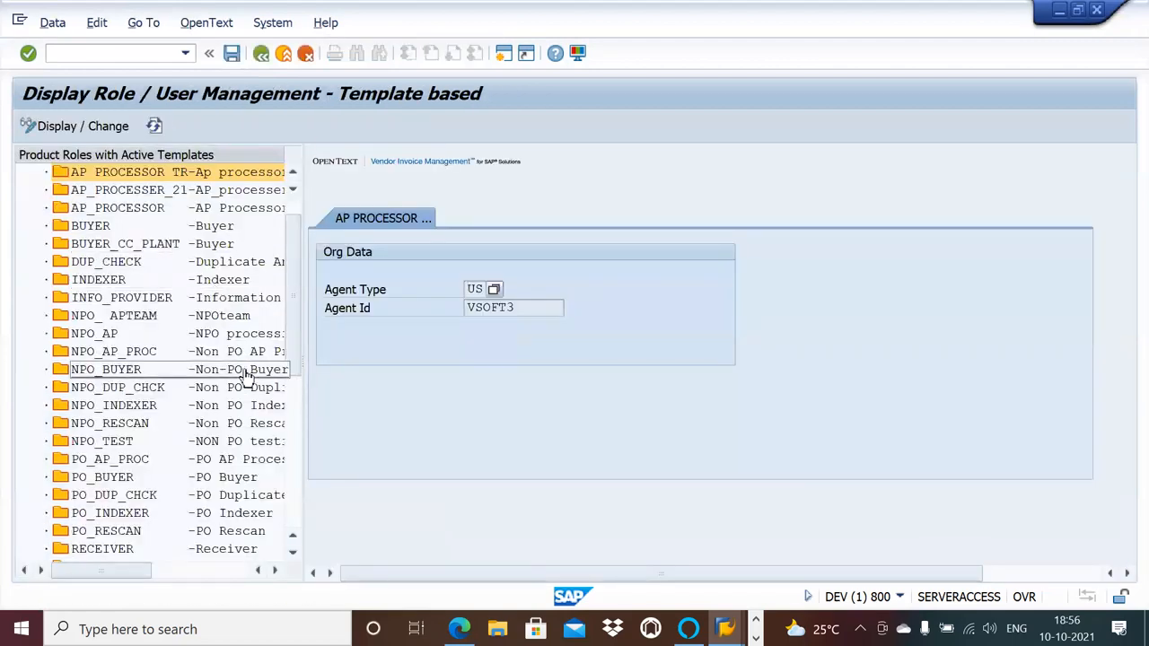
{"action": "left_click", "coordinate": [118, 338]}
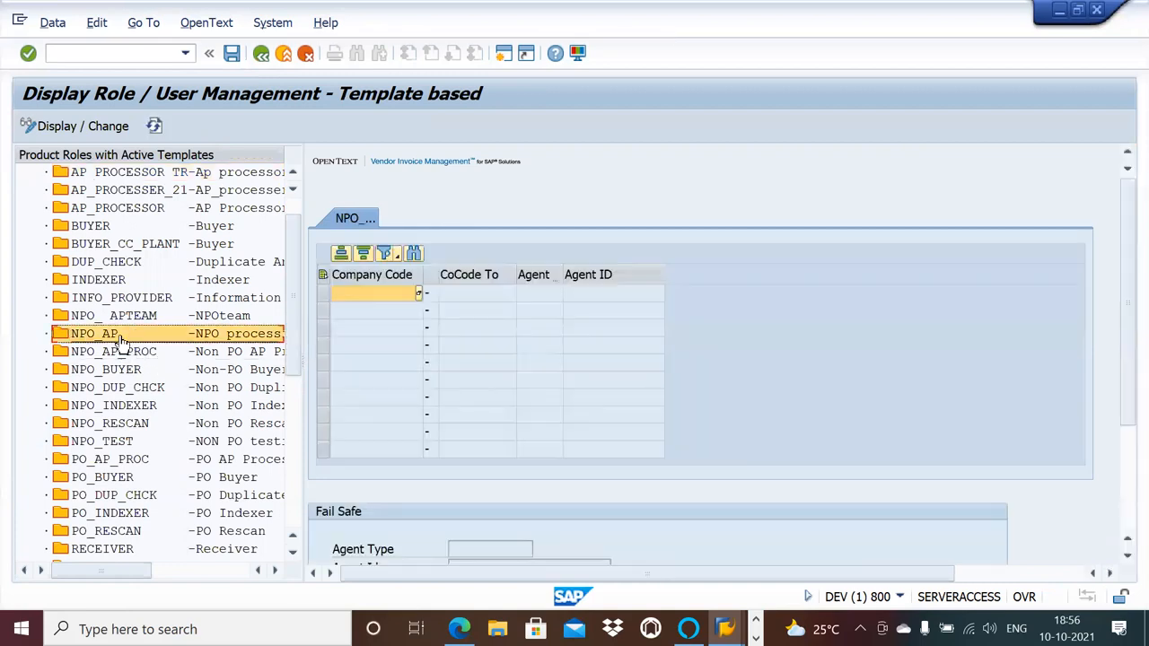
{"action": "left_click", "coordinate": [108, 128]}
{"action": "left_click", "coordinate": [418, 293]}
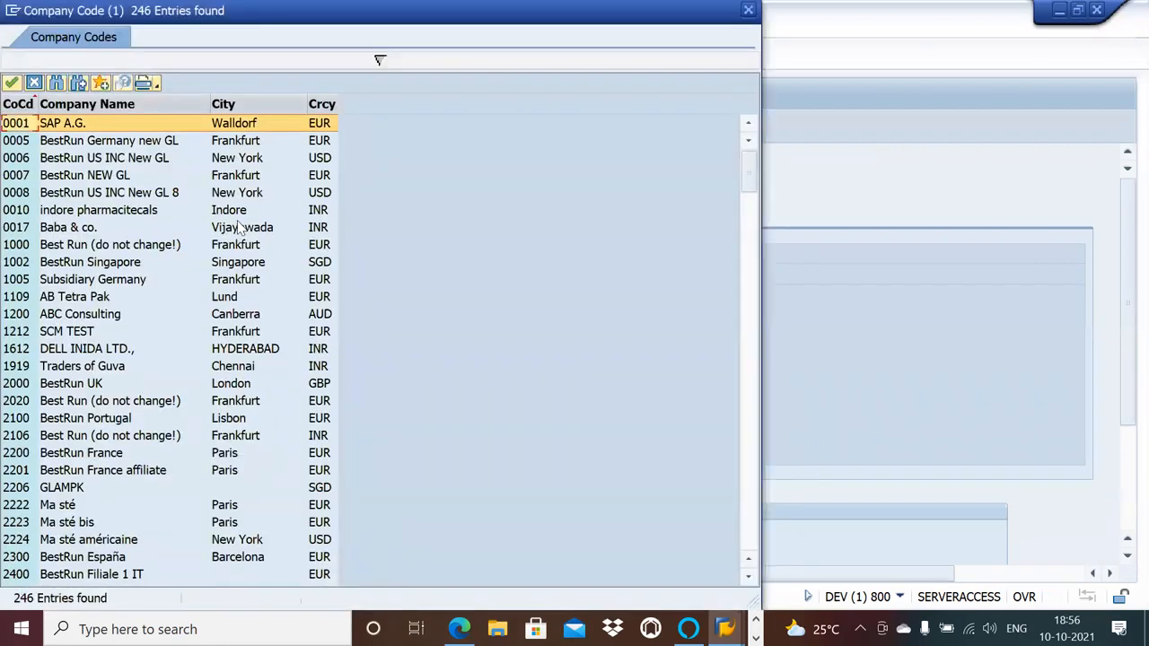
{"action": "double_click", "coordinate": [65, 246]}
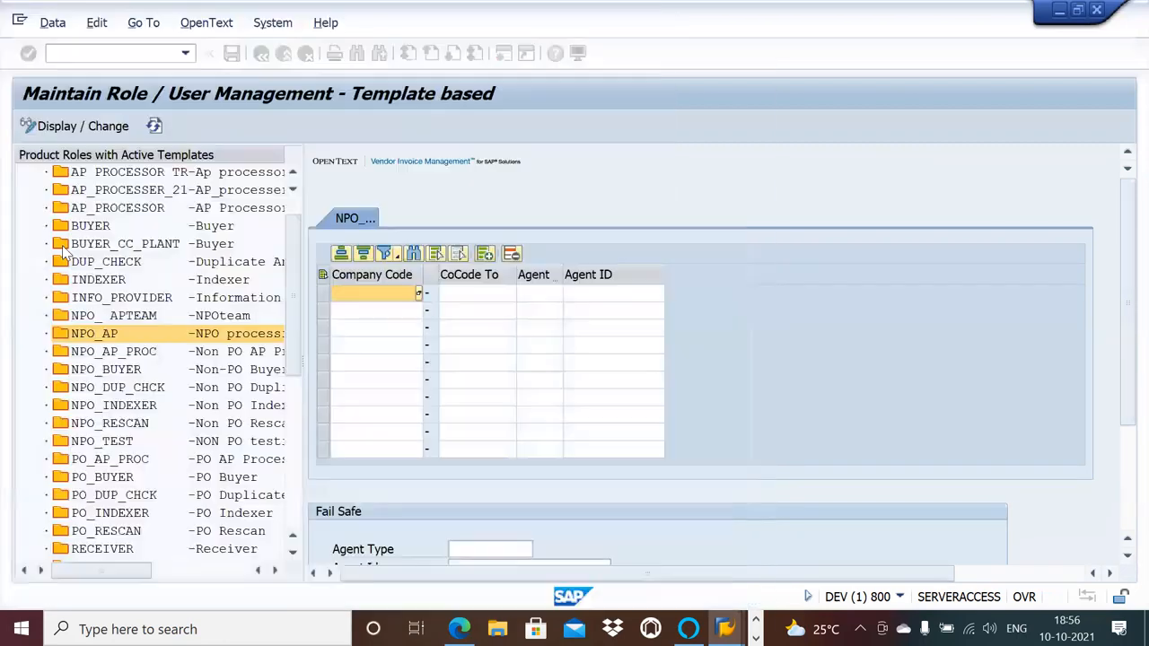
{"action": "left_click", "coordinate": [471, 293]}
{"action": "type", "text": "1000"}
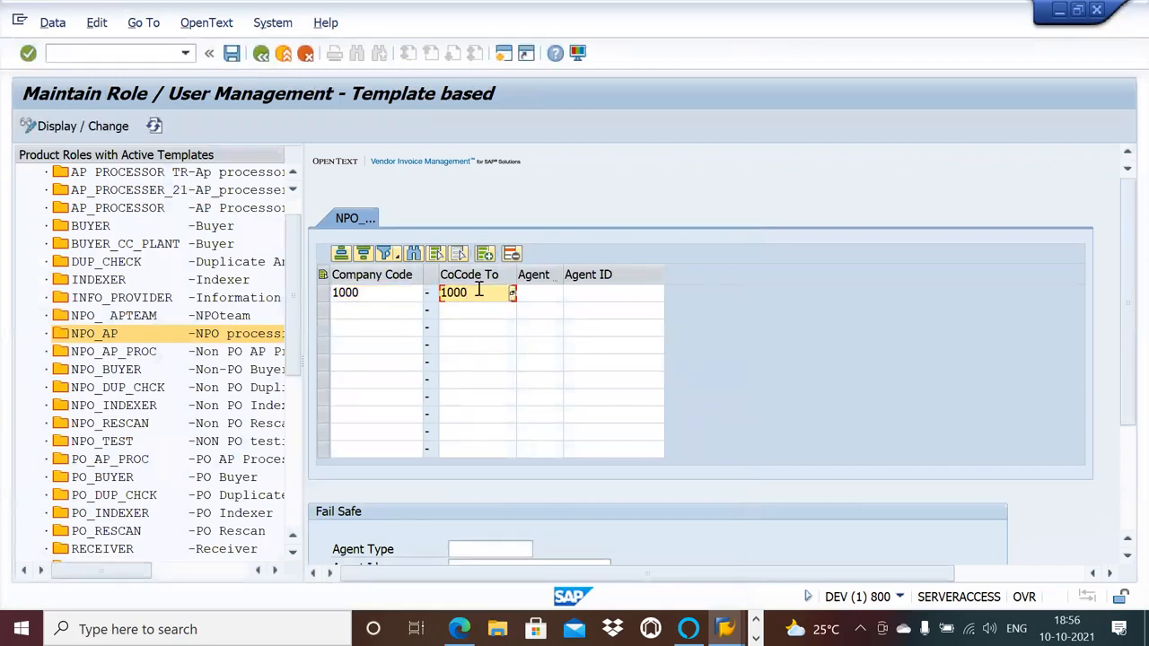
Set the agent type for the company code 1000 row of NPO_AP to US.
{"action": "left_click", "coordinate": [545, 296]}
{"action": "left_click", "coordinate": [559, 295]}
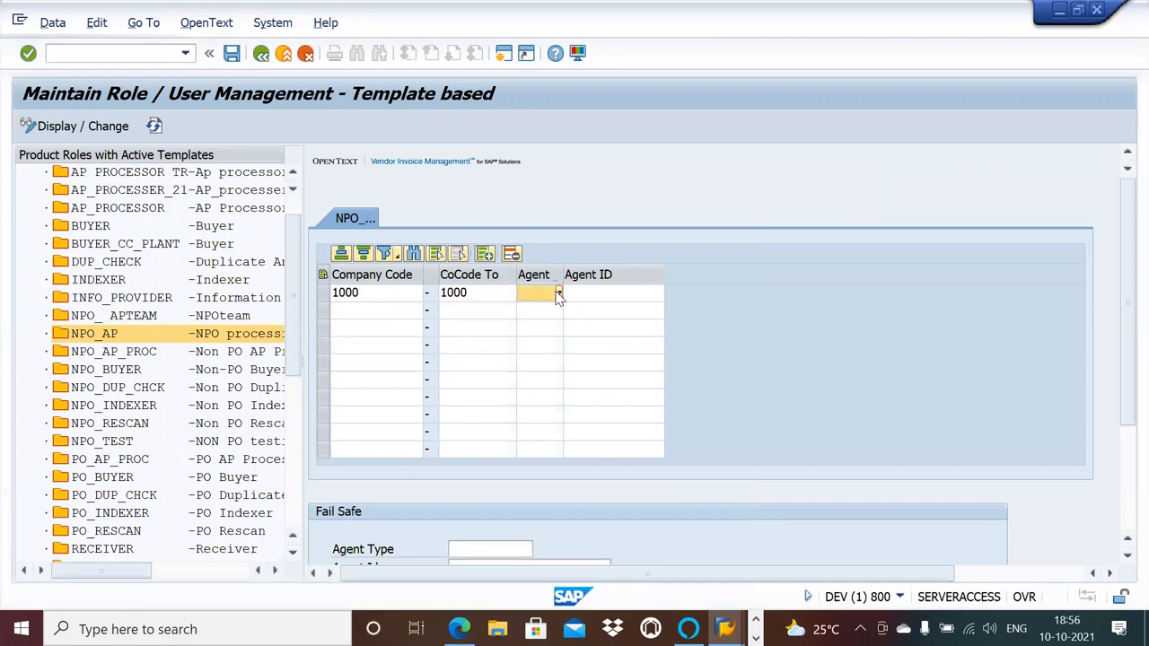
{"action": "double_click", "coordinate": [40, 244]}
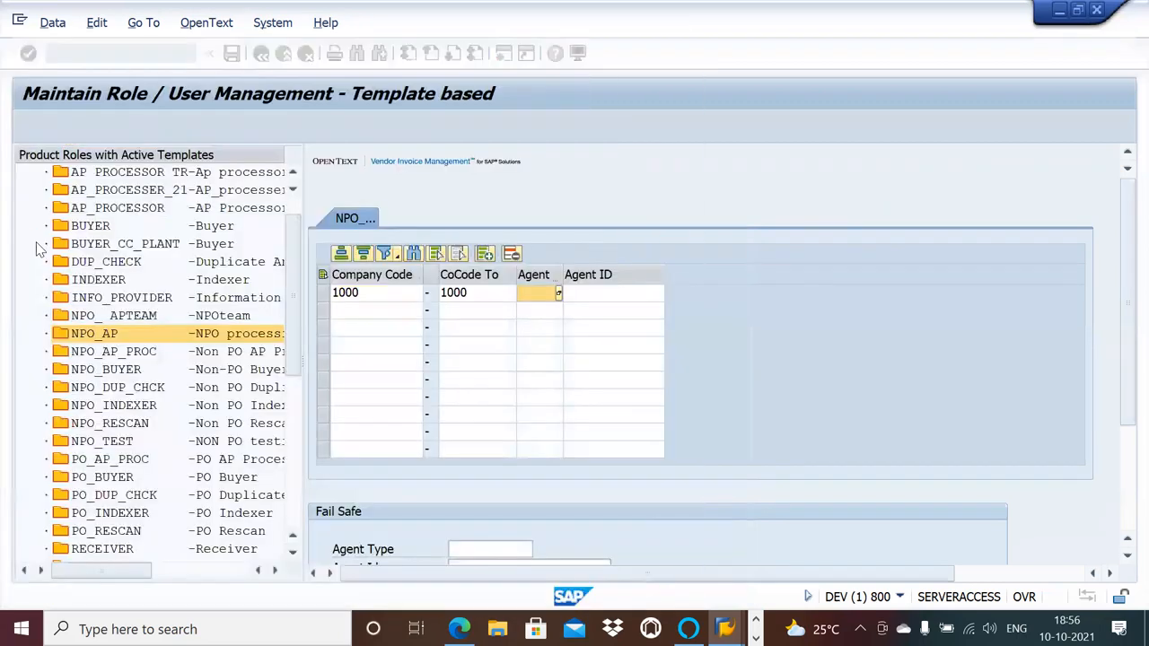
Assign agent ID VSOFT1 to the company code 1000 row, save the role, return to the main menu and collapse Roles.
{"action": "left_click", "coordinate": [598, 296]}
{"action": "type", "text": "Vsfot"}
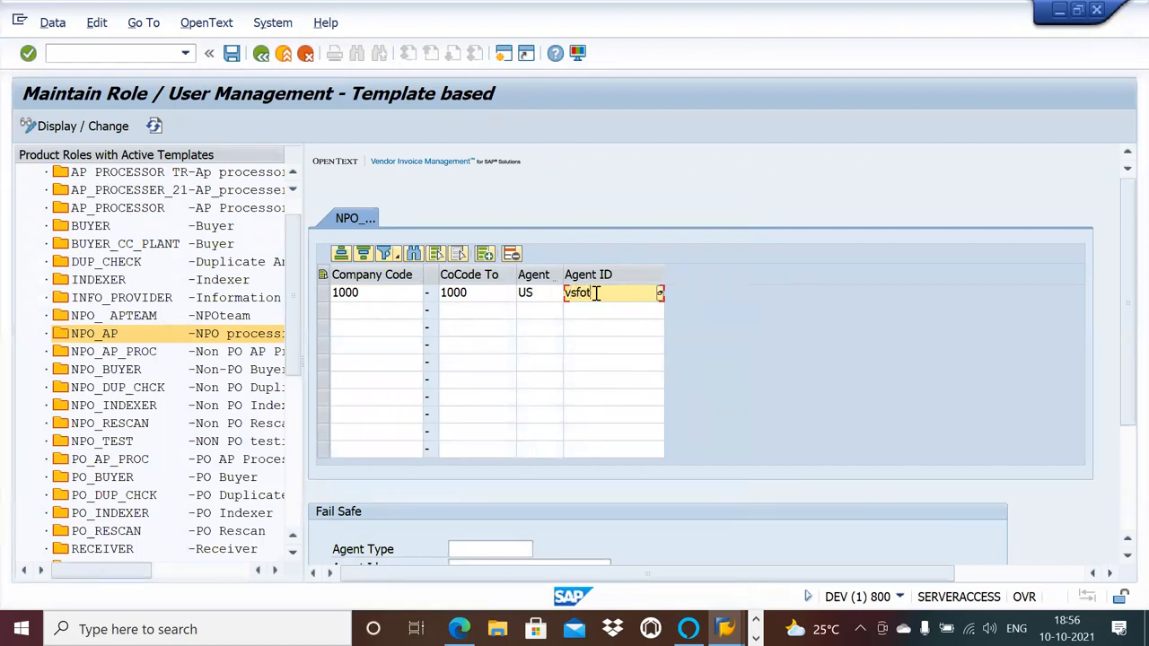
{"action": "type", "text": "1"}
{"action": "key", "text": "Return"}
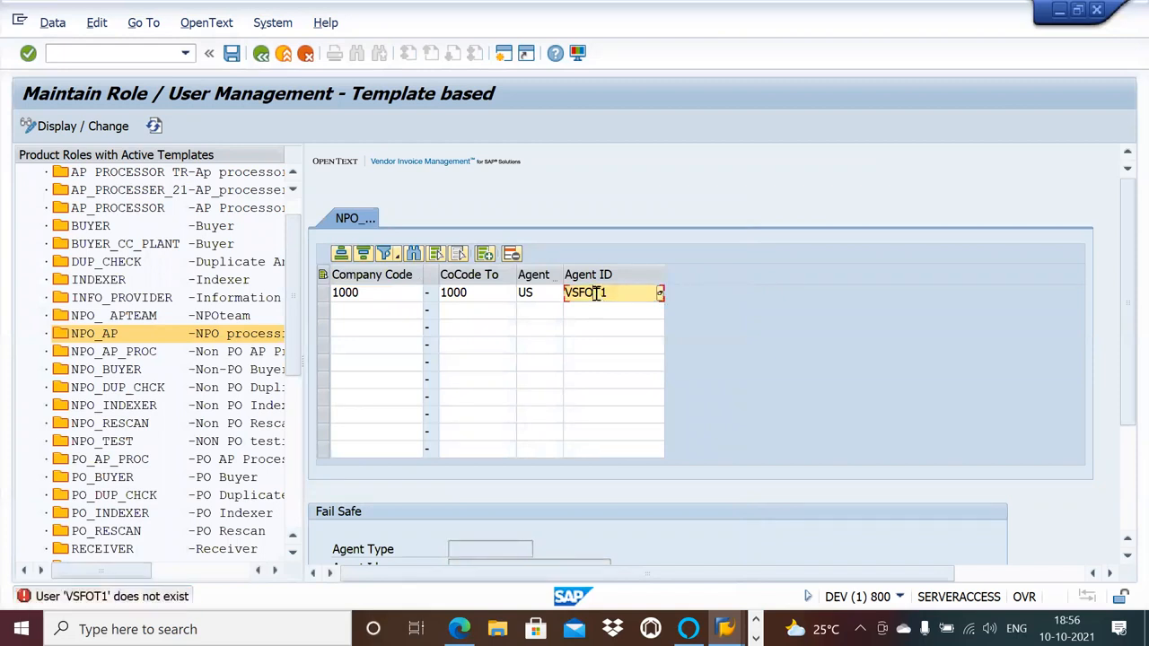
{"action": "key", "text": "BackSpace"}
{"action": "key", "text": "BackSpace"}
{"action": "key", "text": "BackSpace"}
{"action": "key", "text": "BackSpace"}
{"action": "key", "text": "BackSpace"}
{"action": "type", "text": "soft1"}
{"action": "key", "text": "Return"}
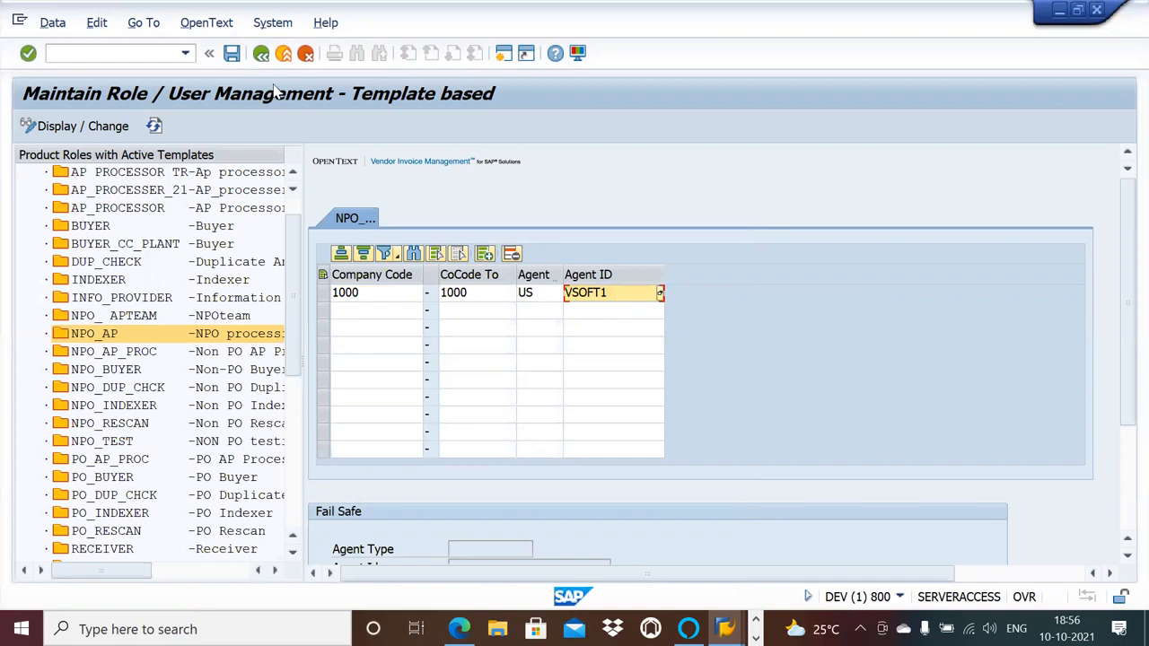
{"action": "left_click", "coordinate": [236, 59]}
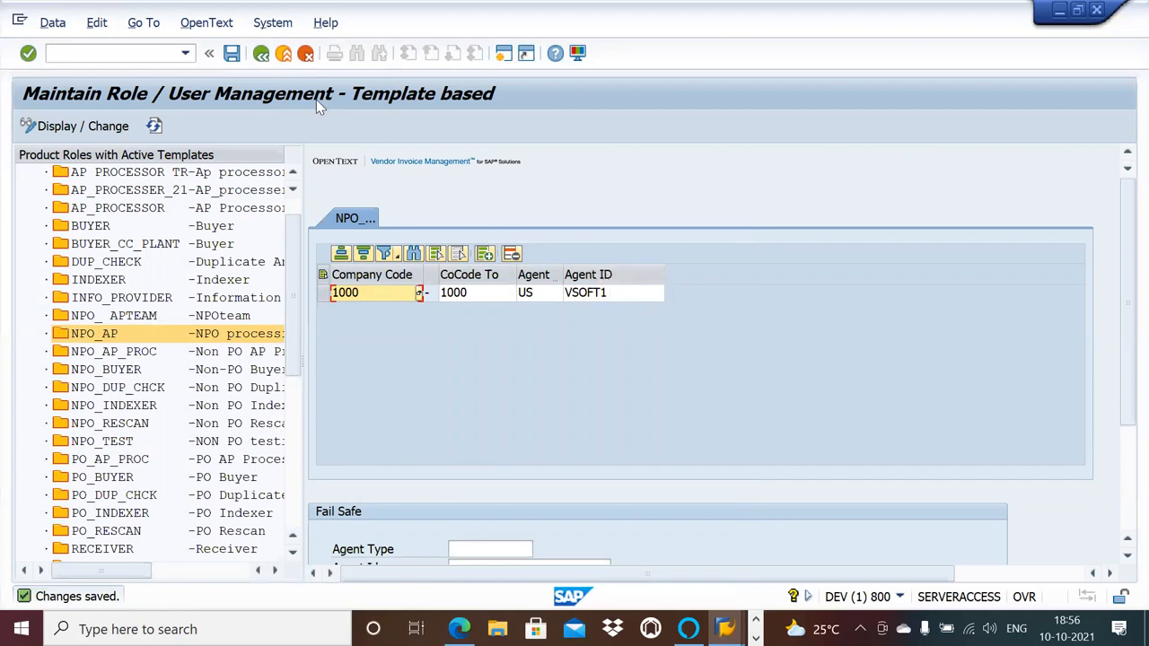
{"action": "left_click", "coordinate": [261, 54]}
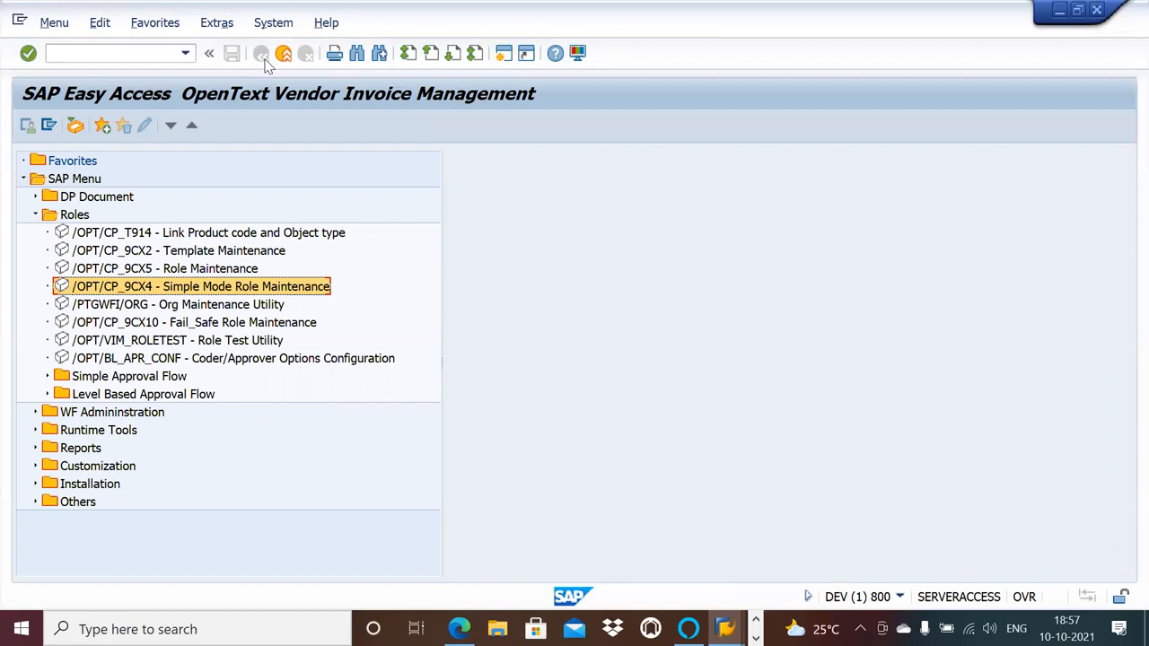
{"action": "left_click", "coordinate": [36, 216]}
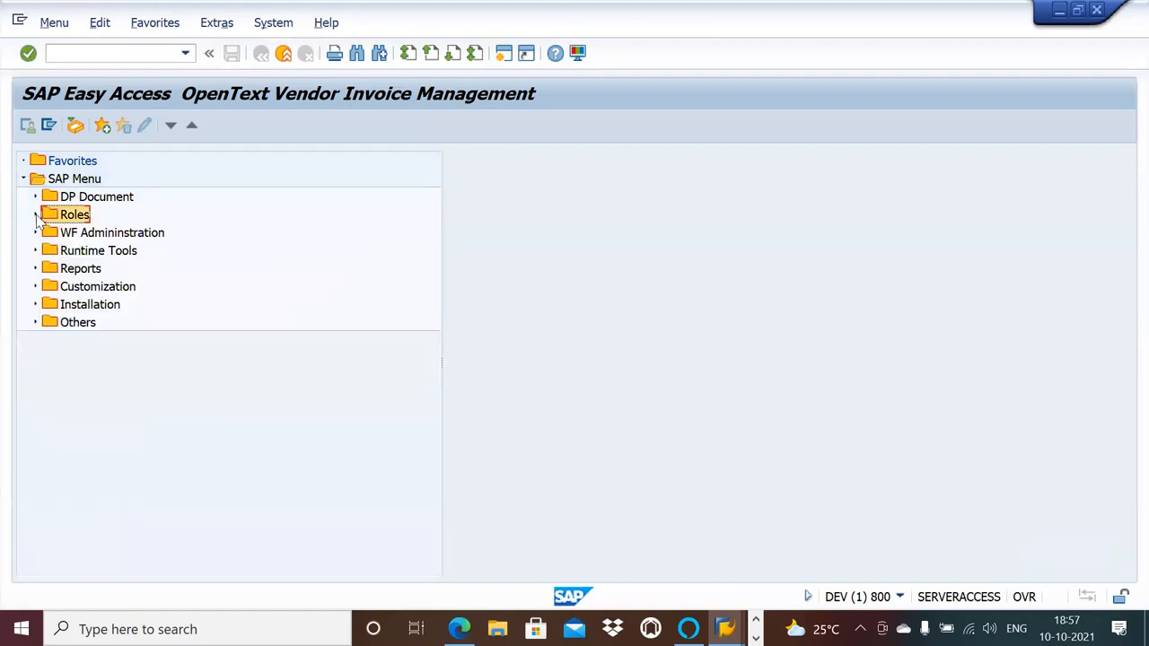
Open the OpenText configuration and go to Maintain Process Types under the Document Processing process configuration.
{"action": "left_click", "coordinate": [35, 287]}
{"action": "double_click", "coordinate": [131, 305]}
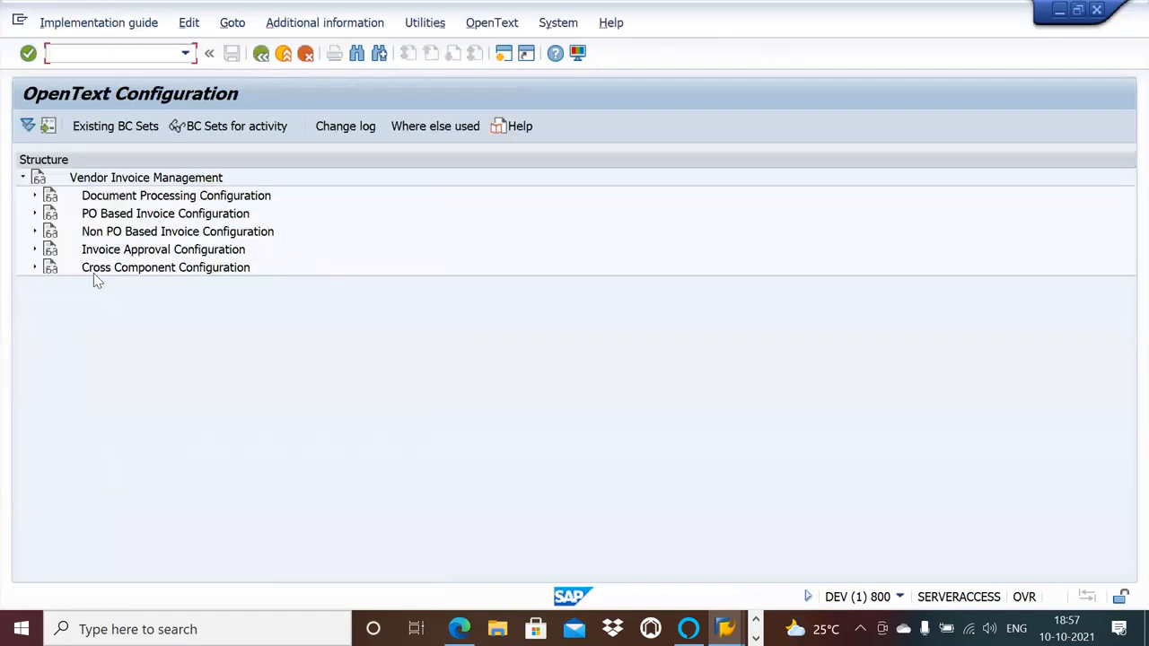
{"action": "left_click", "coordinate": [35, 196]}
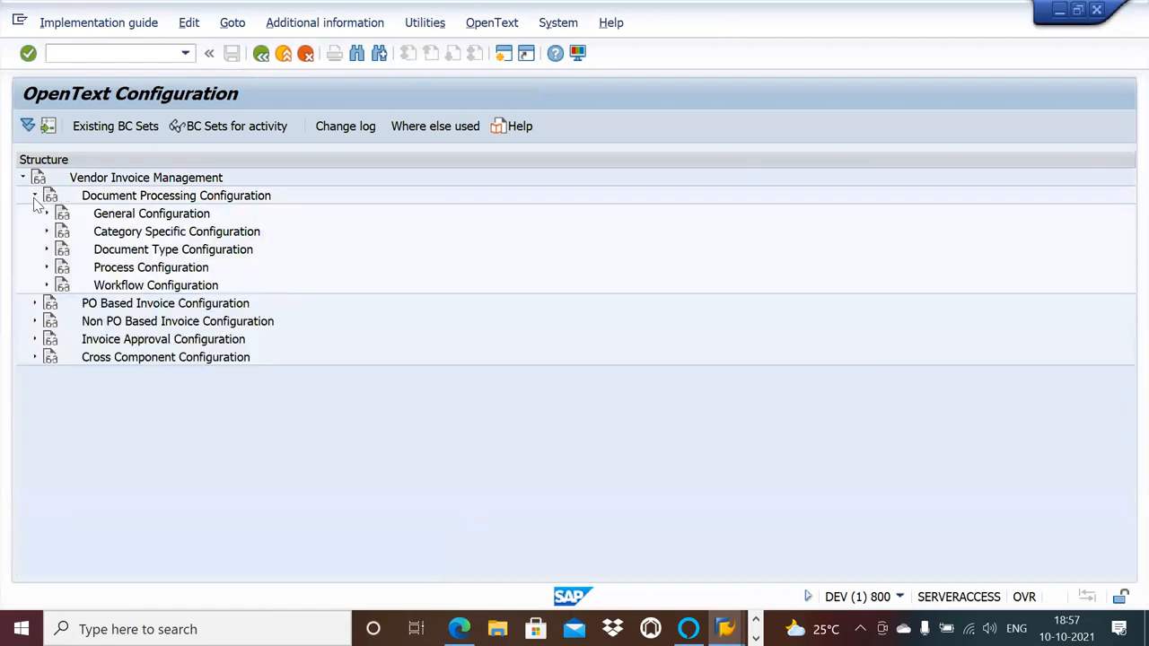
{"action": "left_click", "coordinate": [46, 268]}
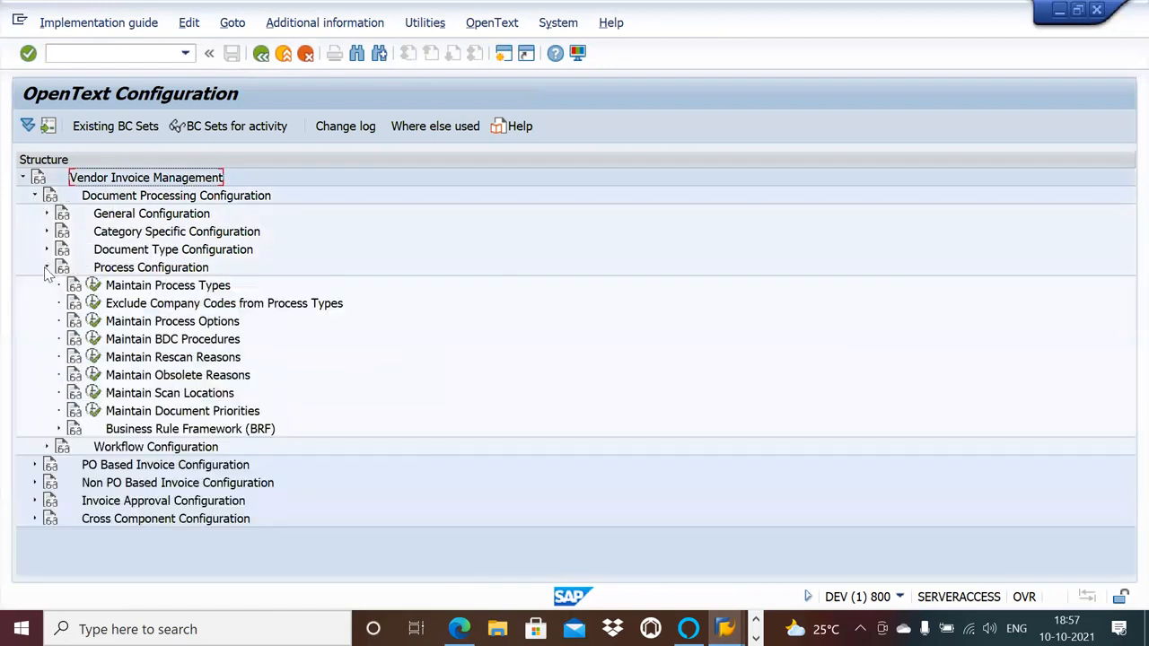
{"action": "left_click", "coordinate": [95, 286]}
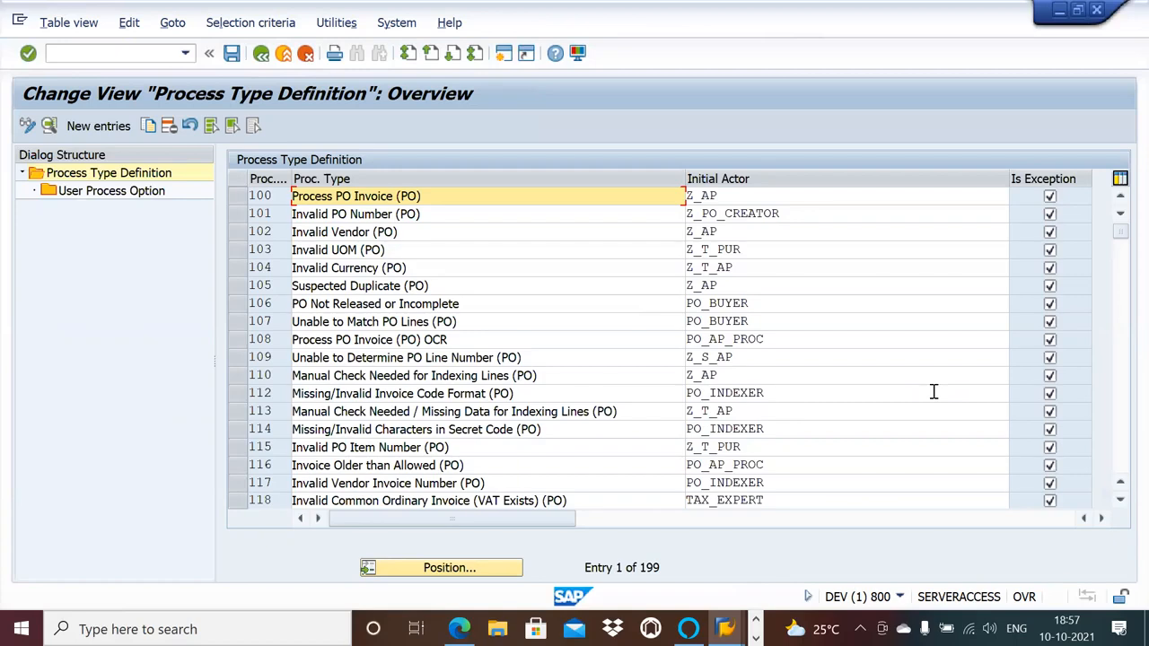
Switch to the Word document on NPO configuration, review its process type creation list, and return to SAP.
{"action": "key", "text": "alt+Tab"}
{"action": "key", "text": "alt+Tab"}
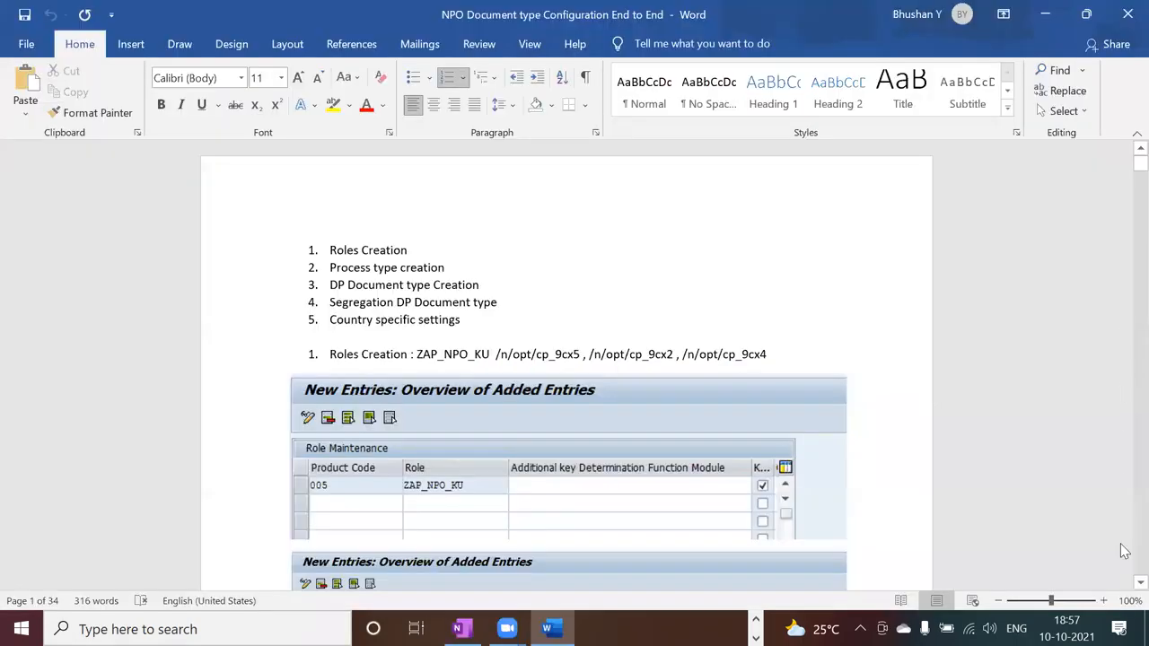
{"action": "scroll", "coordinate": [1122, 586], "scroll_direction": "down", "scroll_amount": 2}
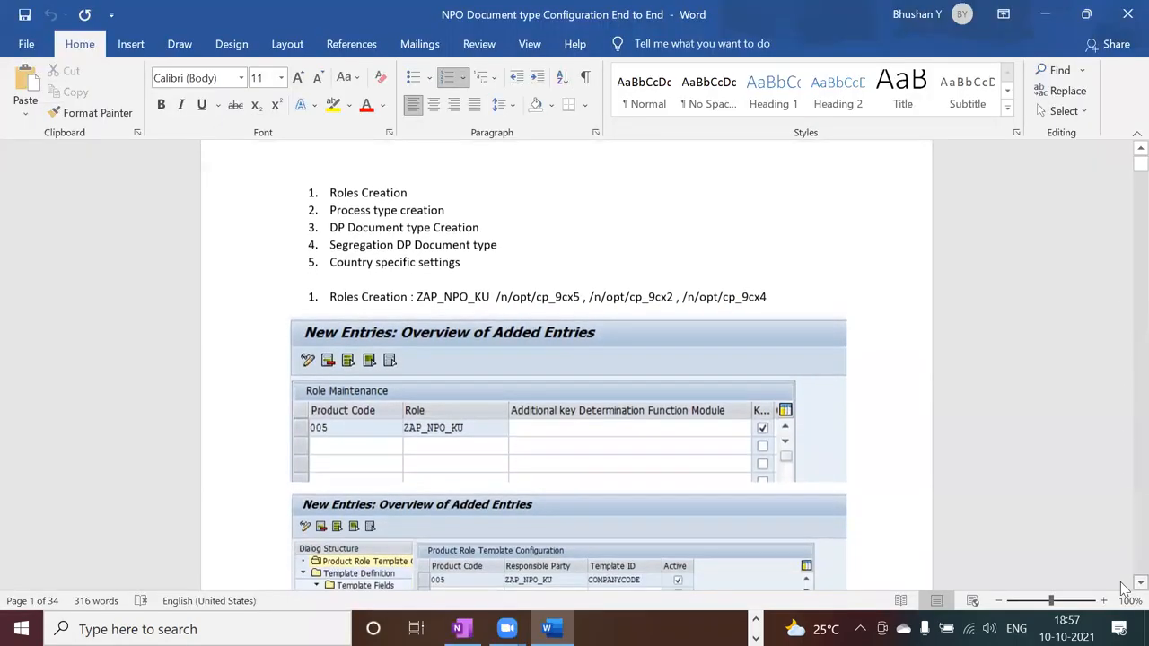
{"action": "scroll", "coordinate": [1122, 588], "scroll_direction": "down", "scroll_amount": 4}
{"action": "scroll", "coordinate": [1122, 588], "scroll_direction": "down", "scroll_amount": 8}
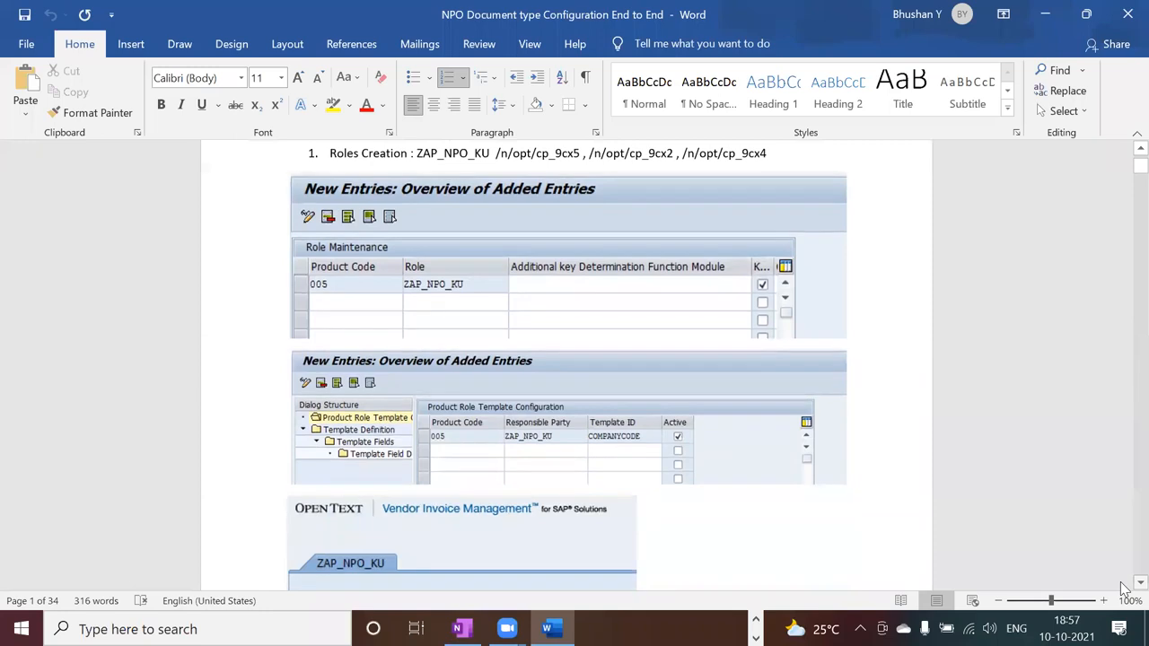
{"action": "scroll", "coordinate": [1122, 588], "scroll_direction": "down", "scroll_amount": 2}
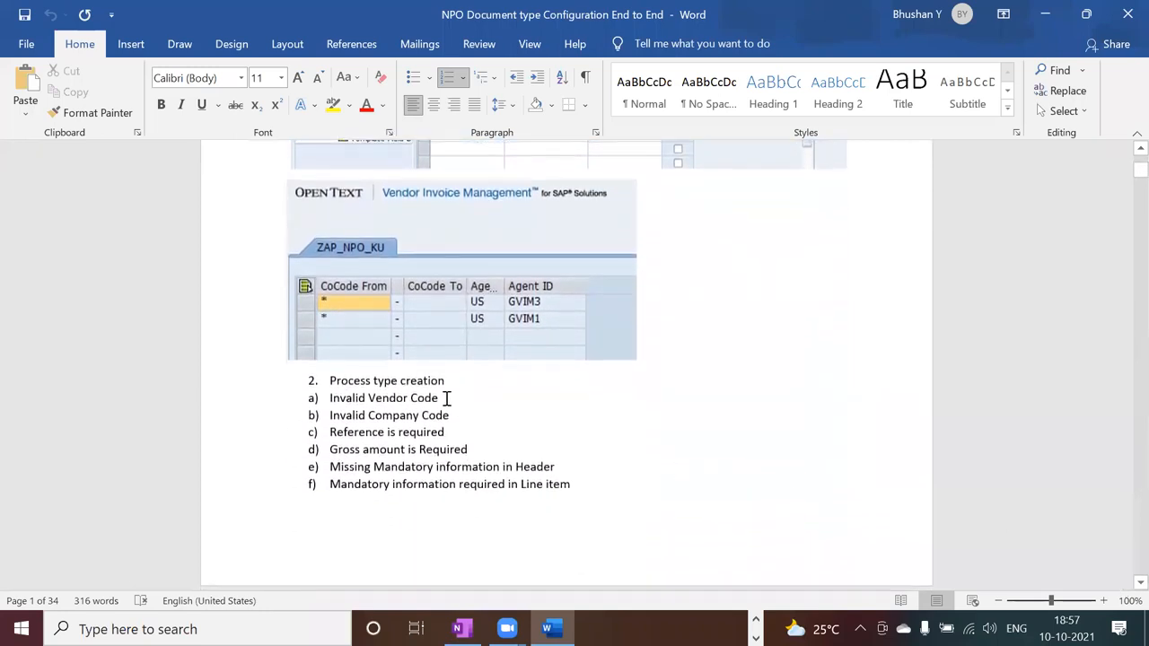
{"action": "key", "text": "alt+Tab"}
Try to copy process type 102, Invalid Vendor (PO), to process type 851 together with all dependent entries.
{"action": "left_click", "coordinate": [310, 198]}
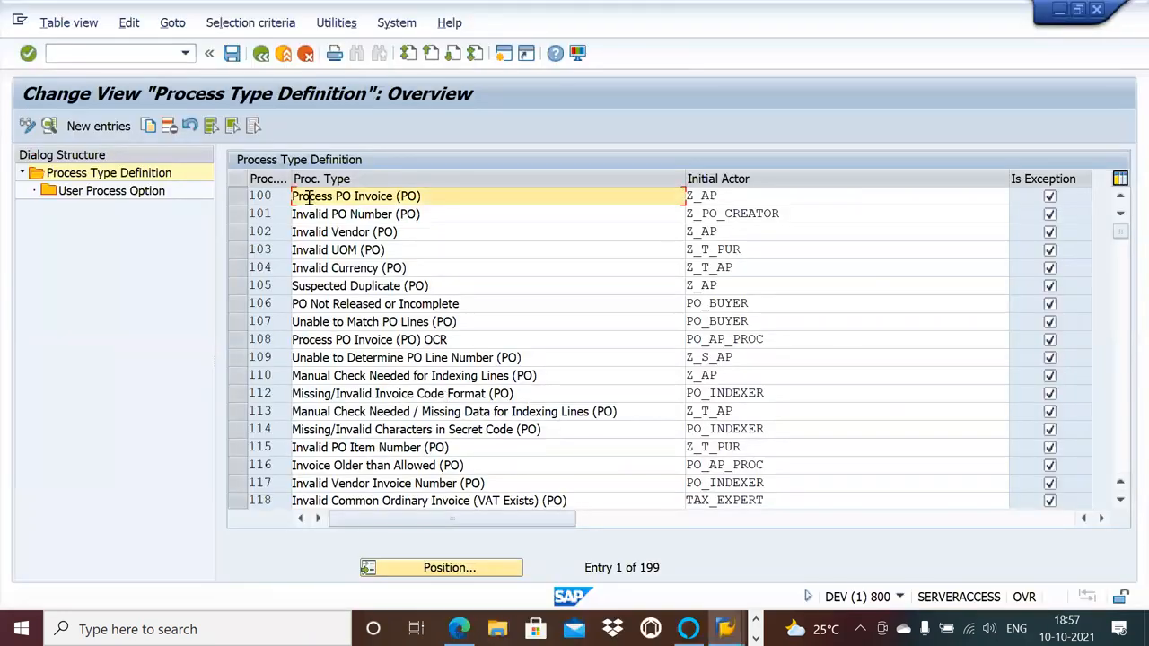
{"action": "left_click", "coordinate": [238, 231]}
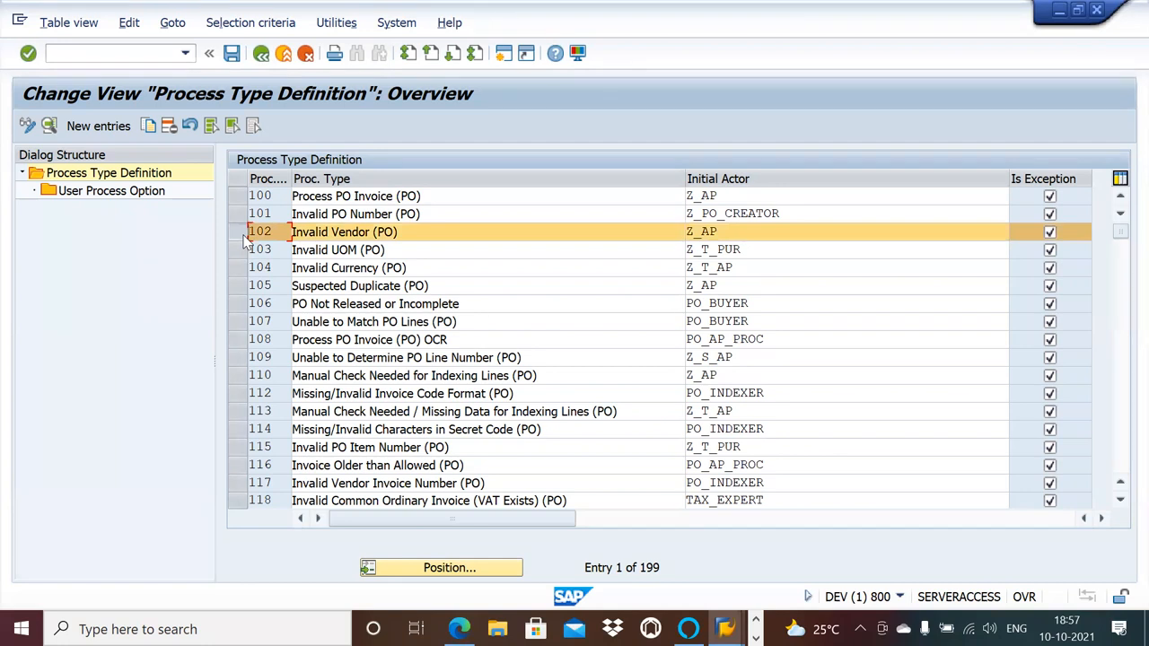
{"action": "left_click", "coordinate": [148, 125]}
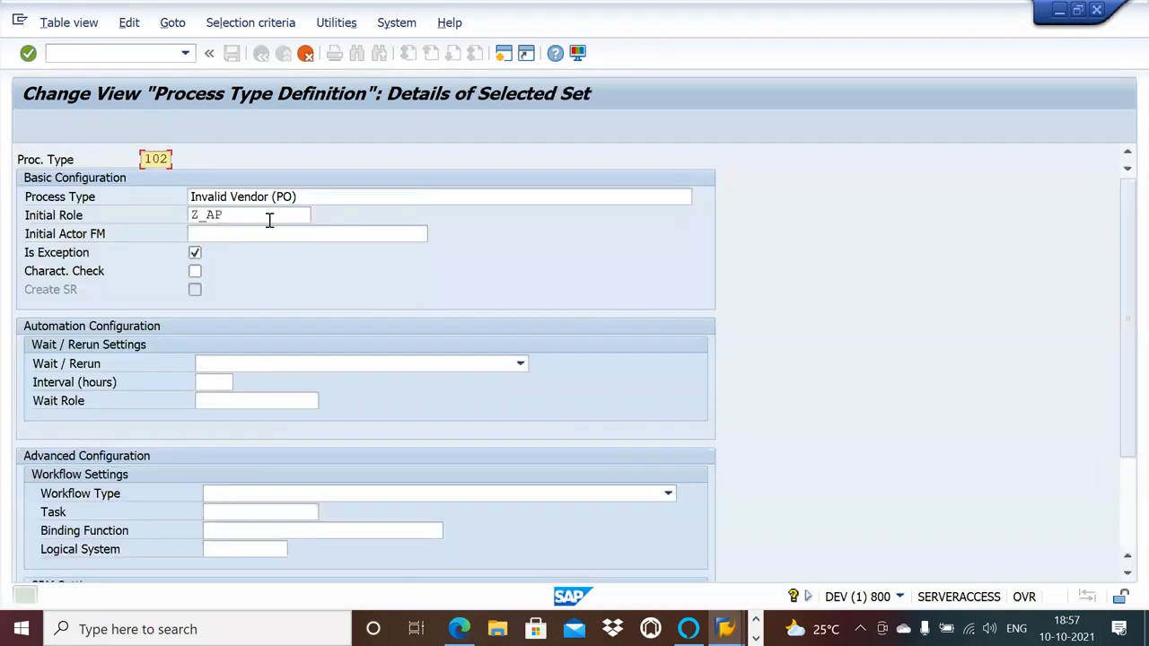
{"action": "left_click", "coordinate": [258, 216]}
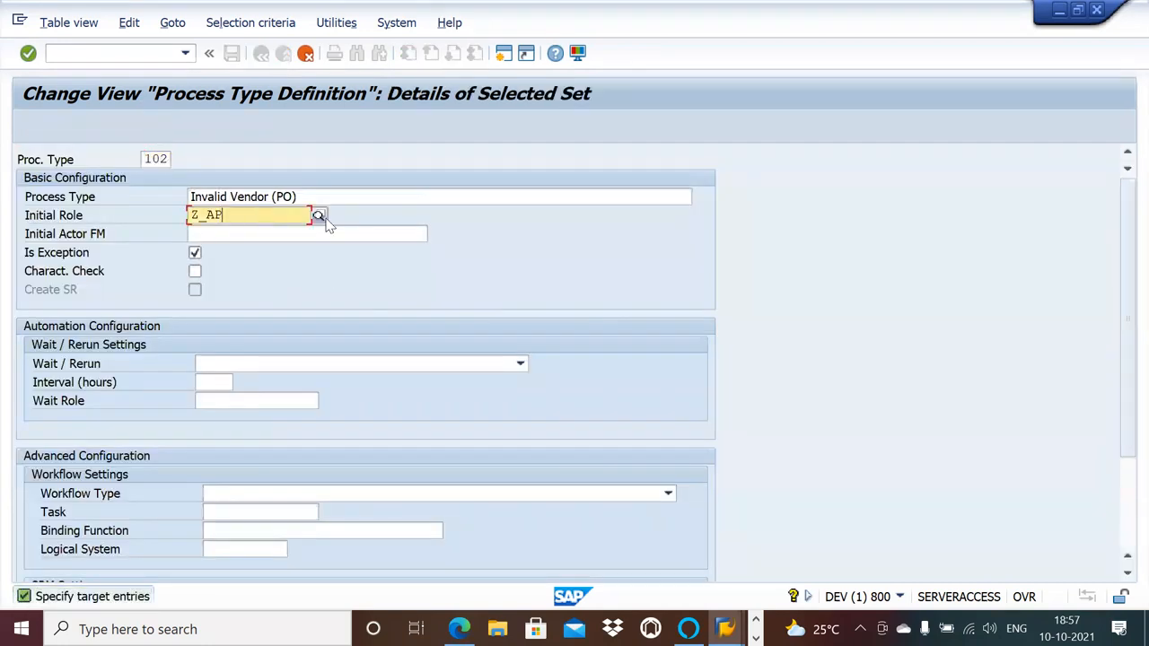
{"action": "left_click", "coordinate": [168, 162]}
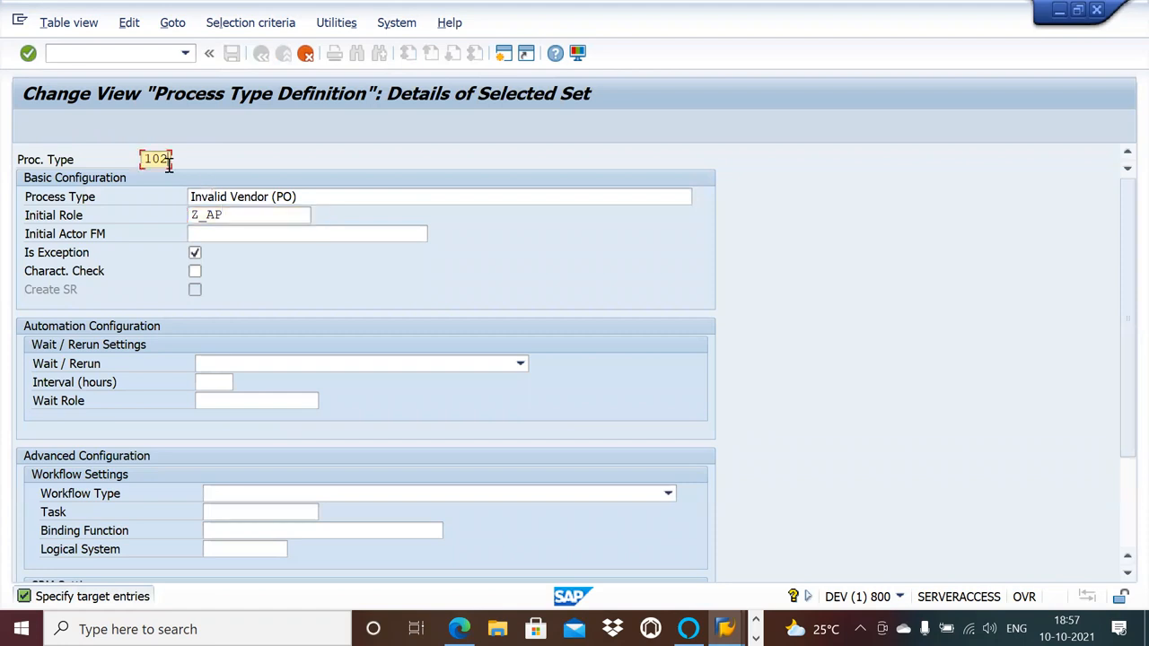
{"action": "key", "text": "BackSpace"}
{"action": "key", "text": "BackSpace"}
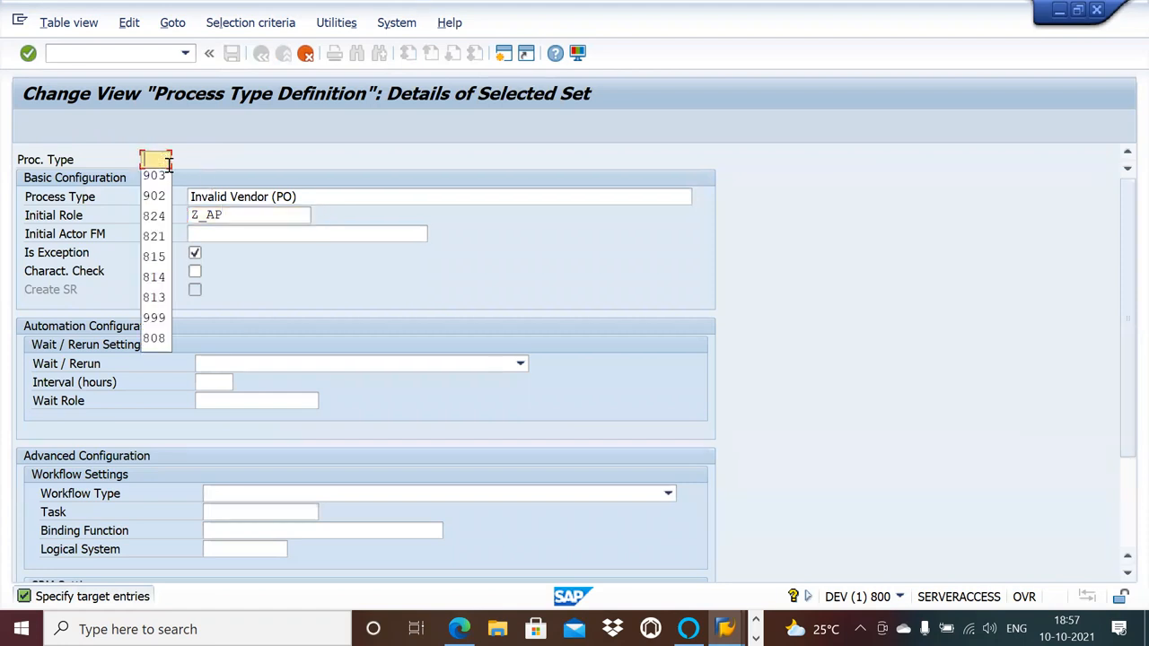
{"action": "type", "text": "8"}
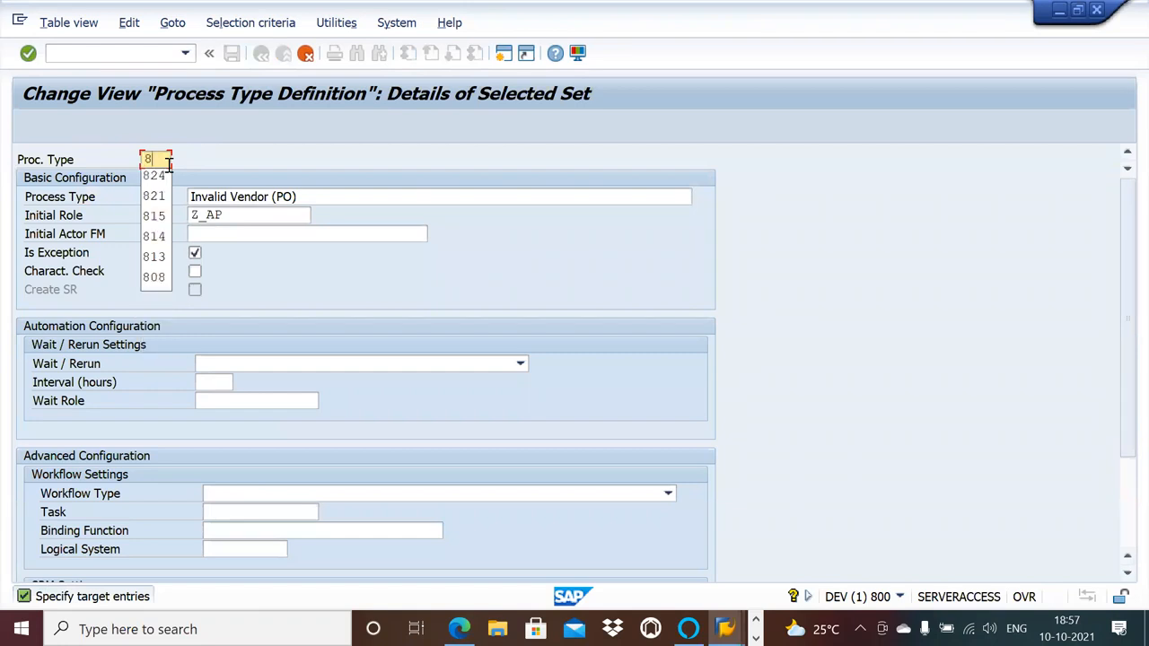
{"action": "type", "text": "51"}
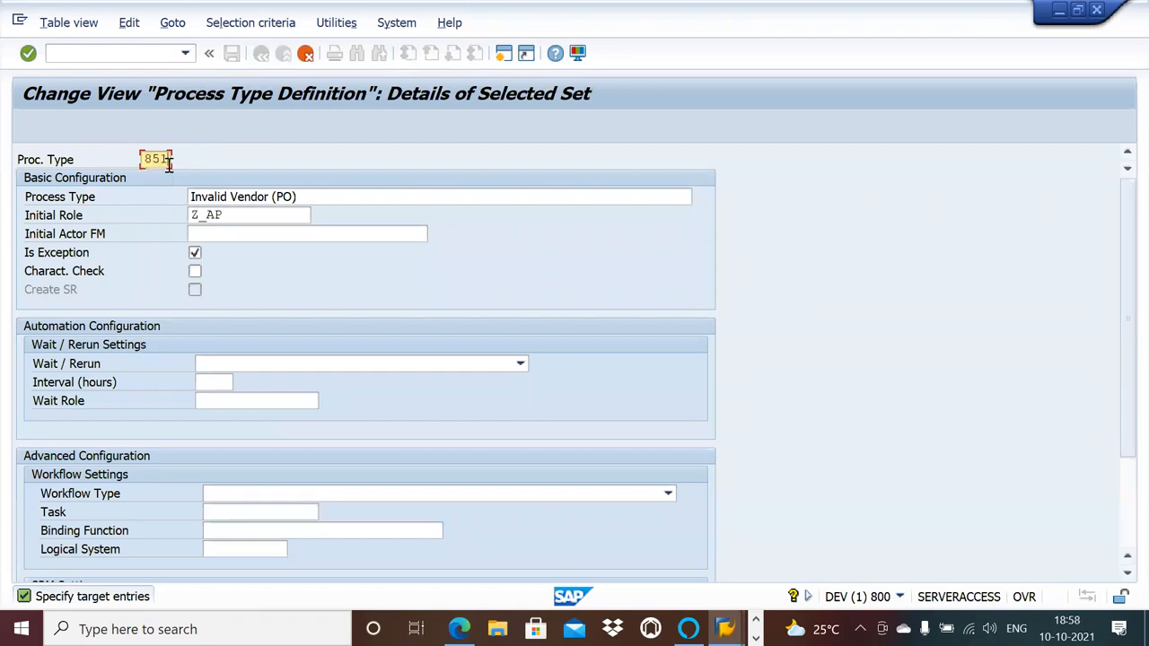
{"action": "key", "text": "Return"}
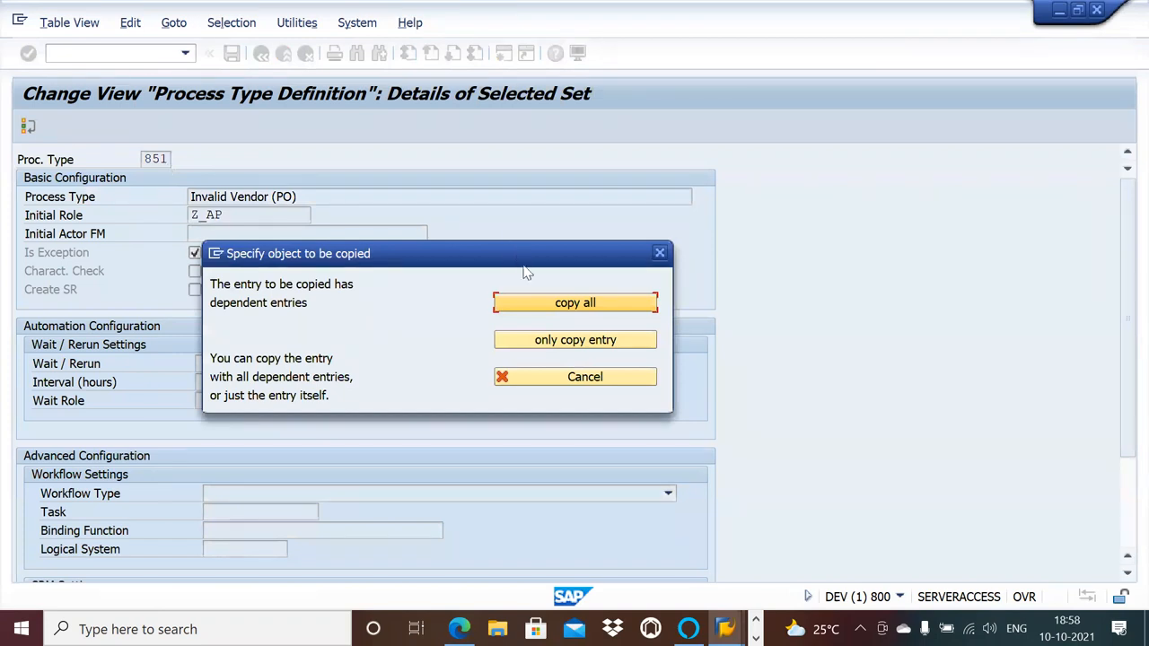
{"action": "left_click", "coordinate": [528, 307]}
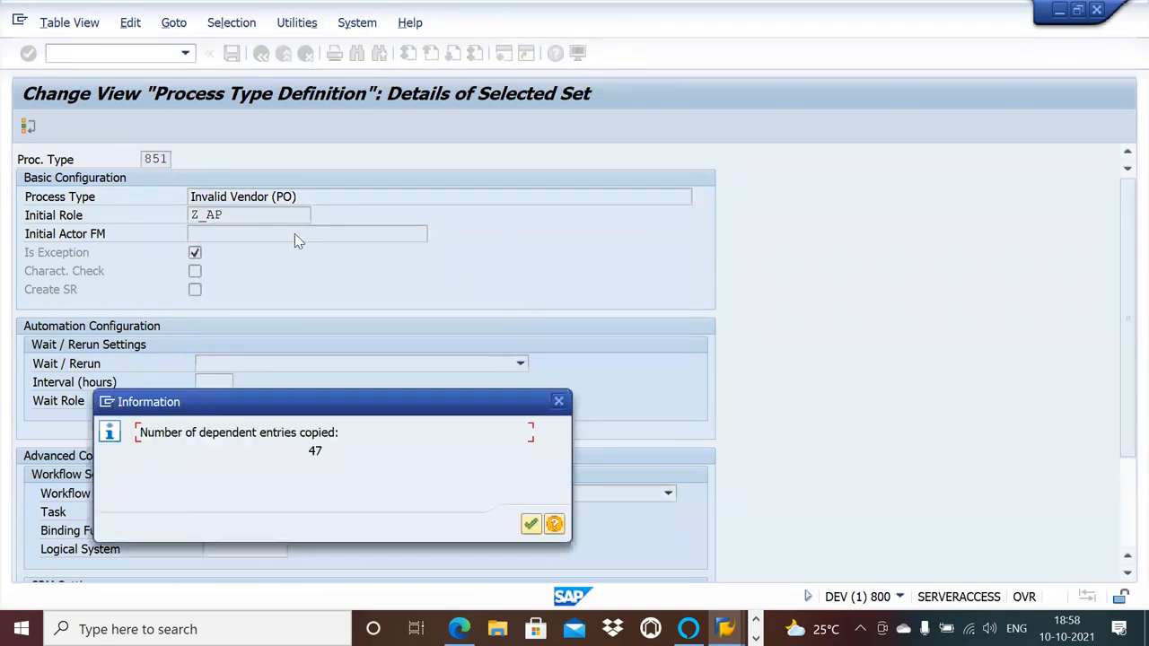
{"action": "key", "text": "Return"}
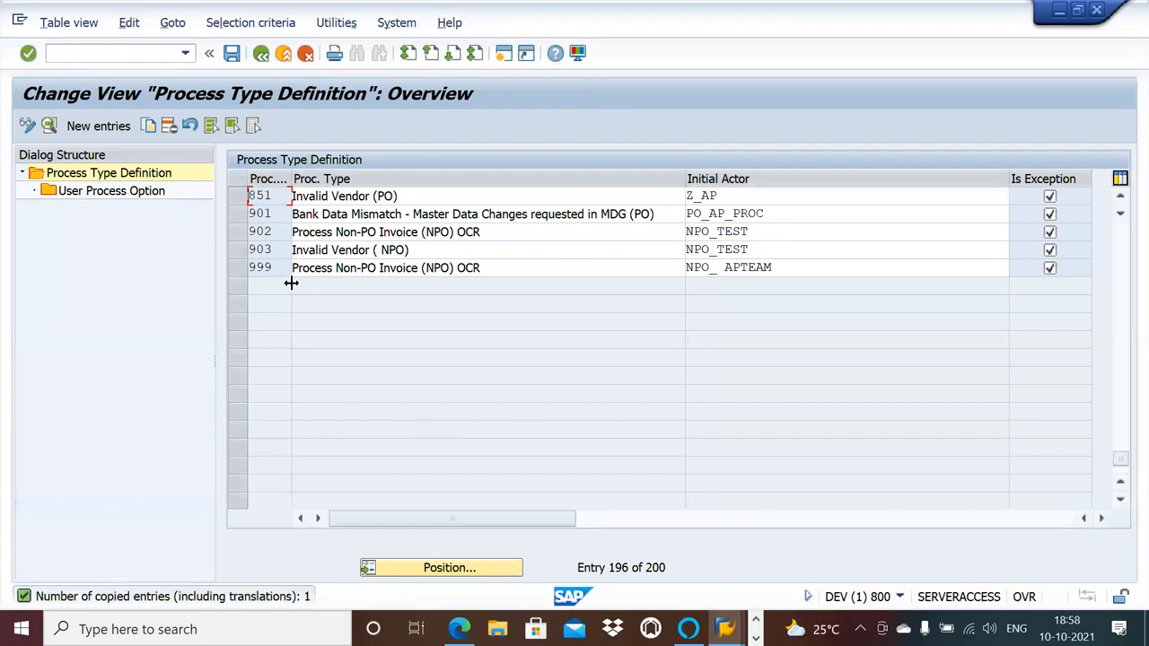
Open the details of process type 851, check its initial role, and leave process type maintenance without saving.
{"action": "left_click", "coordinate": [251, 196]}
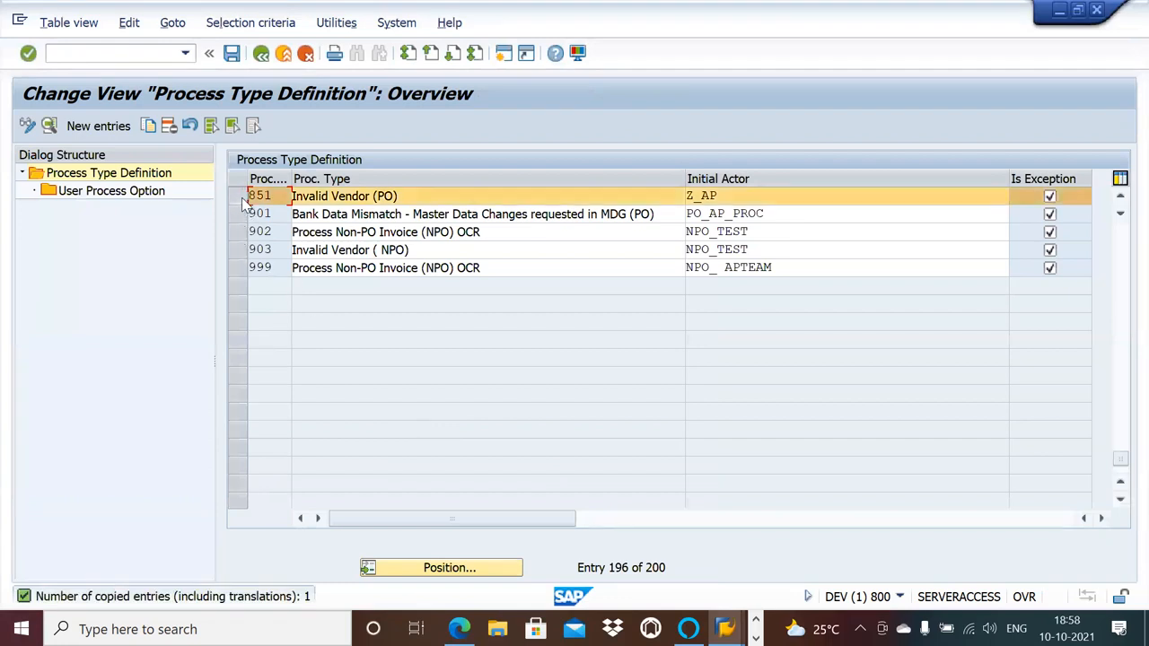
{"action": "double_click", "coordinate": [266, 194]}
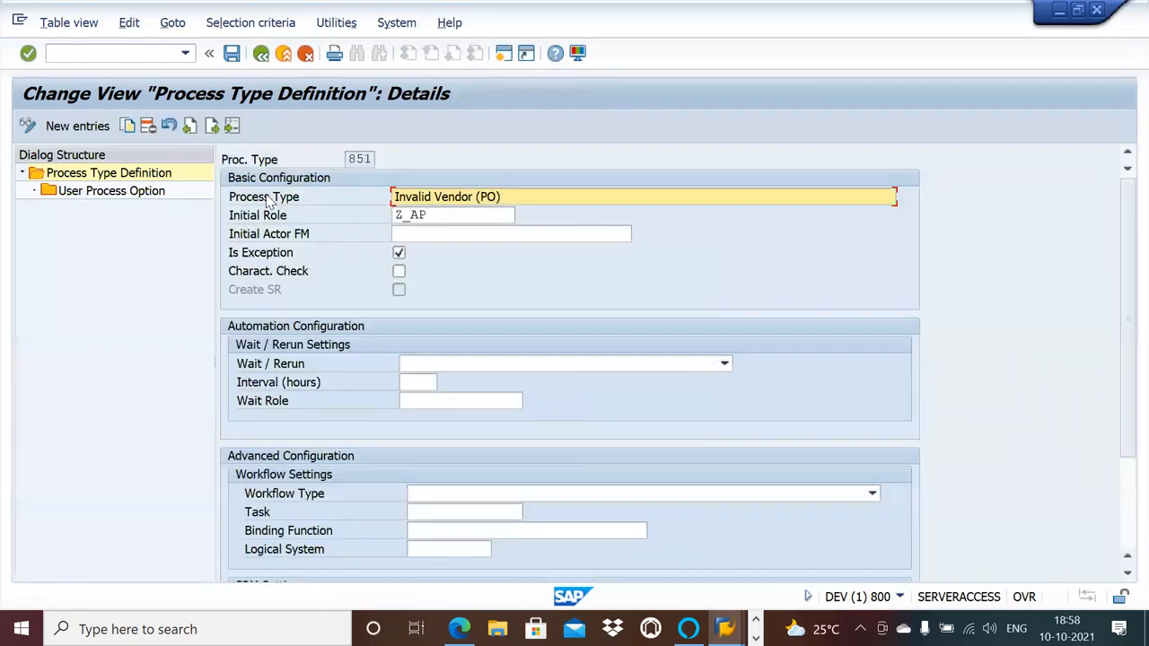
{"action": "left_click", "coordinate": [441, 216]}
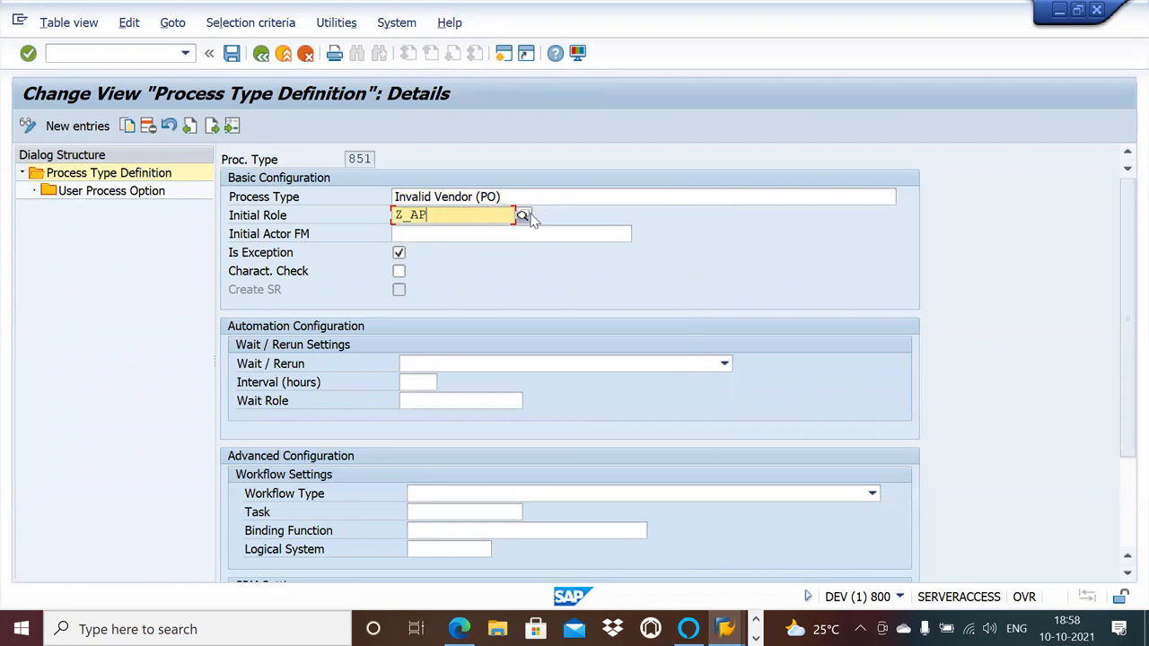
{"action": "left_click", "coordinate": [305, 54]}
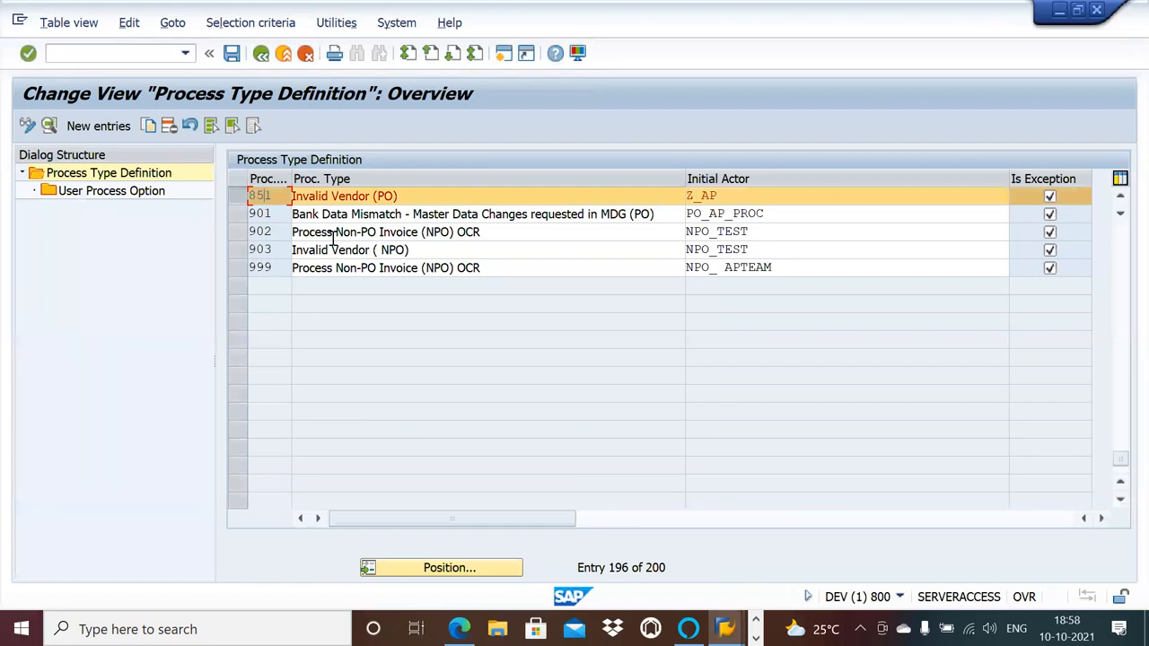
{"action": "left_click", "coordinate": [305, 54]}
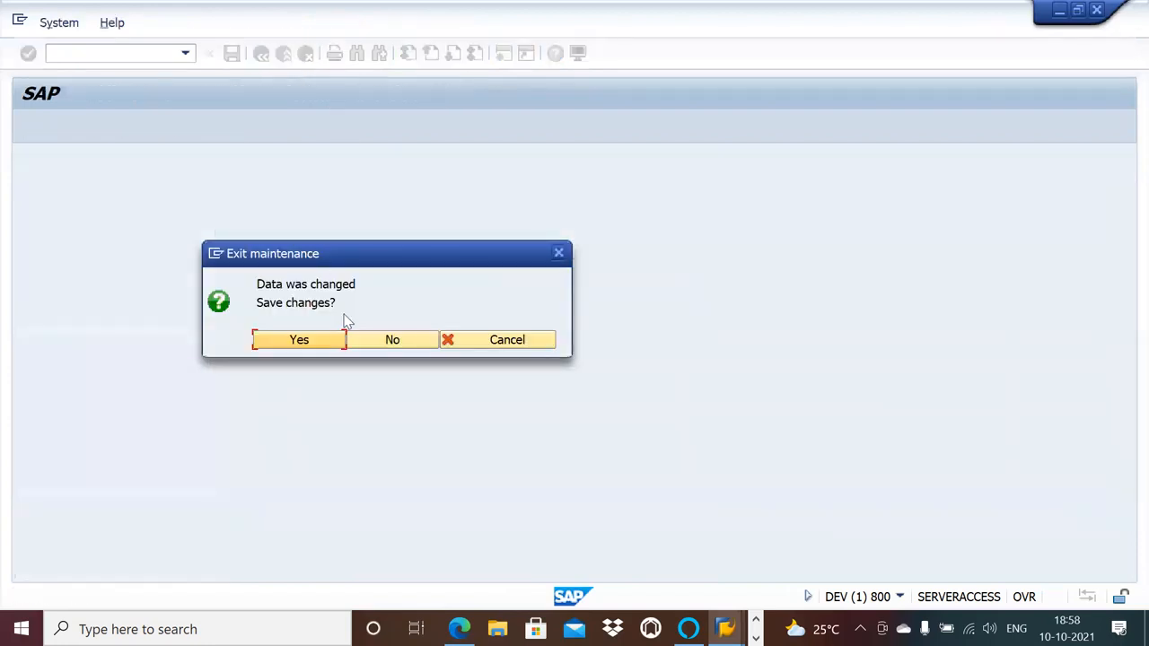
{"action": "left_click", "coordinate": [384, 350]}
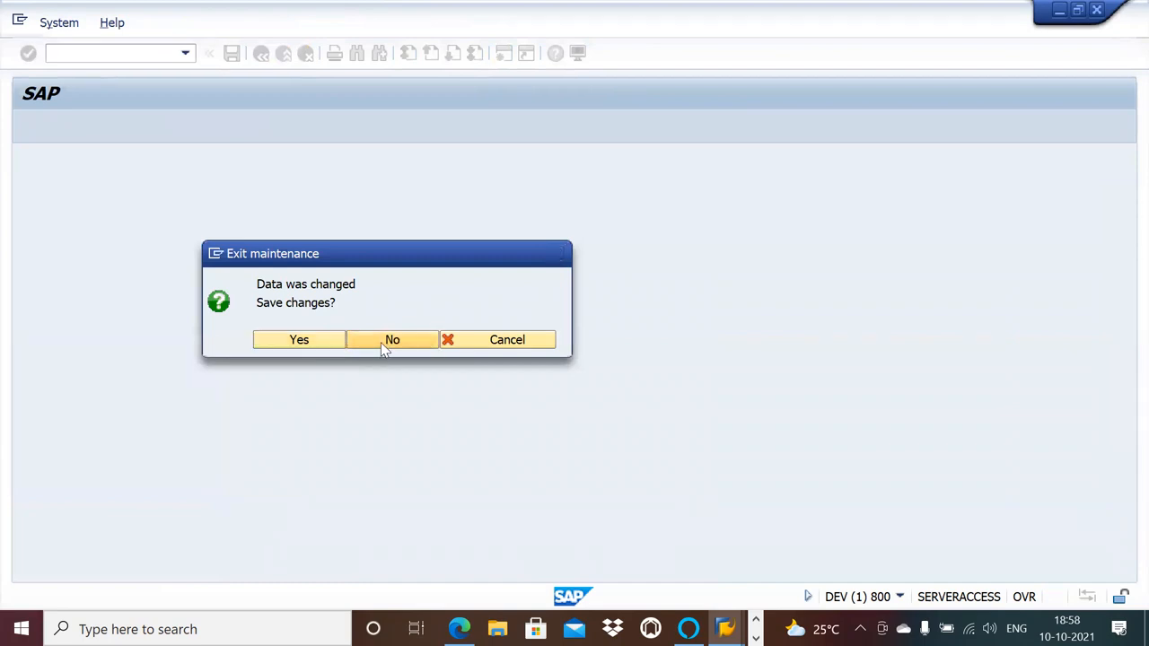
Reopen Maintain Process Types and select process type 201, Invalid Vendor (NPO).
{"action": "left_click", "coordinate": [93, 286]}
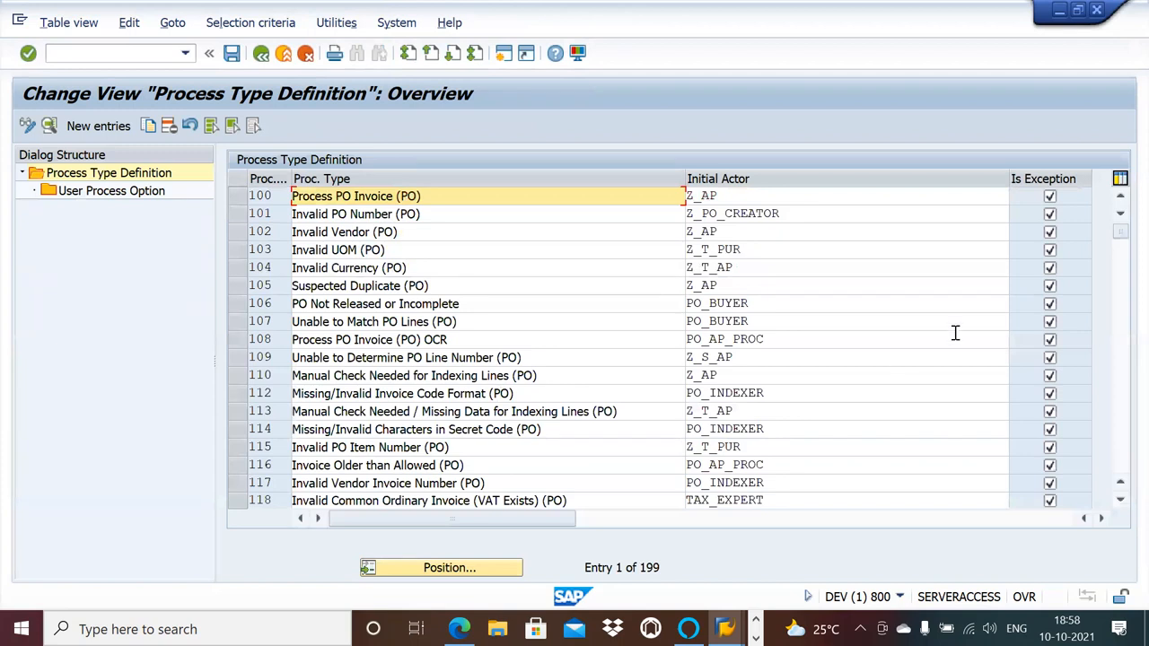
{"action": "left_click", "coordinate": [1122, 501]}
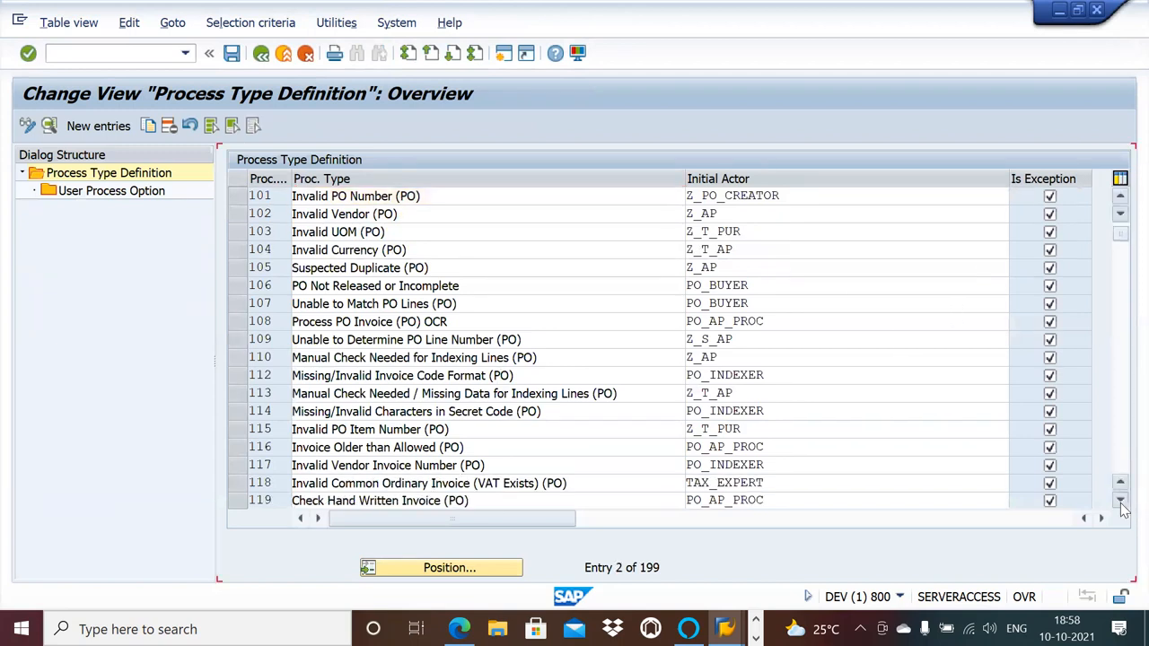
{"action": "left_click", "coordinate": [1121, 501]}
{"action": "left_click", "coordinate": [1121, 501]}
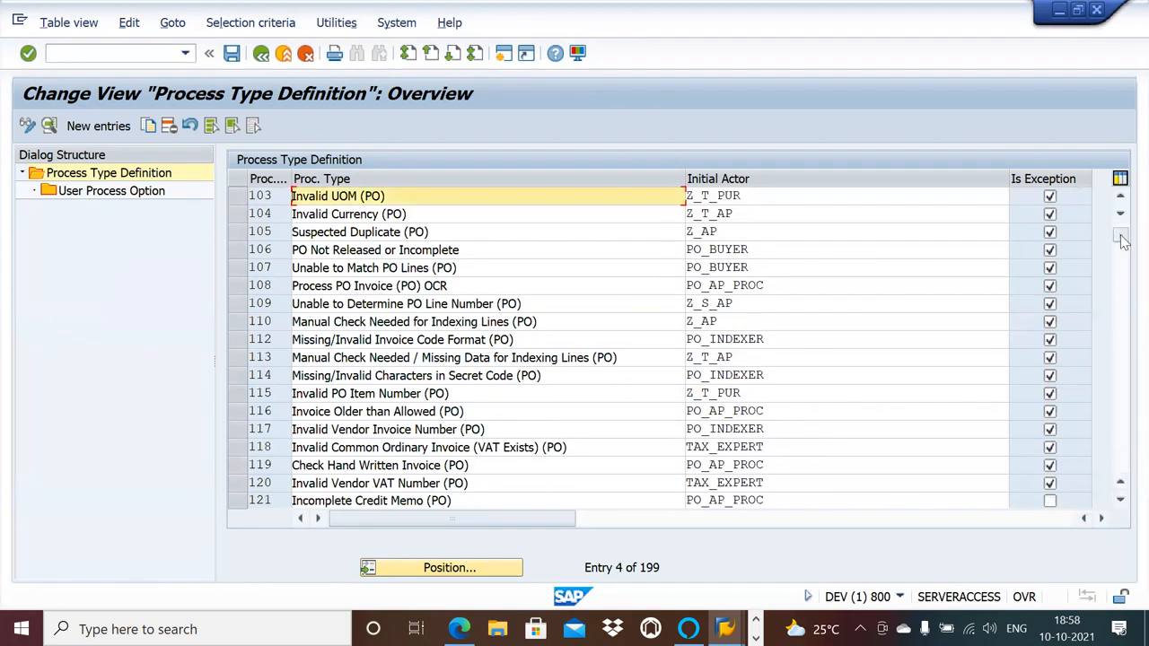
{"action": "scroll", "coordinate": [1124, 252], "scroll_direction": "down", "scroll_amount": 3}
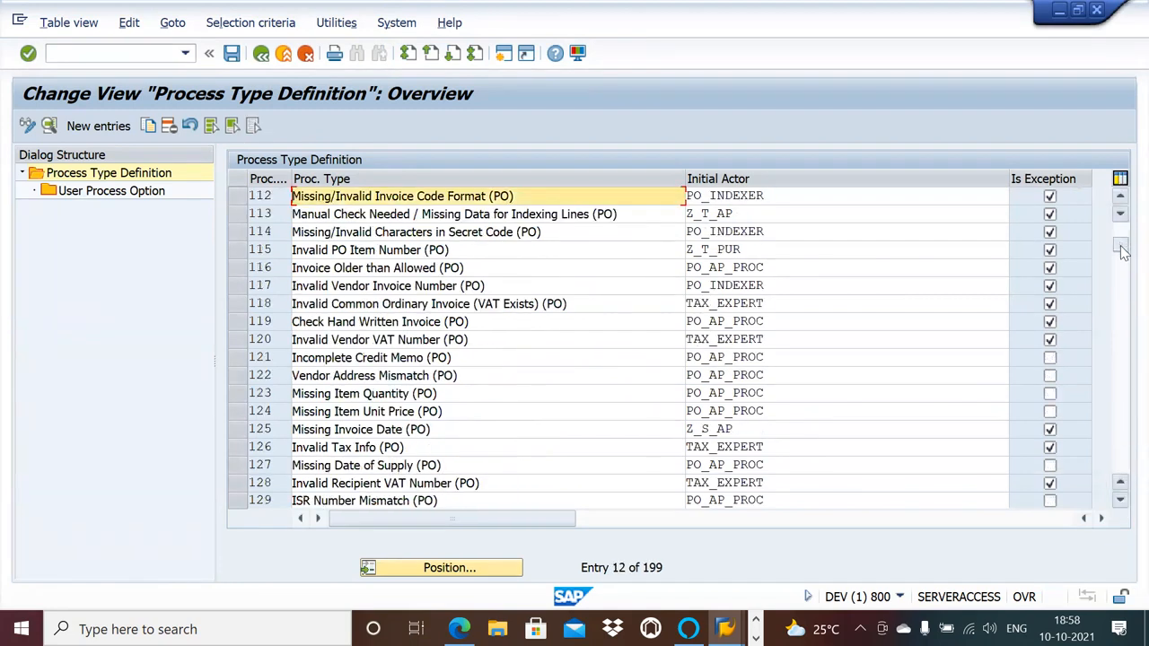
{"action": "left_click_drag", "start_coordinate": [1121, 251], "coordinate": [1121, 331]}
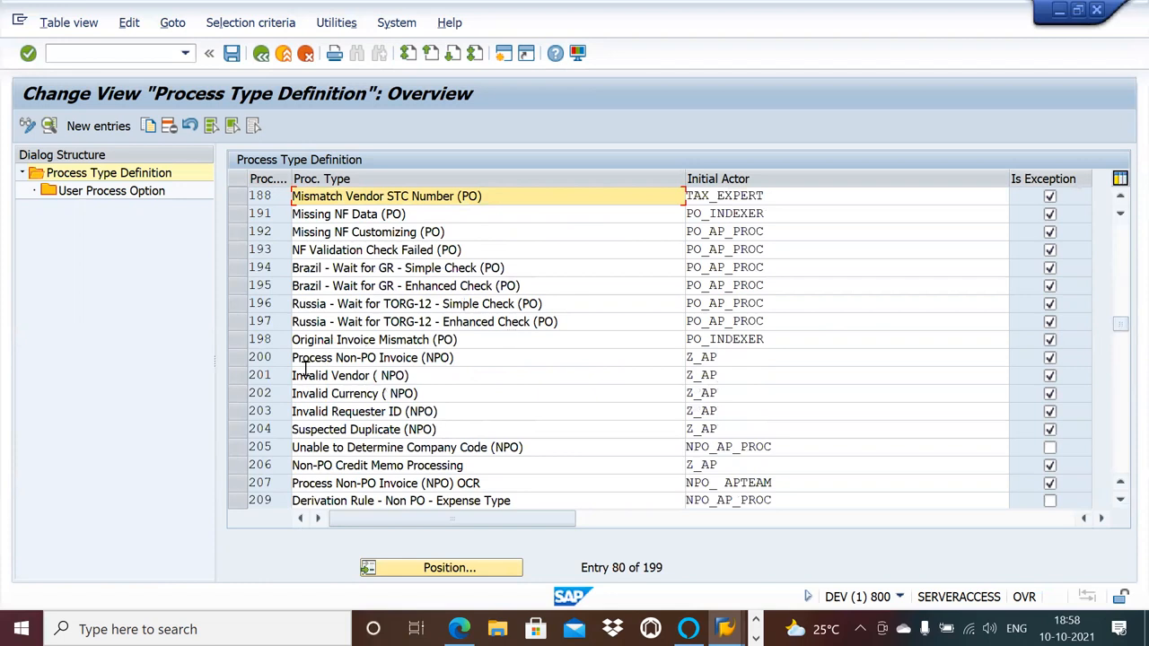
{"action": "left_click", "coordinate": [239, 377]}
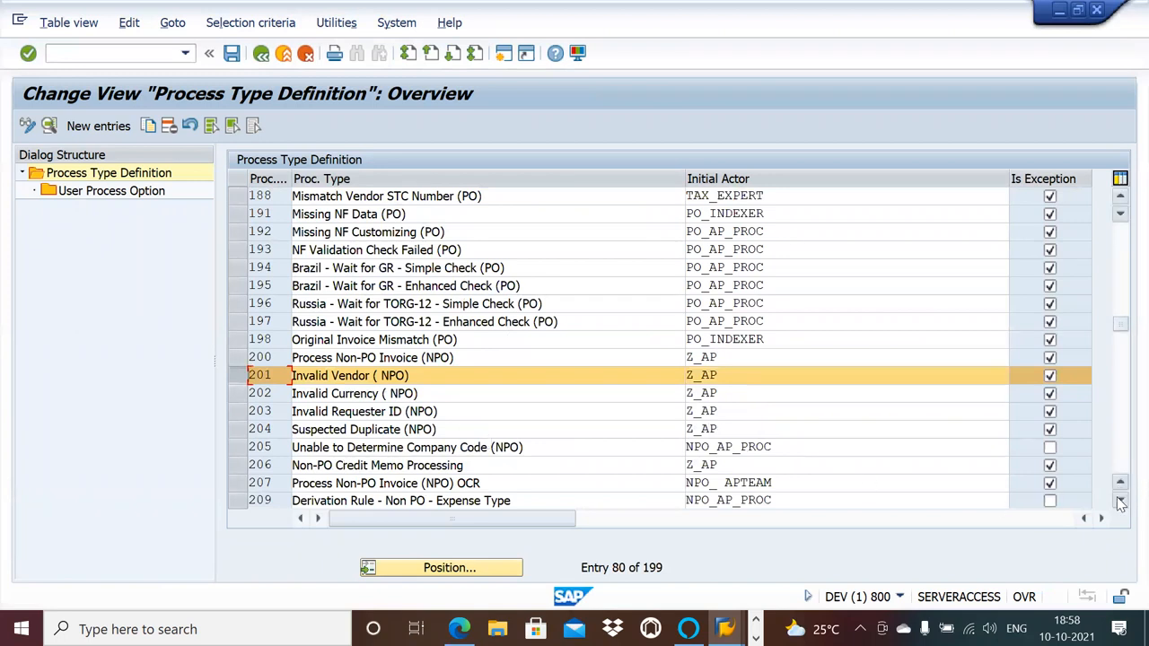
Look through the process type list past the NPO and DWN entries and select process type 800, Invalid Company Code (PO).
{"action": "left_click", "coordinate": [1121, 500]}
{"action": "left_click", "coordinate": [1122, 501]}
{"action": "left_click", "coordinate": [1121, 501]}
{"action": "left_click", "coordinate": [1121, 501]}
{"action": "left_click", "coordinate": [1121, 501]}
{"action": "left_click", "coordinate": [1121, 500]}
{"action": "left_click", "coordinate": [1121, 501]}
{"action": "left_click", "coordinate": [1121, 501]}
{"action": "left_click", "coordinate": [1121, 501]}
{"action": "left_click", "coordinate": [1121, 501]}
{"action": "left_click", "coordinate": [1121, 501]}
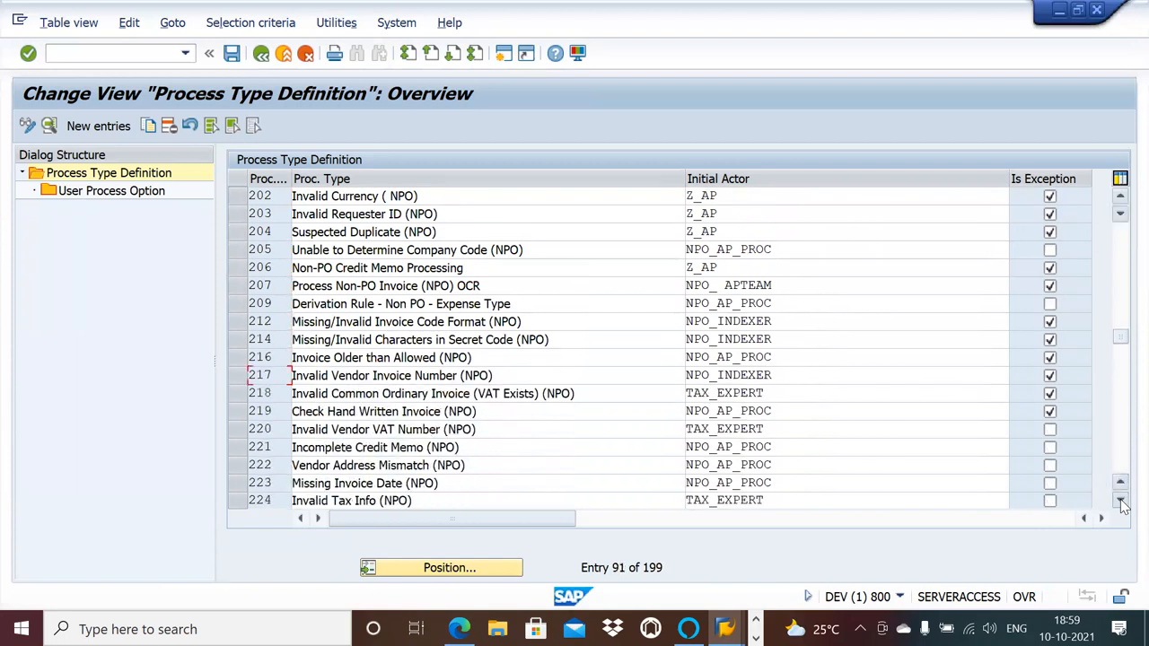
{"action": "left_click", "coordinate": [1121, 501]}
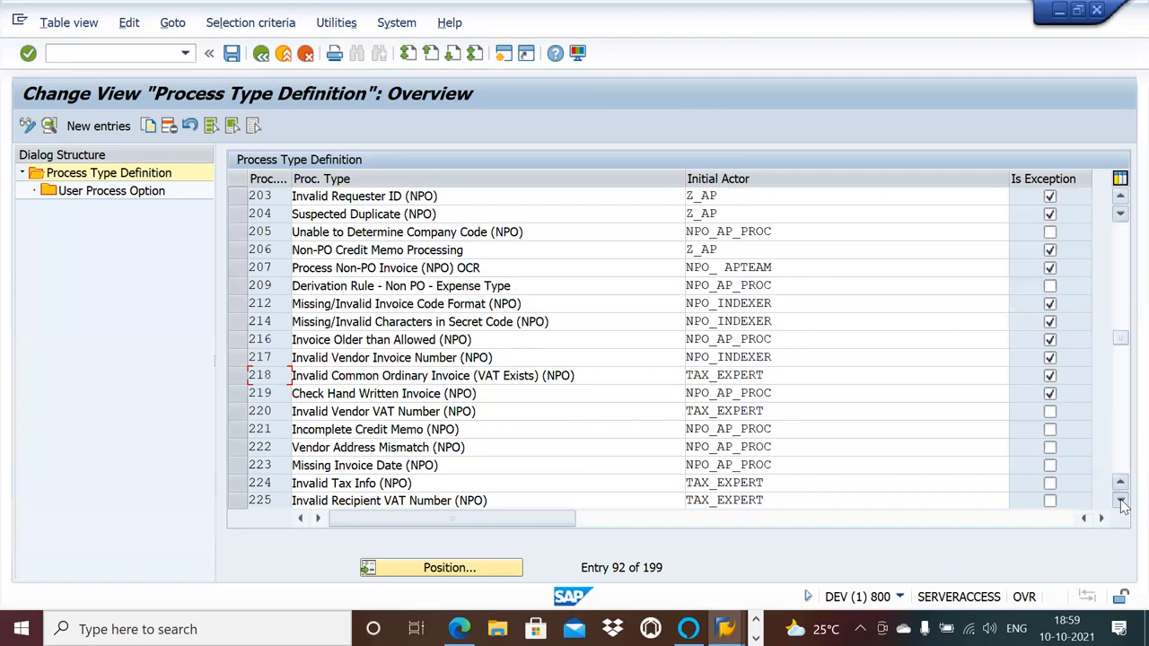
{"action": "left_click", "coordinate": [1121, 501]}
{"action": "left_click", "coordinate": [1121, 501]}
{"action": "left_click", "coordinate": [1121, 501]}
{"action": "left_click", "coordinate": [1121, 501]}
{"action": "left_click", "coordinate": [1121, 501]}
{"action": "left_click", "coordinate": [1121, 501]}
{"action": "left_click", "coordinate": [1121, 501]}
{"action": "left_click", "coordinate": [1120, 500]}
{"action": "left_click", "coordinate": [1120, 500]}
{"action": "left_click", "coordinate": [1120, 500]}
{"action": "left_click", "coordinate": [1121, 500]}
{"action": "left_click", "coordinate": [1120, 500]}
{"action": "left_click", "coordinate": [1121, 500]}
{"action": "left_click", "coordinate": [1121, 500]}
{"action": "left_click", "coordinate": [1121, 500]}
{"action": "left_click", "coordinate": [1120, 500]}
{"action": "left_click", "coordinate": [1120, 500]}
{"action": "left_click", "coordinate": [1120, 500]}
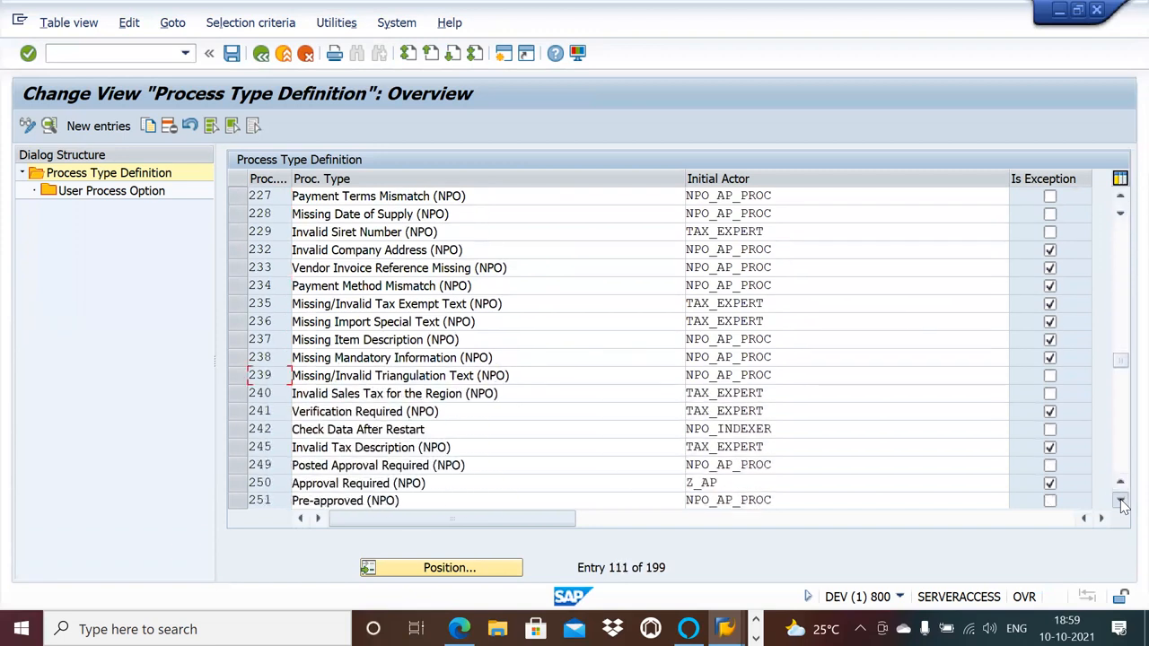
{"action": "left_click", "coordinate": [1120, 500]}
{"action": "left_click", "coordinate": [1120, 500]}
{"action": "left_click", "coordinate": [1120, 500]}
{"action": "left_click", "coordinate": [1120, 500]}
{"action": "left_click", "coordinate": [1120, 500]}
{"action": "left_click", "coordinate": [1120, 500]}
{"action": "left_click", "coordinate": [1120, 500]}
{"action": "left_click", "coordinate": [1120, 500]}
{"action": "left_click", "coordinate": [1121, 500]}
{"action": "left_click", "coordinate": [1120, 500]}
{"action": "left_click", "coordinate": [1121, 500]}
{"action": "left_click", "coordinate": [1120, 500]}
{"action": "left_click", "coordinate": [1120, 500]}
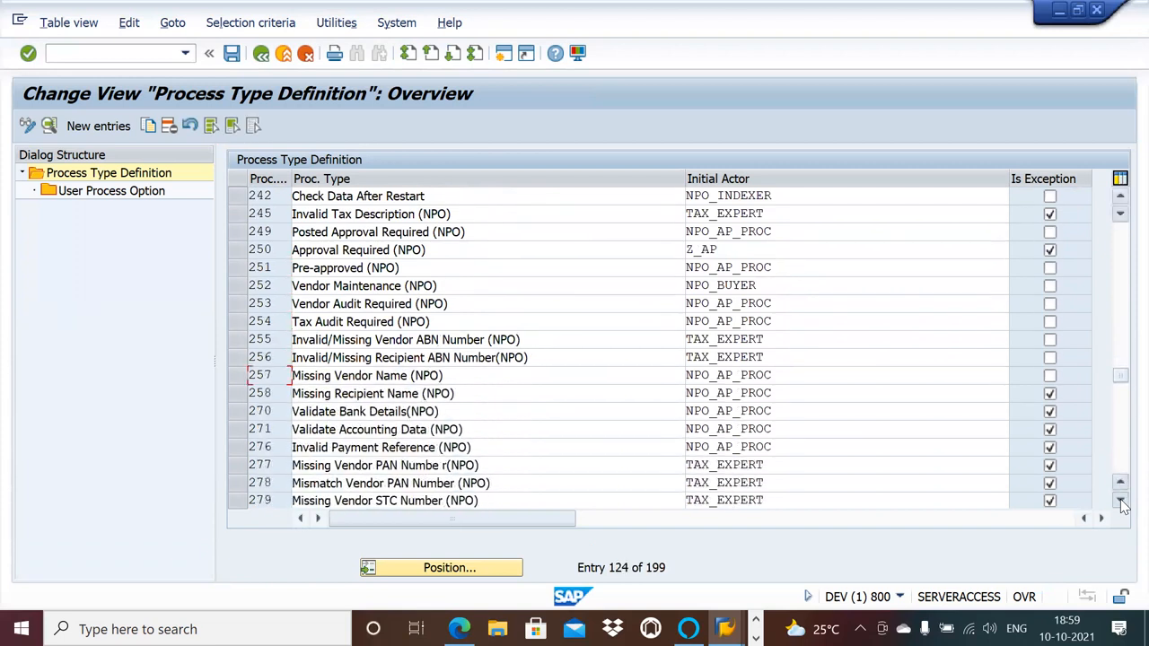
{"action": "left_click", "coordinate": [1120, 500]}
{"action": "left_click", "coordinate": [1120, 500]}
{"action": "left_click", "coordinate": [1120, 500]}
{"action": "left_click", "coordinate": [1120, 500]}
{"action": "left_click", "coordinate": [1120, 500]}
{"action": "left_click", "coordinate": [1120, 500]}
{"action": "left_click", "coordinate": [1120, 500]}
{"action": "left_click", "coordinate": [1120, 500]}
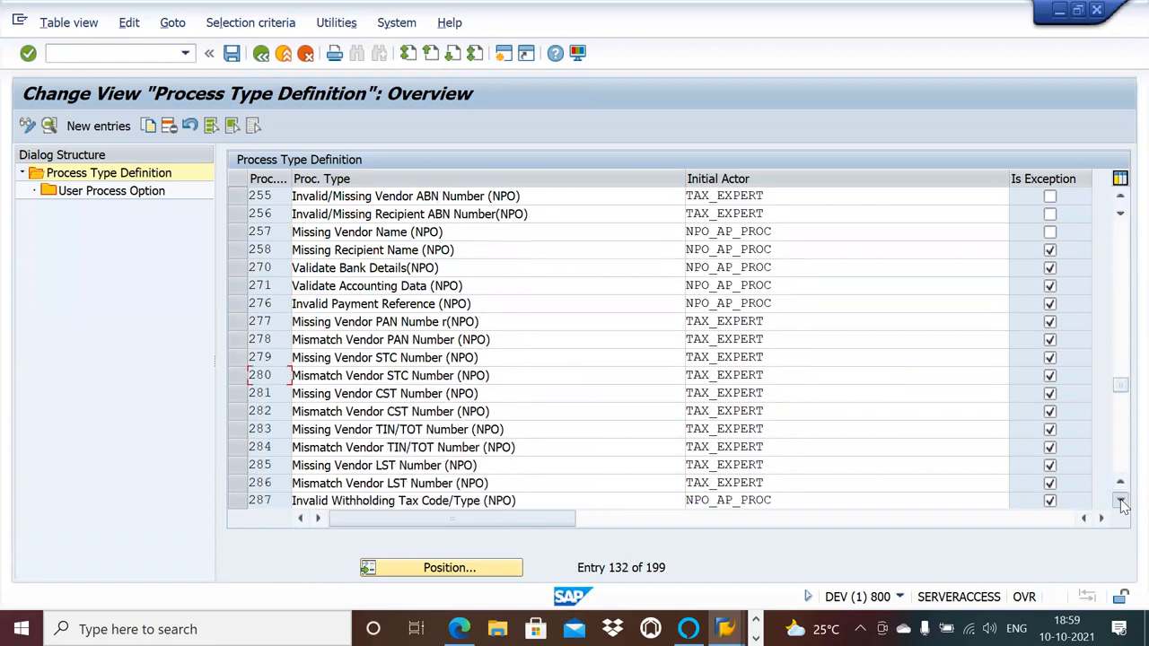
{"action": "left_click", "coordinate": [1120, 500]}
{"action": "left_click", "coordinate": [1120, 500]}
{"action": "left_click", "coordinate": [1121, 500]}
{"action": "left_click", "coordinate": [1120, 500]}
{"action": "left_click", "coordinate": [1120, 500]}
{"action": "left_click", "coordinate": [1120, 500]}
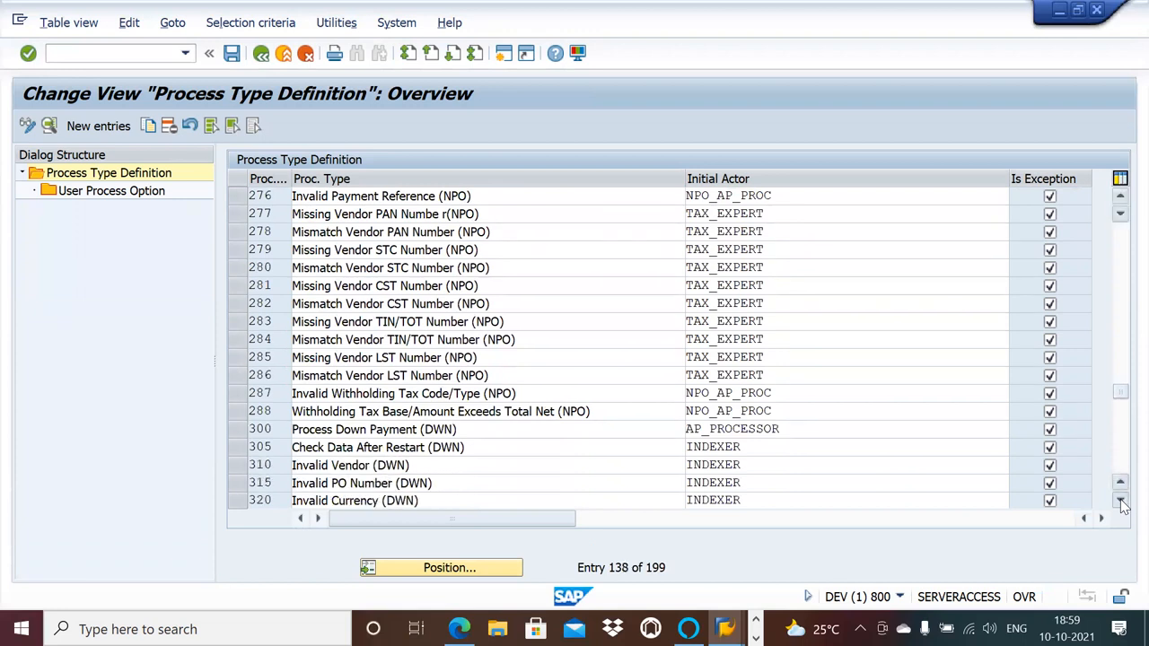
{"action": "left_click", "coordinate": [1121, 500]}
{"action": "left_click", "coordinate": [1120, 500]}
{"action": "left_click", "coordinate": [1120, 500]}
{"action": "left_click", "coordinate": [1120, 500]}
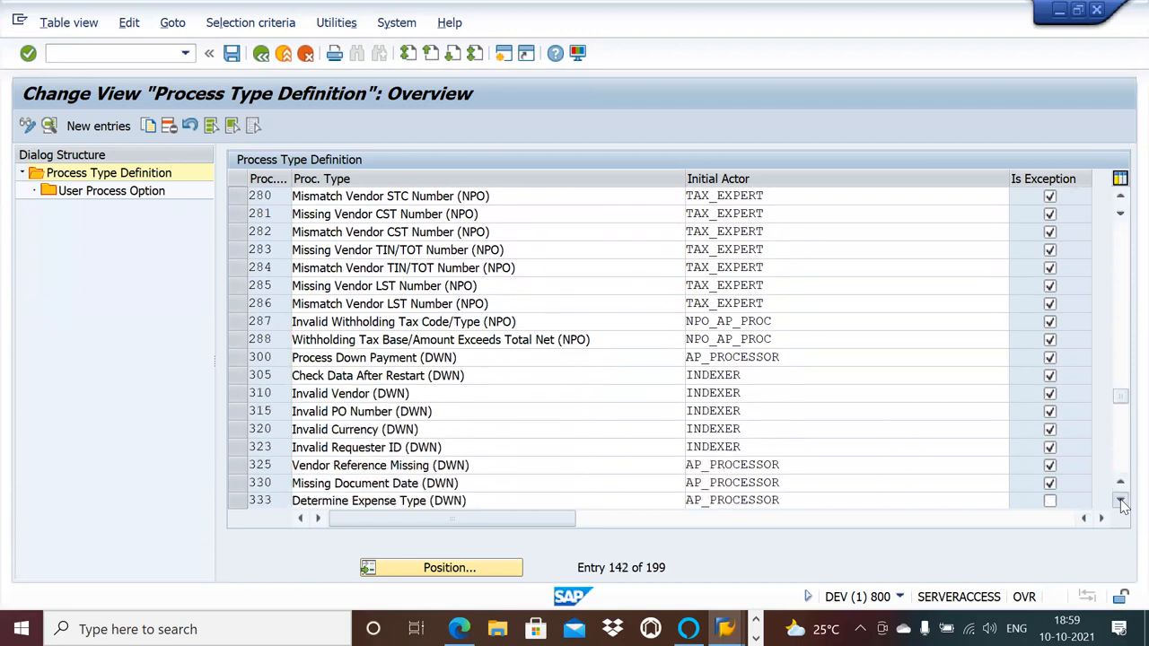
{"action": "left_click", "coordinate": [1121, 499]}
{"action": "left_click", "coordinate": [1120, 500]}
{"action": "left_click", "coordinate": [1120, 500]}
{"action": "left_click", "coordinate": [1120, 500]}
{"action": "left_click", "coordinate": [1121, 500]}
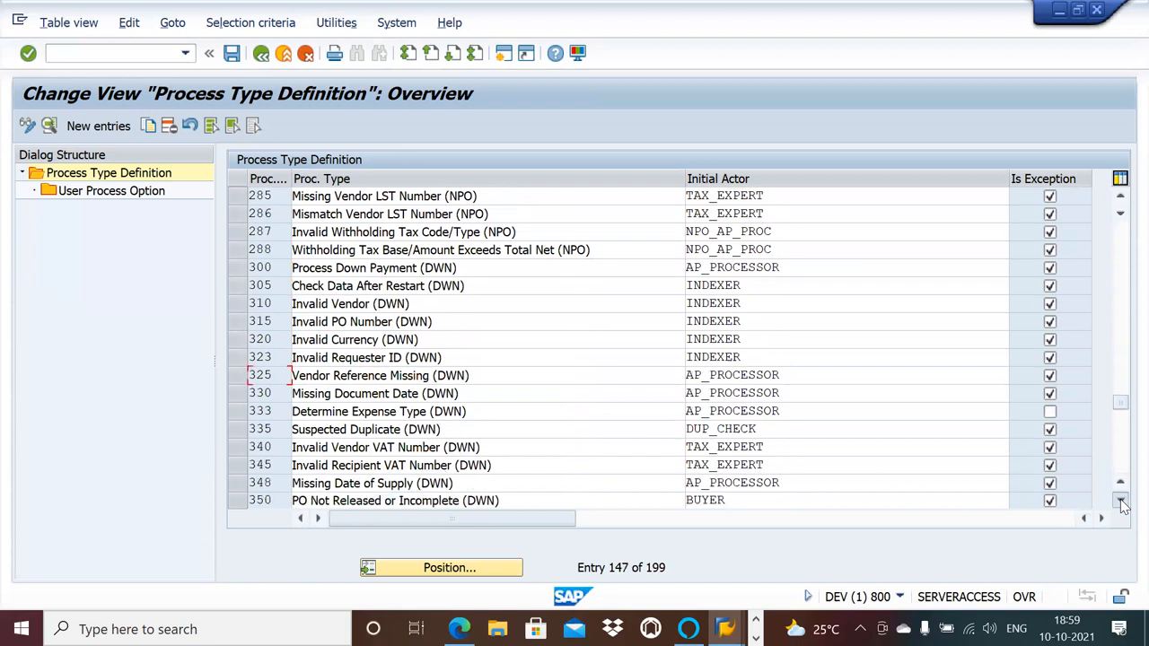
{"action": "left_click", "coordinate": [1120, 500]}
{"action": "left_click", "coordinate": [1120, 499]}
{"action": "left_click", "coordinate": [1121, 500]}
{"action": "left_click", "coordinate": [1120, 500]}
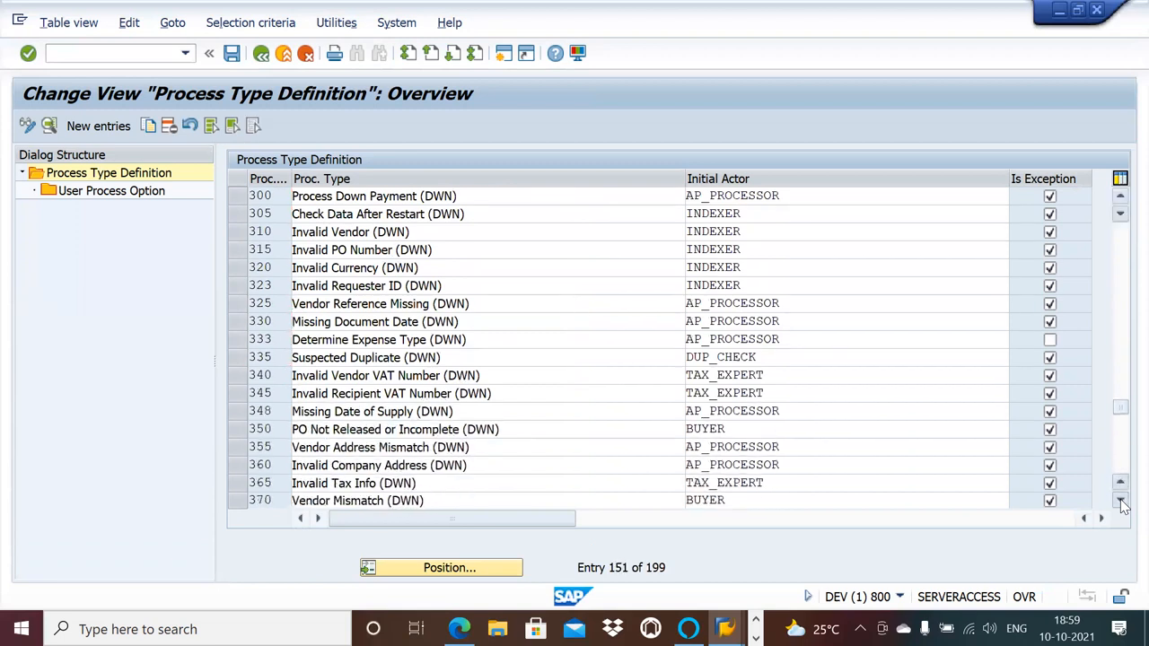
{"action": "left_click", "coordinate": [1120, 500]}
{"action": "left_click", "coordinate": [1121, 500]}
{"action": "left_click", "coordinate": [1120, 500]}
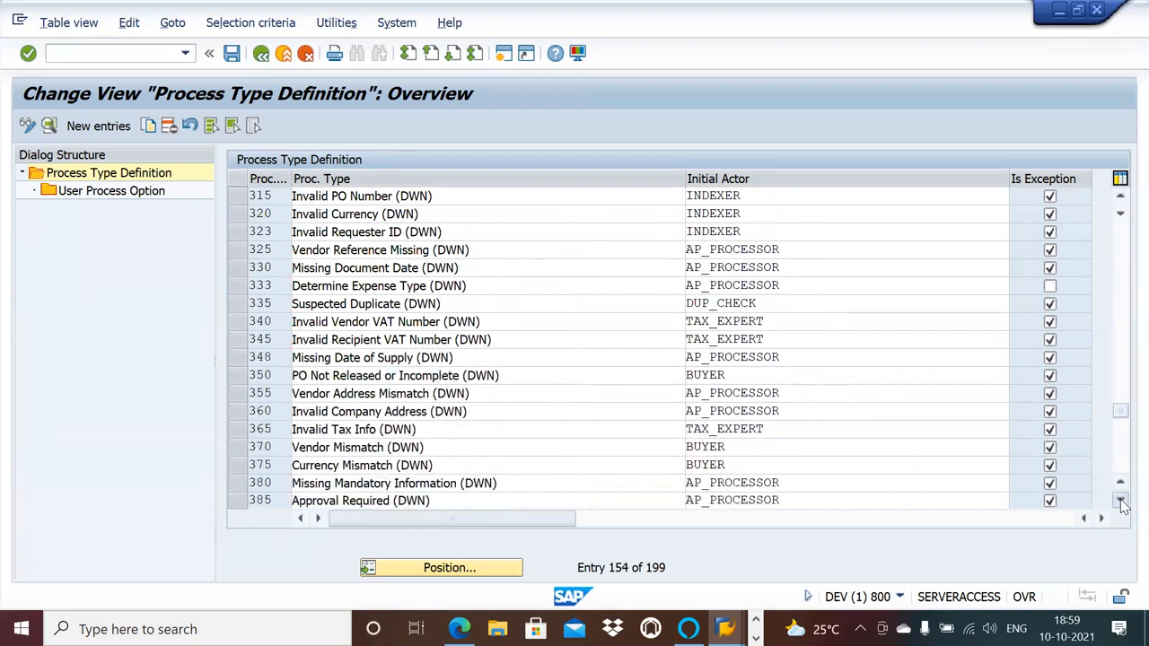
{"action": "left_click", "coordinate": [1120, 500]}
{"action": "left_click", "coordinate": [1120, 500]}
{"action": "left_click", "coordinate": [1120, 500]}
{"action": "left_click", "coordinate": [1120, 500]}
{"action": "left_click", "coordinate": [1120, 500]}
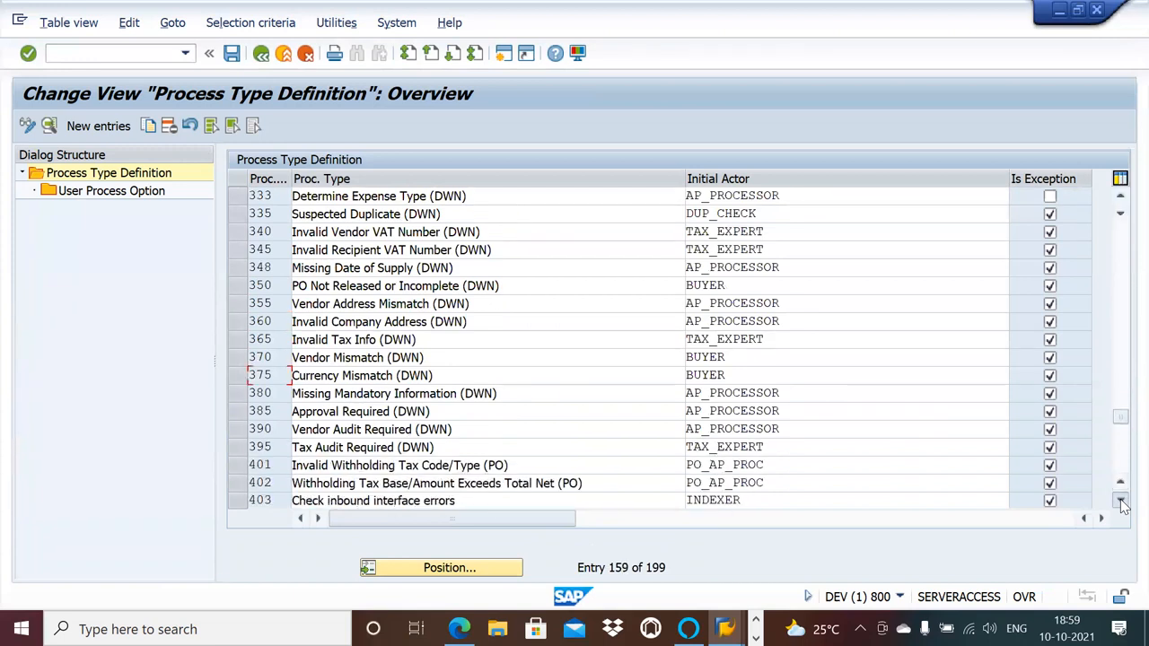
{"action": "left_click", "coordinate": [1120, 500]}
{"action": "left_click", "coordinate": [1121, 500]}
{"action": "left_click", "coordinate": [1120, 500]}
{"action": "left_click", "coordinate": [1121, 500]}
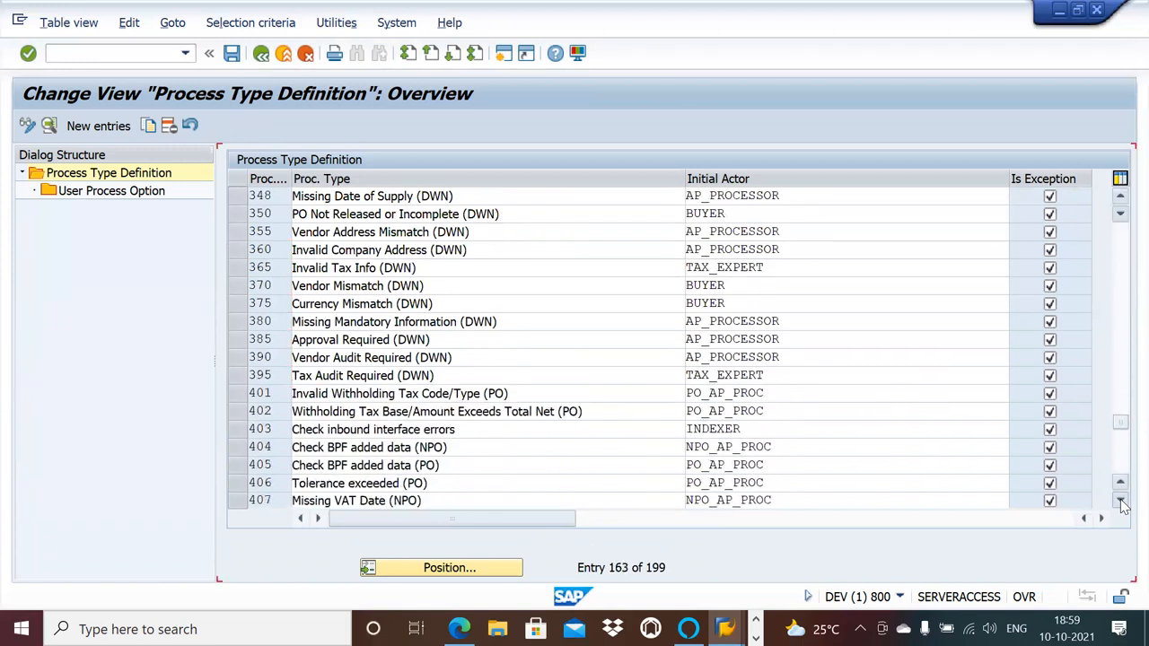
{"action": "left_click", "coordinate": [1120, 500]}
{"action": "left_click", "coordinate": [1121, 500]}
{"action": "left_click", "coordinate": [1120, 500]}
{"action": "left_click", "coordinate": [1120, 500]}
{"action": "left_click", "coordinate": [1121, 500]}
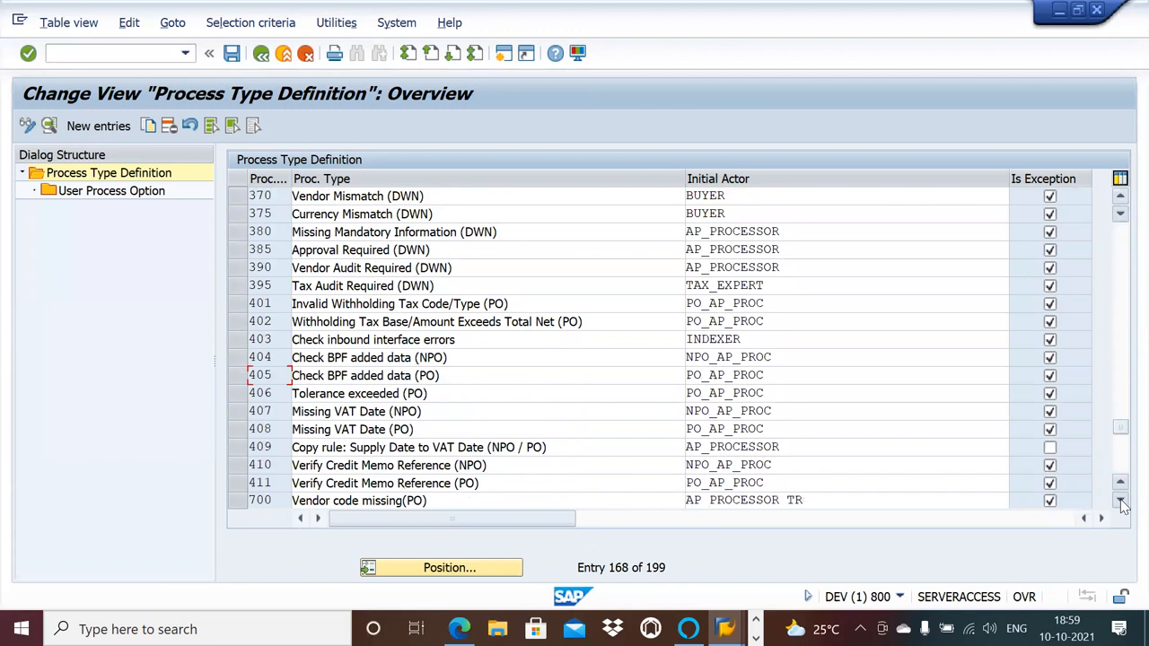
{"action": "left_click", "coordinate": [1120, 500]}
{"action": "left_click", "coordinate": [1120, 500]}
{"action": "left_click", "coordinate": [1120, 500]}
{"action": "left_click", "coordinate": [1120, 499]}
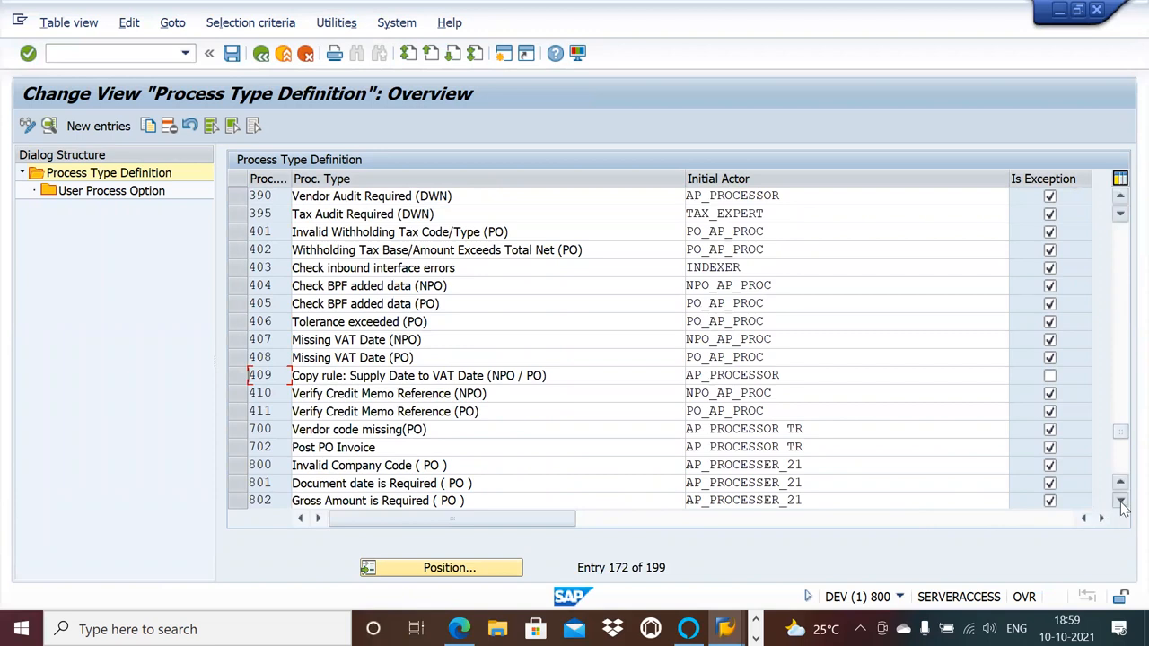
{"action": "left_click", "coordinate": [1120, 500]}
{"action": "left_click", "coordinate": [1121, 501]}
{"action": "left_click", "coordinate": [1121, 501]}
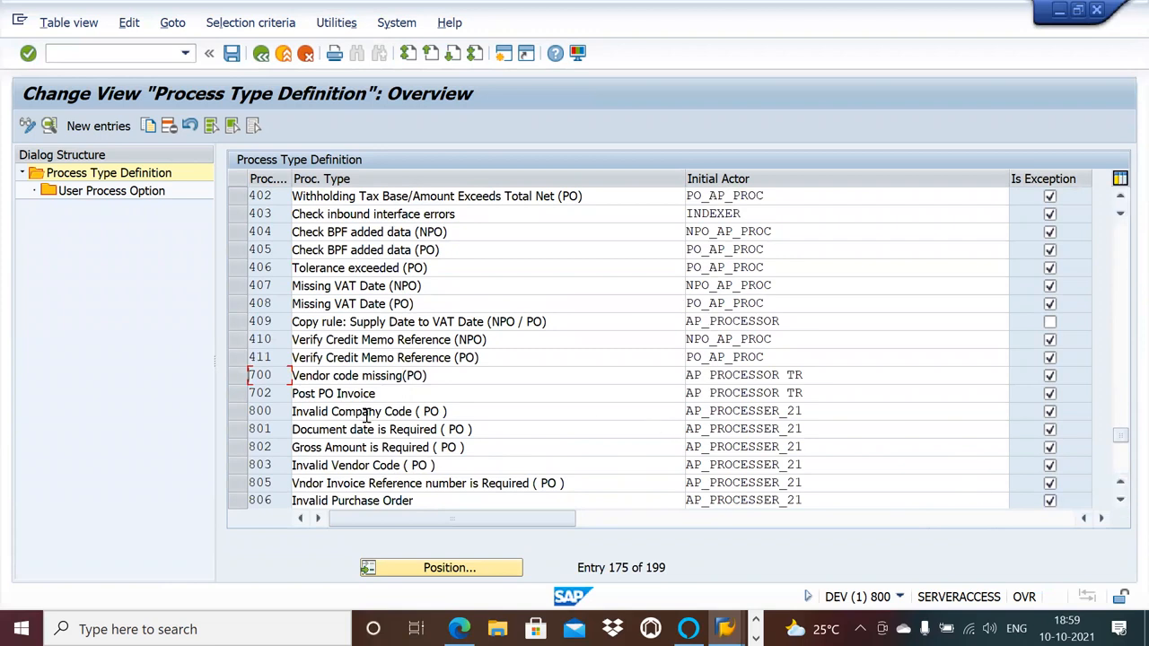
{"action": "left_click", "coordinate": [237, 411]}
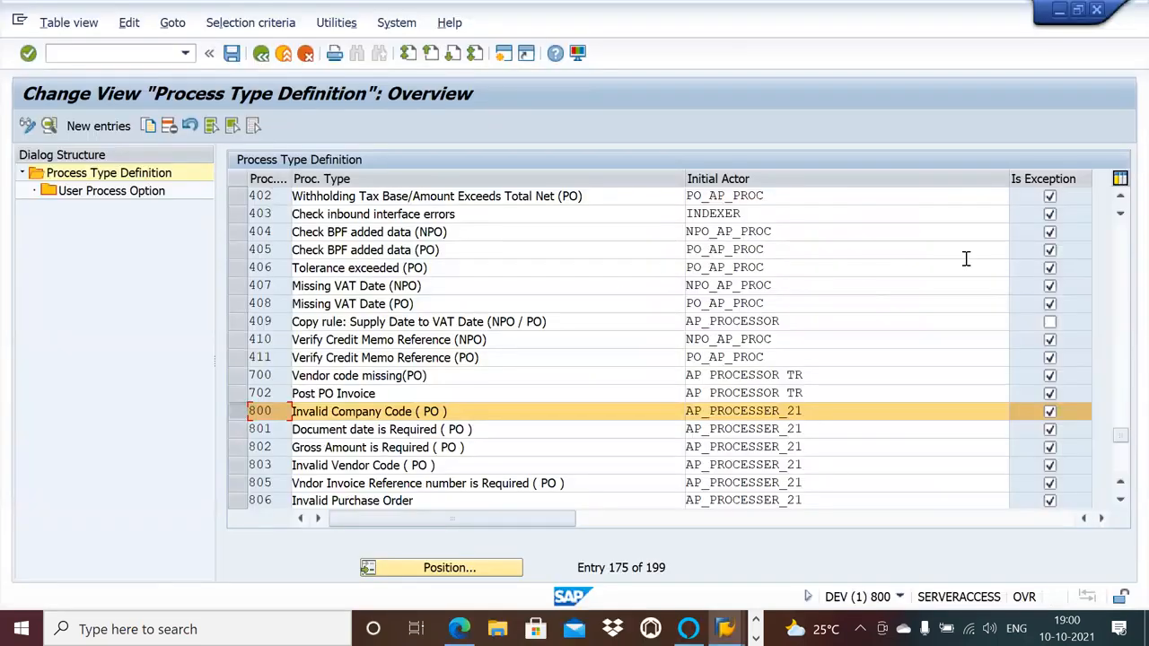
Go back to the NPO process types and select process type 233, Vendor Invoice Reference Missing (NPO).
{"action": "left_click", "coordinate": [1121, 200]}
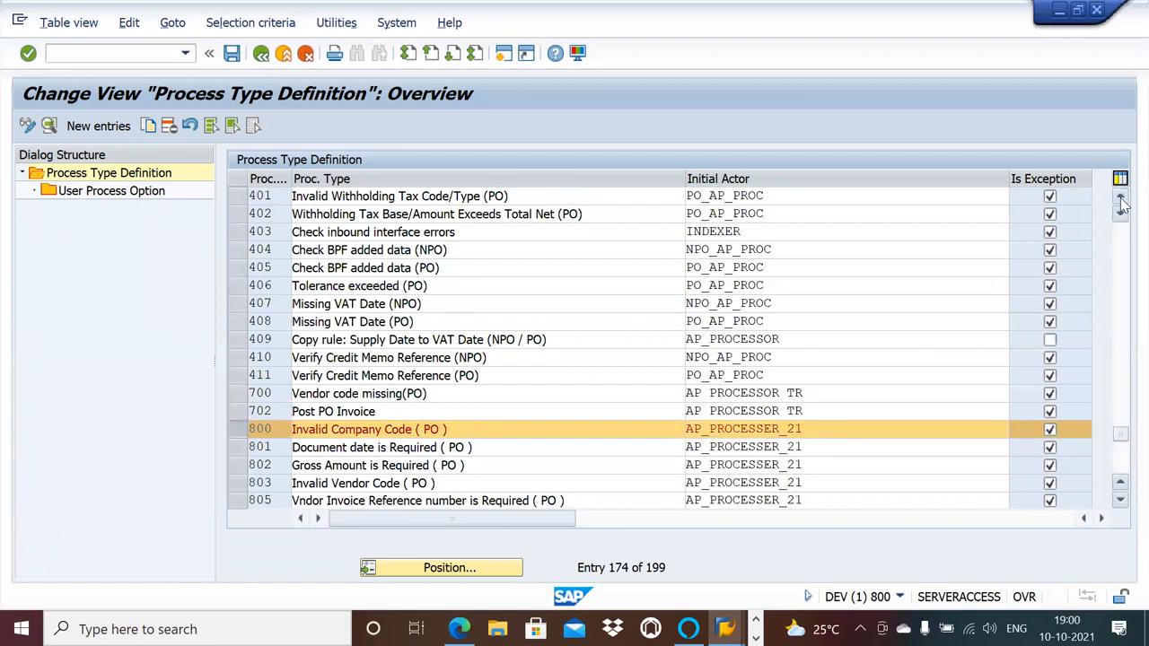
{"action": "left_click", "coordinate": [1121, 199]}
{"action": "left_click", "coordinate": [1121, 199]}
{"action": "left_click", "coordinate": [1121, 200]}
{"action": "left_click", "coordinate": [1121, 199]}
{"action": "left_click", "coordinate": [1121, 199]}
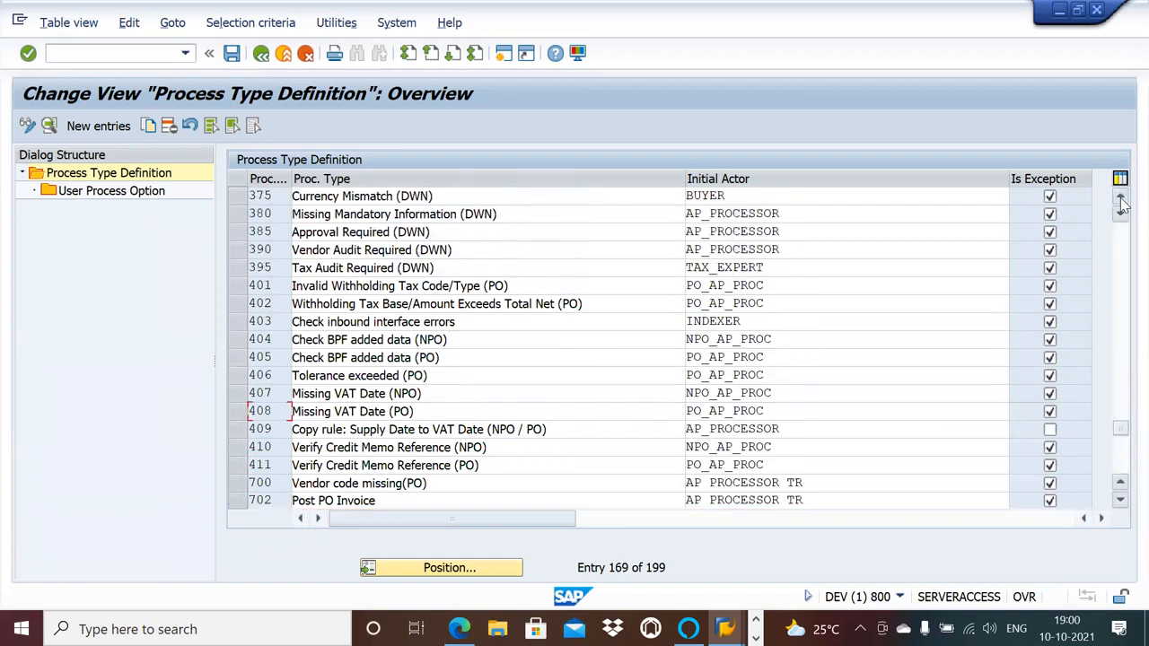
{"action": "left_click", "coordinate": [1121, 199]}
{"action": "left_click", "coordinate": [1121, 199]}
{"action": "left_click", "coordinate": [1121, 199]}
{"action": "left_click", "coordinate": [1121, 199]}
{"action": "left_click", "coordinate": [1121, 199]}
{"action": "left_click", "coordinate": [1121, 199]}
{"action": "left_click", "coordinate": [1121, 199]}
{"action": "left_click", "coordinate": [1121, 199]}
{"action": "left_click", "coordinate": [1121, 199]}
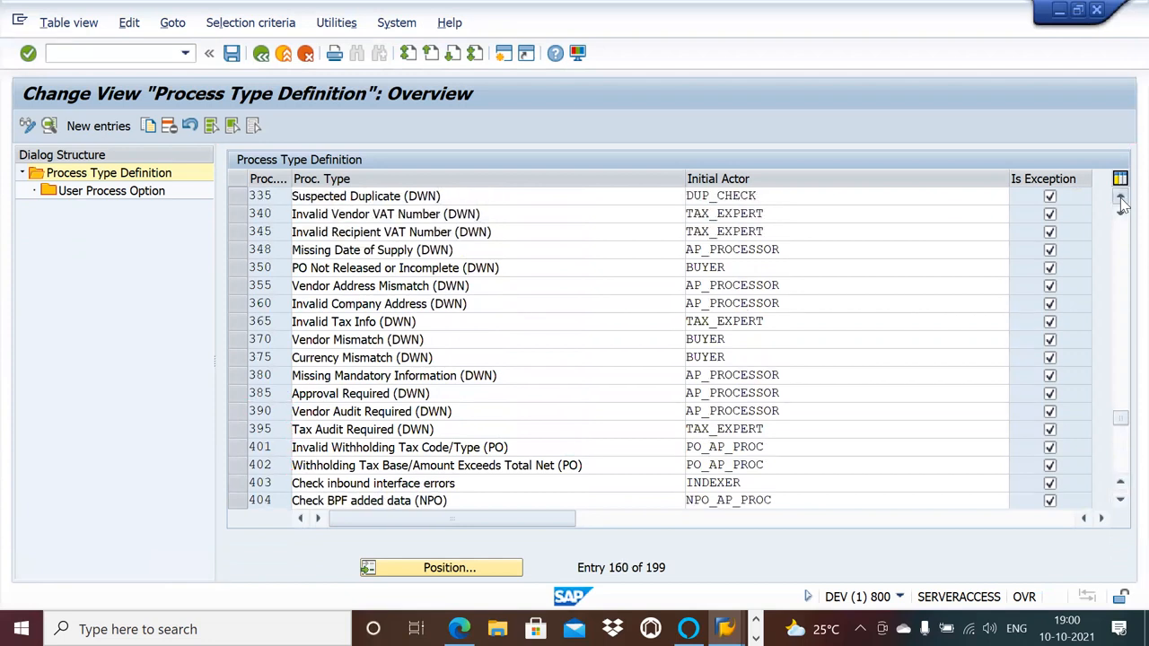
{"action": "left_click", "coordinate": [1121, 199]}
{"action": "left_click", "coordinate": [1121, 200]}
{"action": "left_click", "coordinate": [1121, 199]}
{"action": "left_click", "coordinate": [1121, 200]}
{"action": "left_click", "coordinate": [1121, 199]}
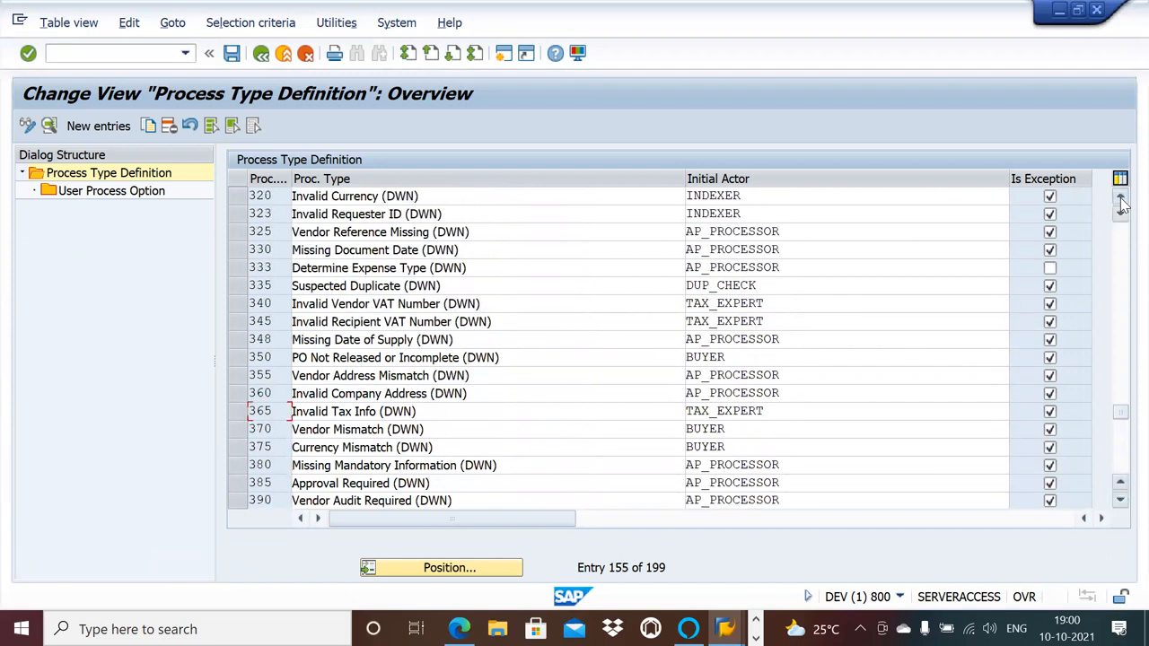
{"action": "left_click", "coordinate": [1121, 200]}
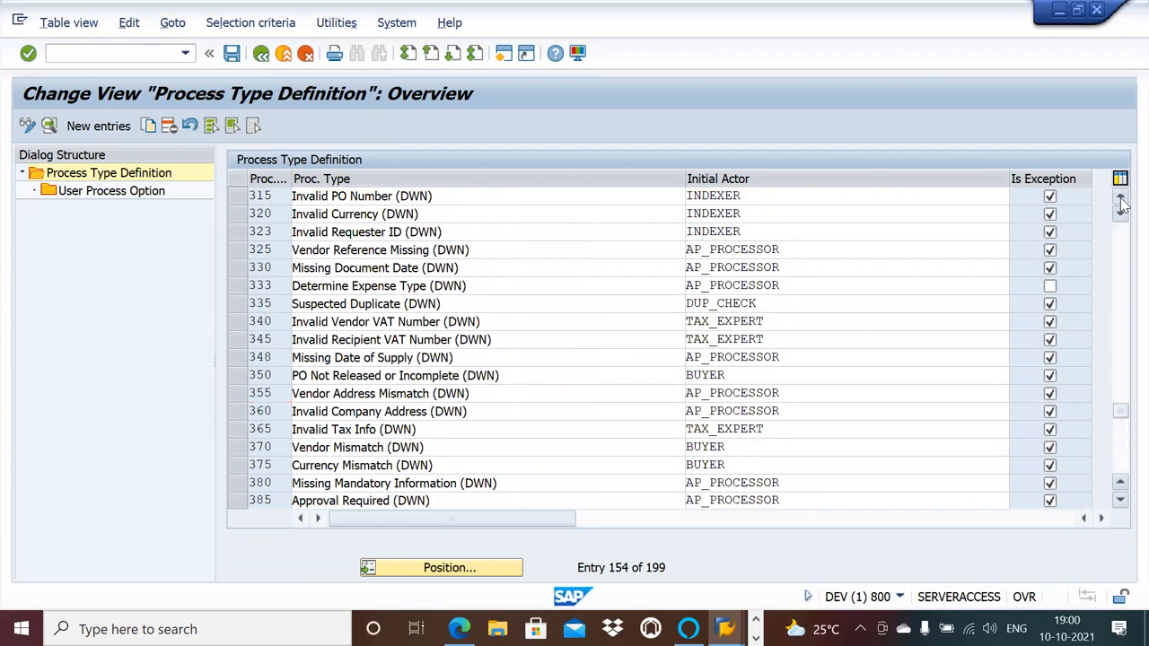
{"action": "left_click", "coordinate": [1121, 199]}
{"action": "left_click", "coordinate": [1121, 199]}
{"action": "left_click", "coordinate": [1121, 199]}
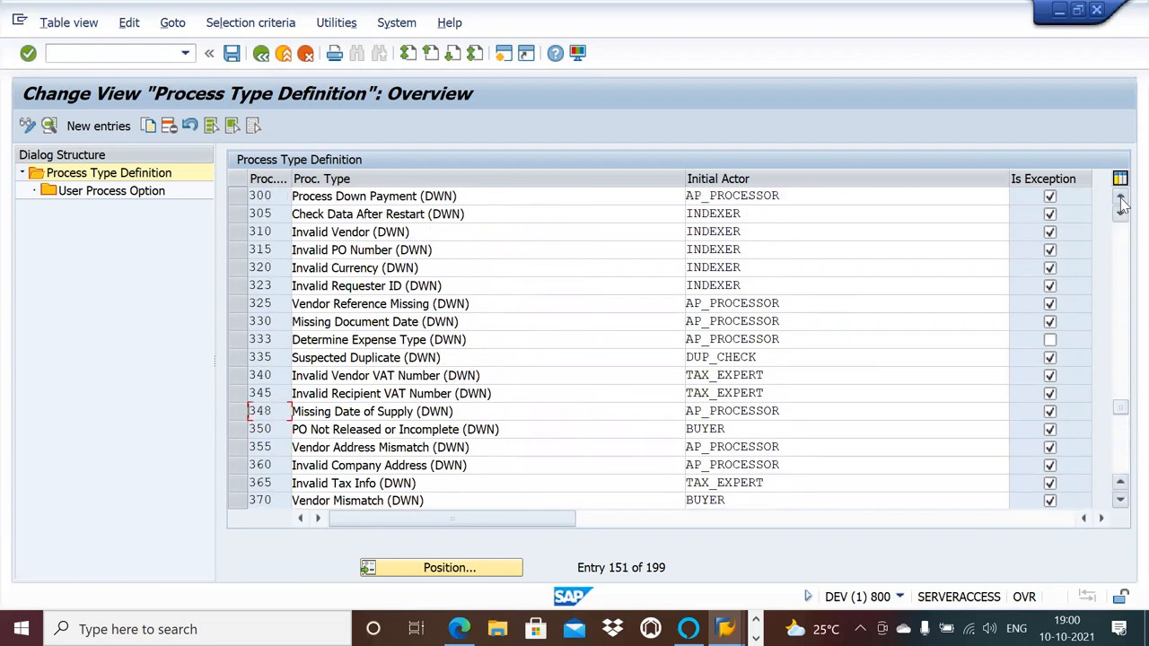
{"action": "left_click", "coordinate": [1121, 199]}
{"action": "left_click", "coordinate": [1121, 199]}
{"action": "left_click", "coordinate": [1121, 200]}
{"action": "left_click", "coordinate": [1122, 199]}
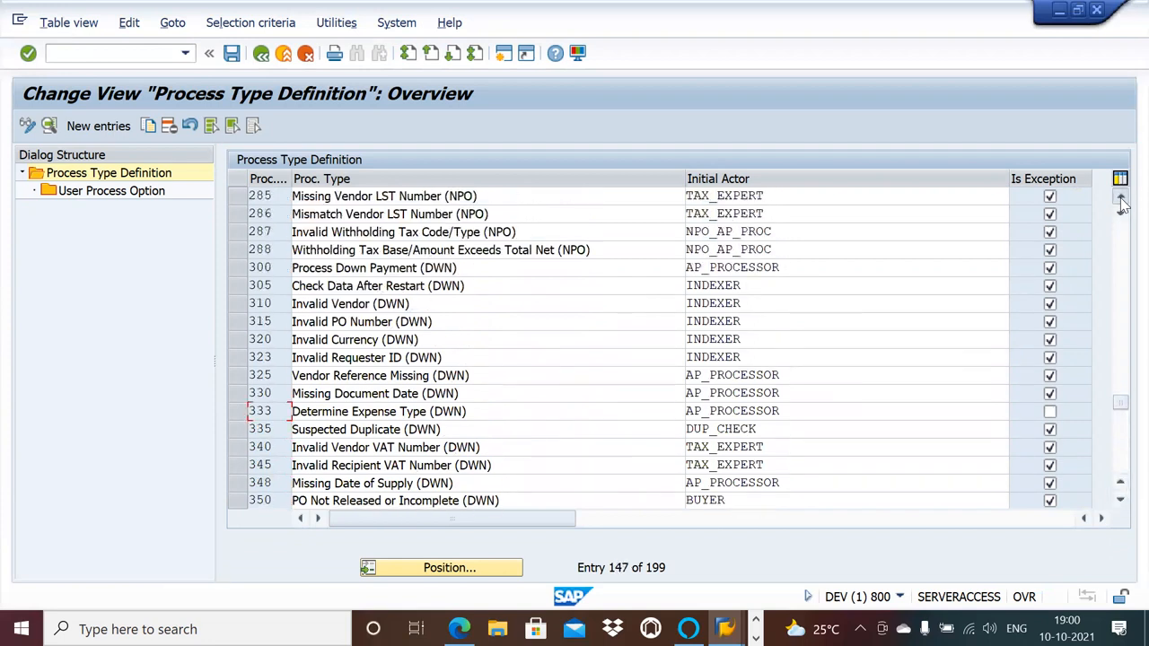
{"action": "left_click", "coordinate": [1121, 199]}
{"action": "left_click", "coordinate": [1121, 199]}
{"action": "left_click", "coordinate": [1122, 200]}
{"action": "left_click", "coordinate": [1121, 199]}
{"action": "left_click", "coordinate": [1121, 199]}
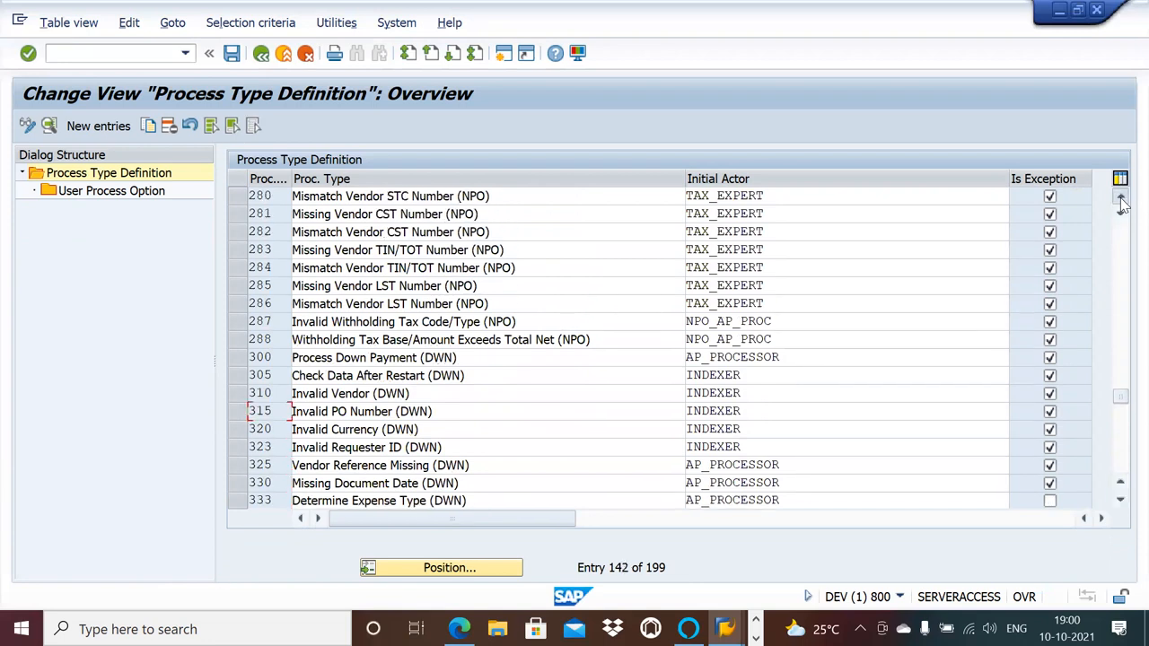
{"action": "left_click", "coordinate": [1121, 199]}
{"action": "left_click", "coordinate": [1121, 199]}
{"action": "left_click", "coordinate": [1121, 199]}
{"action": "left_click", "coordinate": [1121, 199]}
{"action": "left_click", "coordinate": [1121, 200]}
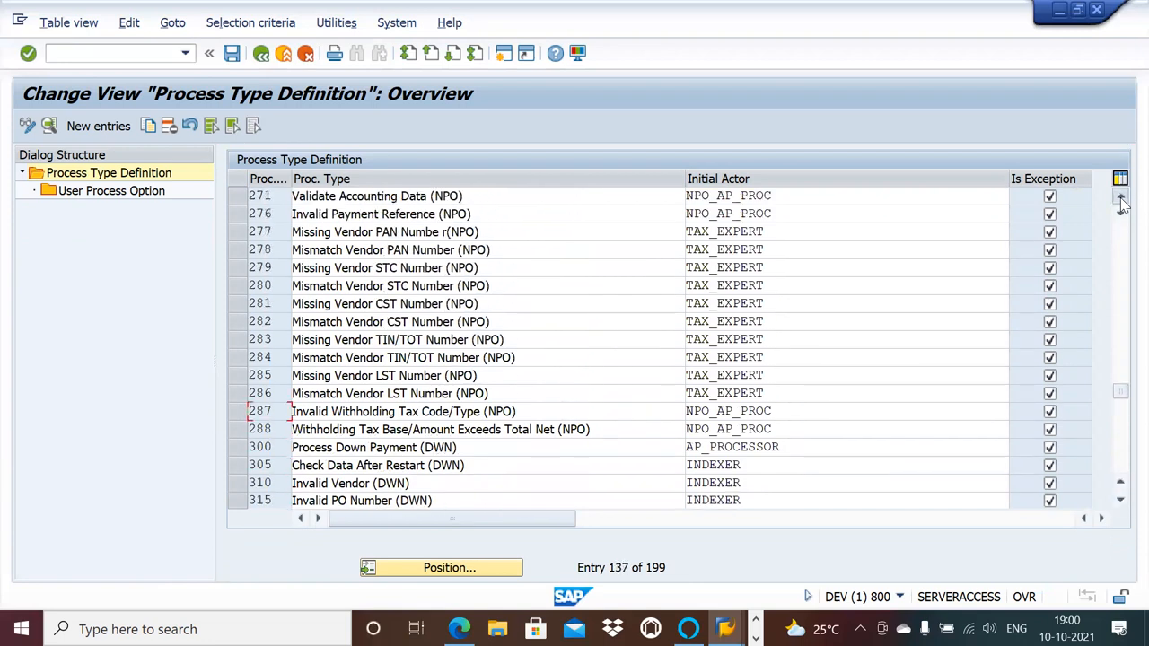
{"action": "left_click", "coordinate": [1121, 199]}
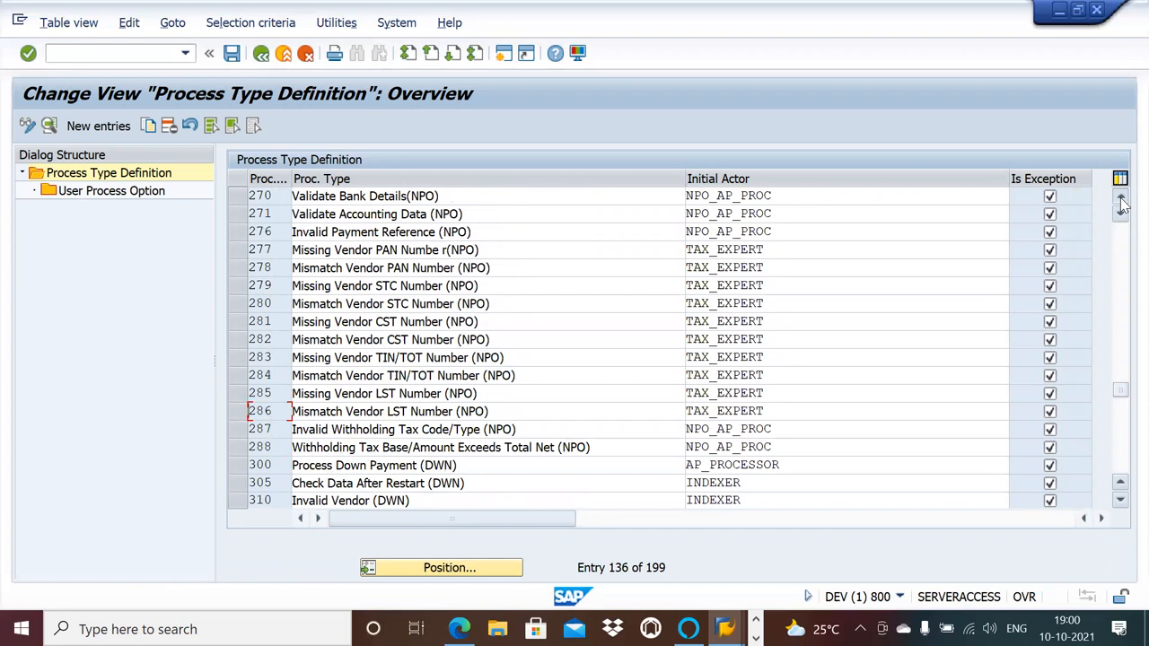
{"action": "left_click", "coordinate": [1121, 199]}
{"action": "left_click", "coordinate": [1122, 200]}
{"action": "left_click", "coordinate": [1121, 199]}
{"action": "left_click", "coordinate": [1121, 199]}
{"action": "left_click", "coordinate": [1121, 199]}
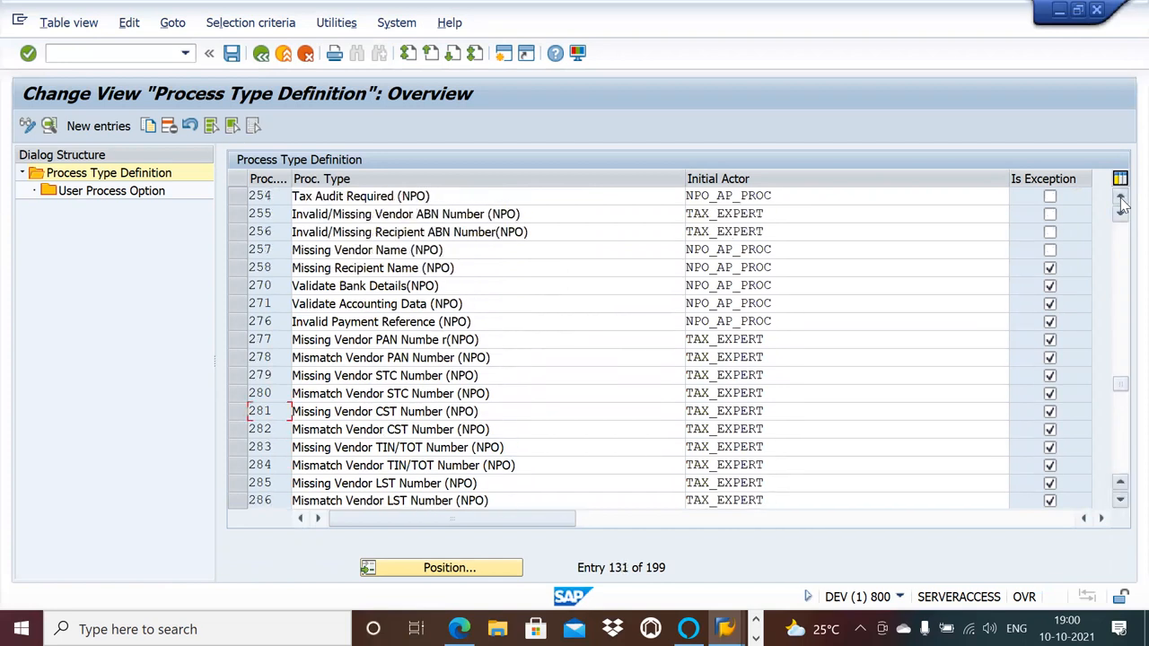
{"action": "left_click", "coordinate": [1122, 199]}
{"action": "left_click", "coordinate": [1121, 199]}
{"action": "left_click", "coordinate": [1121, 200]}
{"action": "left_click", "coordinate": [1122, 199]}
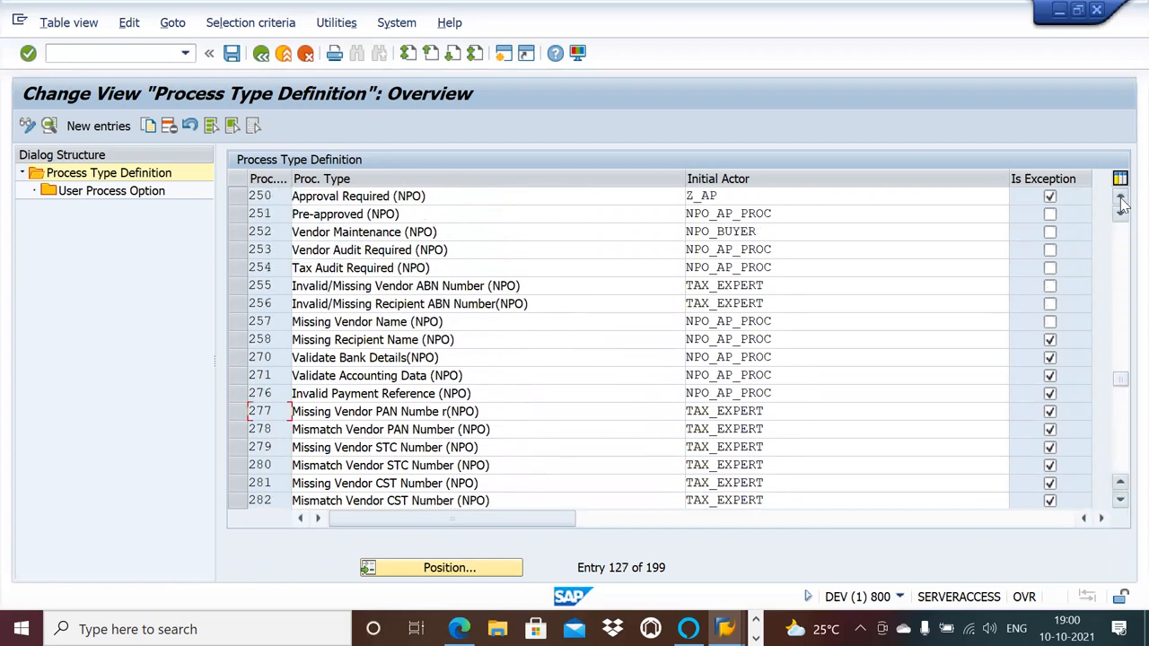
{"action": "left_click", "coordinate": [1121, 199]}
{"action": "left_click", "coordinate": [1121, 200]}
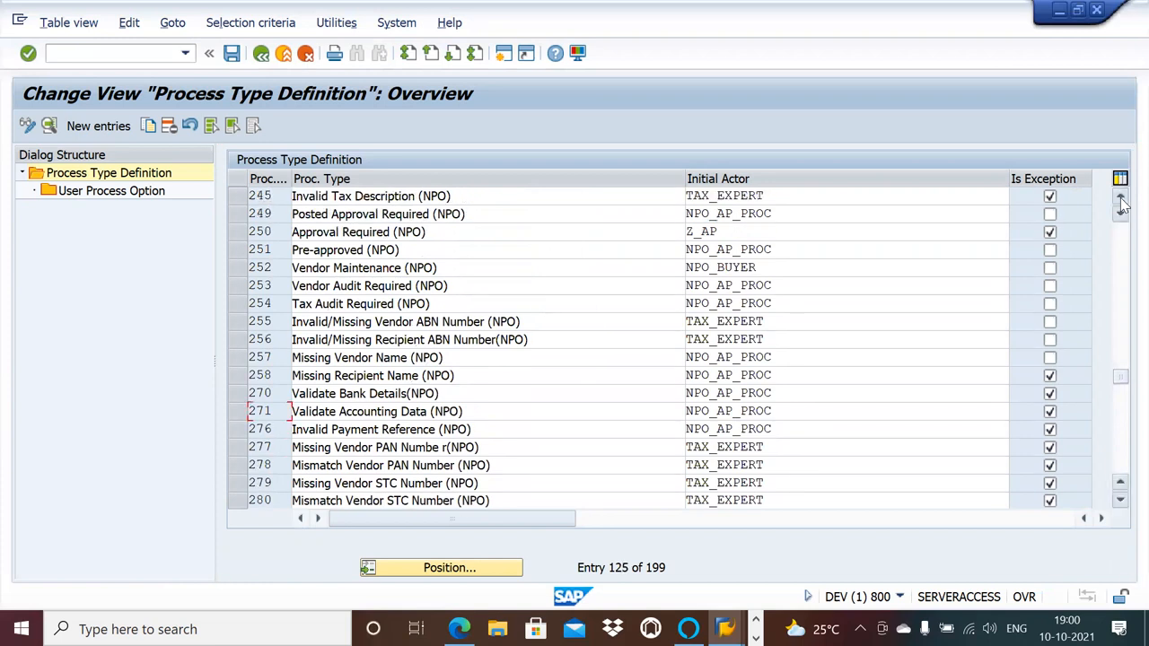
{"action": "left_click", "coordinate": [1121, 199]}
{"action": "left_click", "coordinate": [1122, 199]}
{"action": "left_click", "coordinate": [1121, 199]}
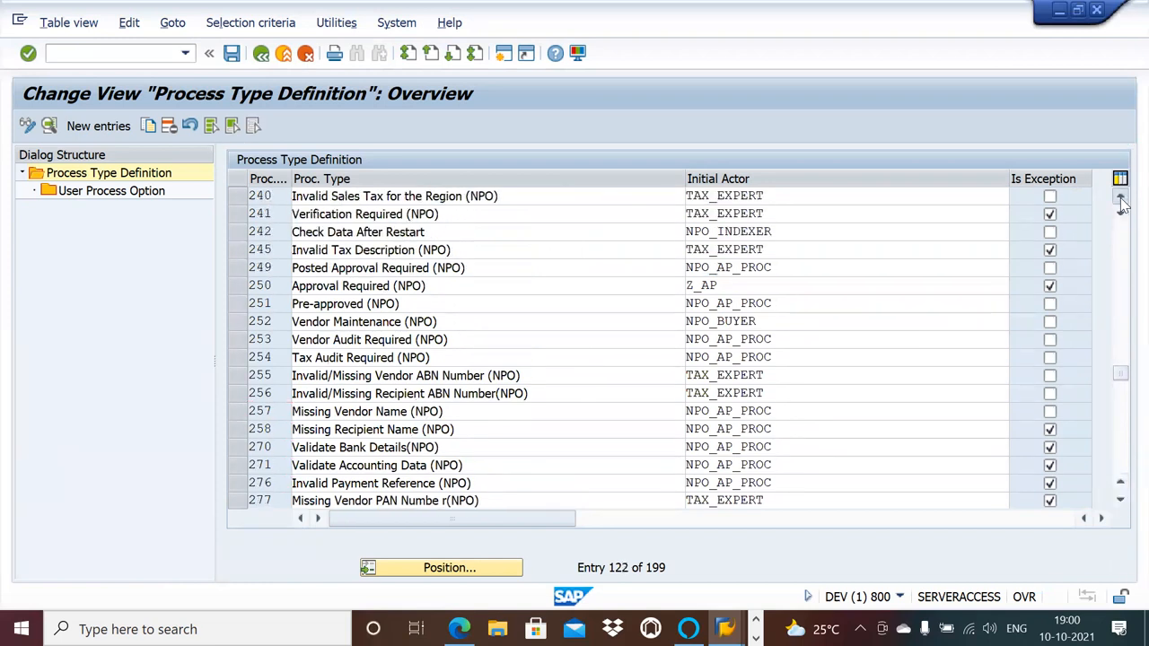
{"action": "left_click", "coordinate": [1121, 200]}
{"action": "left_click", "coordinate": [1121, 199]}
{"action": "left_click", "coordinate": [1121, 199]}
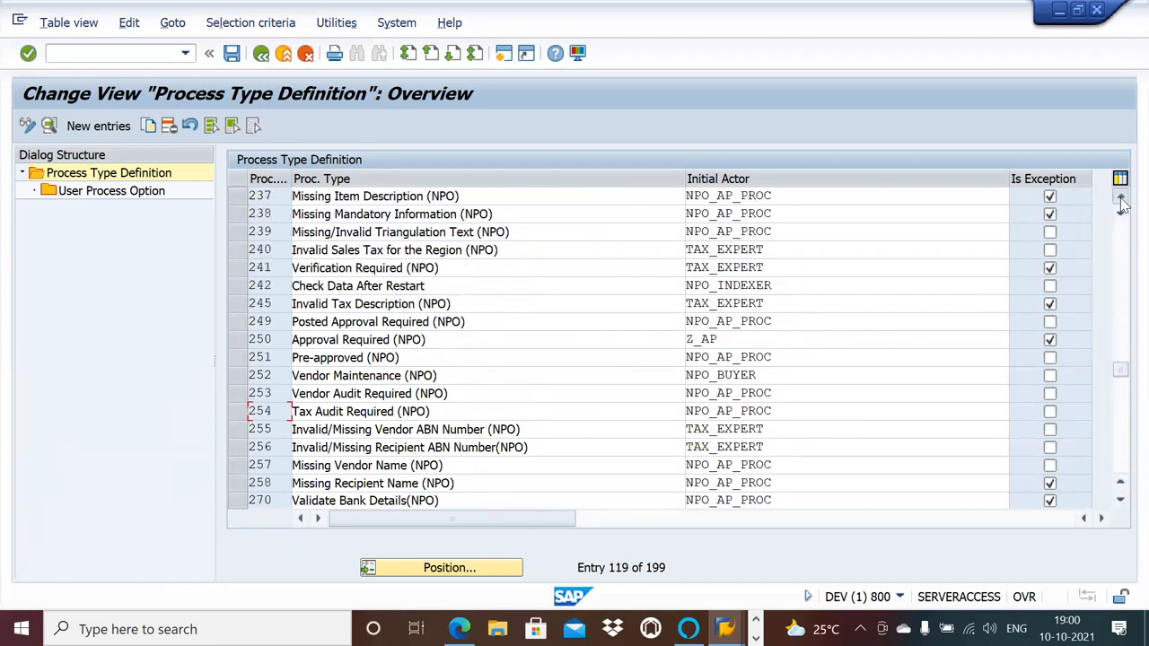
{"action": "left_click", "coordinate": [1121, 199]}
{"action": "left_click", "coordinate": [1121, 199]}
{"action": "left_click", "coordinate": [1121, 199]}
{"action": "left_click", "coordinate": [1121, 199]}
{"action": "left_click", "coordinate": [1121, 200]}
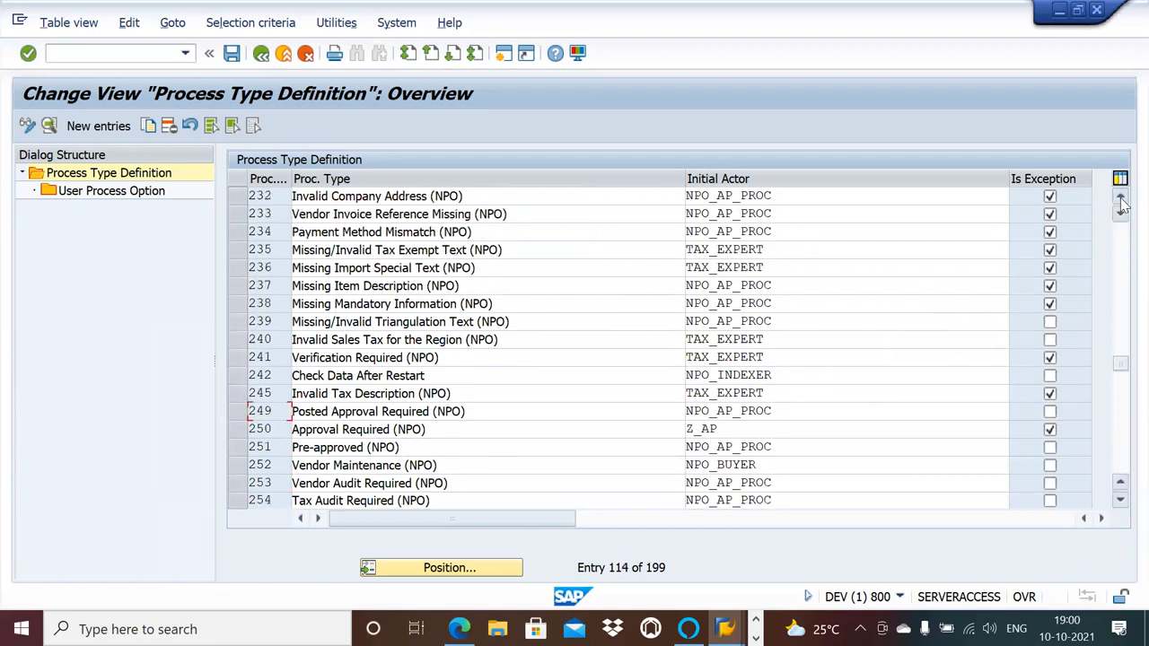
{"action": "left_click", "coordinate": [1121, 199]}
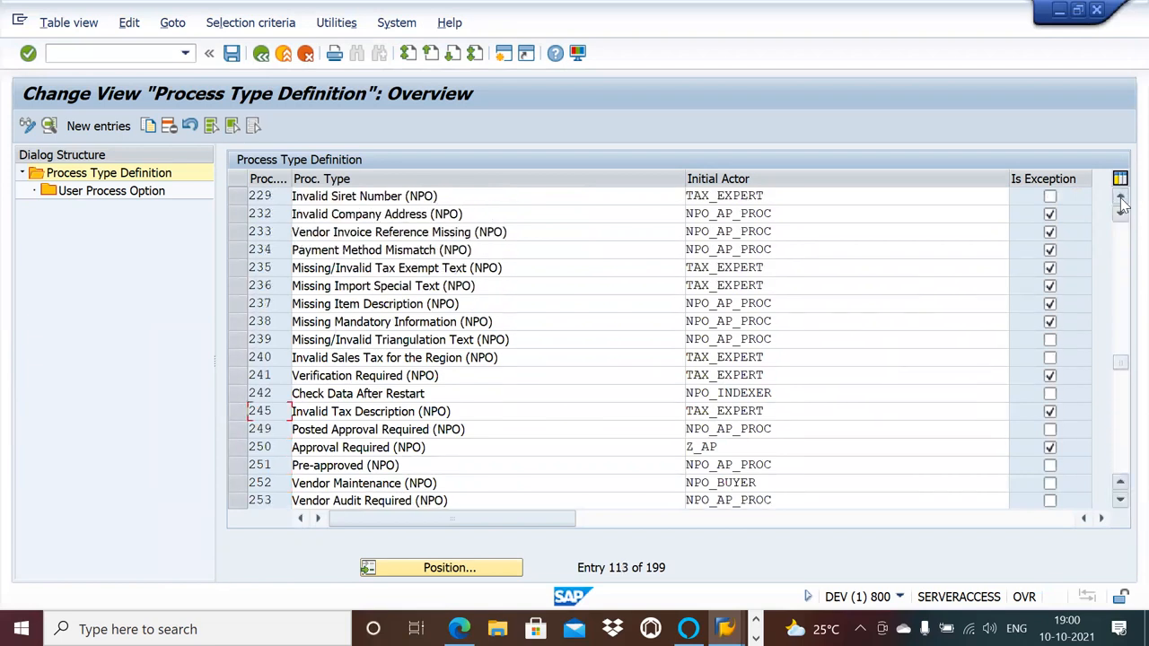
{"action": "left_click", "coordinate": [1121, 200]}
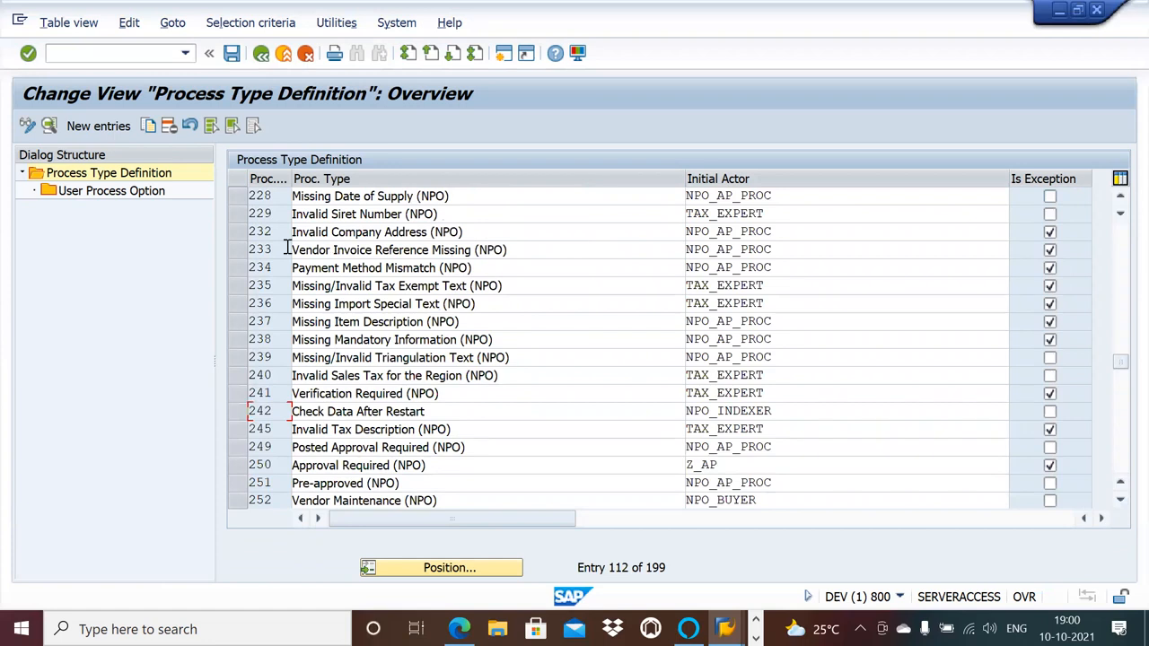
{"action": "left_click", "coordinate": [238, 248]}
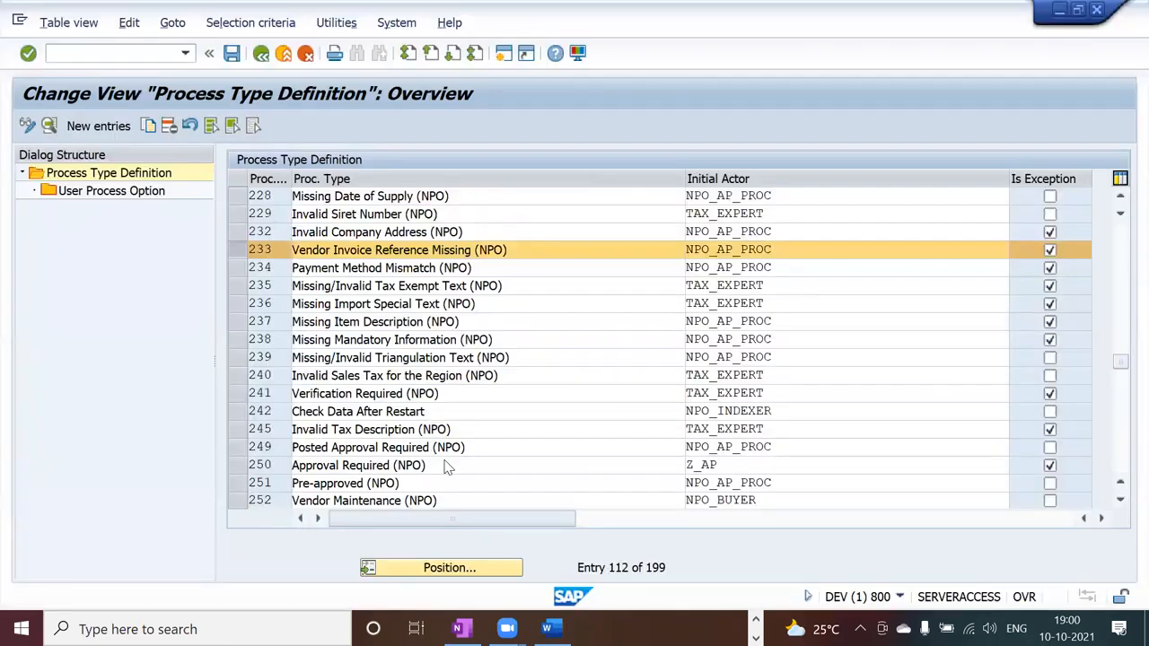
Add process type 238, Missing Mandatory Information (NPO), to the selection and review the NPO entries back up to process type 200.
{"action": "left_click", "coordinate": [240, 340]}
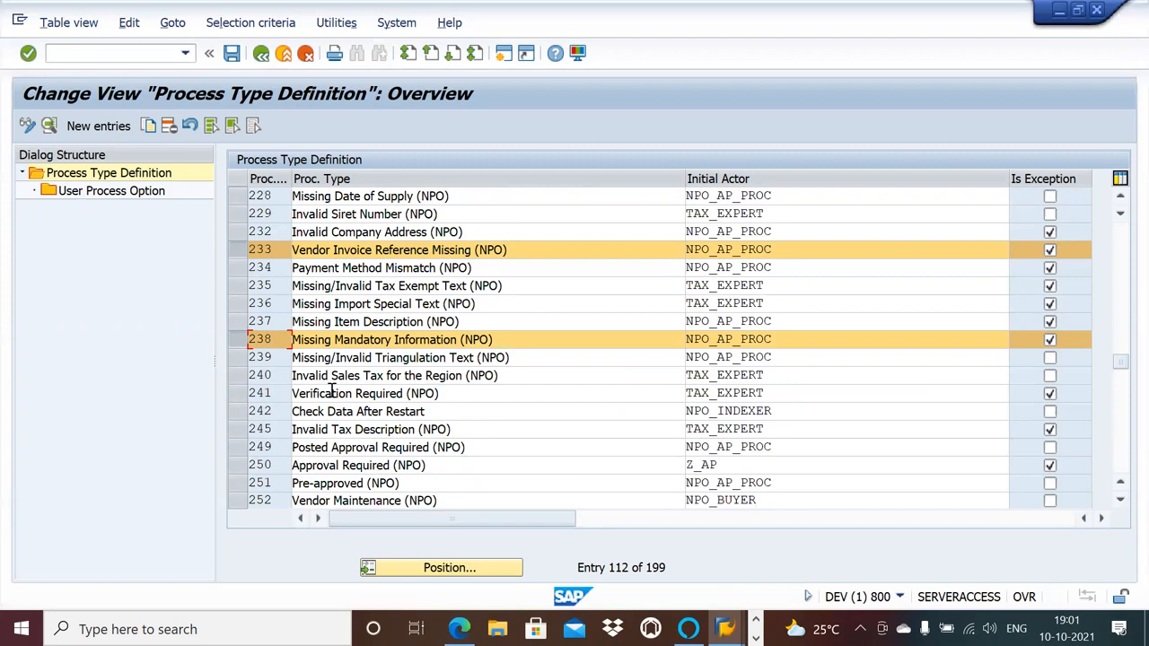
{"action": "left_click", "coordinate": [1120, 204]}
{"action": "left_click", "coordinate": [1120, 203]}
{"action": "left_click", "coordinate": [1121, 204]}
{"action": "left_click", "coordinate": [1120, 204]}
{"action": "left_click", "coordinate": [1120, 204]}
{"action": "left_click", "coordinate": [1120, 204]}
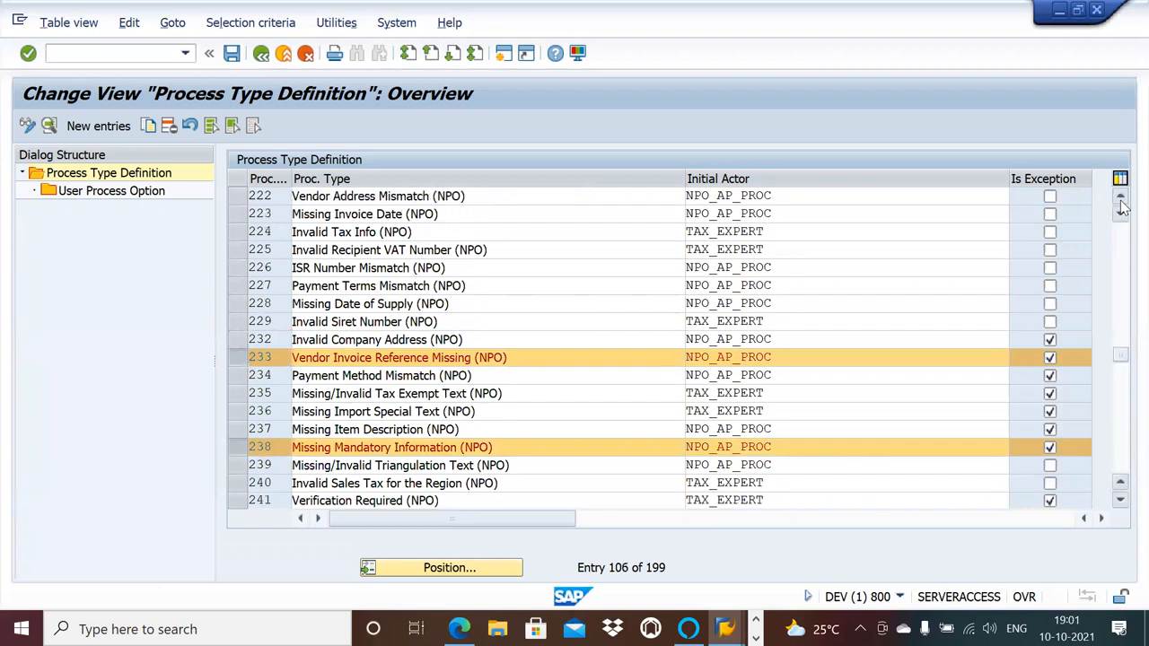
{"action": "left_click", "coordinate": [1120, 204]}
{"action": "left_click", "coordinate": [1120, 204]}
{"action": "left_click", "coordinate": [1120, 204]}
{"action": "left_click", "coordinate": [1121, 204]}
{"action": "left_click", "coordinate": [1121, 204]}
{"action": "left_click", "coordinate": [1120, 203]}
{"action": "left_click", "coordinate": [1120, 204]}
{"action": "left_click", "coordinate": [1120, 203]}
{"action": "left_click", "coordinate": [1120, 204]}
{"action": "left_click", "coordinate": [1120, 203]}
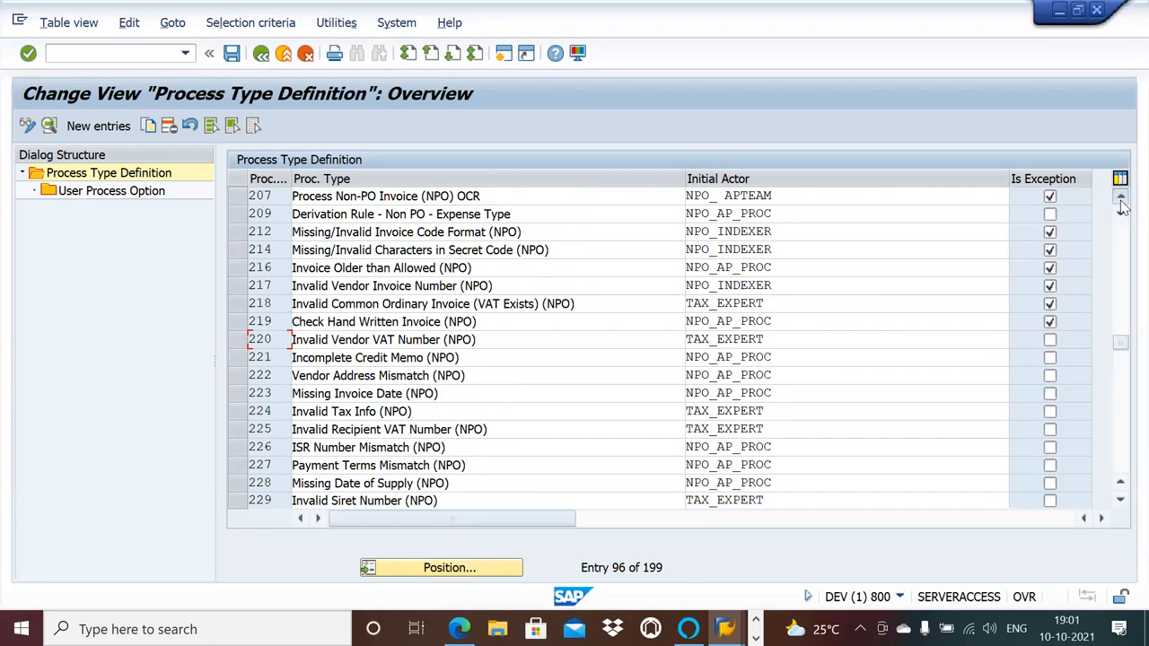
{"action": "left_click", "coordinate": [1120, 204]}
{"action": "left_click", "coordinate": [1120, 203]}
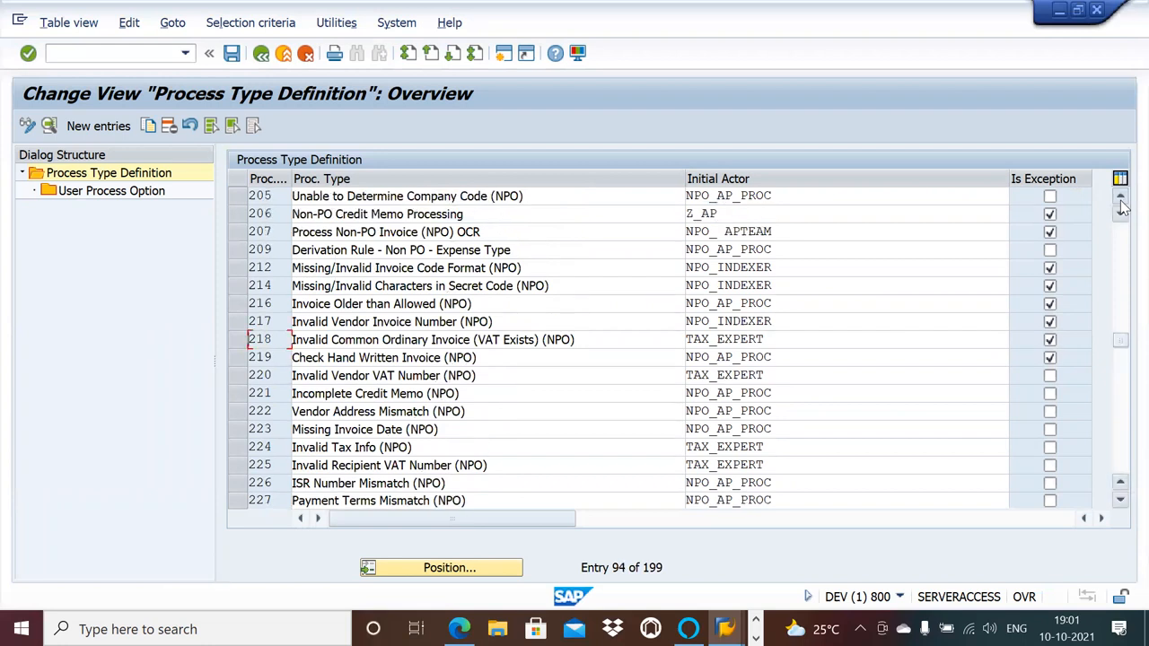
{"action": "left_click", "coordinate": [1121, 204]}
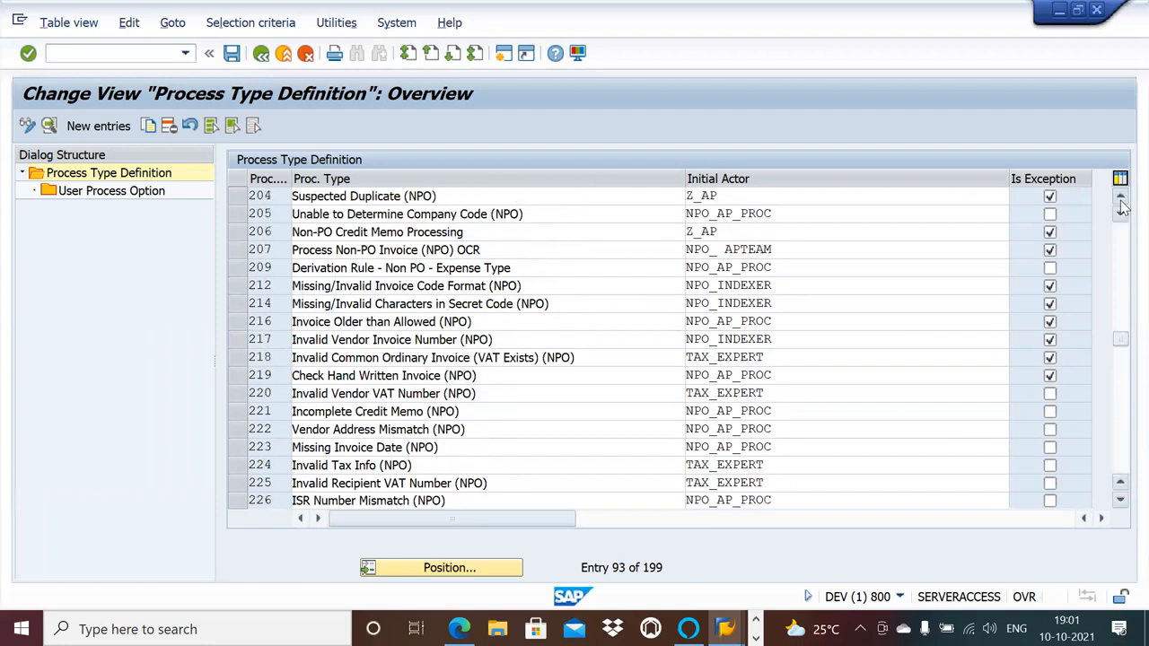
{"action": "left_click", "coordinate": [1120, 203]}
{"action": "left_click", "coordinate": [1120, 203]}
{"action": "left_click", "coordinate": [1120, 204]}
{"action": "left_click", "coordinate": [1121, 204]}
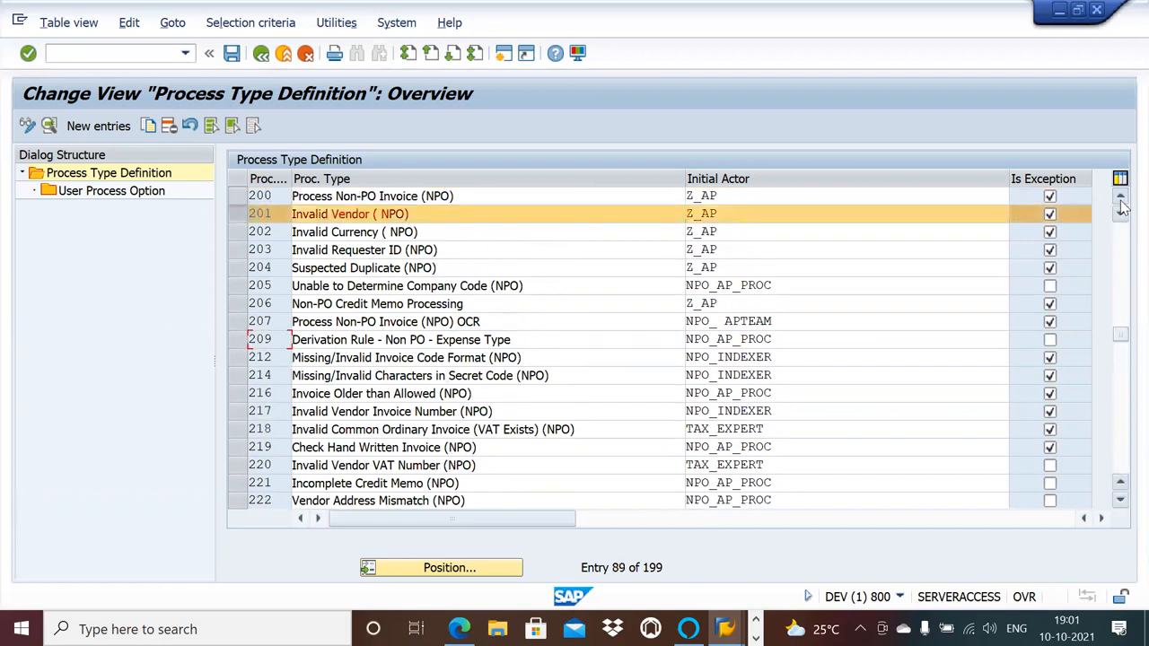
{"action": "left_click", "coordinate": [1120, 204]}
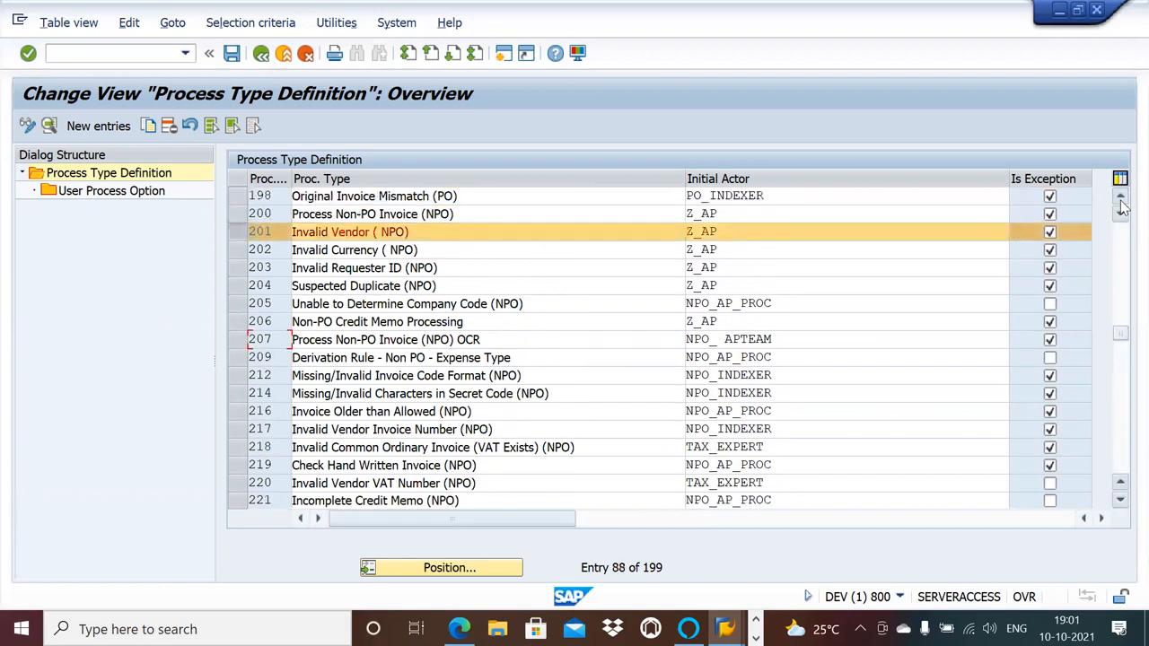
{"action": "left_click", "coordinate": [1120, 203]}
{"action": "left_click", "coordinate": [1121, 204]}
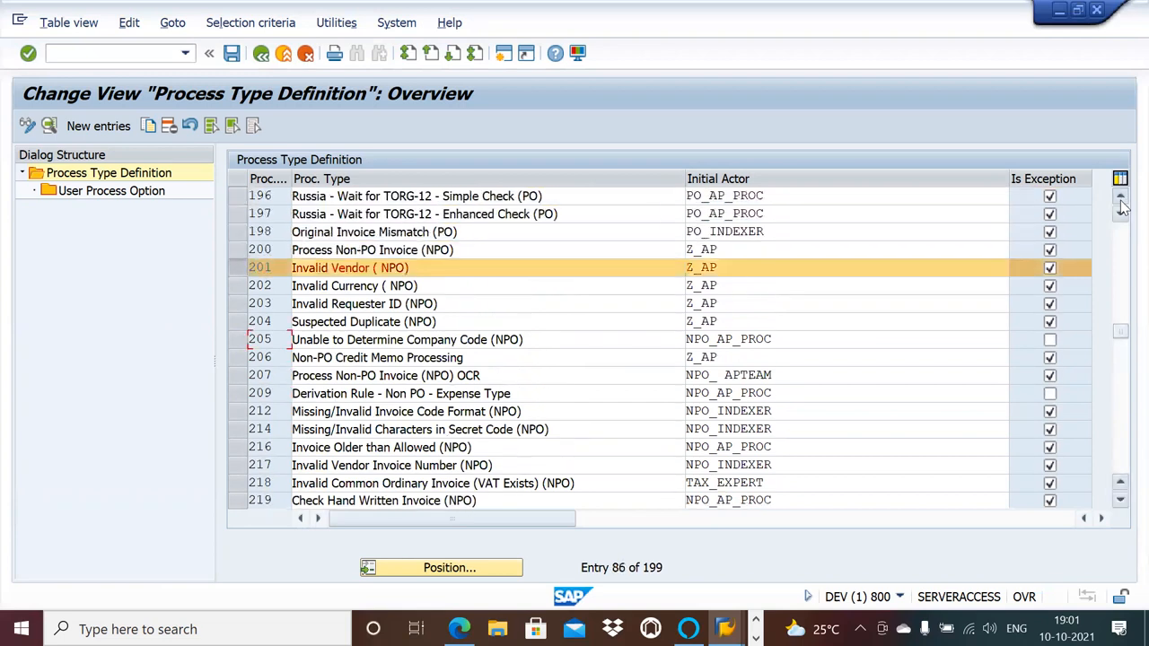
Look through the NPO, DWN and 400-series process types and add process type 802, Gross Amount is Required (PO), to the selection.
{"action": "left_click", "coordinate": [1120, 500]}
{"action": "left_click", "coordinate": [1120, 501]}
{"action": "left_click", "coordinate": [1120, 501]}
{"action": "left_click", "coordinate": [1120, 501]}
{"action": "left_click", "coordinate": [1120, 501]}
{"action": "left_click", "coordinate": [1121, 501]}
{"action": "left_click", "coordinate": [1121, 500]}
{"action": "left_click", "coordinate": [1120, 501]}
{"action": "left_click", "coordinate": [1120, 501]}
{"action": "left_click", "coordinate": [1121, 501]}
{"action": "left_click", "coordinate": [1120, 501]}
{"action": "left_click", "coordinate": [1121, 500]}
{"action": "left_click", "coordinate": [1120, 501]}
{"action": "left_click", "coordinate": [1120, 501]}
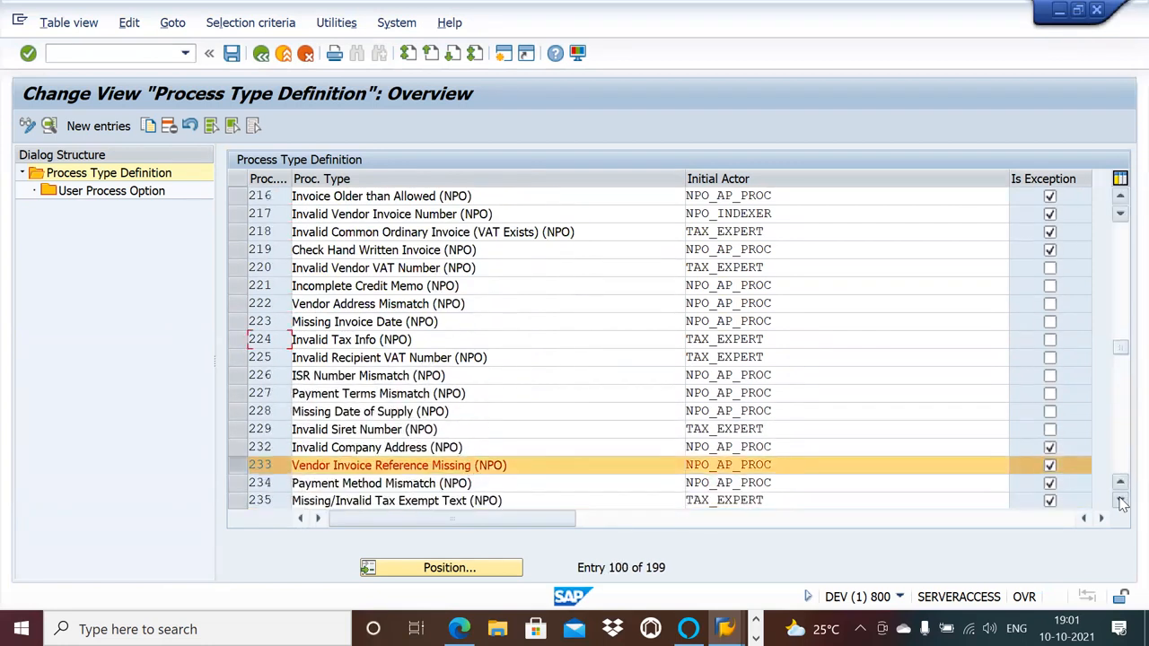
{"action": "left_click", "coordinate": [1120, 501]}
{"action": "left_click", "coordinate": [1121, 501]}
{"action": "left_click", "coordinate": [1120, 501]}
{"action": "left_click", "coordinate": [1120, 501]}
{"action": "left_click", "coordinate": [1121, 501]}
{"action": "left_click", "coordinate": [1120, 501]}
{"action": "left_click", "coordinate": [1120, 501]}
{"action": "left_click", "coordinate": [1120, 501]}
{"action": "left_click", "coordinate": [1120, 501]}
{"action": "left_click", "coordinate": [1120, 501]}
{"action": "left_click", "coordinate": [1120, 501]}
{"action": "left_click", "coordinate": [1120, 501]}
{"action": "left_click", "coordinate": [1120, 501]}
{"action": "left_click", "coordinate": [1120, 501]}
{"action": "left_click", "coordinate": [1121, 501]}
{"action": "left_click", "coordinate": [1120, 501]}
{"action": "left_click", "coordinate": [1120, 501]}
{"action": "left_click", "coordinate": [1121, 500]}
{"action": "left_click", "coordinate": [1120, 501]}
{"action": "left_click", "coordinate": [1120, 500]}
{"action": "left_click", "coordinate": [1120, 501]}
{"action": "left_click", "coordinate": [1120, 501]}
{"action": "left_click", "coordinate": [1120, 501]}
{"action": "left_click", "coordinate": [1120, 501]}
{"action": "left_click", "coordinate": [1120, 501]}
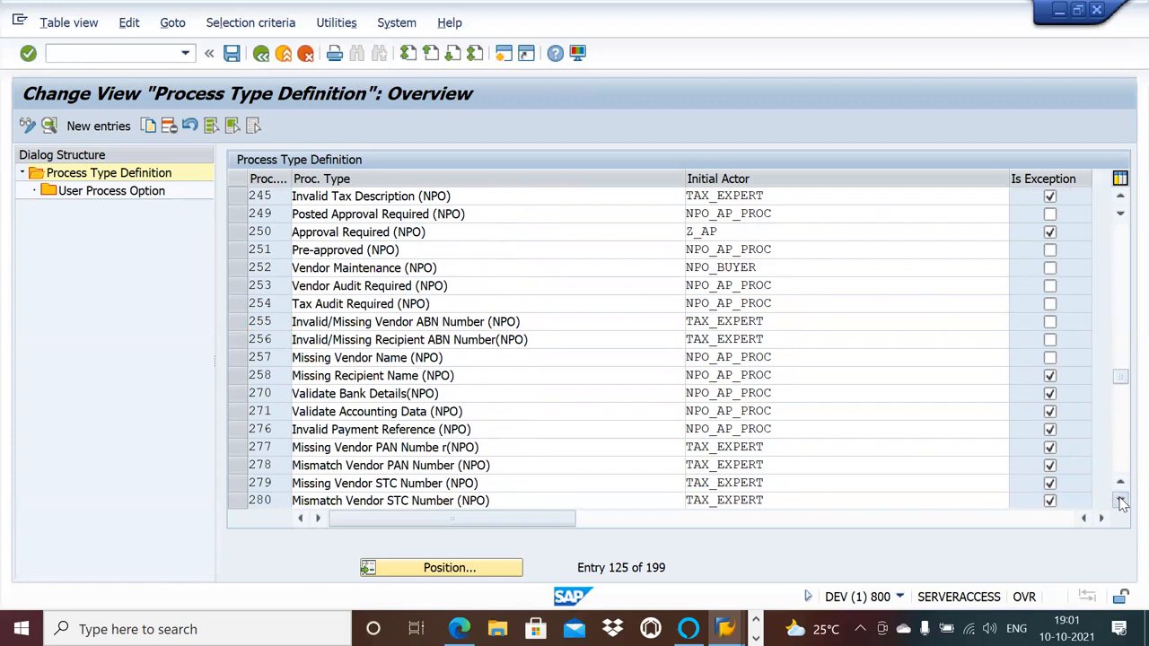
{"action": "left_click", "coordinate": [1120, 501]}
{"action": "left_click", "coordinate": [1120, 501]}
{"action": "left_click", "coordinate": [1120, 501]}
{"action": "left_click", "coordinate": [1120, 500]}
{"action": "left_click", "coordinate": [1120, 501]}
{"action": "left_click", "coordinate": [1120, 501]}
{"action": "left_click", "coordinate": [1120, 501]}
{"action": "left_click", "coordinate": [1120, 501]}
{"action": "left_click", "coordinate": [1120, 501]}
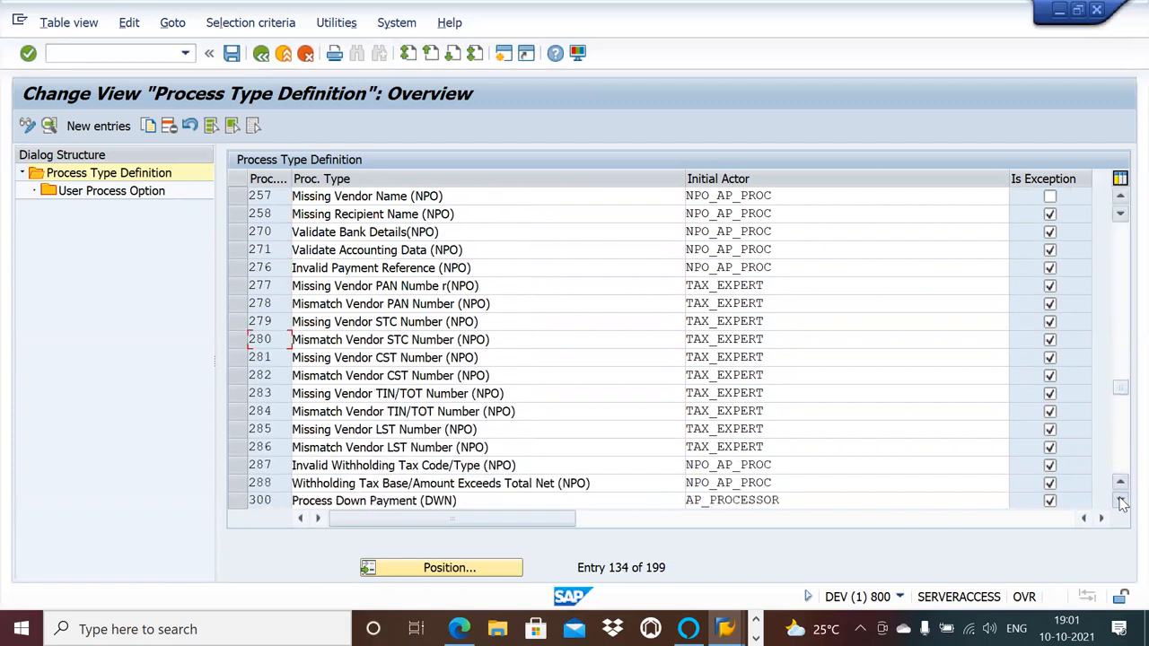
{"action": "left_click", "coordinate": [1120, 500]}
{"action": "left_click", "coordinate": [1120, 501]}
{"action": "left_click", "coordinate": [1120, 501]}
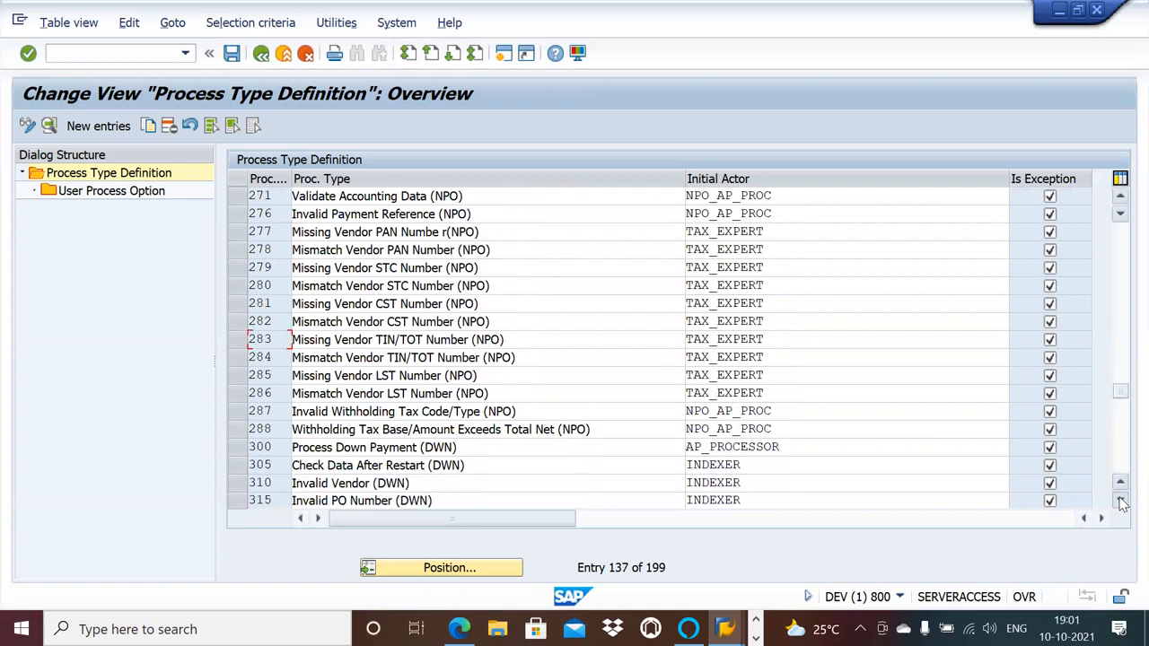
{"action": "left_click", "coordinate": [1120, 501]}
{"action": "left_click", "coordinate": [1120, 501]}
{"action": "left_click", "coordinate": [1120, 501]}
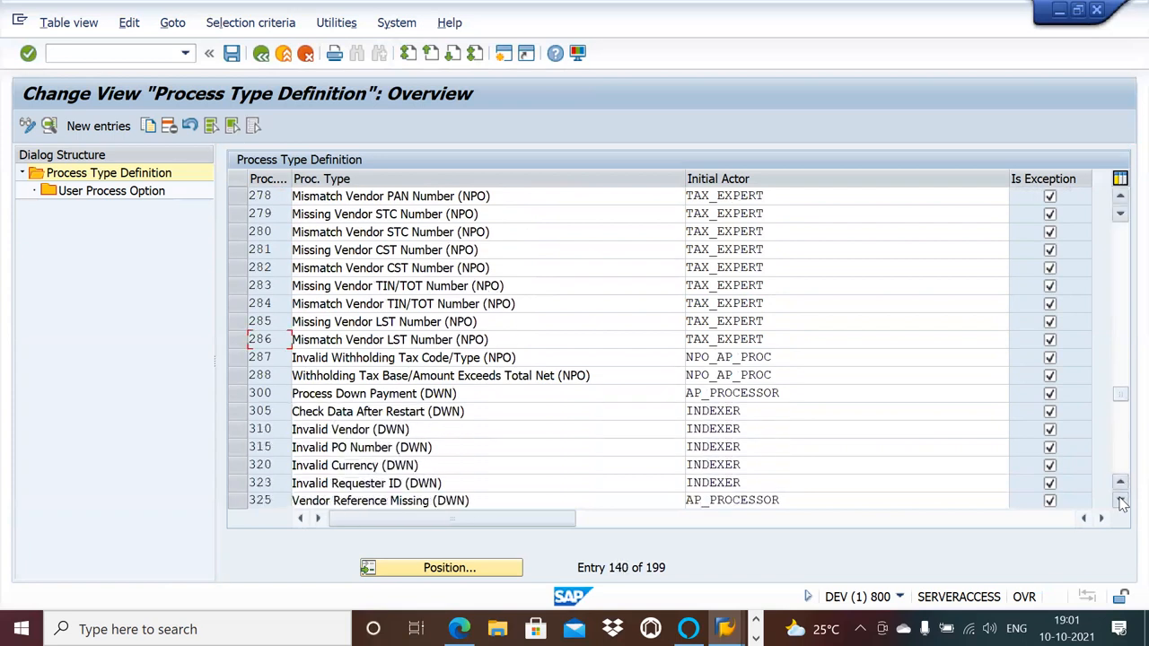
{"action": "left_click", "coordinate": [1121, 501]}
{"action": "left_click", "coordinate": [1121, 501]}
{"action": "left_click", "coordinate": [1120, 501]}
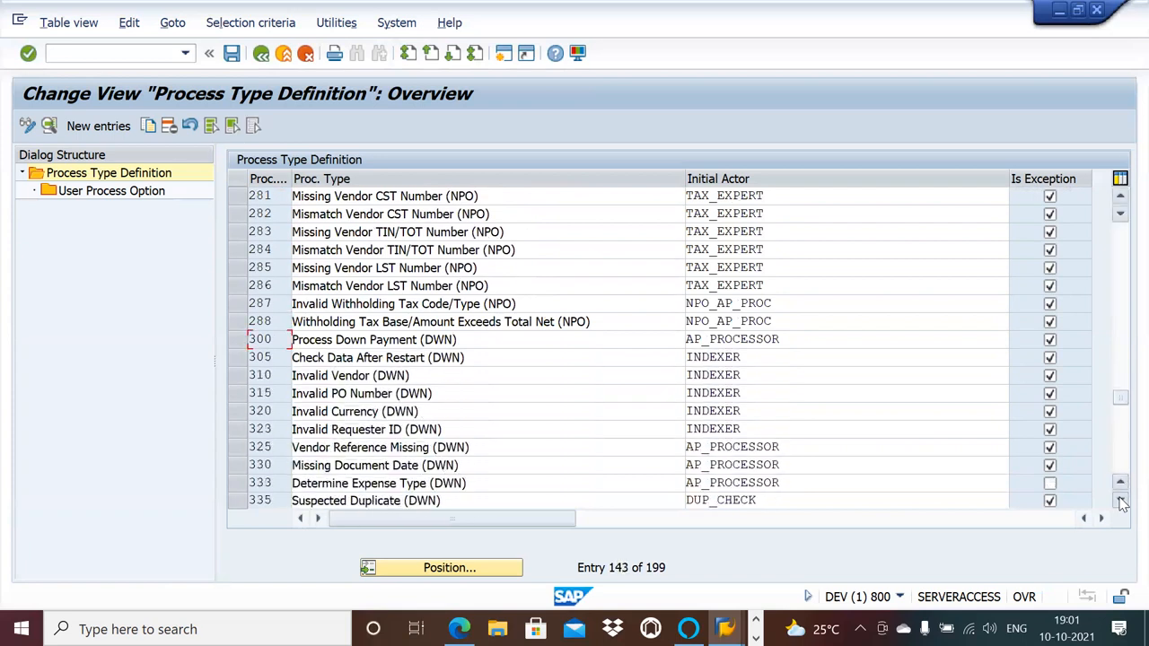
{"action": "left_click", "coordinate": [1120, 500]}
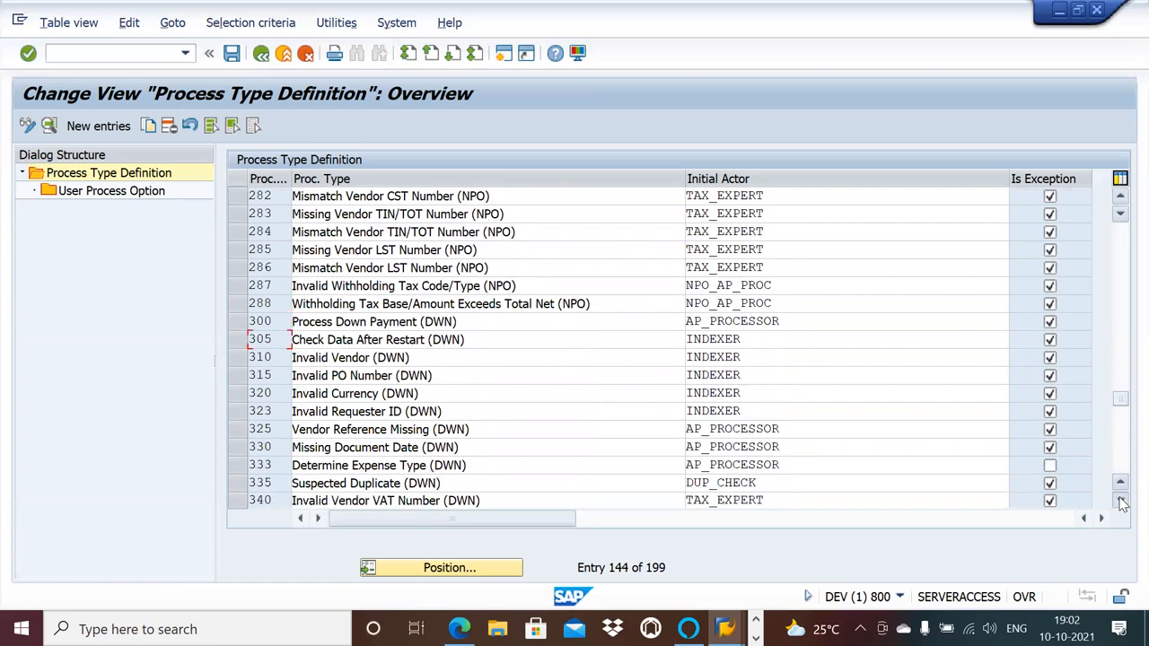
{"action": "left_click", "coordinate": [1120, 501]}
{"action": "left_click", "coordinate": [1120, 501]}
{"action": "left_click", "coordinate": [1120, 501]}
{"action": "left_click", "coordinate": [1120, 500]}
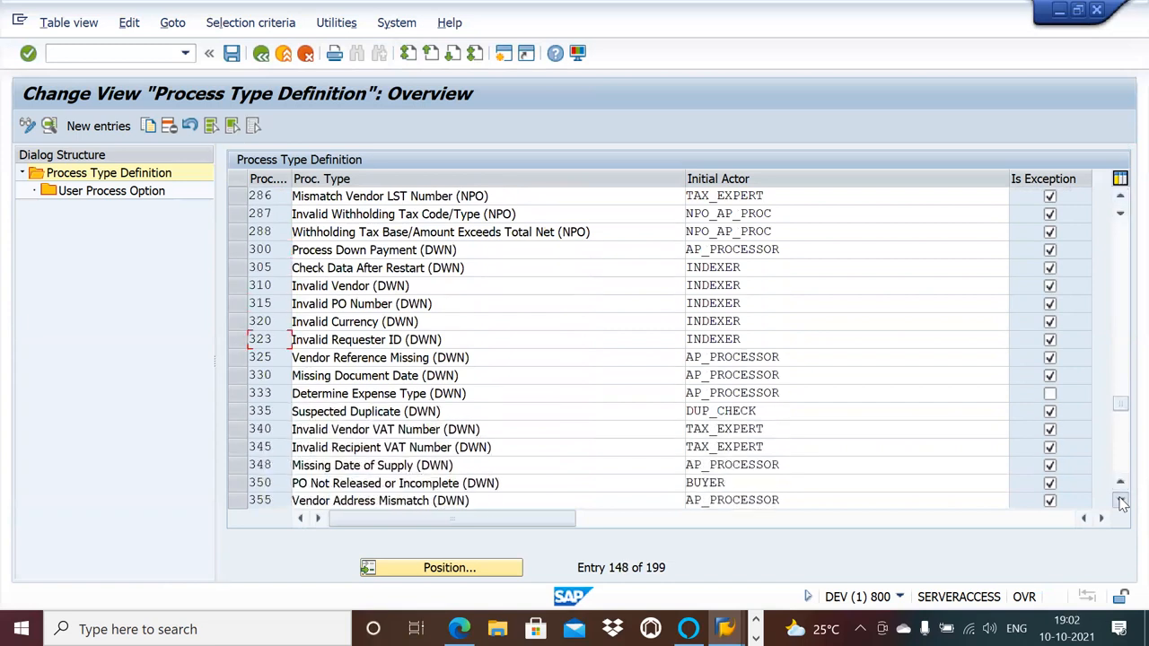
{"action": "left_click", "coordinate": [1120, 501]}
{"action": "left_click", "coordinate": [1120, 501]}
{"action": "left_click", "coordinate": [1120, 501]}
{"action": "left_click", "coordinate": [1121, 501]}
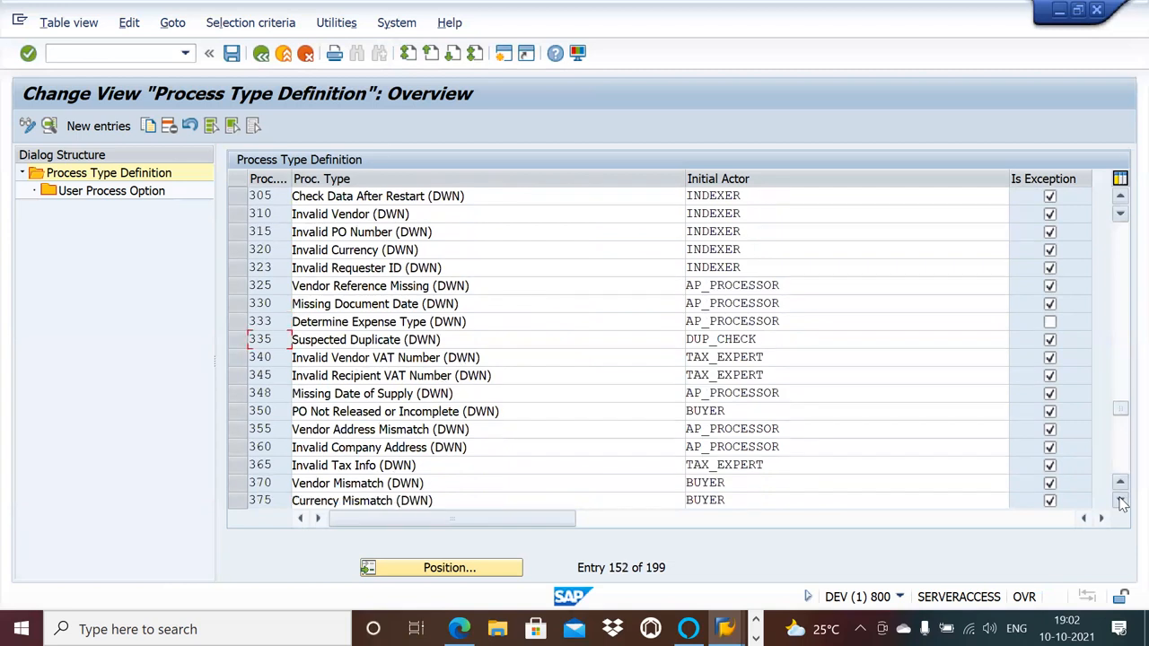
{"action": "left_click", "coordinate": [1120, 501]}
{"action": "left_click", "coordinate": [1120, 501]}
{"action": "left_click", "coordinate": [1121, 501]}
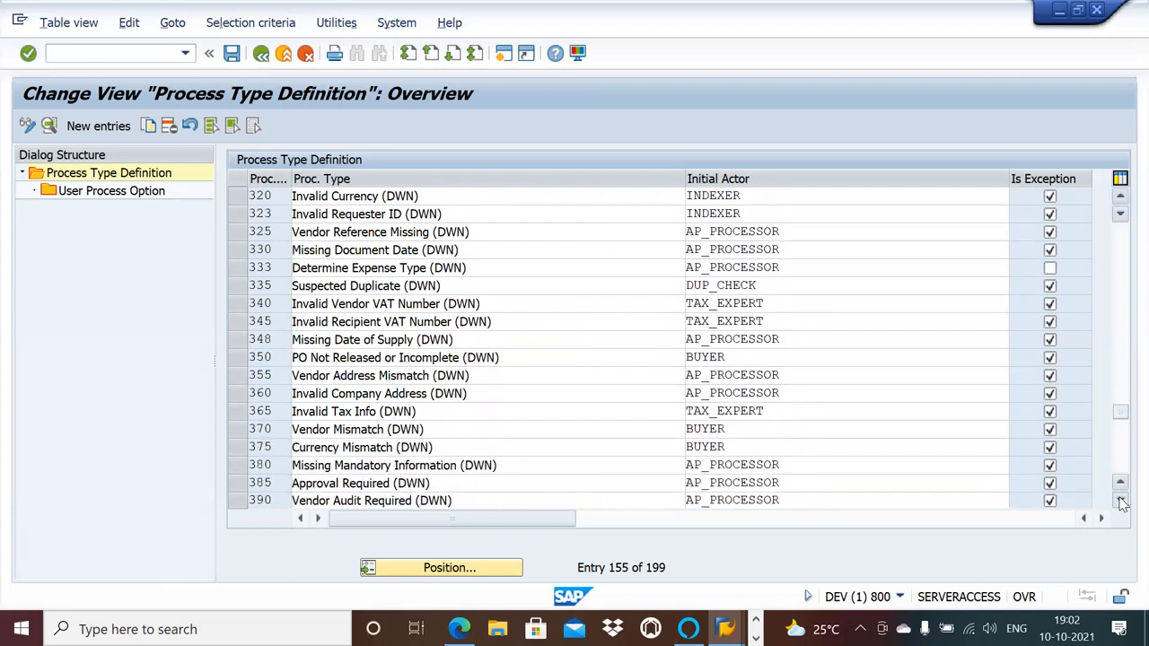
{"action": "left_click", "coordinate": [1121, 501]}
{"action": "left_click", "coordinate": [1120, 501]}
{"action": "left_click", "coordinate": [1120, 501]}
{"action": "left_click", "coordinate": [1121, 500]}
{"action": "left_click", "coordinate": [1120, 501]}
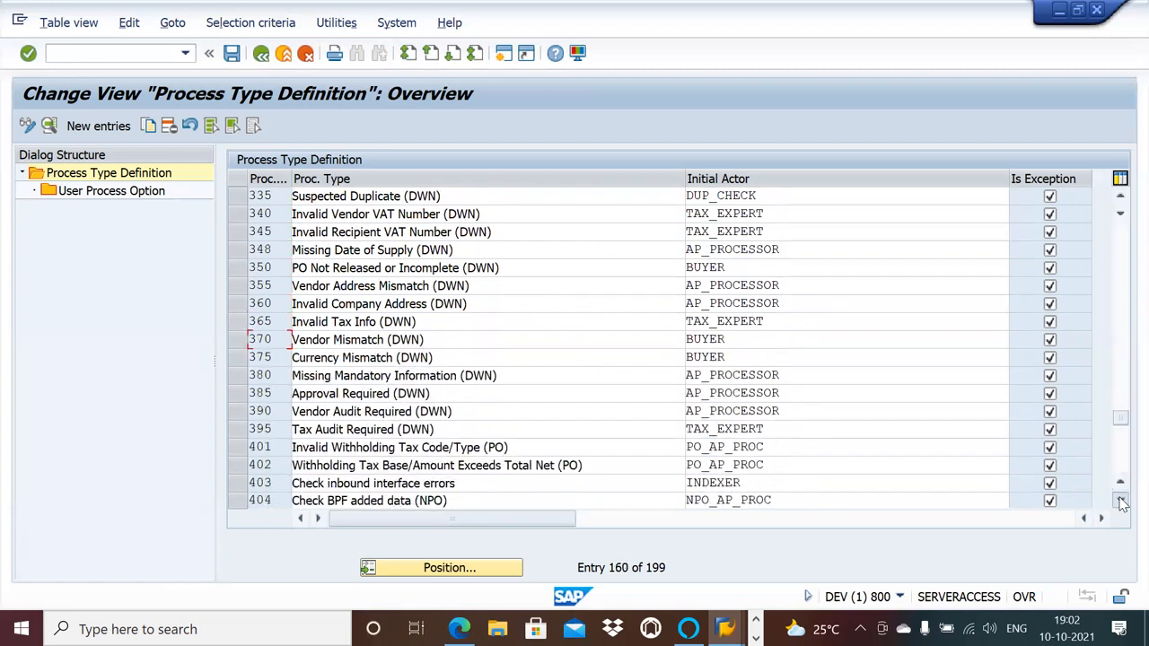
{"action": "left_click", "coordinate": [1120, 501]}
{"action": "left_click", "coordinate": [1120, 501]}
{"action": "left_click", "coordinate": [1120, 501]}
{"action": "left_click", "coordinate": [1121, 501]}
{"action": "left_click", "coordinate": [1120, 500]}
{"action": "left_click", "coordinate": [1120, 501]}
{"action": "left_click", "coordinate": [1120, 501]}
{"action": "left_click", "coordinate": [1120, 501]}
{"action": "left_click", "coordinate": [1120, 501]}
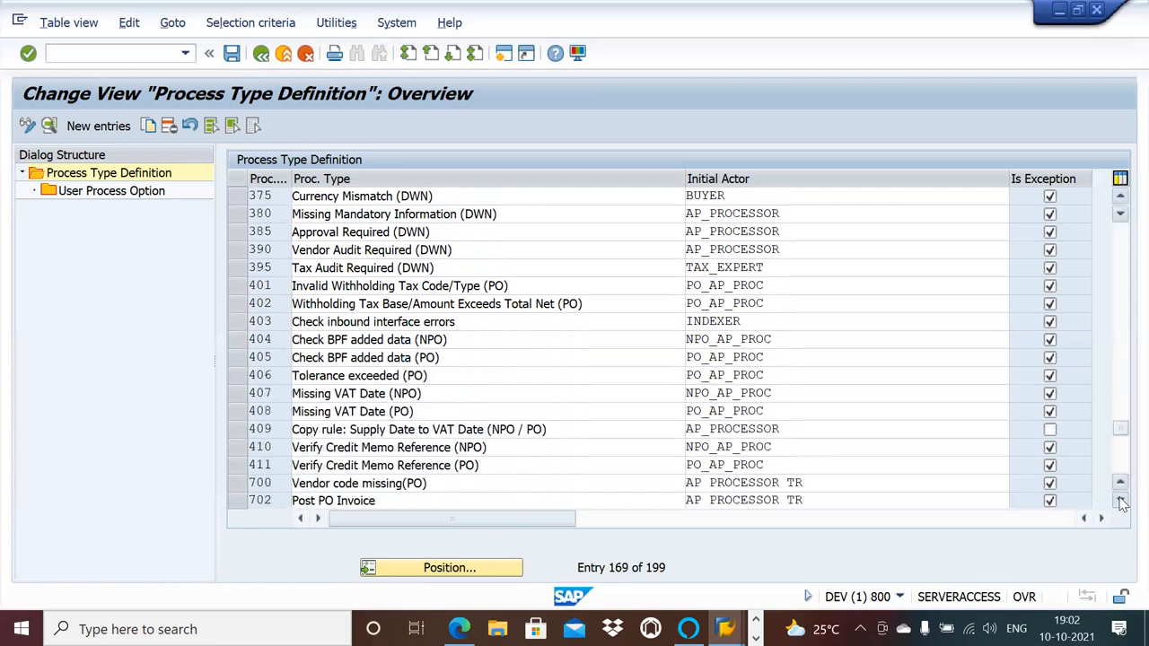
{"action": "left_click", "coordinate": [1121, 500]}
{"action": "left_click", "coordinate": [1120, 501]}
{"action": "left_click", "coordinate": [1120, 501]}
{"action": "left_click", "coordinate": [1120, 501]}
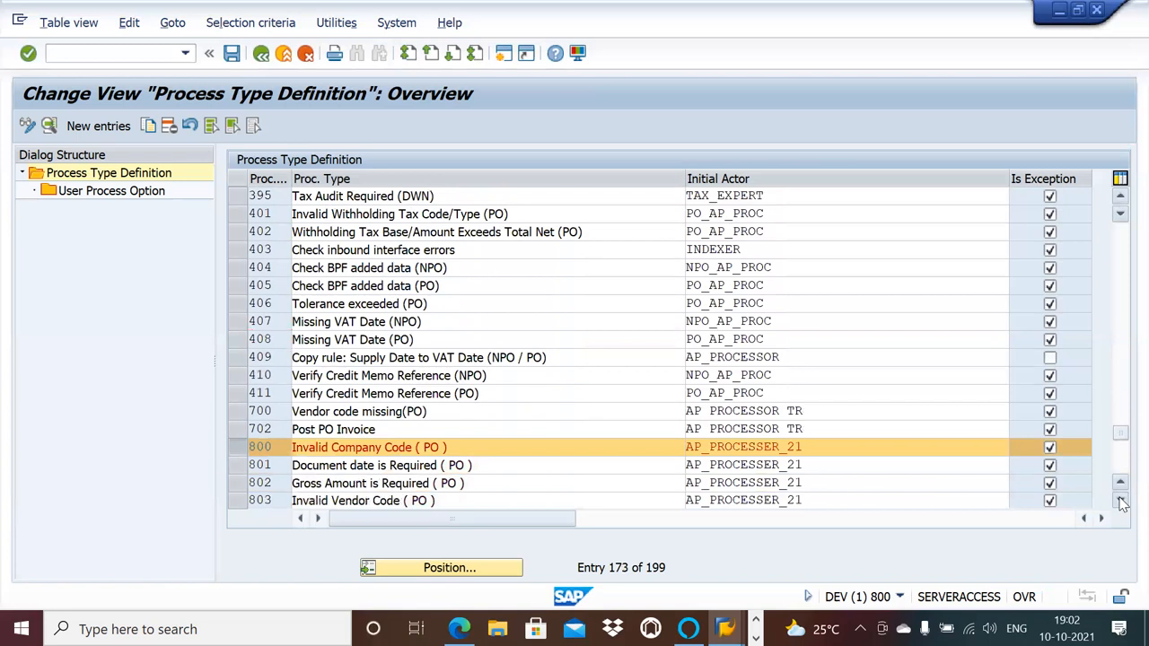
{"action": "left_click", "coordinate": [1120, 501]}
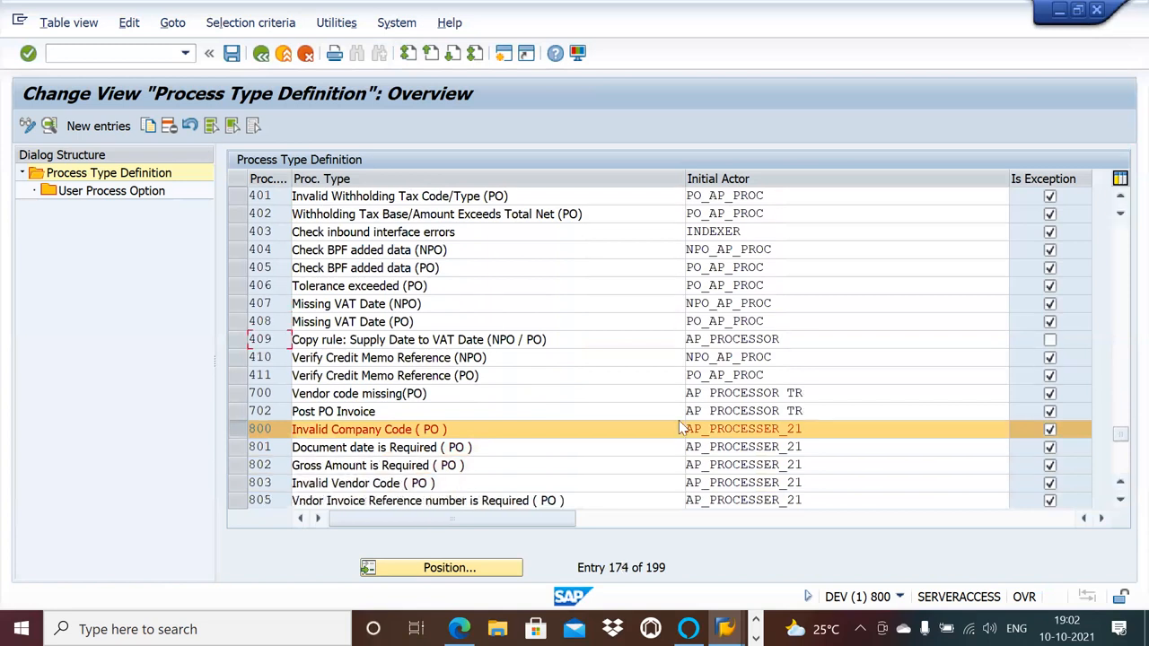
{"action": "left_click", "coordinate": [238, 465], "text": "ctrl"}
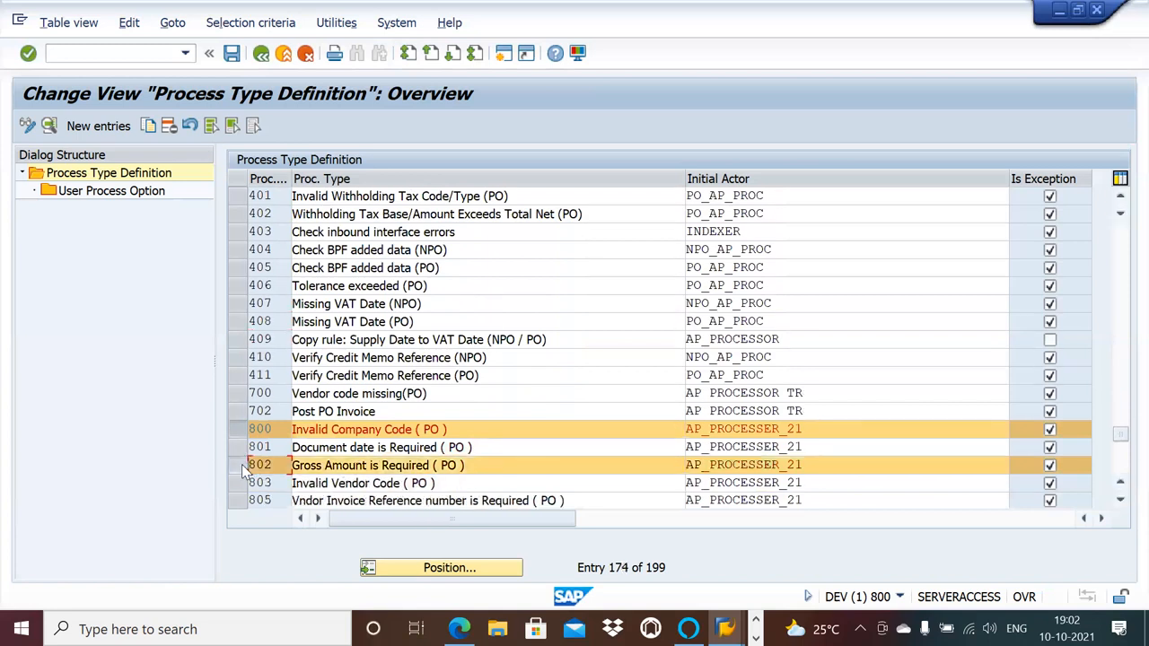
Start copying the selected process types and copy 201, Invalid Vendor (NPO), to process type 830 with all dependent entries.
{"action": "left_click", "coordinate": [146, 125]}
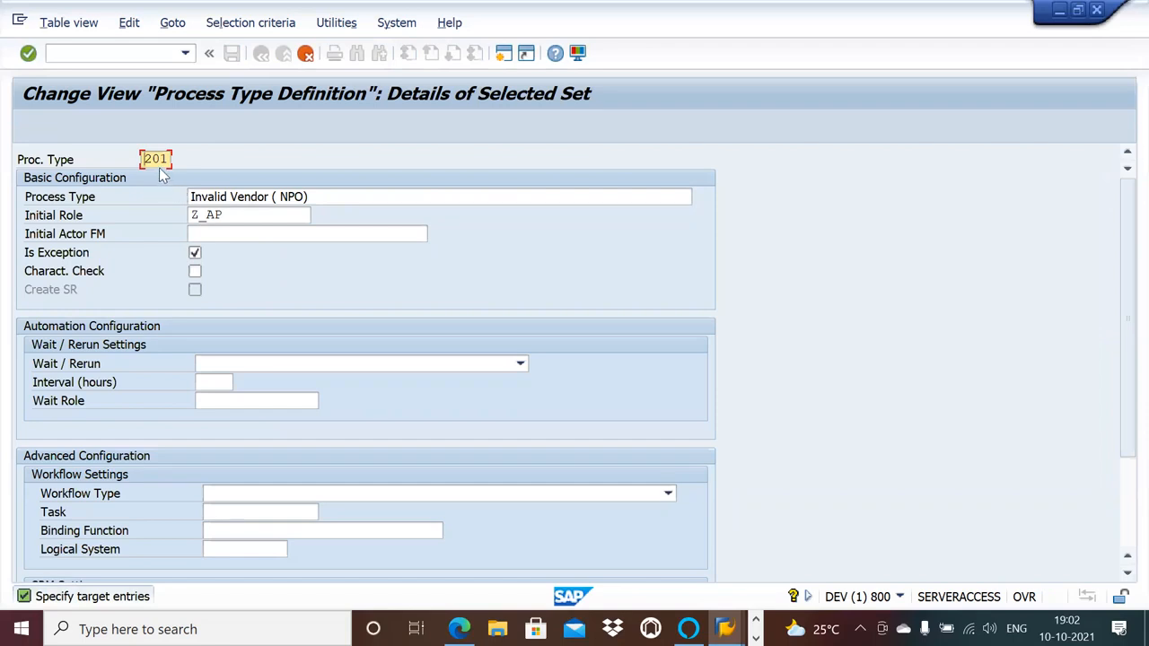
{"action": "key", "text": "alt+Tab"}
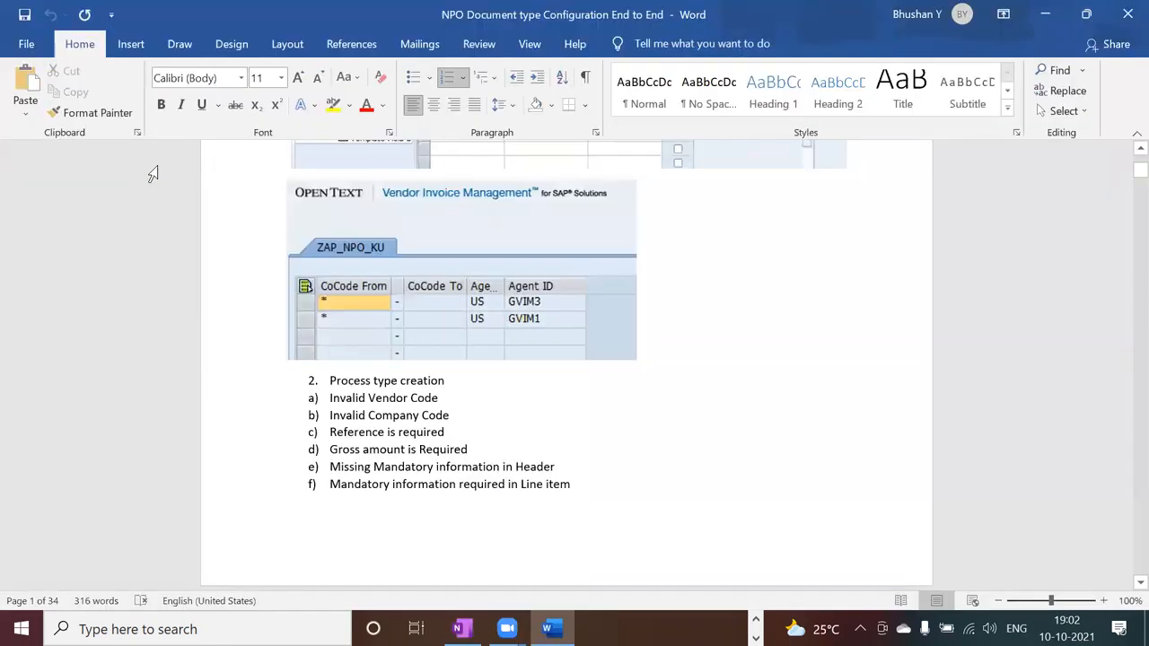
{"action": "key", "text": "alt+Tab"}
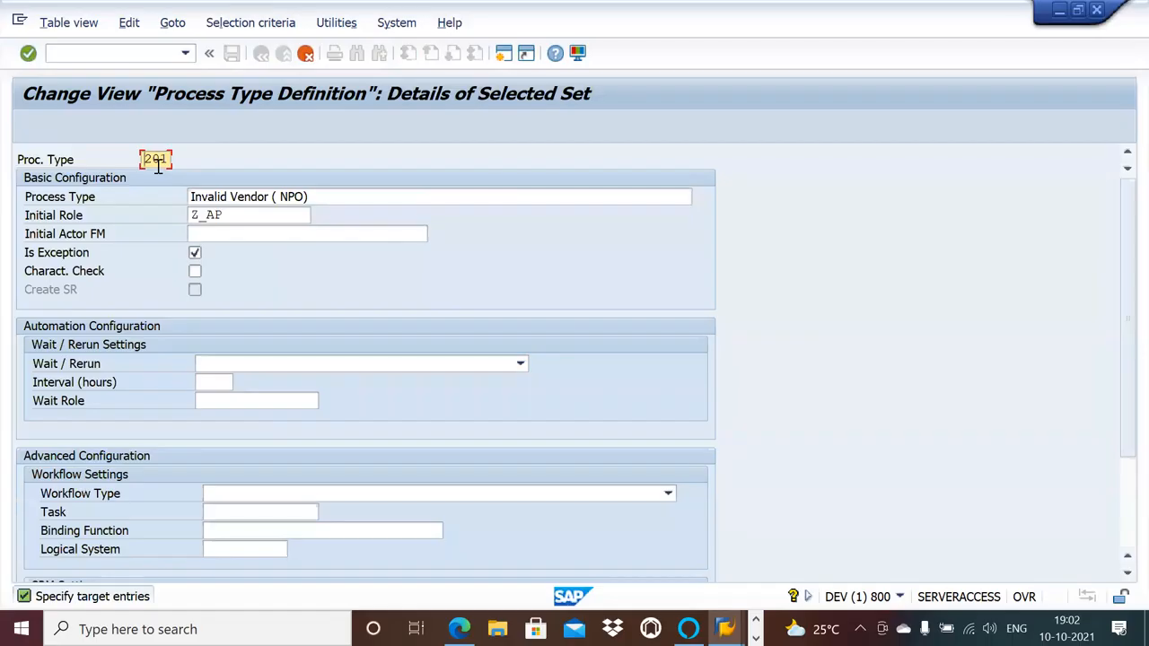
{"action": "key", "text": "BackSpace"}
{"action": "key", "text": "BackSpace"}
{"action": "key", "text": "BackSpace"}
{"action": "type", "text": "830"}
{"action": "key", "text": "Return"}
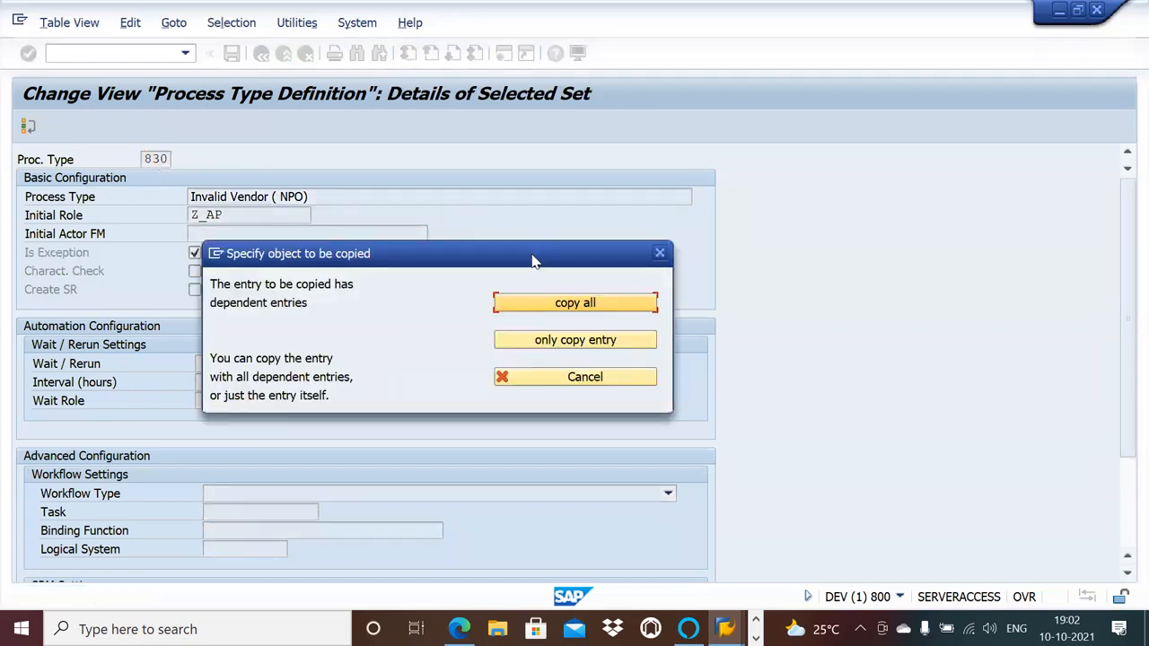
{"action": "left_click", "coordinate": [542, 302]}
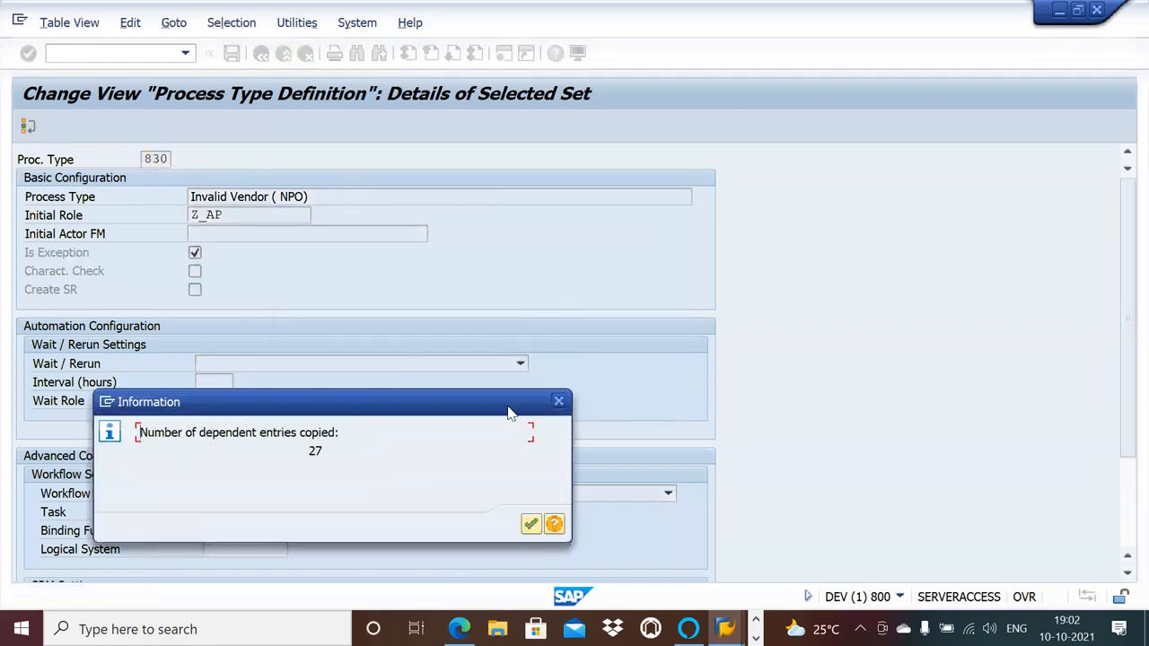
{"action": "left_click", "coordinate": [531, 524]}
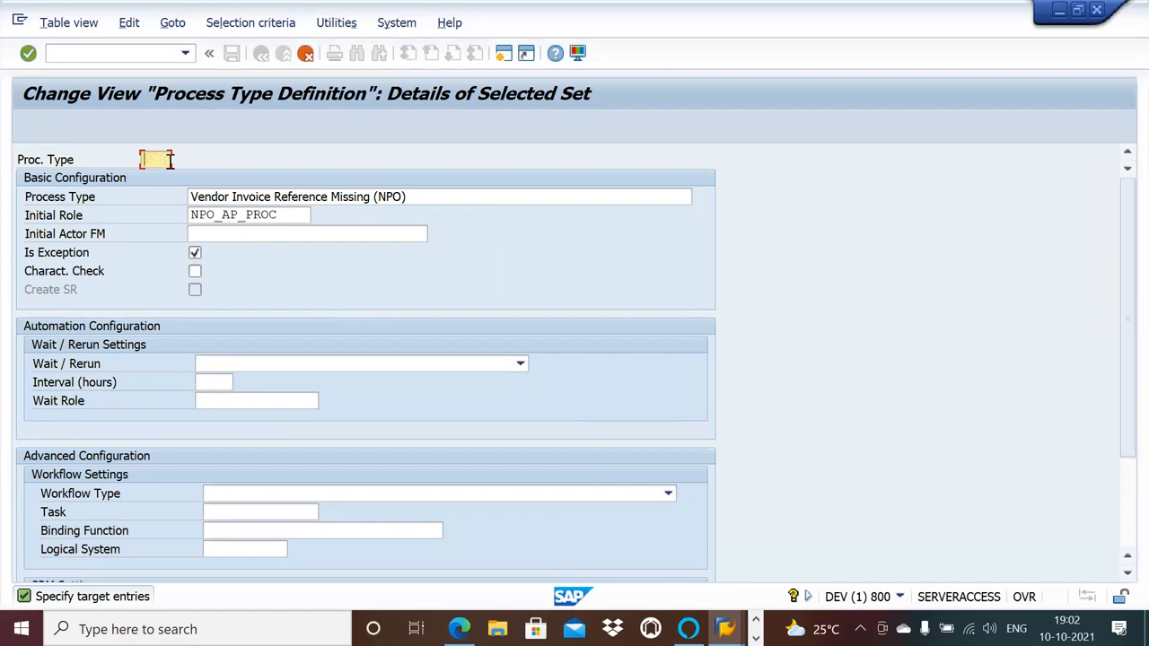
Copy Vendor Invoice Reference Missing (NPO) to process type 831 with all dependent entries.
{"action": "type", "text": "831"}
{"action": "key", "text": "Return"}
{"action": "left_click", "coordinate": [510, 296]}
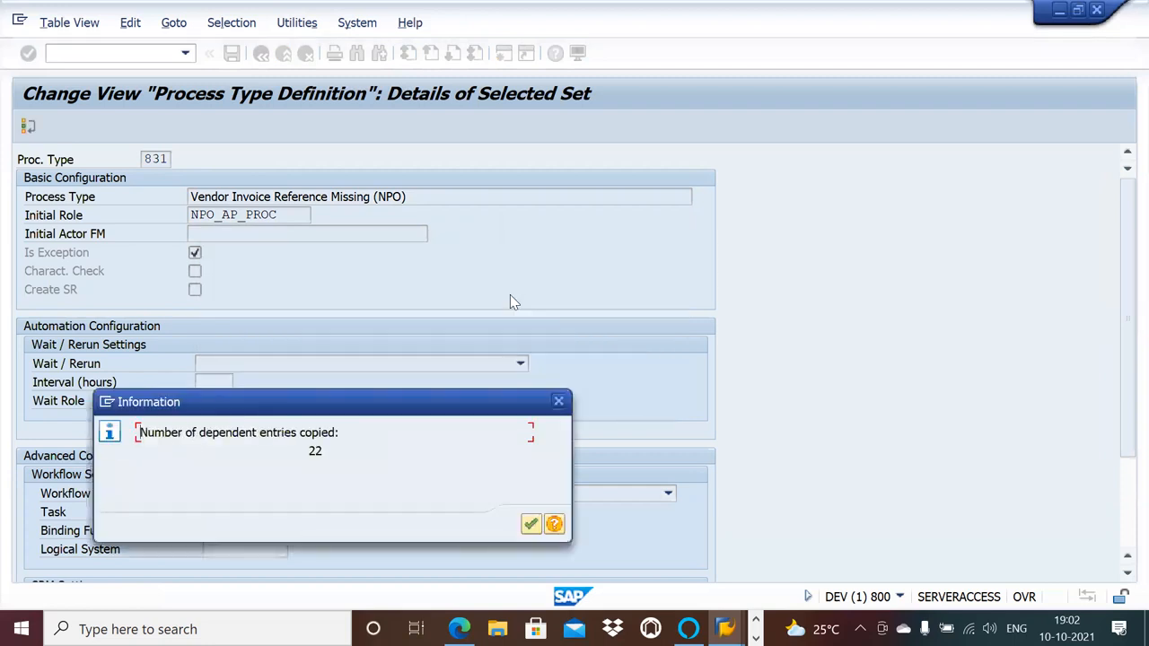
{"action": "key", "text": "Return"}
Copy Missing Mandatory Information (NPO) to process type 832 with all dependent entries.
{"action": "key", "text": "Delete"}
{"action": "key", "text": "Delete"}
{"action": "type", "text": "832"}
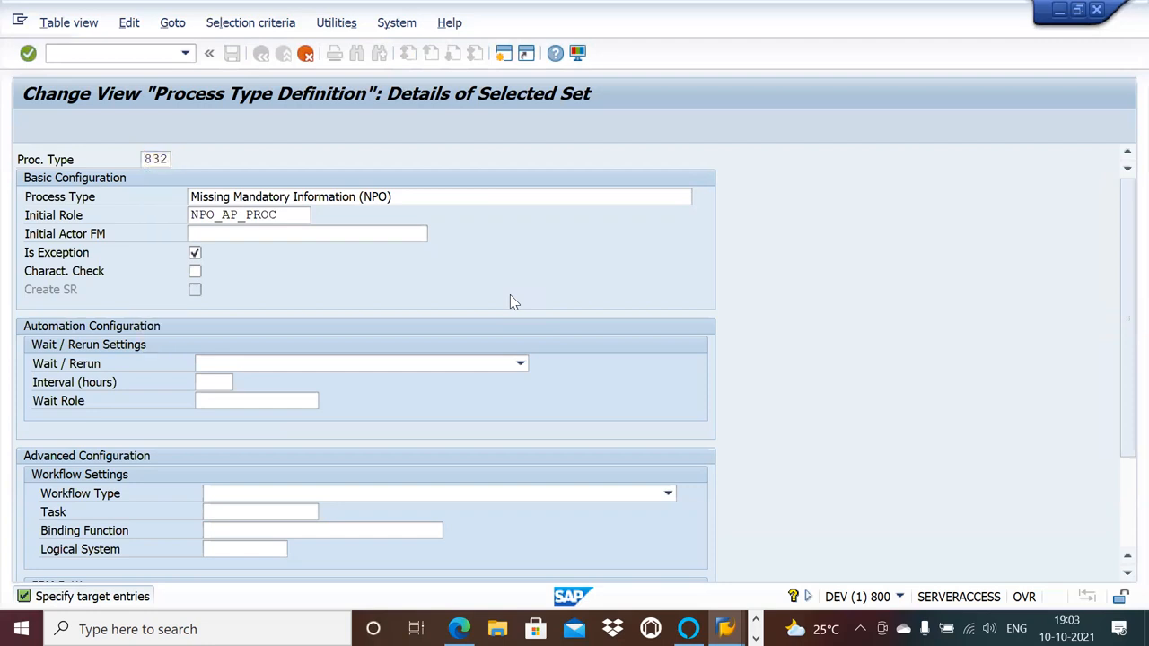
{"action": "key", "text": "Return"}
{"action": "left_click", "coordinate": [510, 301]}
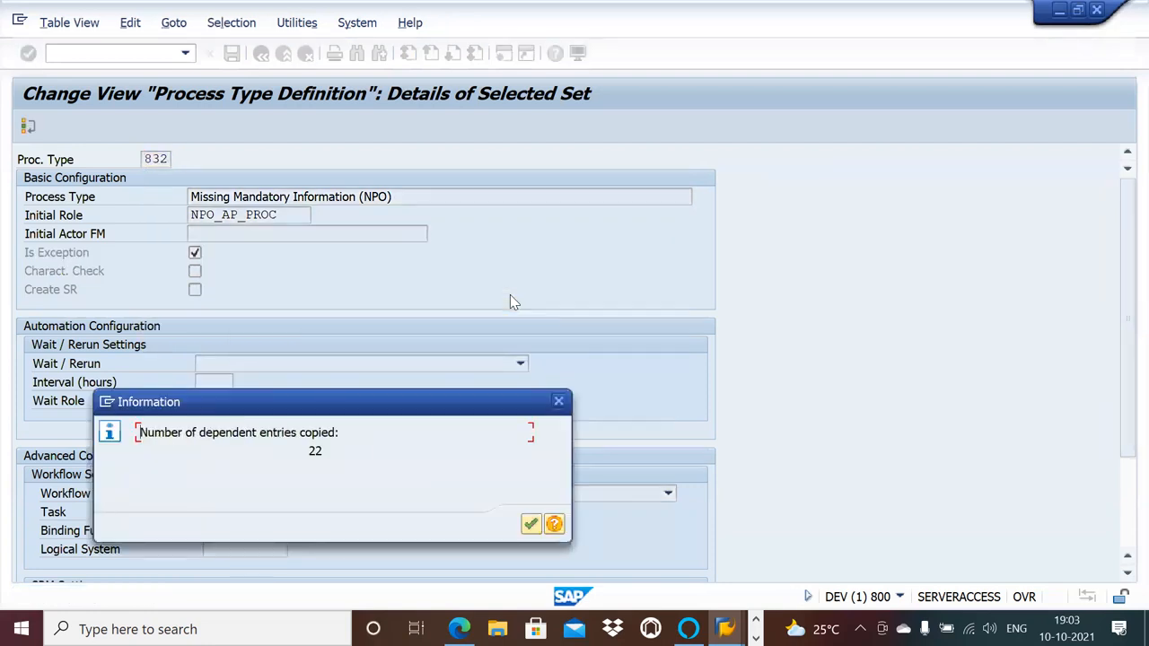
{"action": "key", "text": "Return"}
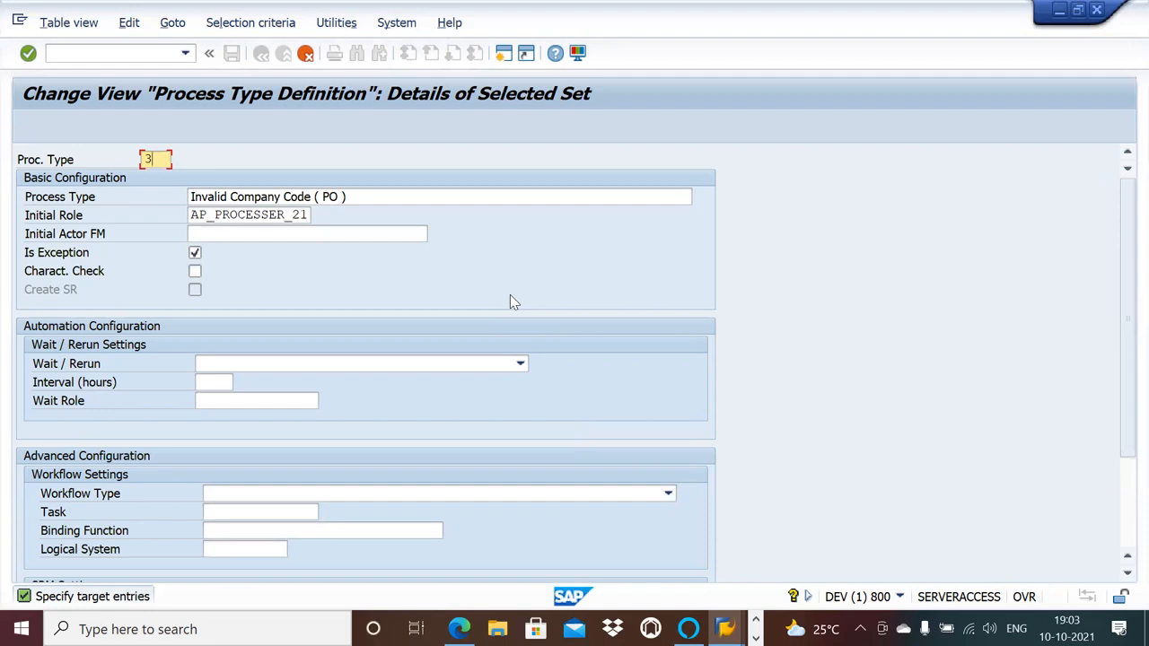
Copy Invalid Company Code (PO) to process type 833.
{"action": "type", "text": "833"}
{"action": "key", "text": "Return"}
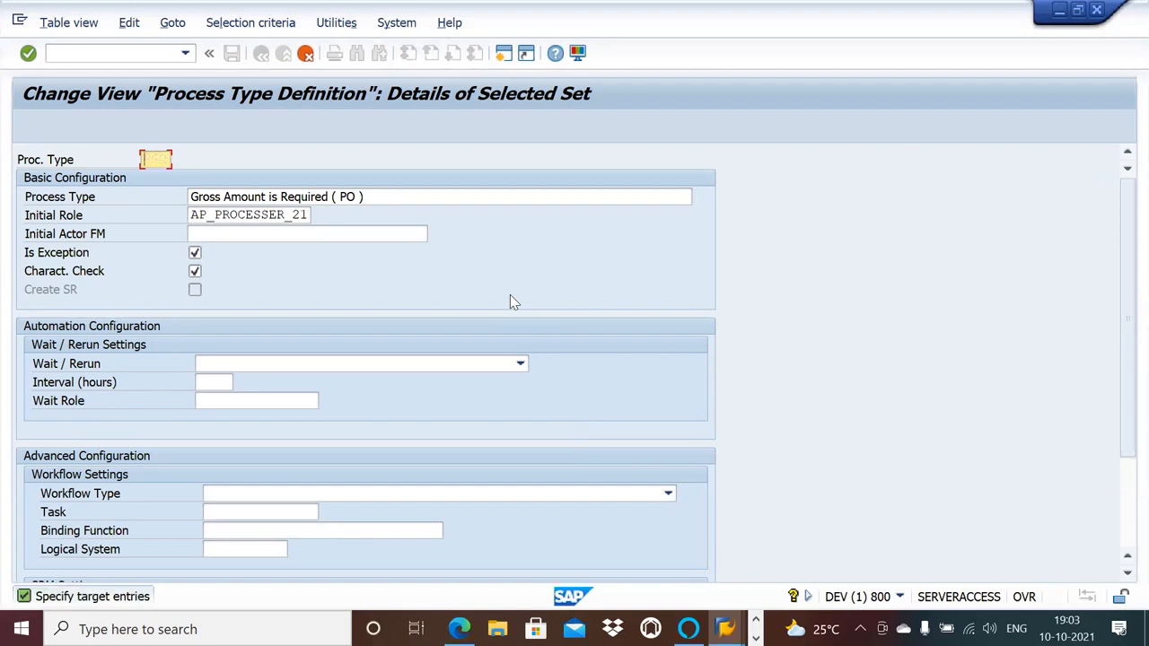
Copy Gross Amount is Required (PO) to process type 834.
{"action": "type", "text": "8"}
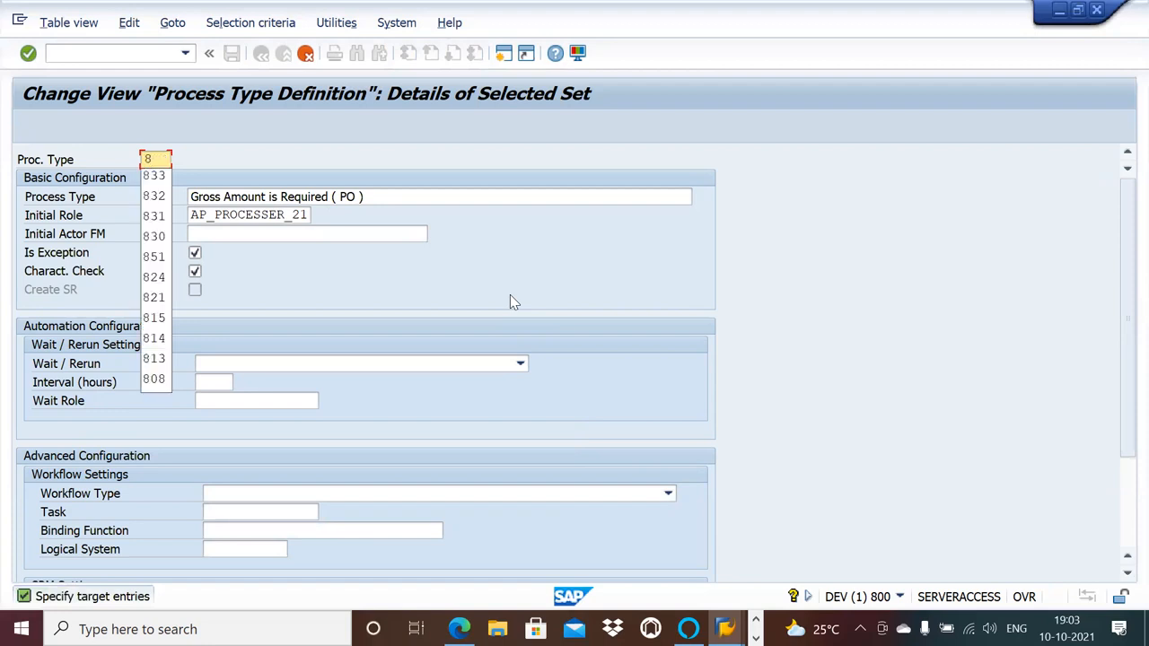
{"action": "type", "text": "34"}
{"action": "key", "text": "Return"}
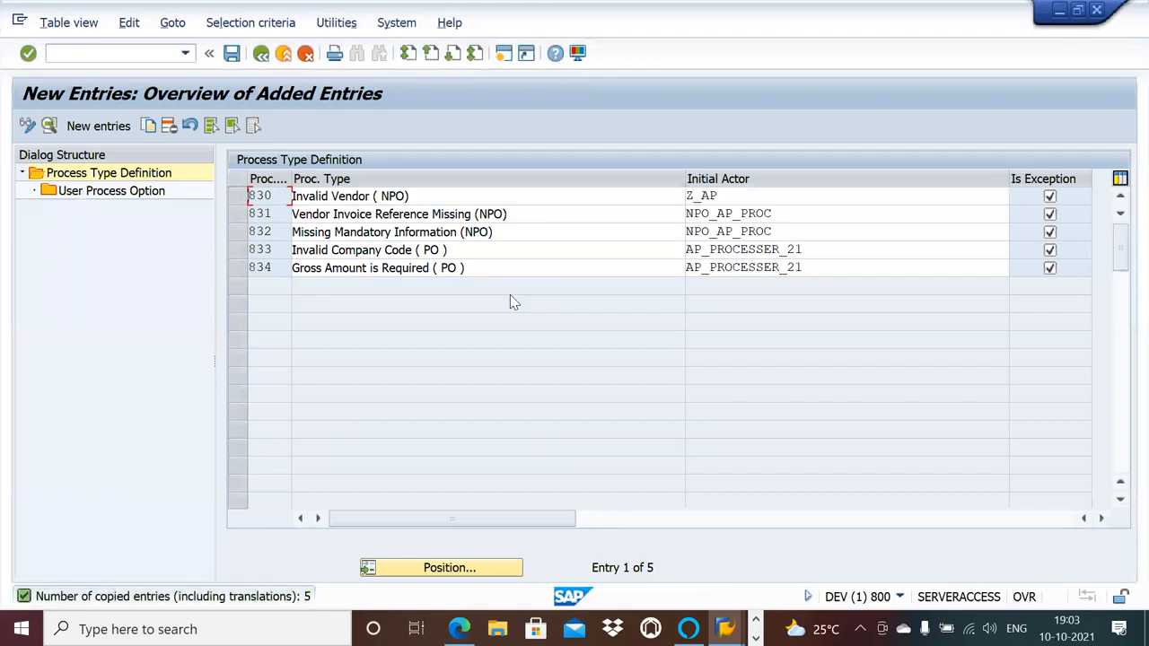
Set the initial actor of process type 830, Invalid Vendor (NPO), to NPO_AP from the list of roles.
{"action": "left_click", "coordinate": [793, 197]}
{"action": "key", "text": "BackSpace"}
{"action": "key", "text": "BackSpace"}
{"action": "key", "text": "BackSpace"}
{"action": "key", "text": "BackSpace"}
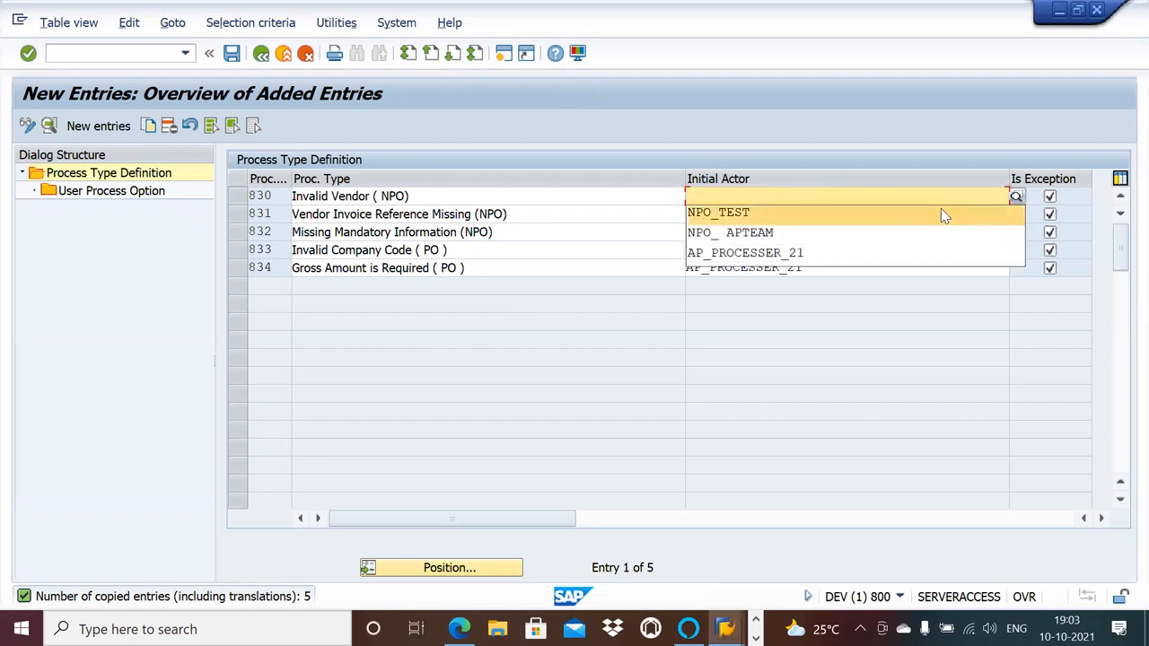
{"action": "left_click", "coordinate": [1016, 196]}
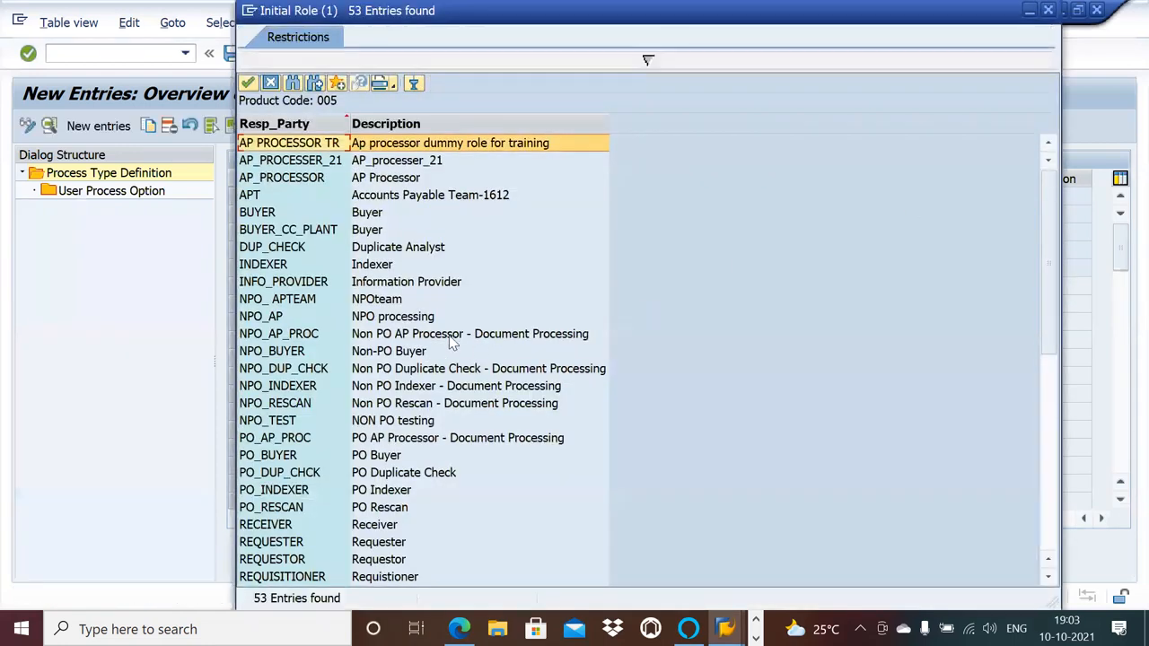
{"action": "left_click", "coordinate": [399, 320]}
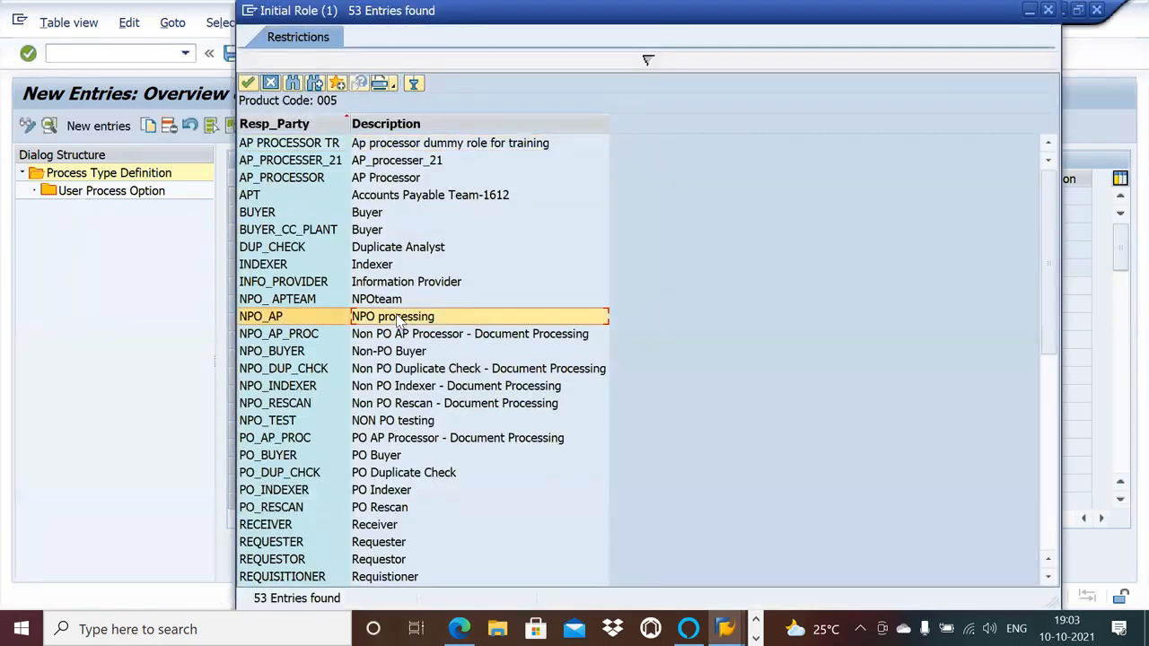
{"action": "double_click", "coordinate": [399, 319]}
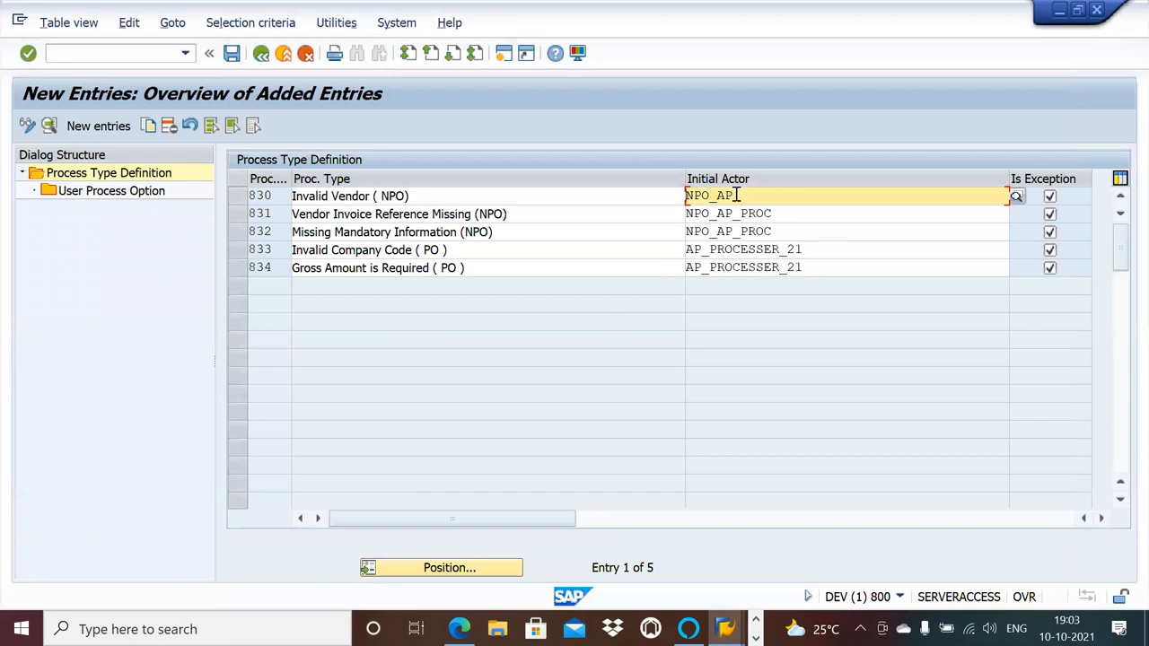
Replace the initial actor of process type 831, Vendor Invoice Reference Missing (NPO), with the role NPO_AP.
{"action": "left_click_drag", "start_coordinate": [736, 195], "coordinate": [689, 202]}
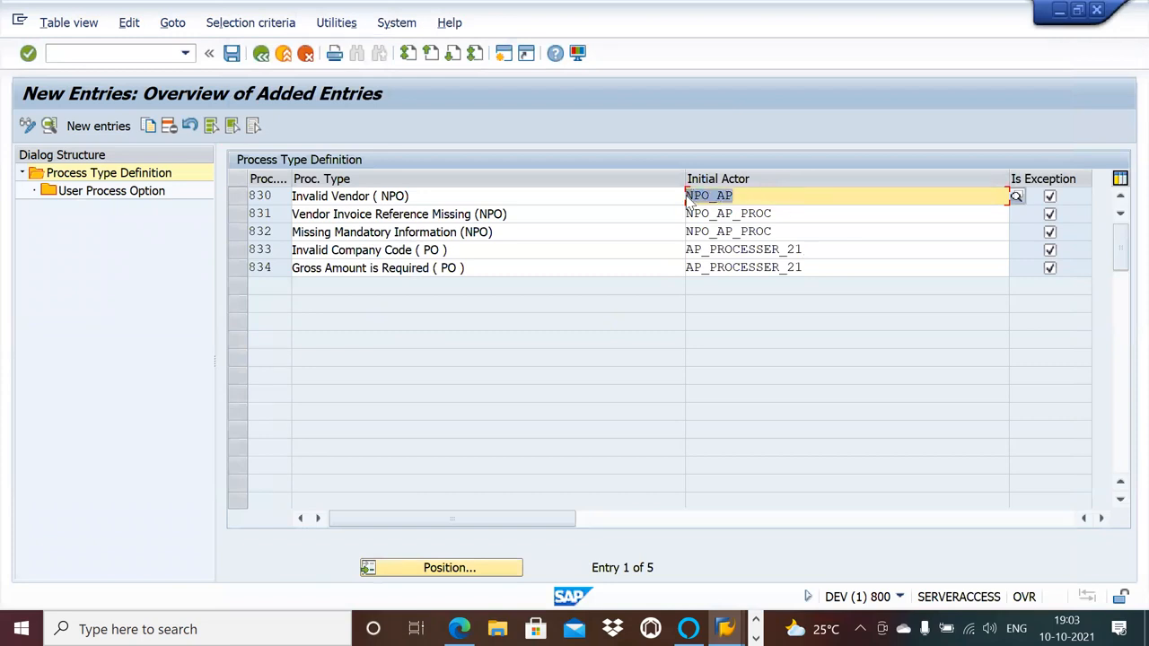
{"action": "left_click", "coordinate": [796, 208]}
{"action": "key", "text": "BackSpace"}
{"action": "key", "text": "BackSpace"}
{"action": "key", "text": "BackSpace"}
{"action": "key", "text": "BackSpace"}
{"action": "key", "text": "BackSpace"}
{"action": "key", "text": "BackSpace"}
{"action": "key", "text": "BackSpace"}
{"action": "key", "text": "BackSpace"}
{"action": "key", "text": "BackSpace"}
{"action": "key", "text": "BackSpace"}
{"action": "key", "text": "BackSpace"}
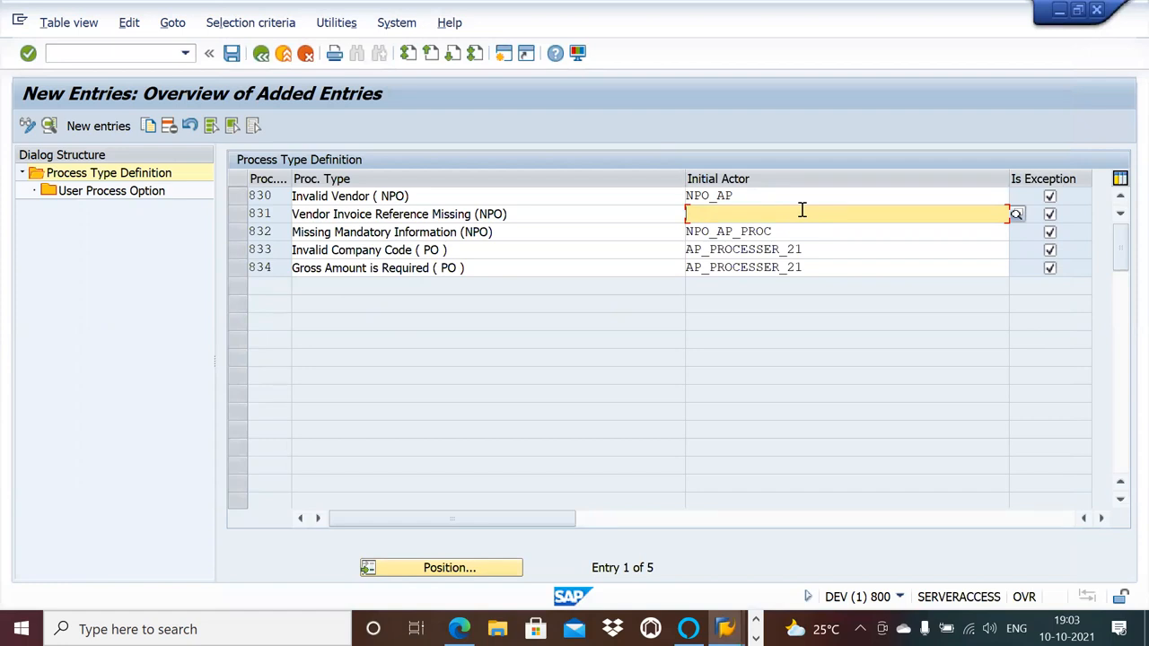
{"action": "left_click", "coordinate": [1019, 216]}
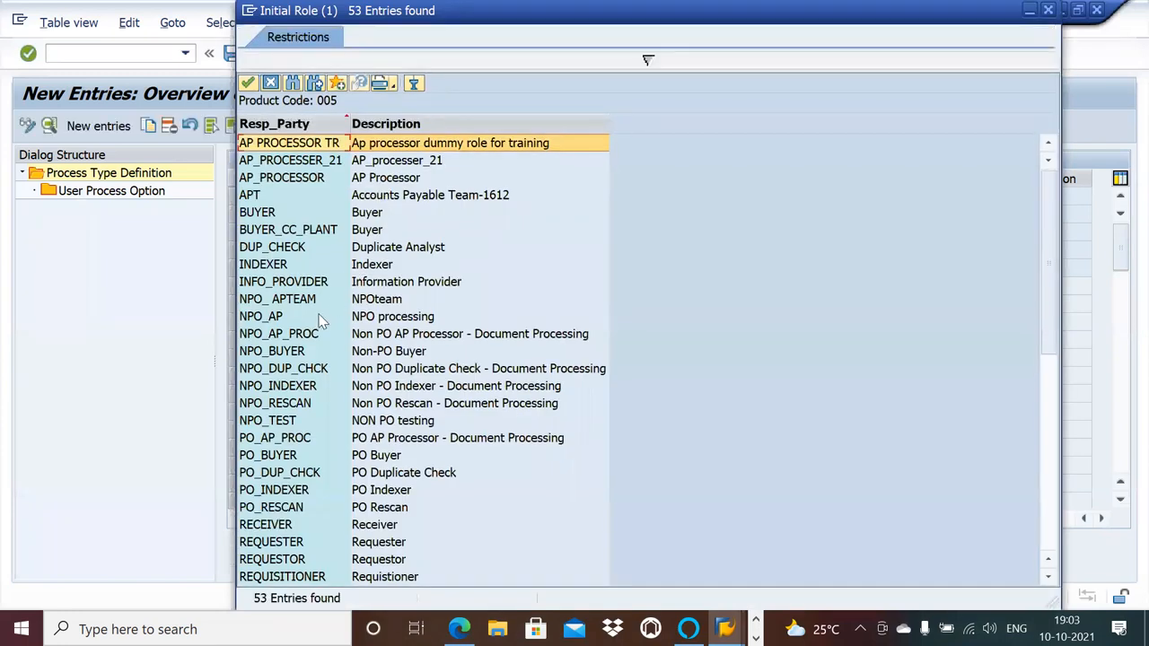
{"action": "double_click", "coordinate": [322, 320]}
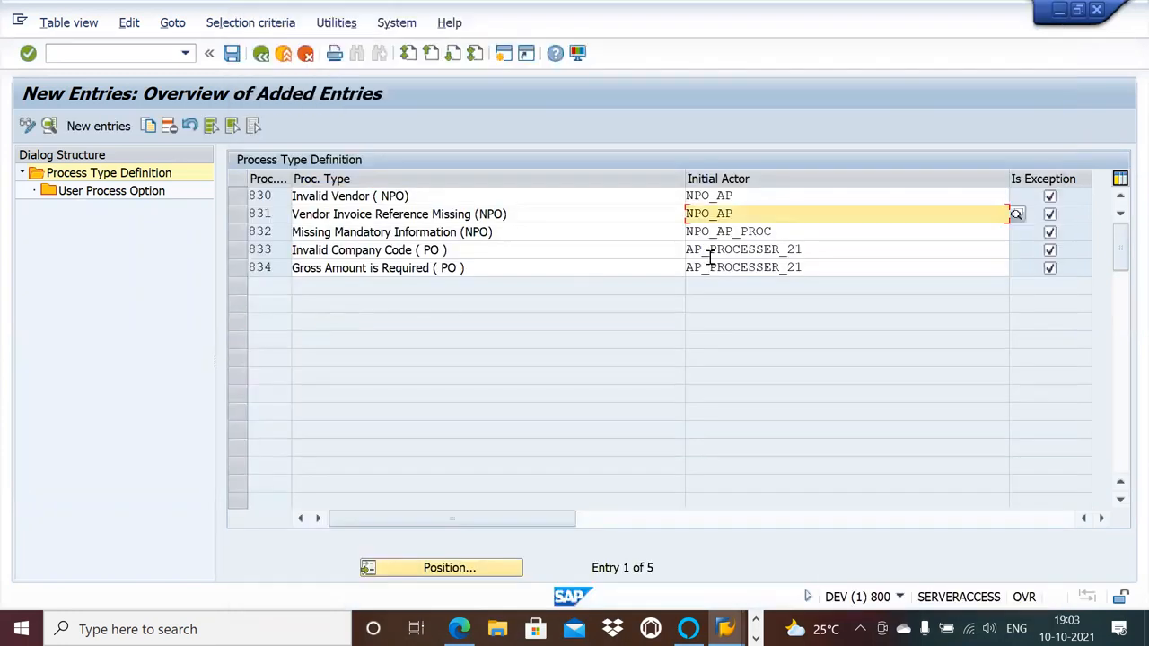
Change the initial actor of process type 832, Missing Mandatory Information (NPO), to NPO_AP.
{"action": "left_click", "coordinate": [821, 235]}
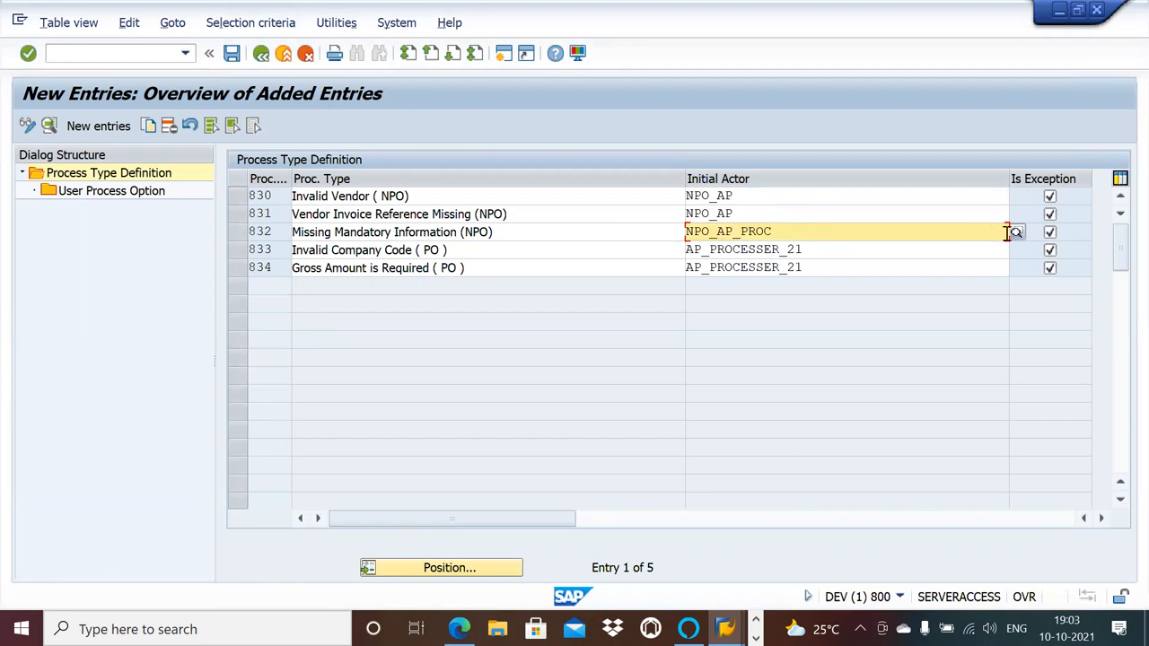
{"action": "left_click", "coordinate": [951, 249]}
{"action": "key", "text": "F4"}
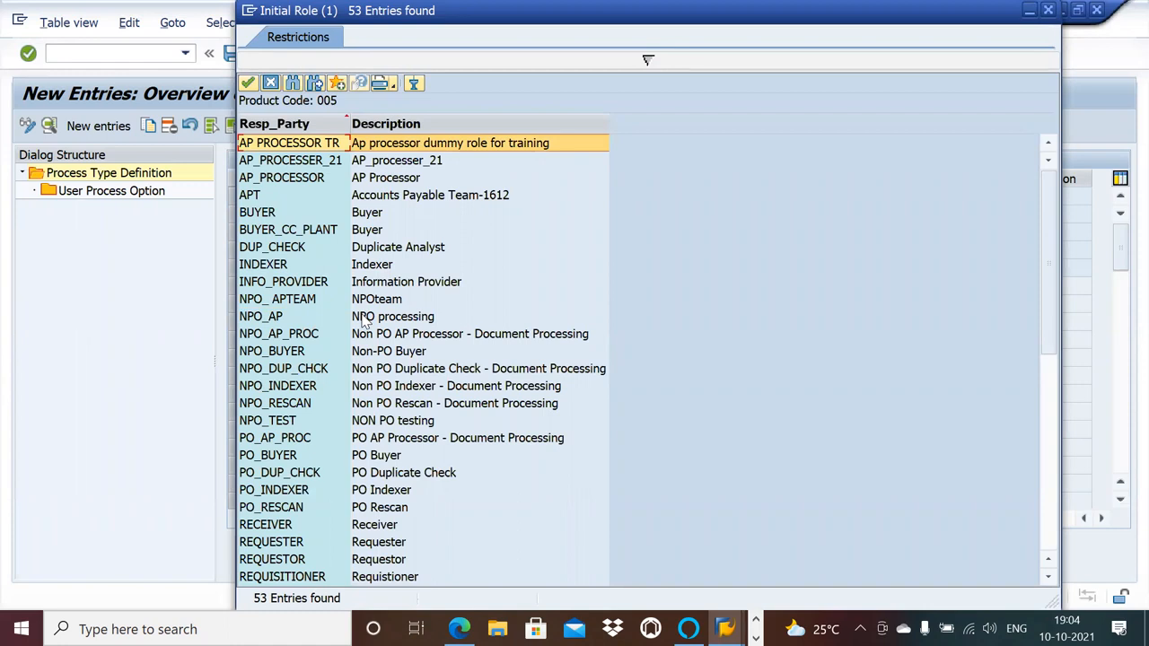
{"action": "double_click", "coordinate": [363, 320]}
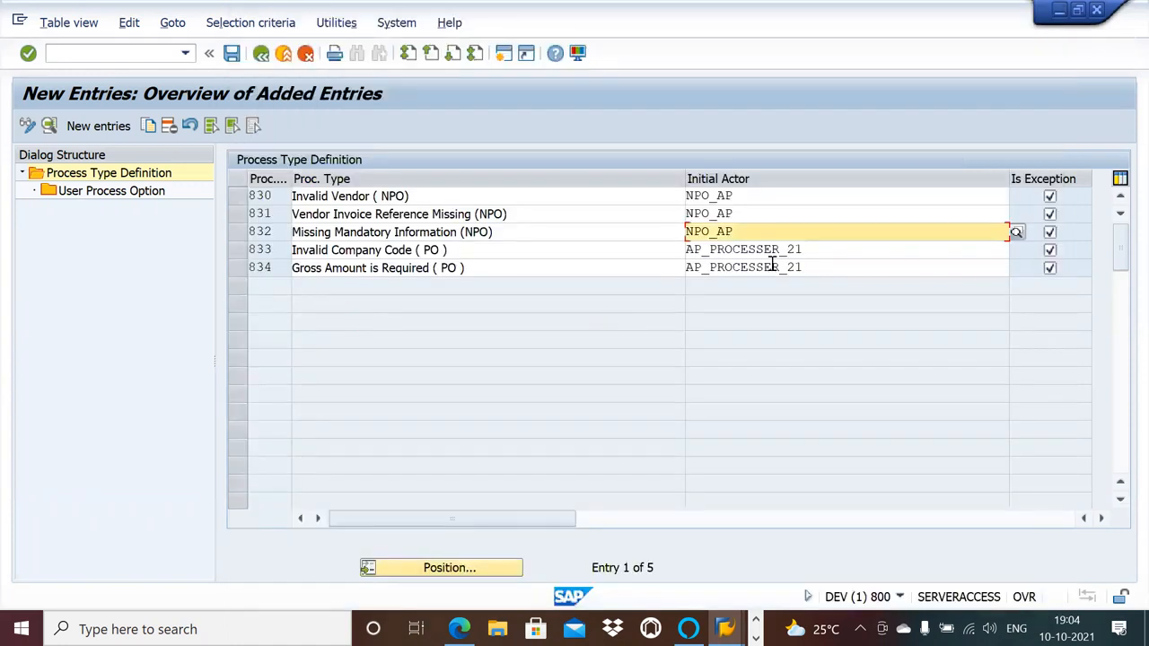
Assign NPO_AP as initial actor of process types 833, Invalid Company Code (PO), and 834, Gross Amount is Required (PO).
{"action": "left_click", "coordinate": [825, 251]}
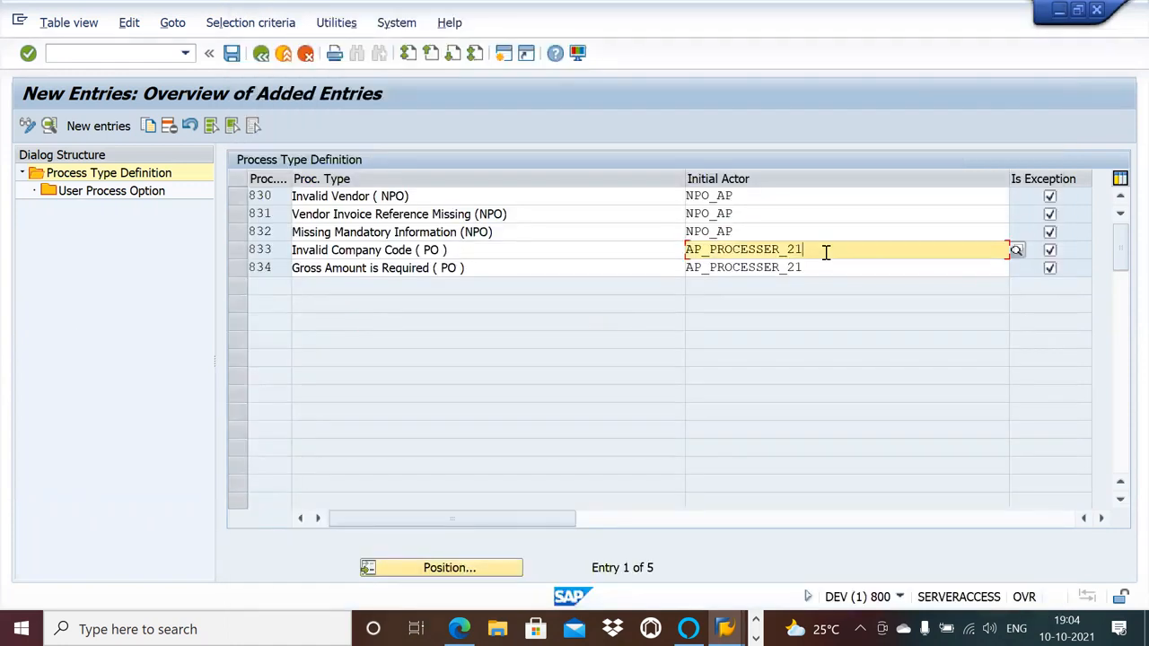
{"action": "left_click", "coordinate": [1016, 249]}
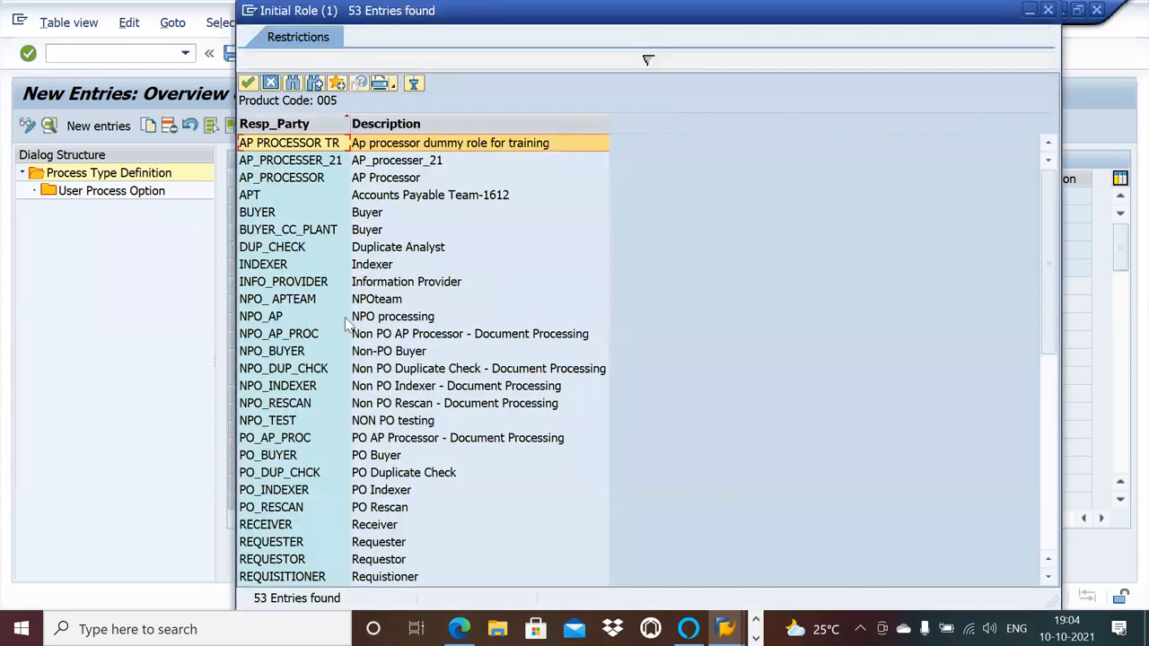
{"action": "double_click", "coordinate": [342, 319]}
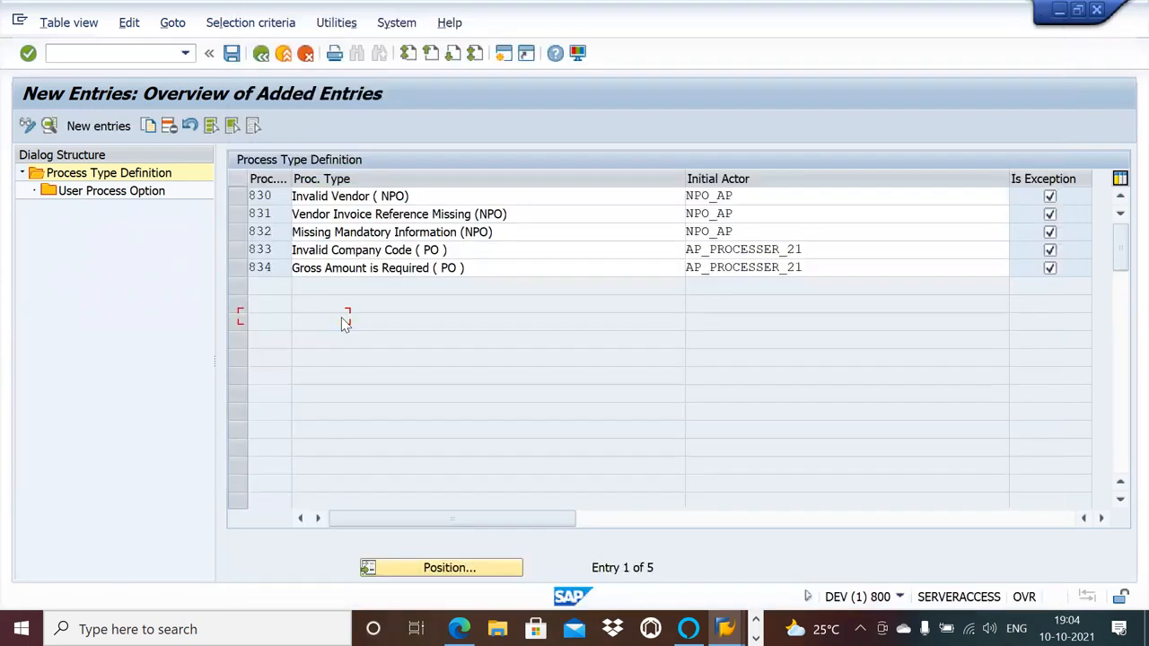
{"action": "left_click", "coordinate": [885, 266]}
{"action": "left_click", "coordinate": [1016, 268]}
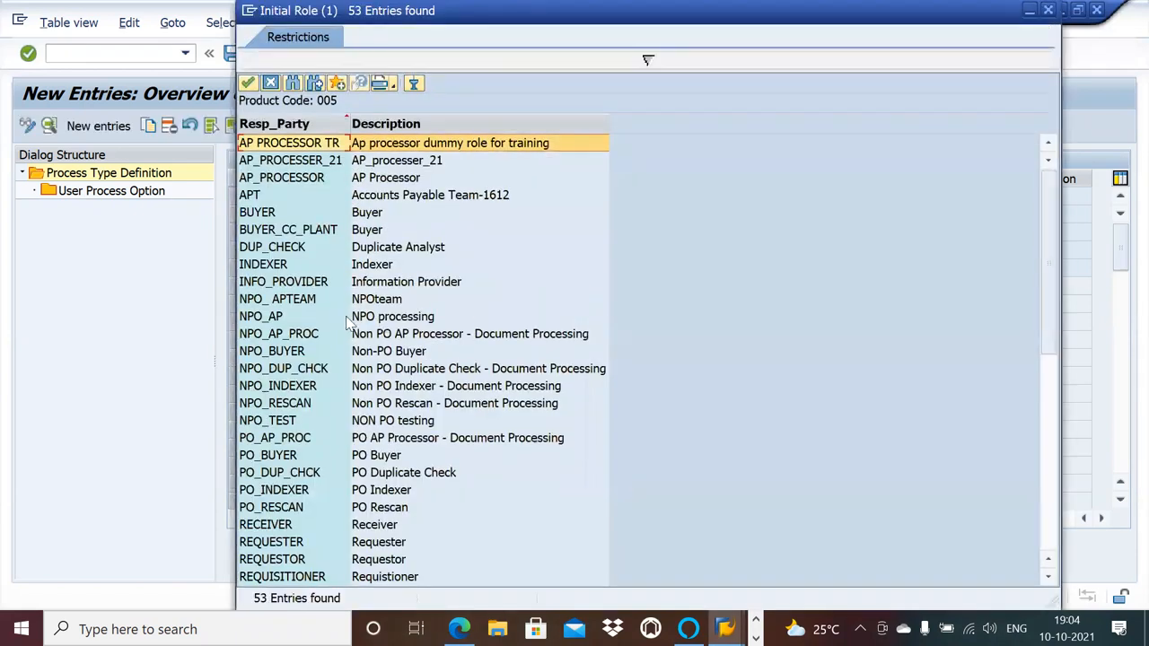
{"action": "double_click", "coordinate": [349, 321]}
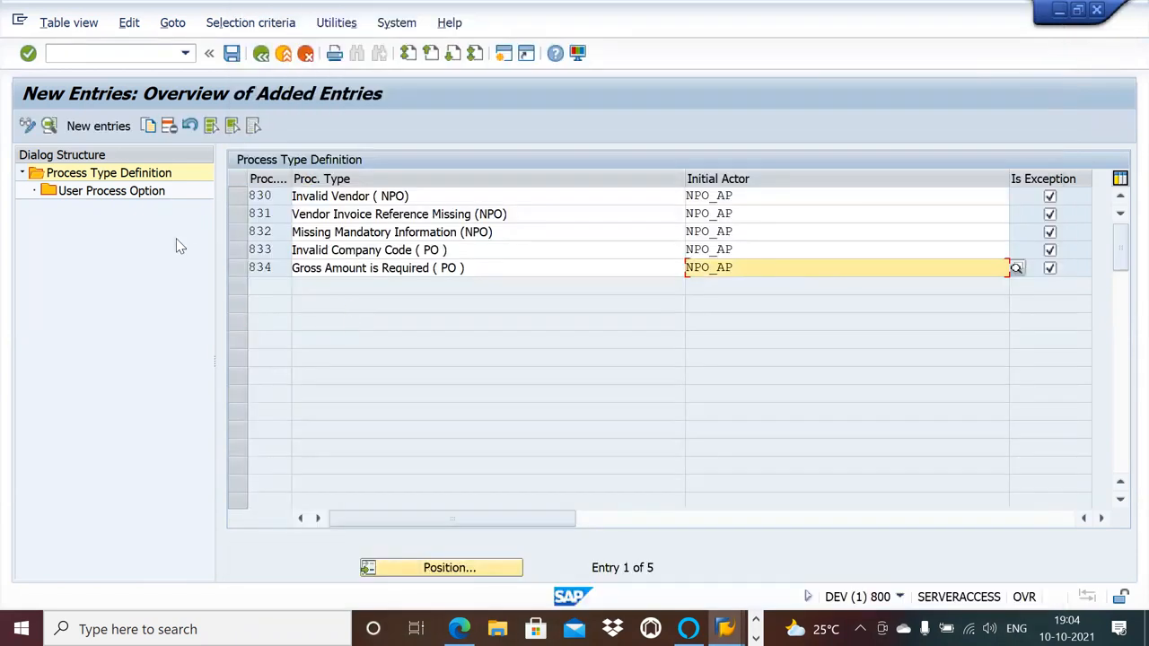
Save the new process types under customizing request DEVK900166 and open the user process options of process type 830.
{"action": "left_click", "coordinate": [1100, 517]}
{"action": "left_click", "coordinate": [1100, 518]}
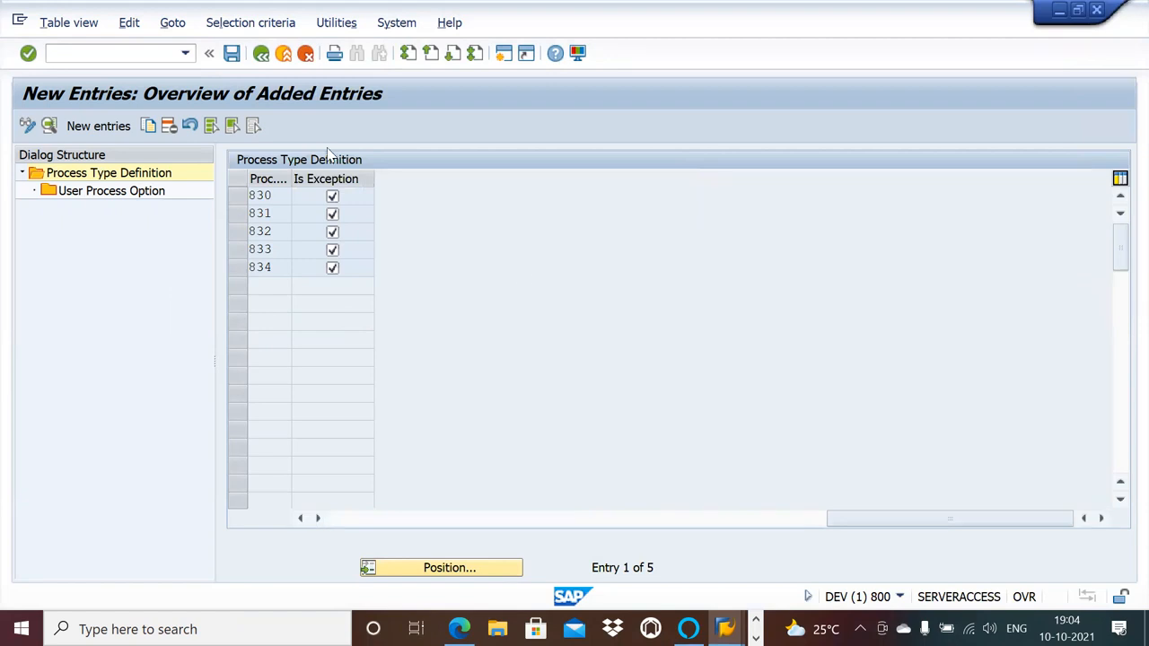
{"action": "left_click", "coordinate": [233, 55]}
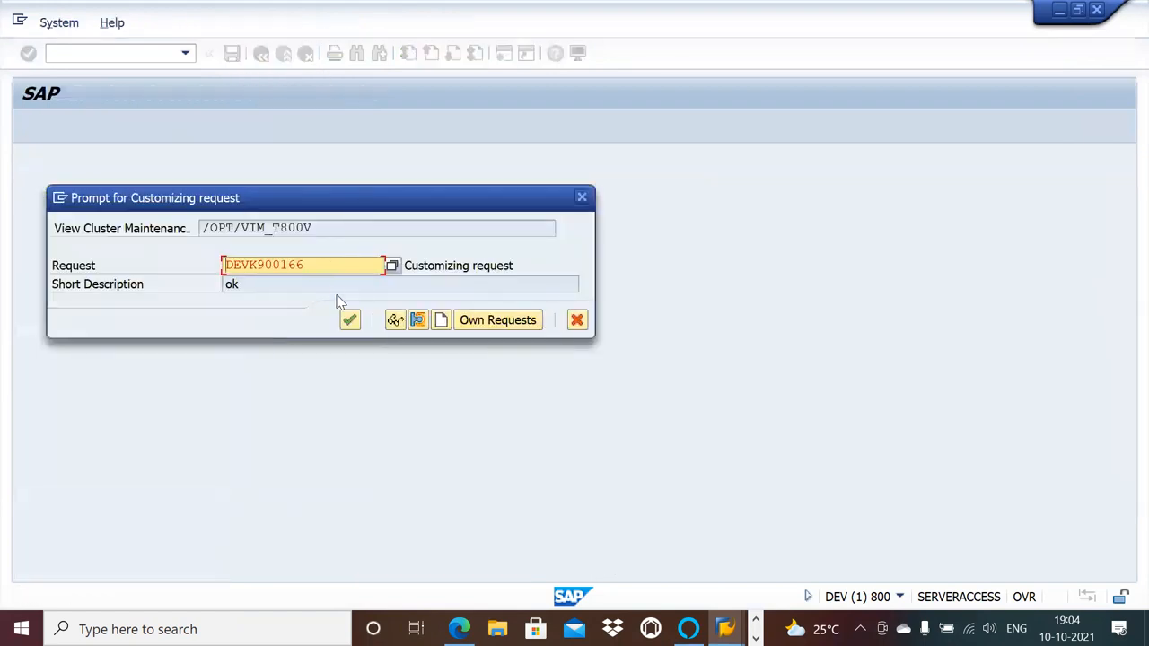
{"action": "left_click", "coordinate": [350, 319]}
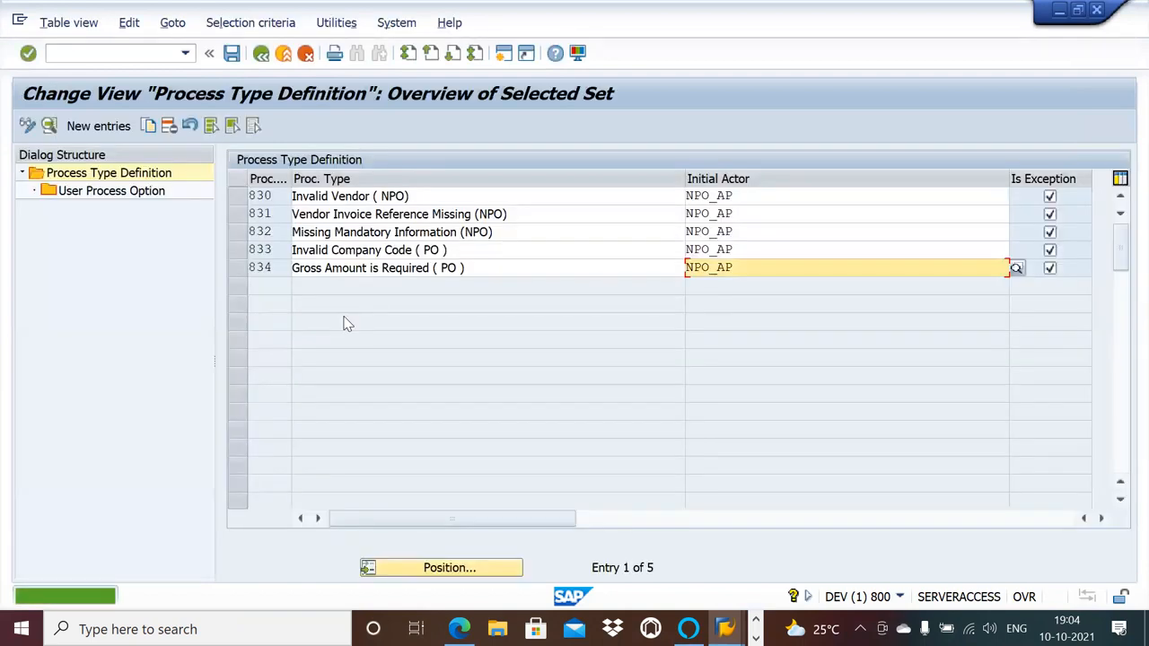
{"action": "left_click", "coordinate": [240, 197]}
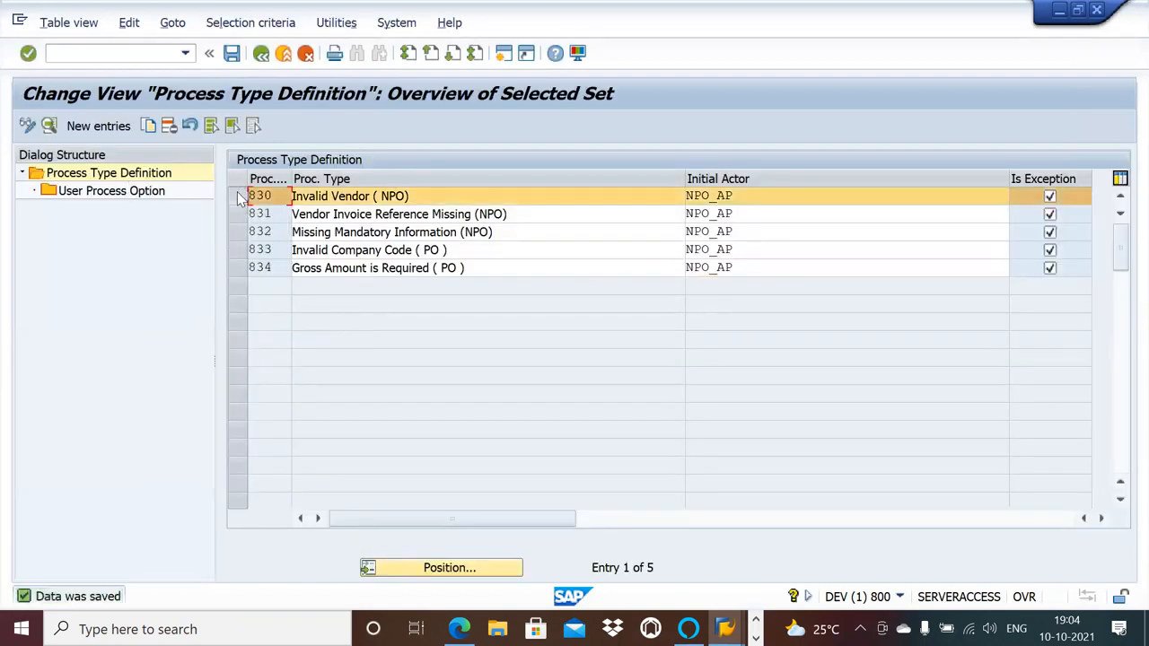
{"action": "left_click", "coordinate": [115, 199]}
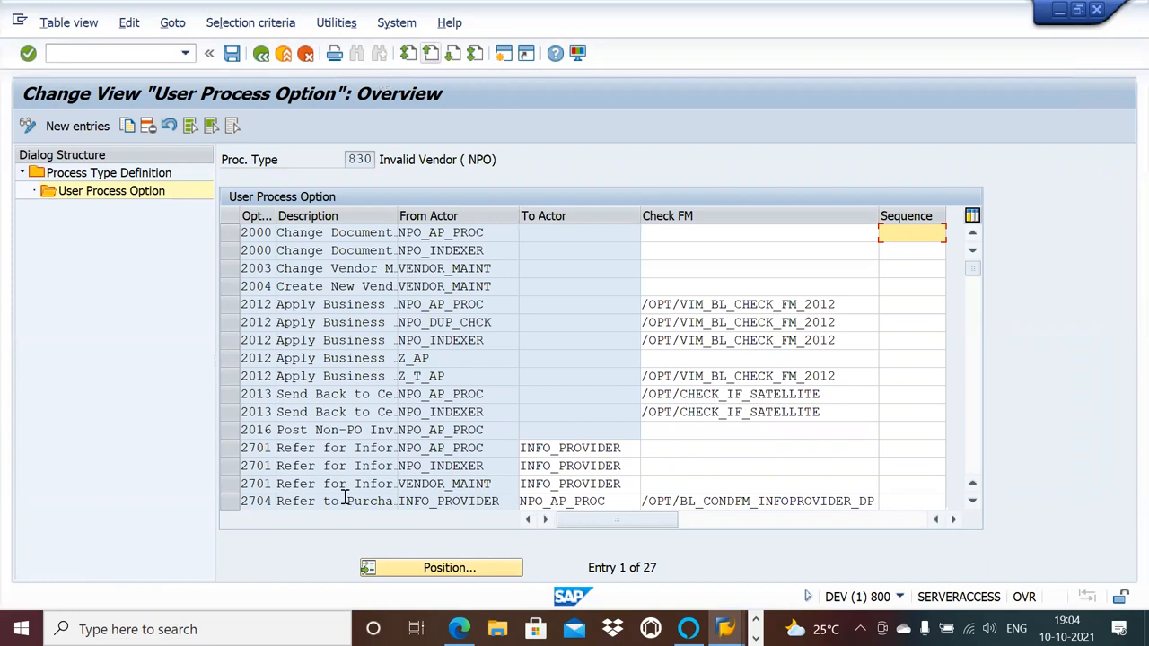
Open the Windows Bluetooth and other devices settings, switch Bluetooth off and return to the SAP window.
{"action": "left_click", "coordinate": [195, 629]}
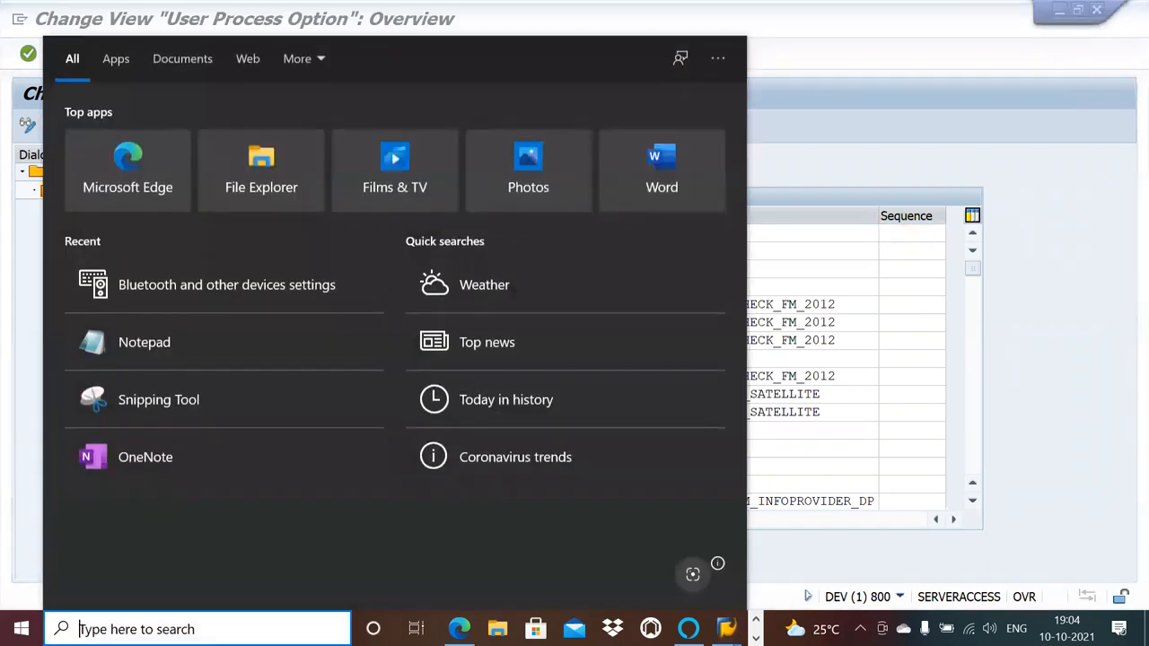
{"action": "type", "text": "bu"}
{"action": "key", "text": "BackSpace"}
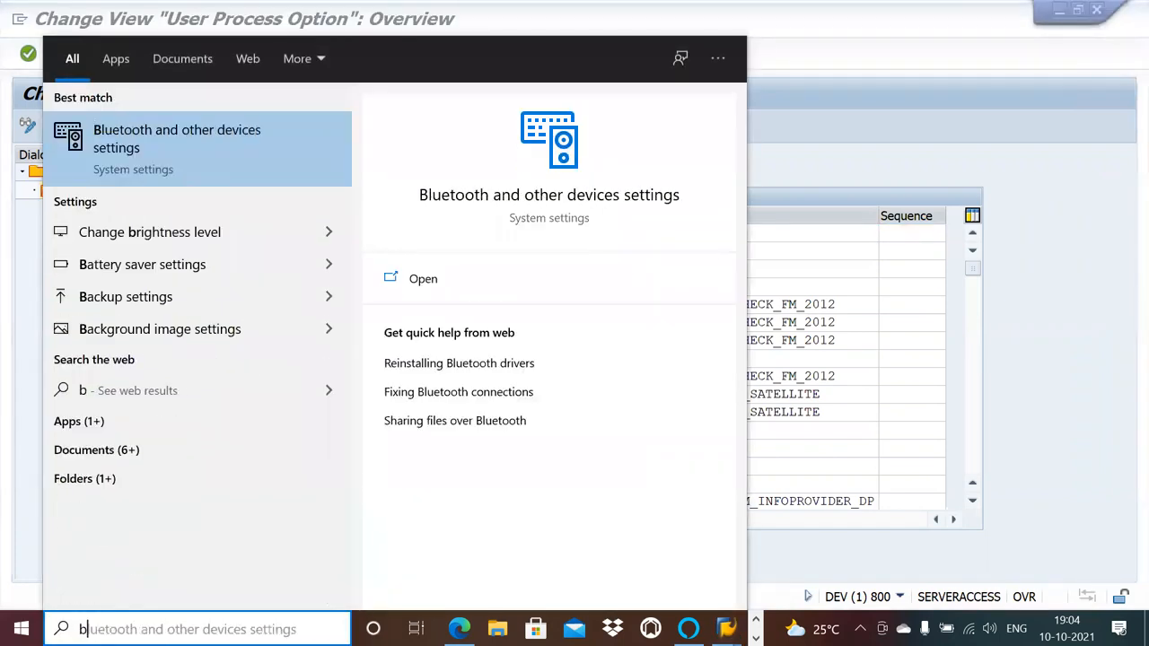
{"action": "left_click", "coordinate": [183, 161]}
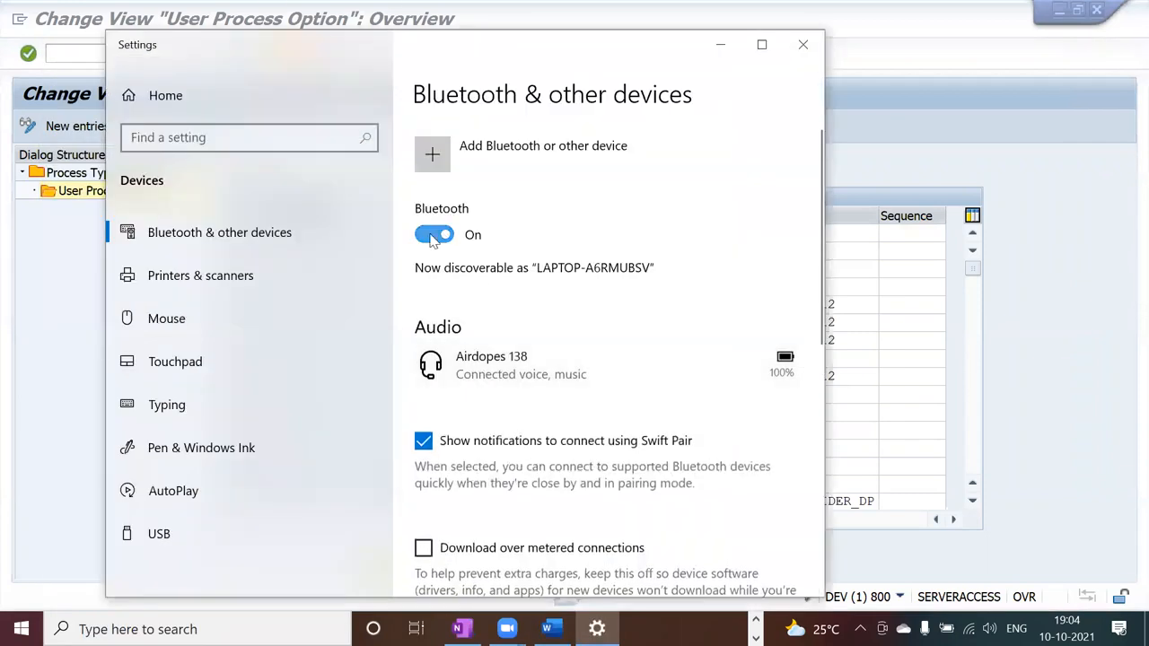
{"action": "left_click", "coordinate": [433, 235]}
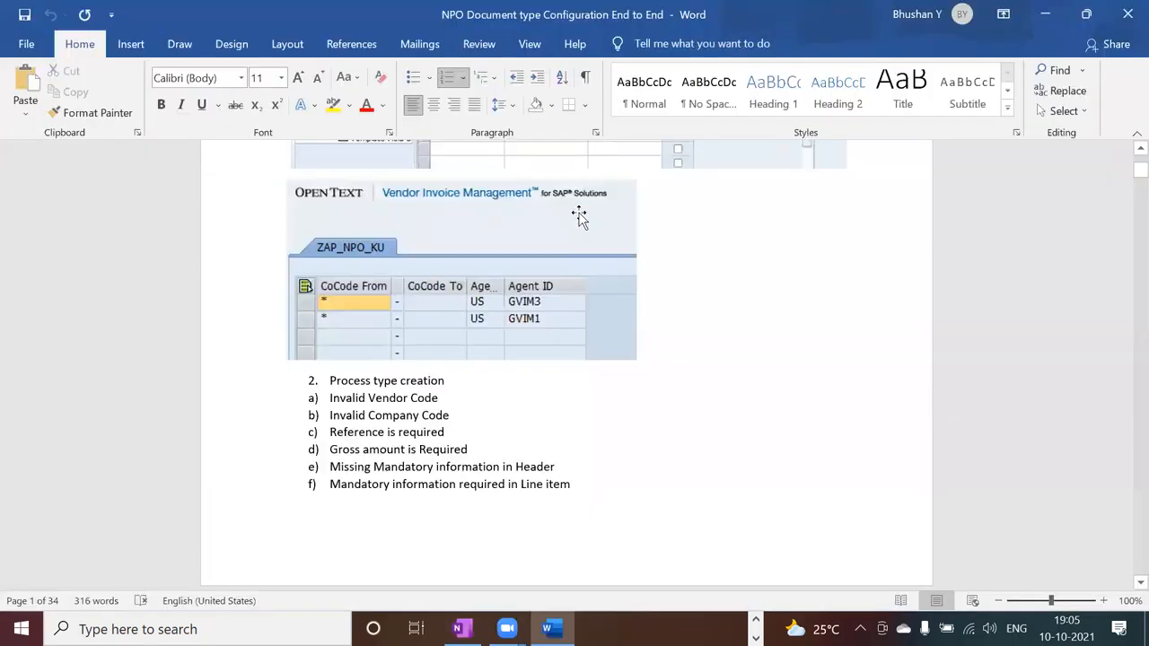
{"action": "key", "text": "alt+Tab"}
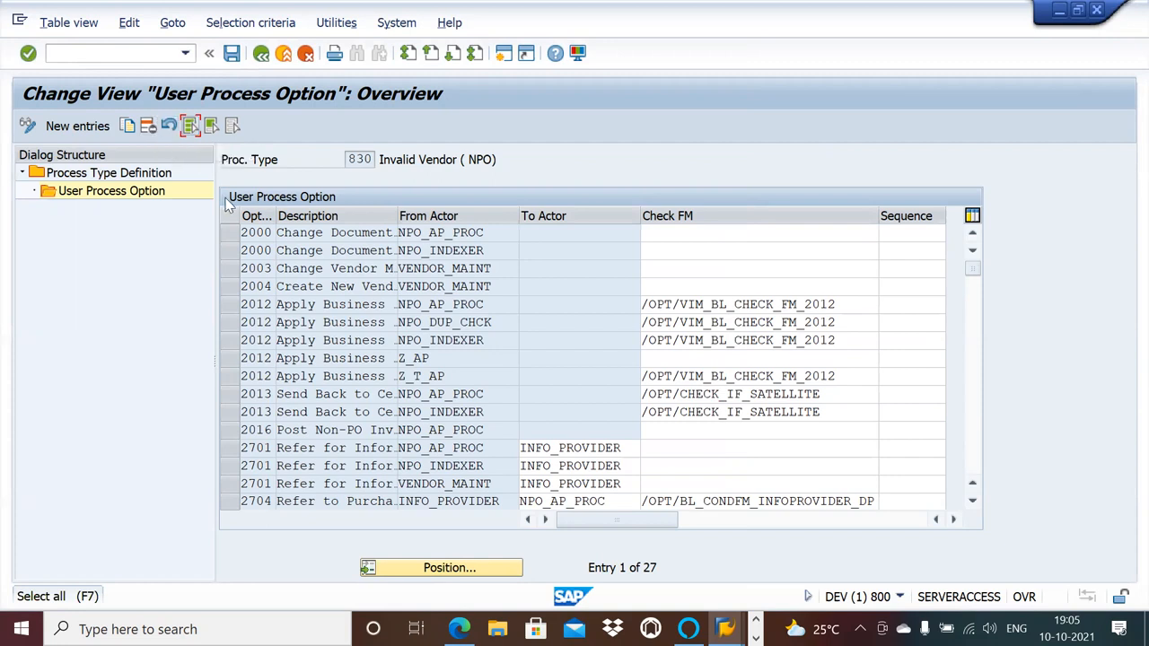
Delete all copied user process options of process type 830, Invalid Vendor (NPO).
{"action": "left_click", "coordinate": [190, 126]}
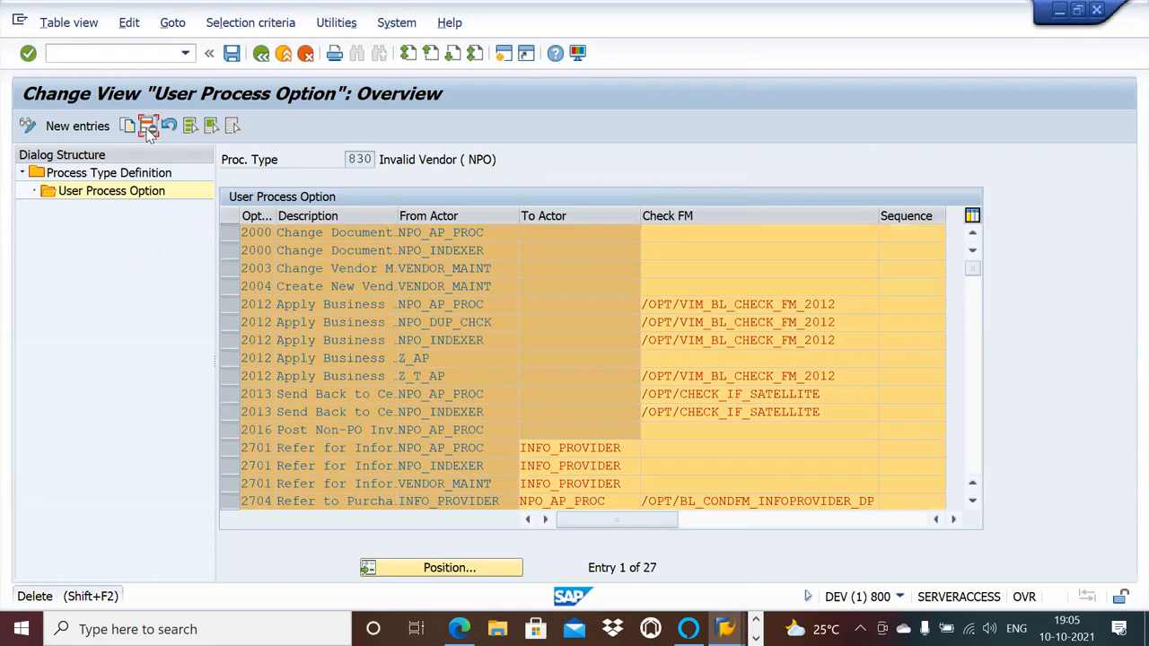
{"action": "left_click", "coordinate": [148, 126]}
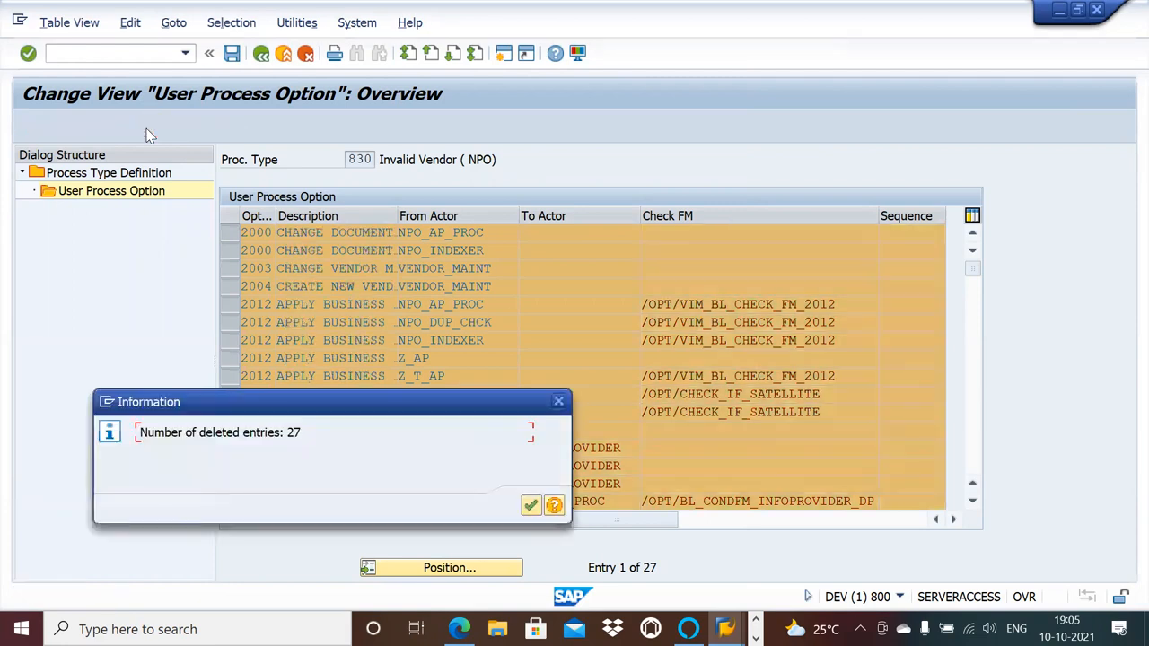
{"action": "left_click", "coordinate": [531, 506]}
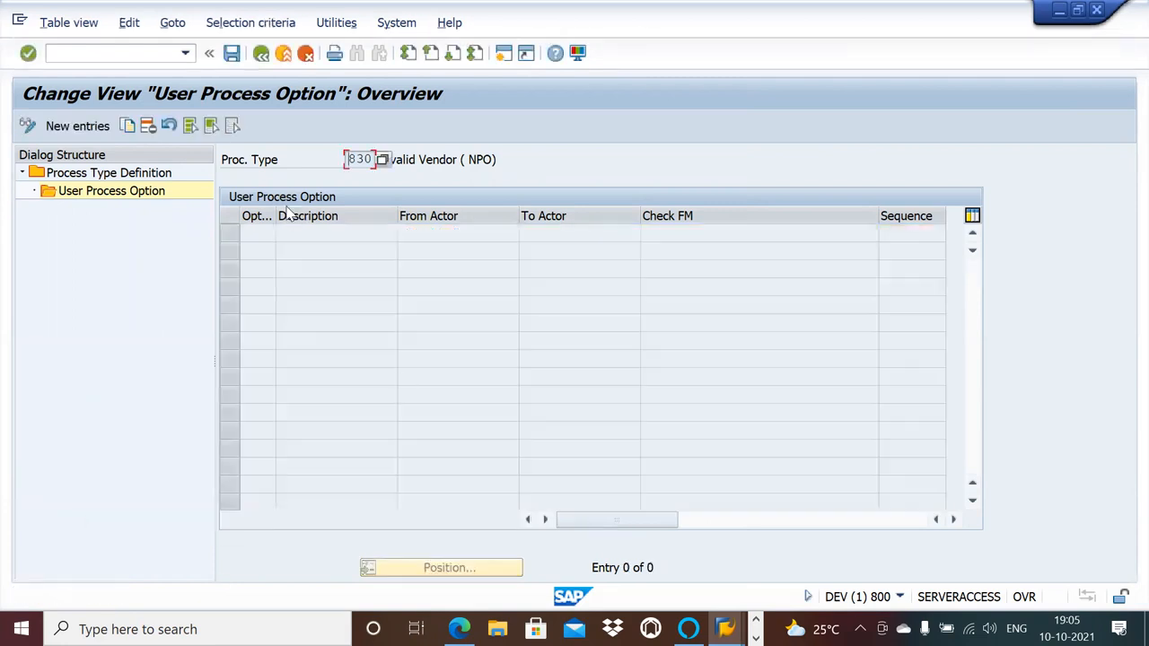
Add user process option 2000, Change Doc Type, with NPO_AP as from actor to process type 830.
{"action": "left_click", "coordinate": [79, 127]}
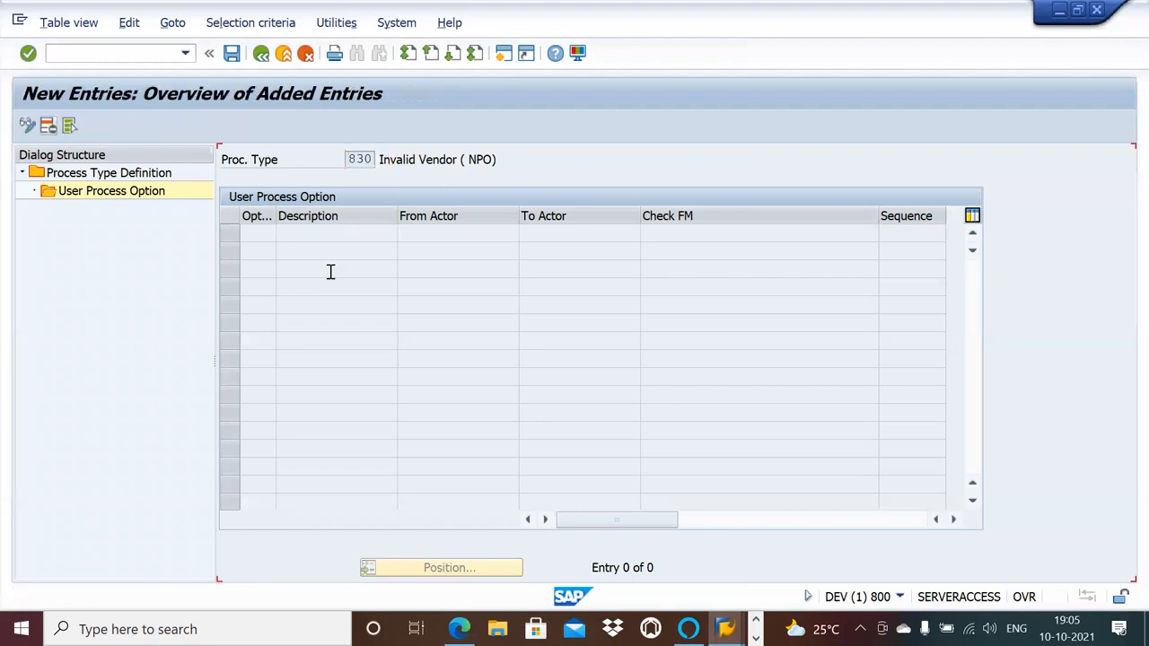
{"action": "left_click", "coordinate": [285, 236]}
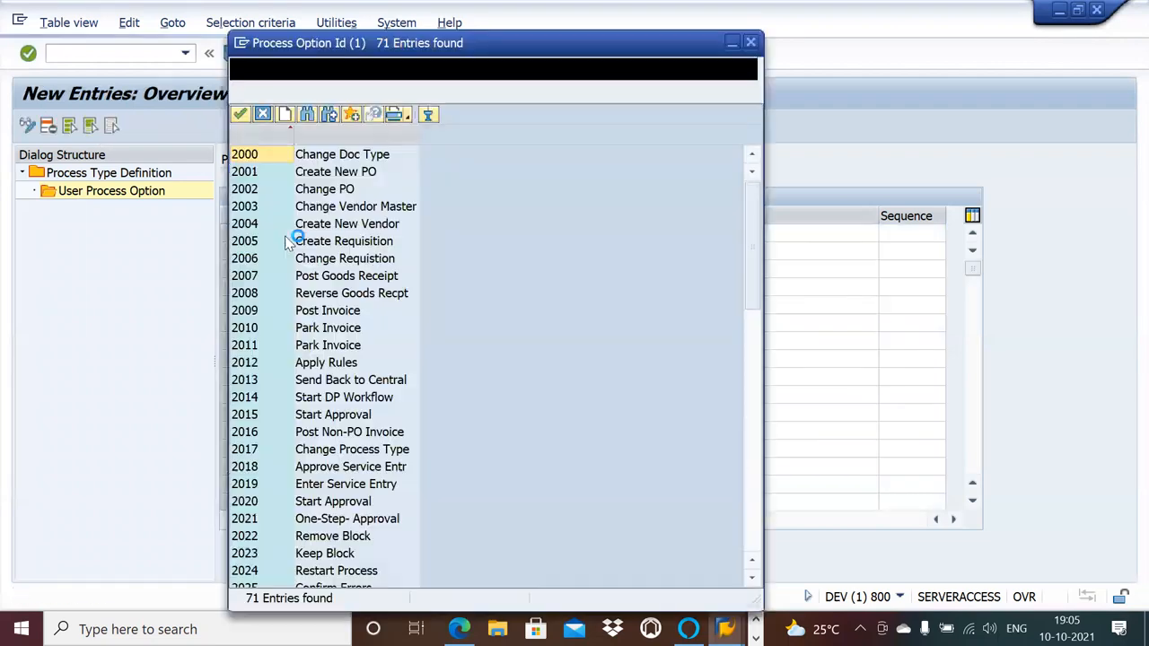
{"action": "left_click", "coordinate": [305, 331]}
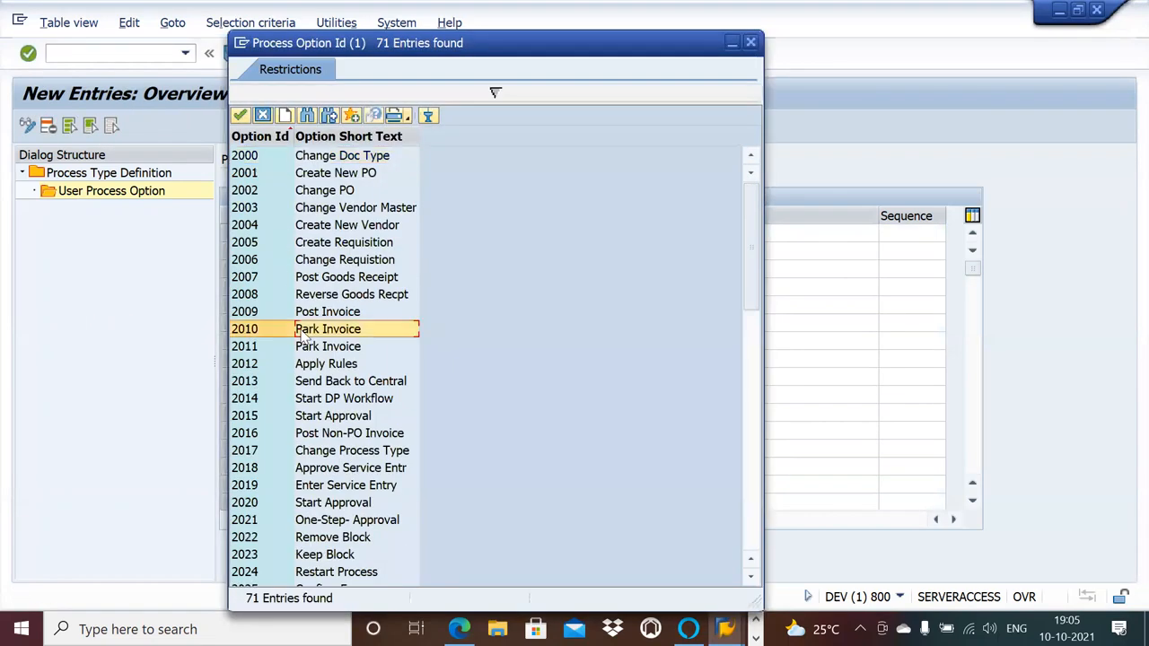
{"action": "double_click", "coordinate": [322, 161]}
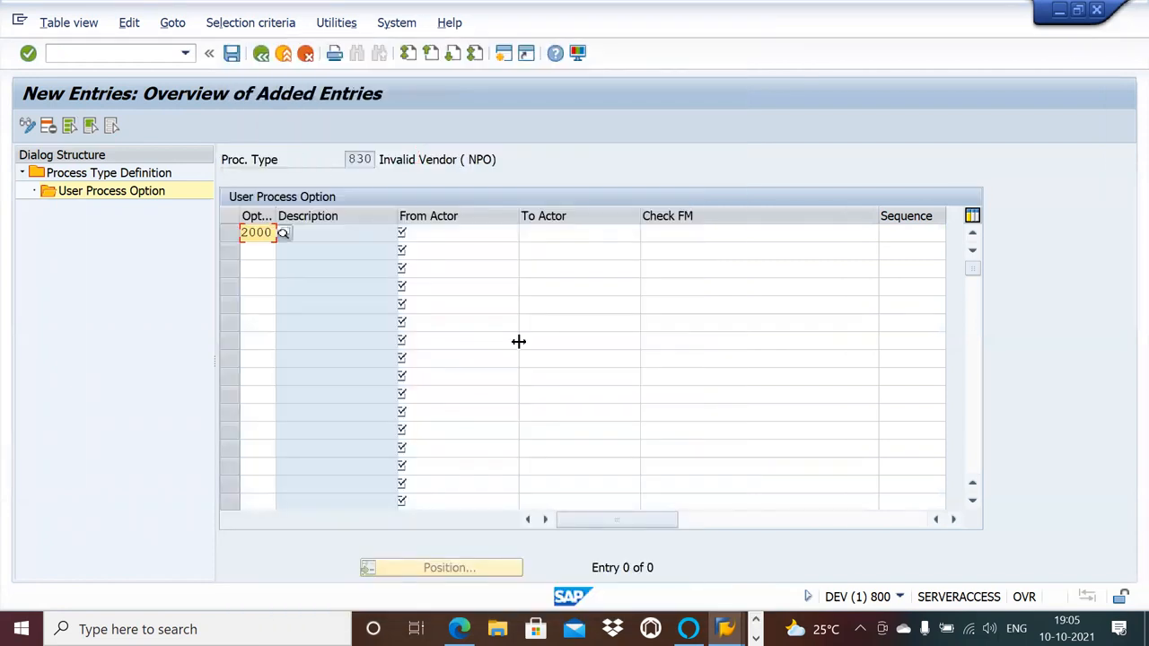
{"action": "left_click", "coordinate": [471, 230]}
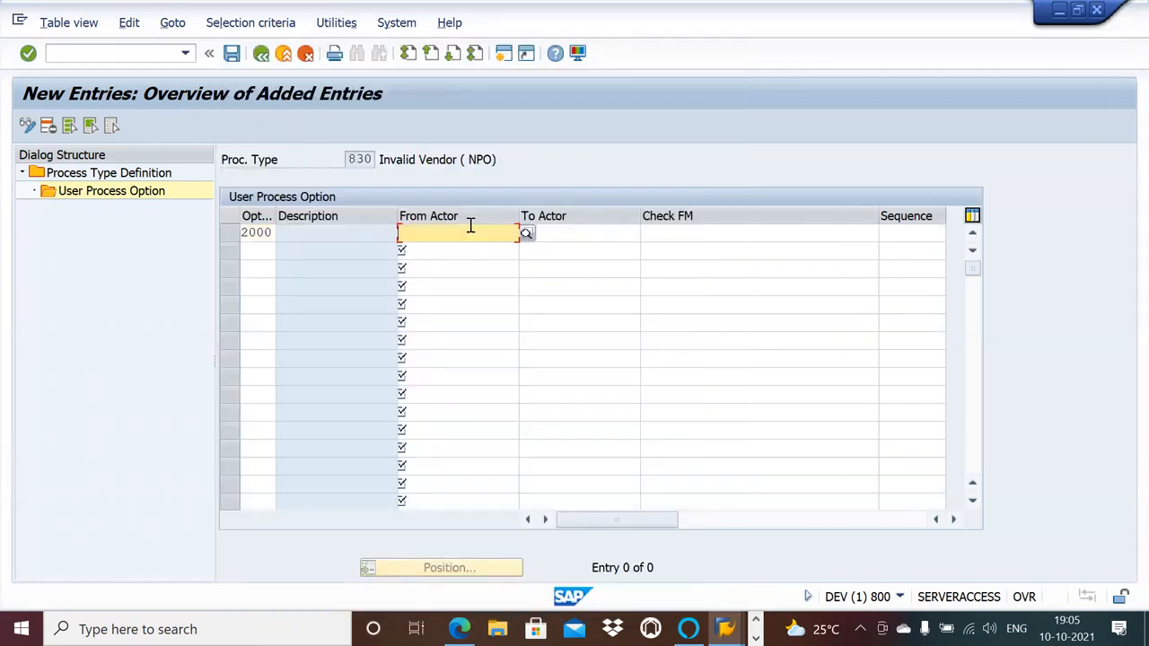
{"action": "left_click", "coordinate": [529, 235]}
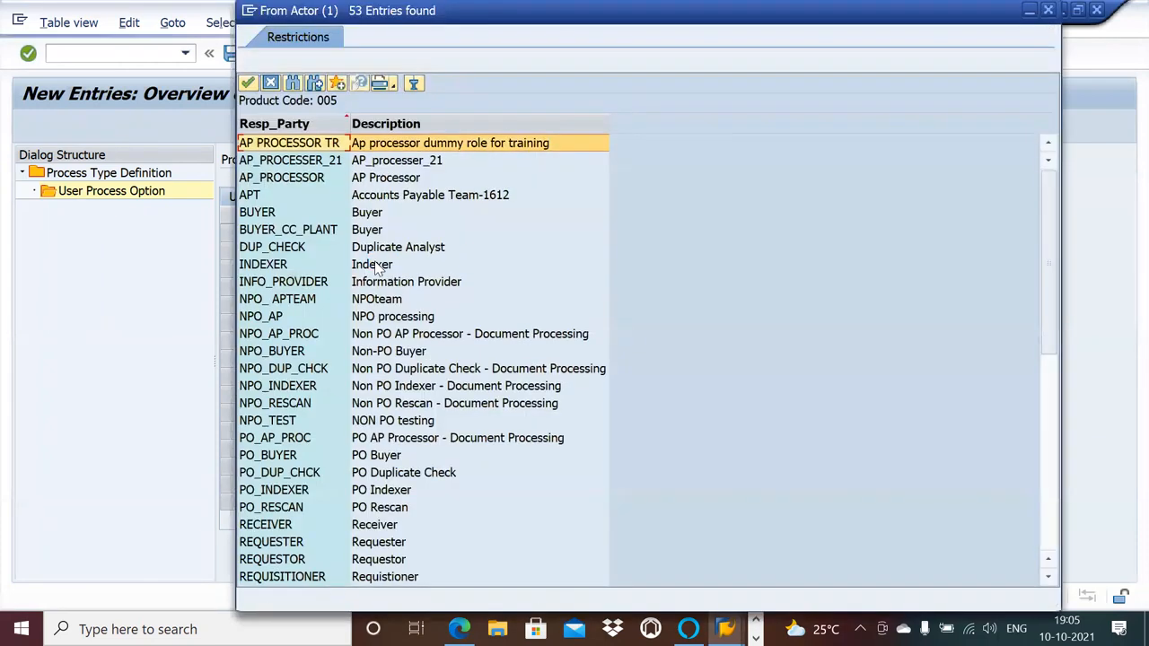
{"action": "double_click", "coordinate": [335, 315]}
Add user process option 2012, Apply Rules, with NPO_AP as from actor to process type 830.
{"action": "left_click", "coordinate": [261, 250]}
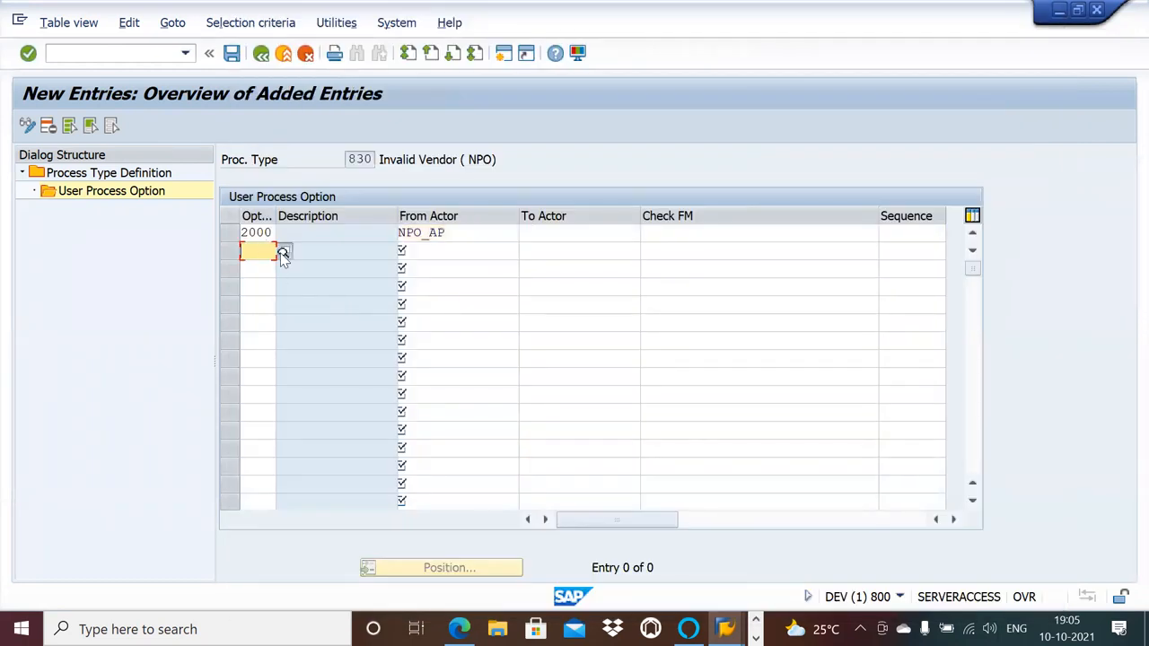
{"action": "left_click", "coordinate": [283, 253]}
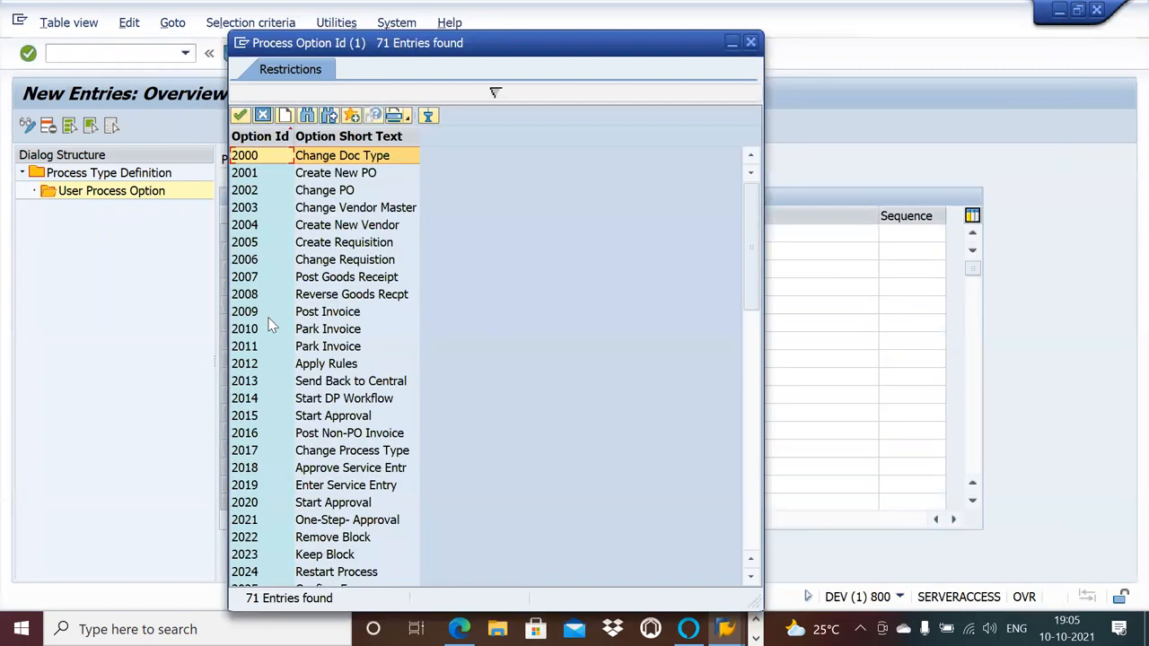
{"action": "double_click", "coordinate": [326, 366]}
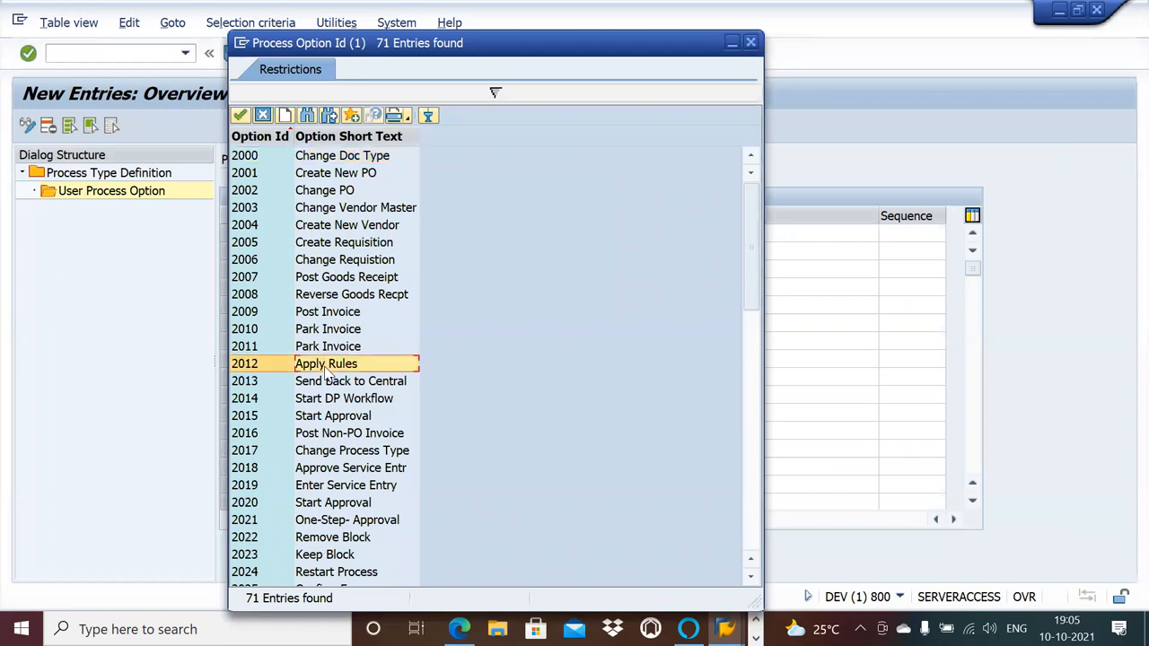
{"action": "left_click", "coordinate": [482, 251]}
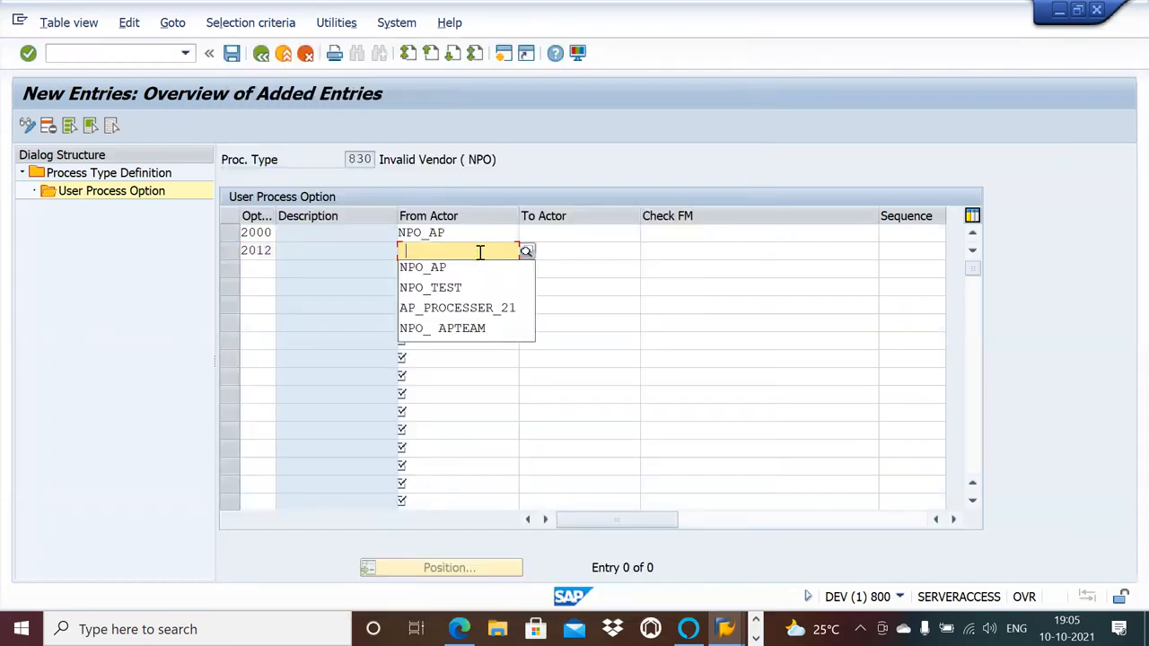
{"action": "left_click", "coordinate": [485, 266]}
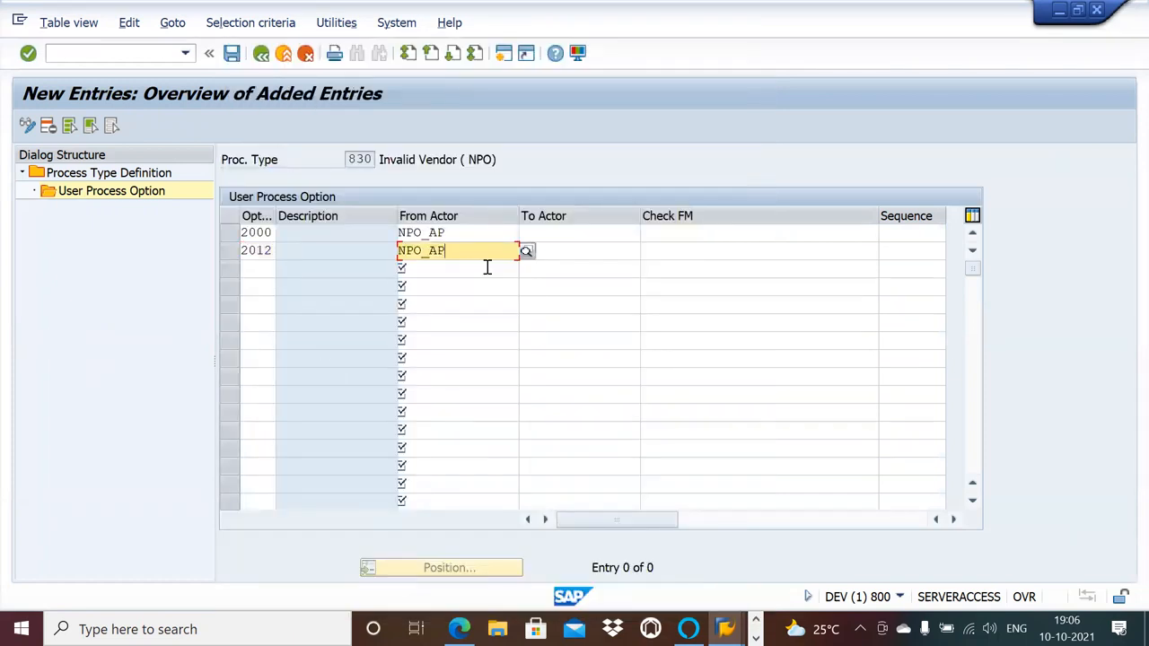
Set the check function of option 2012 to /OPT/VIM_BL_CHECK_FM_2012 and save the options of process type 830.
{"action": "left_click", "coordinate": [672, 259]}
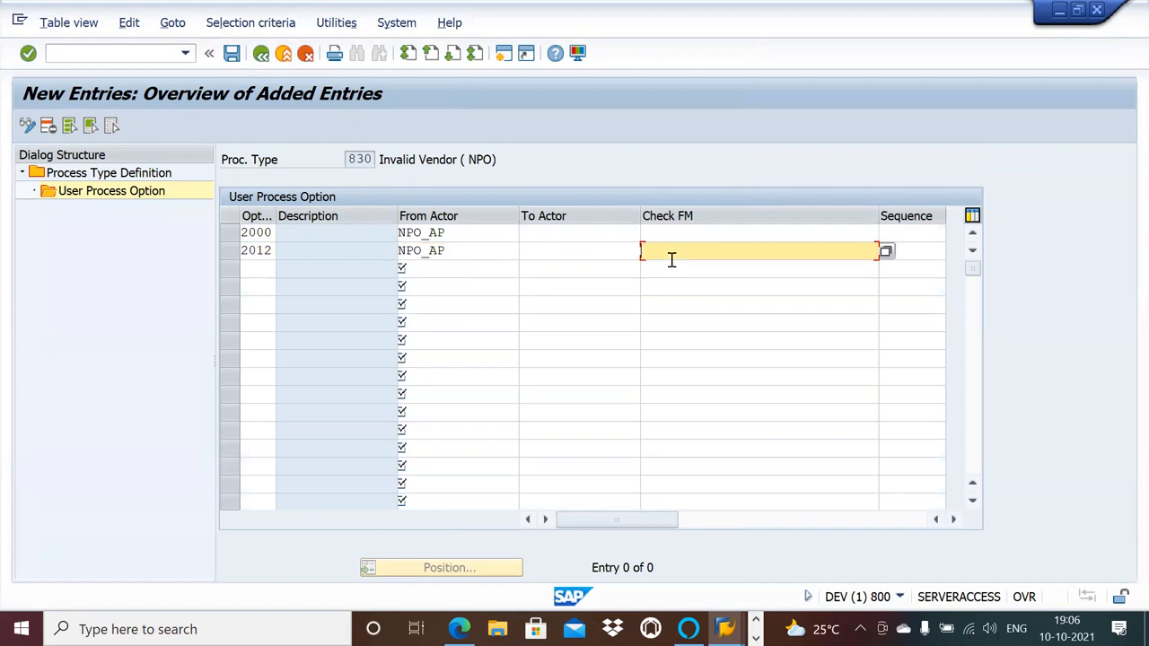
{"action": "left_click", "coordinate": [886, 253]}
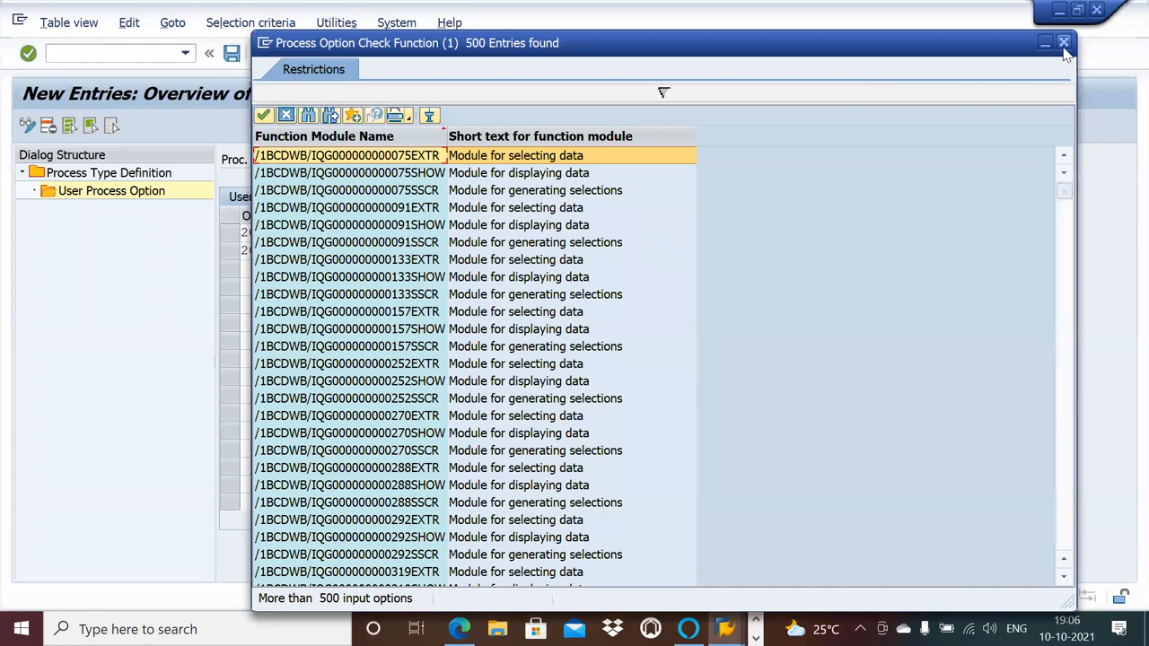
{"action": "left_click_drag", "start_coordinate": [1063, 191], "coordinate": [1079, 515]}
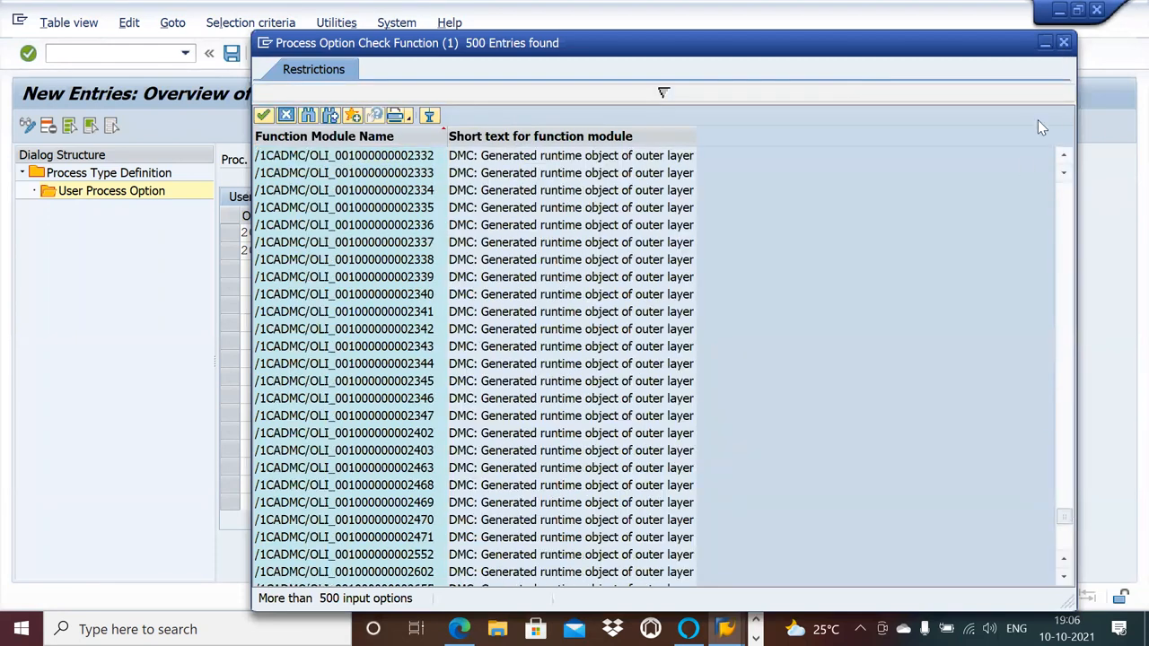
{"action": "left_click", "coordinate": [1063, 42]}
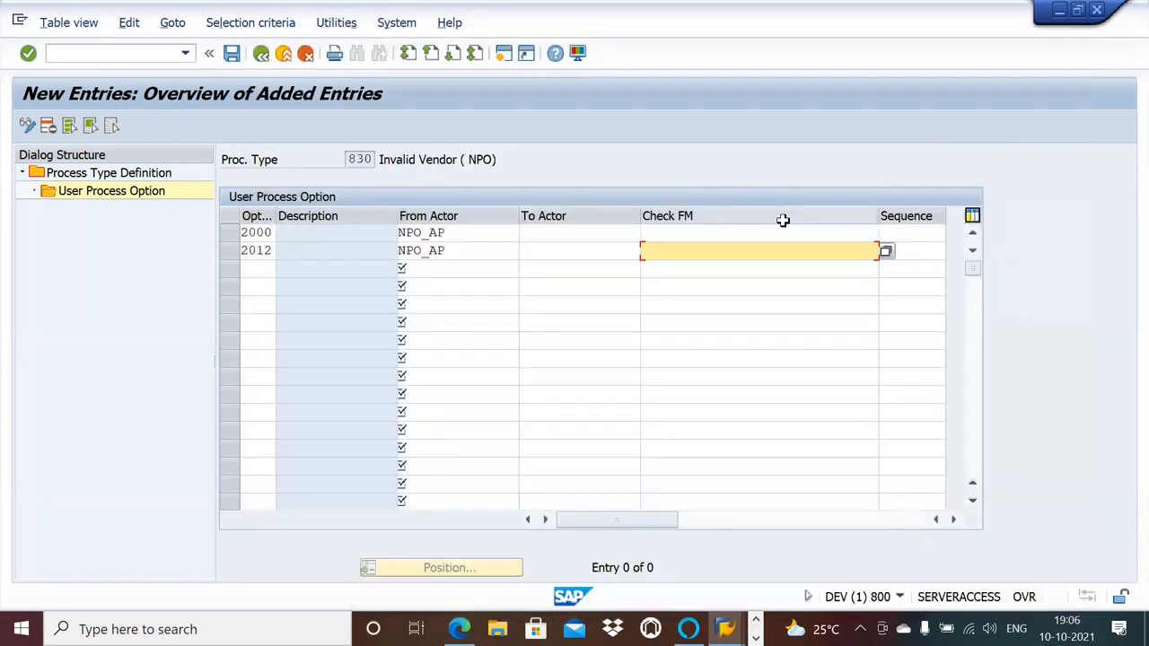
{"action": "left_click", "coordinate": [770, 251]}
{"action": "left_click", "coordinate": [768, 269]}
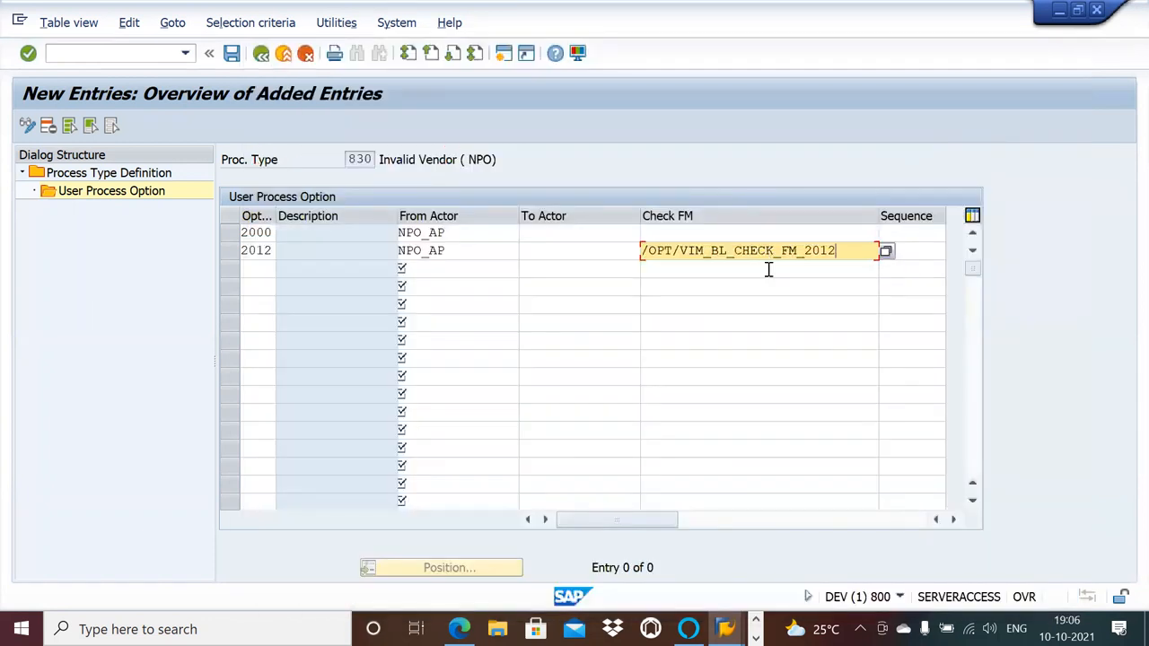
{"action": "left_click", "coordinate": [232, 54]}
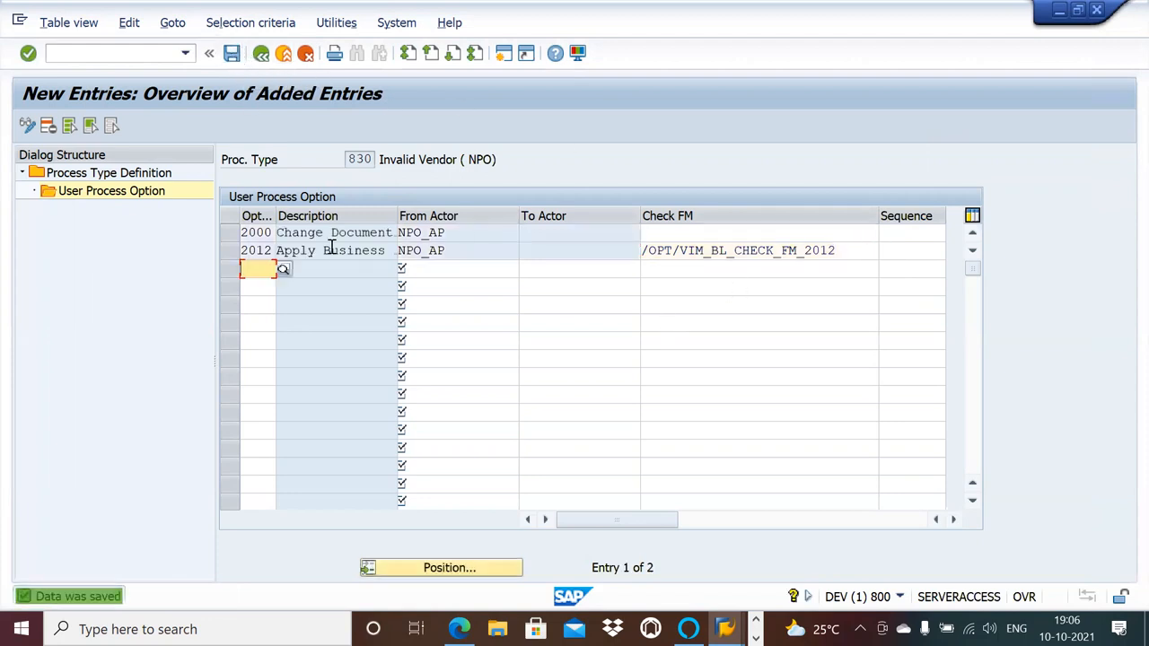
Open the user process options of process type 831, Vendor Invoice Reference Missing (NPO), and delete all copied entries.
{"action": "left_click", "coordinate": [261, 54]}
{"action": "left_click", "coordinate": [262, 54]}
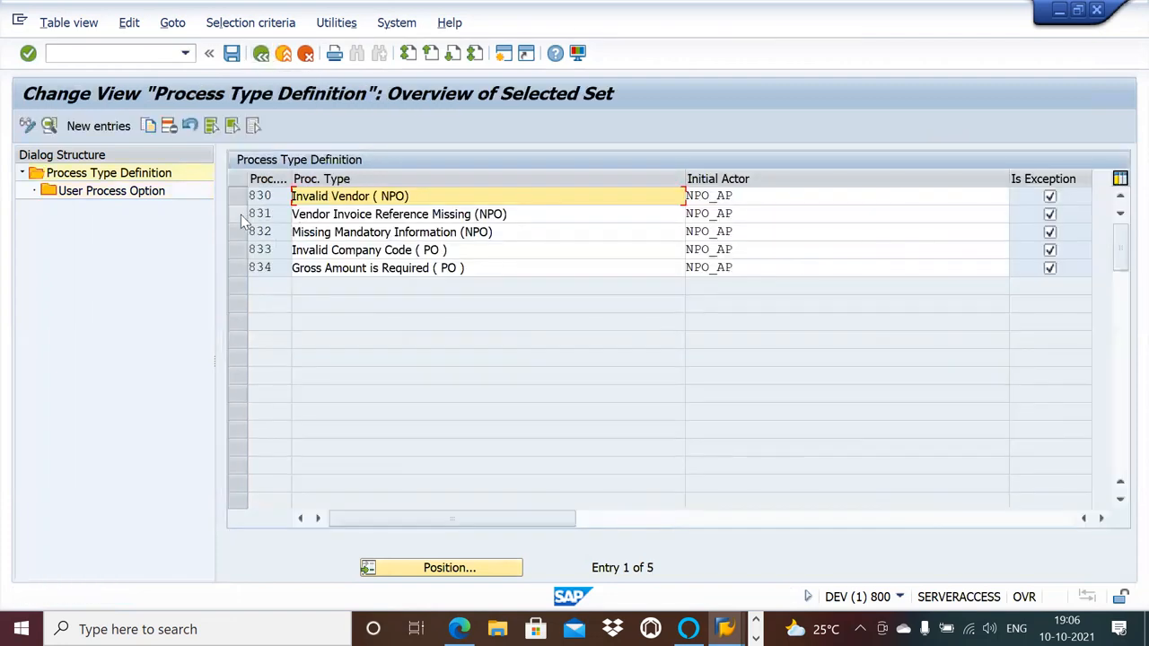
{"action": "left_click", "coordinate": [241, 214]}
{"action": "double_click", "coordinate": [142, 191]}
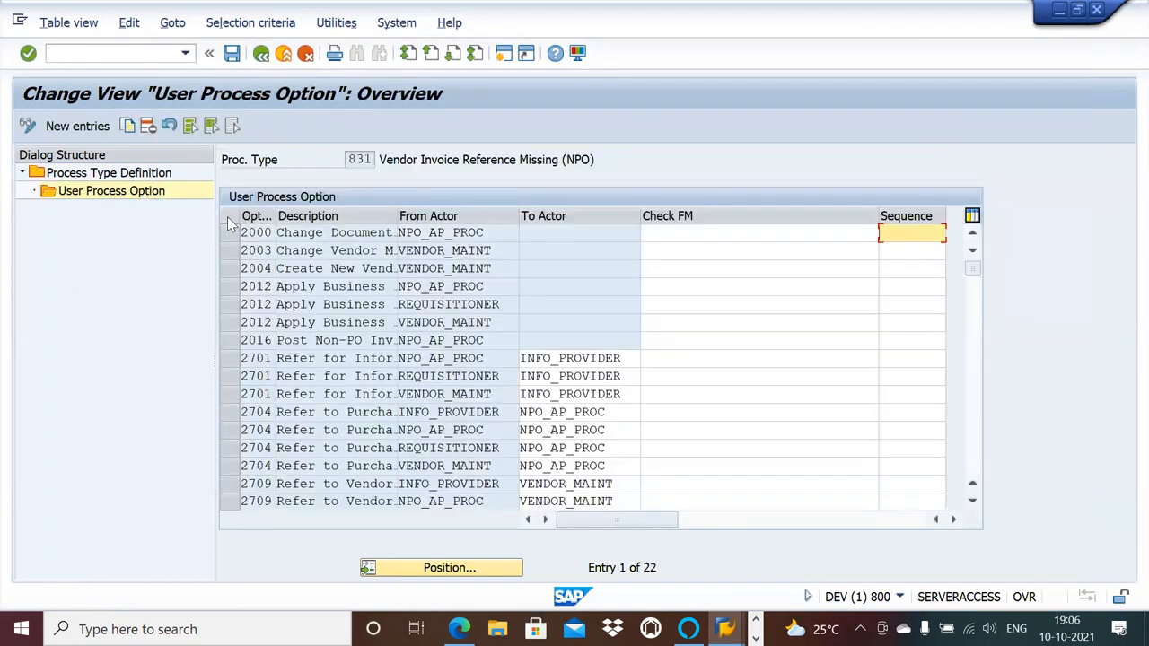
{"action": "left_click", "coordinate": [191, 126]}
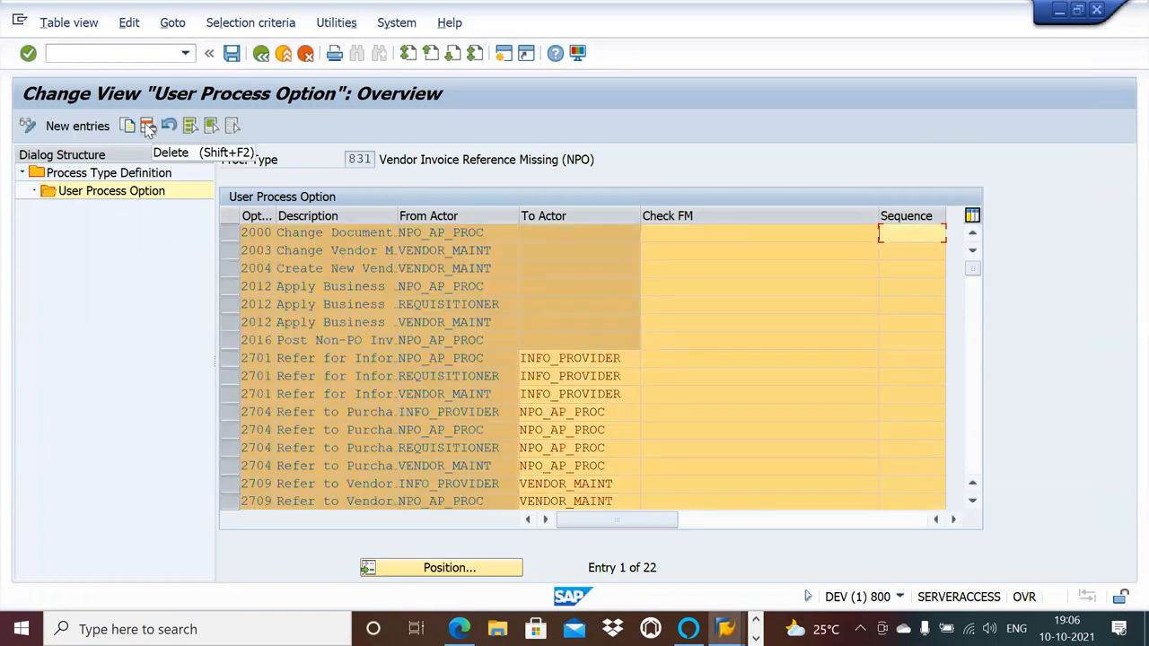
{"action": "left_click", "coordinate": [148, 126]}
{"action": "left_click", "coordinate": [531, 505]}
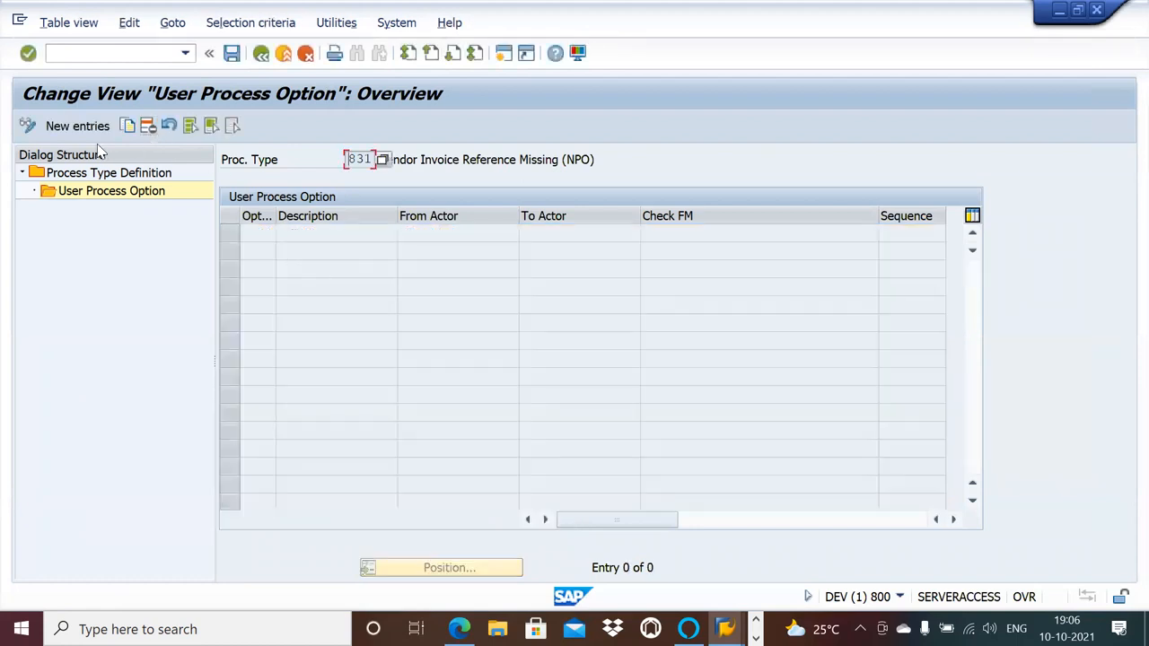
Add user process option 2000, Change Doc Type, with NPO_AP as from actor to process type 831.
{"action": "left_click", "coordinate": [92, 126]}
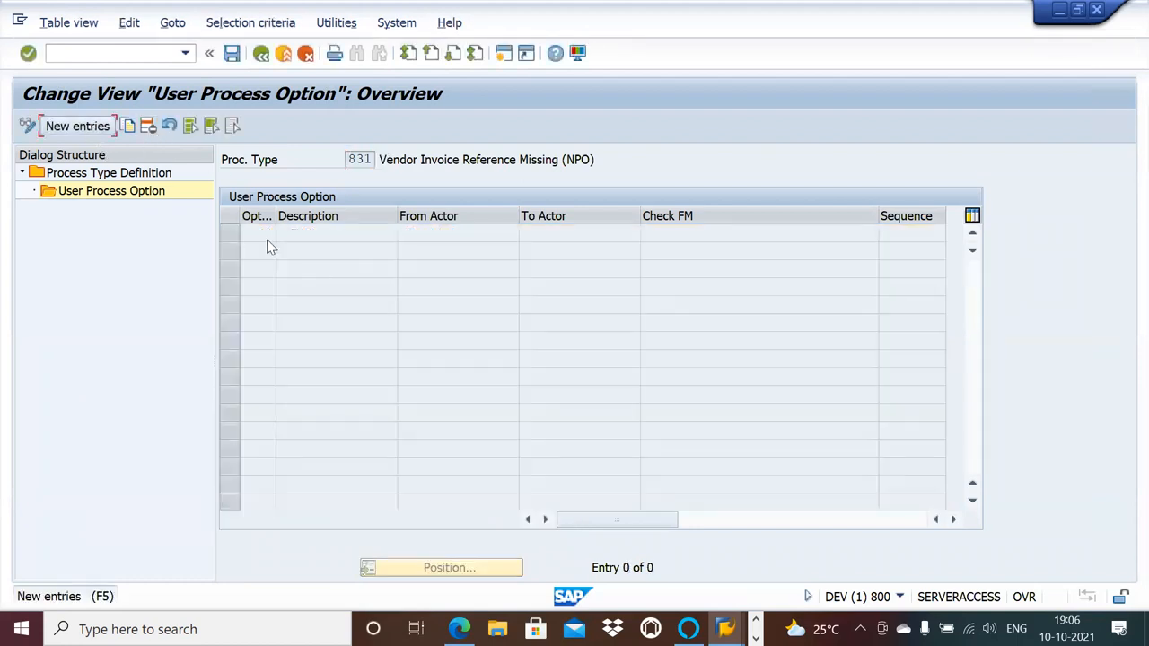
{"action": "left_click", "coordinate": [95, 128]}
{"action": "left_click", "coordinate": [284, 235]}
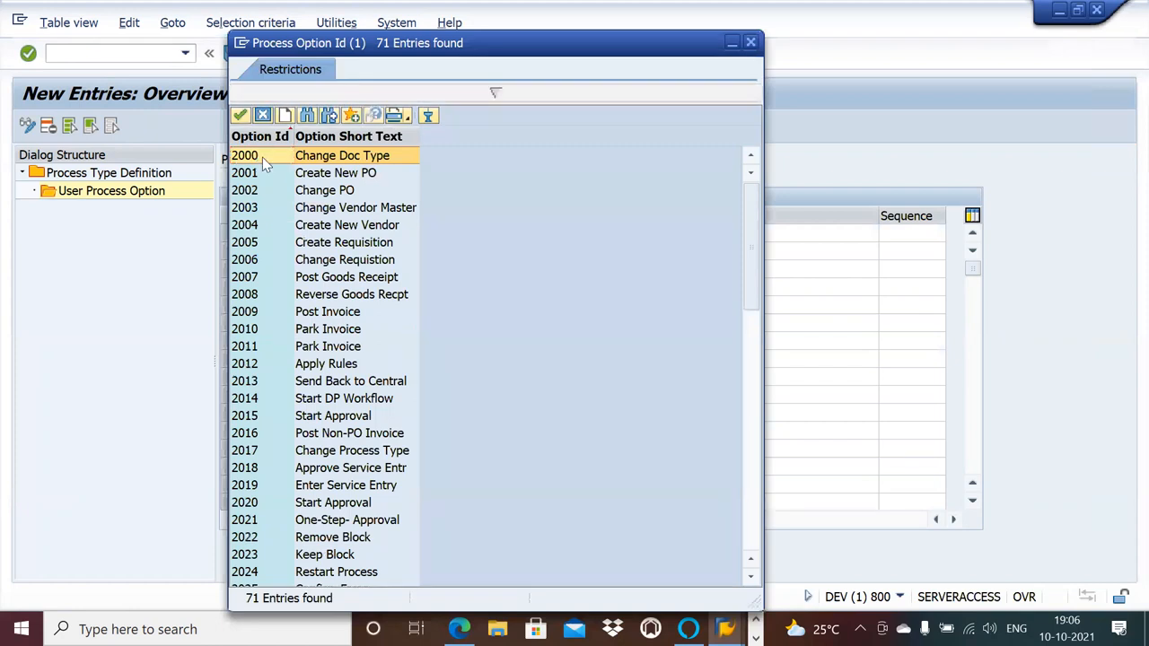
{"action": "double_click", "coordinate": [262, 157]}
{"action": "left_click", "coordinate": [464, 235]}
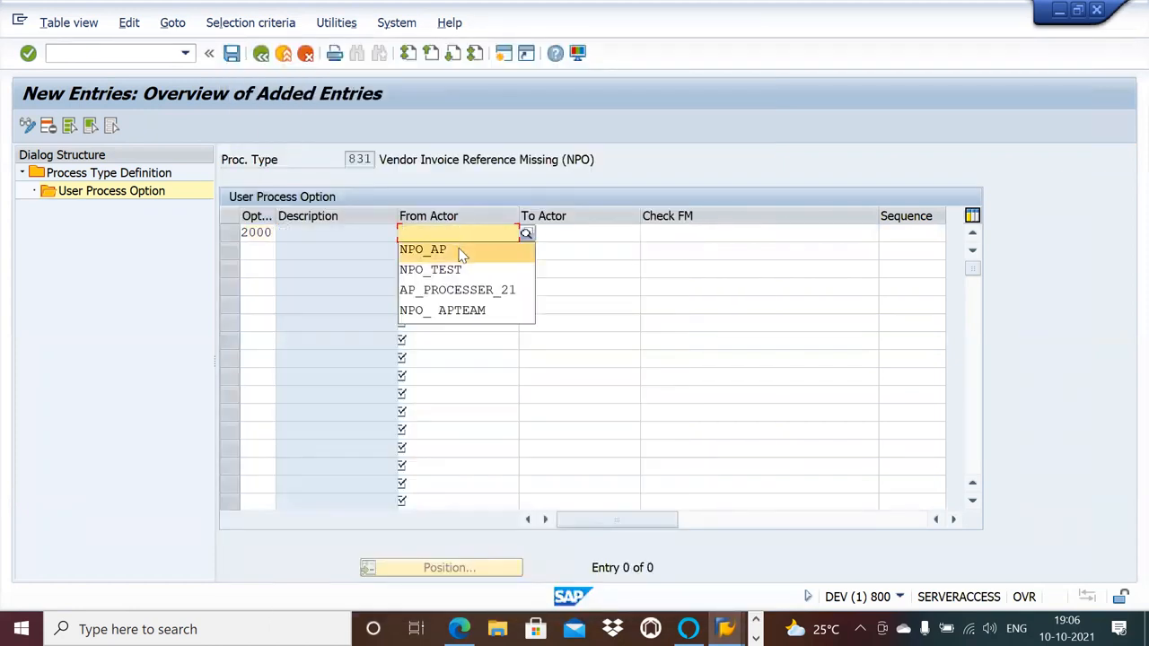
{"action": "left_click", "coordinate": [462, 250]}
Add option 2012 with from actor NPO_AP and check function /OPT/VIM_BL_CHECK_FM_2012 to process type 831 and save.
{"action": "left_click", "coordinate": [265, 250]}
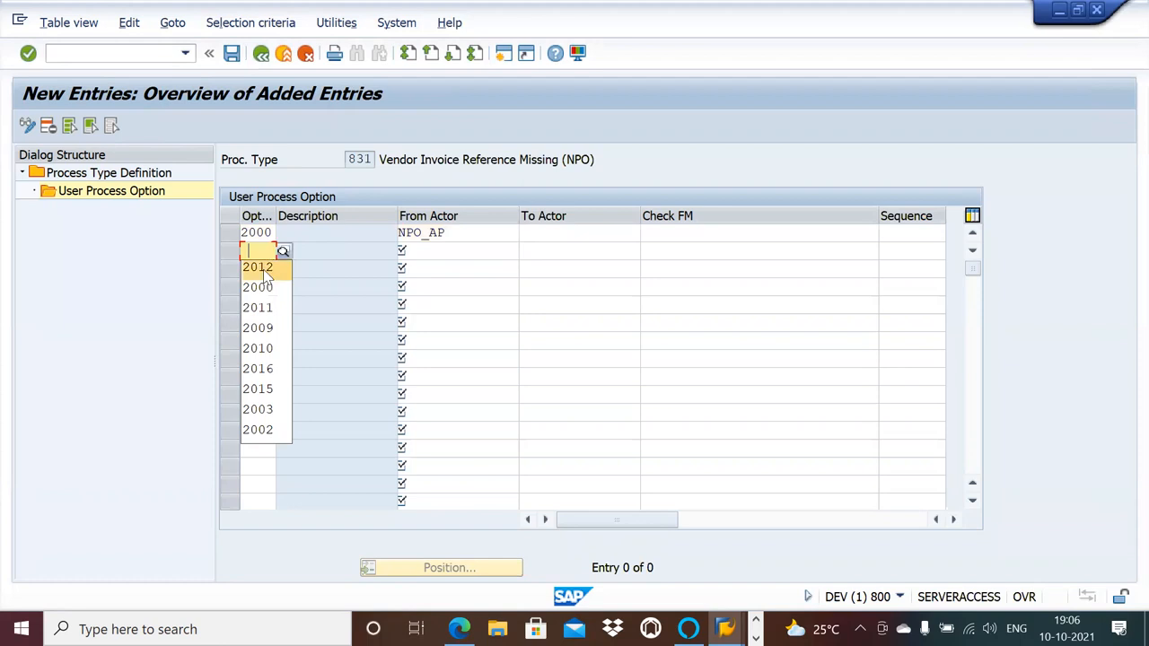
{"action": "left_click", "coordinate": [263, 273]}
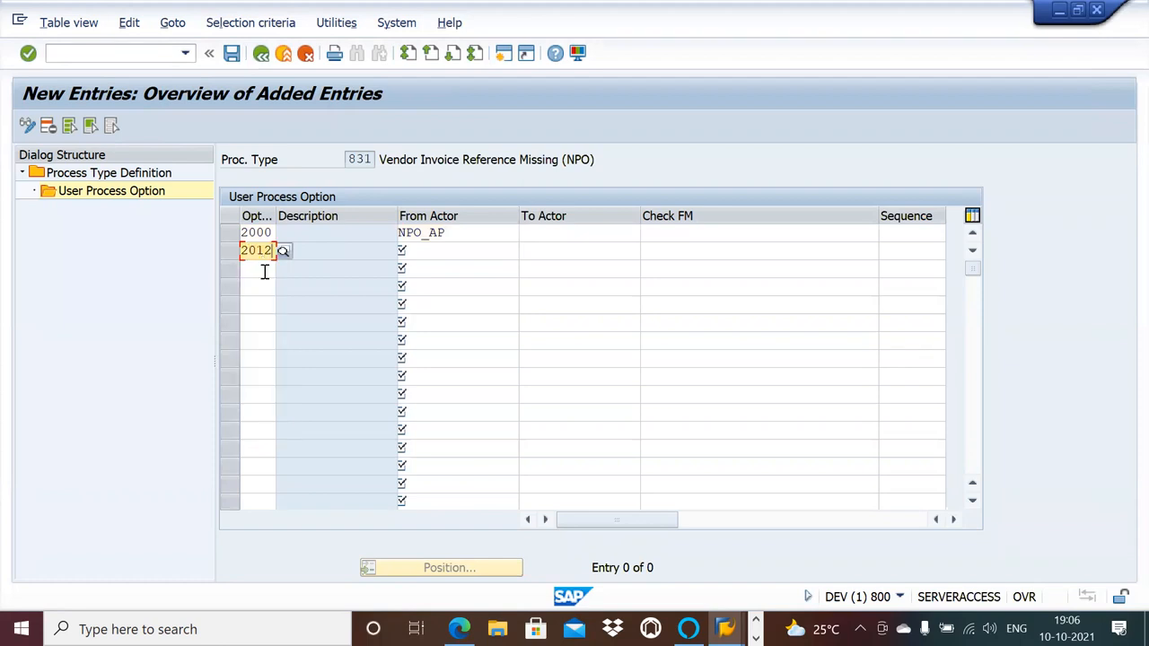
{"action": "left_click", "coordinate": [453, 251]}
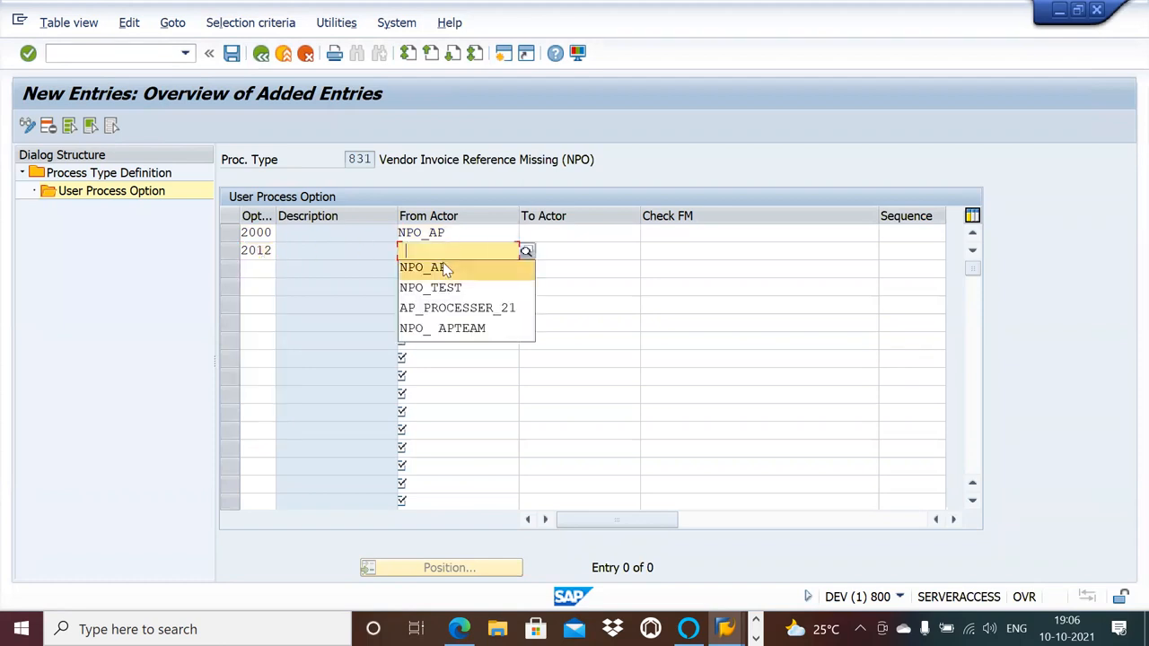
{"action": "left_click", "coordinate": [443, 266]}
{"action": "left_click", "coordinate": [658, 252]}
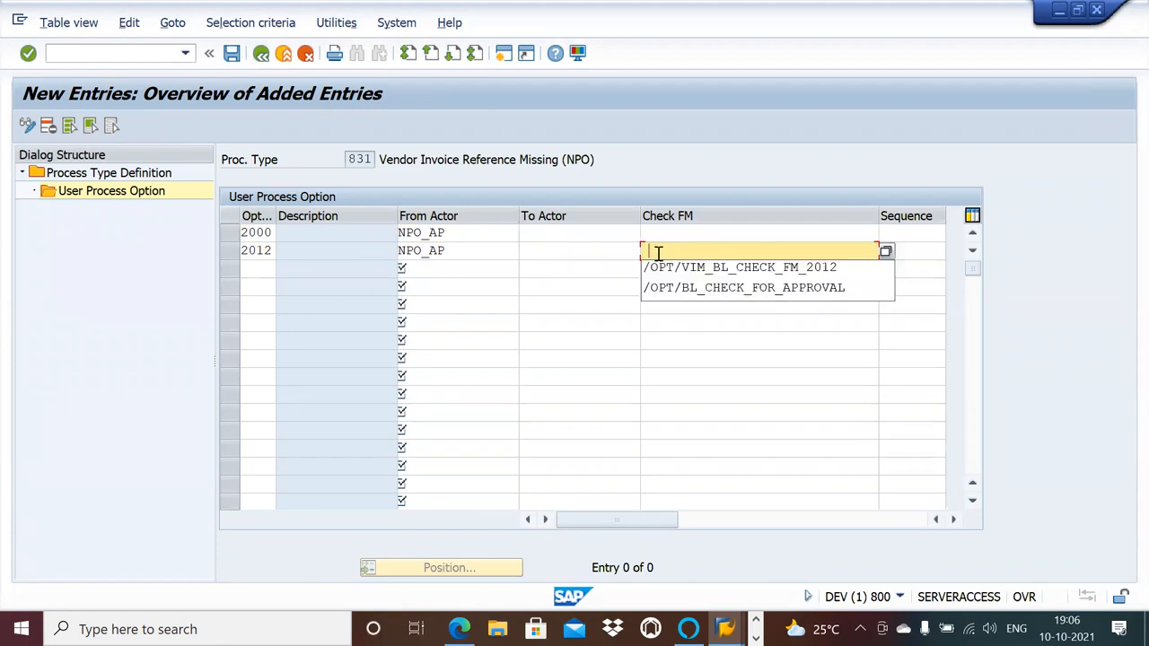
{"action": "left_click", "coordinate": [669, 268]}
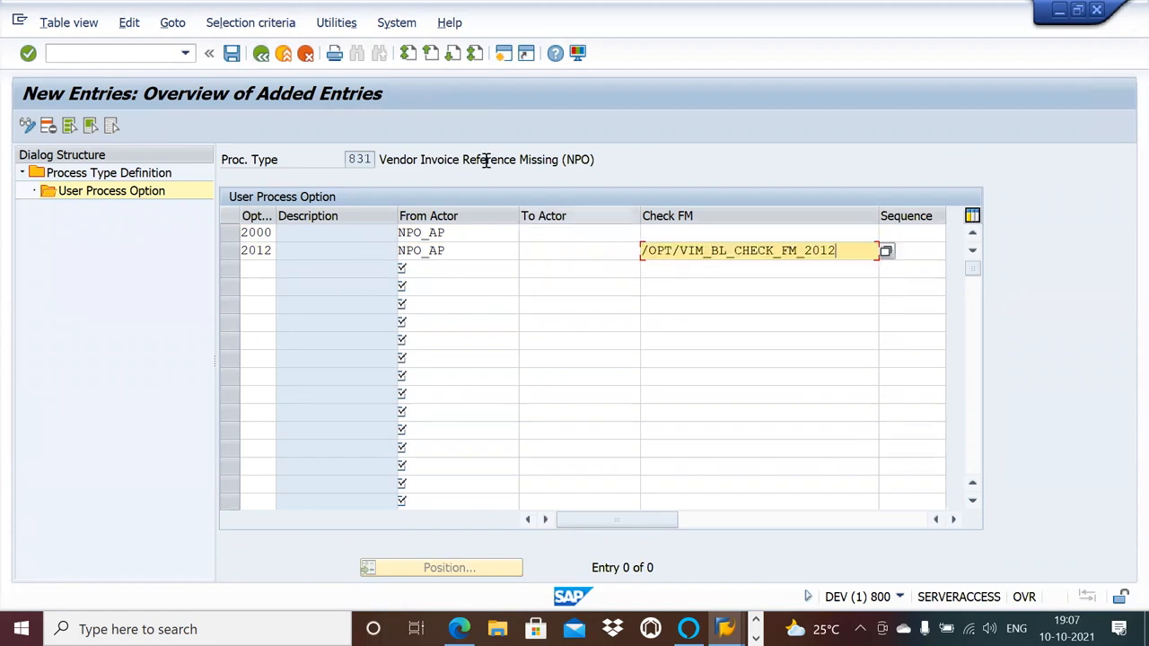
{"action": "left_click", "coordinate": [232, 54]}
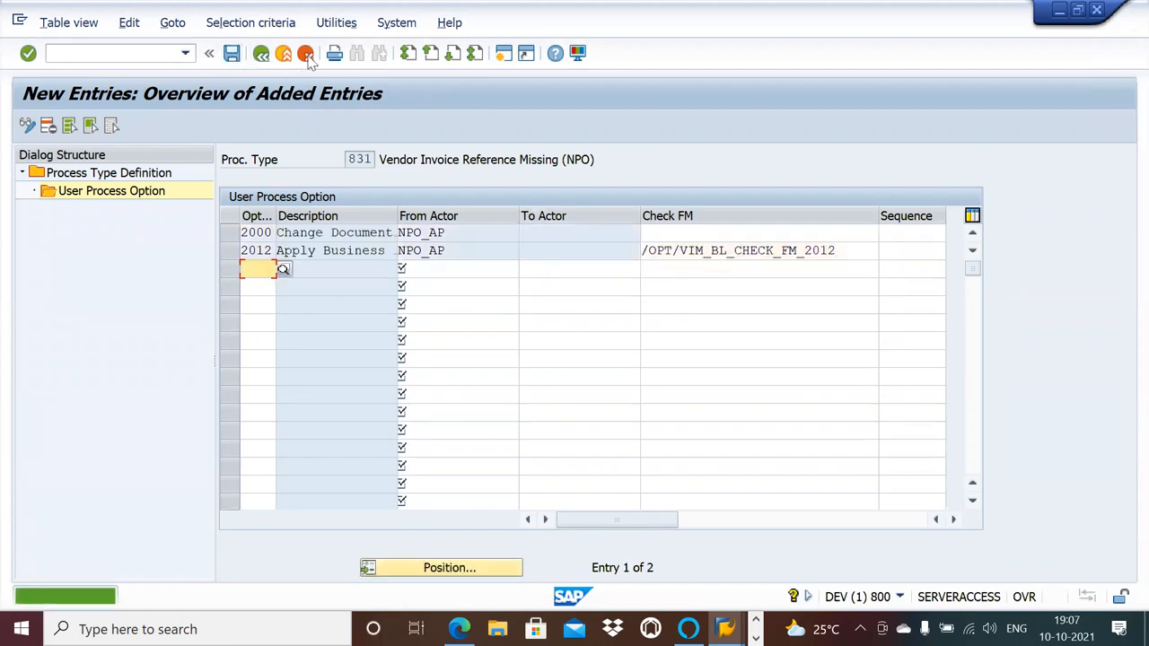
Open the user process options of process type 832, Missing Mandatory Information (NPO), and delete all copied entries.
{"action": "left_click", "coordinate": [261, 53]}
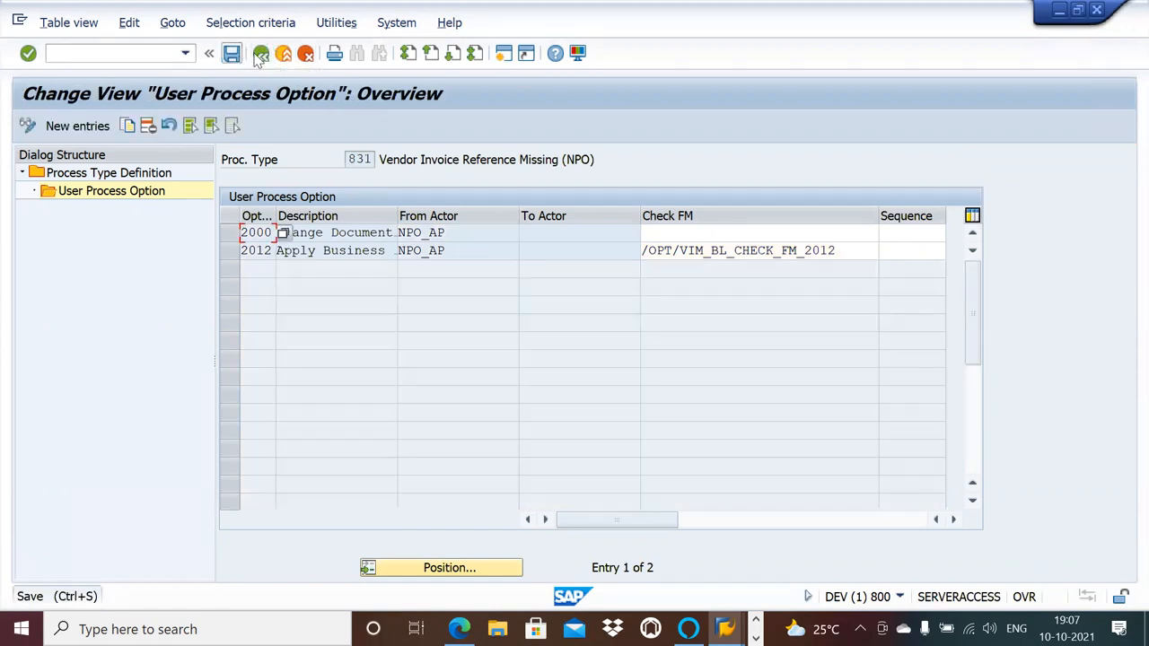
{"action": "left_click", "coordinate": [258, 55]}
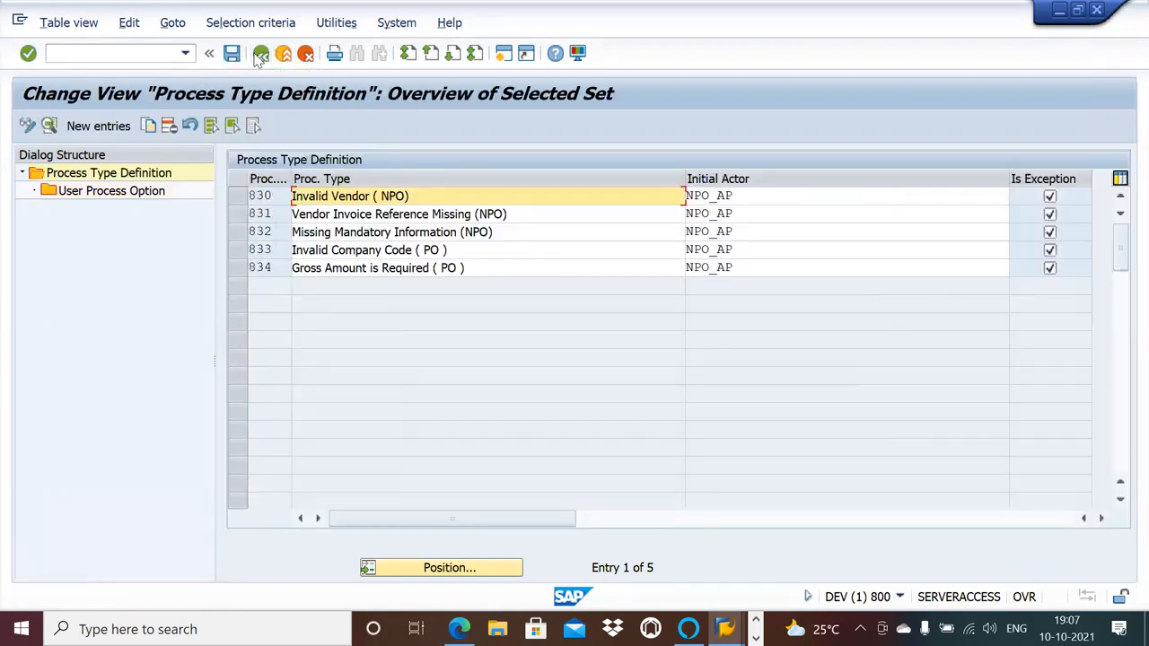
{"action": "left_click", "coordinate": [238, 231]}
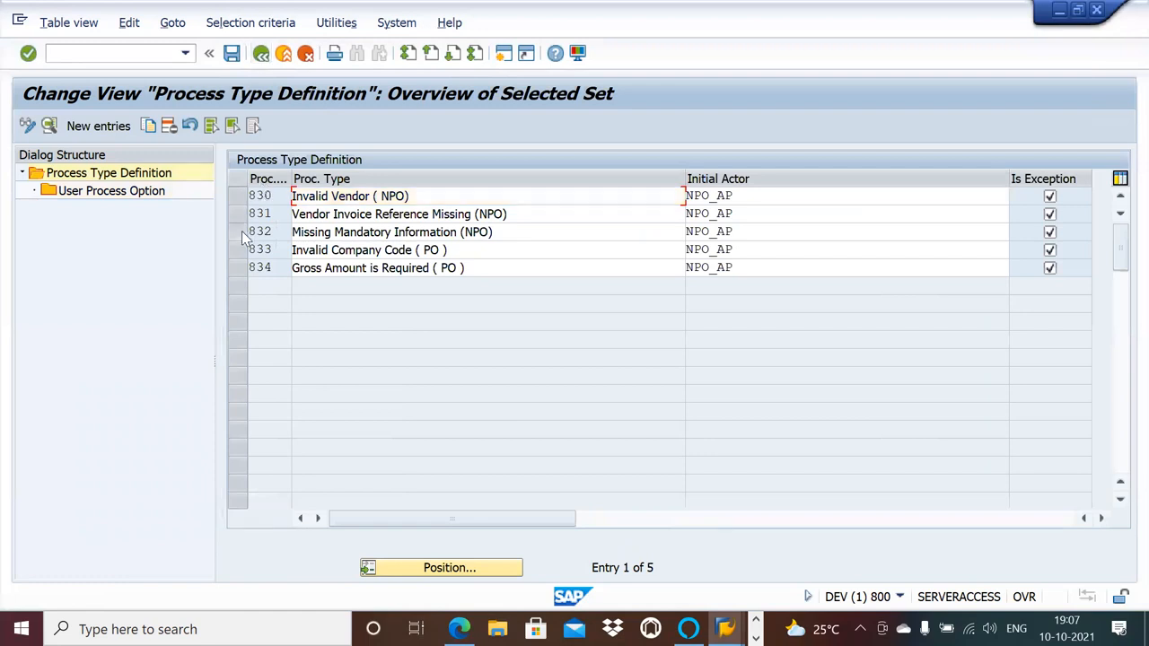
{"action": "double_click", "coordinate": [139, 192]}
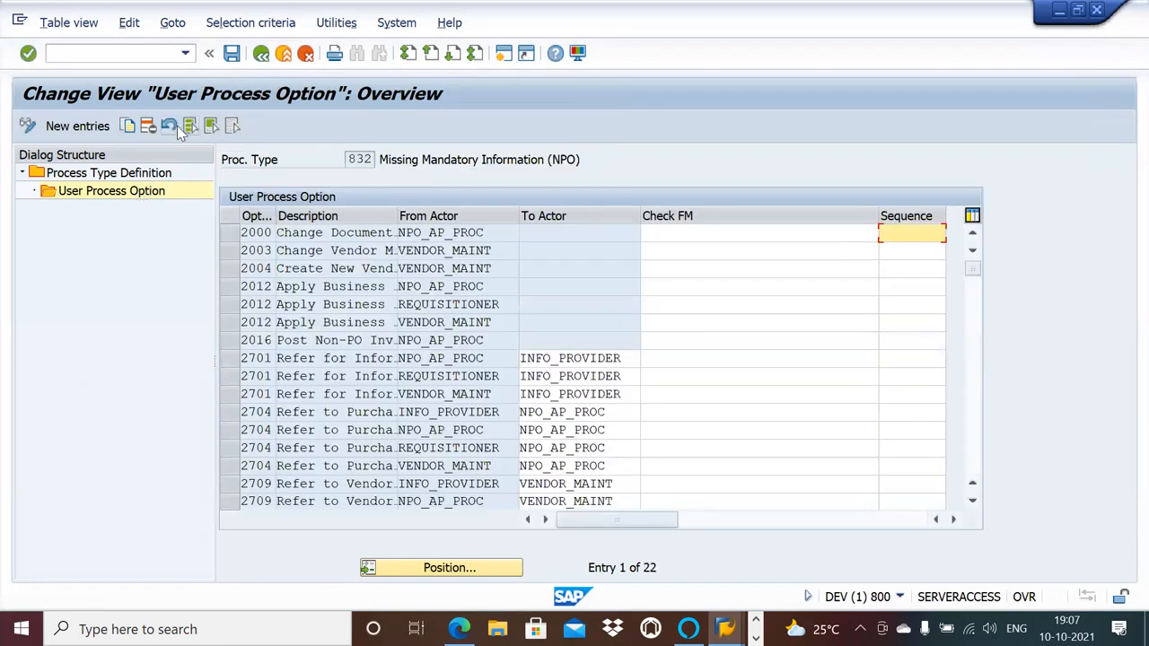
{"action": "left_click", "coordinate": [189, 125]}
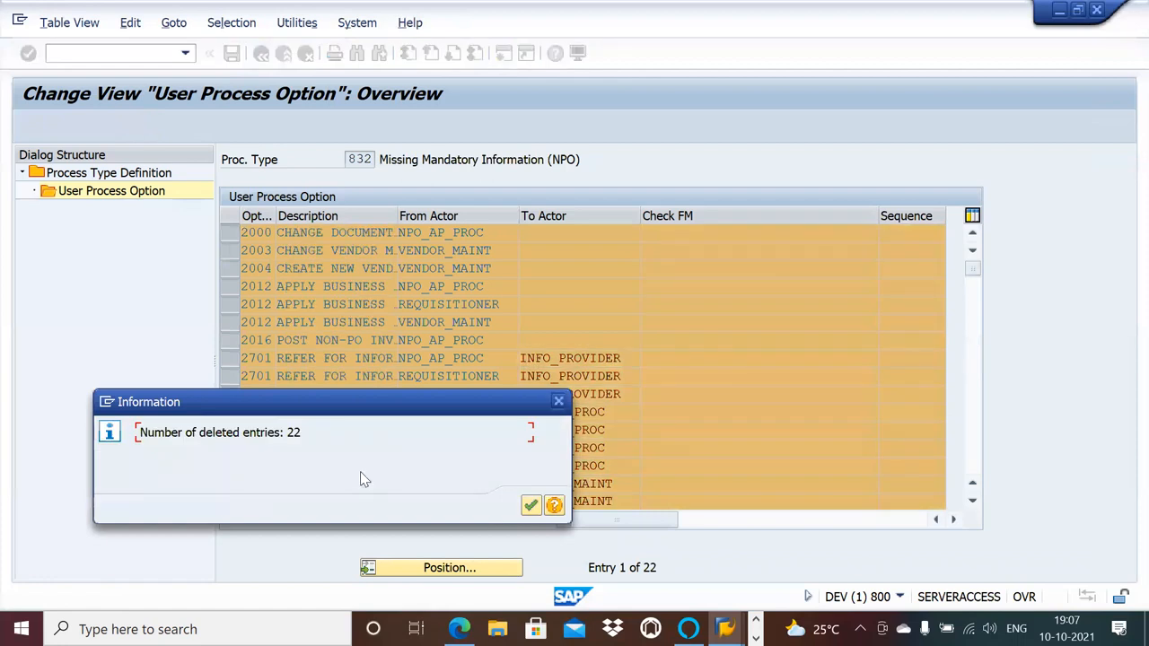
{"action": "left_click", "coordinate": [531, 506]}
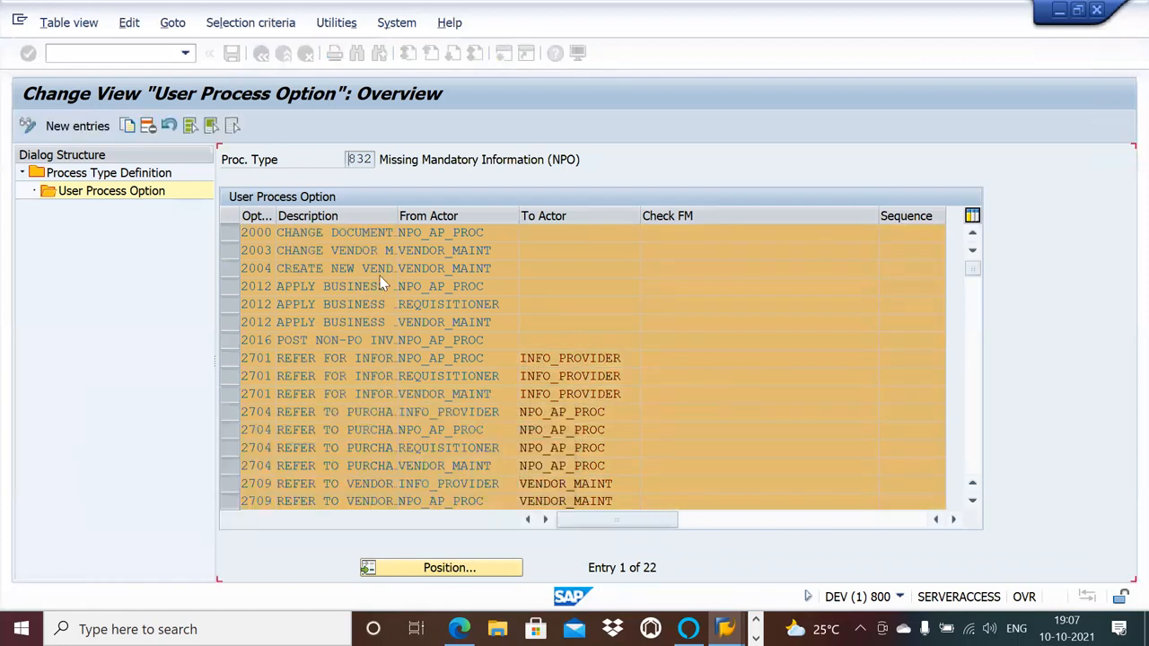
Add user process option 2000 with NPO_AP as from actor to process type 832.
{"action": "left_click", "coordinate": [86, 126]}
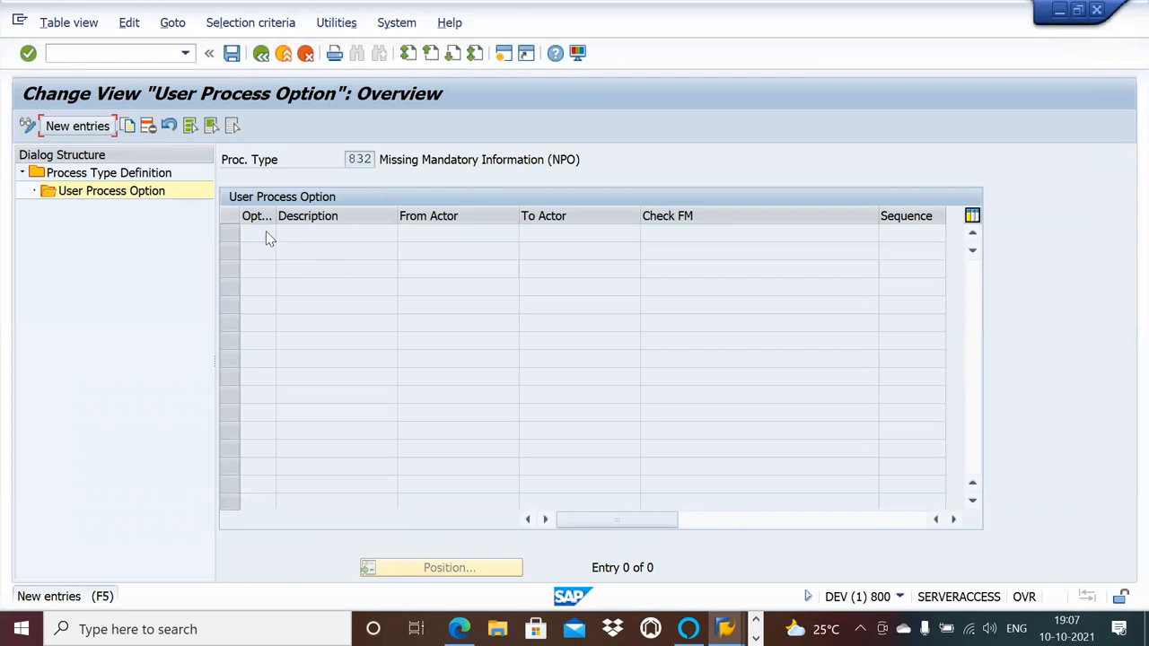
{"action": "left_click", "coordinate": [79, 126]}
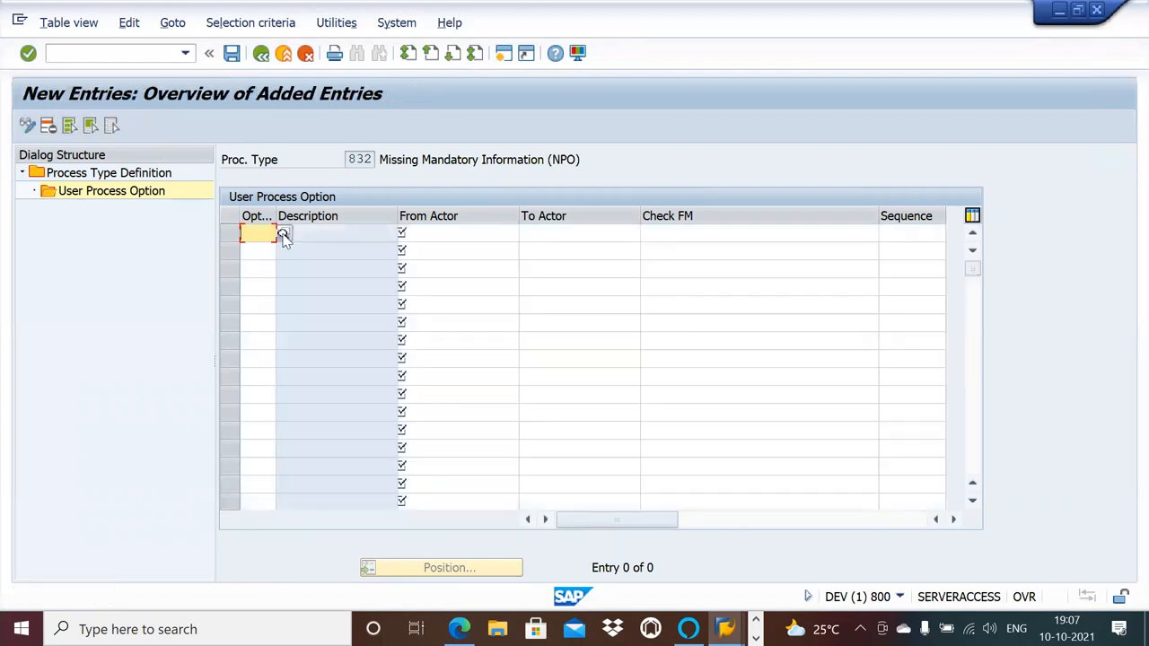
{"action": "left_click", "coordinate": [251, 234]}
{"action": "left_click", "coordinate": [258, 274]}
{"action": "left_click", "coordinate": [439, 236]}
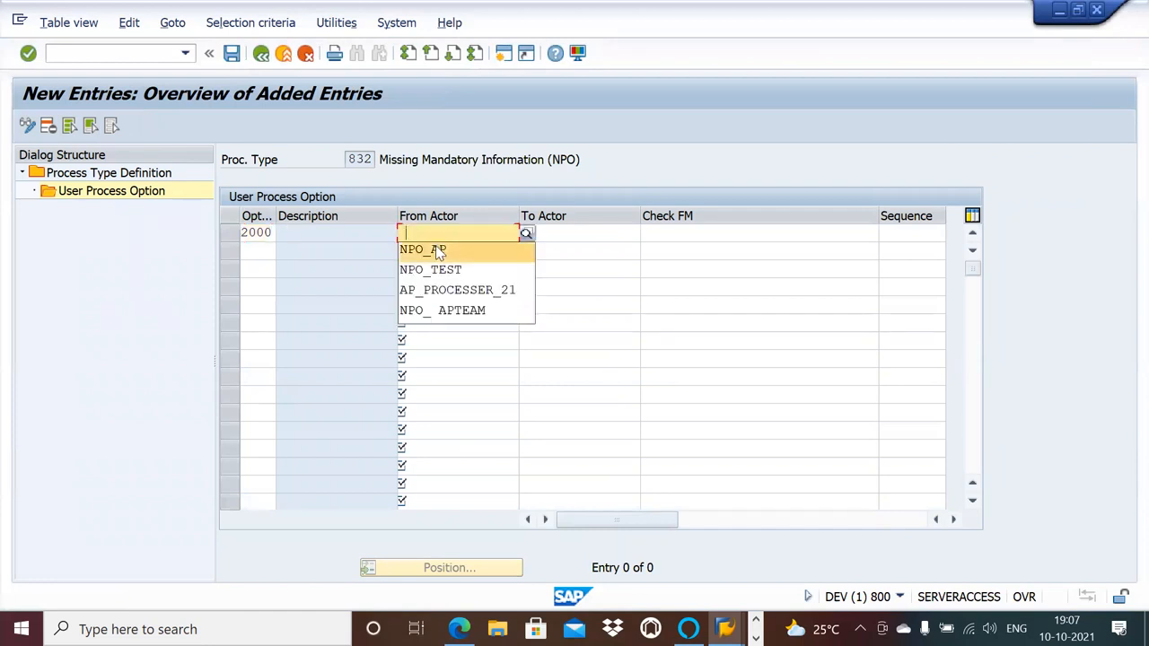
{"action": "left_click", "coordinate": [439, 250]}
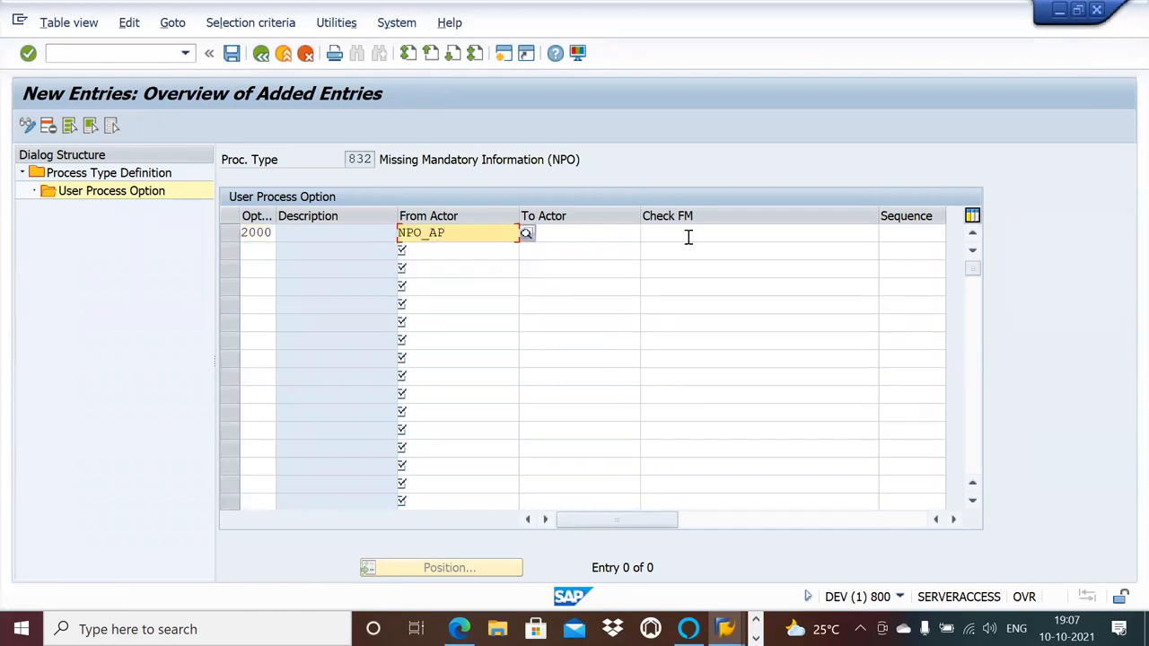
Add option 2012 with from actor NPO_AP and check function /OPT/VIM_BL_CHECK_FM_2012 to process type 832 and save.
{"action": "left_click", "coordinate": [268, 250]}
{"action": "left_click", "coordinate": [259, 269]}
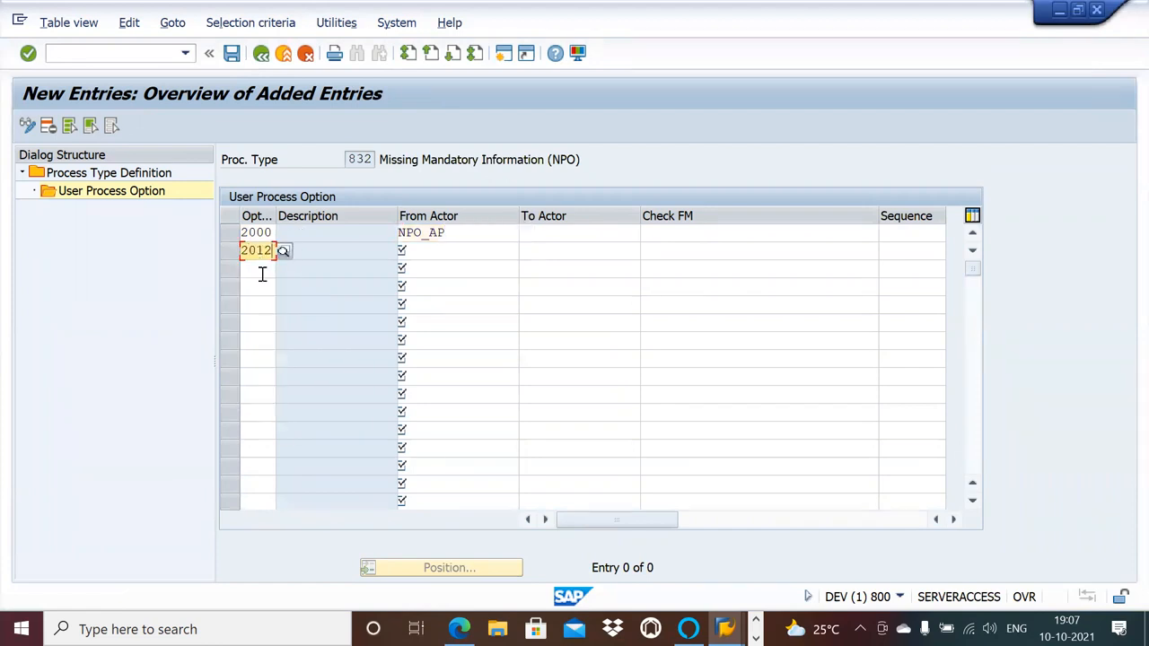
{"action": "left_click", "coordinate": [460, 250]}
{"action": "left_click", "coordinate": [456, 266]}
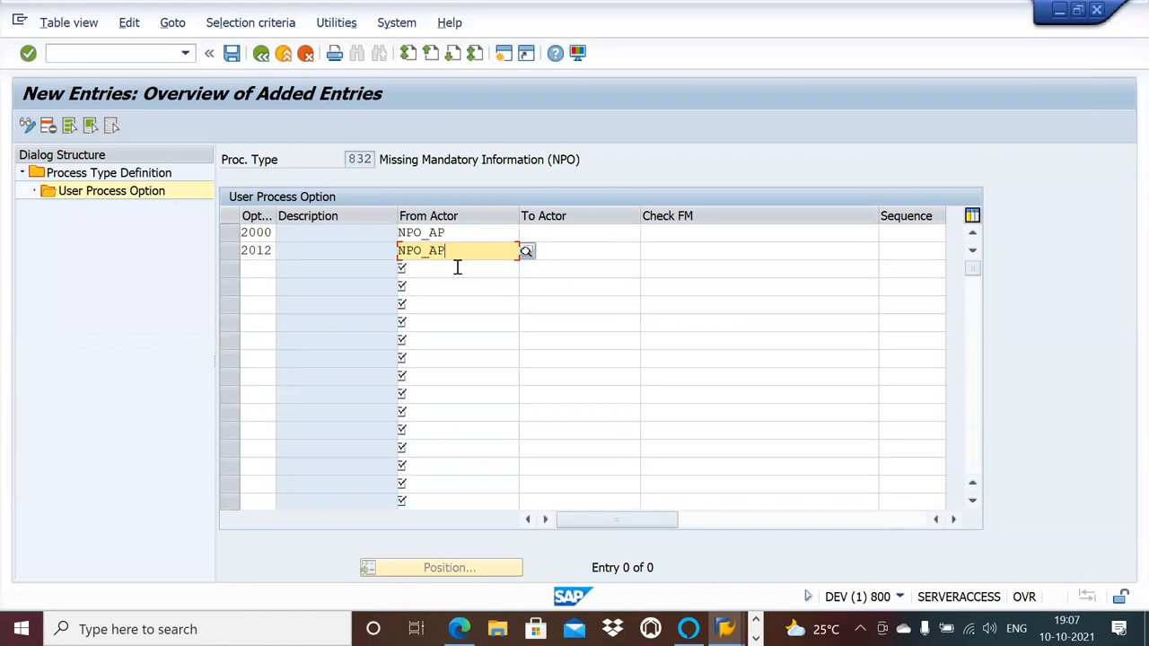
{"action": "left_click", "coordinate": [701, 249]}
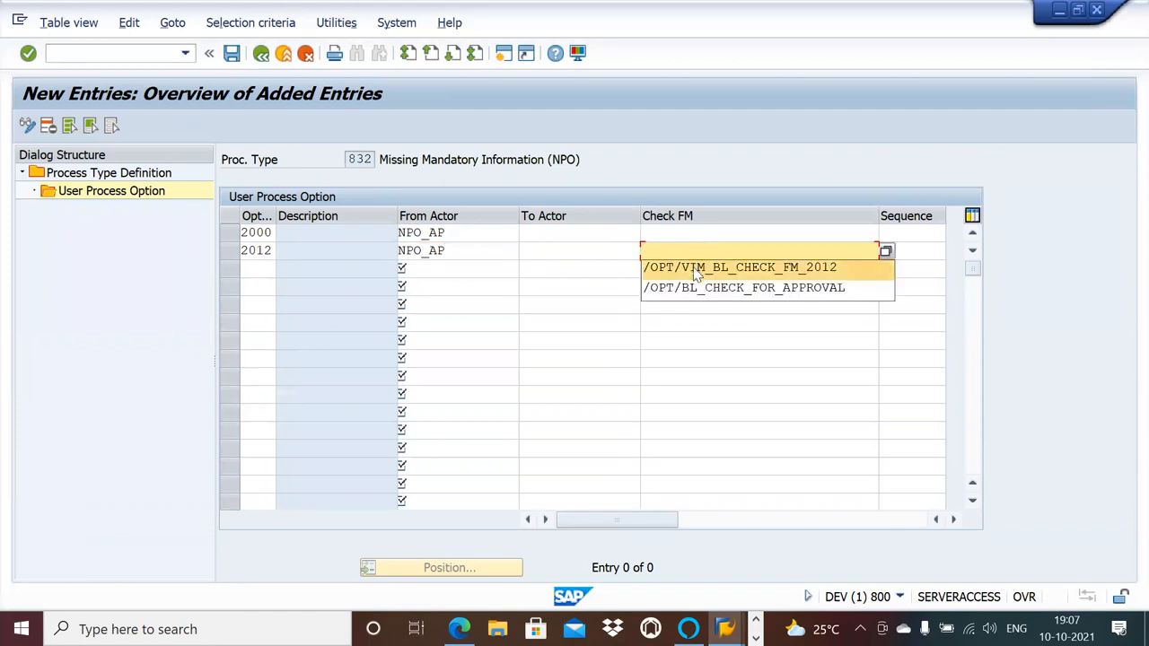
{"action": "left_click", "coordinate": [696, 268]}
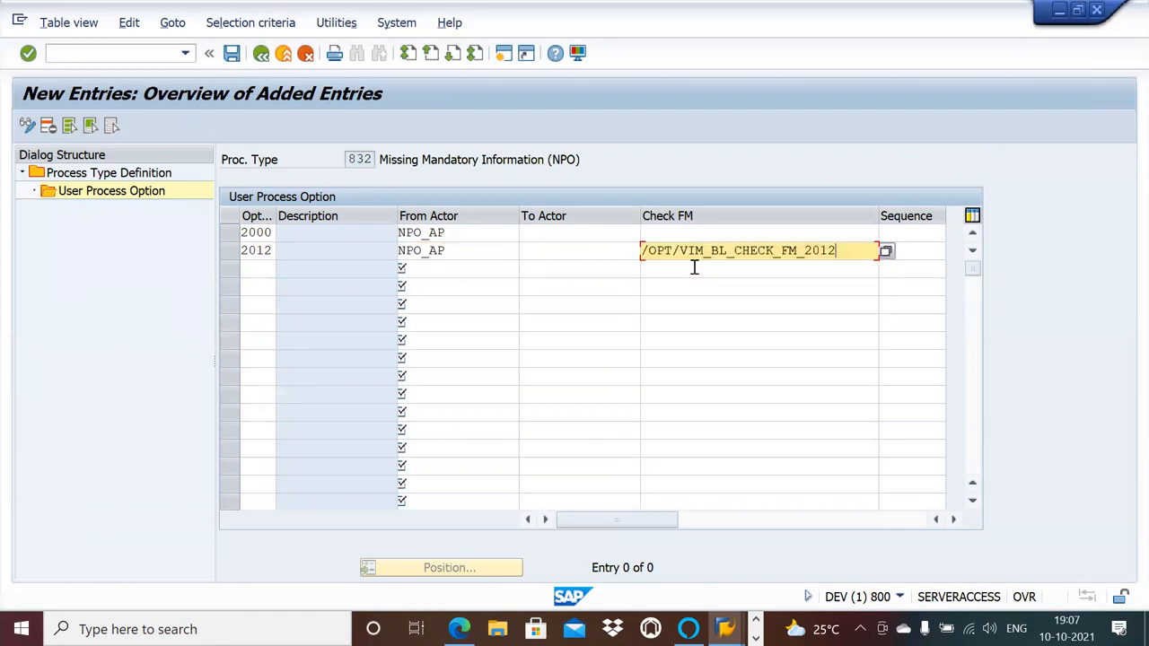
{"action": "left_click", "coordinate": [232, 54]}
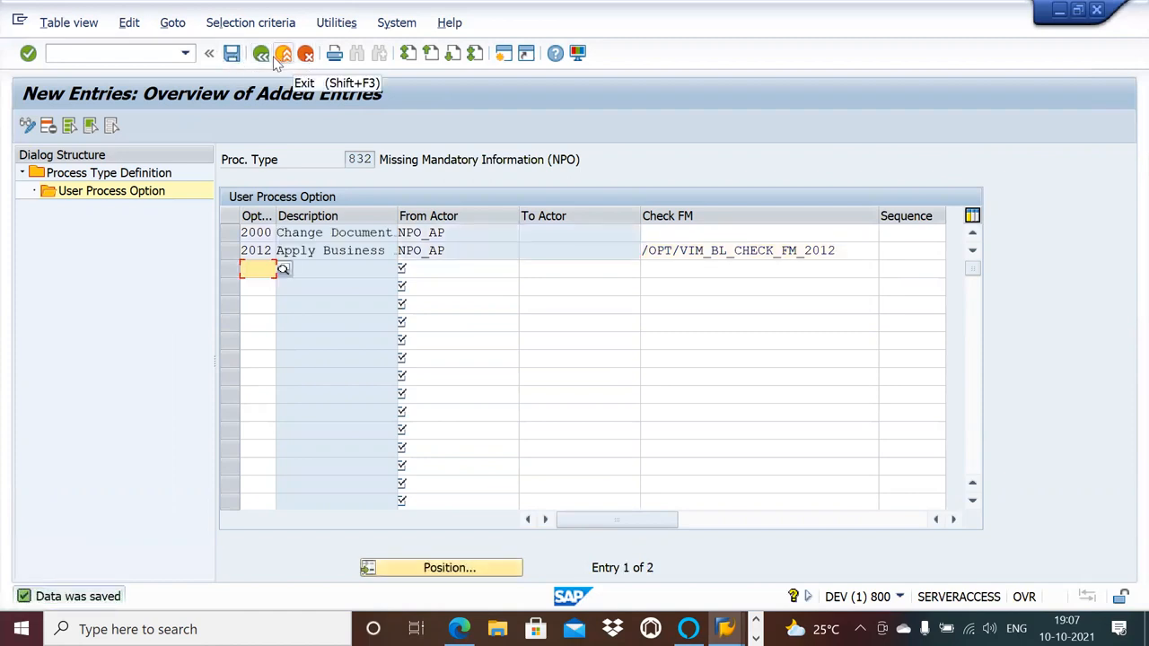
Return to the process type list and review the saved user process options of process type 832.
{"action": "left_click", "coordinate": [261, 54]}
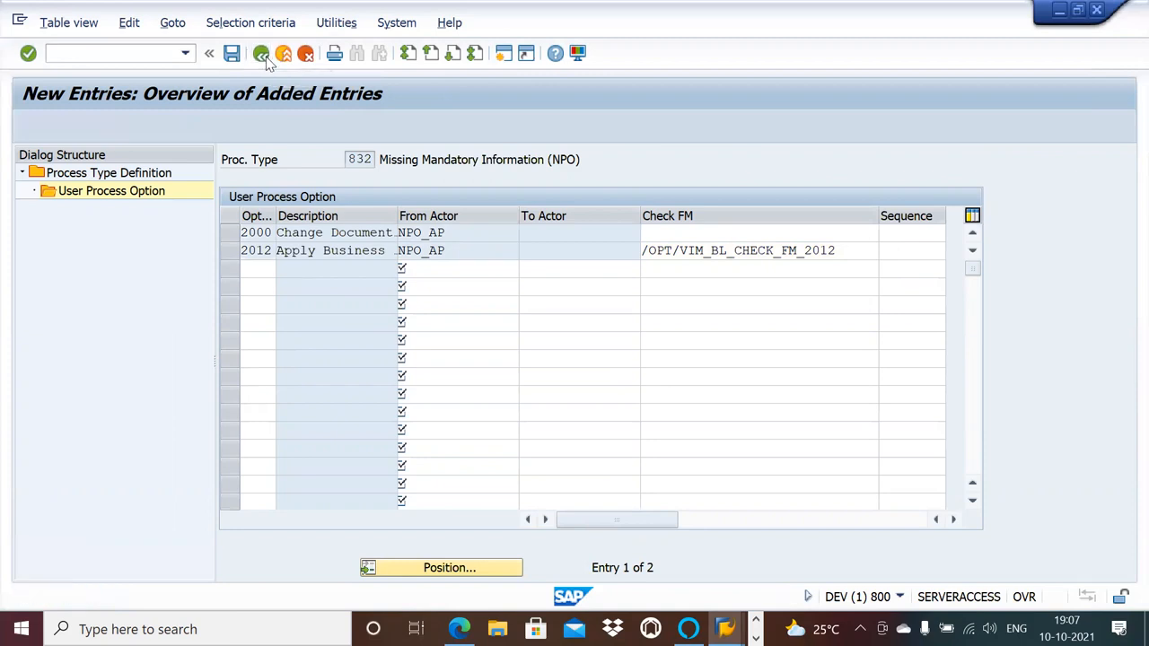
{"action": "left_click", "coordinate": [265, 57]}
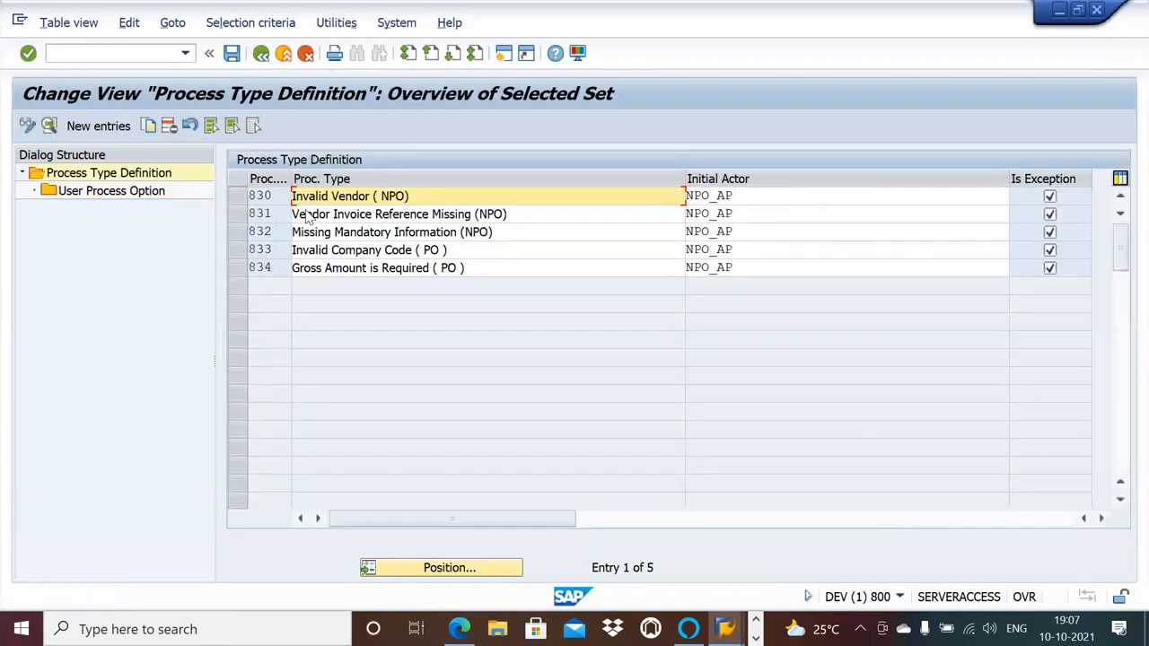
{"action": "left_click", "coordinate": [238, 231]}
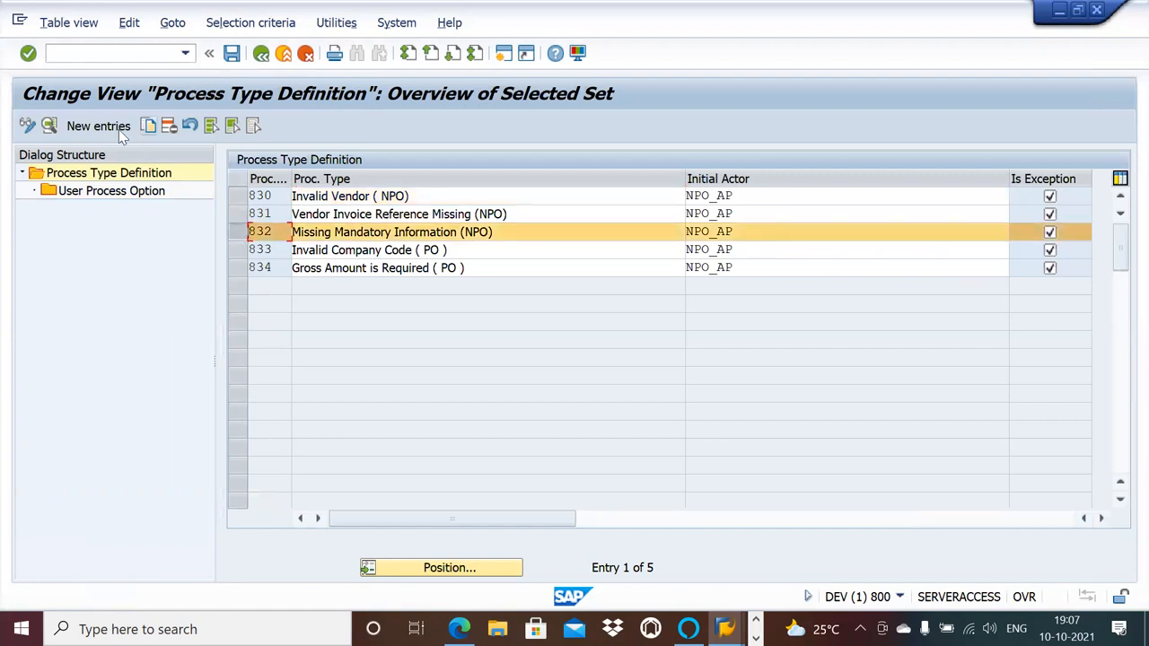
{"action": "double_click", "coordinate": [134, 191]}
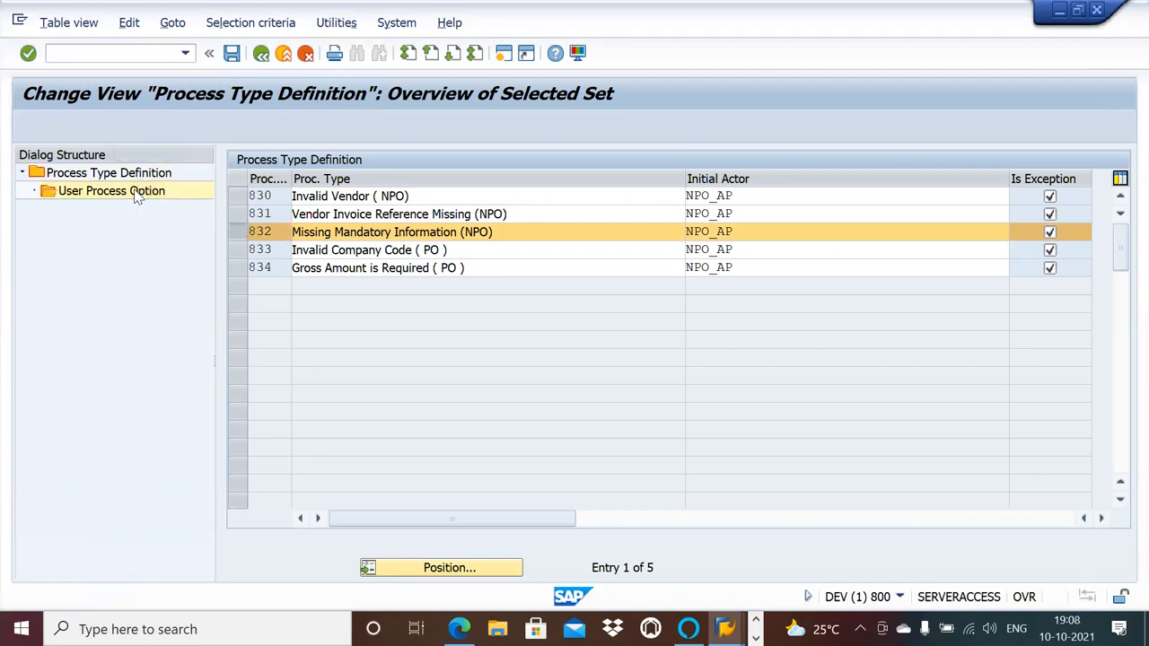
{"action": "left_click", "coordinate": [261, 54]}
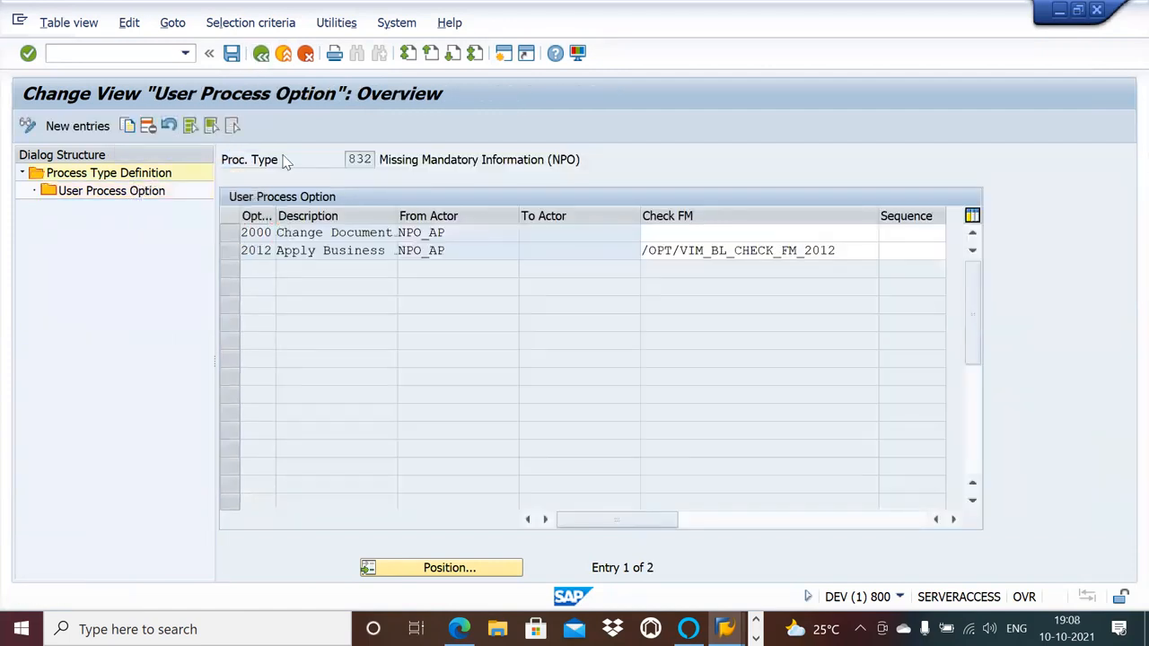
Open the user process options of process type 833, Invalid Company Code (PO).
{"action": "left_click", "coordinate": [241, 251]}
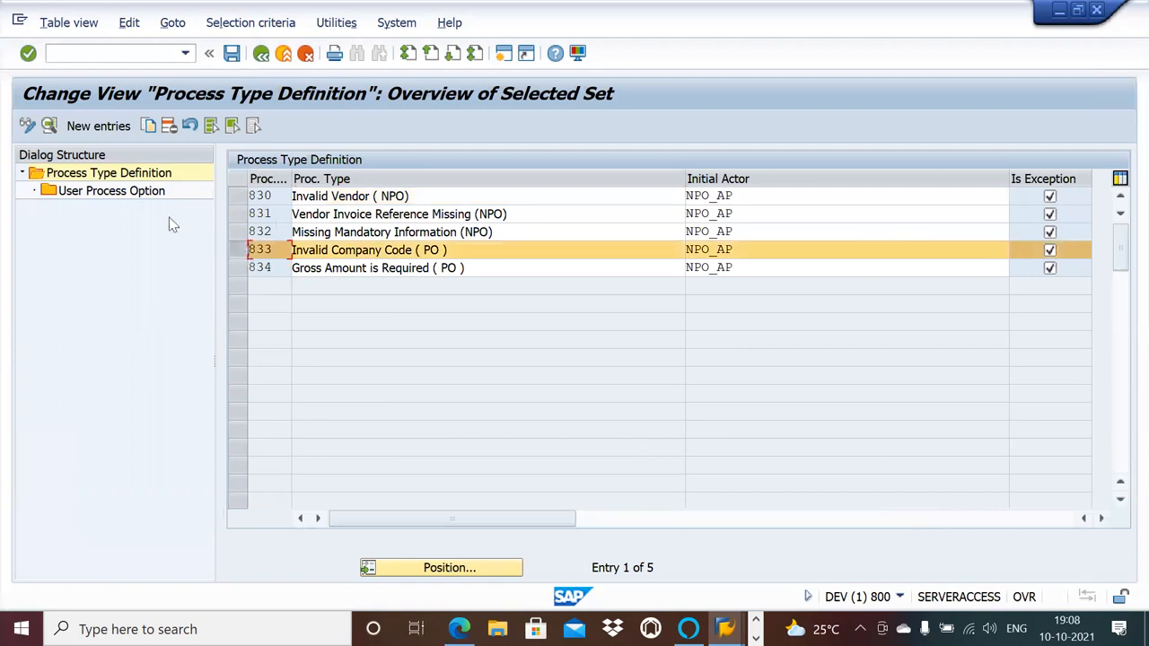
{"action": "left_click", "coordinate": [139, 198]}
{"action": "double_click", "coordinate": [139, 199]}
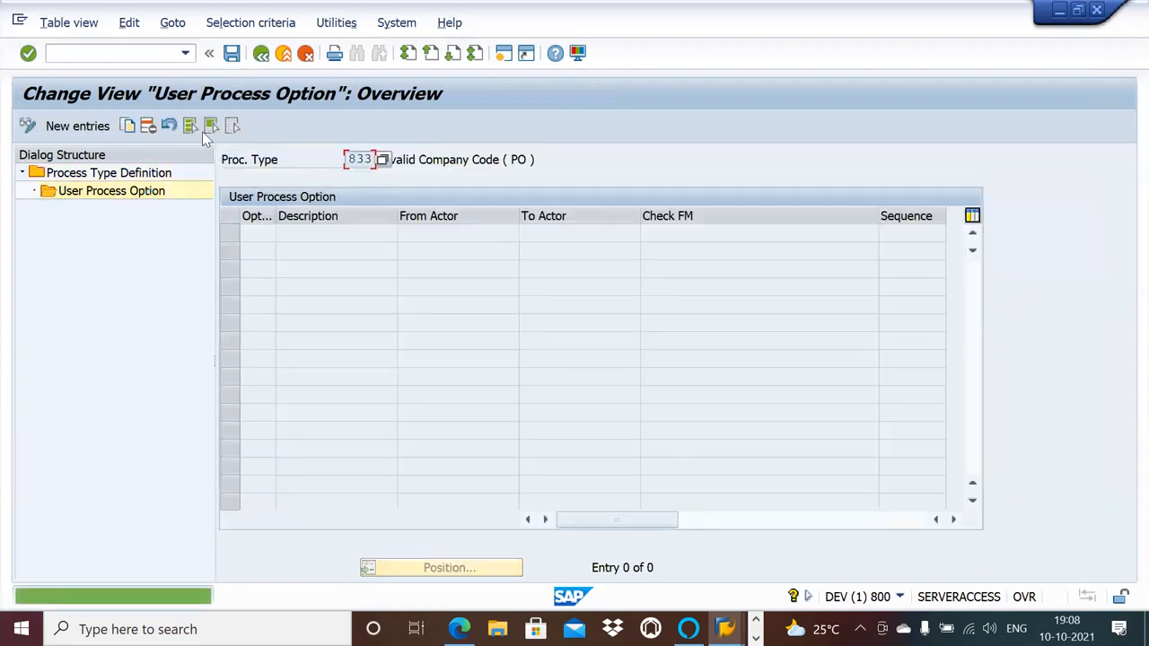
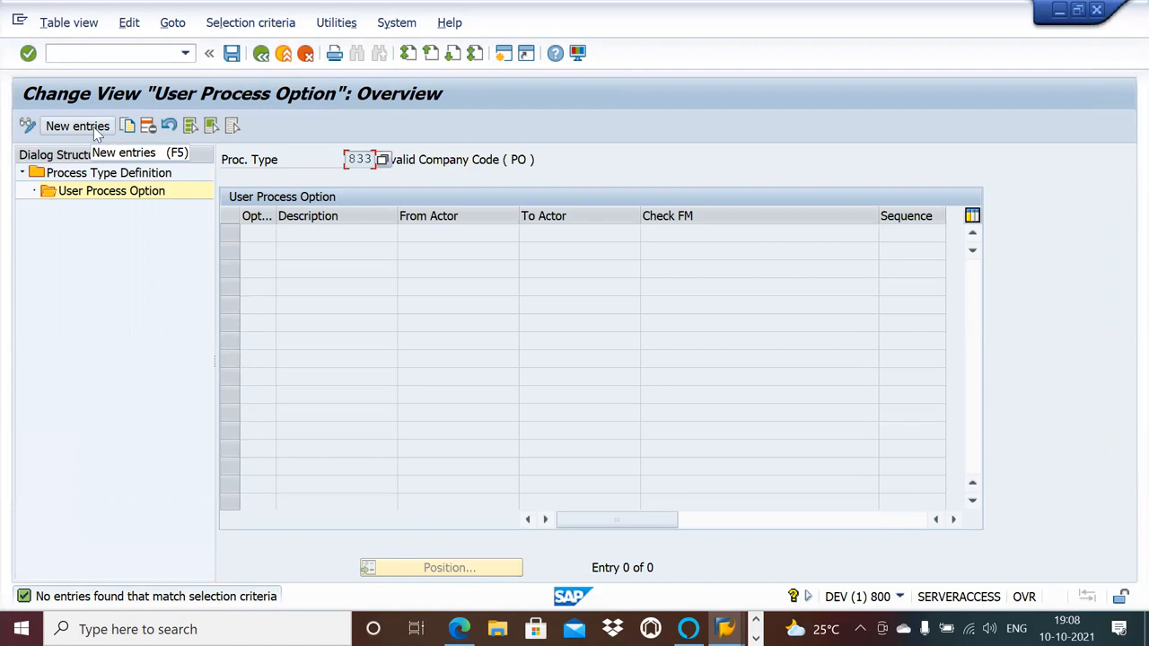
Add user process option 2000 with NPO_AP as from actor to process type 833.
{"action": "left_click", "coordinate": [97, 128]}
{"action": "left_click", "coordinate": [259, 233]}
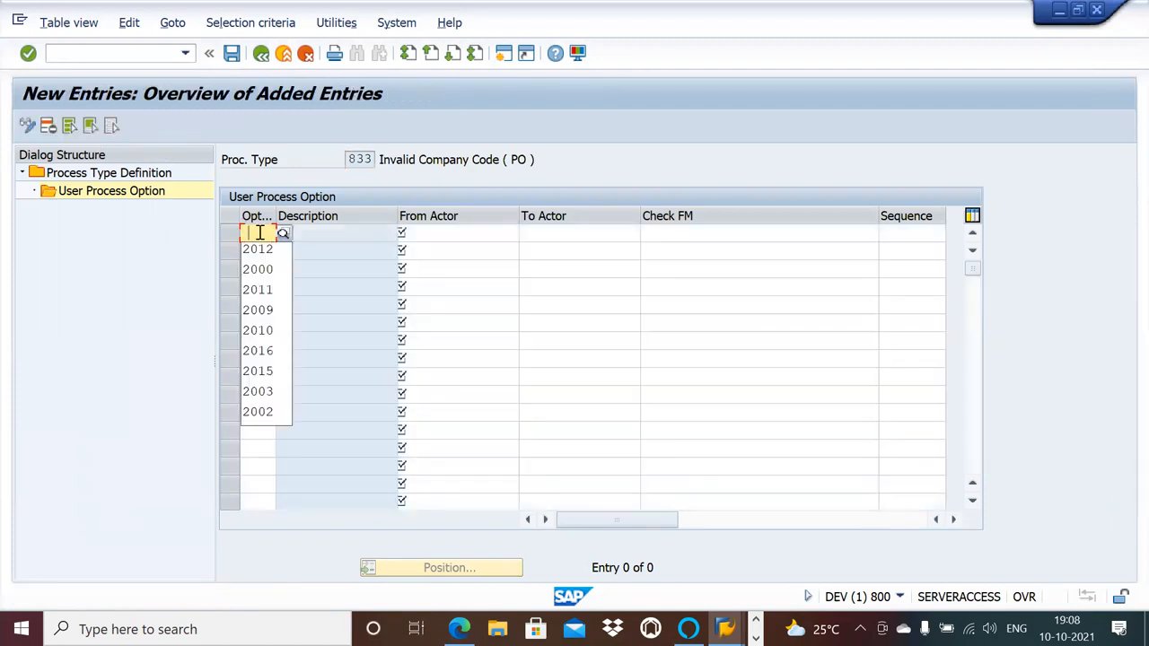
{"action": "left_click", "coordinate": [260, 266]}
{"action": "key", "text": "Tab"}
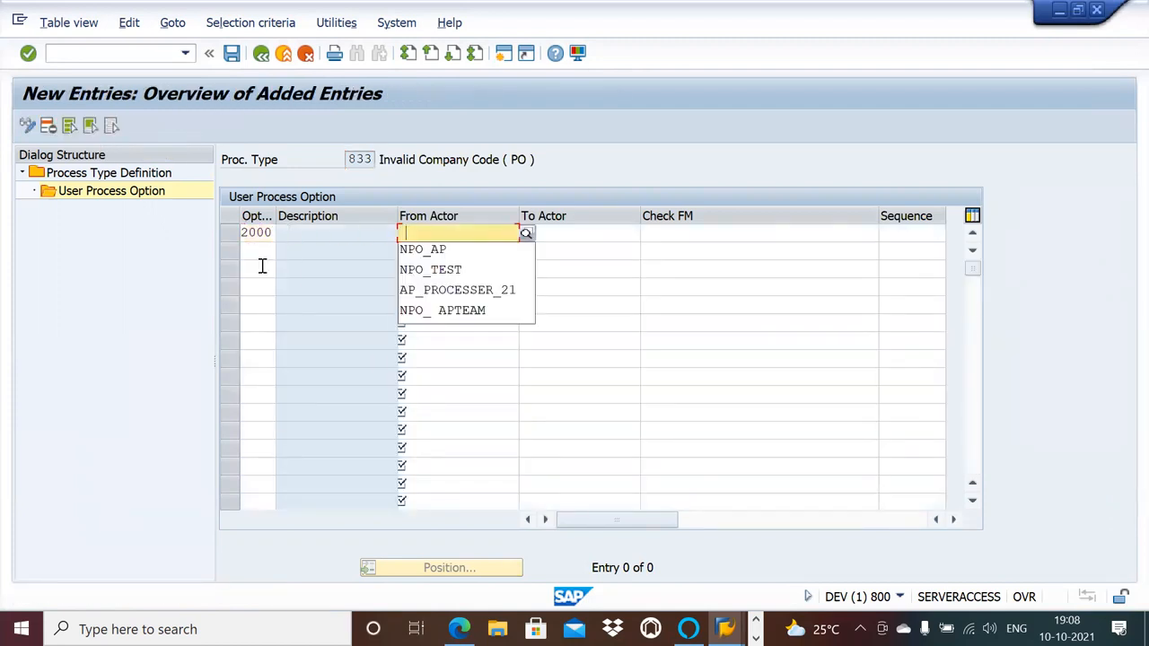
{"action": "left_click", "coordinate": [427, 253]}
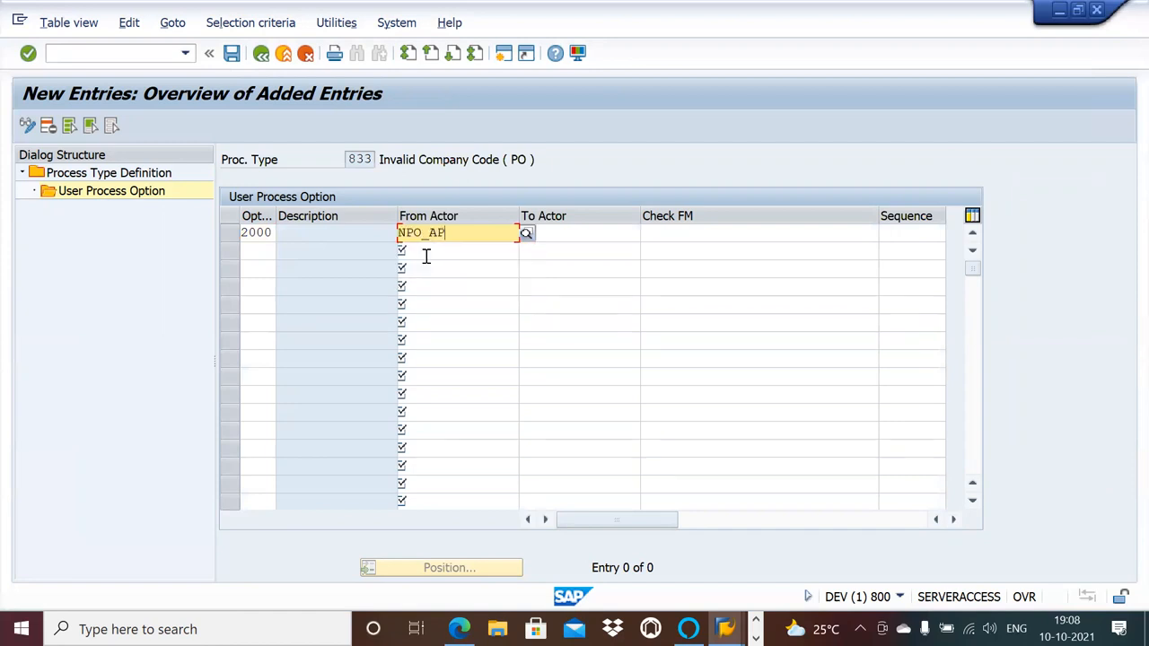
Add option 2012 with from actor NPO_AP and check function /OPT/VIM_BL_CHECK_FM_2012 to process type 833 and save.
{"action": "left_click", "coordinate": [262, 252]}
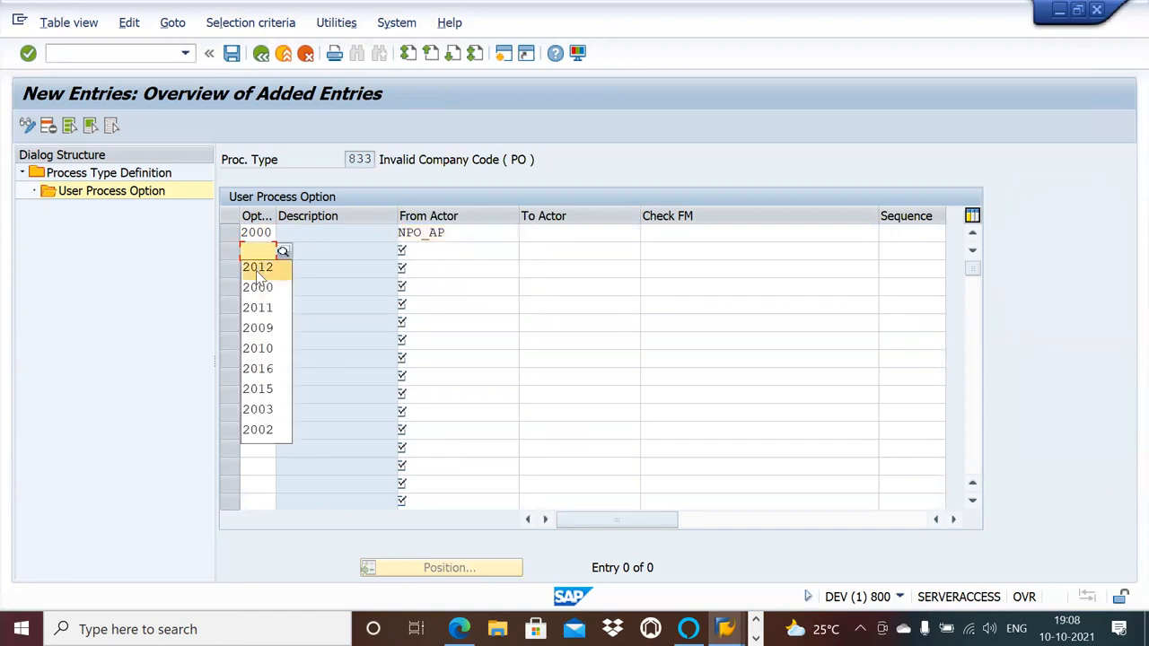
{"action": "left_click", "coordinate": [256, 267]}
{"action": "key", "text": "Tab"}
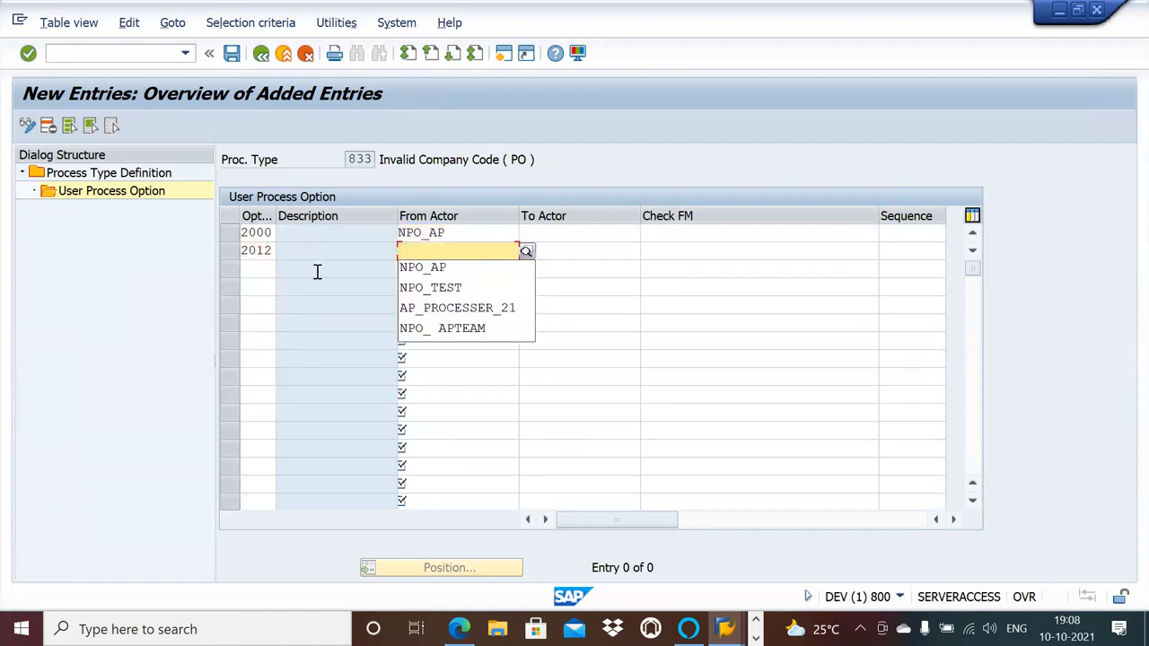
{"action": "left_click", "coordinate": [418, 268]}
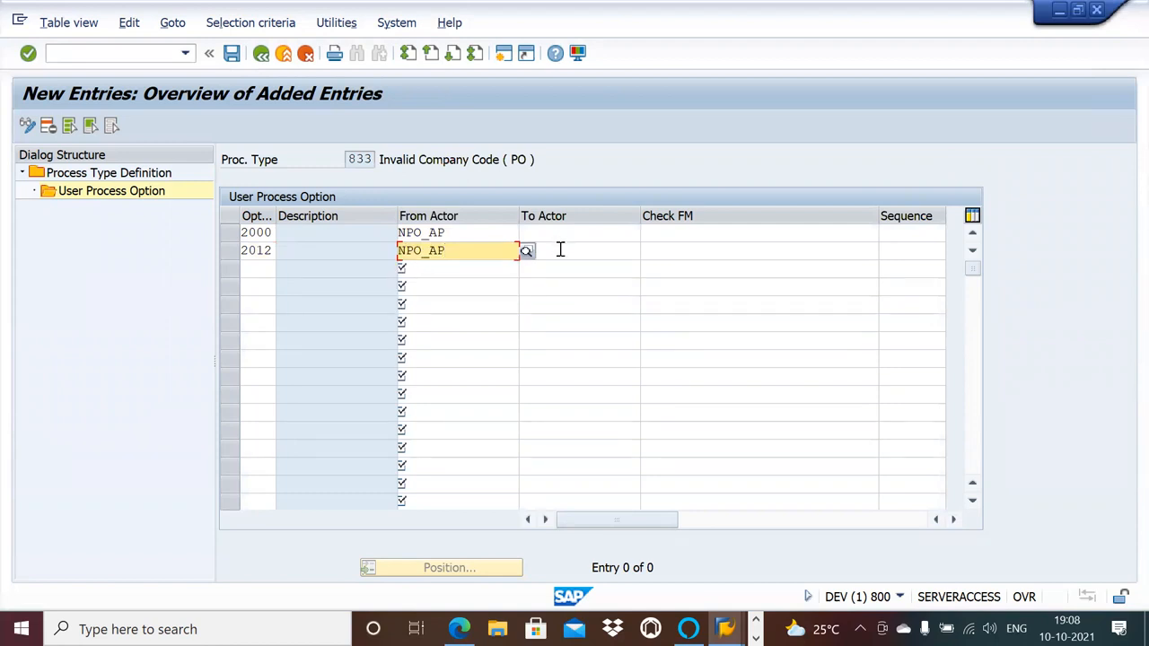
{"action": "left_click", "coordinate": [709, 252]}
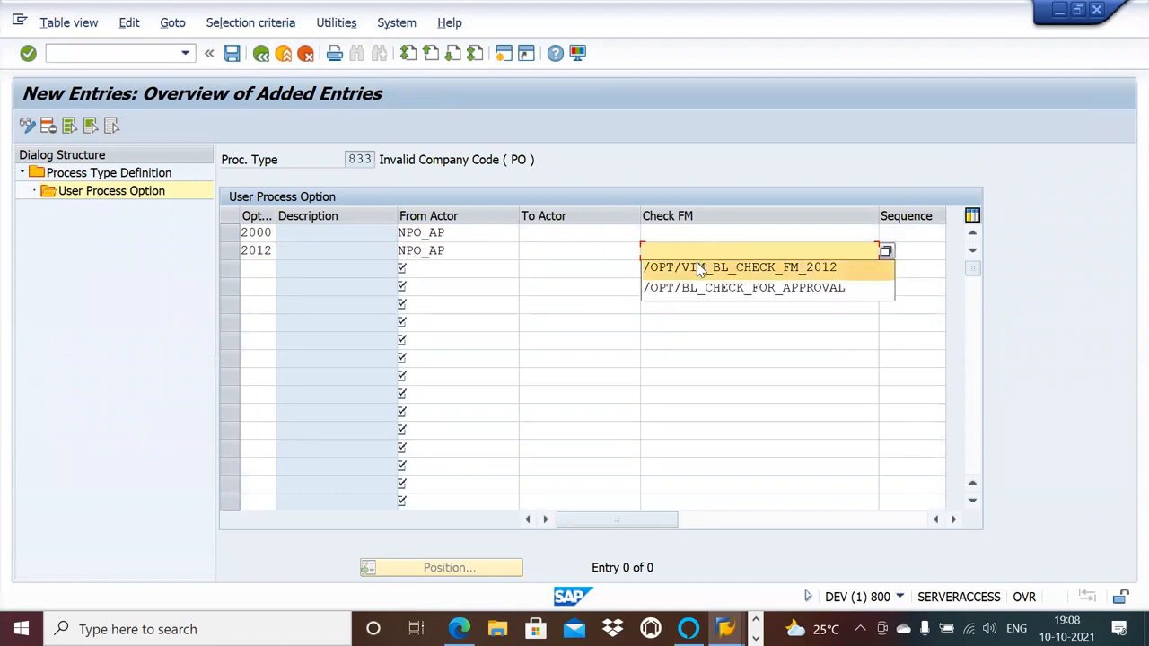
{"action": "left_click", "coordinate": [696, 266]}
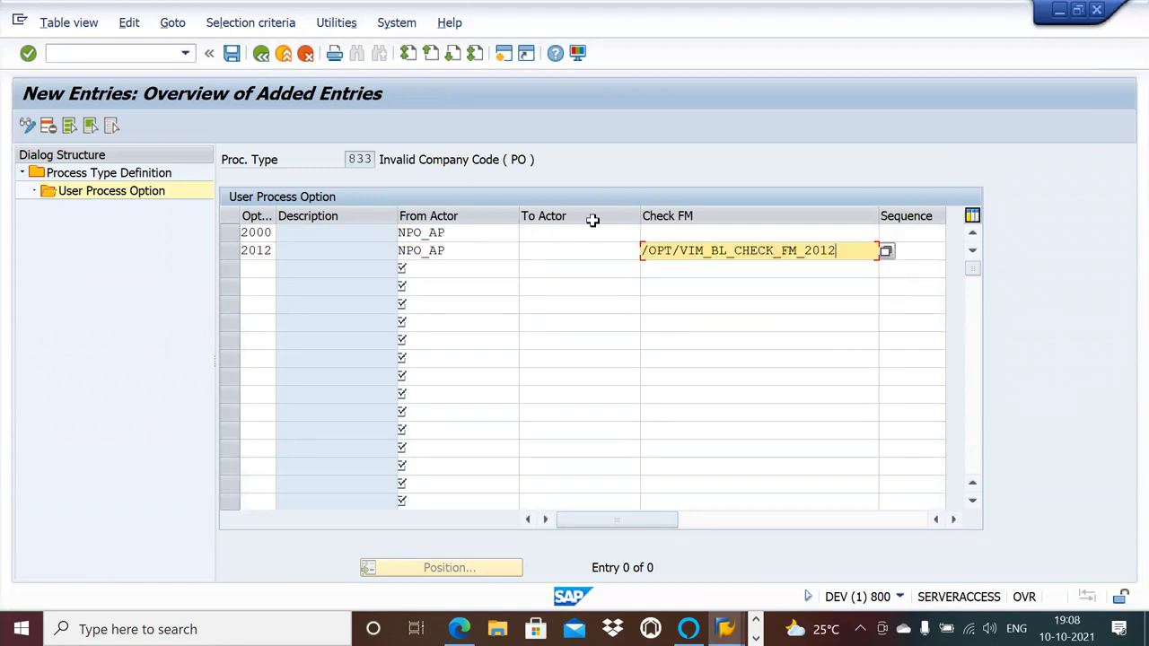
{"action": "left_click", "coordinate": [232, 55]}
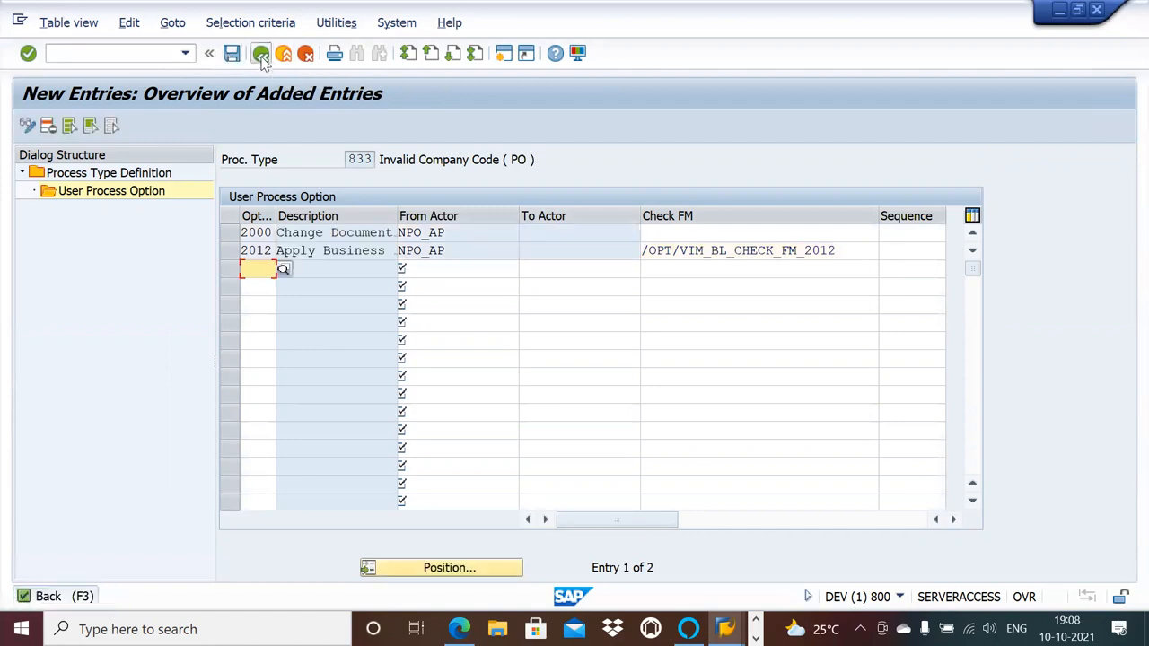
Return to the process type list and open the user process options of process type 834, Gross Amount is Required (PO).
{"action": "left_click", "coordinate": [260, 54]}
{"action": "left_click", "coordinate": [261, 54]}
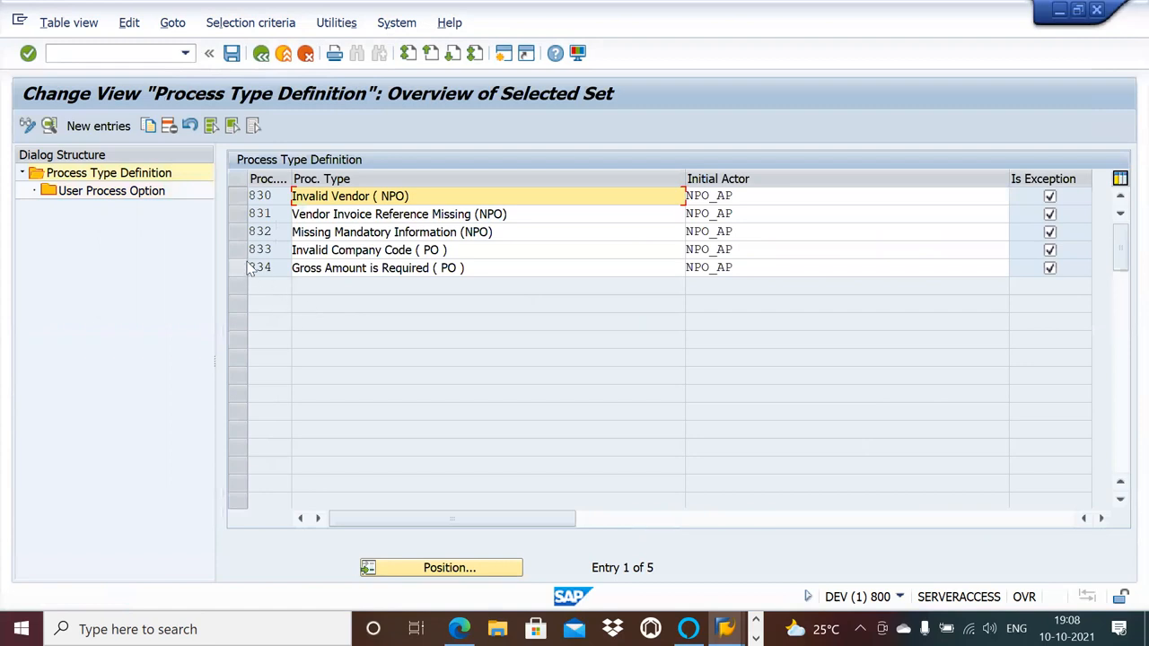
{"action": "left_click", "coordinate": [239, 267]}
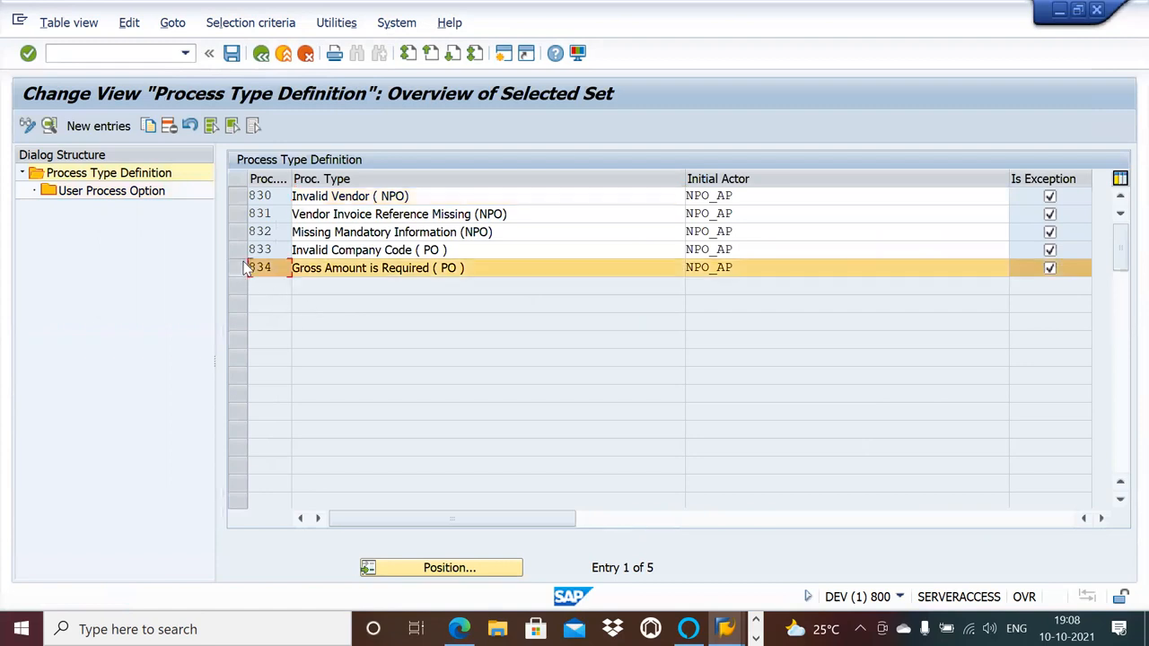
{"action": "double_click", "coordinate": [140, 197]}
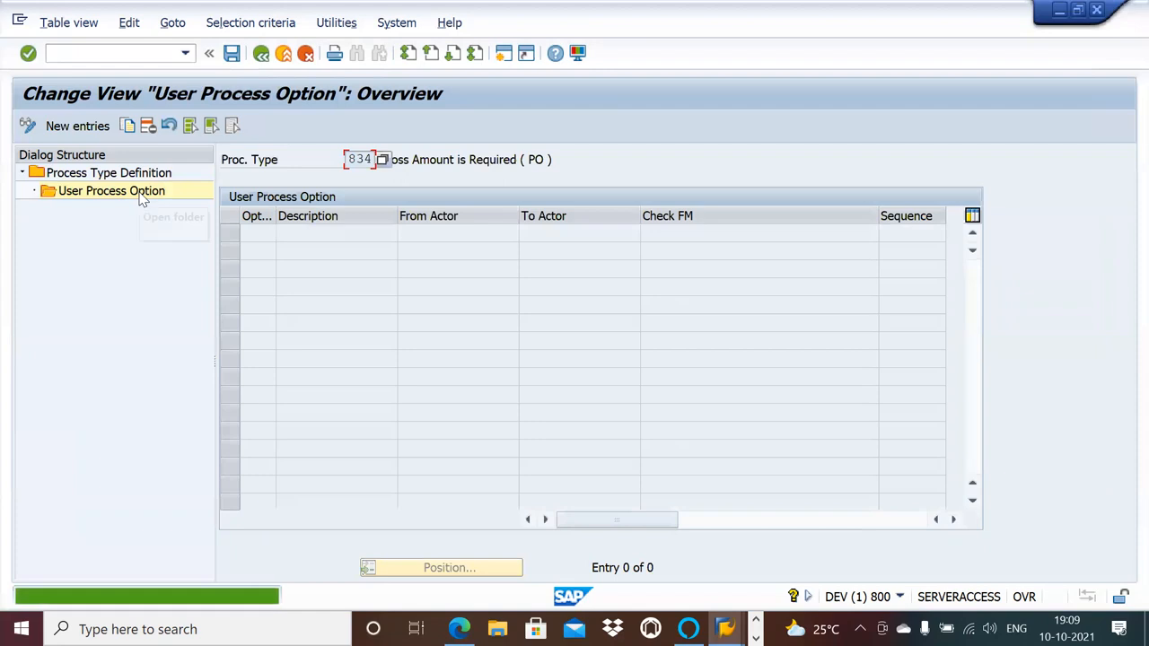
Add user process option 2000, Change Doc Type, with NPO_AP as from actor to process type 834.
{"action": "left_click", "coordinate": [95, 127]}
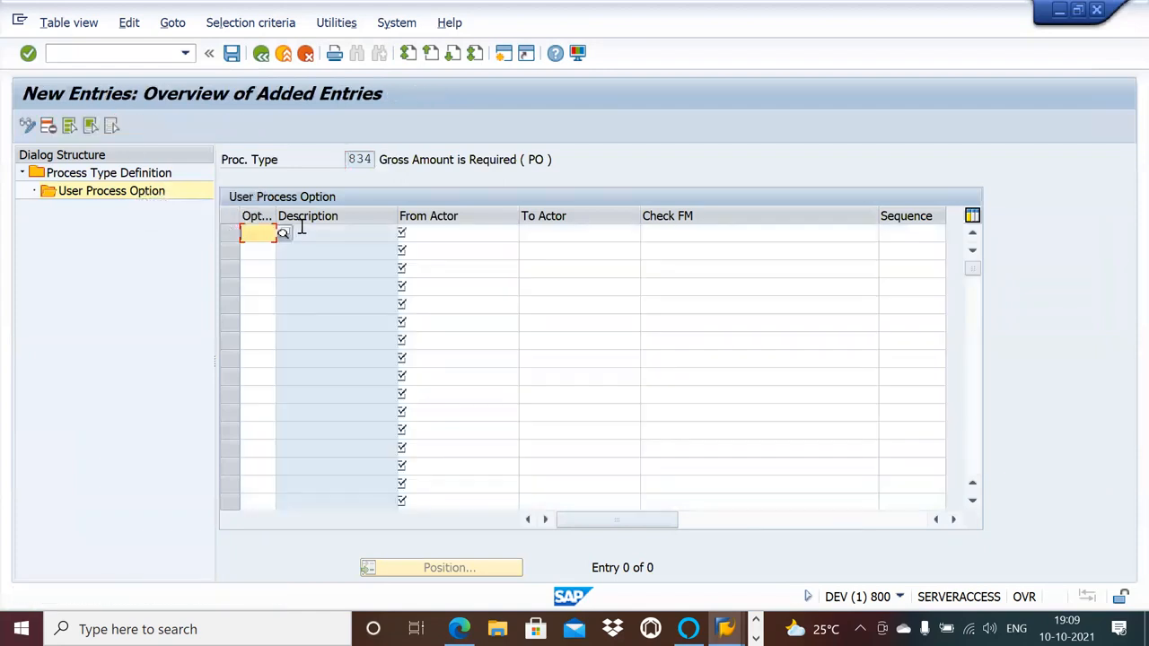
{"action": "left_click", "coordinate": [282, 234]}
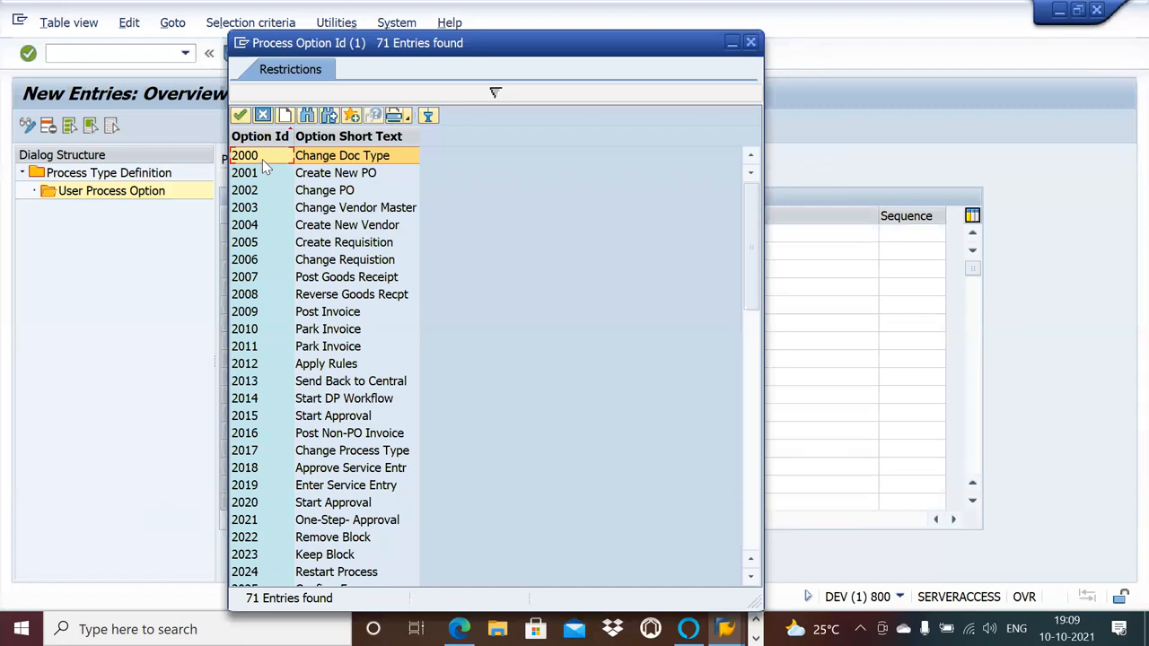
{"action": "double_click", "coordinate": [262, 159]}
{"action": "left_click", "coordinate": [458, 241]}
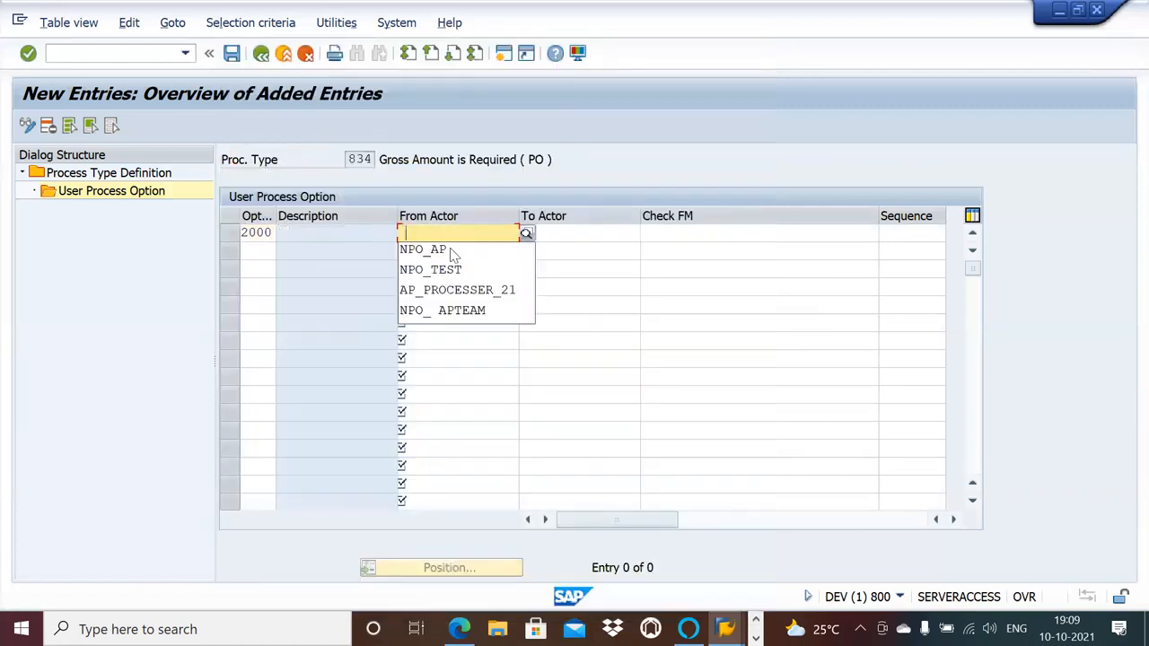
{"action": "left_click", "coordinate": [445, 251]}
Add option 2012 with from actor NPO_AP and check function /OPT/VIM_BL_CHECK_FM_2012 to process type 834 and save.
{"action": "left_click", "coordinate": [263, 253]}
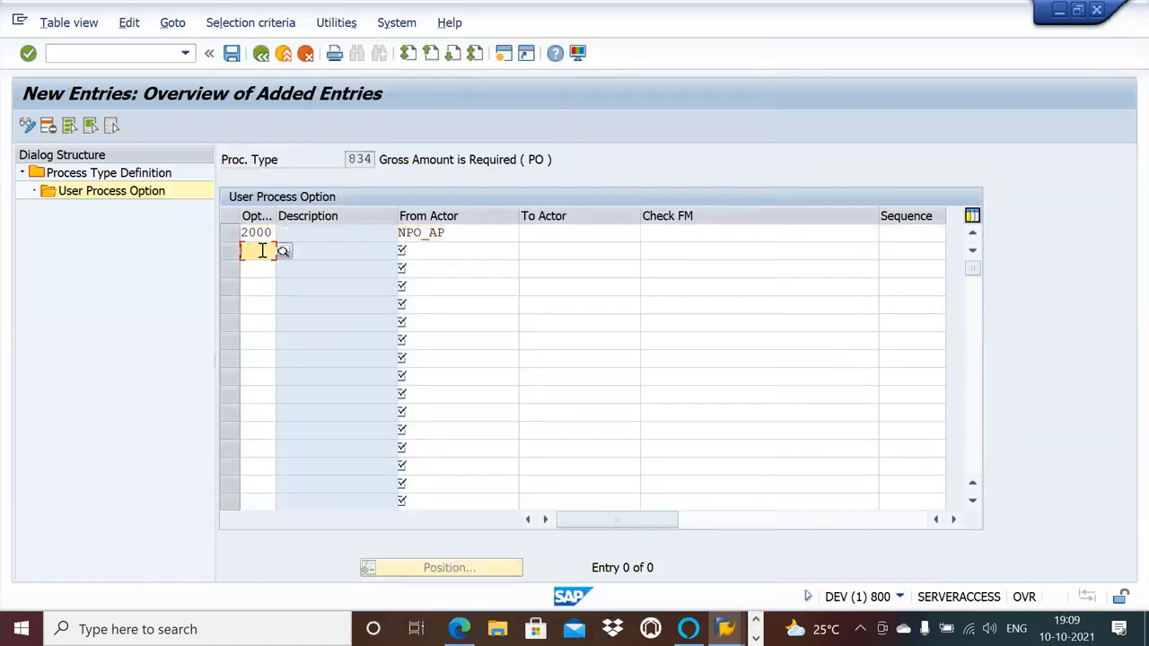
{"action": "left_click", "coordinate": [262, 268]}
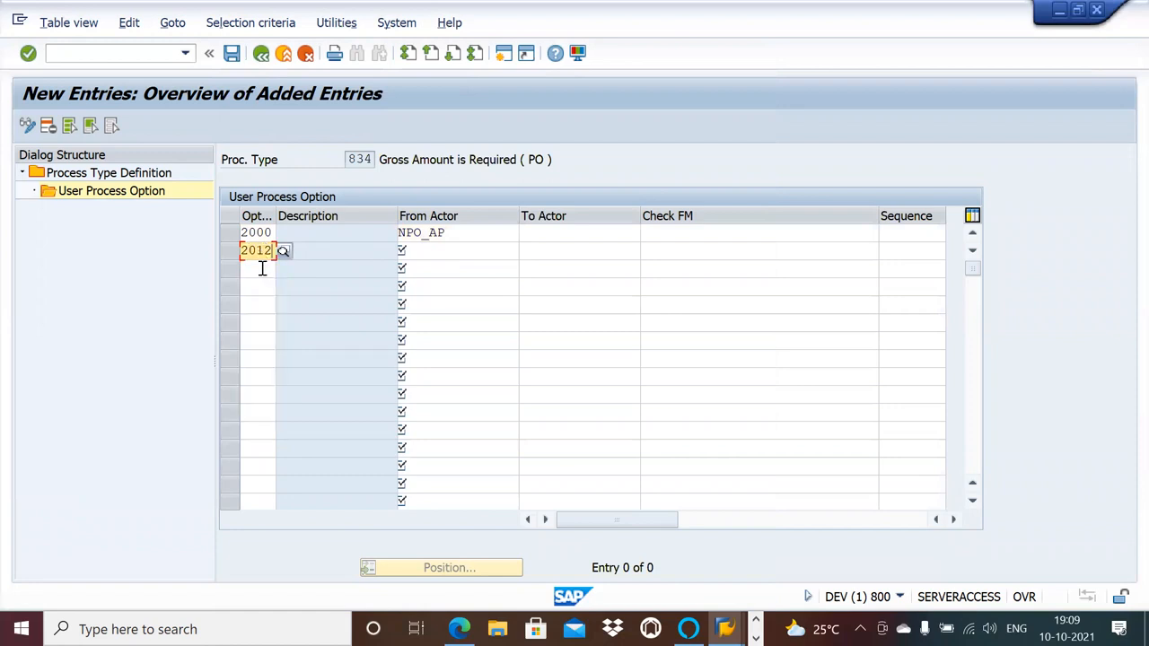
{"action": "left_click", "coordinate": [475, 250]}
{"action": "left_click", "coordinate": [463, 266]}
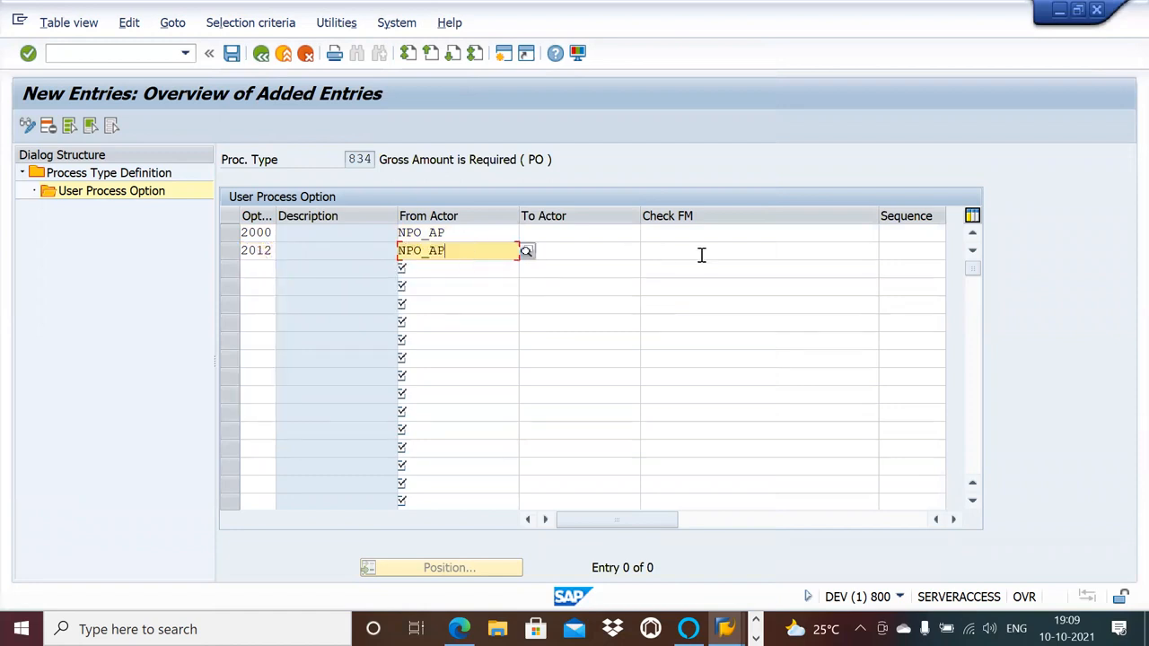
{"action": "left_click", "coordinate": [700, 252]}
{"action": "left_click", "coordinate": [700, 269]}
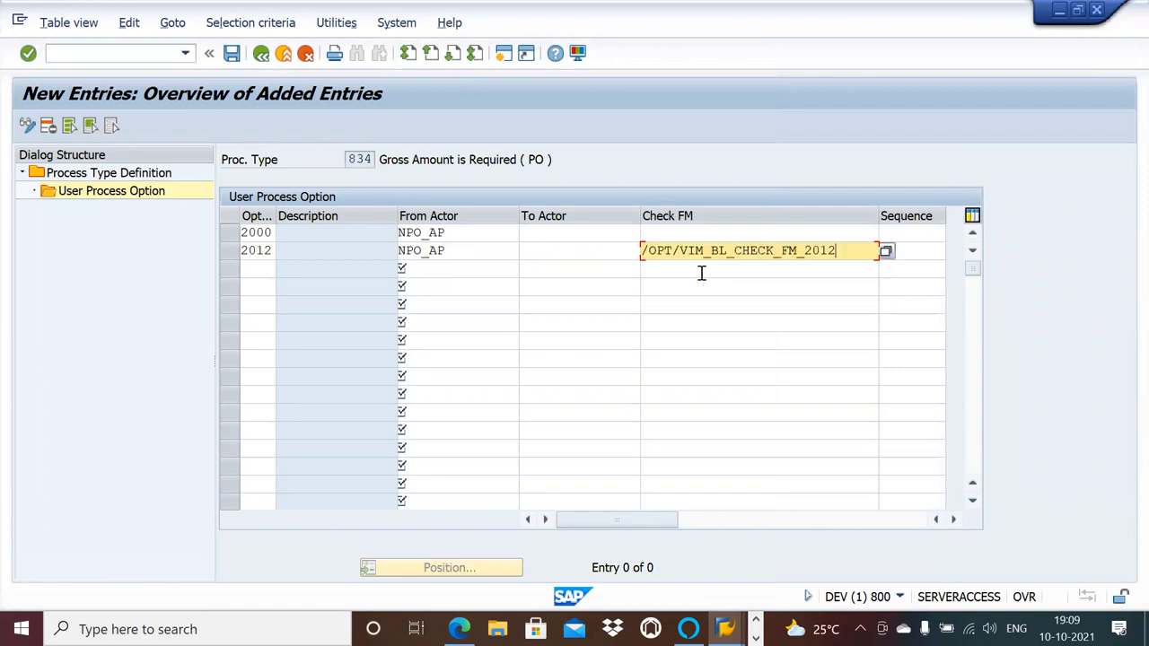
{"action": "left_click", "coordinate": [232, 56]}
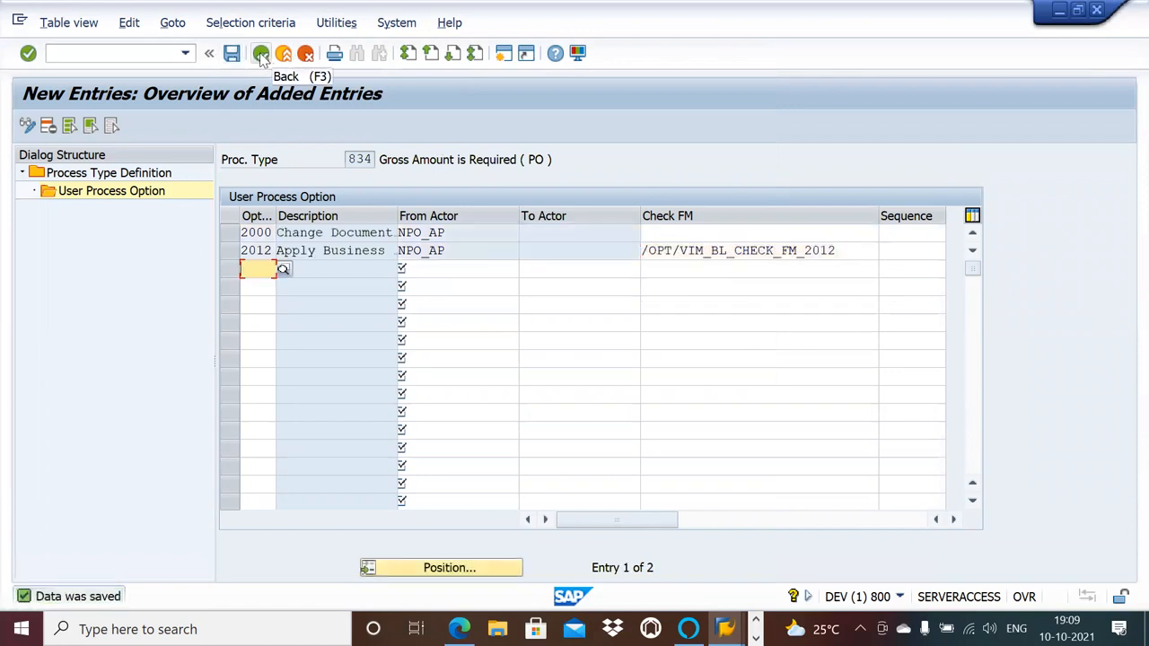
Leave the process type maintenance and open the document type definitions under Document Type Configuration.
{"action": "left_click", "coordinate": [260, 56]}
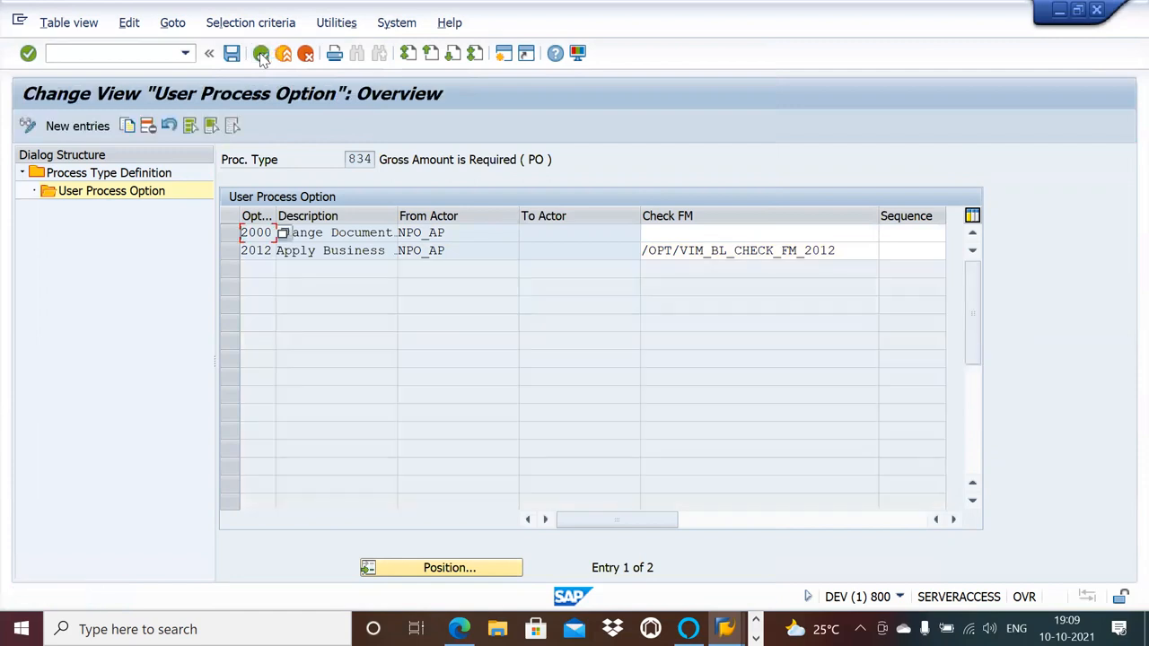
{"action": "left_click", "coordinate": [260, 56]}
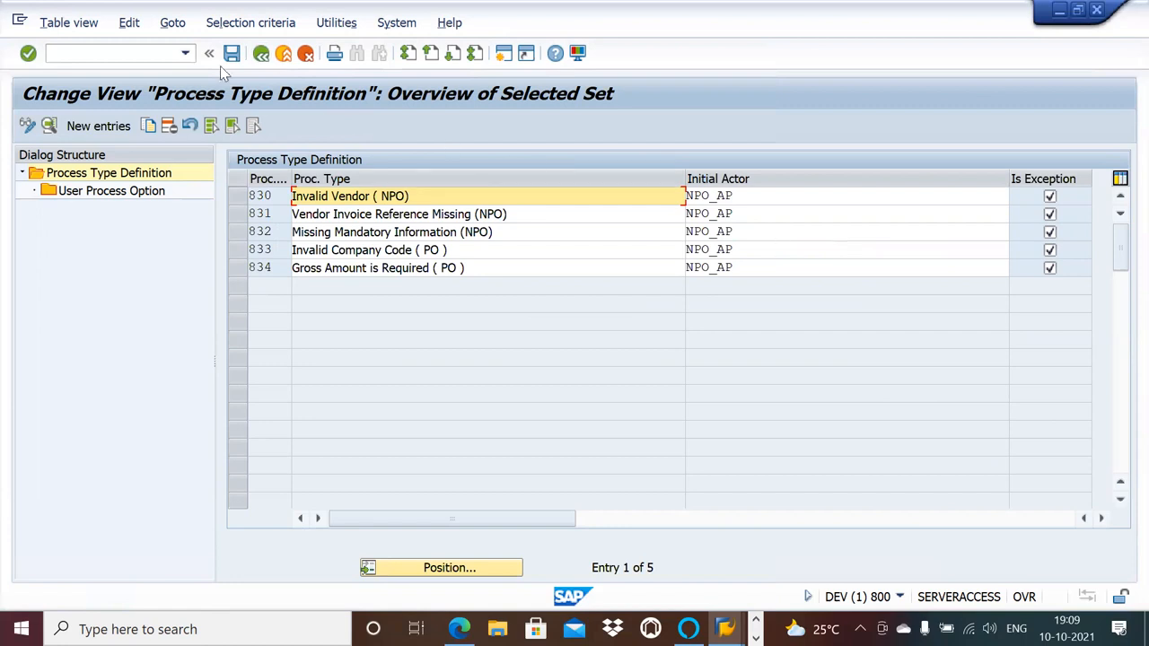
{"action": "left_click", "coordinate": [260, 56]}
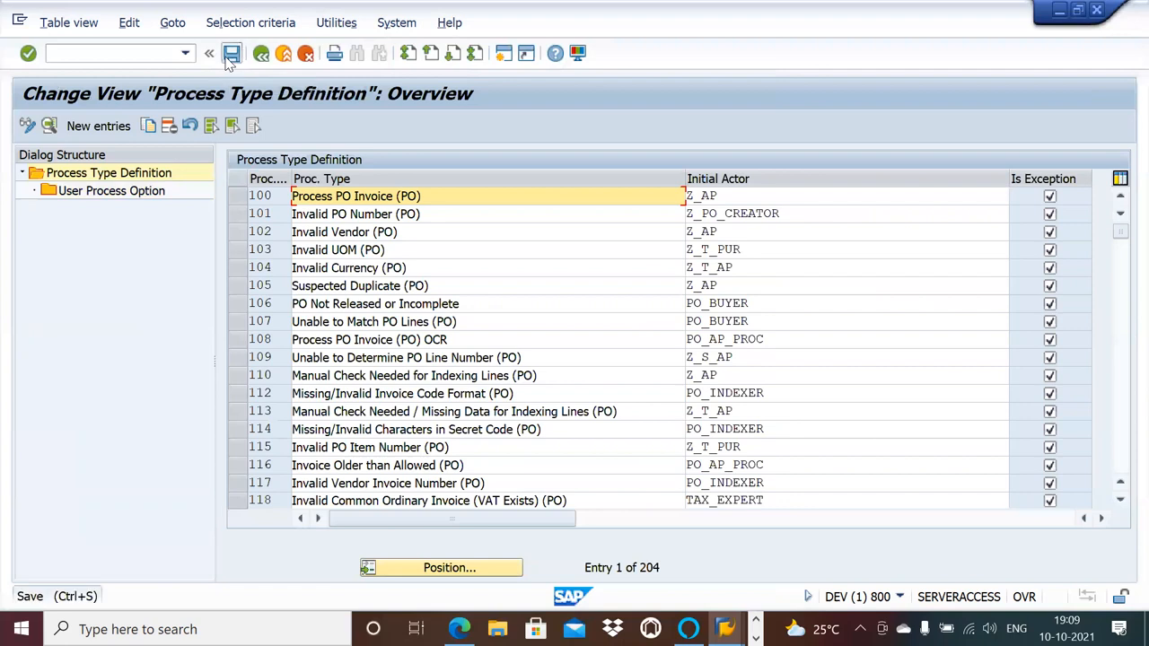
{"action": "left_click", "coordinate": [260, 56]}
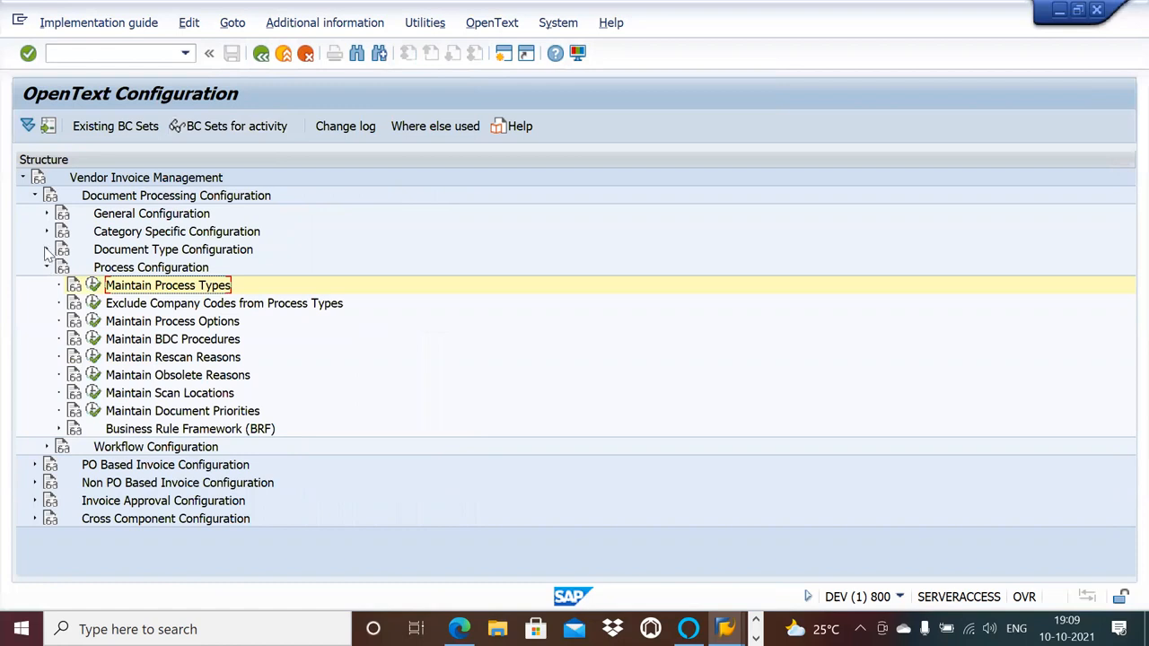
{"action": "left_click", "coordinate": [47, 250]}
{"action": "left_click", "coordinate": [93, 266]}
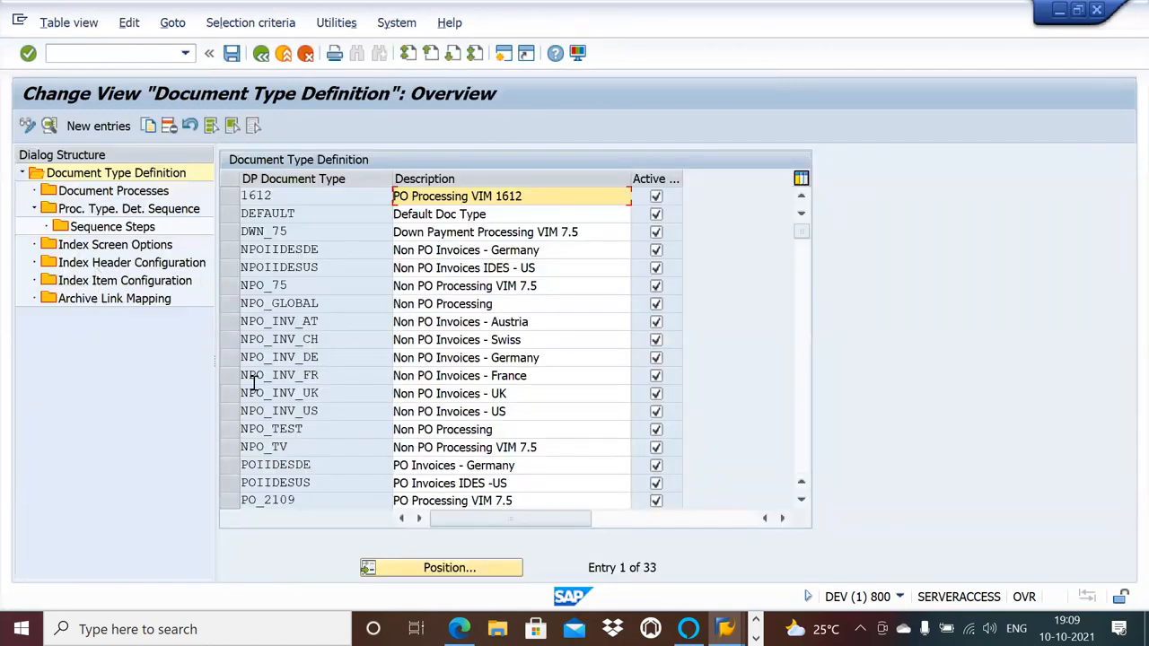
Copy document type NPO_GLOBAL with all its dependent entries to a new document type NPO_AP.
{"action": "left_click", "coordinate": [231, 285]}
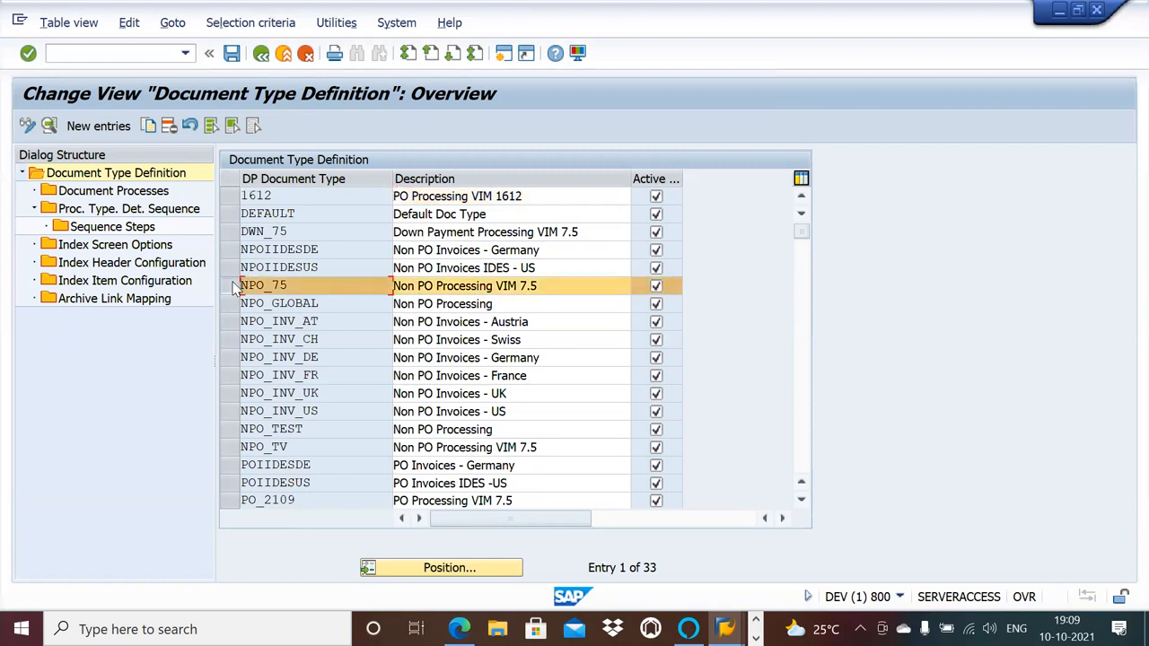
{"action": "left_click", "coordinate": [231, 285]}
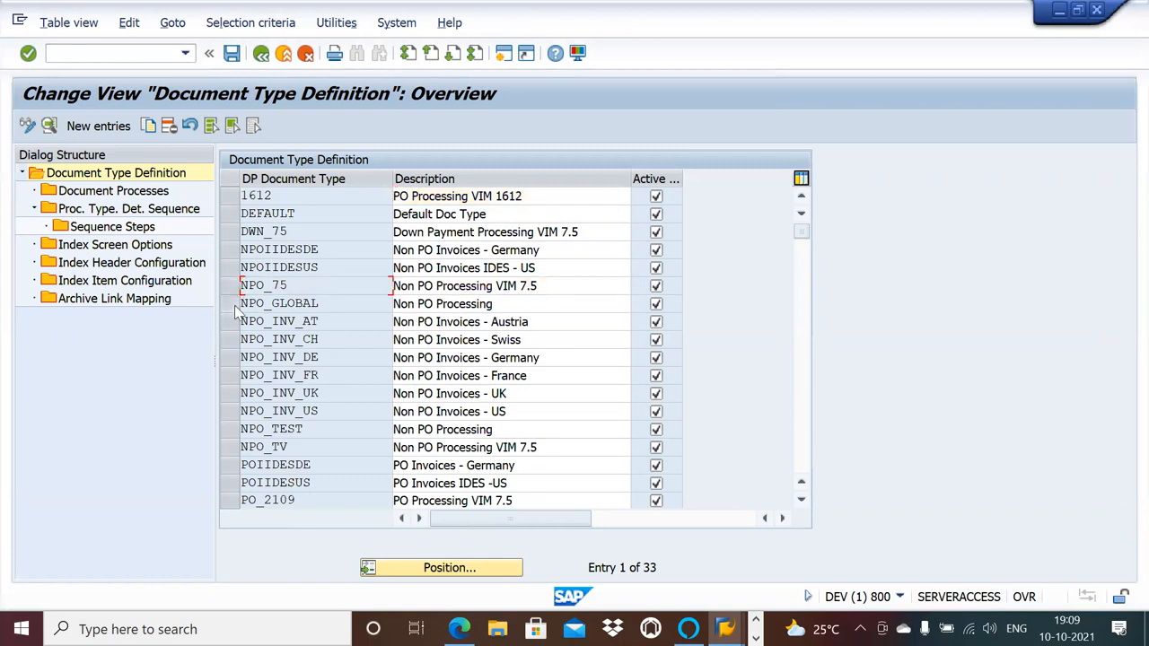
{"action": "left_click", "coordinate": [235, 309]}
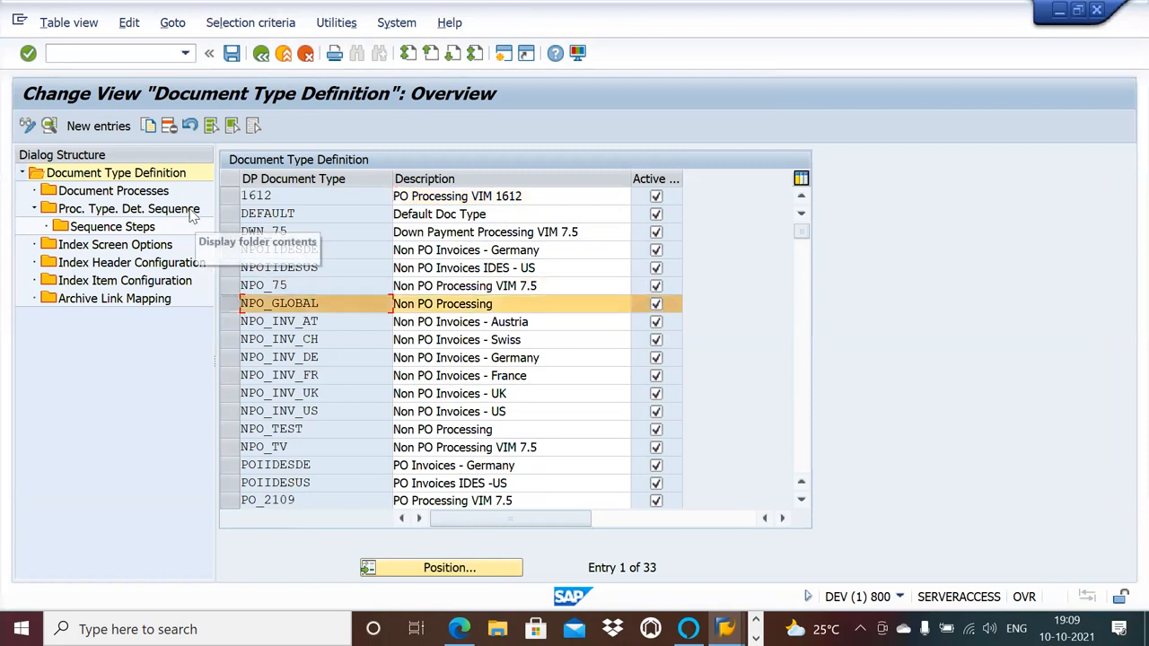
{"action": "left_click", "coordinate": [147, 126]}
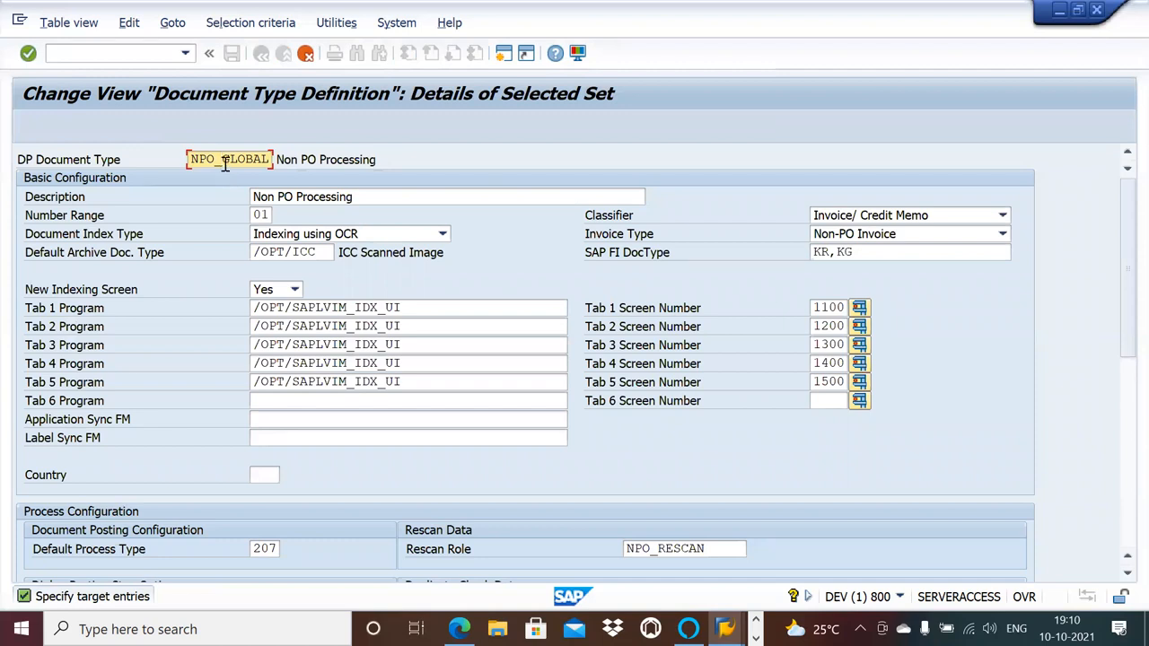
{"action": "key", "text": "BackSpace"}
{"action": "key", "text": "BackSpace"}
{"action": "key", "text": "BackSpace"}
{"action": "key", "text": "BackSpace"}
{"action": "key", "text": "BackSpace"}
{"action": "key", "text": "BackSpace"}
{"action": "type", "text": "EP"}
{"action": "key", "text": "Return"}
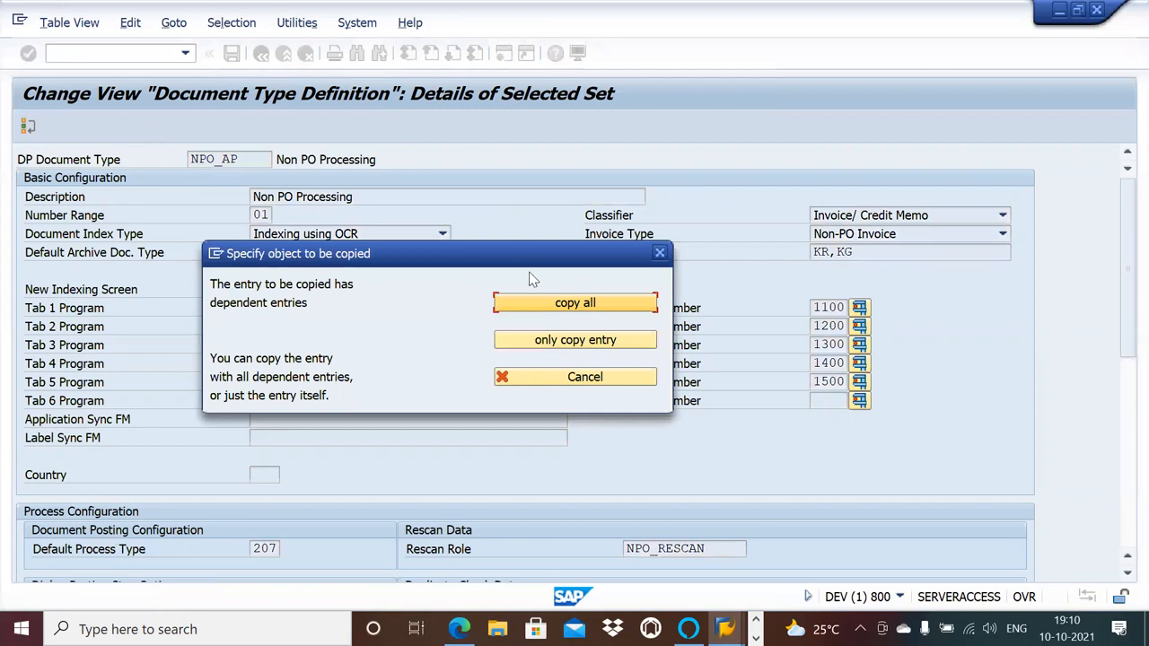
{"action": "left_click", "coordinate": [534, 308]}
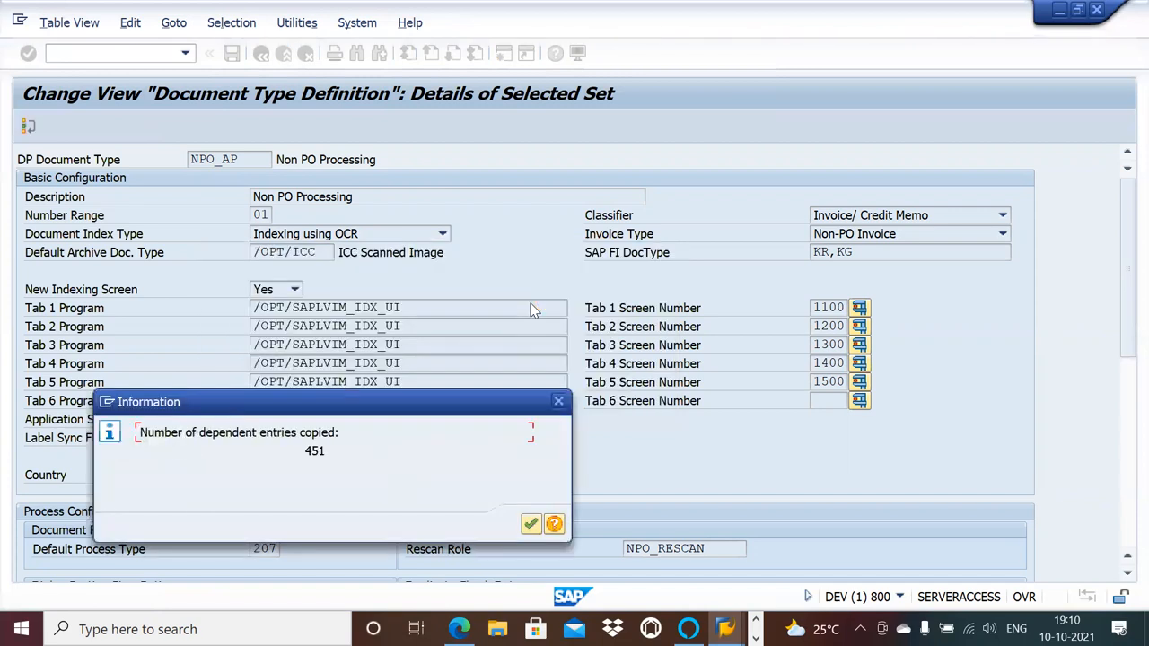
{"action": "key", "text": "Return"}
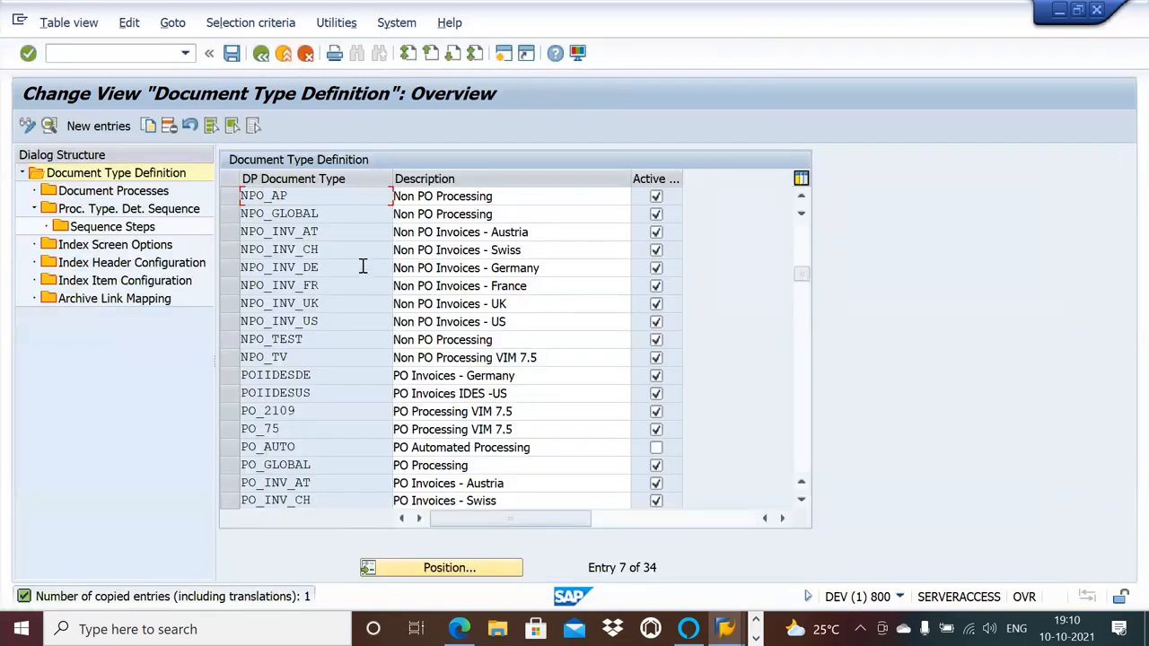
Delete all document process entries assigned to document type NPO_AP.
{"action": "double_click", "coordinate": [157, 195]}
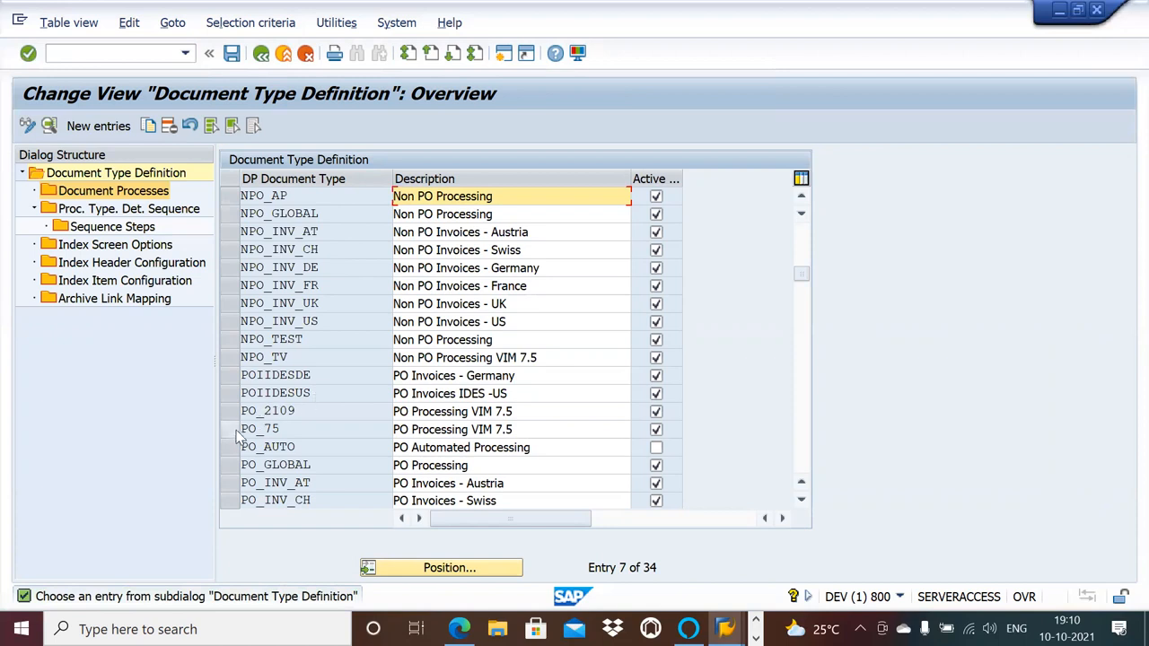
{"action": "left_click", "coordinate": [230, 196]}
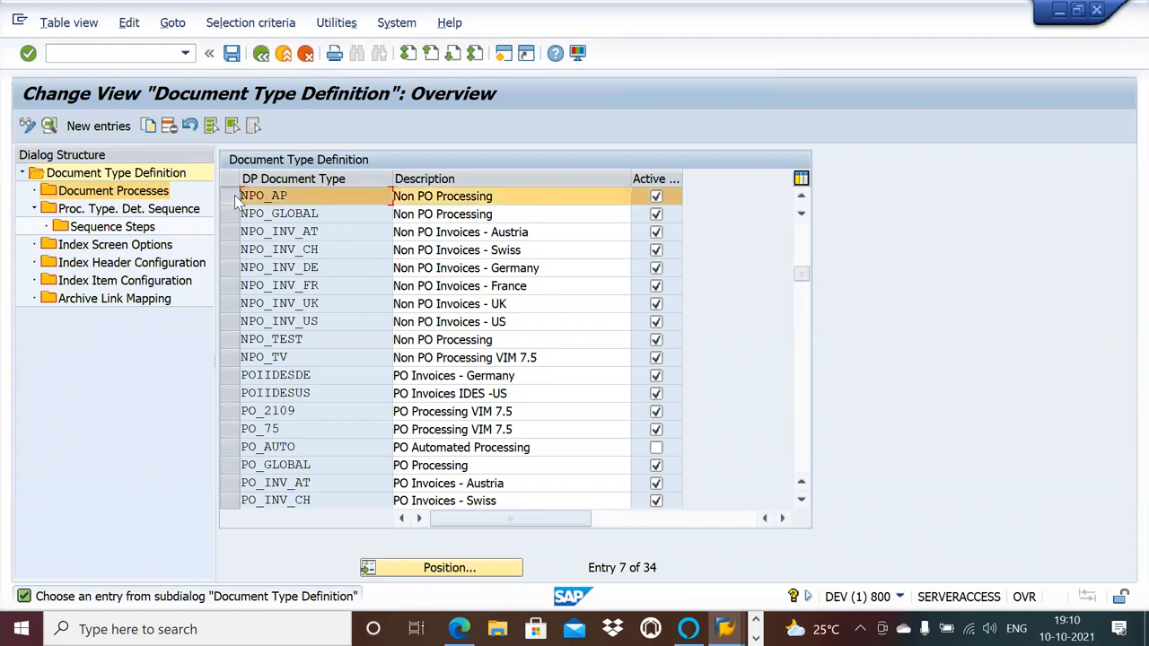
{"action": "double_click", "coordinate": [162, 199]}
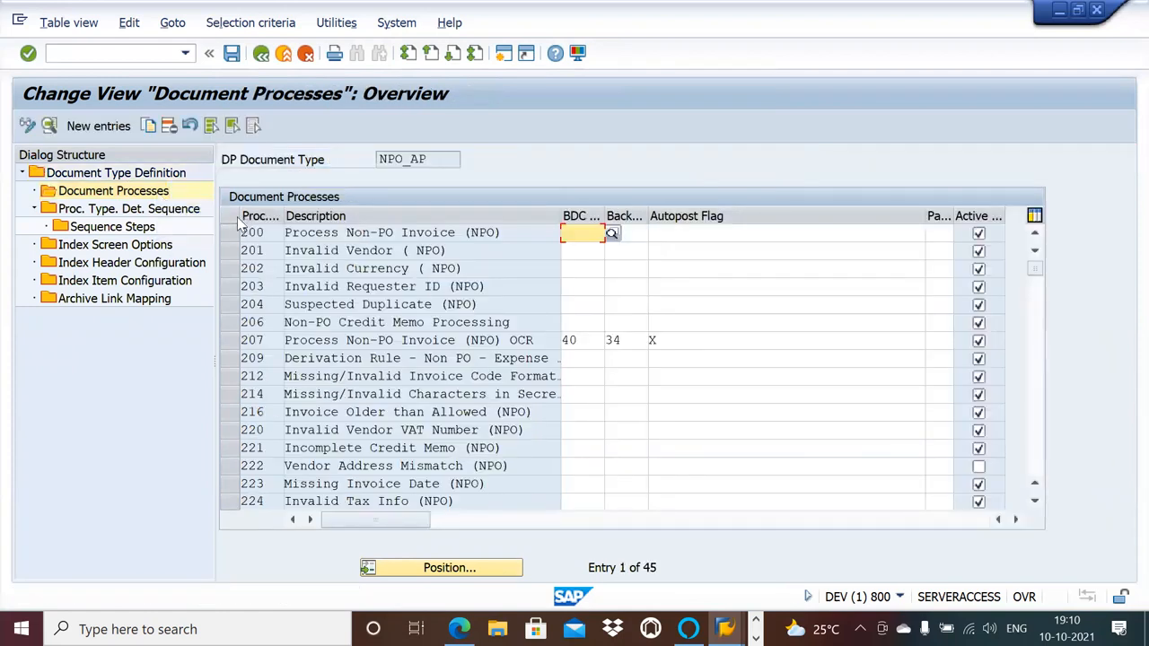
{"action": "left_click", "coordinate": [215, 128]}
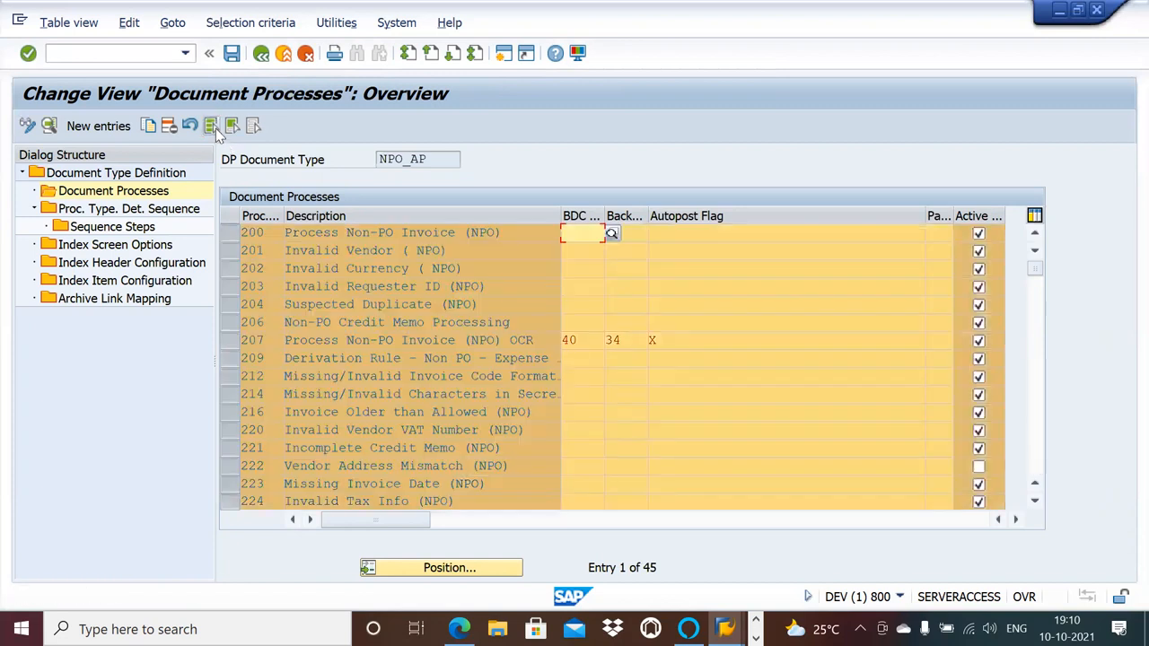
{"action": "left_click", "coordinate": [169, 128]}
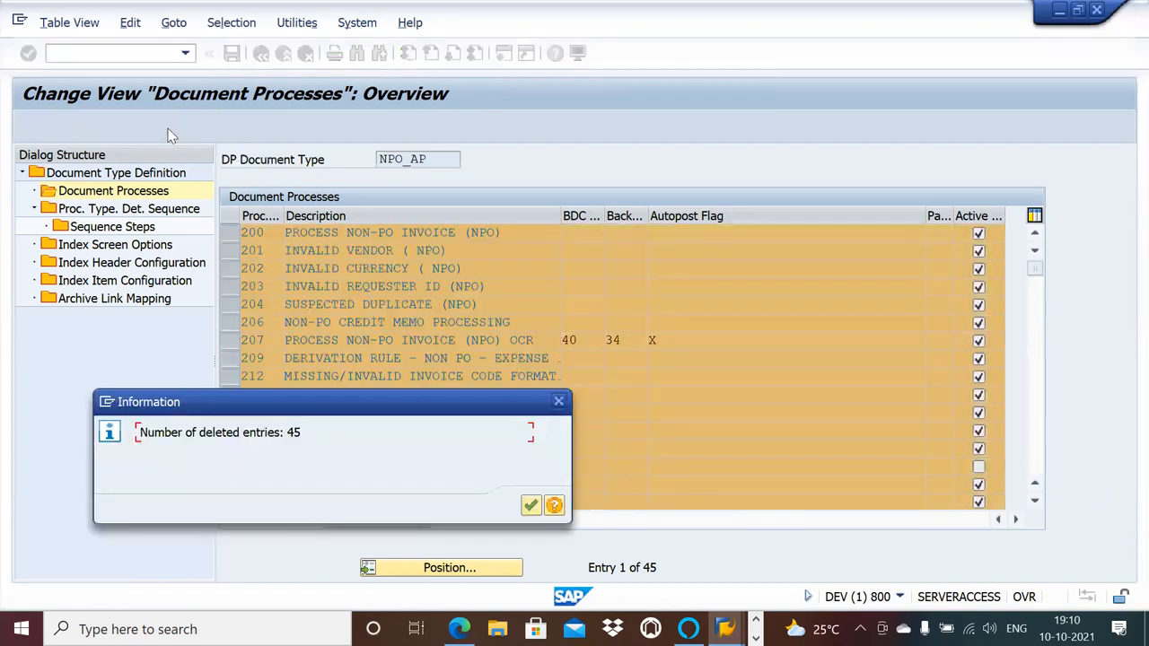
{"action": "left_click", "coordinate": [531, 506]}
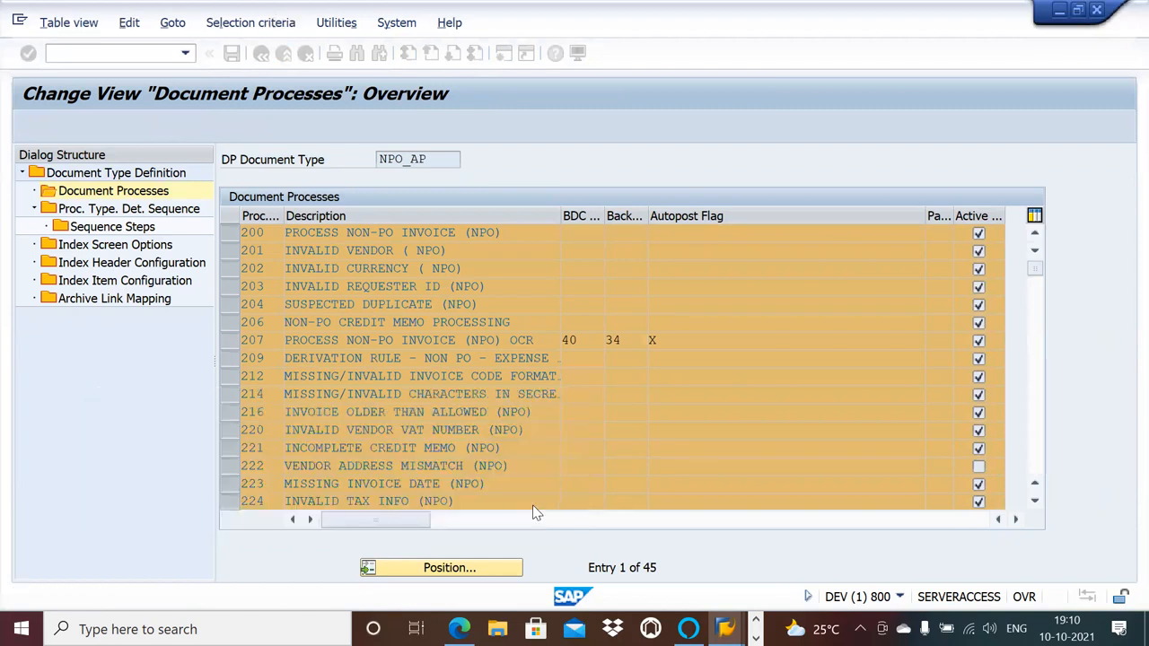
Delete all process type determination sequence entries of NPO_AP together with their dependent sequence steps.
{"action": "double_click", "coordinate": [136, 212]}
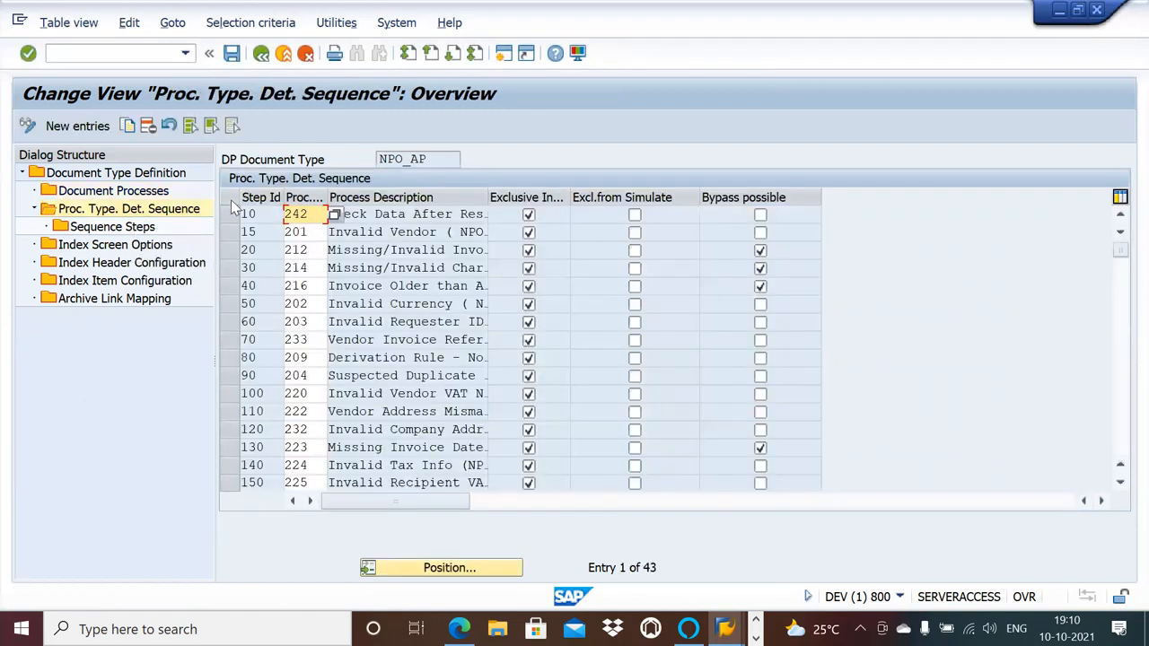
{"action": "left_click", "coordinate": [190, 126]}
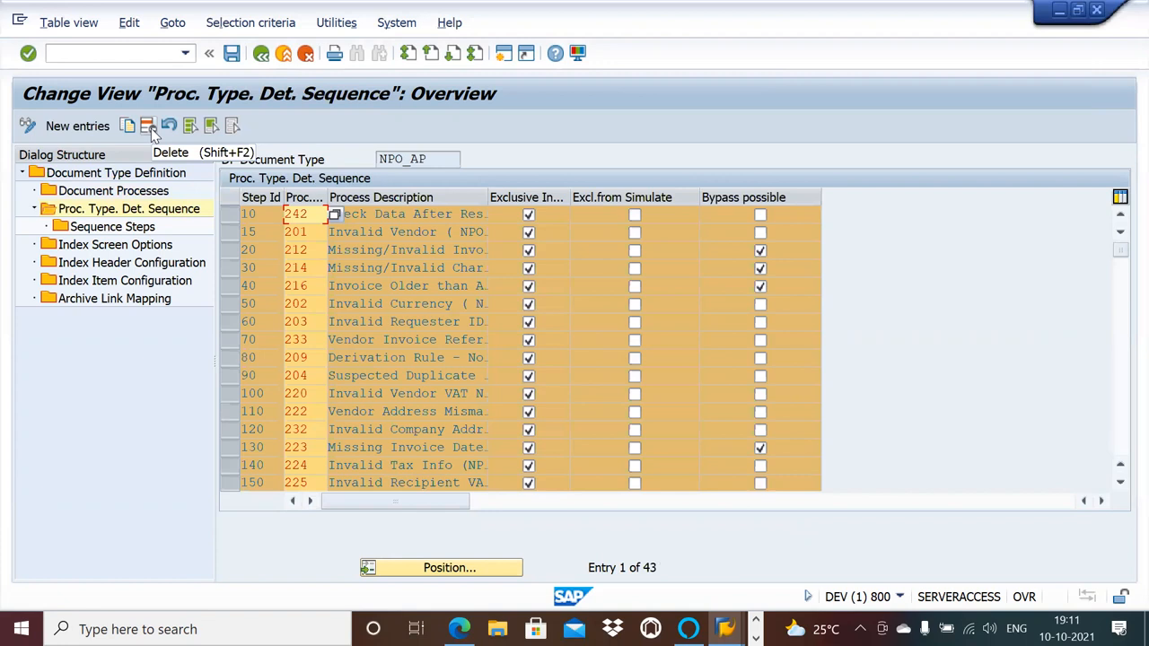
{"action": "left_click", "coordinate": [148, 126]}
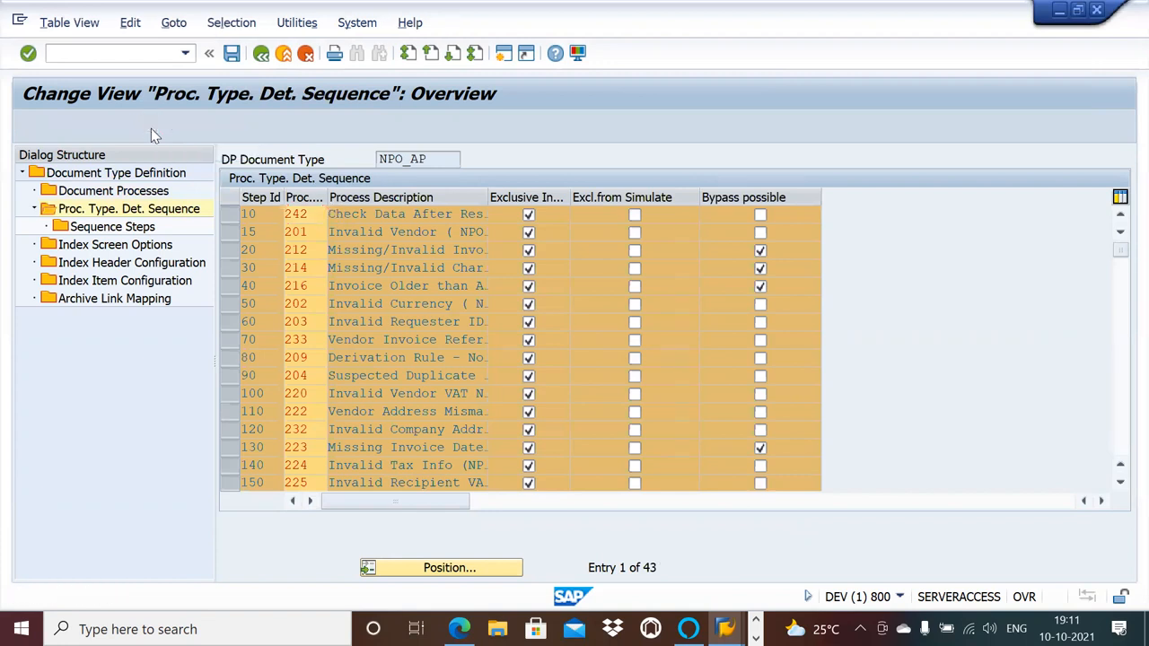
{"action": "left_click", "coordinate": [566, 308]}
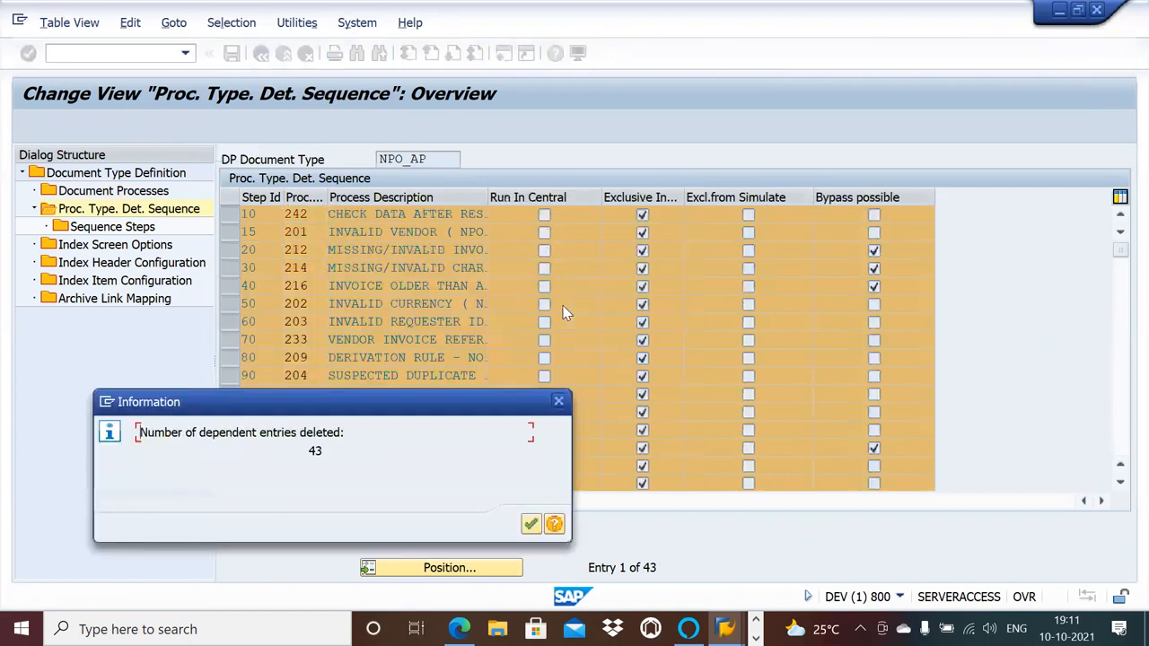
{"action": "left_click", "coordinate": [530, 524]}
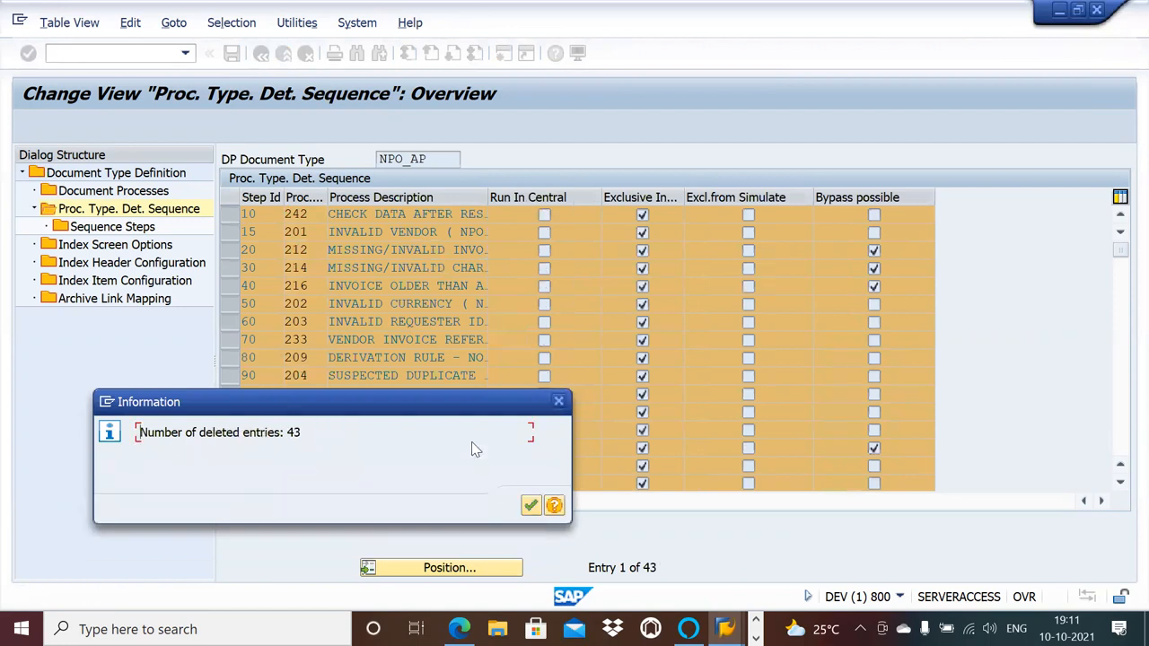
{"action": "left_click", "coordinate": [535, 507]}
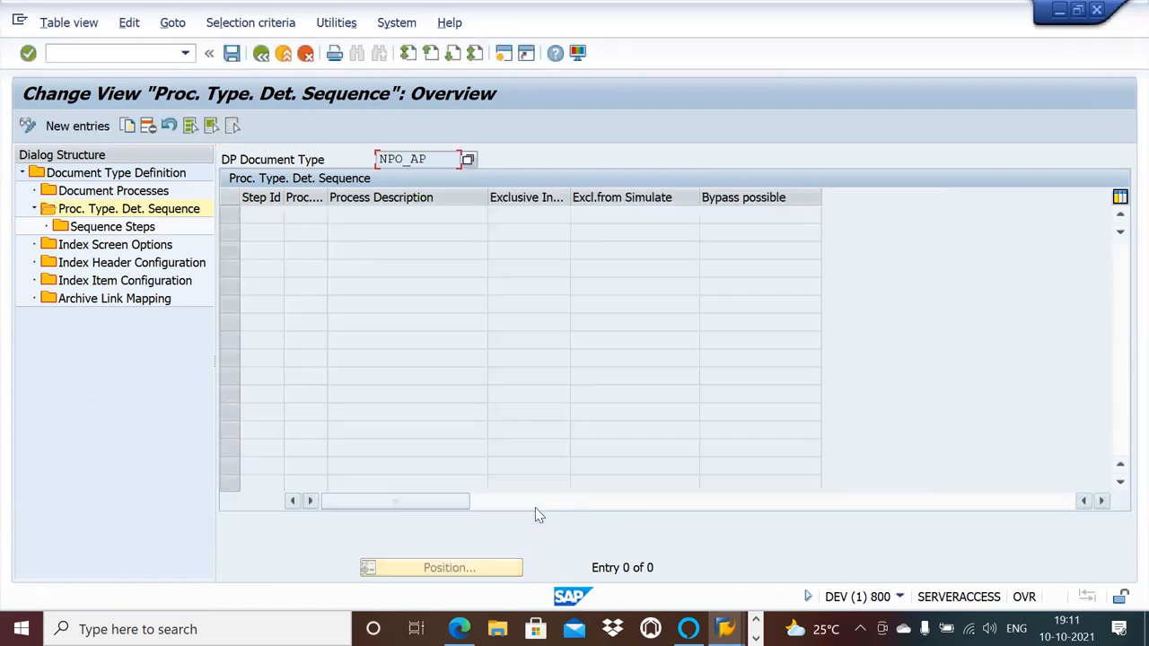
Check the sequence steps of NPO_AP and delete all of its index screen option entries.
{"action": "double_click", "coordinate": [130, 228]}
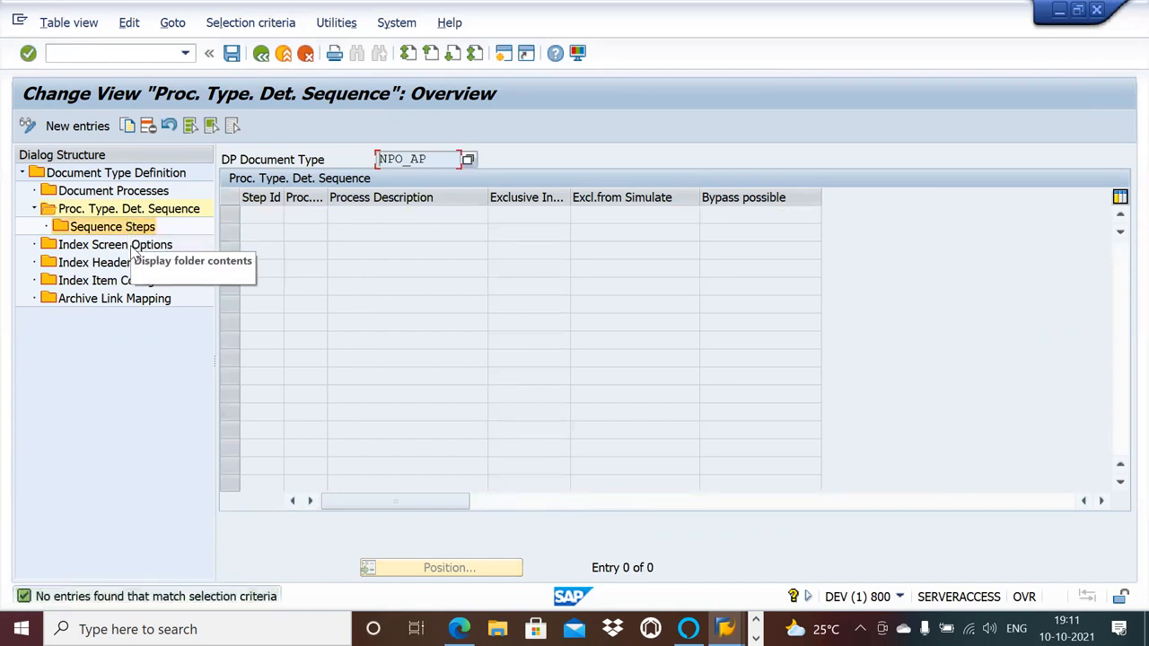
{"action": "double_click", "coordinate": [135, 246]}
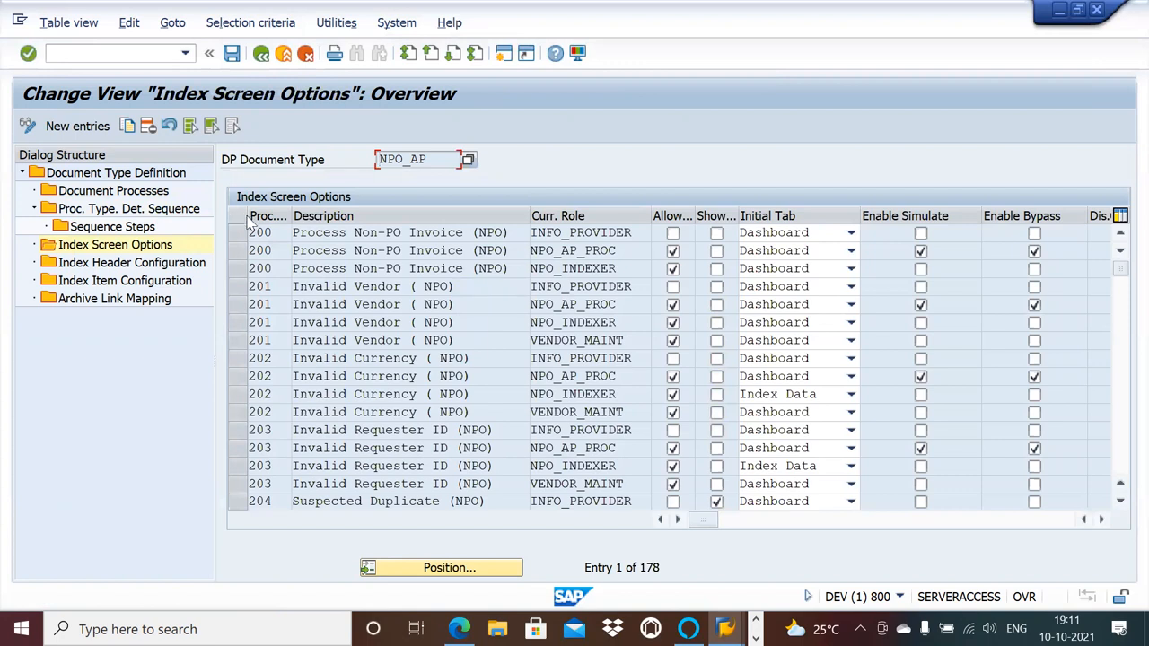
{"action": "left_click", "coordinate": [194, 127]}
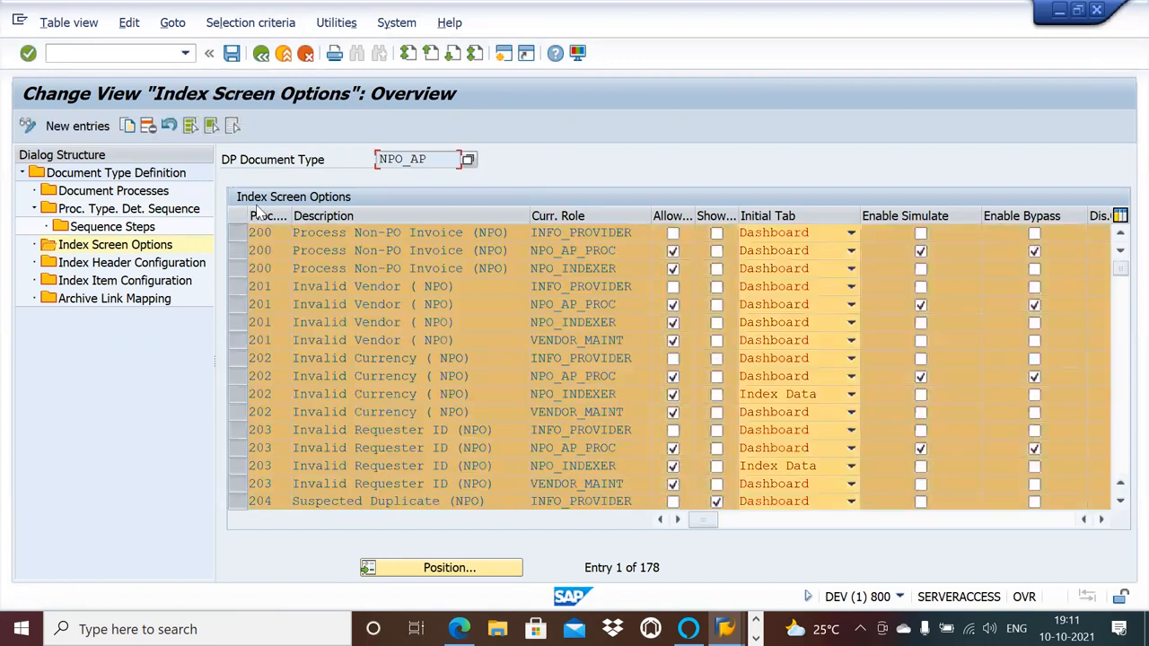
{"action": "left_click", "coordinate": [148, 126]}
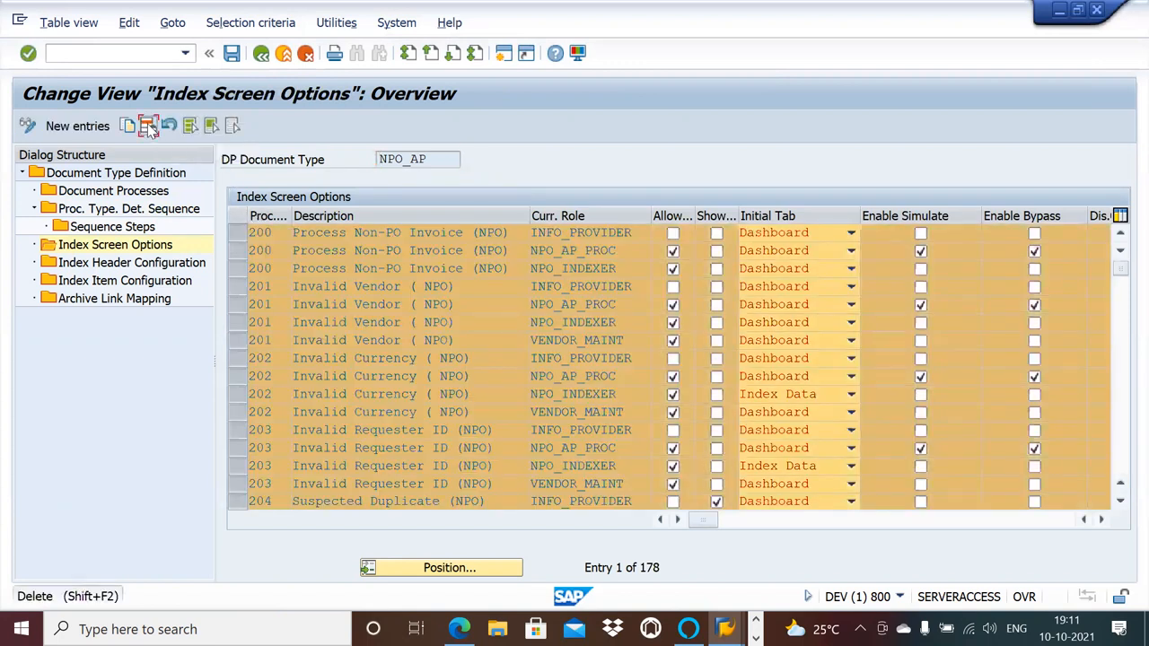
{"action": "left_click", "coordinate": [531, 506]}
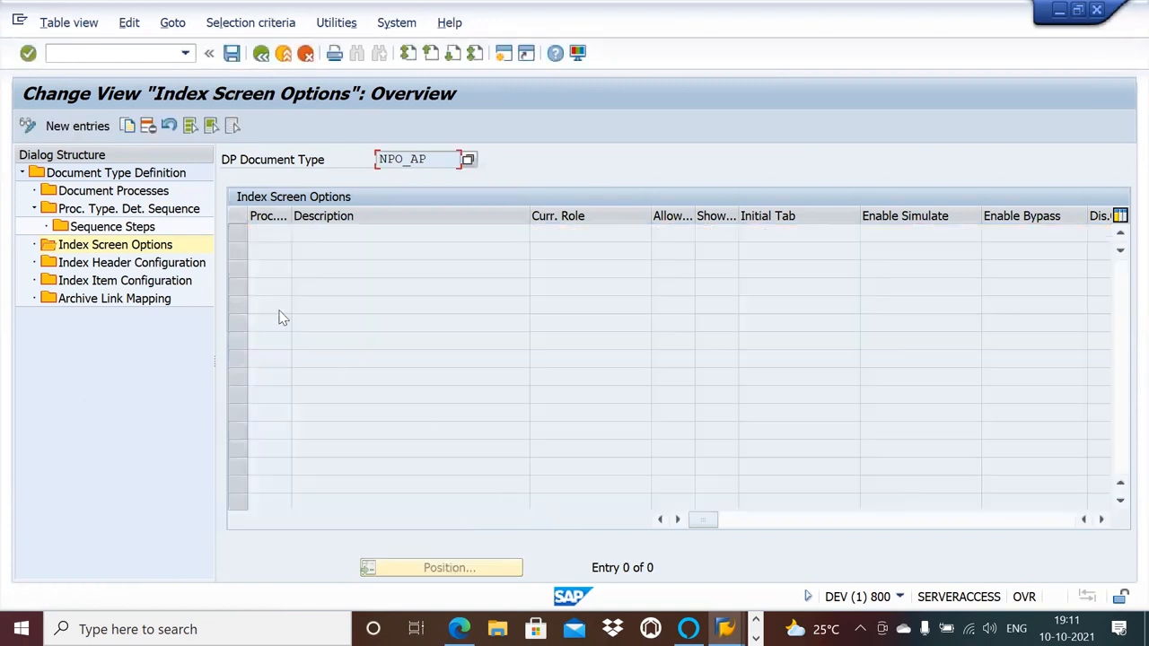
Open NPO_AP's index header configuration and save the changes to customizing request DEVK900166.
{"action": "double_click", "coordinate": [143, 264]}
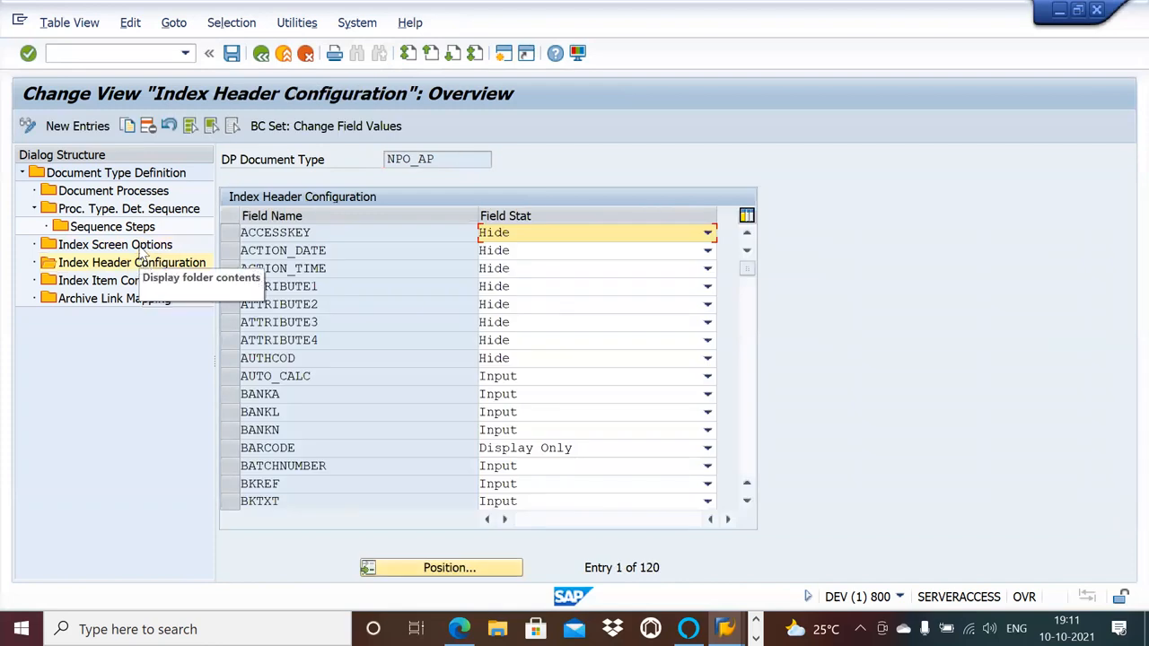
{"action": "left_click", "coordinate": [141, 248]}
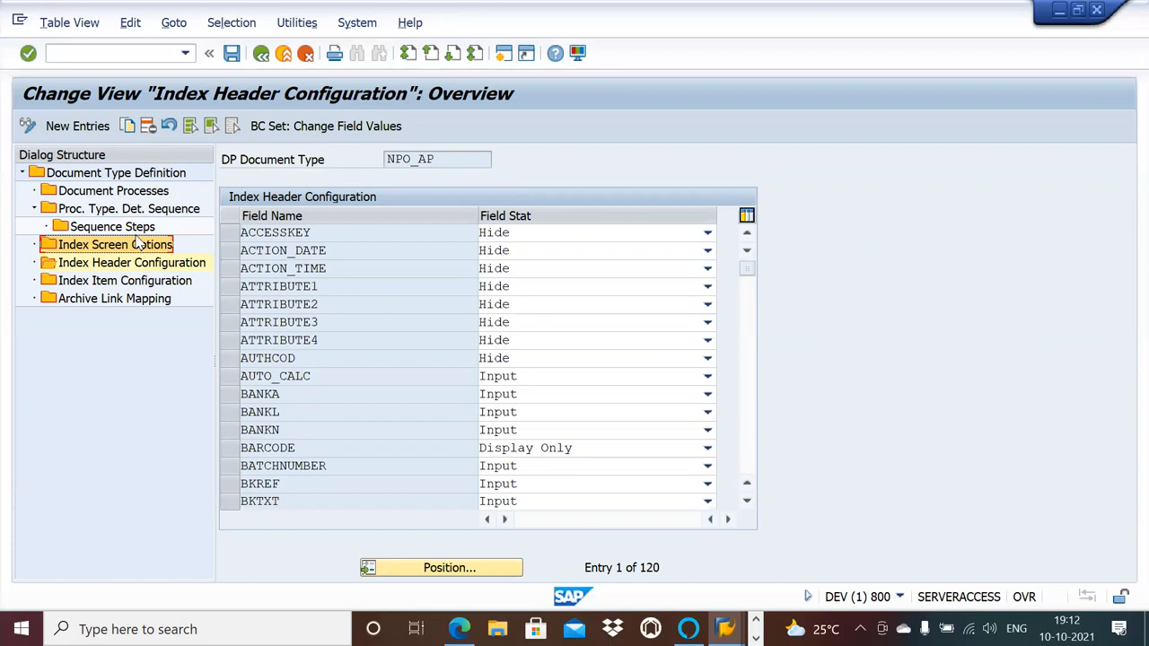
{"action": "left_click", "coordinate": [234, 55]}
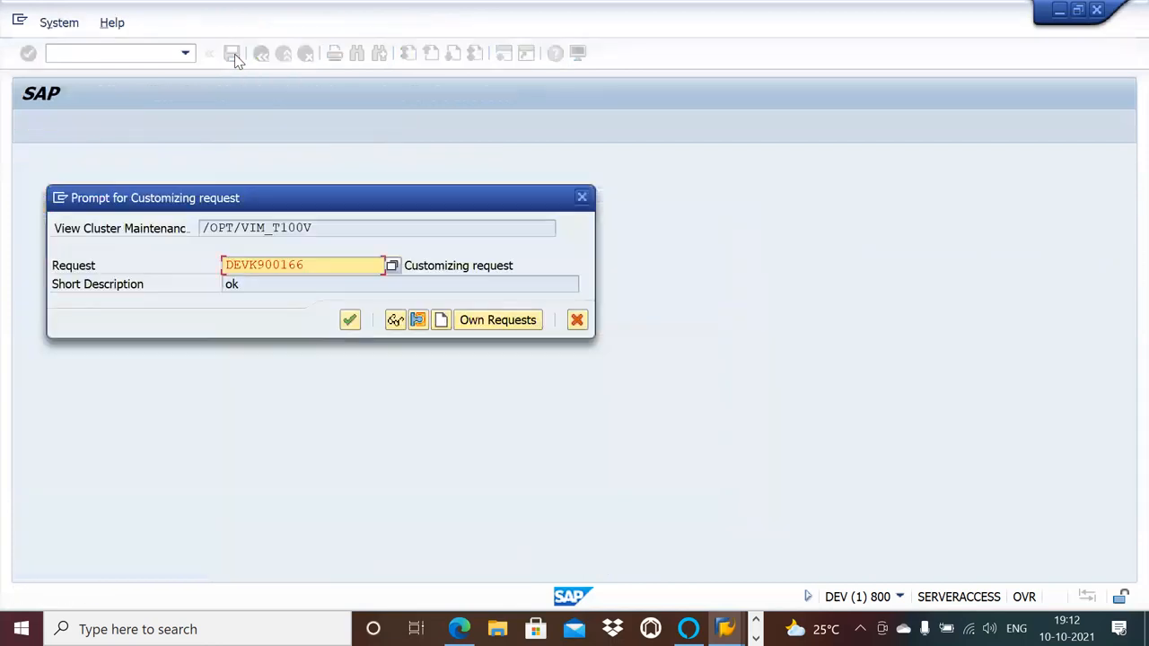
{"action": "left_click", "coordinate": [353, 319]}
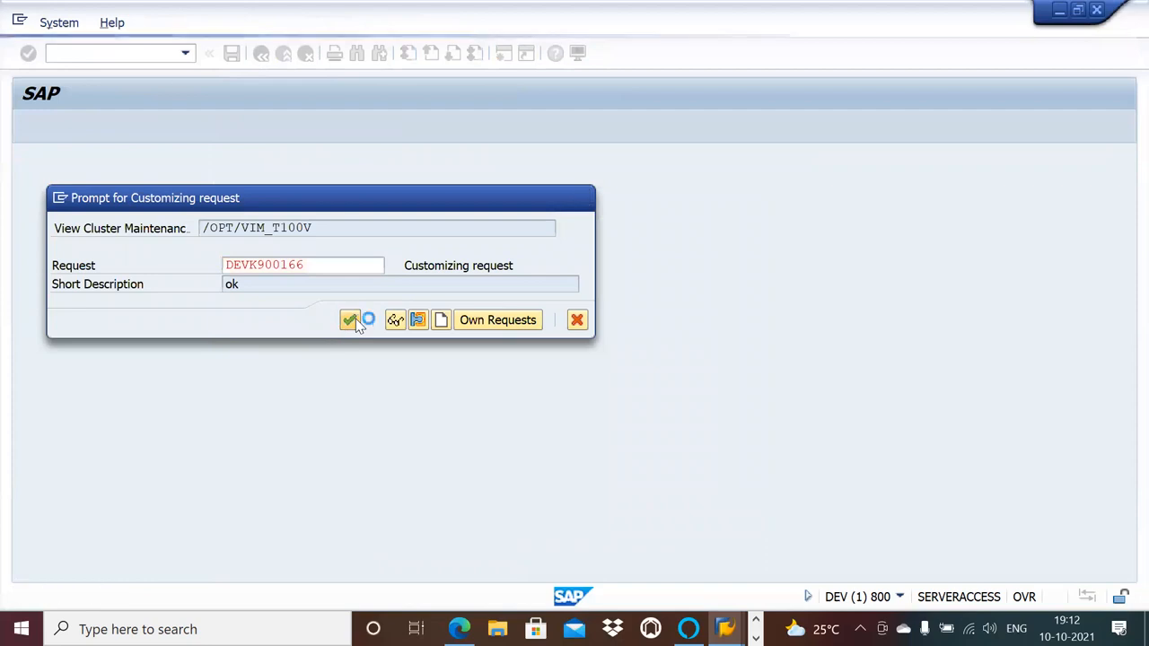
Check the archive link mapping of NPO_AP and open the detail settings of the document type.
{"action": "double_click", "coordinate": [153, 300]}
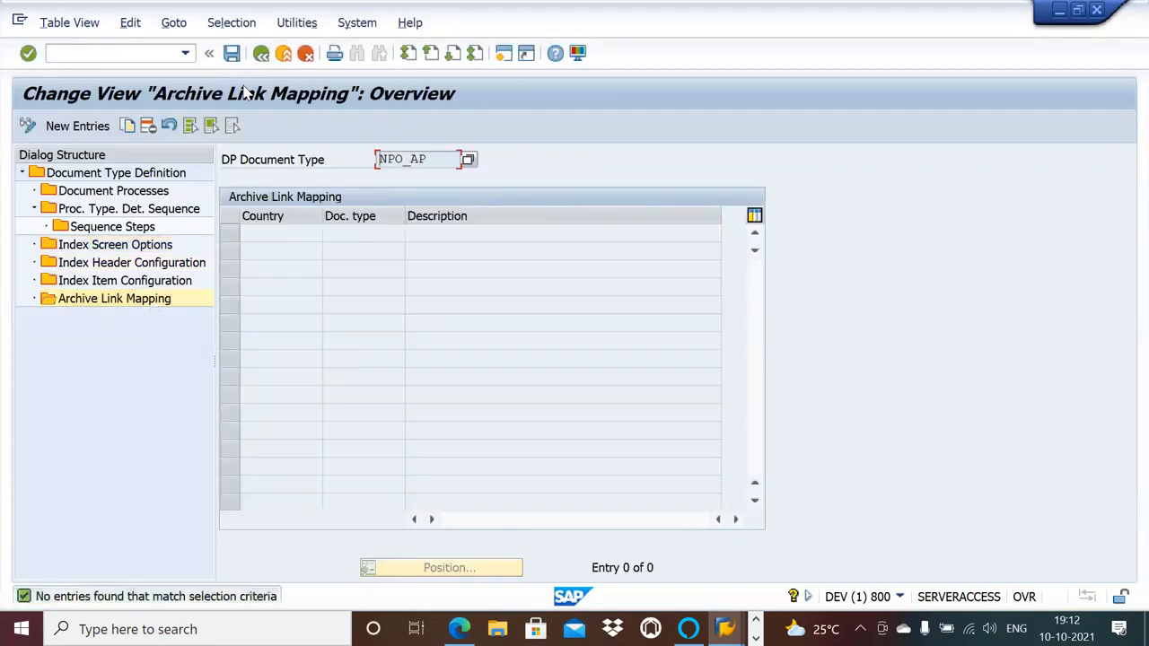
{"action": "double_click", "coordinate": [149, 174]}
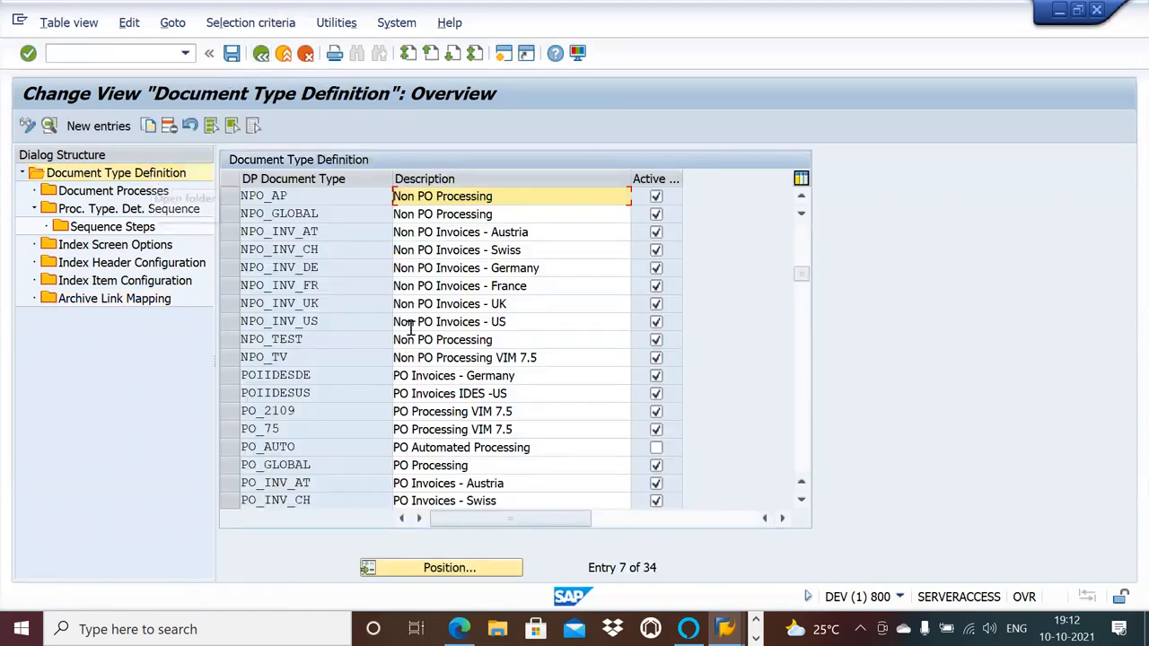
{"action": "double_click", "coordinate": [338, 199]}
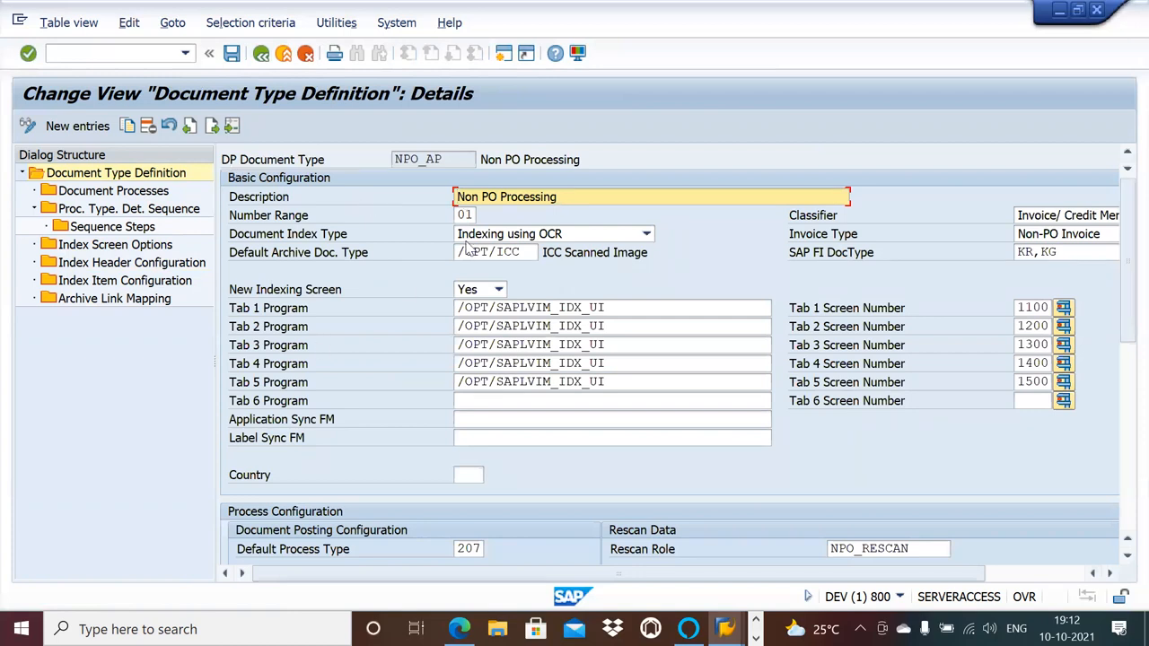
{"action": "left_click_drag", "start_coordinate": [452, 159], "coordinate": [388, 167]}
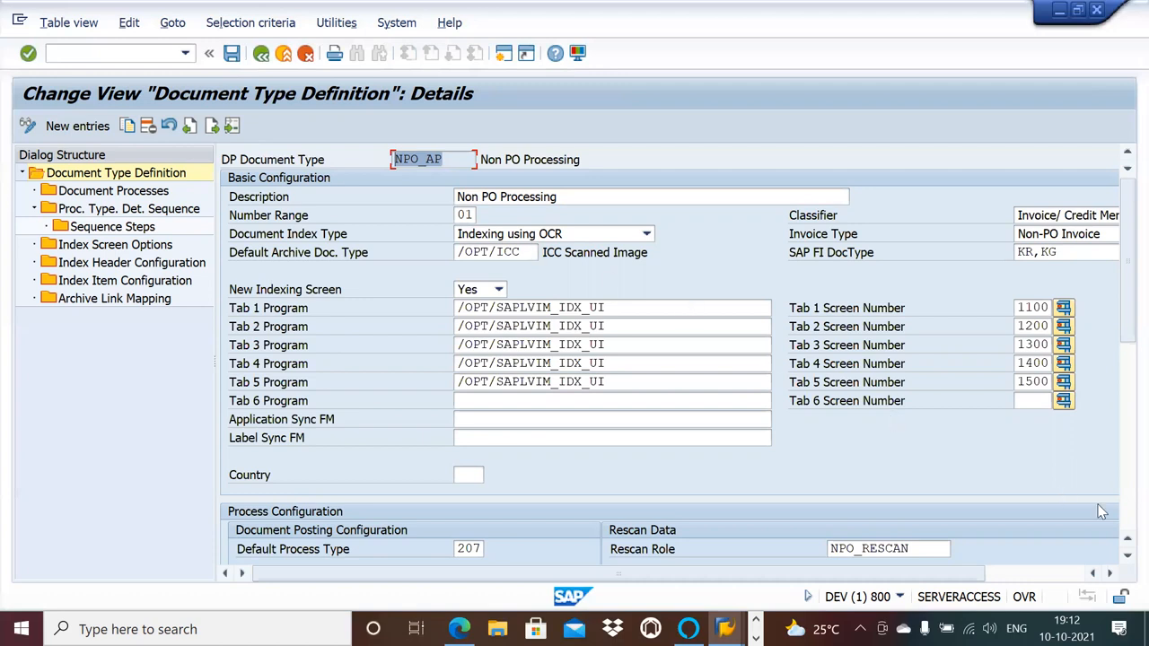
Examine NPO_AP's basic, process and tax configuration, including the default process type, posting role and duplicate check group.
{"action": "left_click", "coordinate": [1124, 556]}
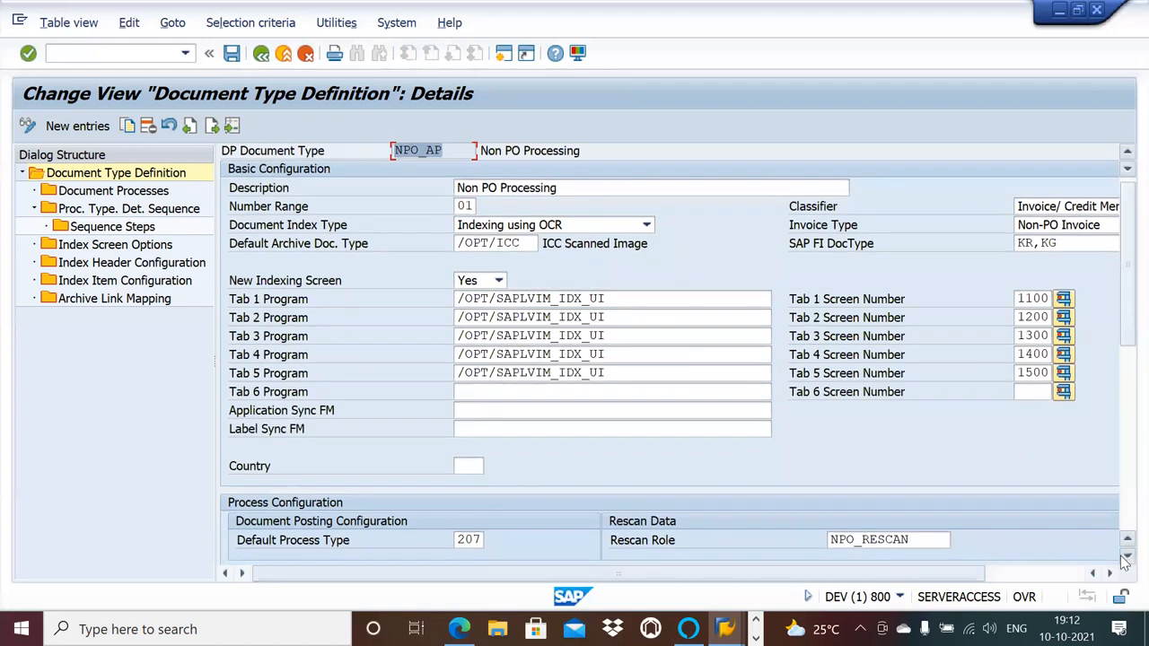
{"action": "left_click", "coordinate": [1123, 557]}
{"action": "left_click", "coordinate": [1123, 558]}
{"action": "left_click", "coordinate": [1124, 557]}
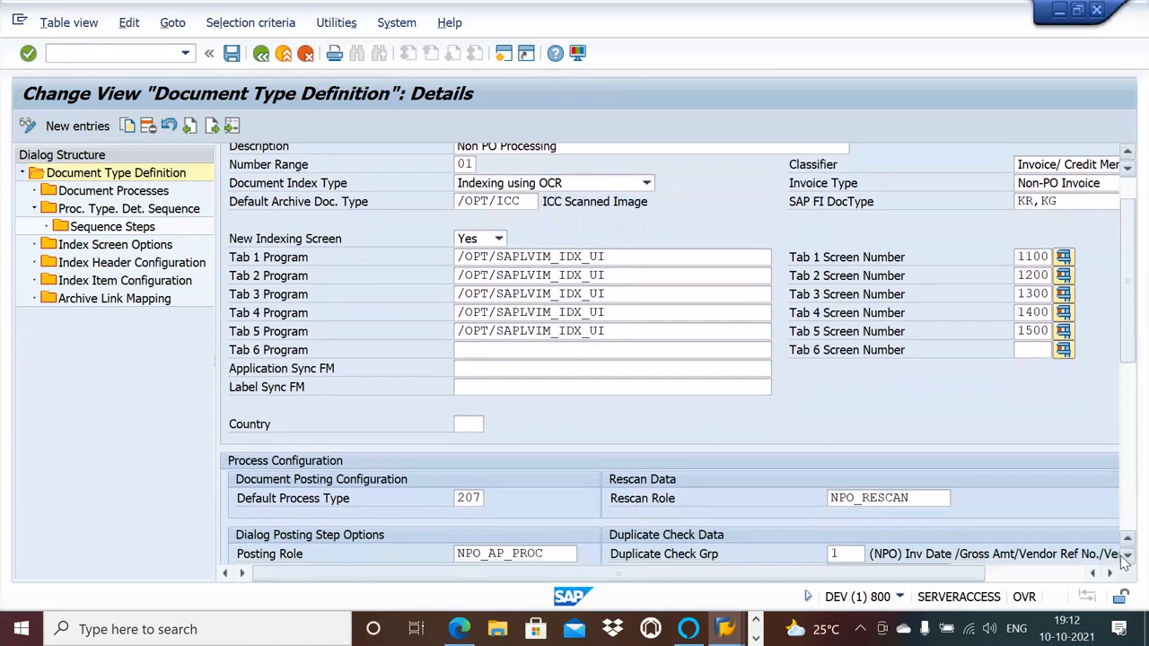
{"action": "left_click", "coordinate": [1125, 557]}
{"action": "left_click", "coordinate": [1125, 557]}
{"action": "left_click", "coordinate": [1125, 557]}
{"action": "left_click", "coordinate": [1125, 557]}
{"action": "left_click", "coordinate": [1125, 558]}
{"action": "left_click", "coordinate": [1125, 558]}
{"action": "left_click", "coordinate": [1125, 558]}
{"action": "left_click", "coordinate": [1124, 558]}
{"action": "left_click", "coordinate": [1125, 558]}
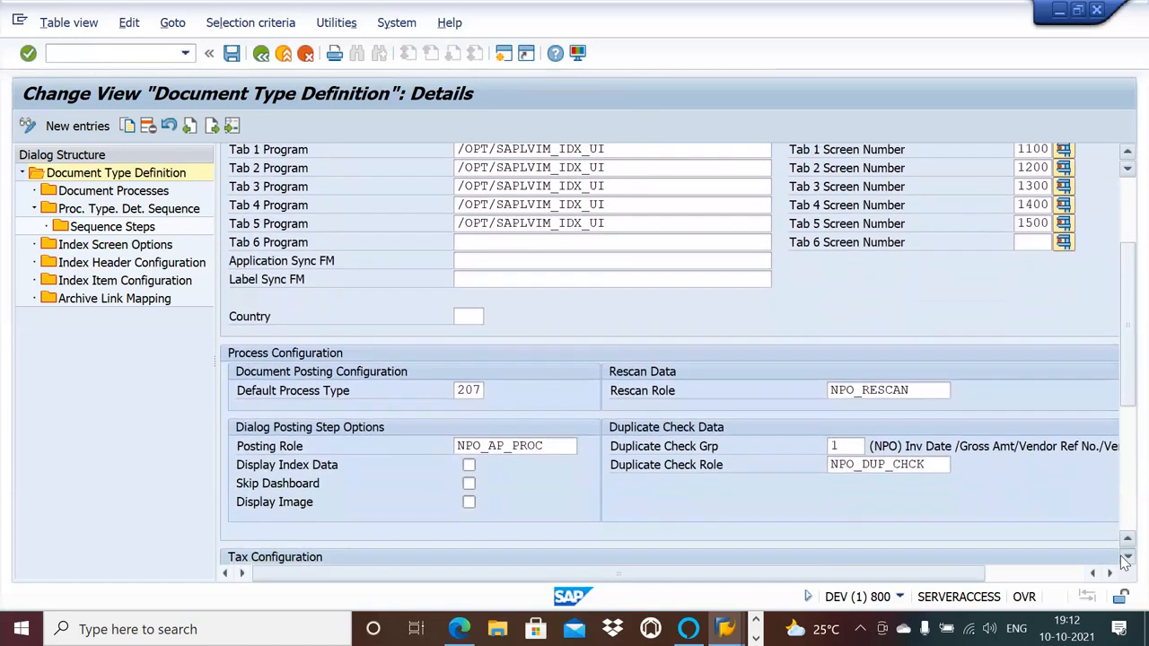
{"action": "left_click", "coordinate": [1124, 557]}
{"action": "left_click", "coordinate": [1124, 558]}
{"action": "left_click", "coordinate": [1125, 558]}
{"action": "left_click", "coordinate": [1125, 557]}
{"action": "left_click", "coordinate": [1124, 557]}
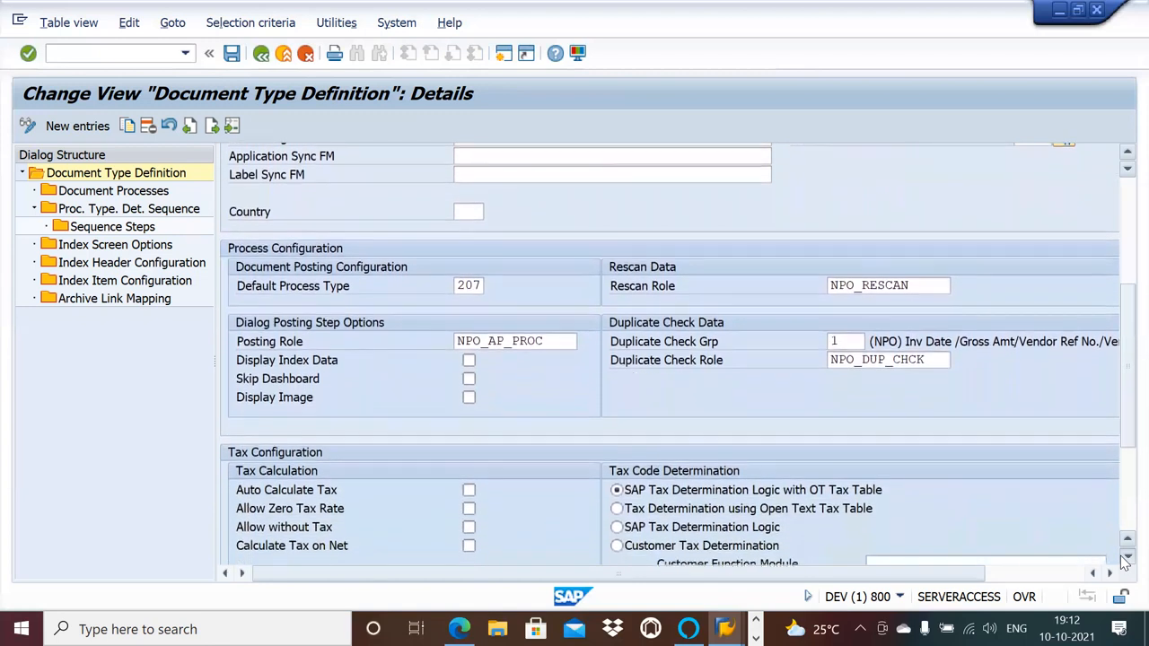
{"action": "left_click", "coordinate": [1125, 557]}
{"action": "left_click", "coordinate": [1125, 558]}
{"action": "left_click", "coordinate": [1125, 557]}
{"action": "left_click", "coordinate": [1125, 558]}
{"action": "left_click", "coordinate": [1125, 558]}
{"action": "left_click", "coordinate": [1125, 558]}
{"action": "left_click", "coordinate": [1125, 557]}
{"action": "left_click", "coordinate": [1125, 557]}
{"action": "left_click", "coordinate": [1125, 557]}
{"action": "left_click", "coordinate": [1125, 557]}
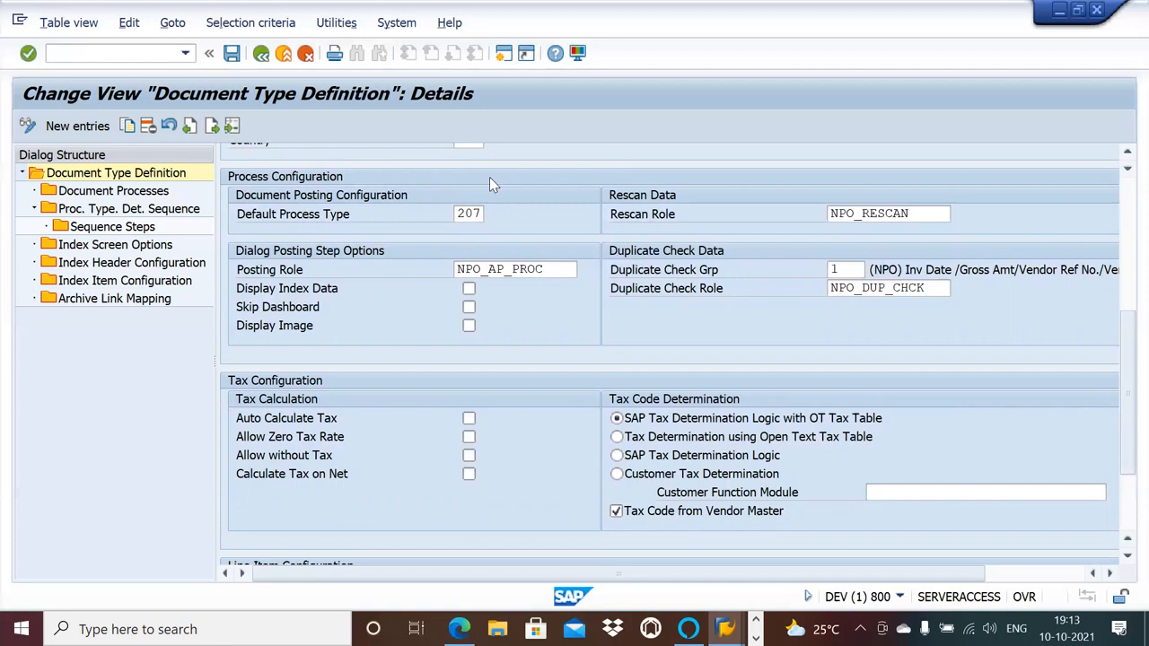
{"action": "type", "text": "7"}
{"action": "left_click", "coordinate": [842, 270]}
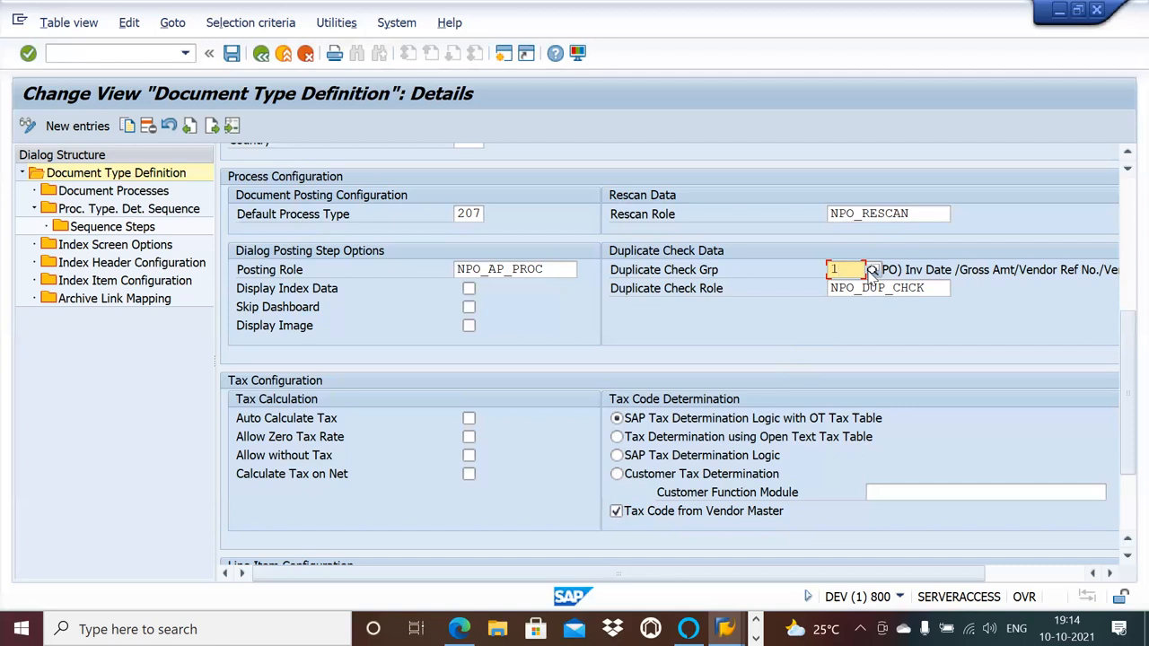
Open a second session and start transaction /n/opt/vim in it.
{"action": "left_click", "coordinate": [505, 54]}
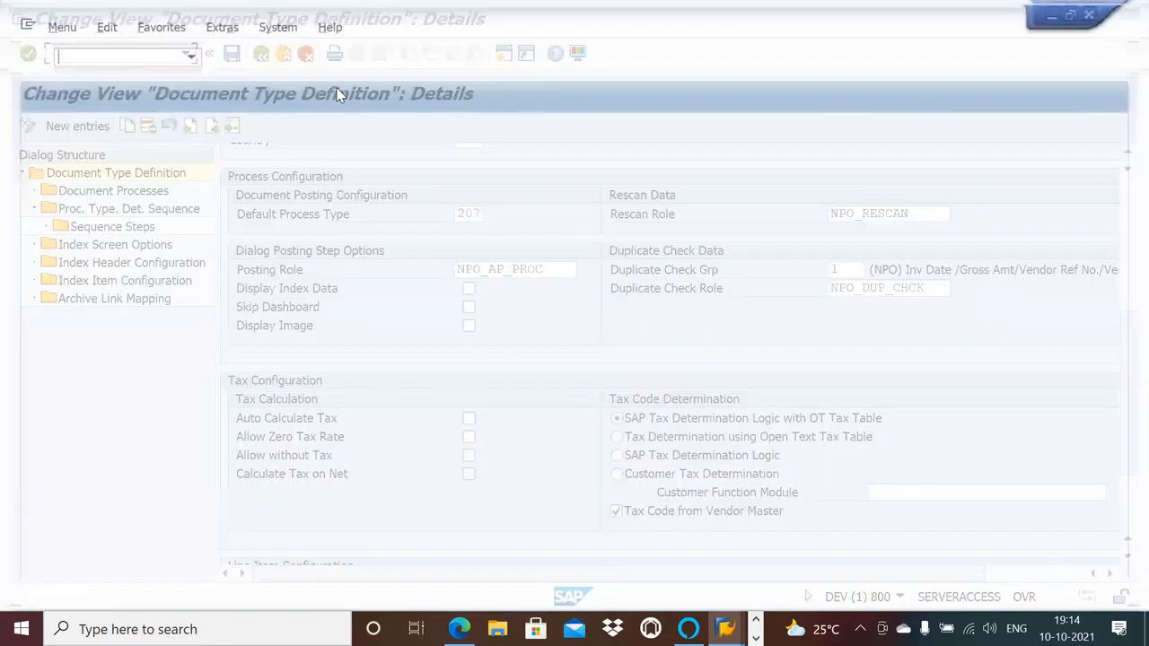
{"action": "left_click", "coordinate": [186, 54]}
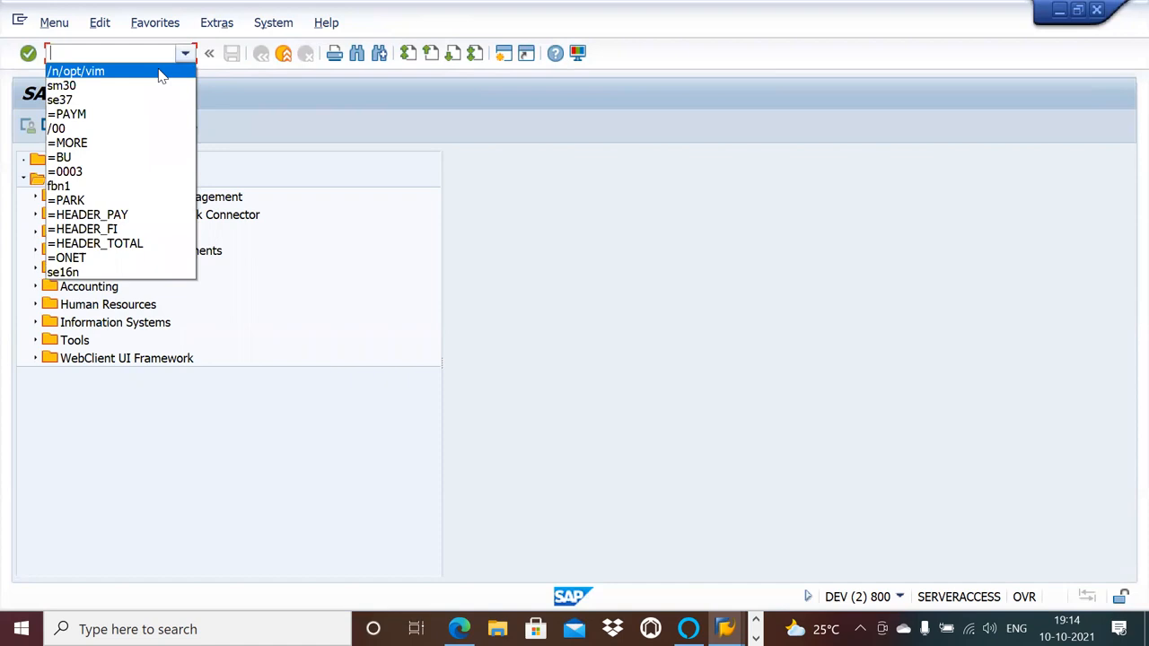
{"action": "left_click", "coordinate": [160, 71]}
{"action": "key", "text": "Return"}
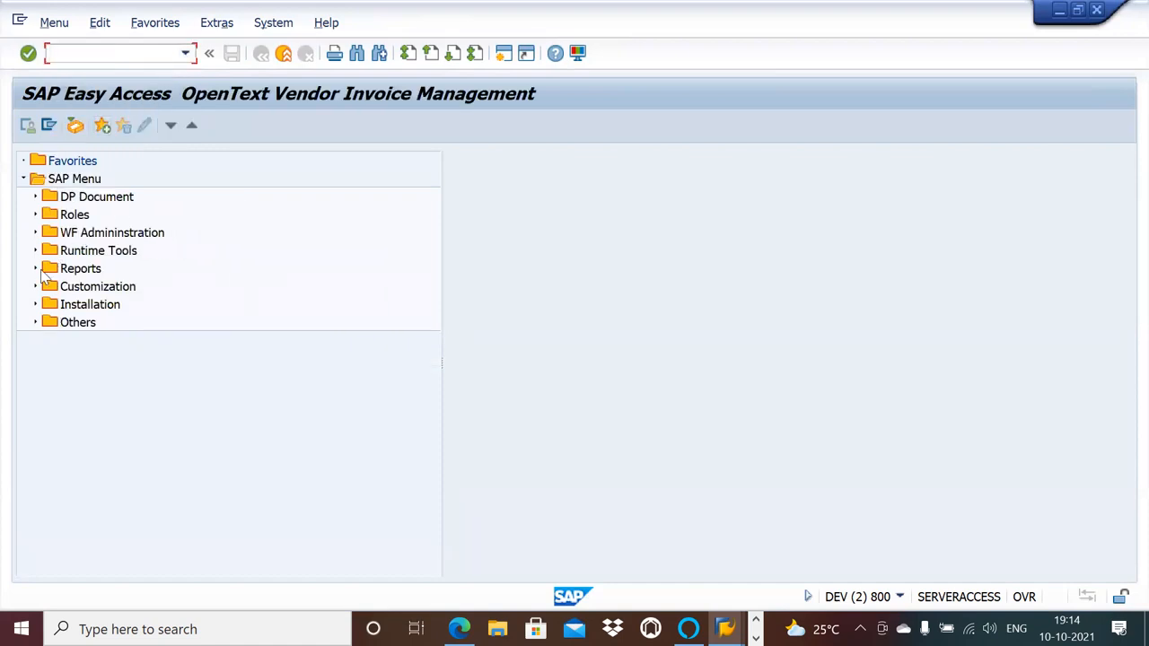
Open the OpenText Configuration structure from Customization and expand Document Processing Configuration down to General Configuration.
{"action": "left_click", "coordinate": [35, 286]}
{"action": "left_click", "coordinate": [104, 305]}
{"action": "double_click", "coordinate": [104, 306]}
{"action": "left_click", "coordinate": [34, 196]}
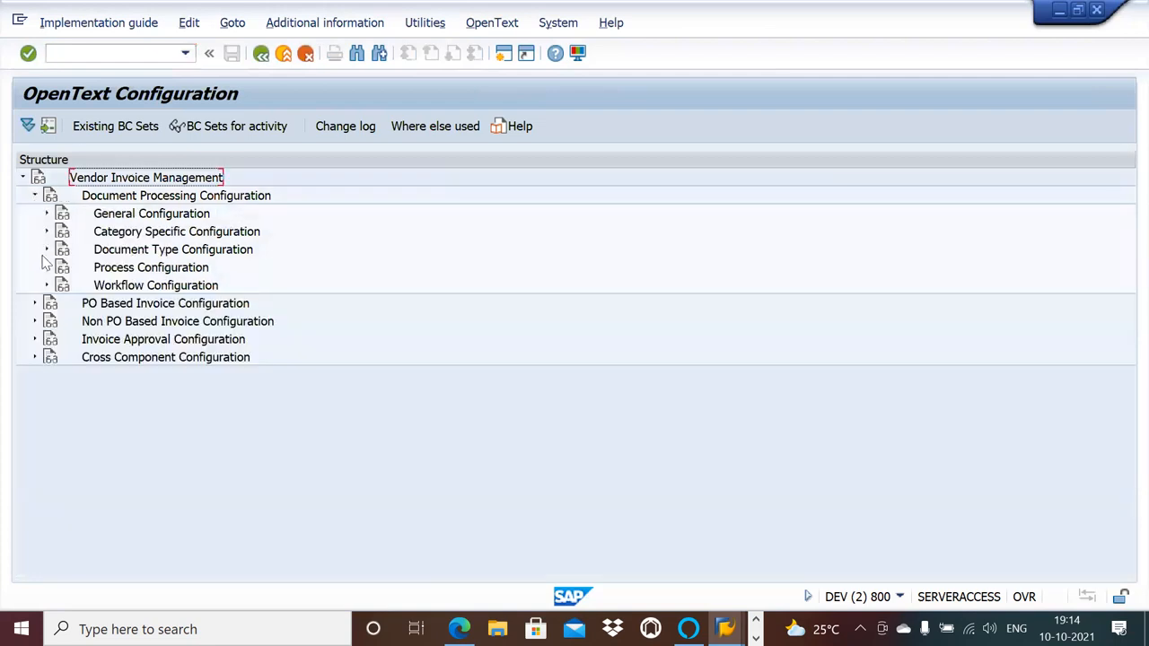
{"action": "left_click", "coordinate": [47, 214]}
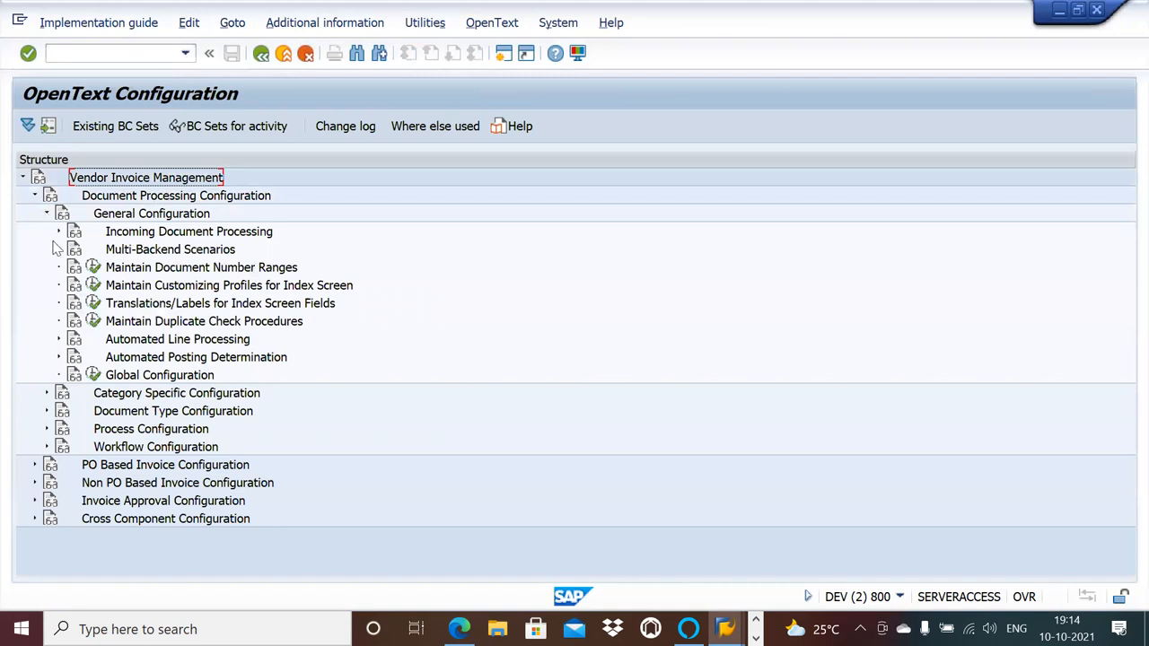
Look through the activities under Incoming Document Processing, ICC Configuration, Automated Posting Determination and Category Specific Configuration for the duplicate check setting.
{"action": "left_click", "coordinate": [58, 232]}
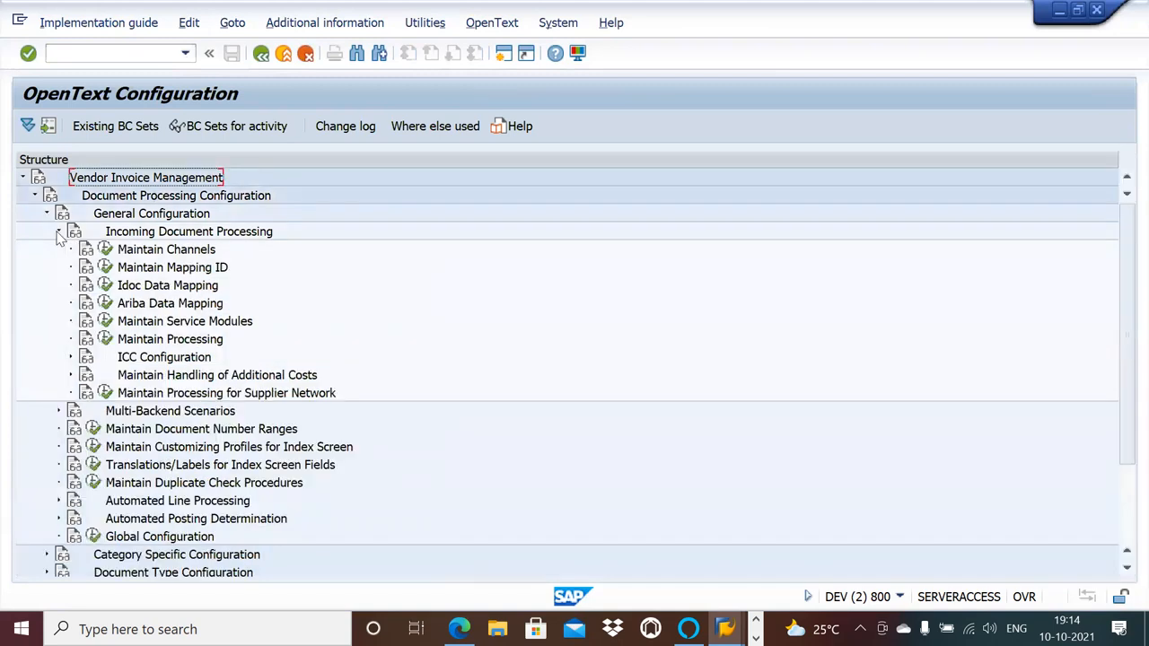
{"action": "left_click", "coordinate": [70, 357]}
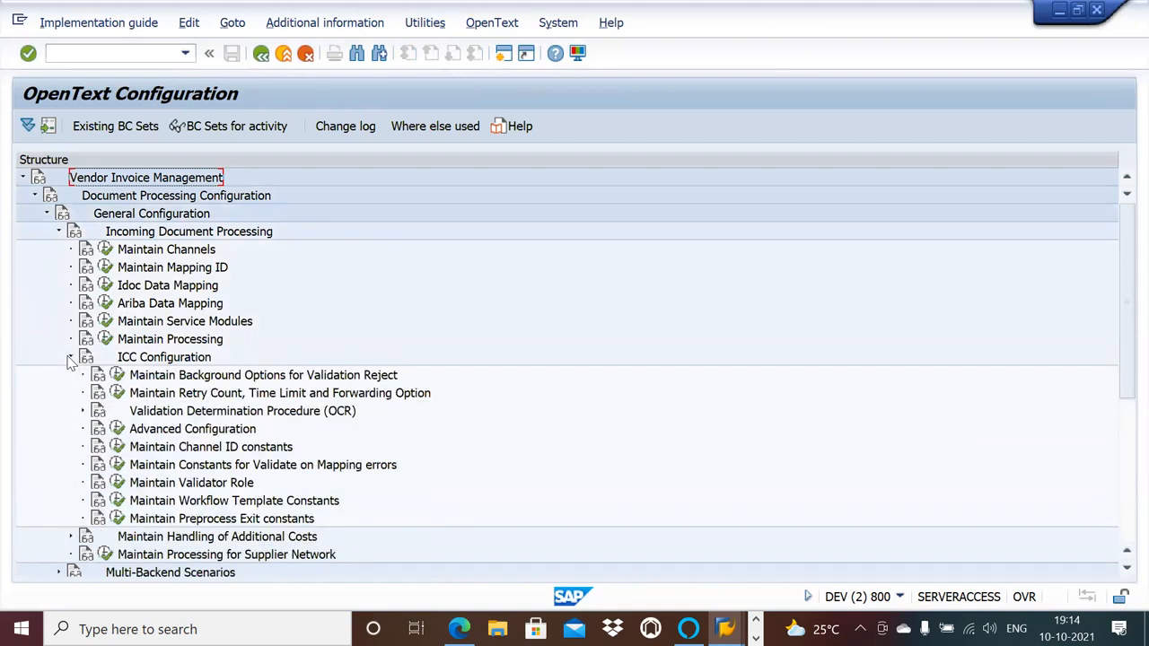
{"action": "left_click", "coordinate": [70, 357]}
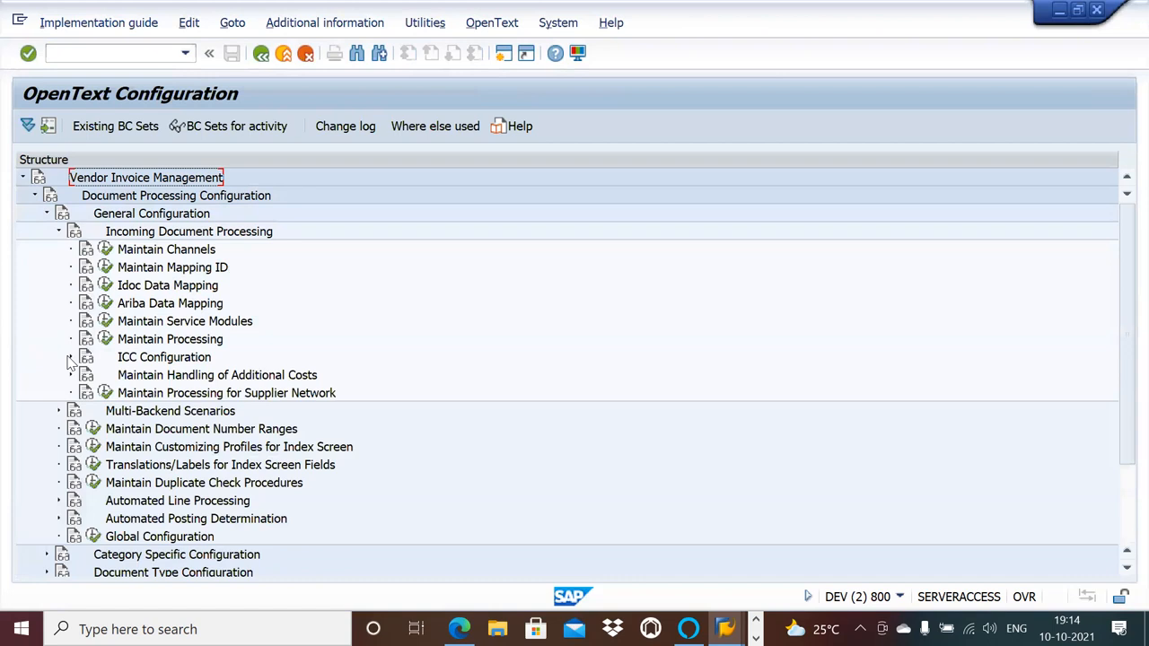
{"action": "left_click", "coordinate": [58, 232]}
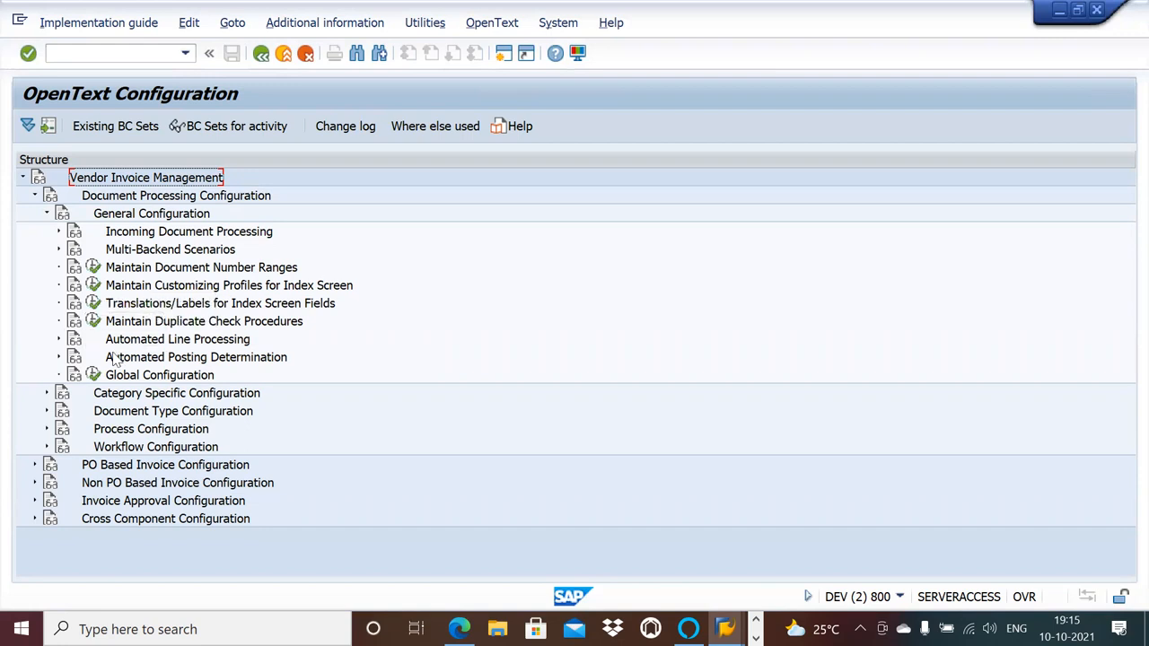
{"action": "left_click", "coordinate": [58, 358]}
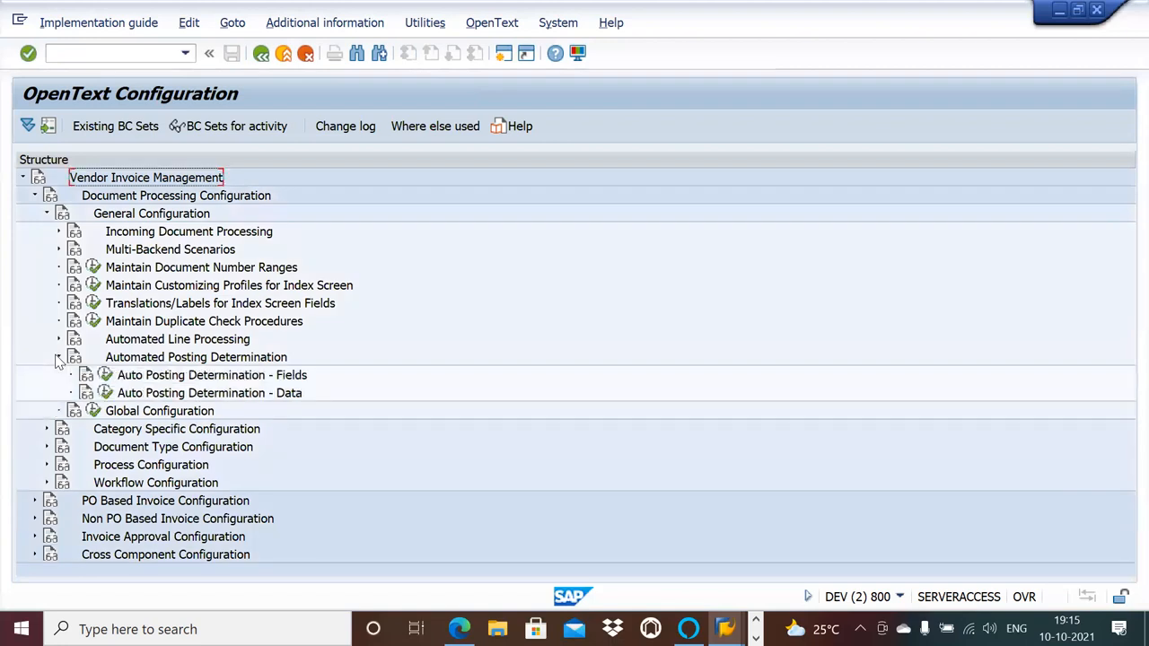
{"action": "left_click", "coordinate": [59, 358]}
{"action": "left_click", "coordinate": [46, 394]}
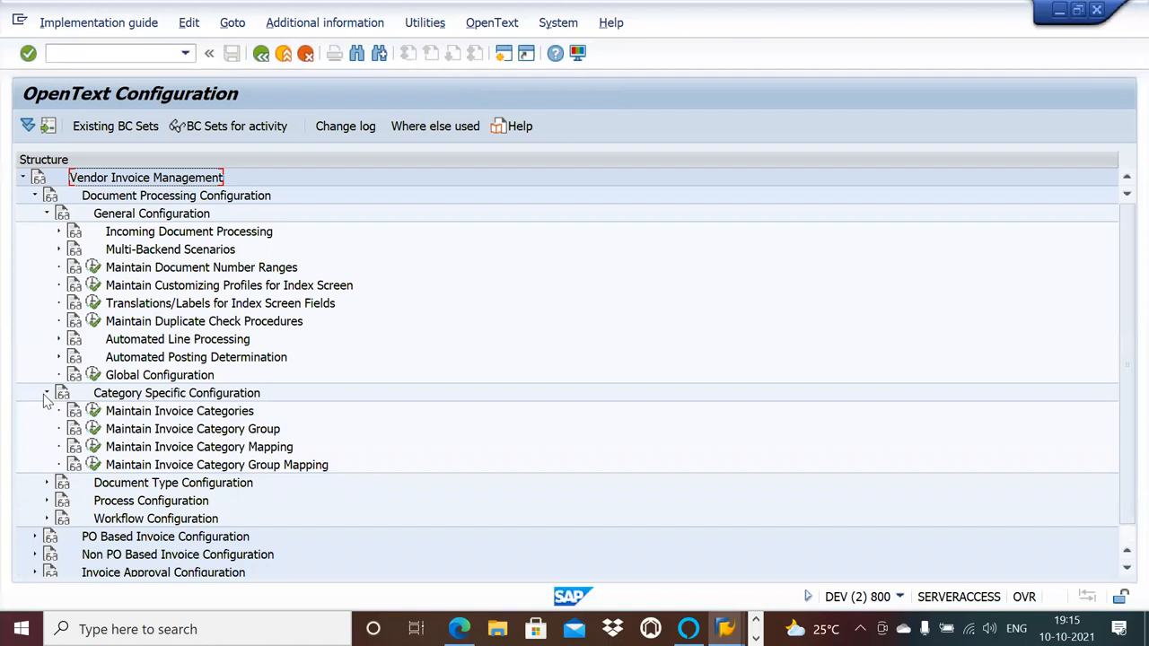
{"action": "left_click", "coordinate": [47, 394]}
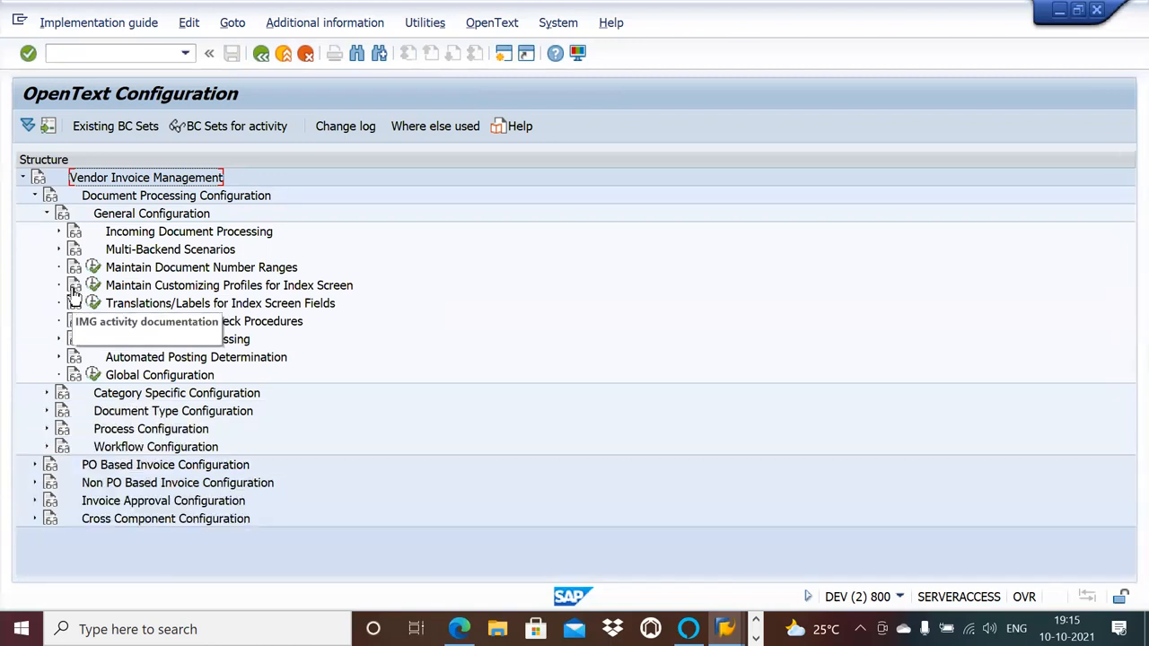
Examine the Incoming Document Processing subnodes, including the OCR validation determination procedure and customer specific cost handling under additional costs.
{"action": "left_click", "coordinate": [56, 232]}
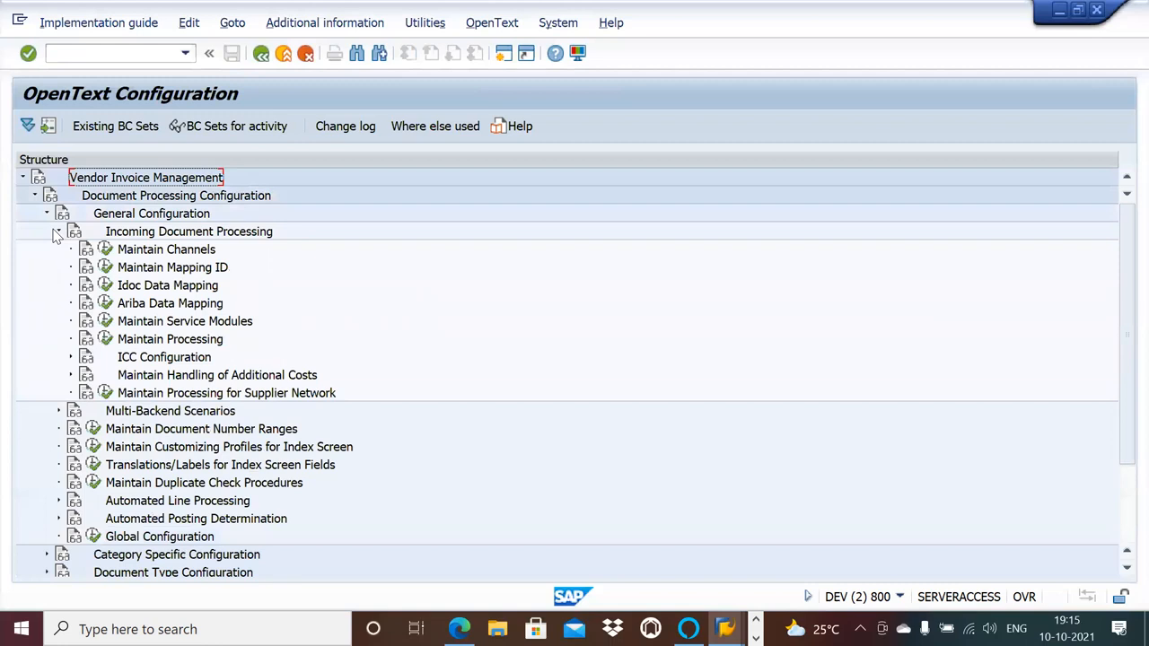
{"action": "left_click", "coordinate": [69, 360]}
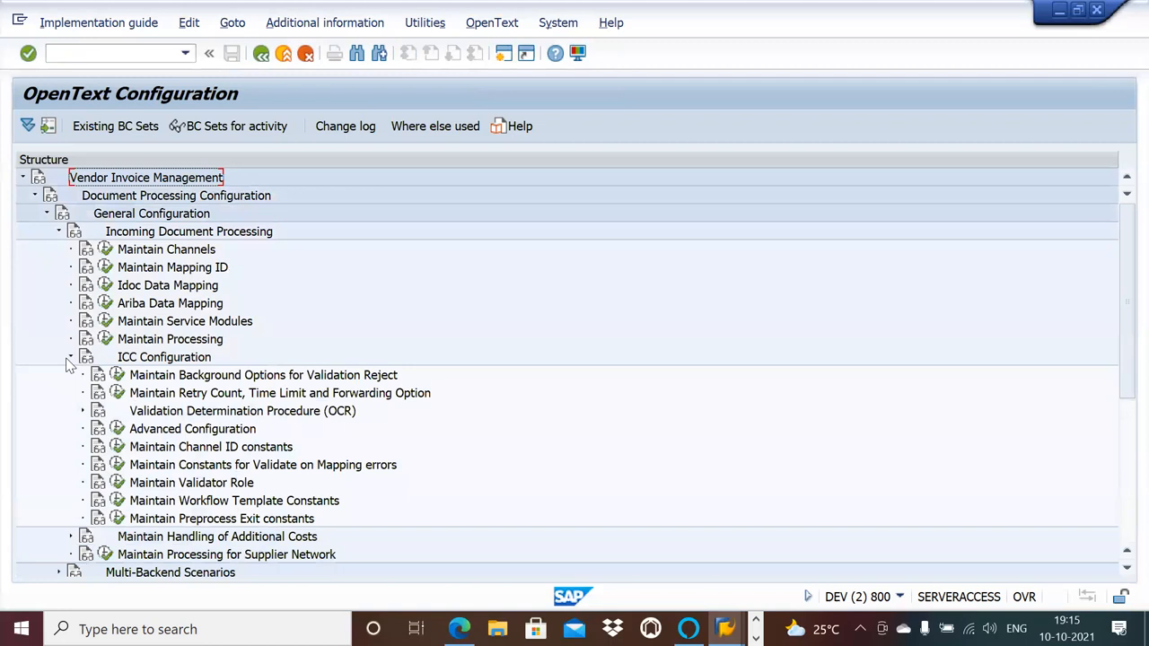
{"action": "left_click", "coordinate": [83, 412]}
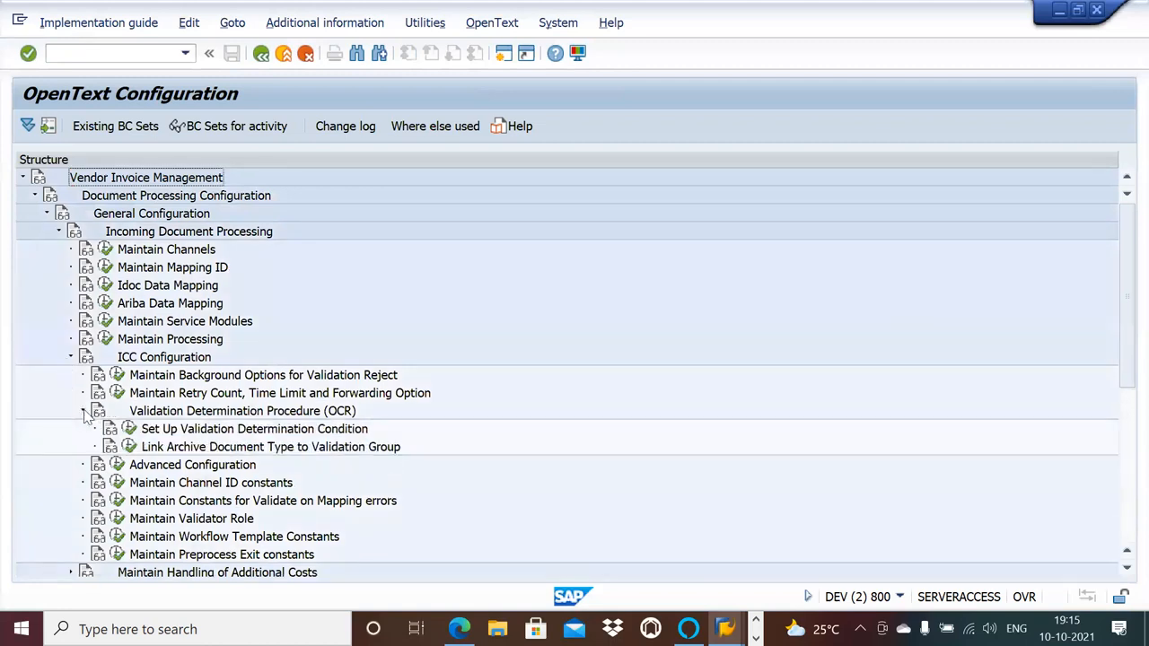
{"action": "left_click", "coordinate": [84, 412]}
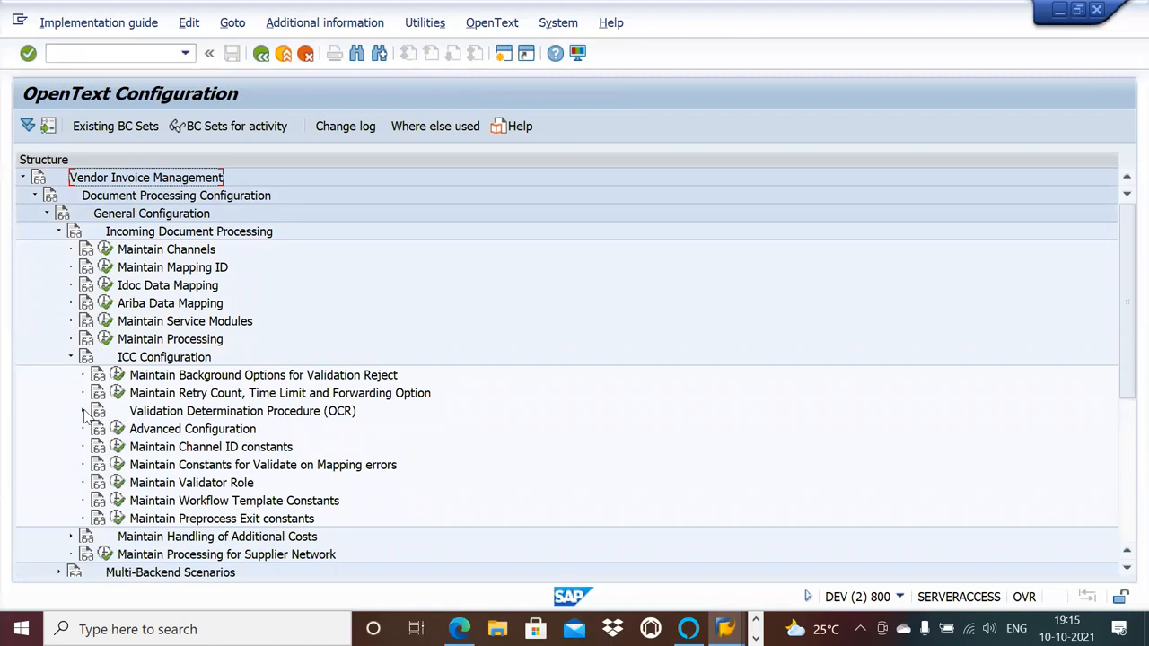
{"action": "left_click", "coordinate": [70, 359]}
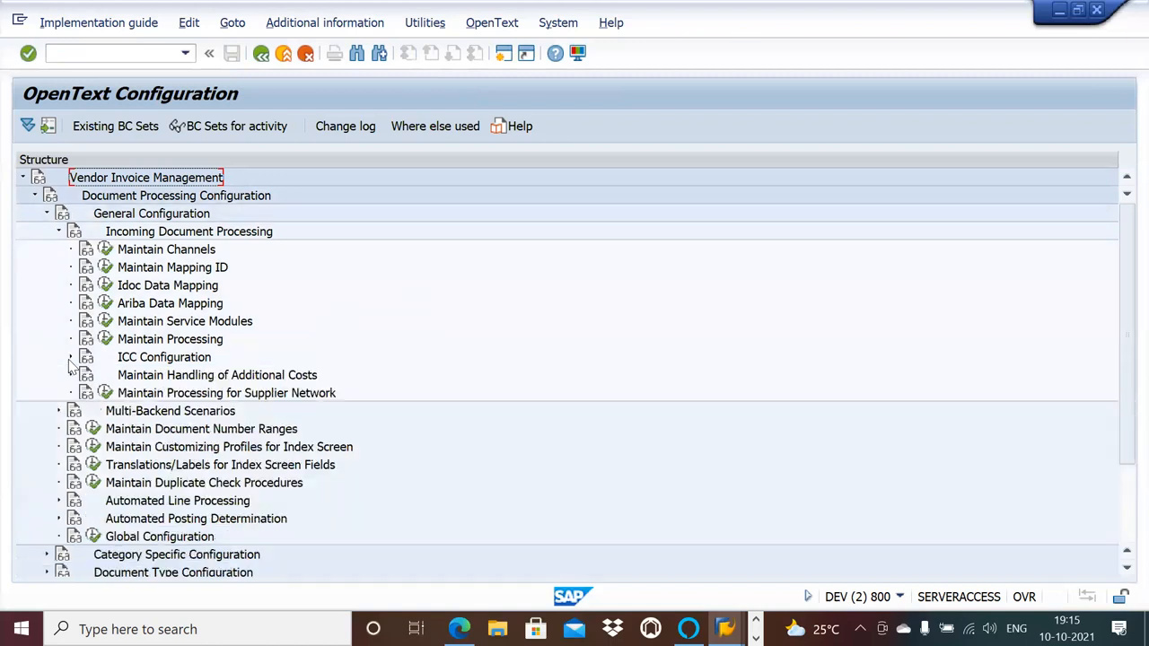
{"action": "left_click", "coordinate": [70, 376]}
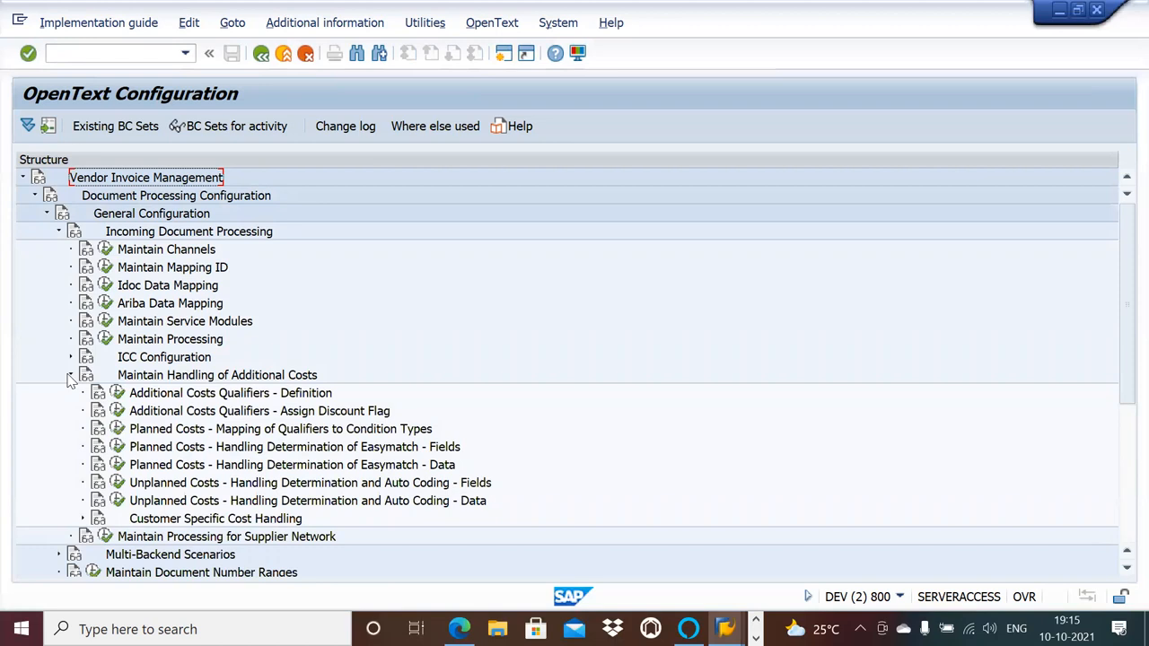
{"action": "left_click", "coordinate": [83, 519]}
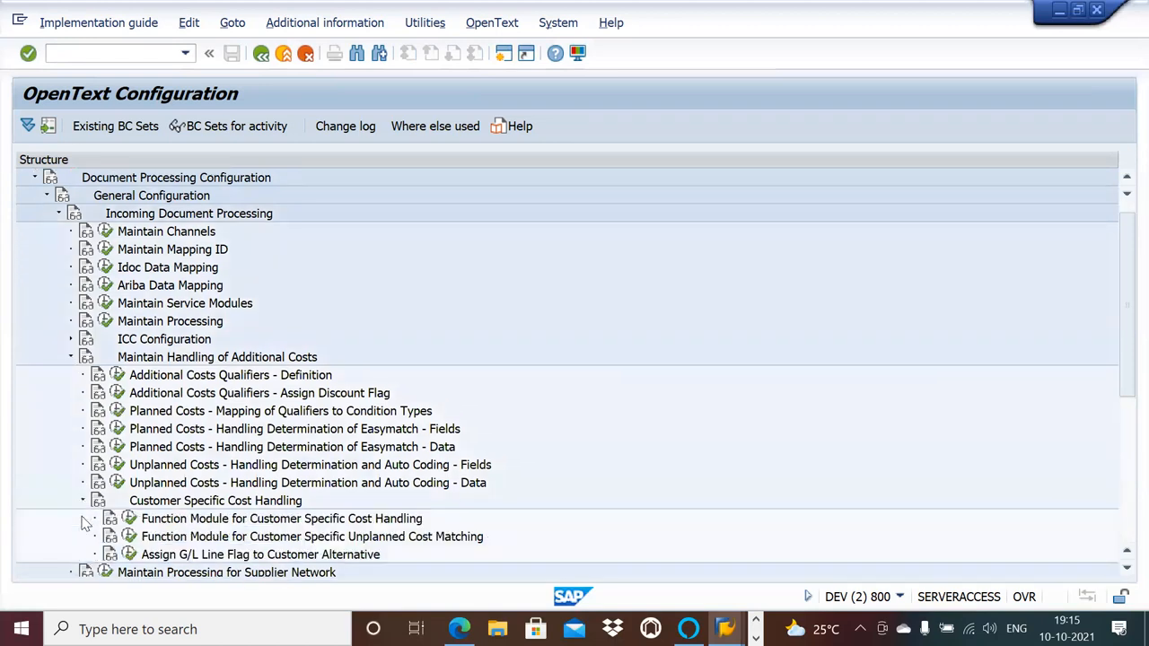
{"action": "left_click", "coordinate": [71, 358]}
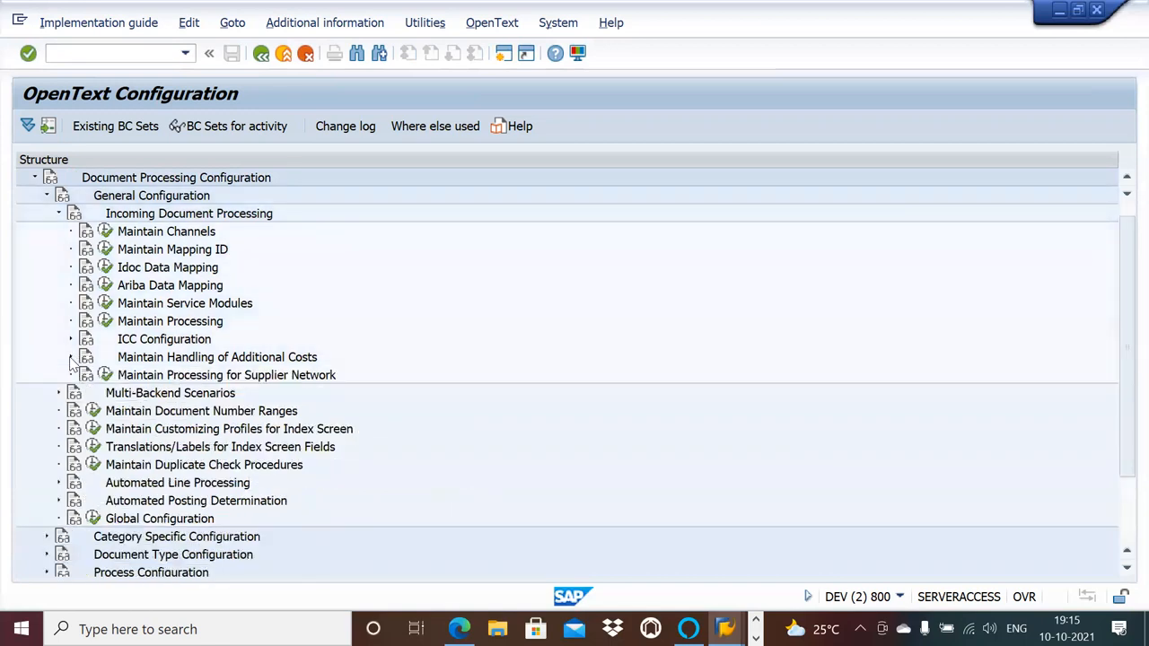
Inspect the activities under Automated Posting Determination and Automated Line Processing, including PO Line Determination, and collapse Incoming Document Processing.
{"action": "left_click", "coordinate": [59, 501]}
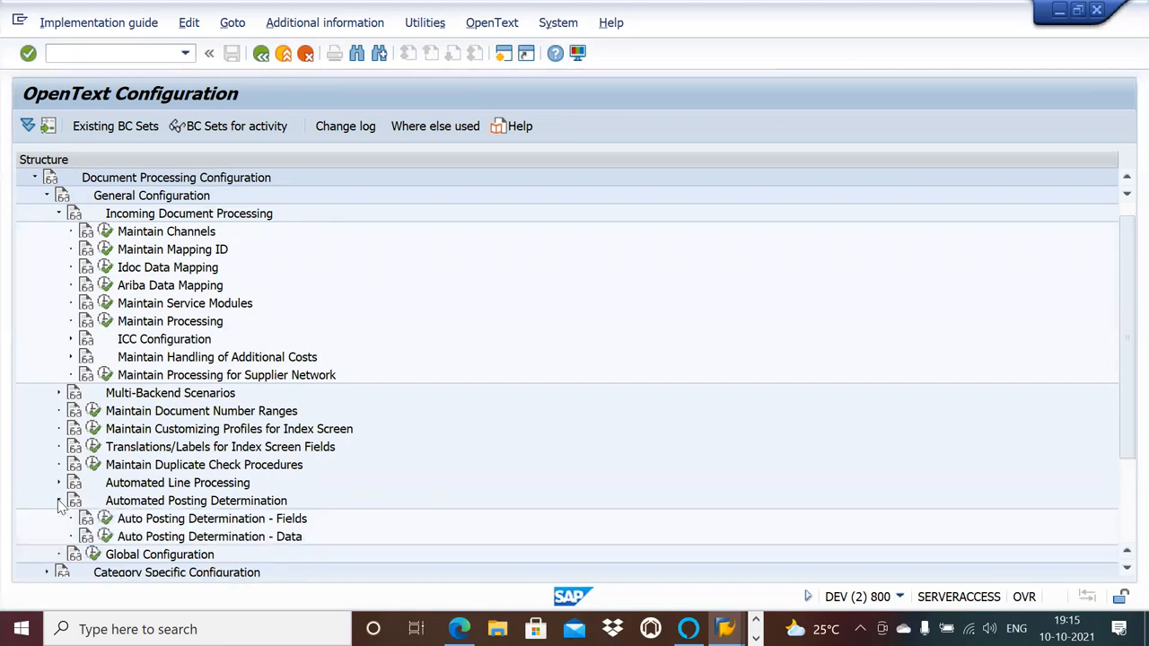
{"action": "left_click", "coordinate": [58, 501]}
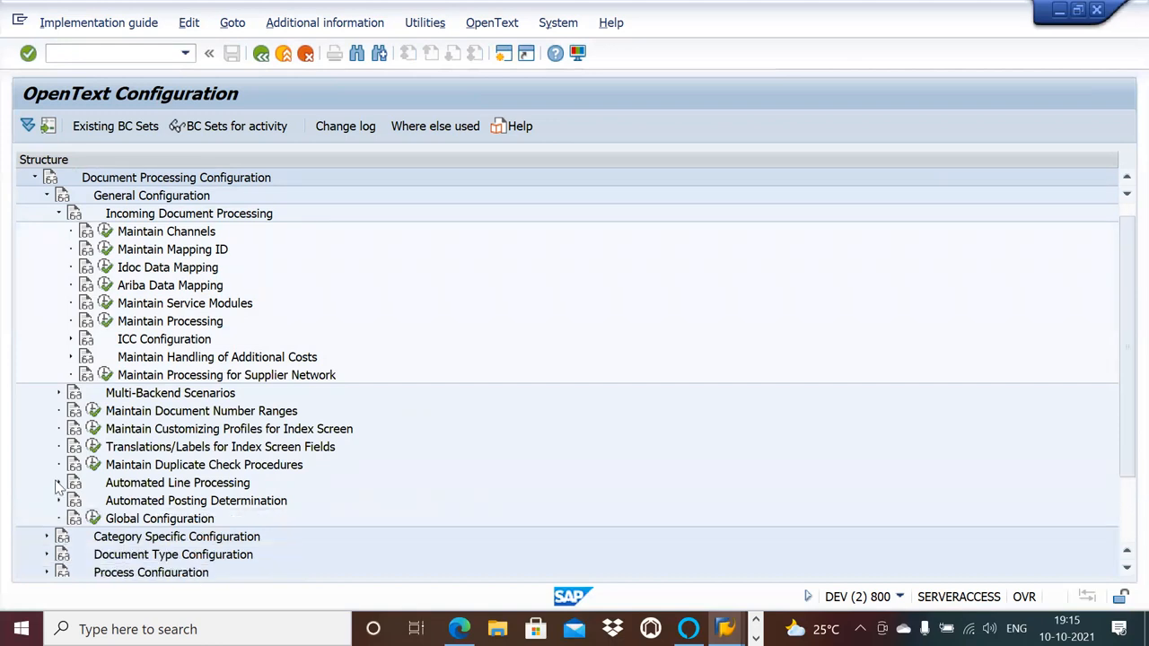
{"action": "left_click", "coordinate": [57, 482]}
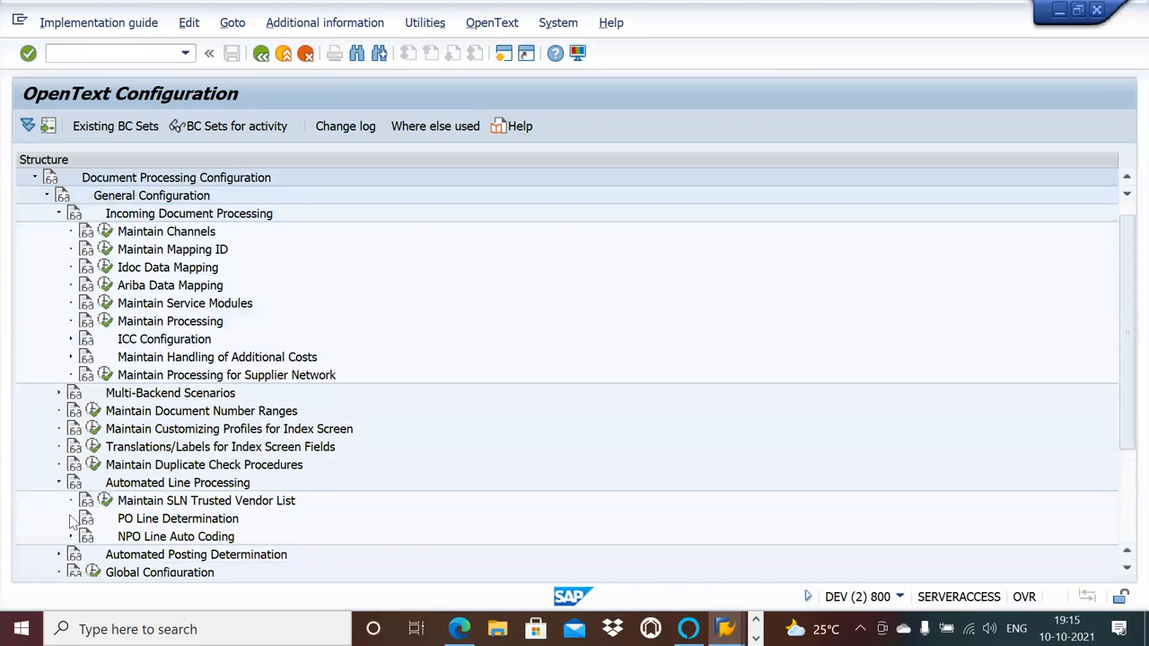
{"action": "left_click", "coordinate": [70, 520]}
{"action": "left_click", "coordinate": [71, 519]}
{"action": "left_click", "coordinate": [71, 519]}
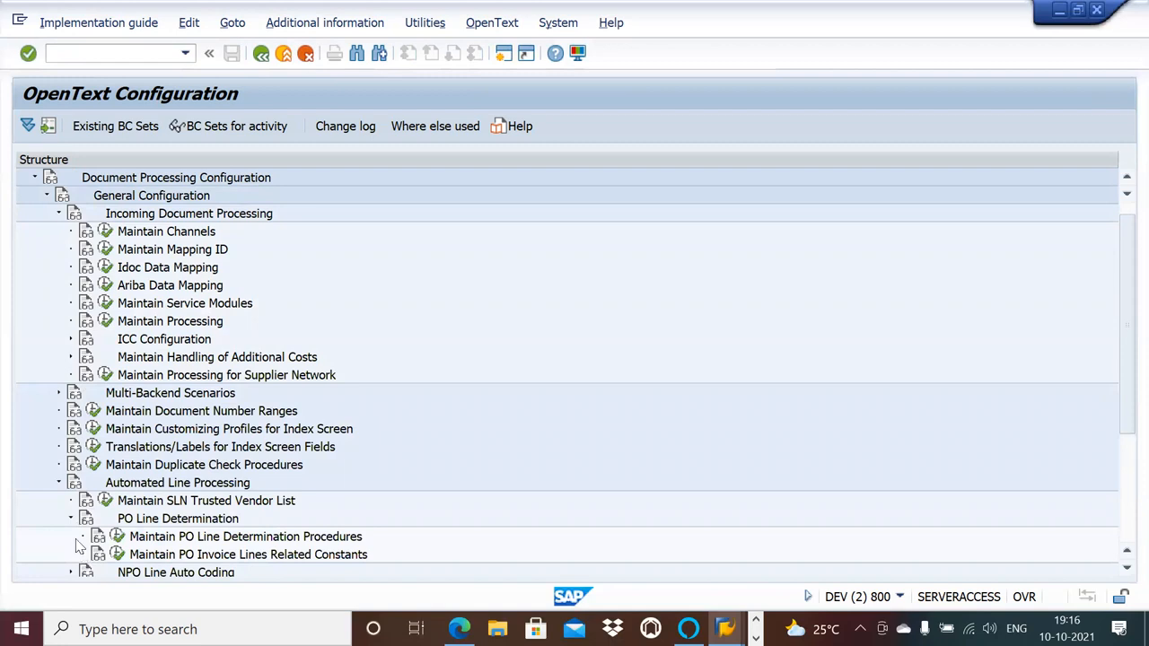
{"action": "left_click", "coordinate": [58, 214]}
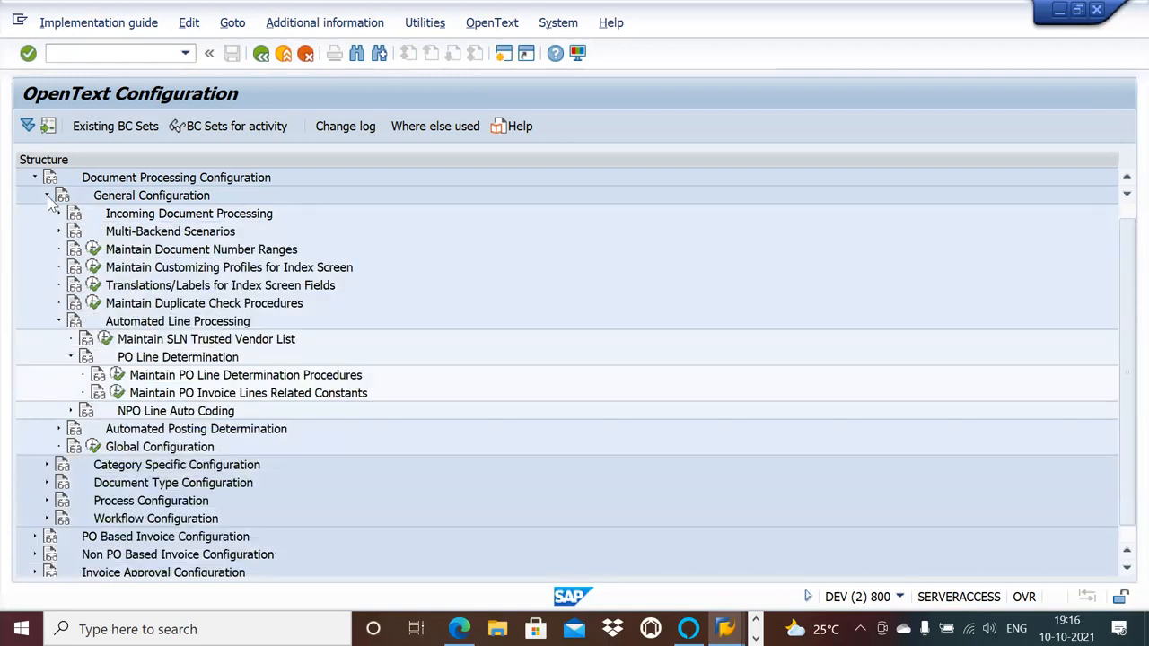
Check the activities under Document Type Configuration, including Logic Module Processing and Specific Country Settings.
{"action": "left_click", "coordinate": [46, 483]}
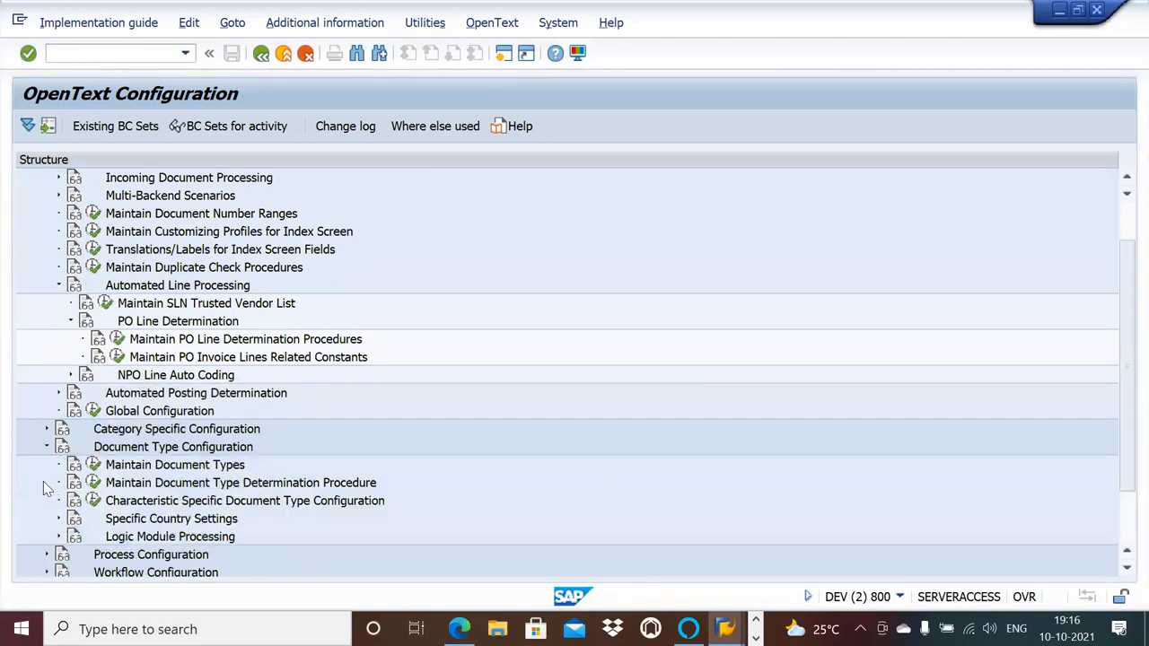
{"action": "left_click", "coordinate": [59, 538]}
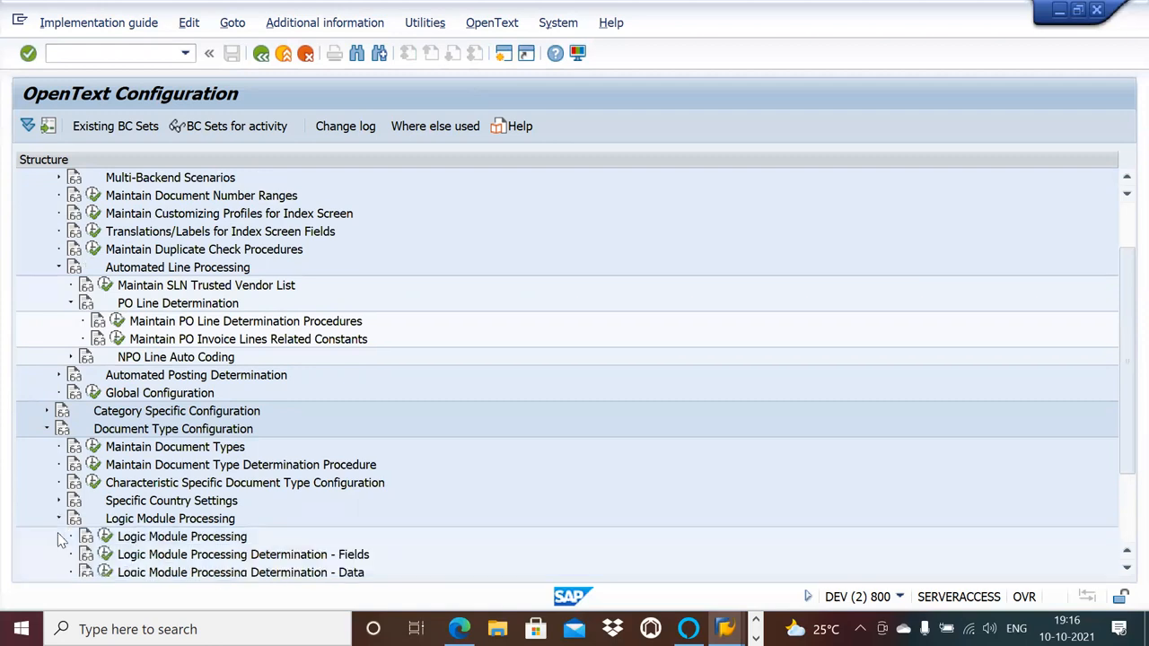
{"action": "left_click", "coordinate": [57, 502]}
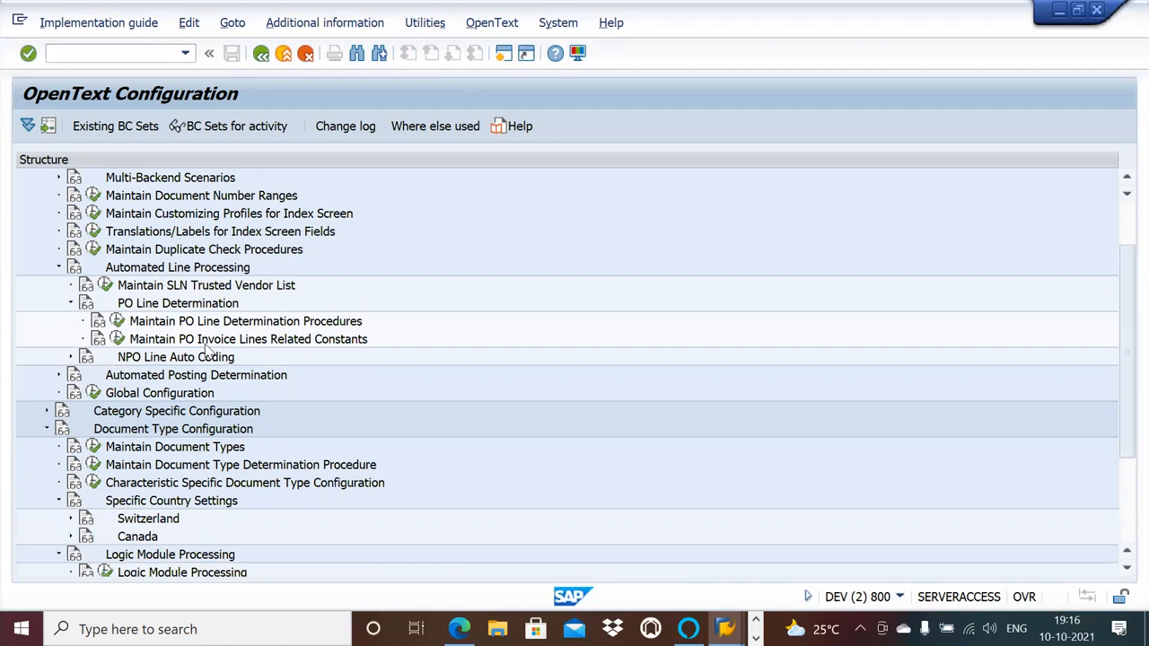
Search the configuration structure for "dupli", and repeat the search with the same term.
{"action": "scroll", "coordinate": [204, 350], "scroll_direction": "up", "scroll_amount": 2}
{"action": "key", "text": "ctrl+f"}
{"action": "type", "text": "dupli"}
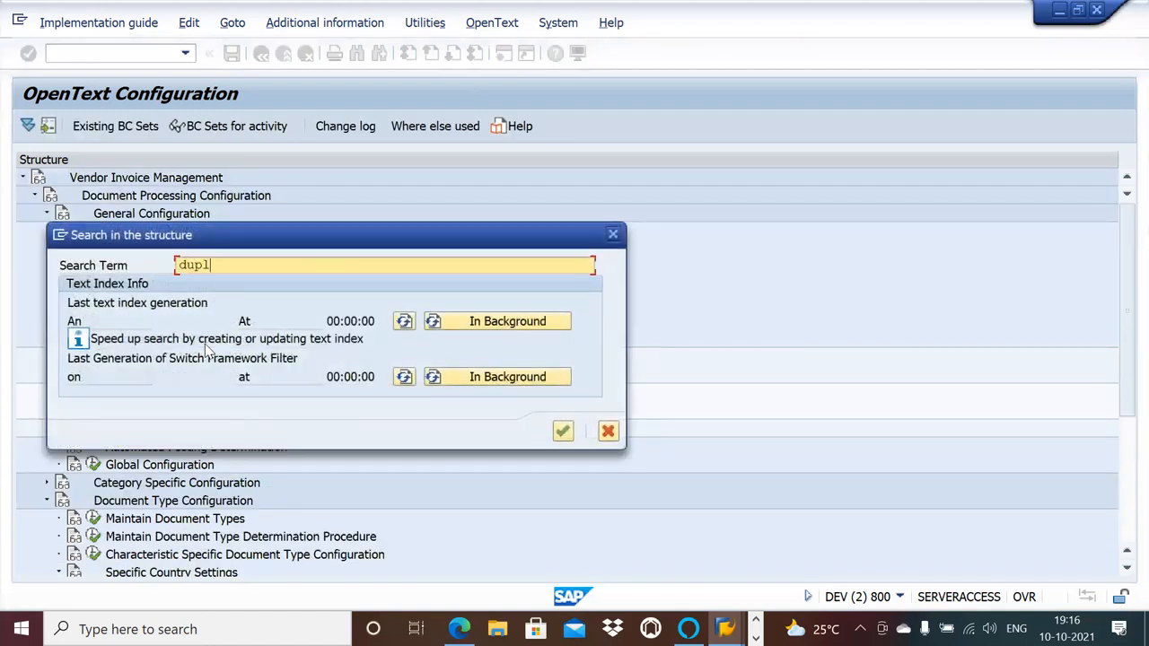
{"action": "key", "text": "Return"}
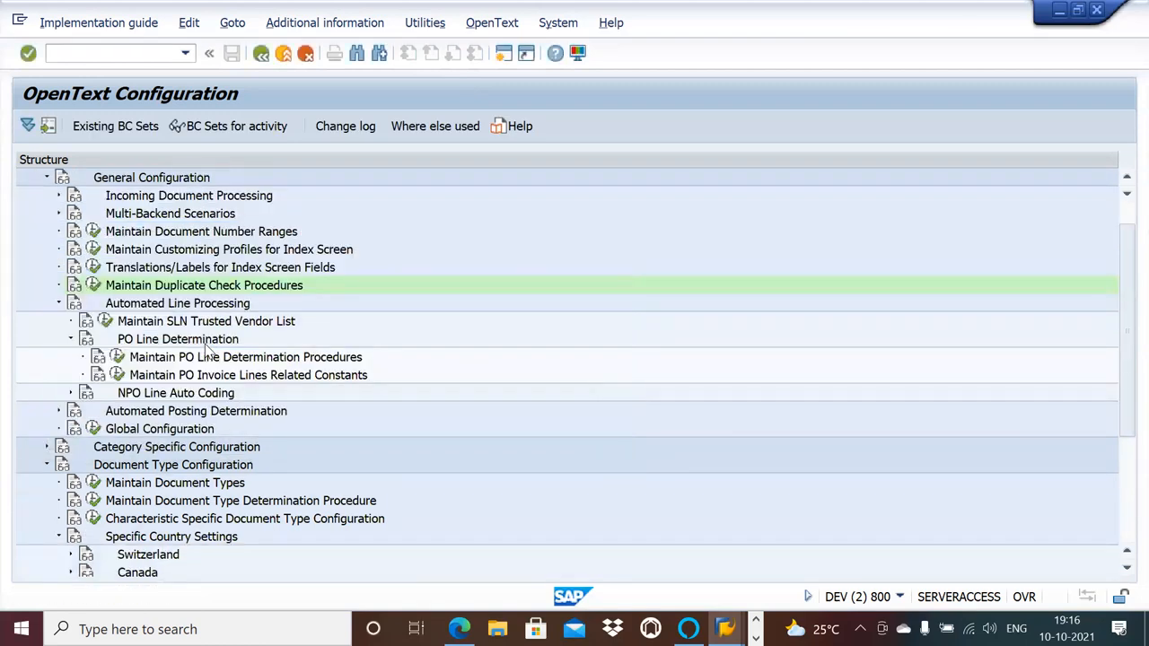
{"action": "key", "text": "ctrl+f"}
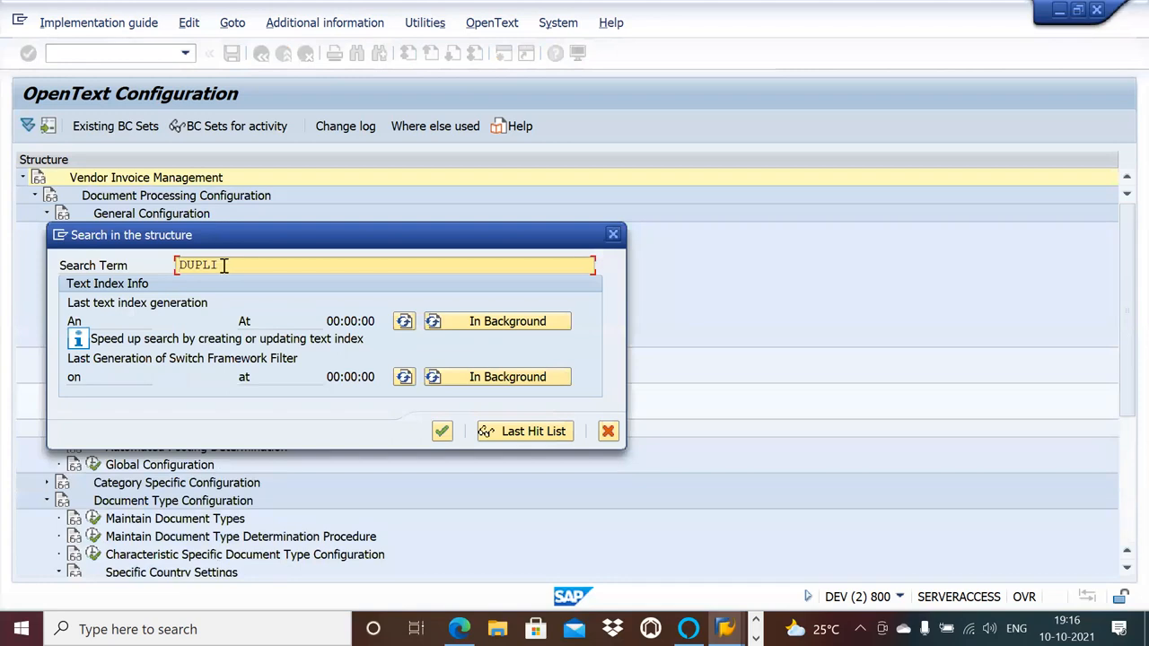
{"action": "key", "text": "Return"}
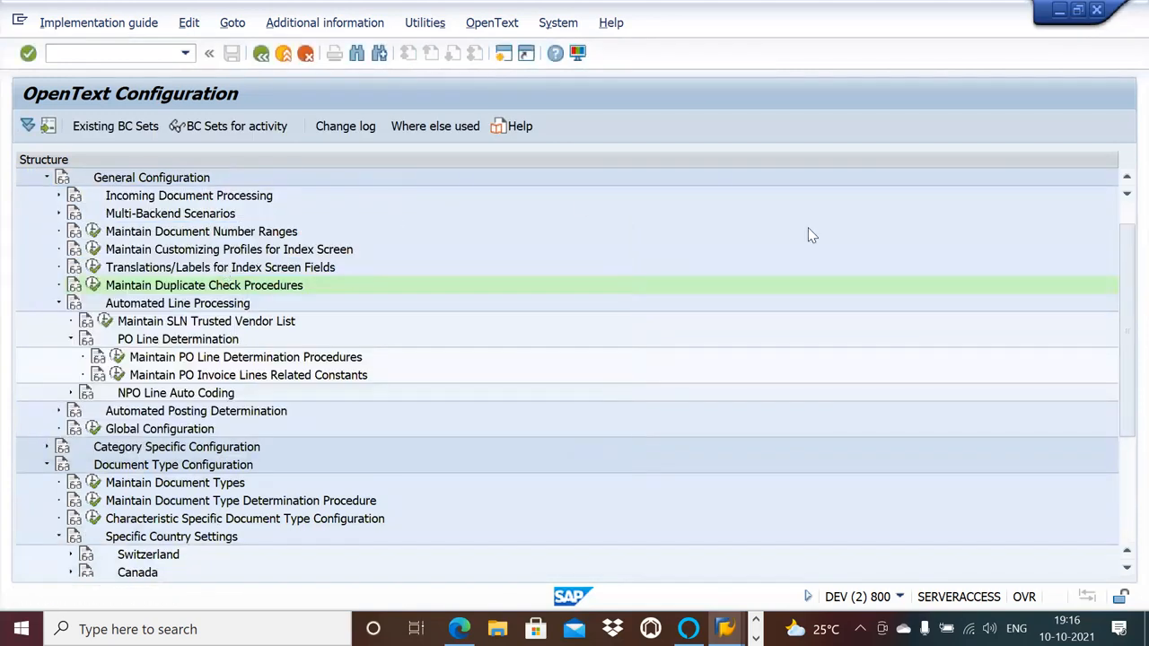
Look through the activities around Maintain Duplicate Check Procedures and those under Maintain Handling of Additional Costs in Incoming Document Processing.
{"action": "left_click", "coordinate": [1125, 195]}
{"action": "left_click", "coordinate": [1126, 196]}
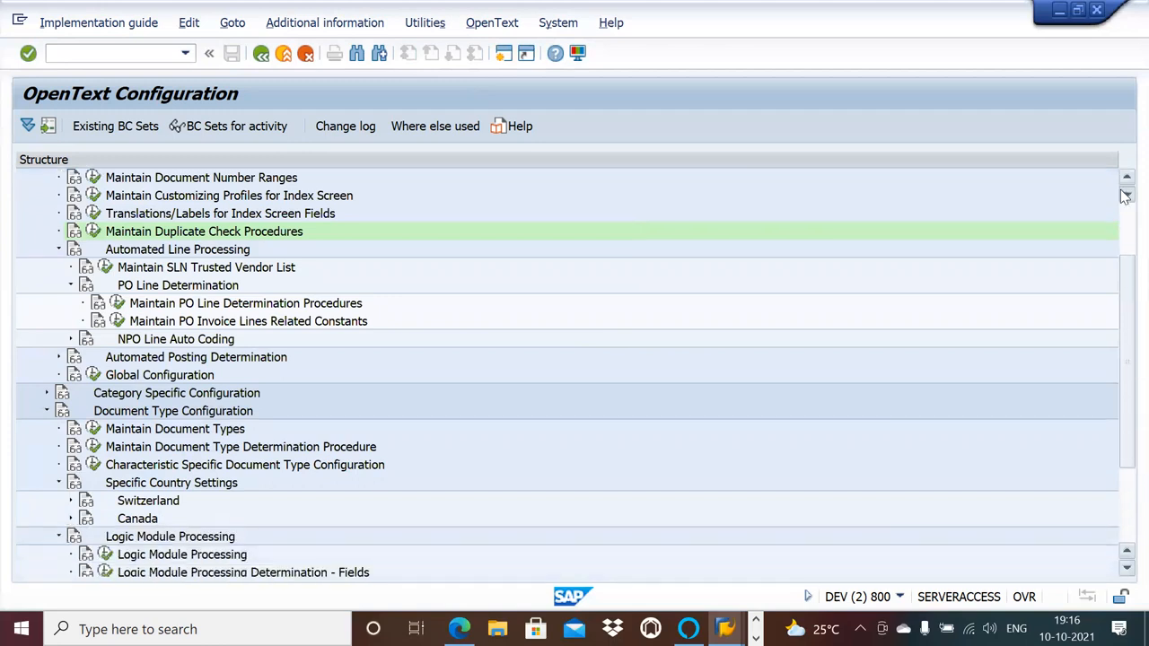
{"action": "left_click", "coordinate": [1126, 196]}
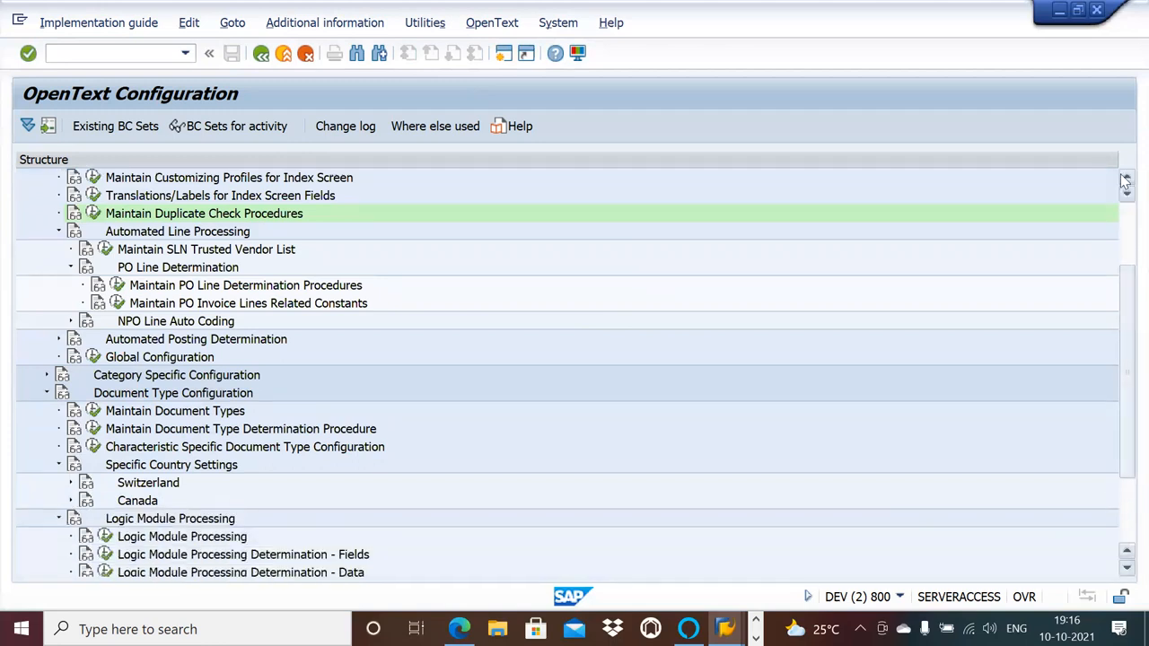
{"action": "left_click", "coordinate": [1125, 179]}
{"action": "left_click", "coordinate": [1126, 179]}
{"action": "left_click", "coordinate": [1125, 179]}
{"action": "left_click", "coordinate": [1126, 178]}
{"action": "left_click", "coordinate": [1126, 178]}
{"action": "left_click", "coordinate": [1126, 178]}
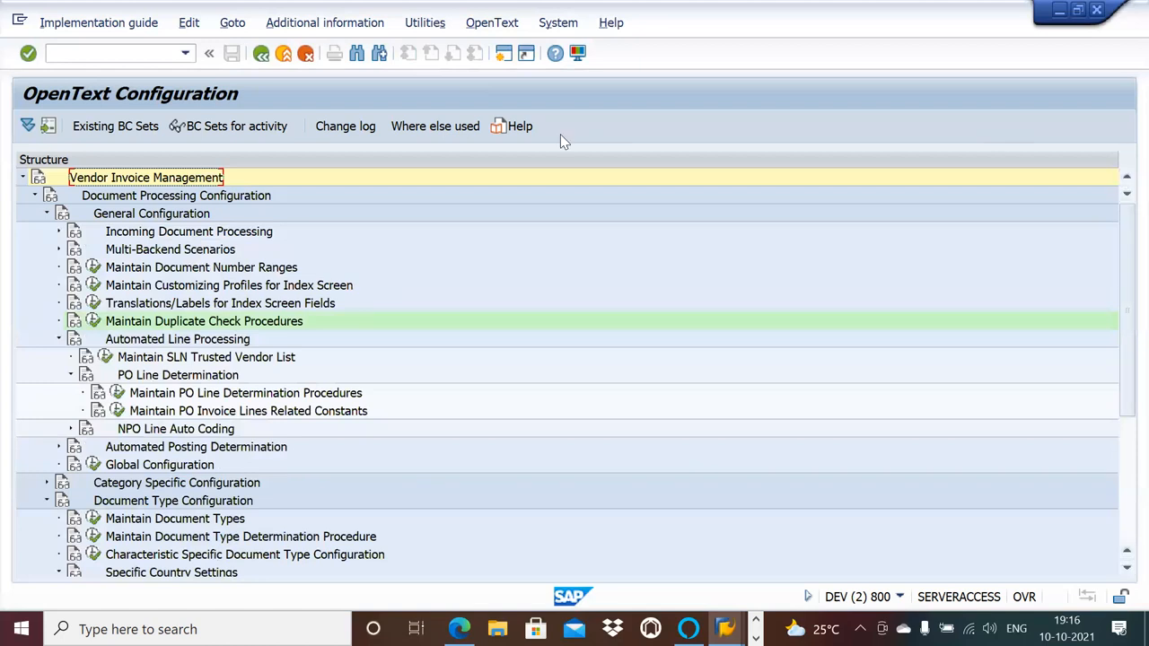
{"action": "left_click", "coordinate": [58, 232]}
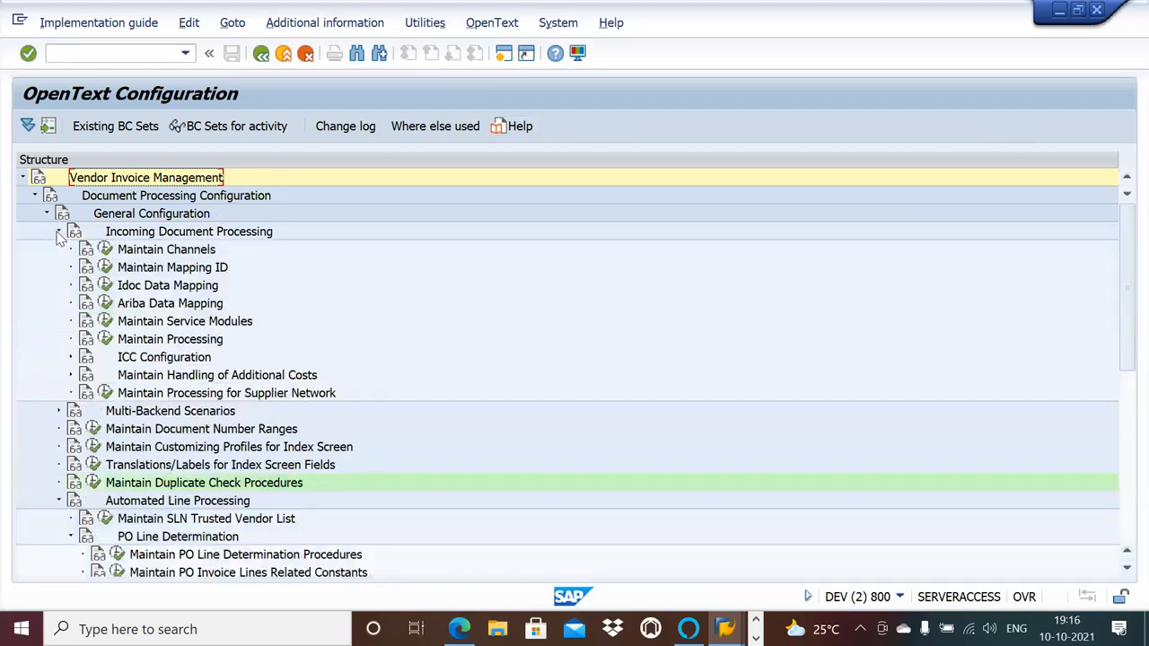
{"action": "left_click", "coordinate": [70, 377]}
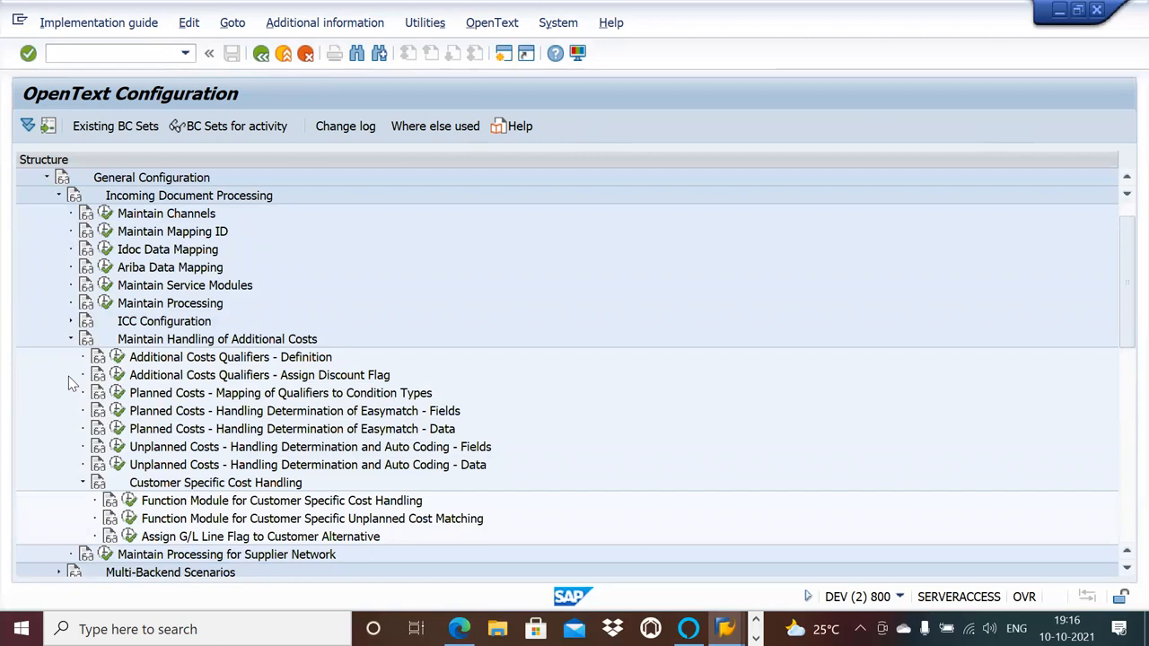
{"action": "left_click", "coordinate": [58, 196]}
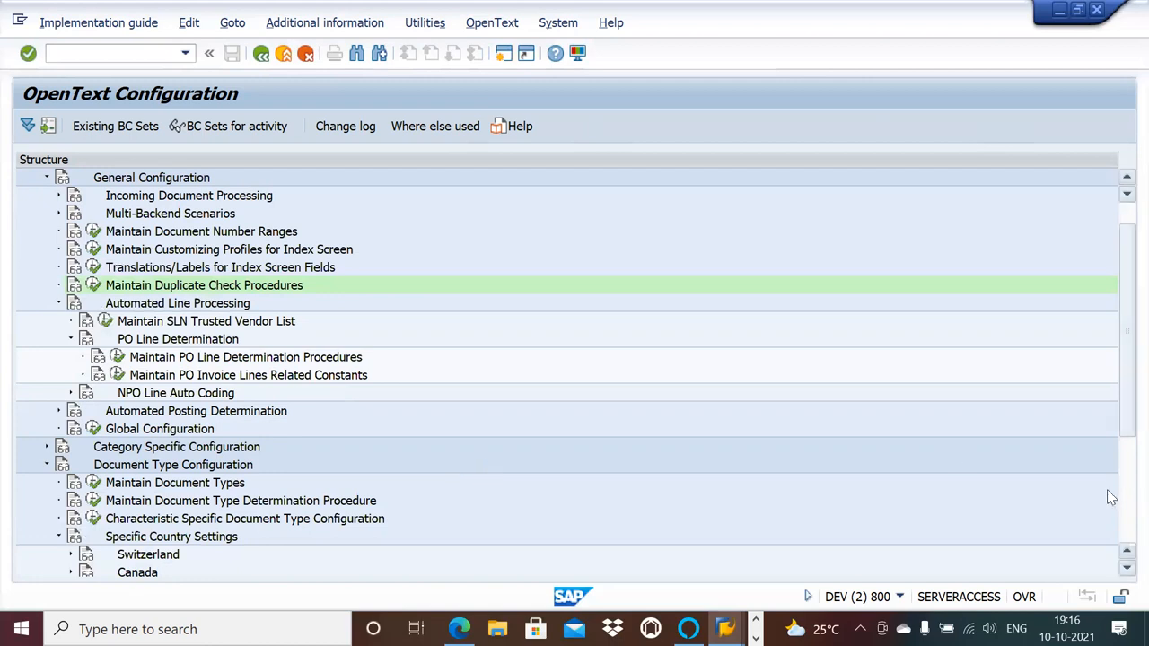
Expand Category Specific Configuration and look through its invoice category activities in the configuration structure.
{"action": "left_click", "coordinate": [1125, 511]}
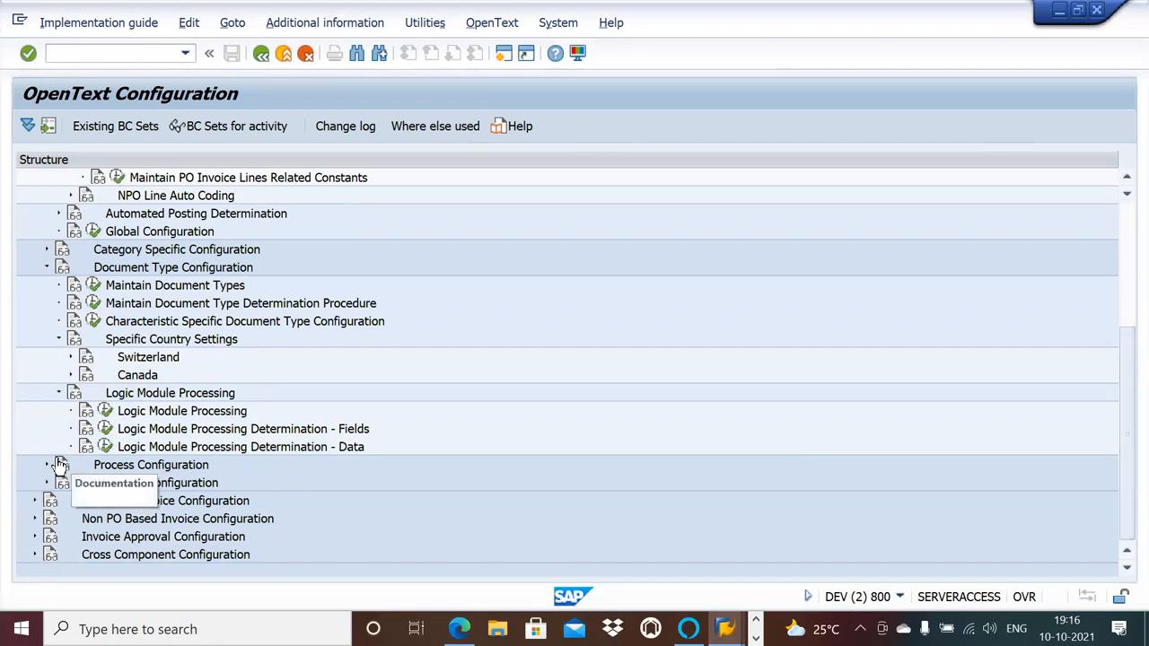
{"action": "left_click", "coordinate": [48, 253]}
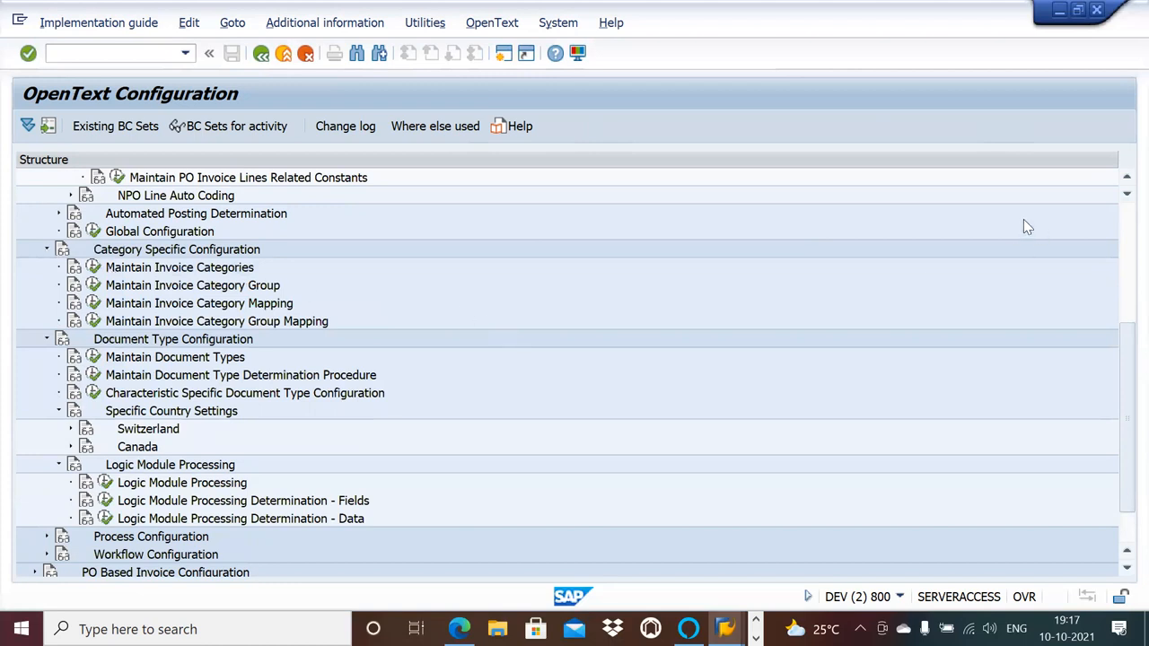
{"action": "left_click_drag", "start_coordinate": [1126, 177], "coordinate": [1126, 177]}
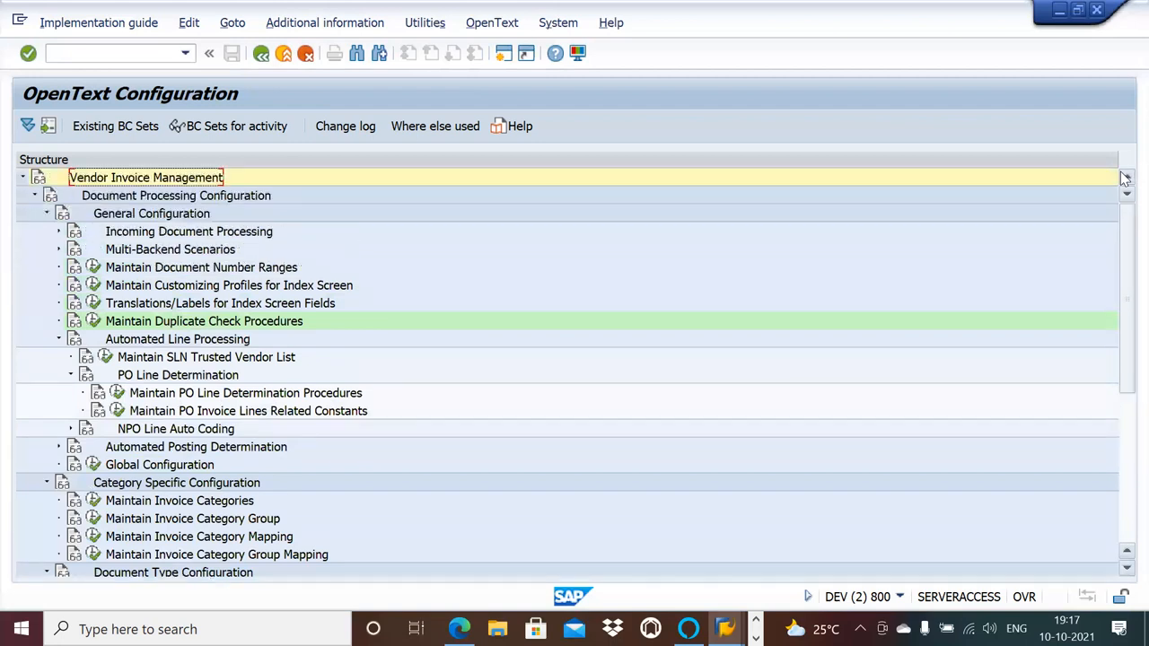
Inspect the details of PO line determination ID 1 in Maintain PO Line Determination Procedures and return to the configuration structure.
{"action": "left_click", "coordinate": [117, 393]}
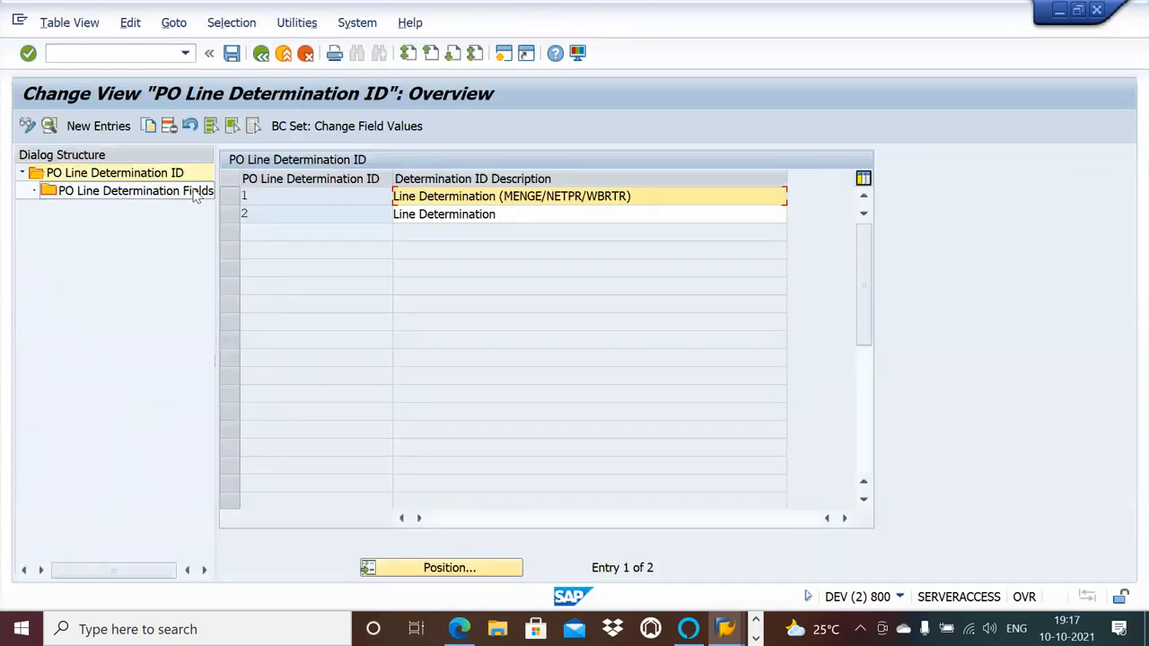
{"action": "double_click", "coordinate": [259, 196]}
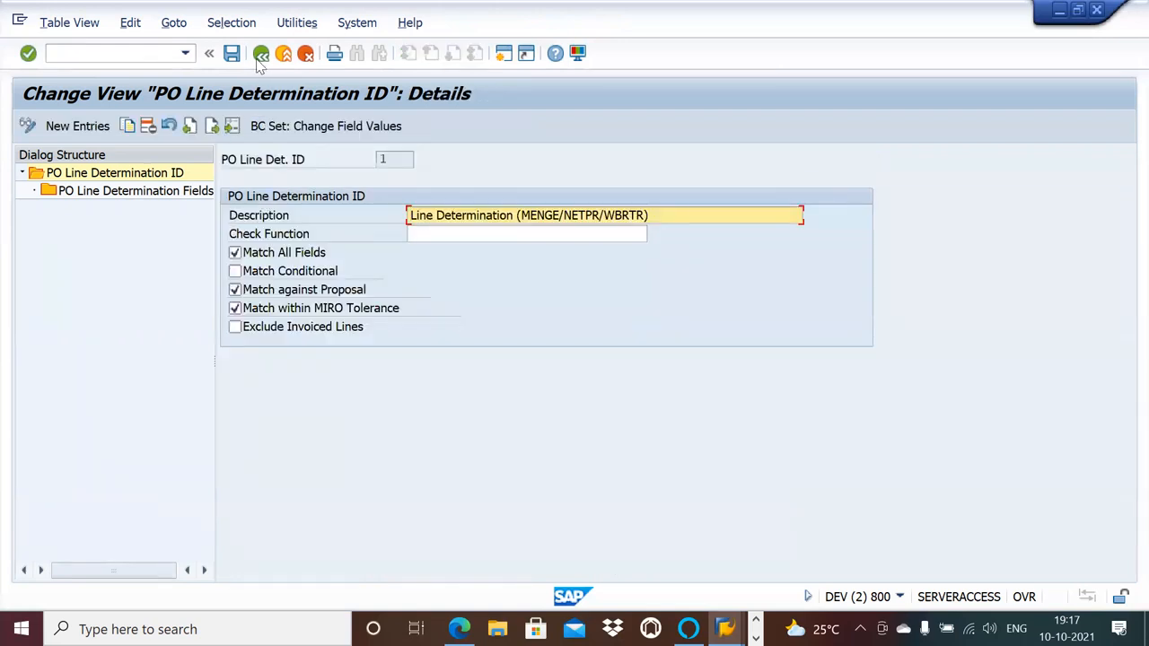
{"action": "left_click", "coordinate": [260, 55]}
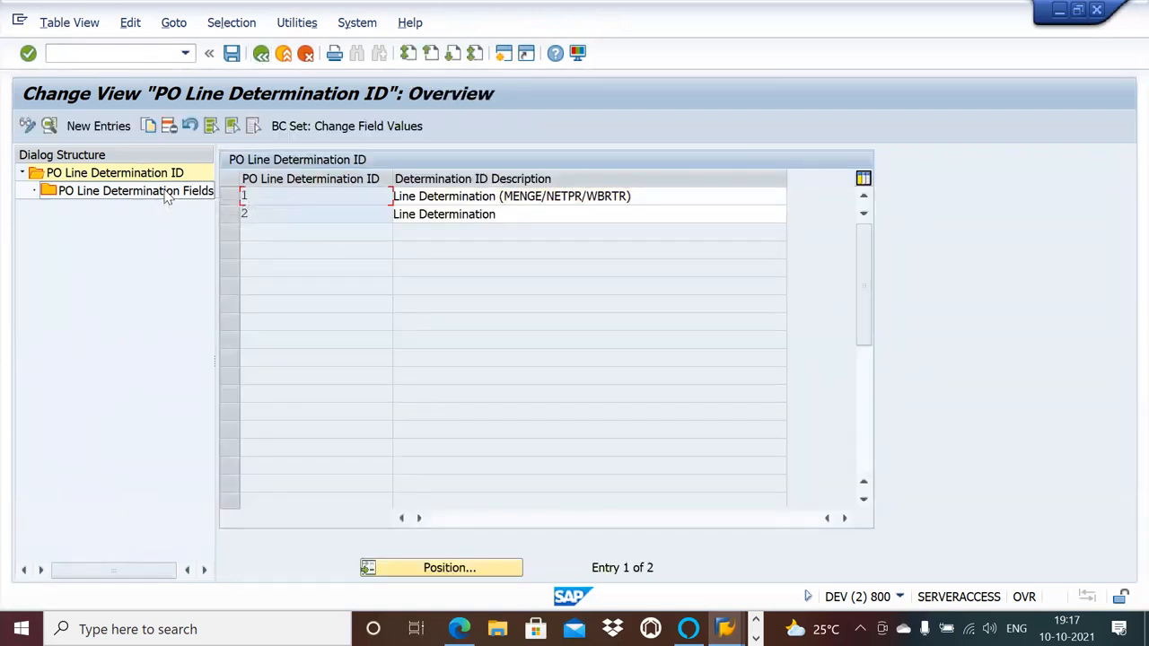
{"action": "left_click", "coordinate": [261, 57]}
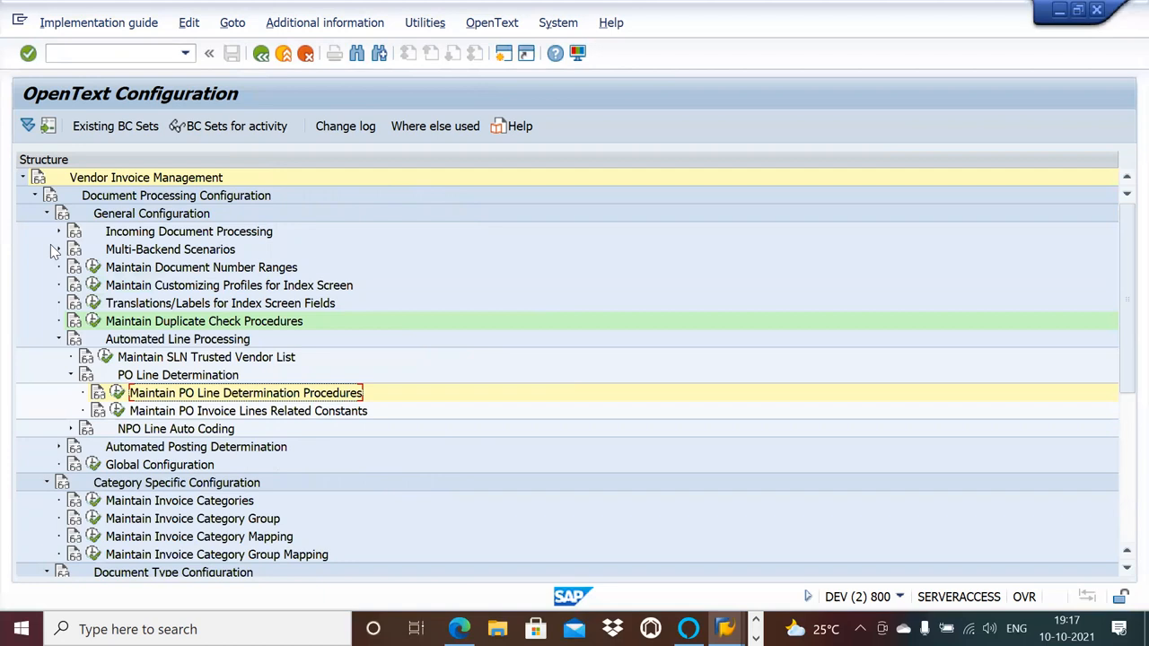
Open Maintain Duplicate Check Procedures, select group 1 and compare it with the duplicate check group and role assigned to the NPO_AP document type.
{"action": "left_click", "coordinate": [93, 321]}
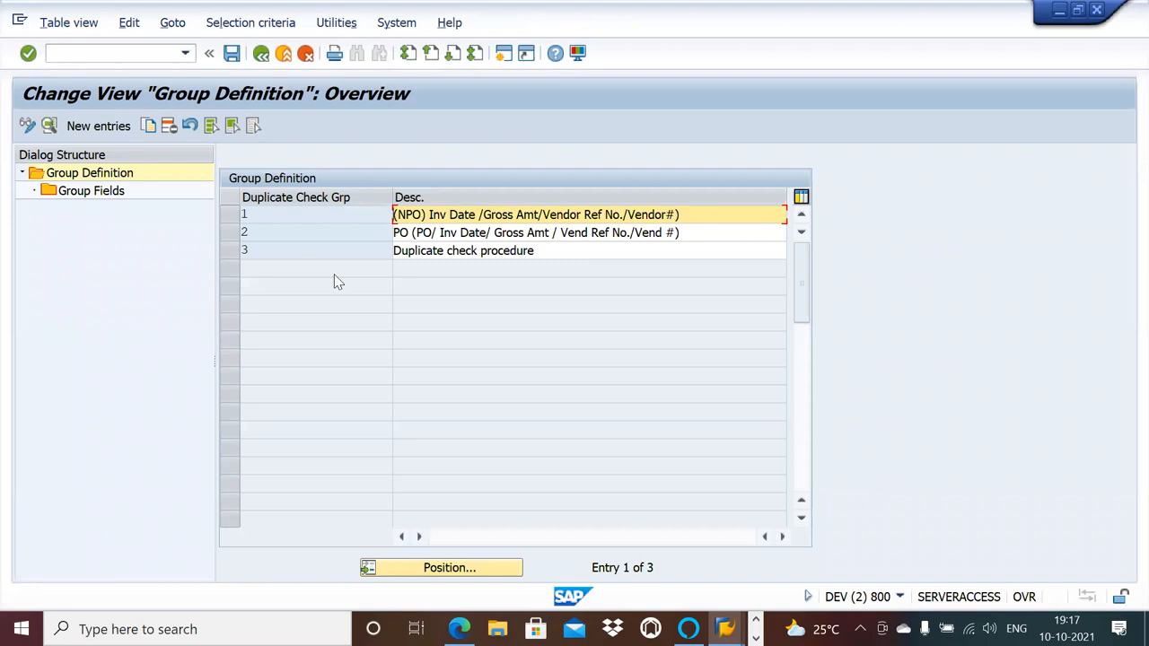
{"action": "left_click", "coordinate": [234, 217]}
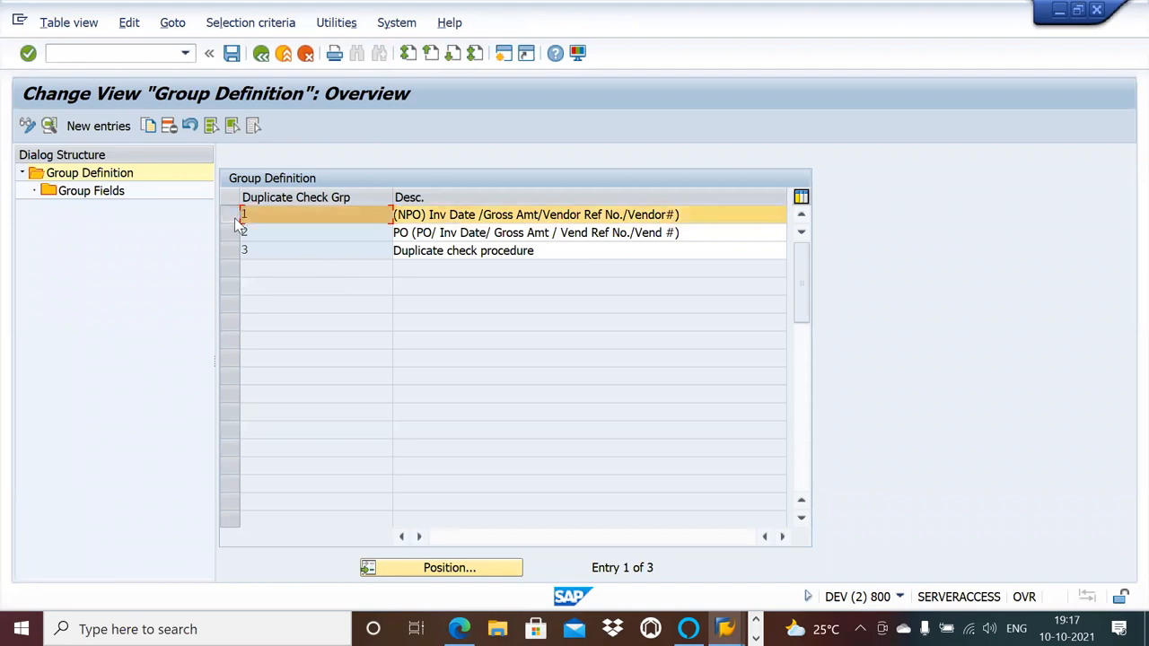
{"action": "key", "text": "alt+Tab"}
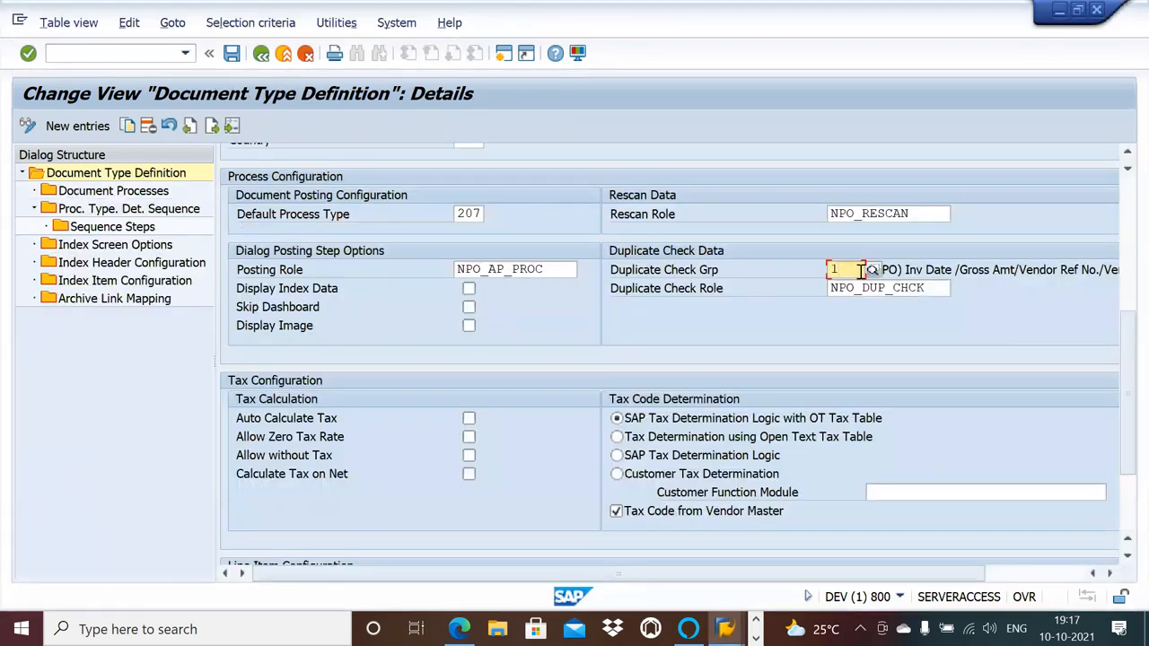
{"action": "key", "text": "alt+Tab"}
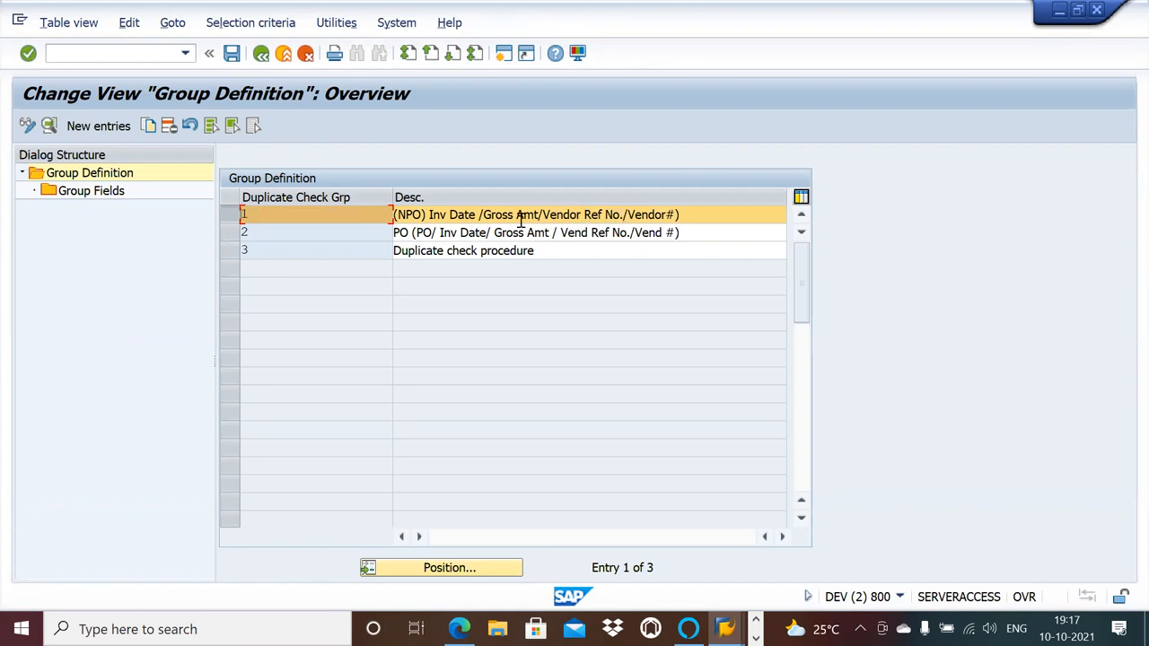
{"action": "key", "text": "alt+Tab"}
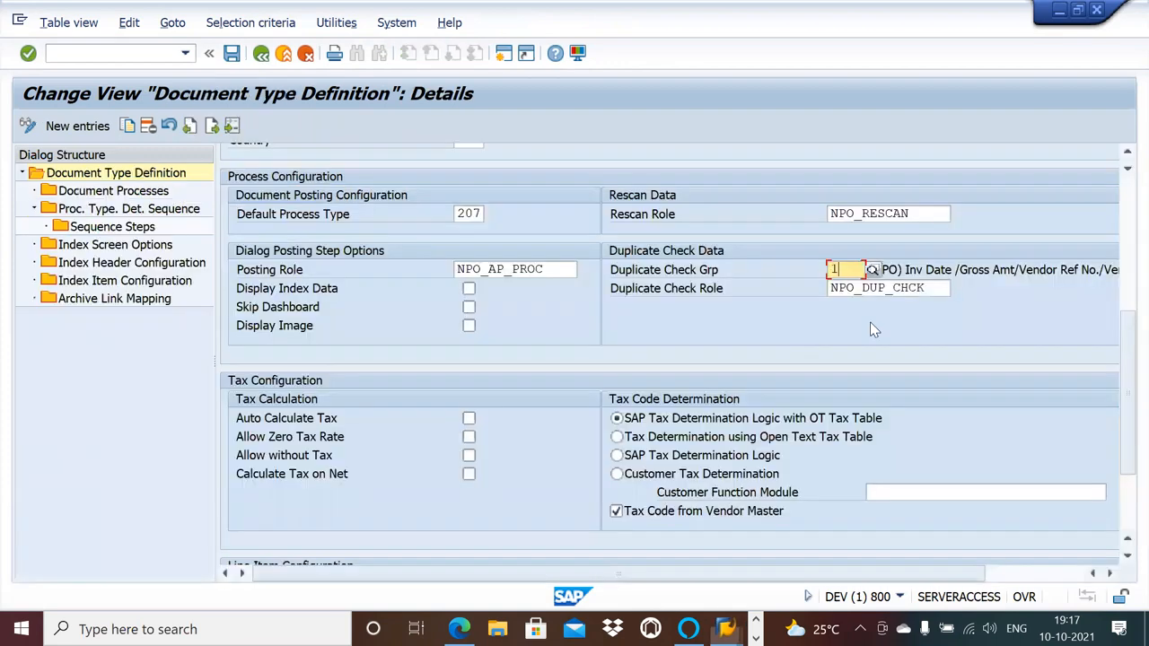
{"action": "left_click", "coordinate": [923, 288]}
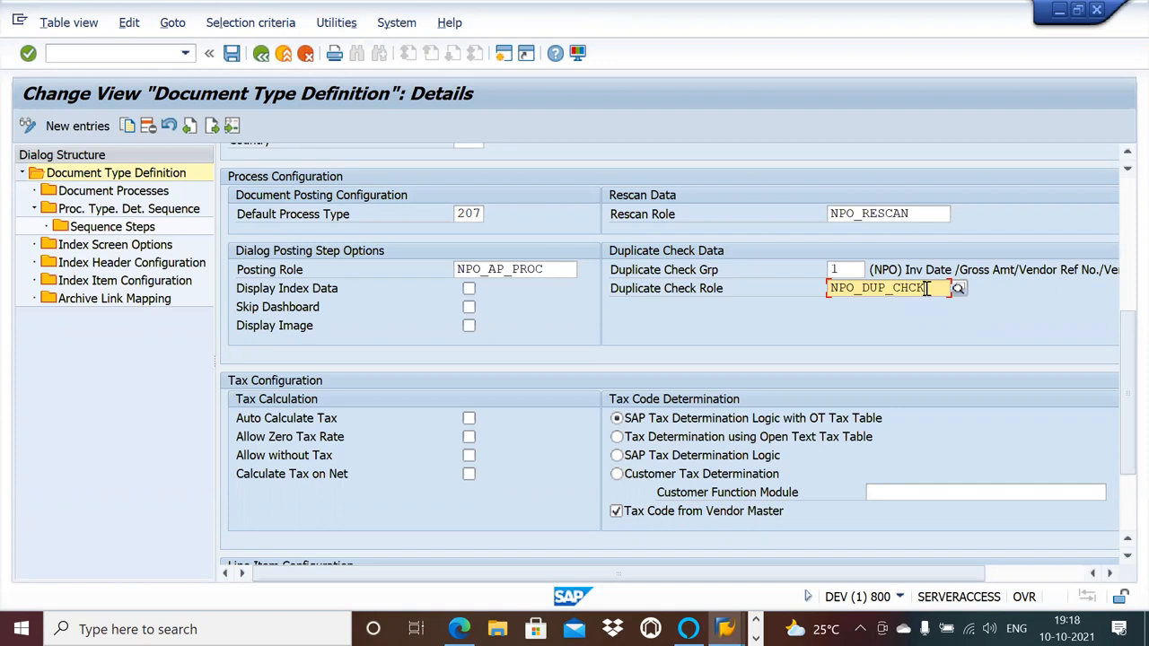
{"action": "key", "text": "alt+Tab"}
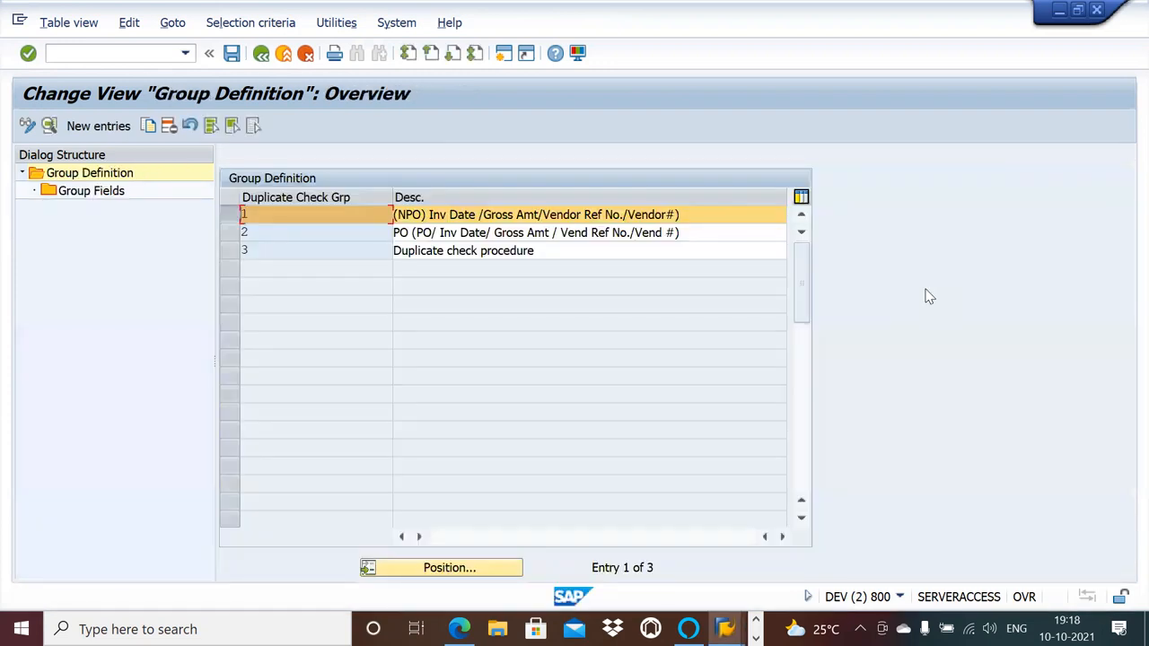
{"action": "key", "text": "alt+Tab"}
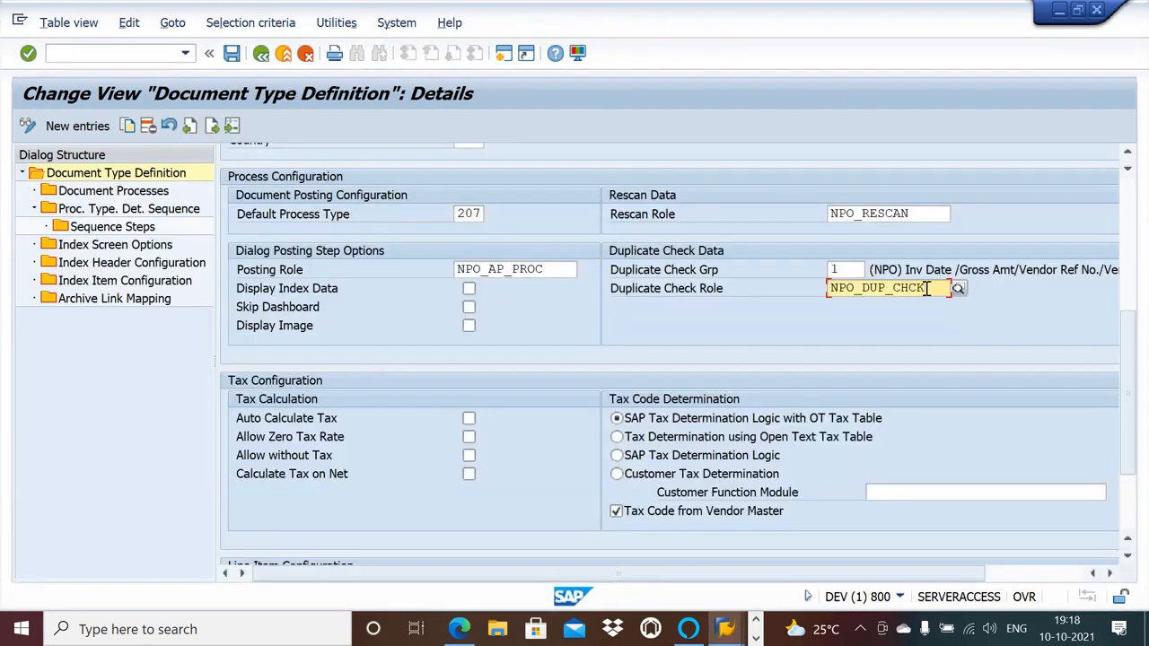
Examine the group fields of duplicate check group 1, then go back to the NPO_AP document type definition.
{"action": "key", "text": "alt+Tab"}
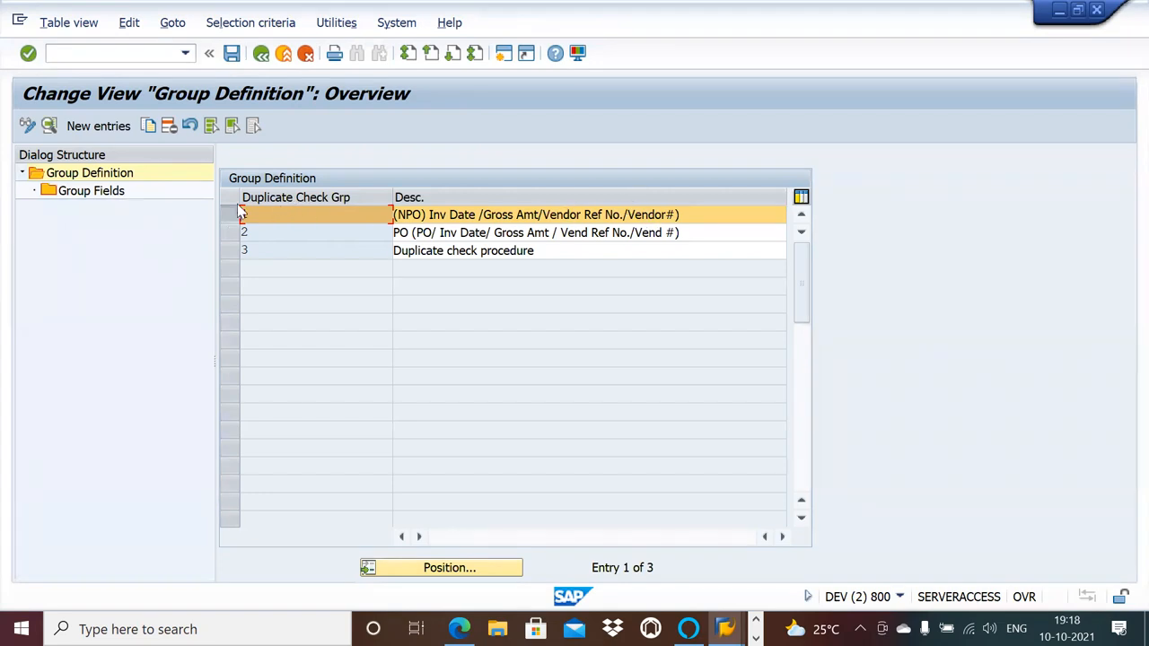
{"action": "double_click", "coordinate": [106, 192]}
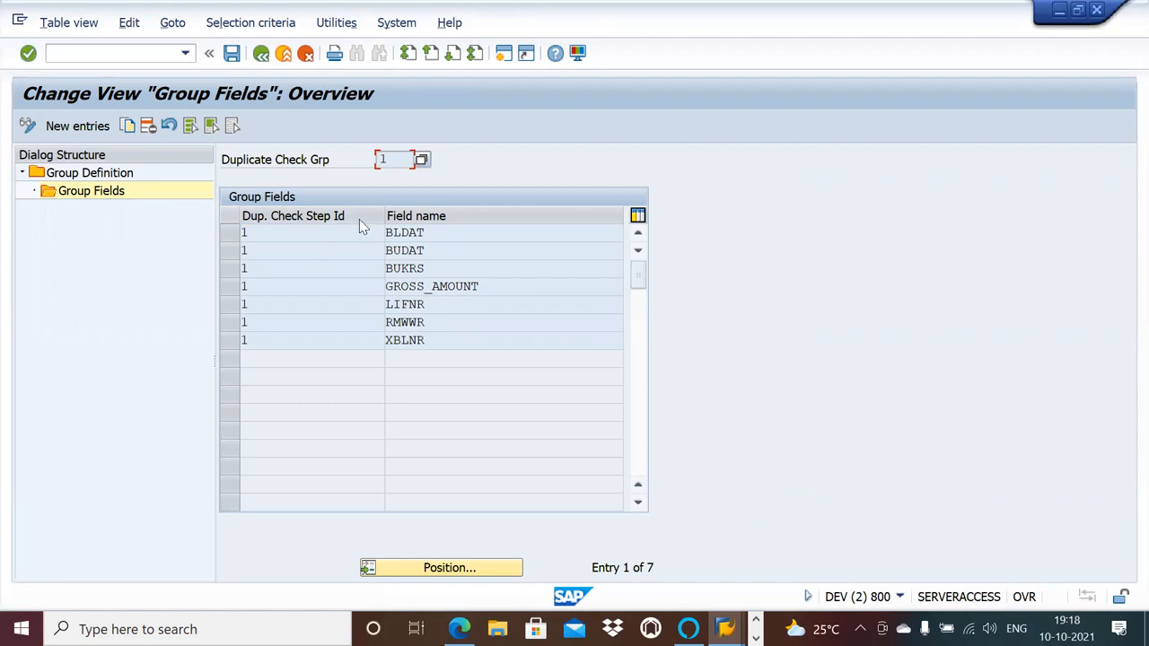
{"action": "left_click", "coordinate": [261, 55]}
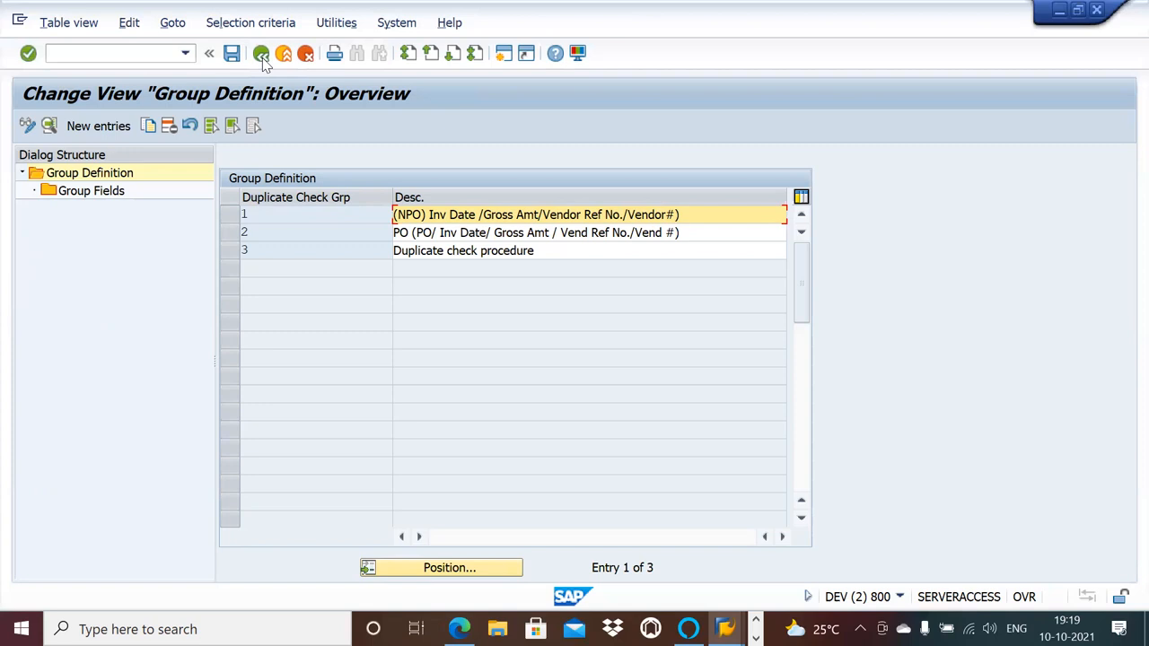
{"action": "left_click", "coordinate": [261, 56]}
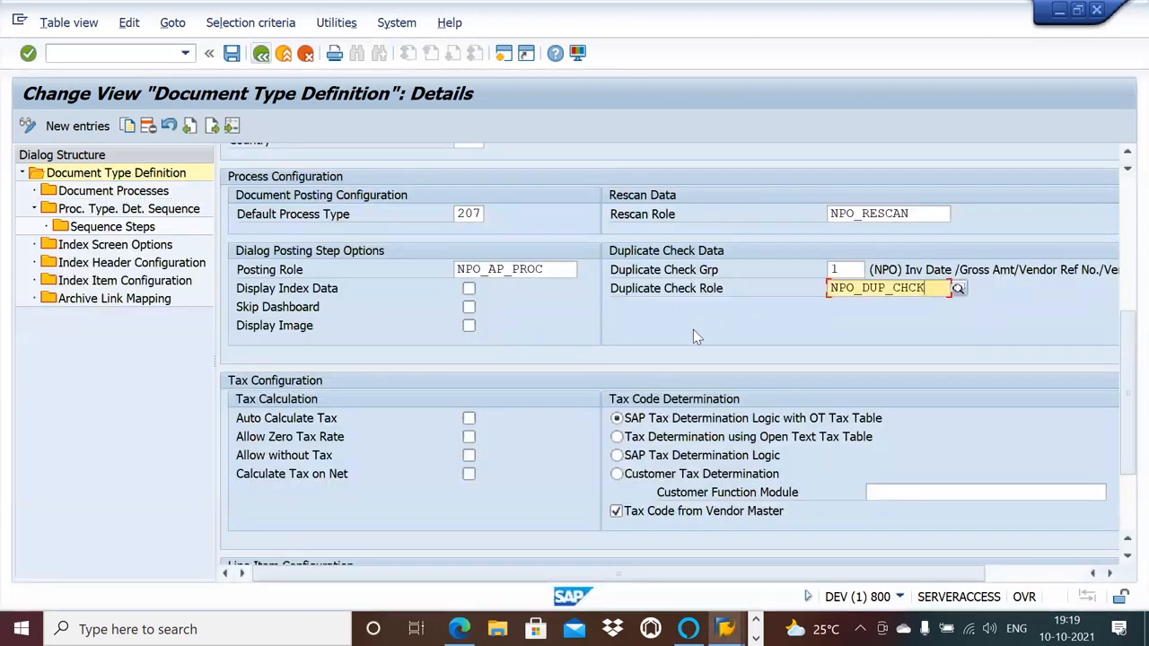
Review the tax calculation and tax code determination options of NPO_AP, including the Customer Function Module field.
{"action": "left_click", "coordinate": [1127, 556]}
{"action": "left_click", "coordinate": [1126, 559]}
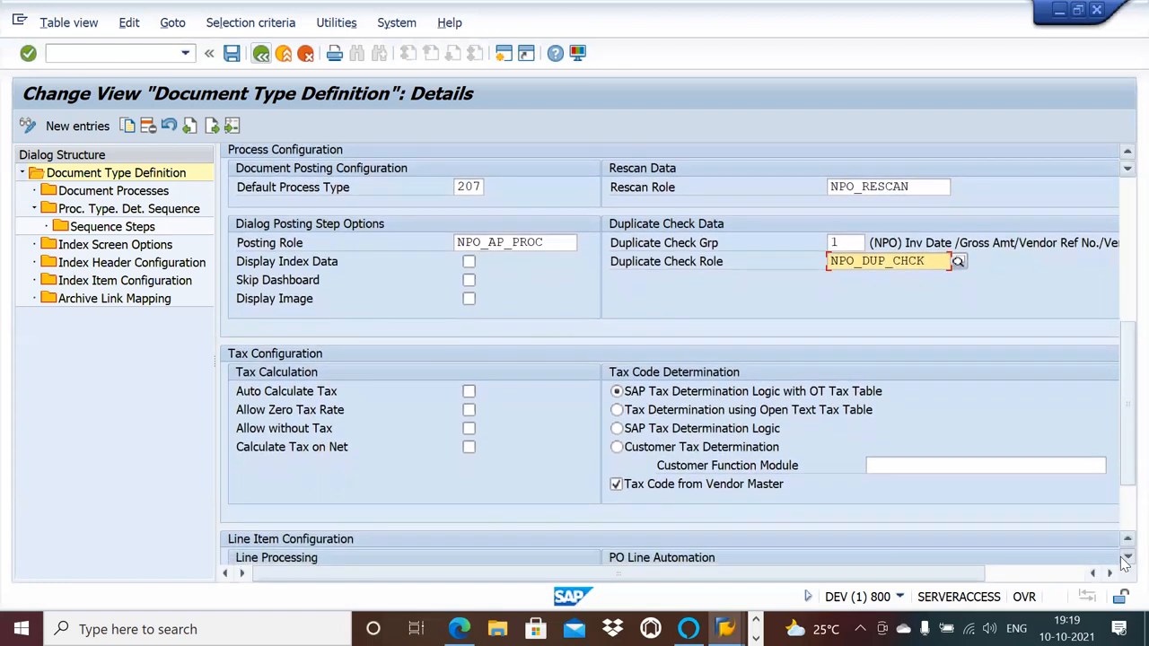
{"action": "left_click", "coordinate": [1127, 558]}
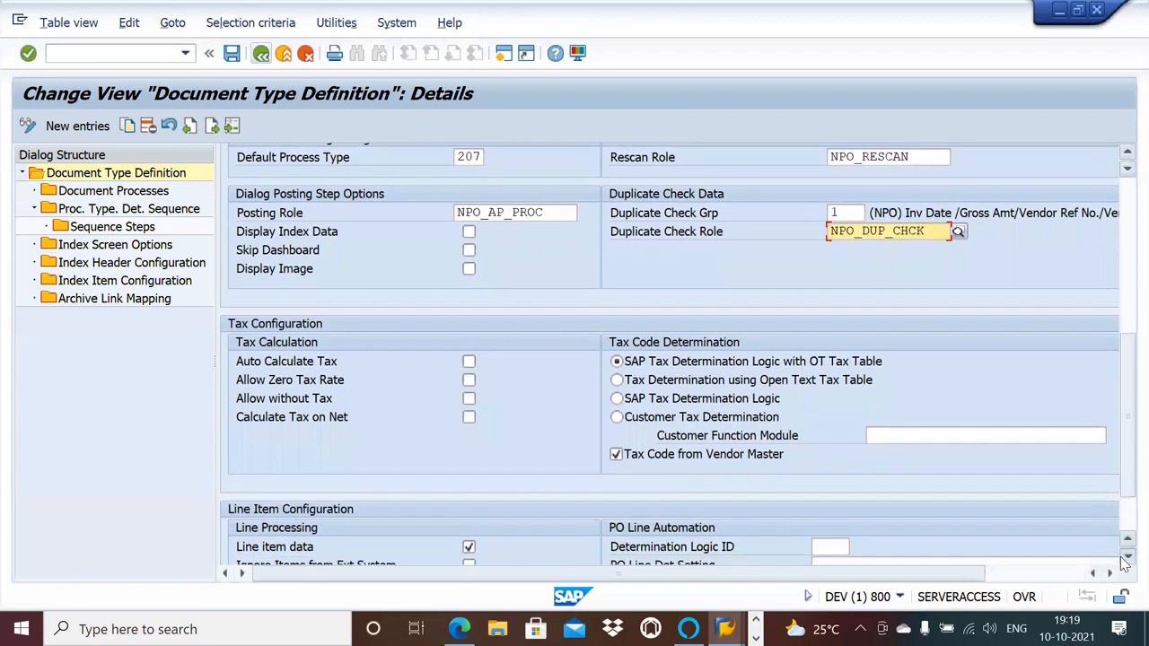
{"action": "left_click", "coordinate": [1126, 558]}
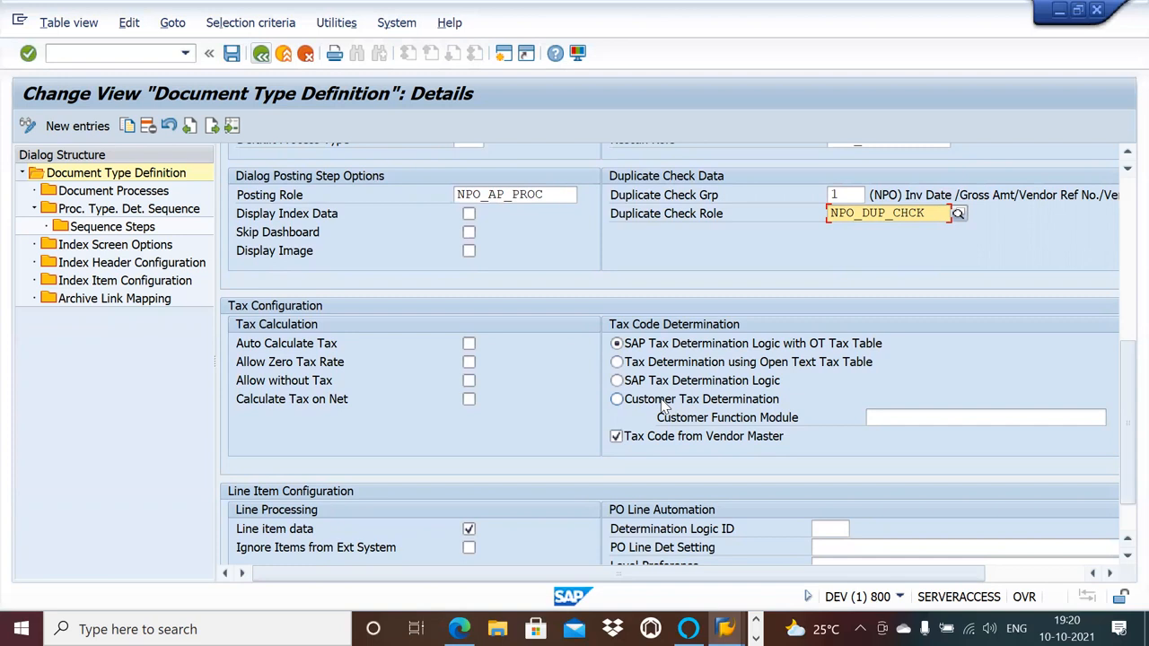
{"action": "left_click", "coordinate": [893, 415]}
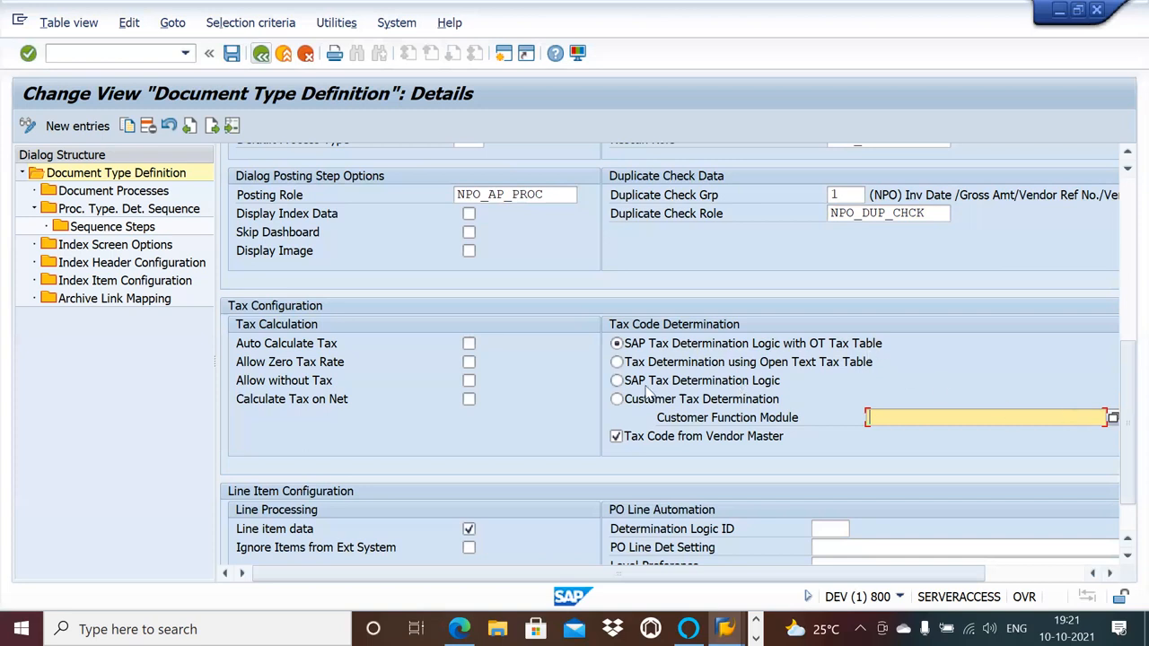
Check the Line Item Configuration of NPO_AP against the PO line determination activity in the configuration structure, leaving the duplicate check procedures.
{"action": "left_click", "coordinate": [1126, 557]}
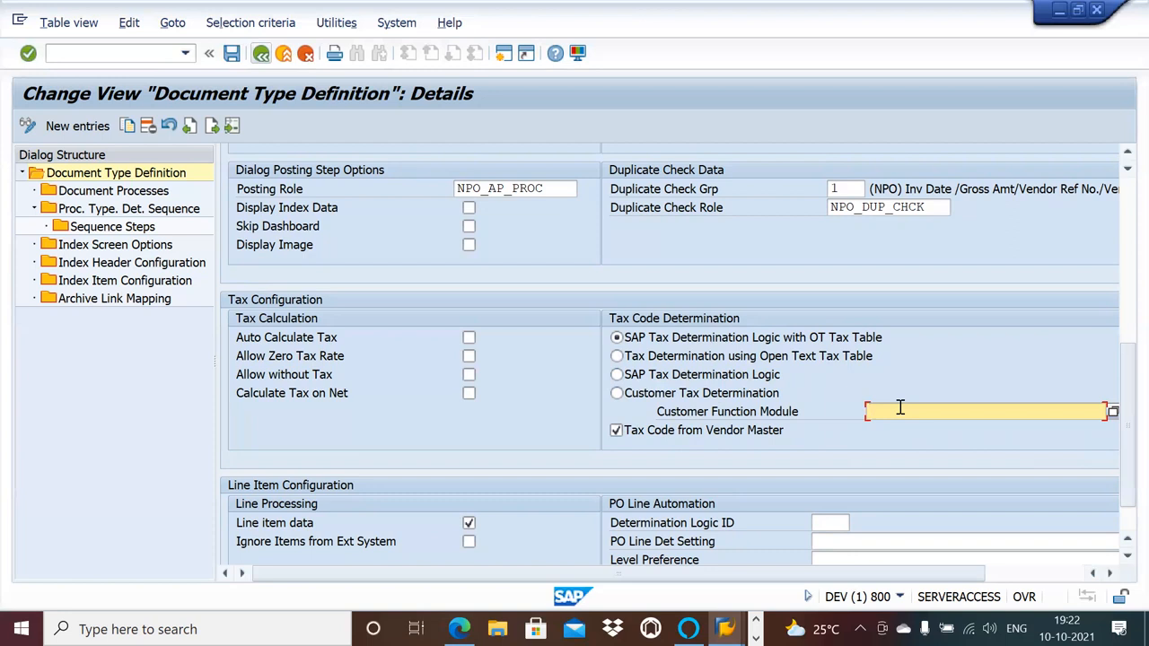
{"action": "left_click", "coordinate": [1127, 557]}
{"action": "left_click", "coordinate": [1122, 559]}
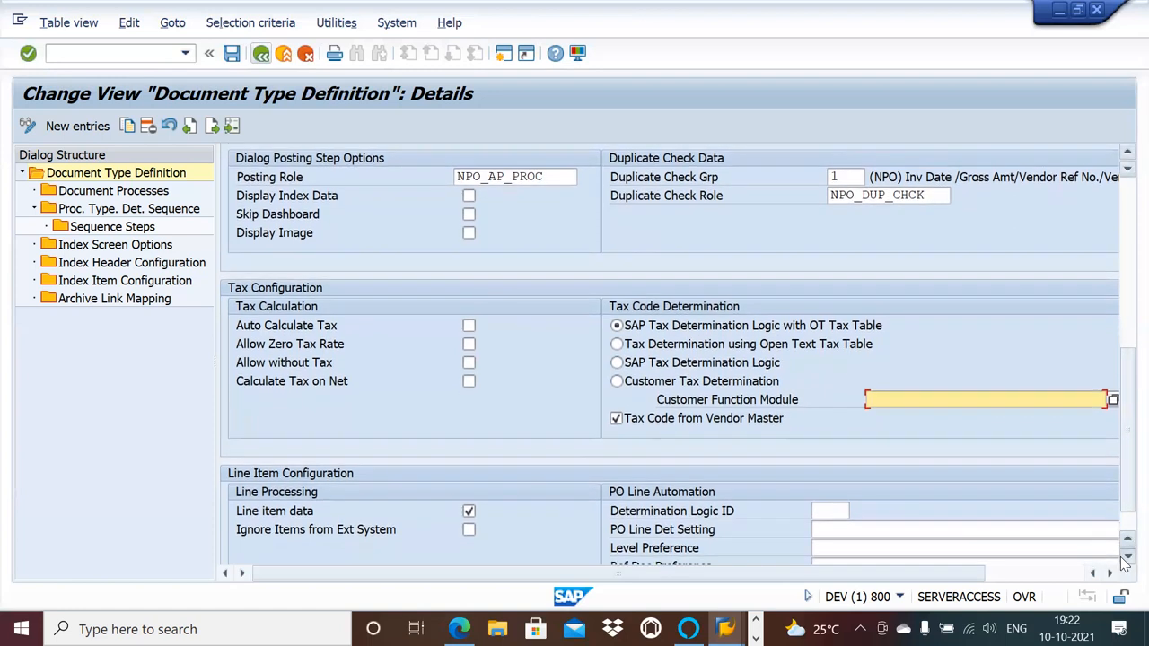
{"action": "left_click", "coordinate": [1124, 558]}
{"action": "left_click", "coordinate": [1124, 558]}
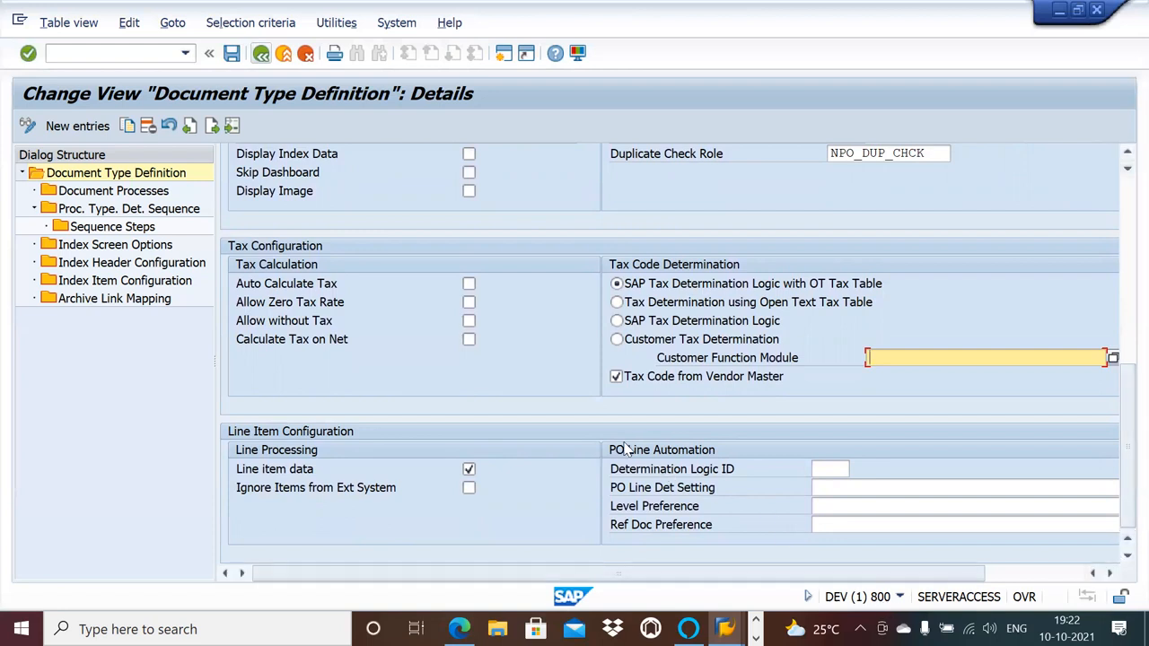
{"action": "key", "text": "alt+Tab"}
{"action": "left_click", "coordinate": [261, 53]}
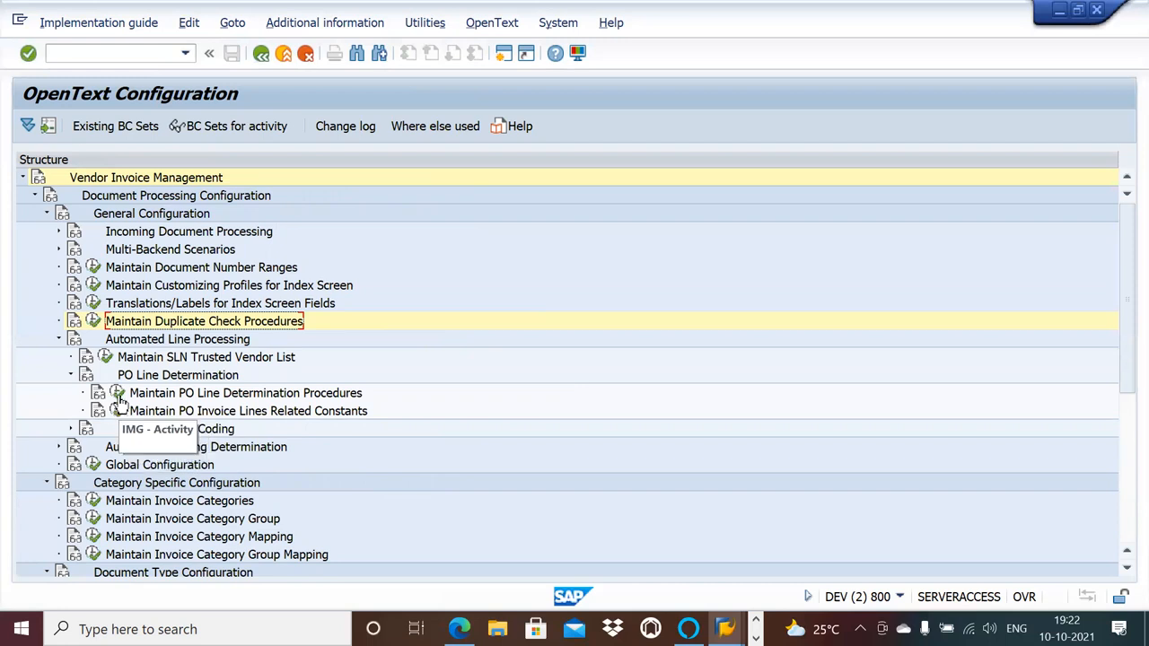
{"action": "key", "text": "alt+Tab"}
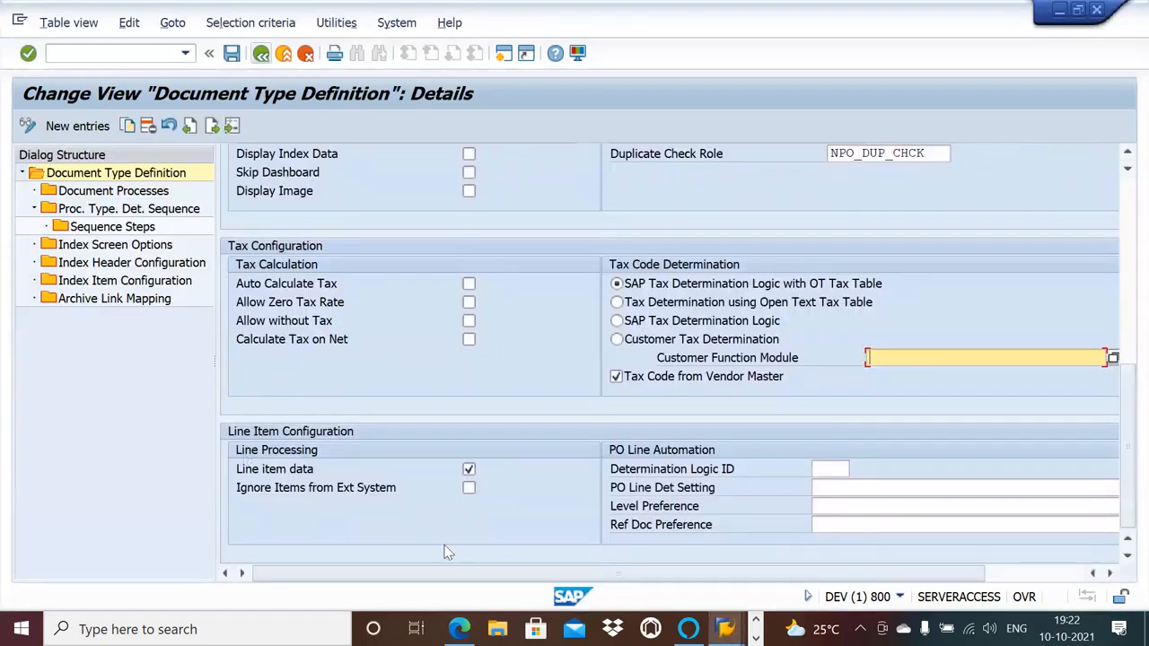
Examine the full width of the PO Line Automation fields in the NPO_AP document type definition.
{"action": "left_click", "coordinate": [1112, 574]}
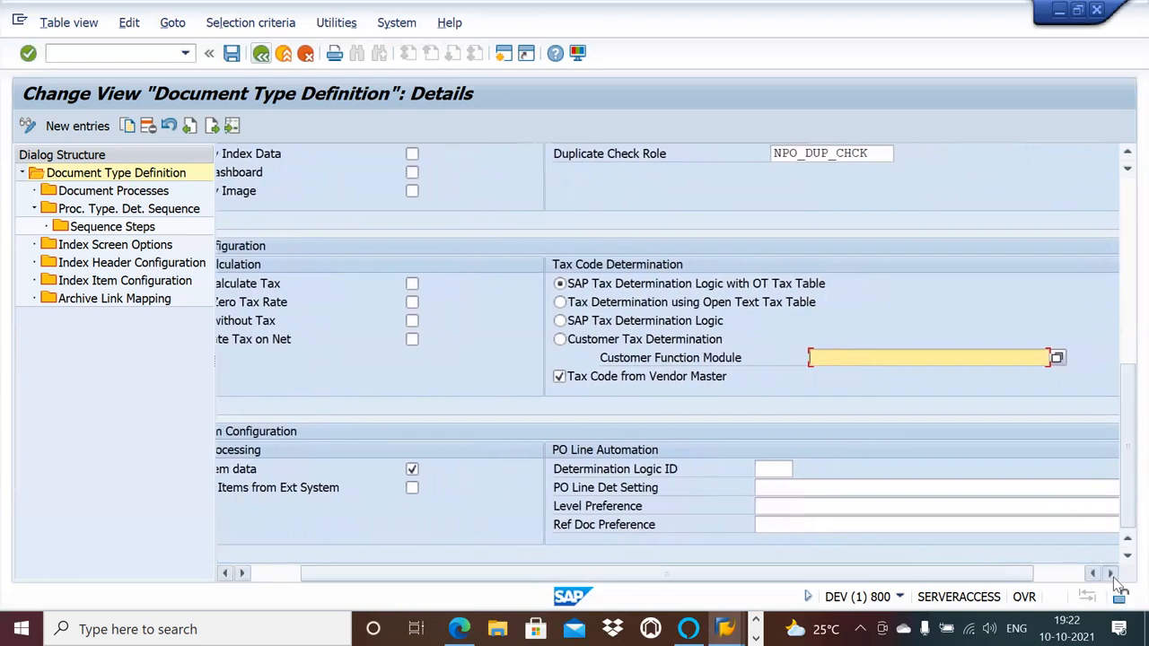
{"action": "left_click", "coordinate": [1111, 573]}
{"action": "left_click", "coordinate": [1112, 573]}
{"action": "left_click", "coordinate": [1111, 574]}
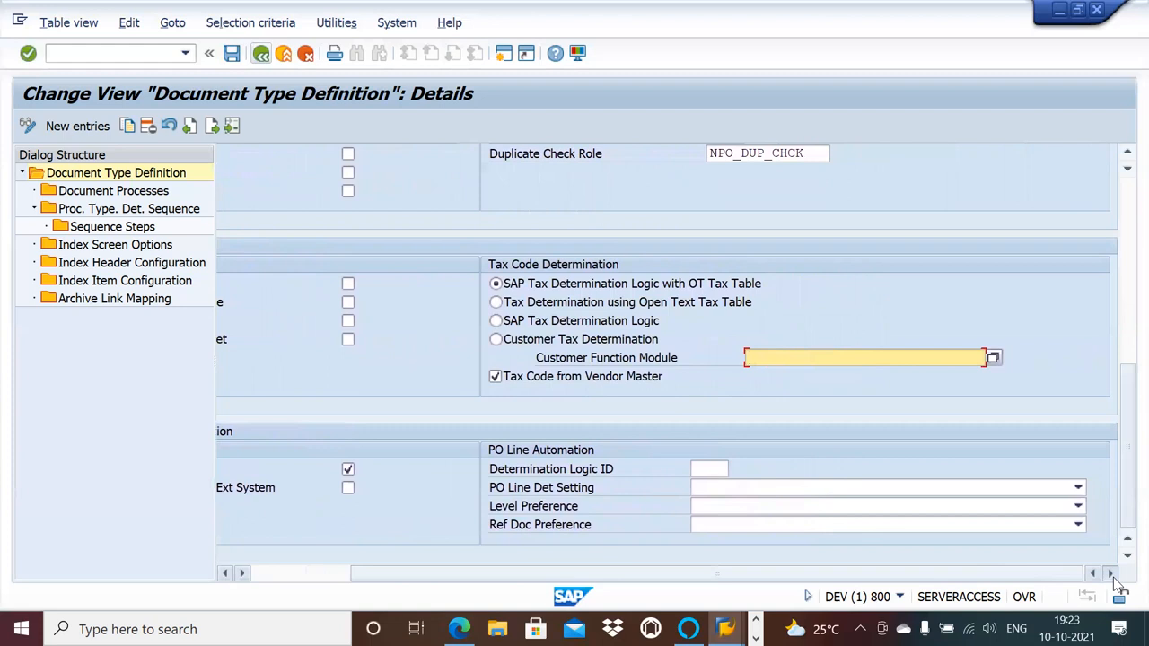
{"action": "left_click", "coordinate": [226, 573]}
{"action": "left_click", "coordinate": [226, 573]}
{"action": "left_click", "coordinate": [226, 574]}
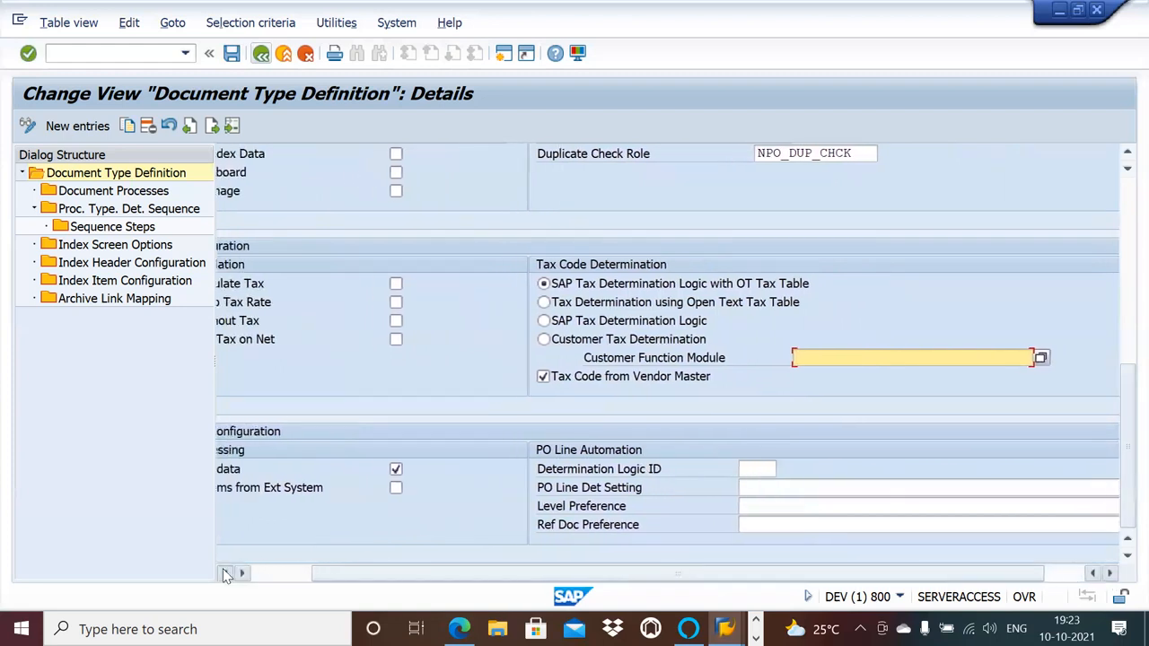
{"action": "left_click", "coordinate": [226, 574]}
{"action": "left_click", "coordinate": [226, 573]}
{"action": "left_click", "coordinate": [226, 573]}
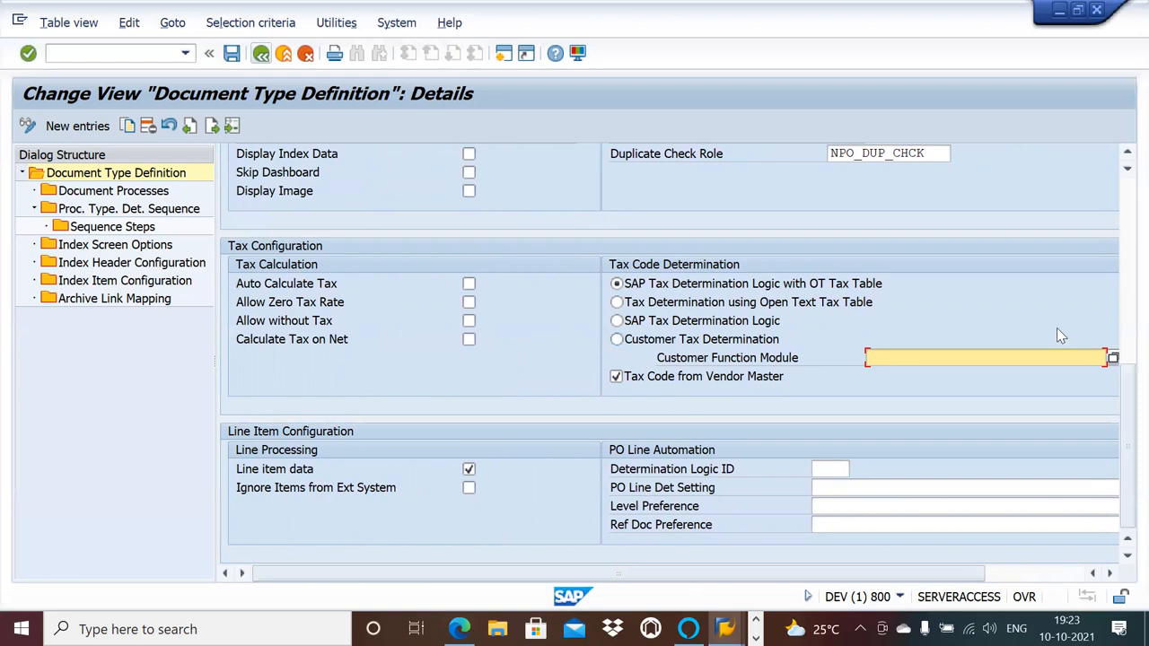
Add process type 830, Invalid Vendor (NPO), as an active document process of NPO_AP and save it.
{"action": "left_click", "coordinate": [1124, 190]}
{"action": "left_click", "coordinate": [1123, 190]}
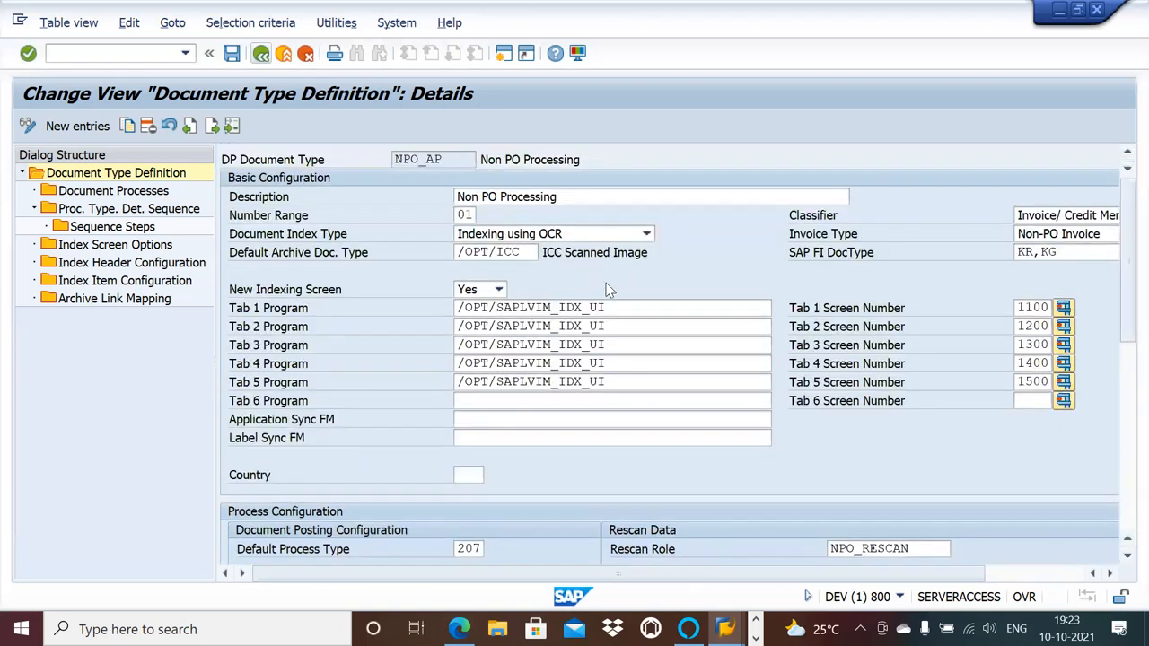
{"action": "double_click", "coordinate": [113, 191]}
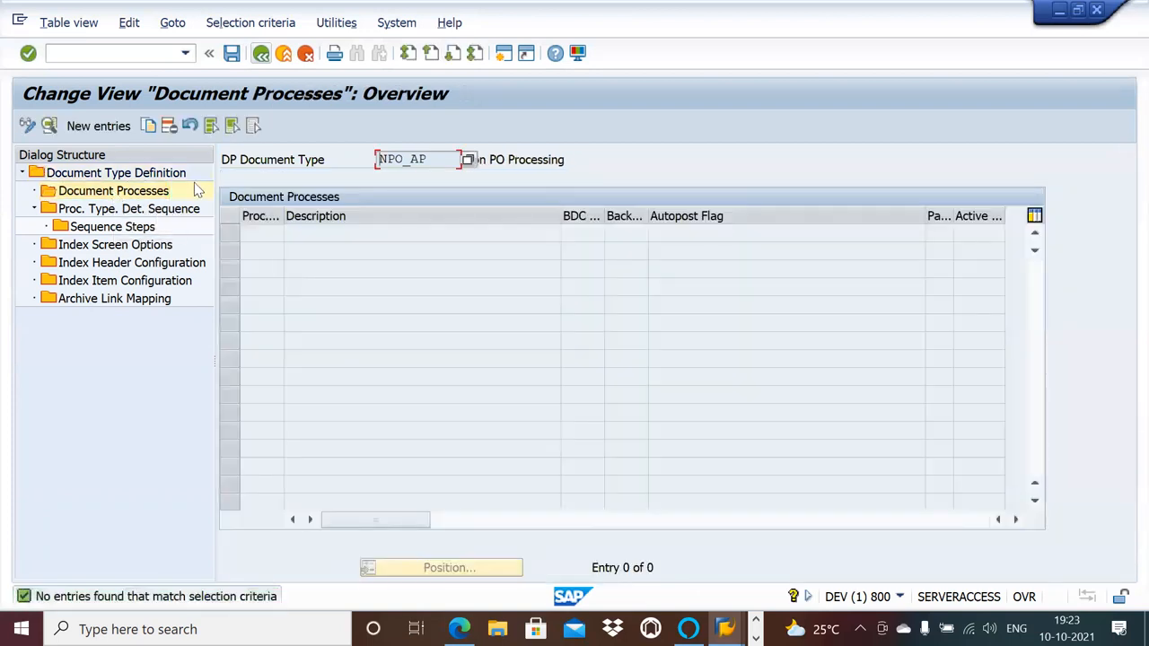
{"action": "left_click", "coordinate": [102, 126]}
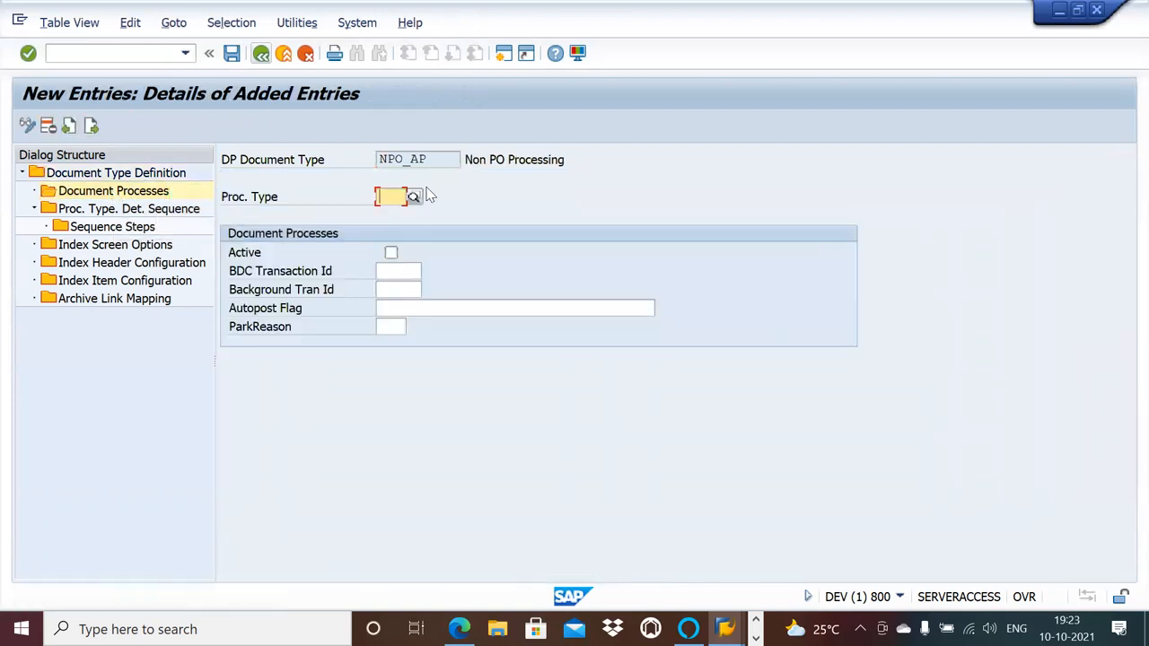
{"action": "type", "text": "830"}
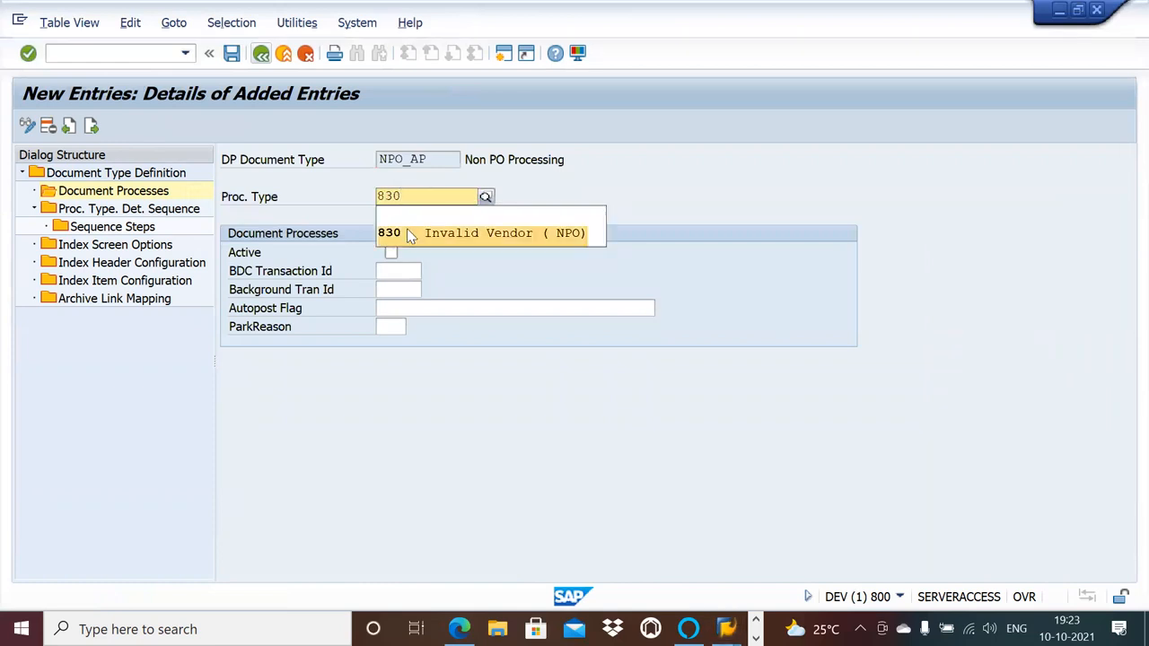
{"action": "left_click", "coordinate": [409, 233]}
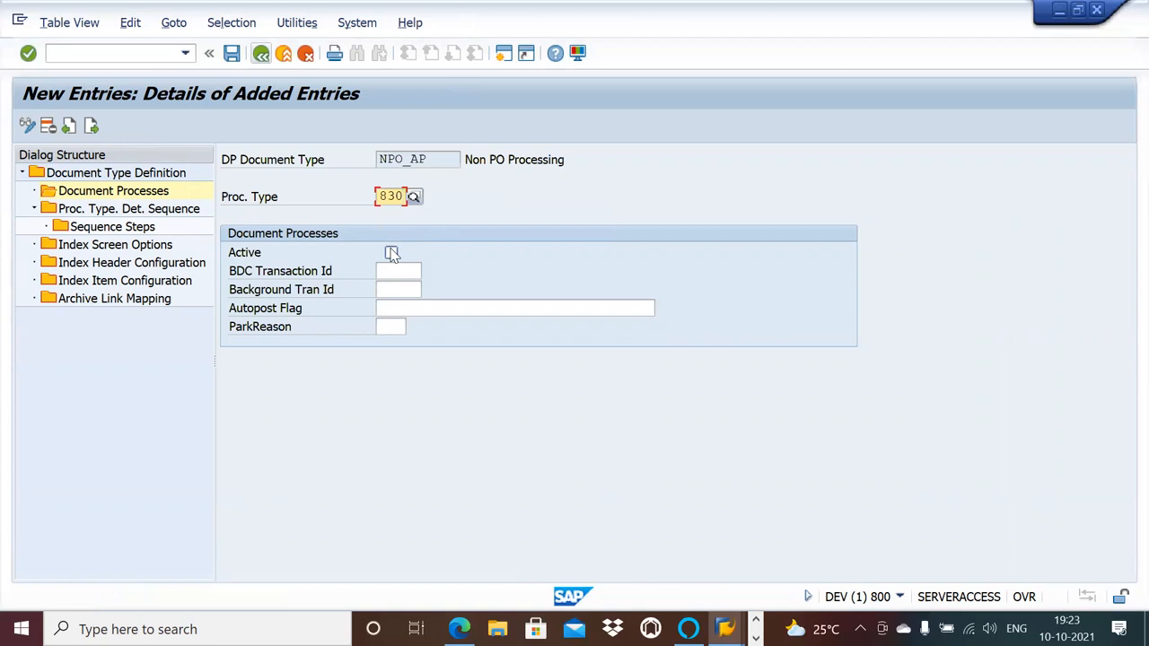
{"action": "left_click", "coordinate": [391, 253]}
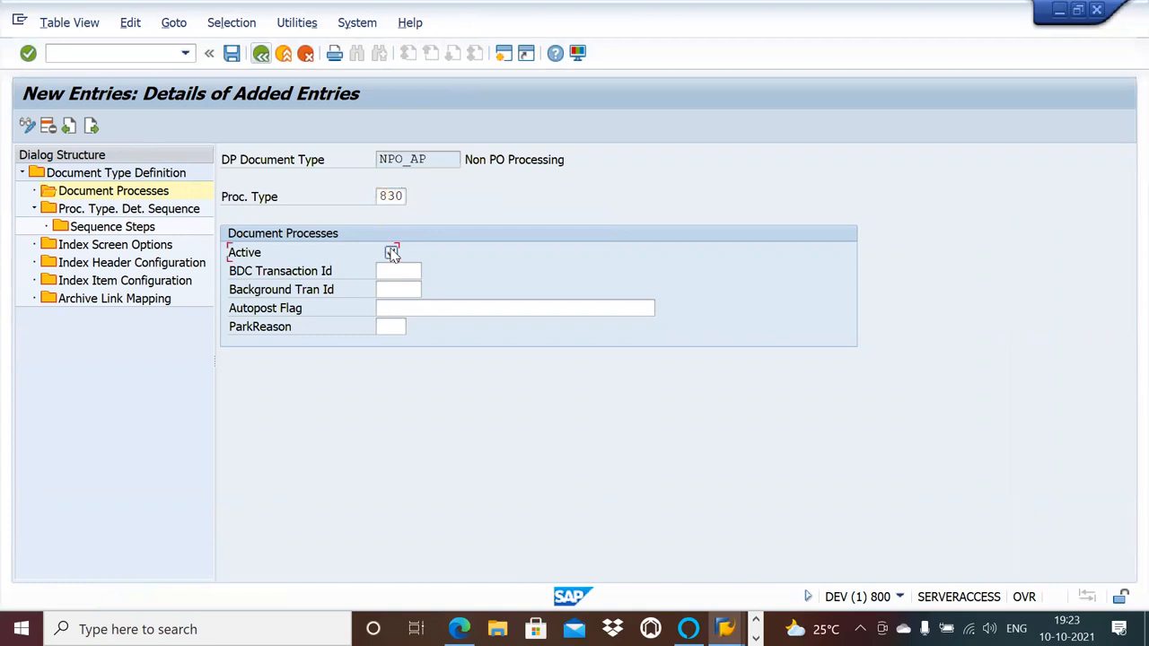
{"action": "left_click", "coordinate": [233, 55]}
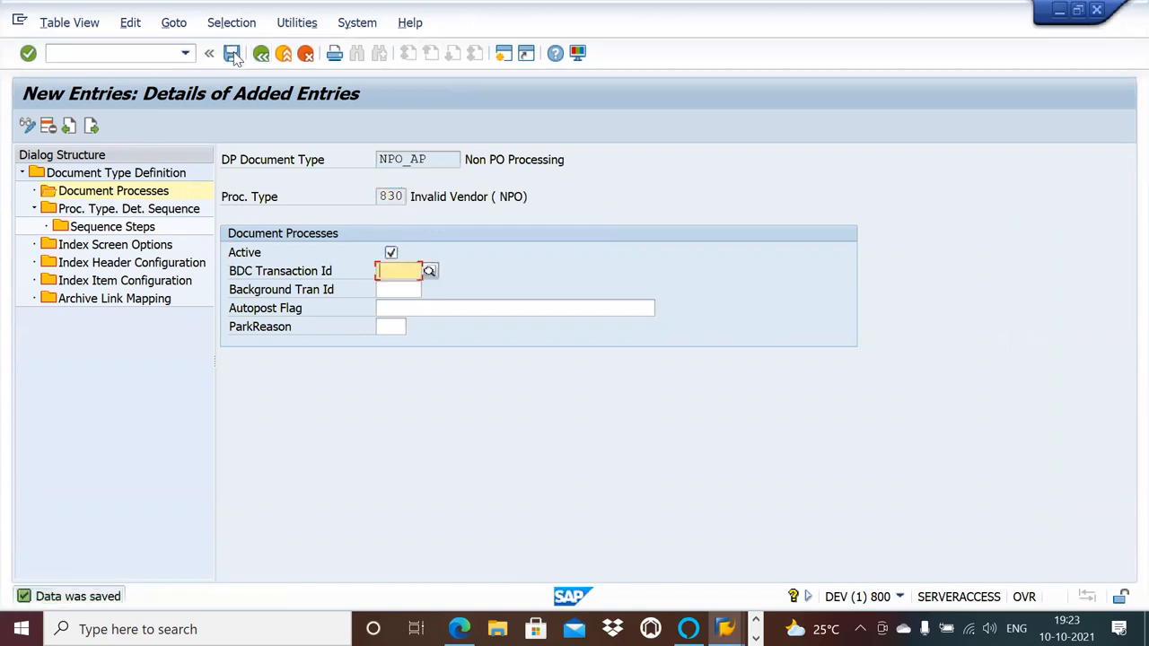
Add process type 831, Vendor Invoice Reference Missing (NPO), as the next active document process and save it.
{"action": "left_click", "coordinate": [95, 127]}
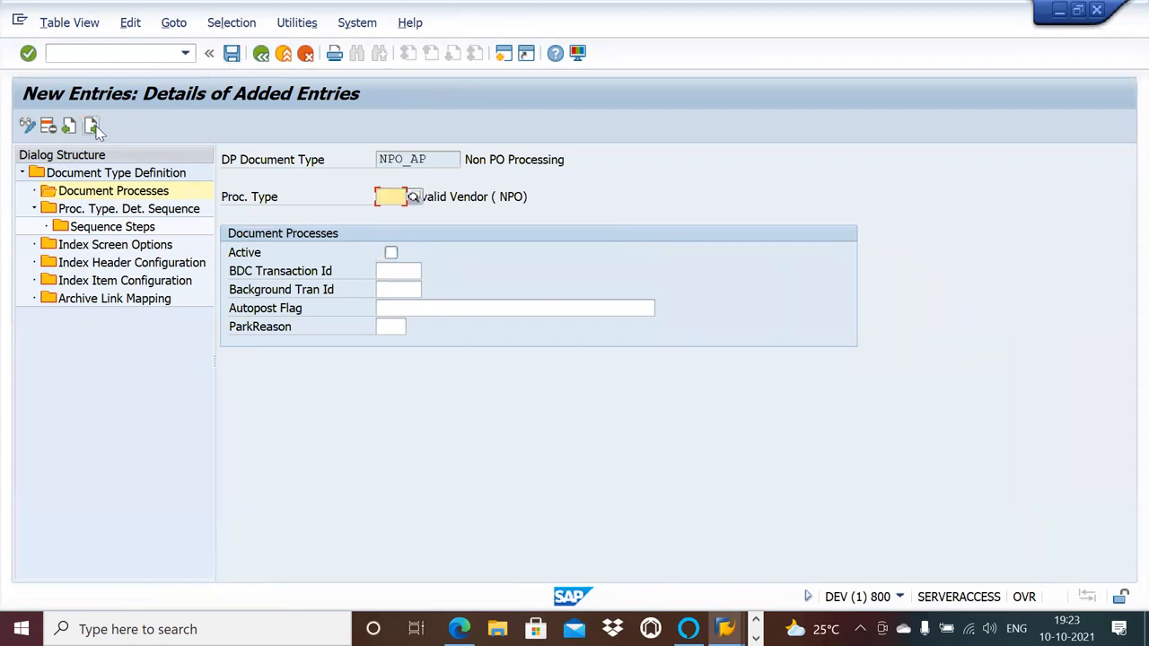
{"action": "type", "text": "831"}
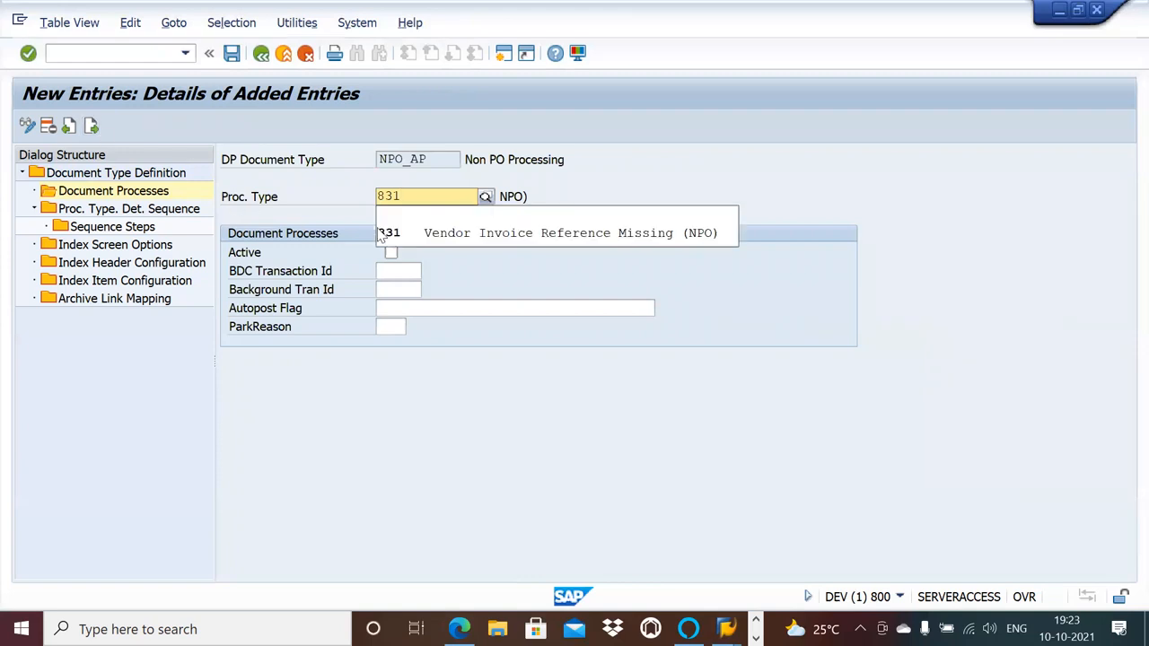
{"action": "left_click", "coordinate": [428, 229]}
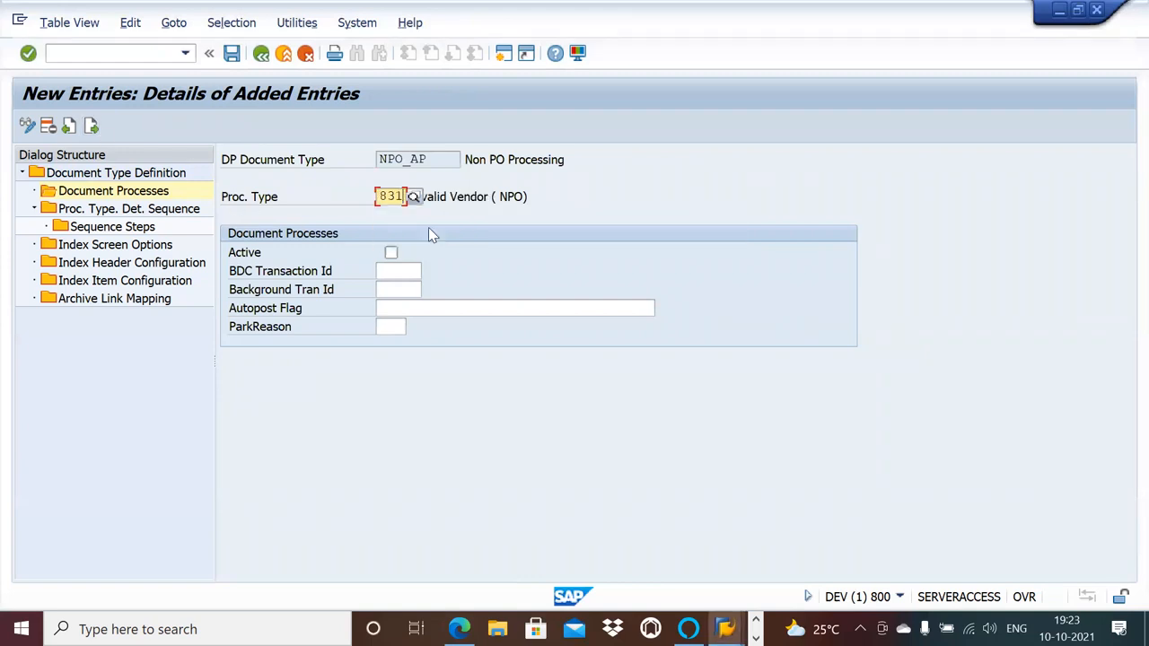
{"action": "left_click", "coordinate": [392, 252]}
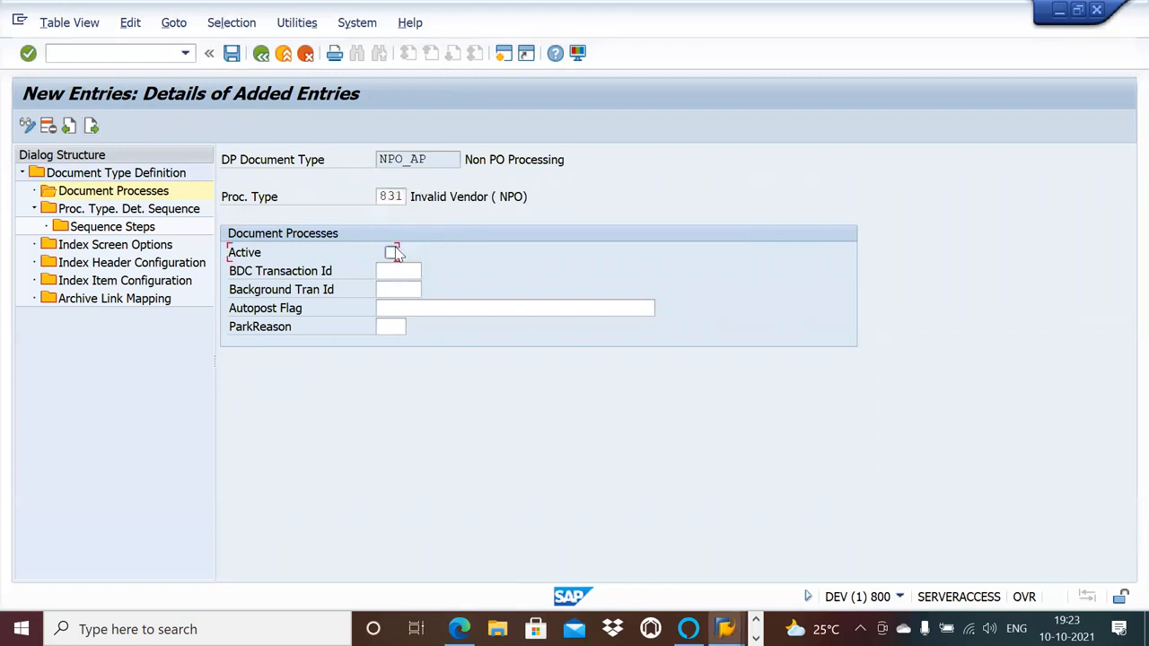
{"action": "left_click", "coordinate": [232, 52]}
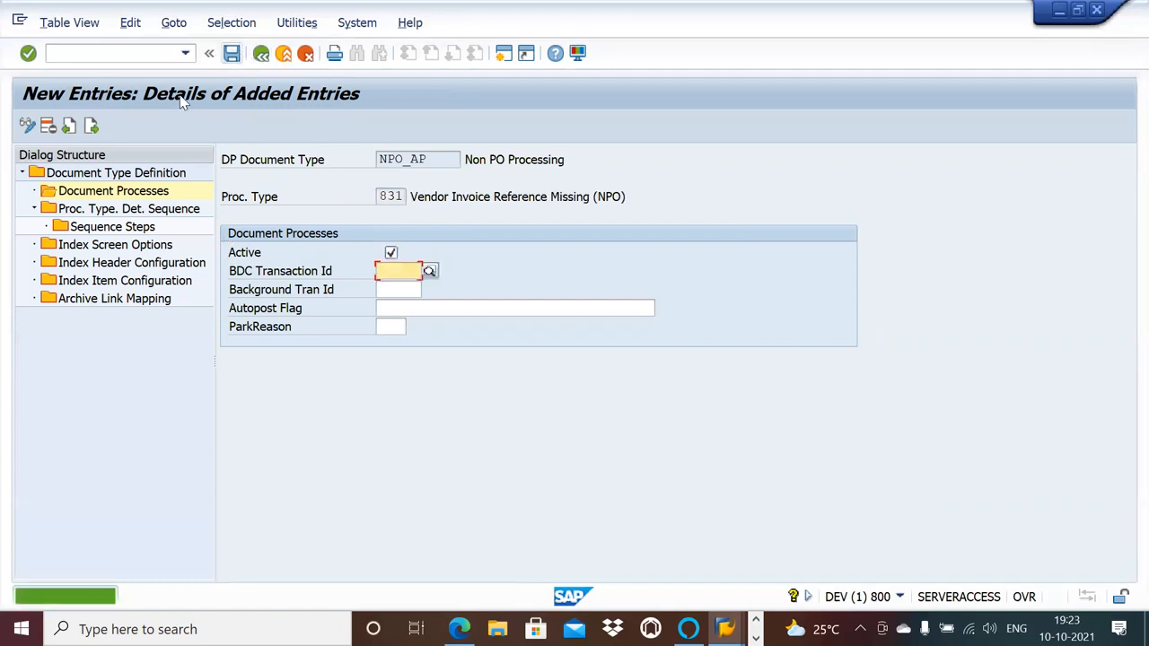
Add process type 832, Missing Mandatory Information (NPO), as an active document process and save it.
{"action": "left_click", "coordinate": [91, 126]}
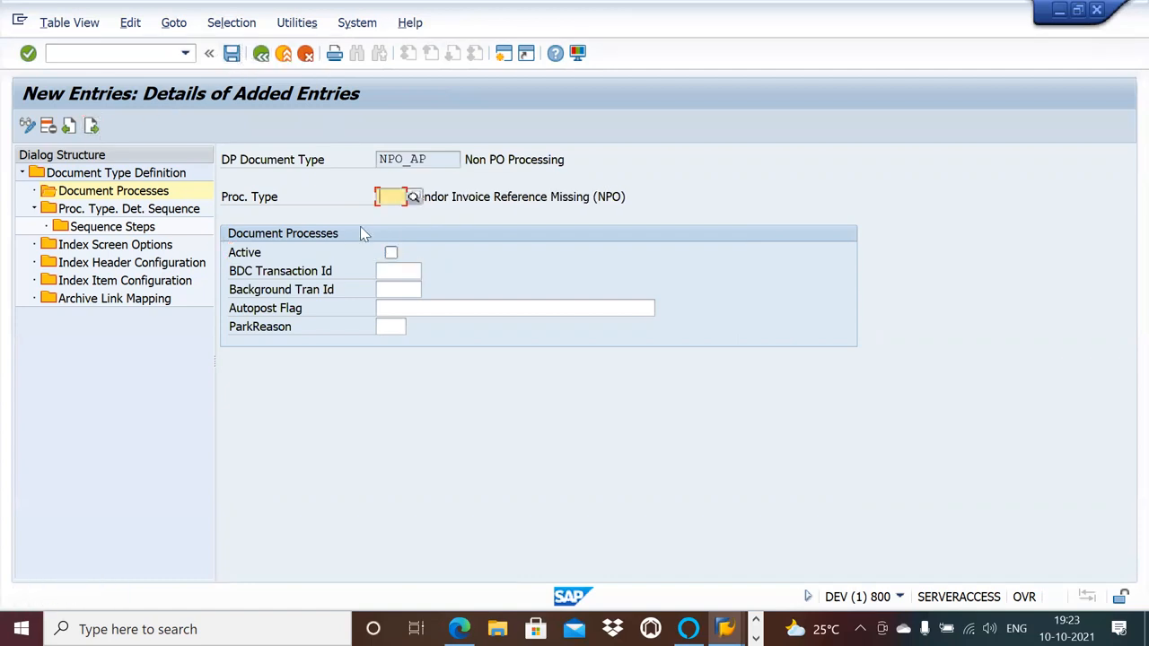
{"action": "type", "text": "832"}
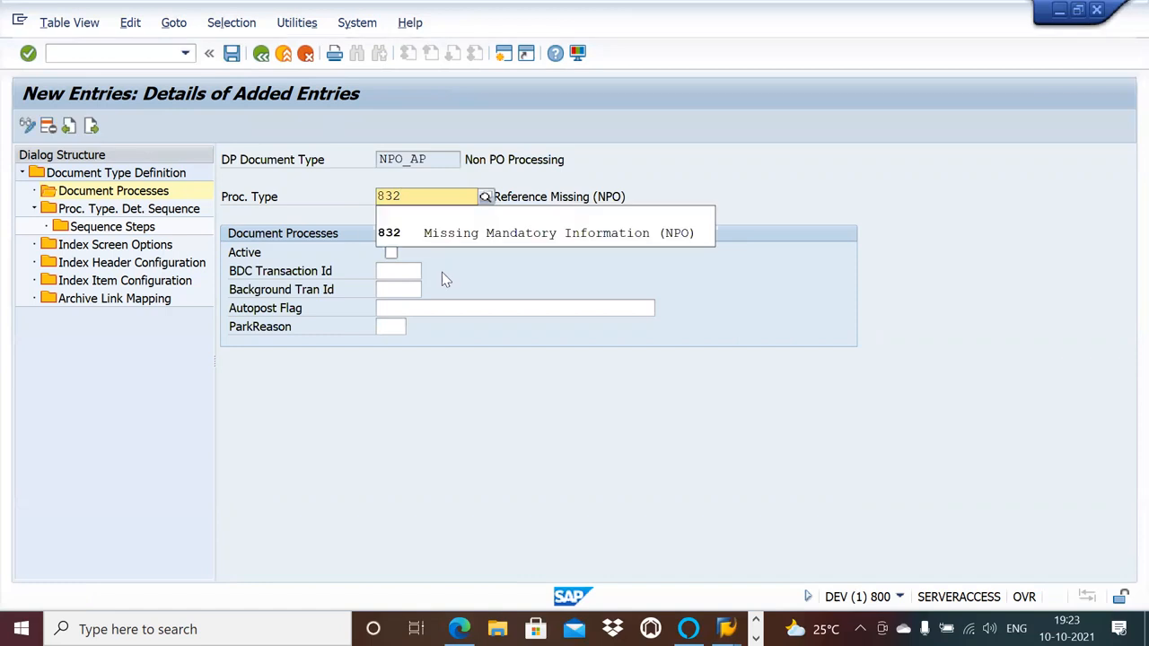
{"action": "left_click", "coordinate": [428, 234]}
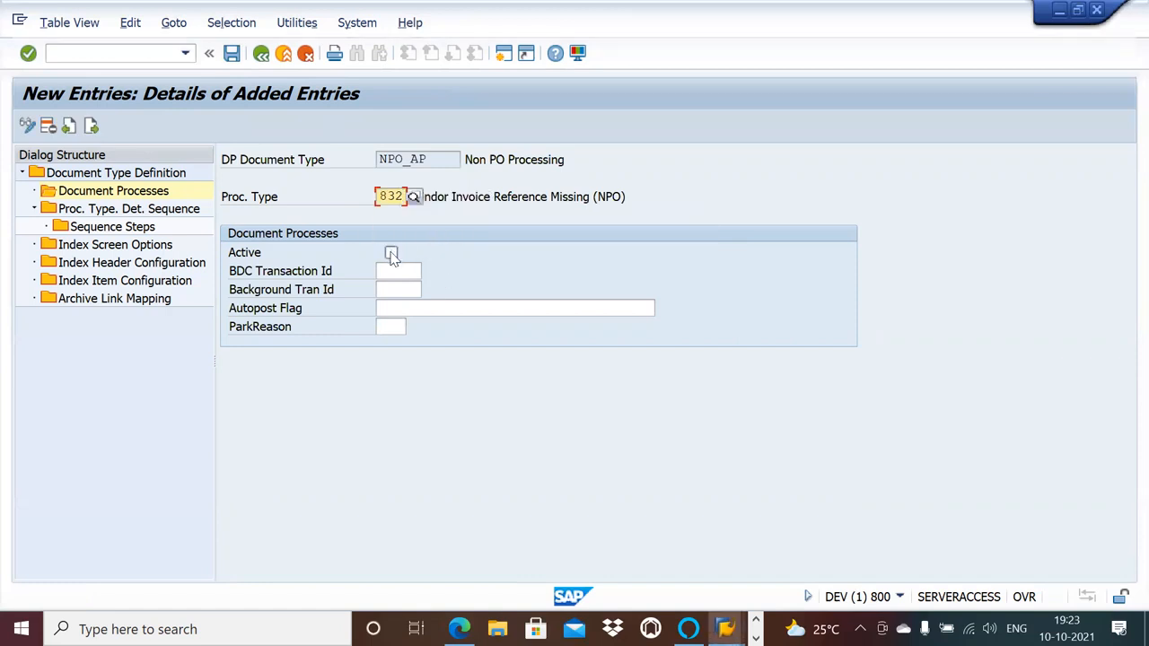
{"action": "left_click", "coordinate": [392, 252]}
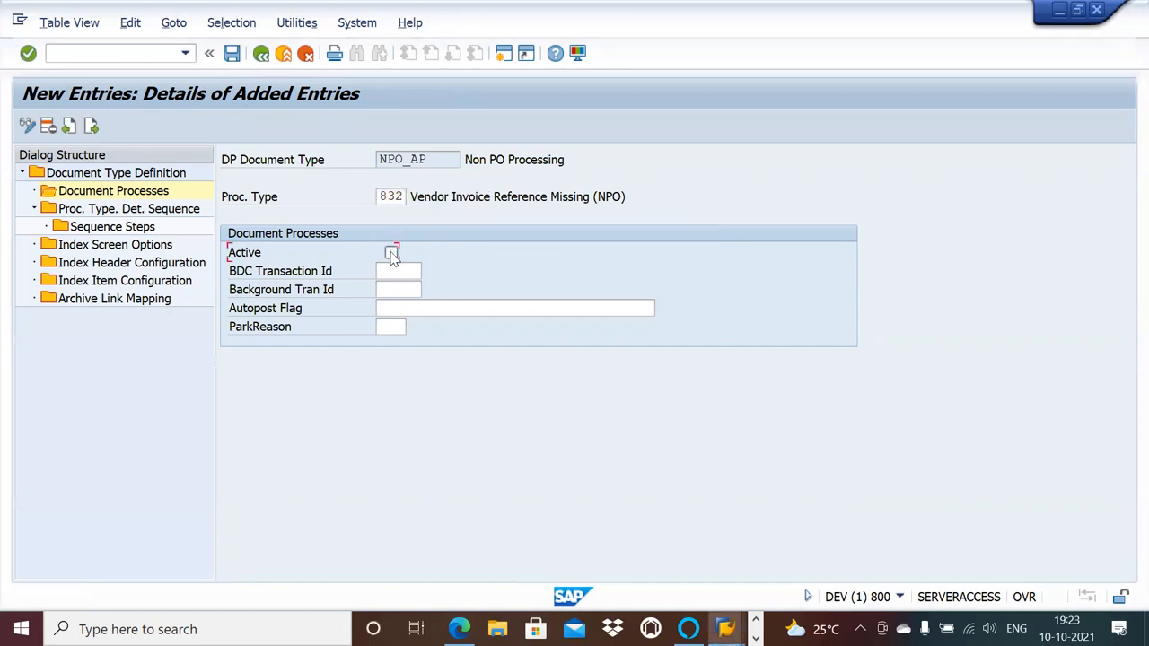
{"action": "left_click", "coordinate": [232, 53]}
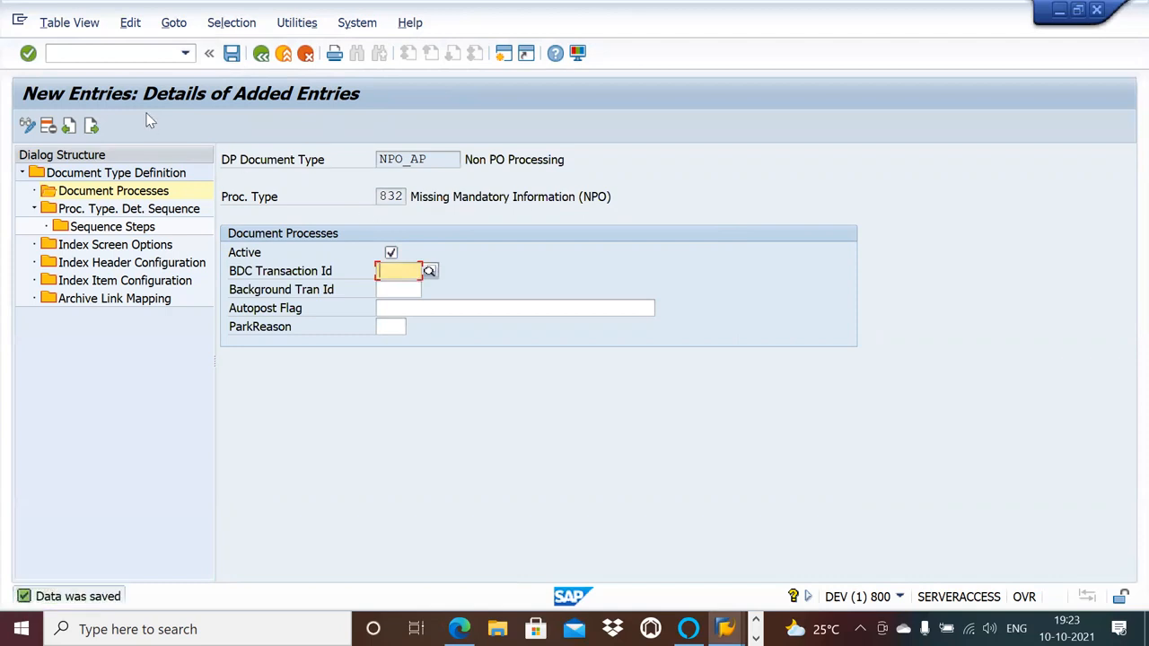
Add process type 833, Invalid Company Code (PO), as an active document process and save it.
{"action": "left_click", "coordinate": [94, 125]}
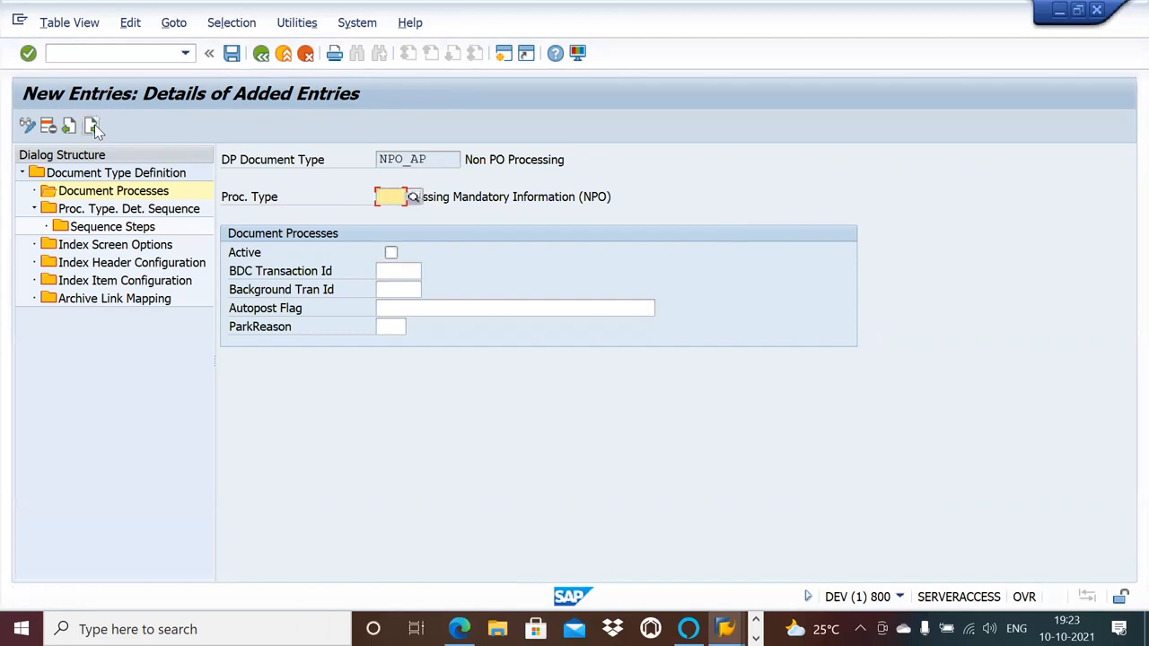
{"action": "type", "text": "833"}
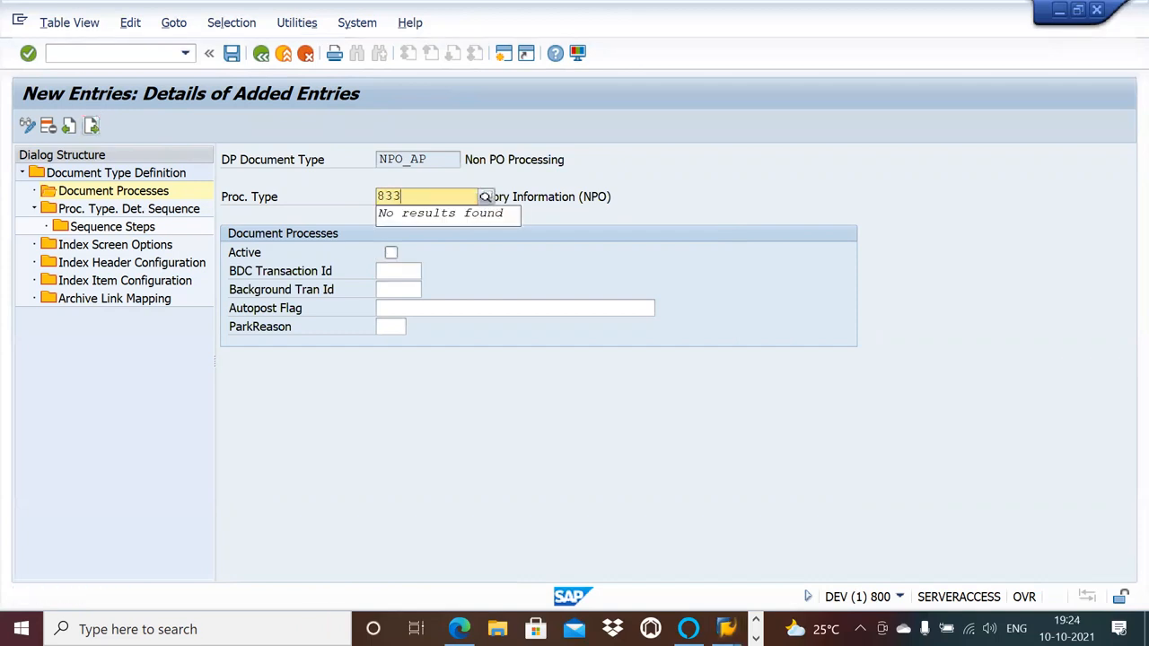
{"action": "left_click", "coordinate": [417, 235]}
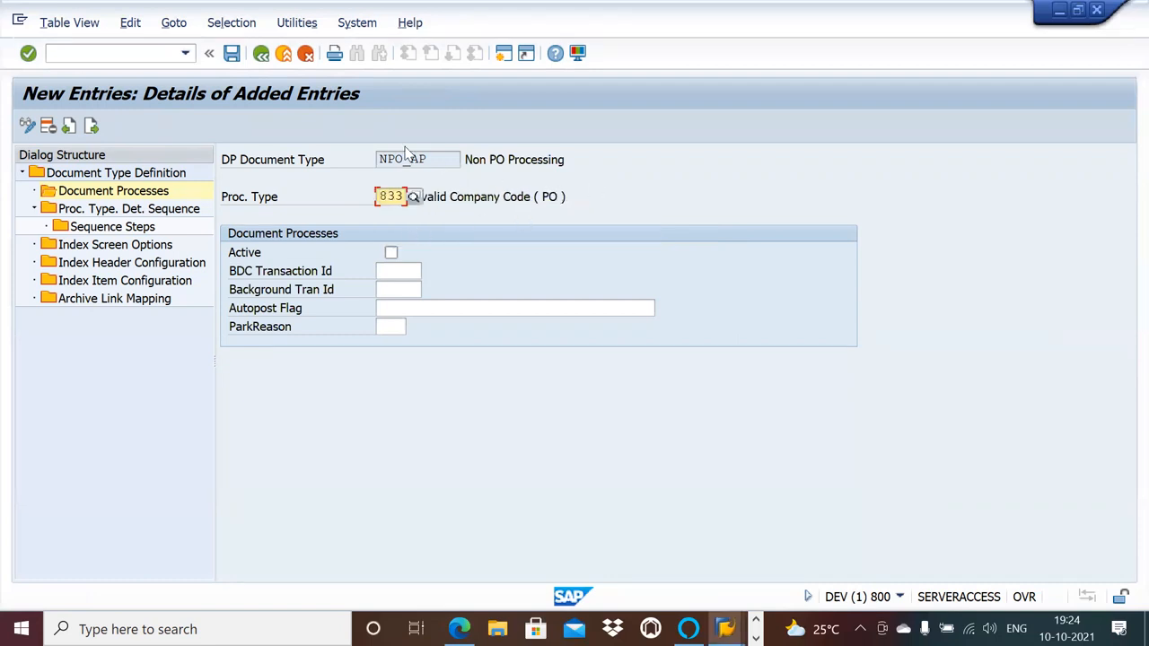
{"action": "left_click", "coordinate": [392, 254]}
{"action": "left_click", "coordinate": [234, 51]}
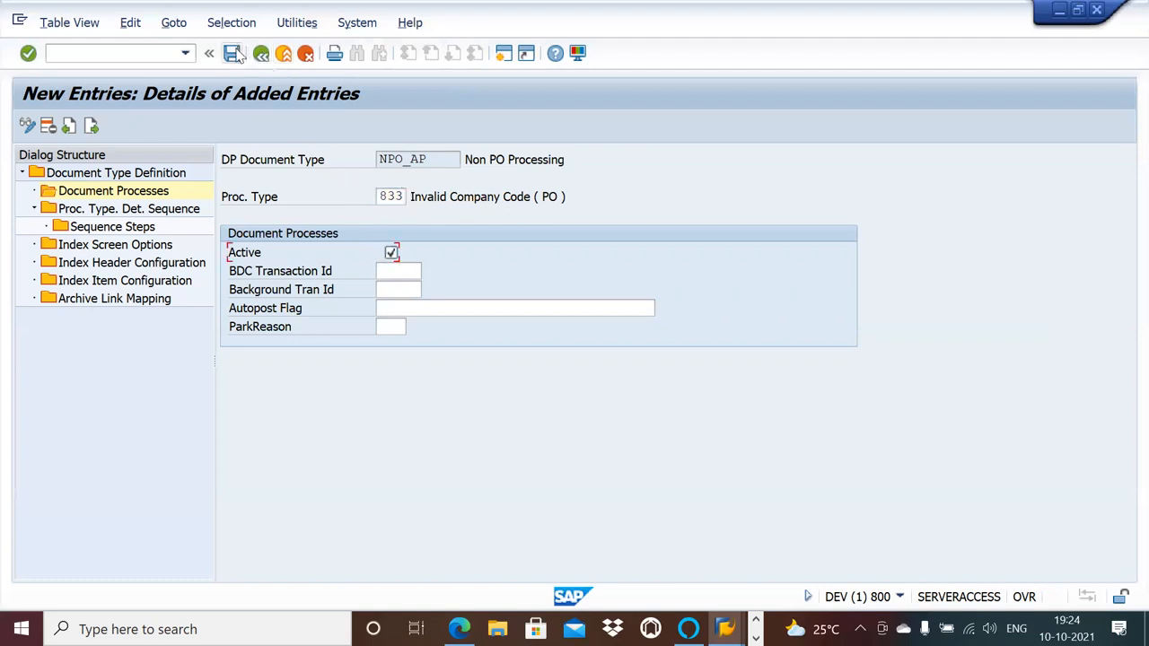
Add and save process type 834, Gross Amount is Required (PO), as an active document process, then review the added entries in the overview.
{"action": "left_click", "coordinate": [92, 126]}
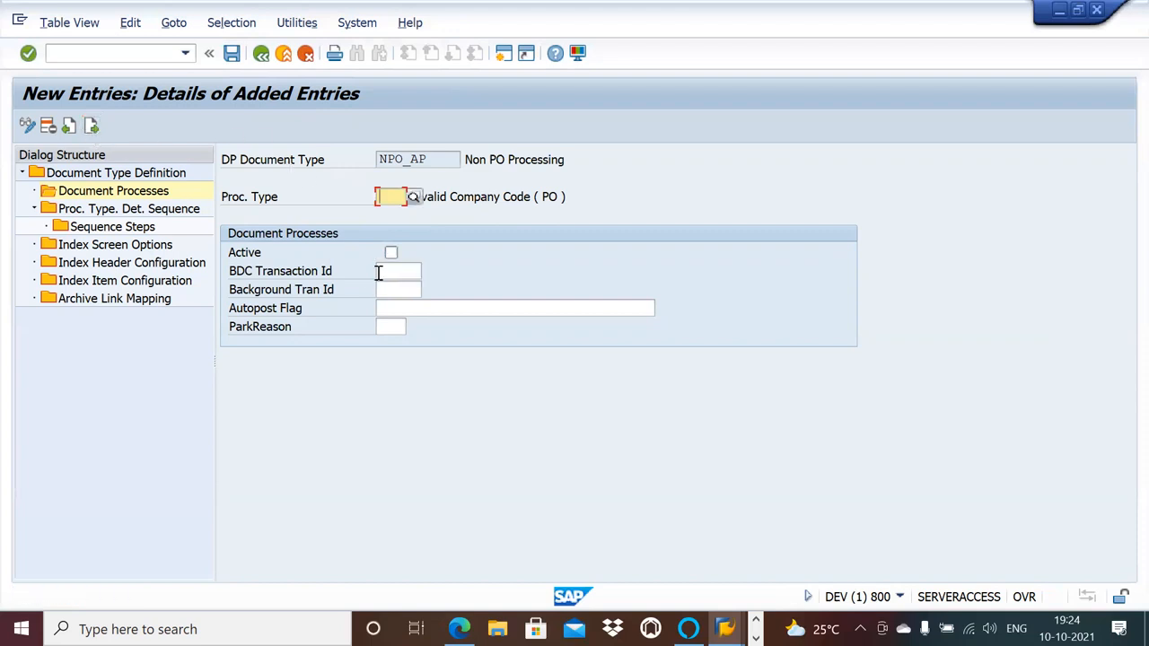
{"action": "type", "text": "834"}
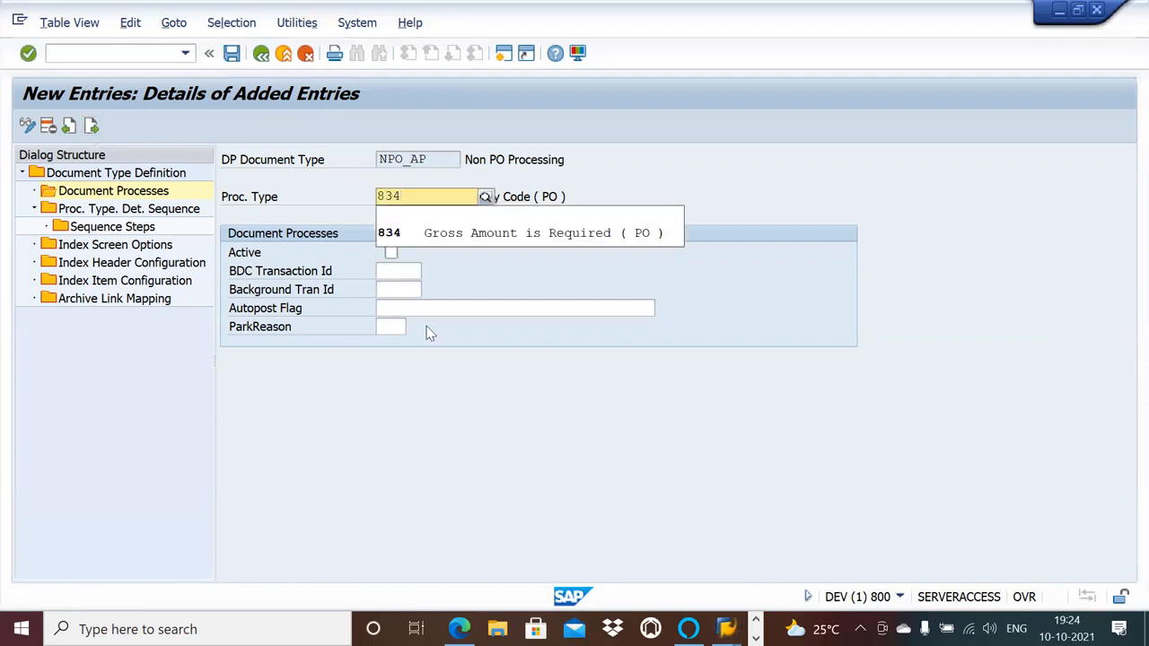
{"action": "left_click", "coordinate": [524, 241]}
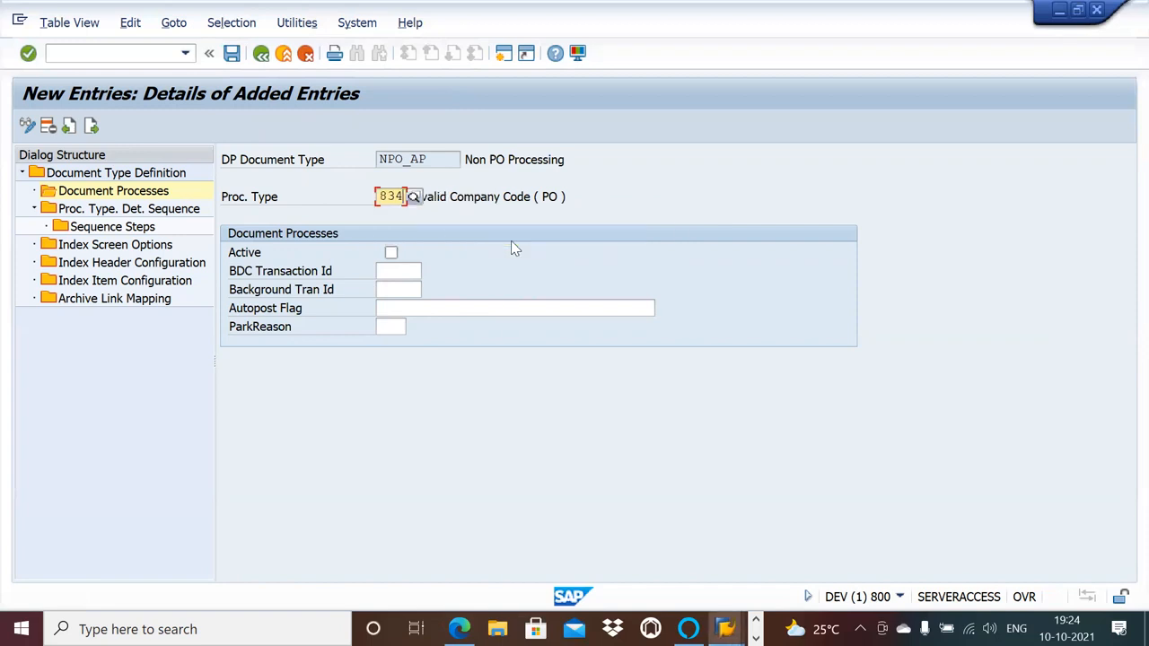
{"action": "left_click", "coordinate": [391, 252]}
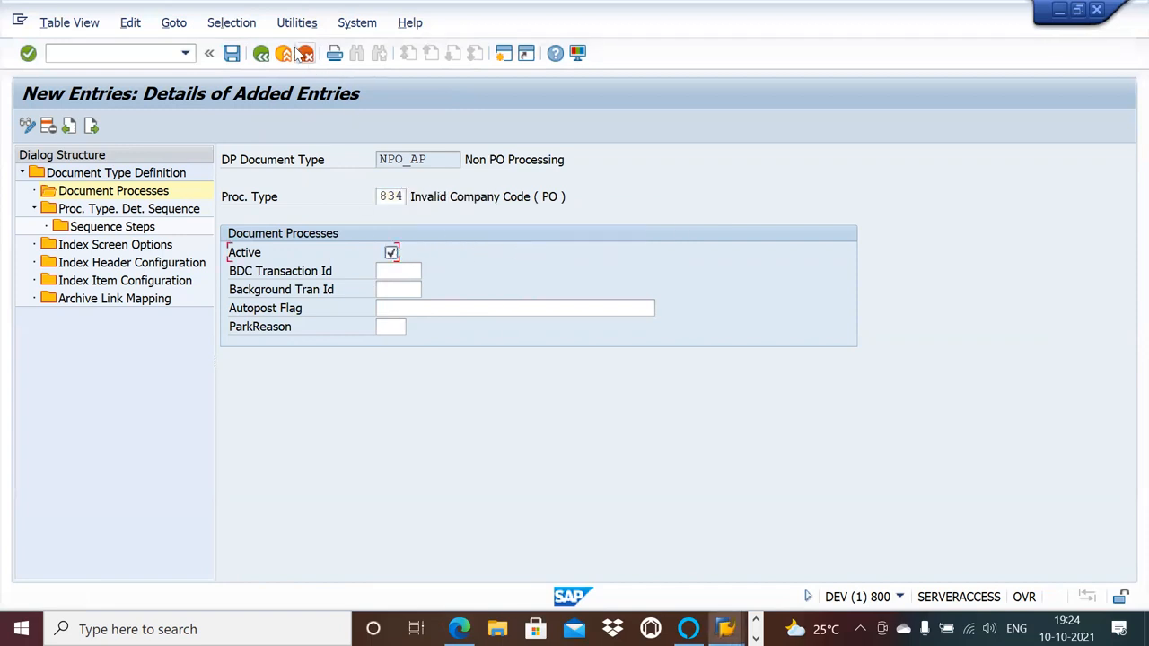
{"action": "left_click", "coordinate": [233, 54]}
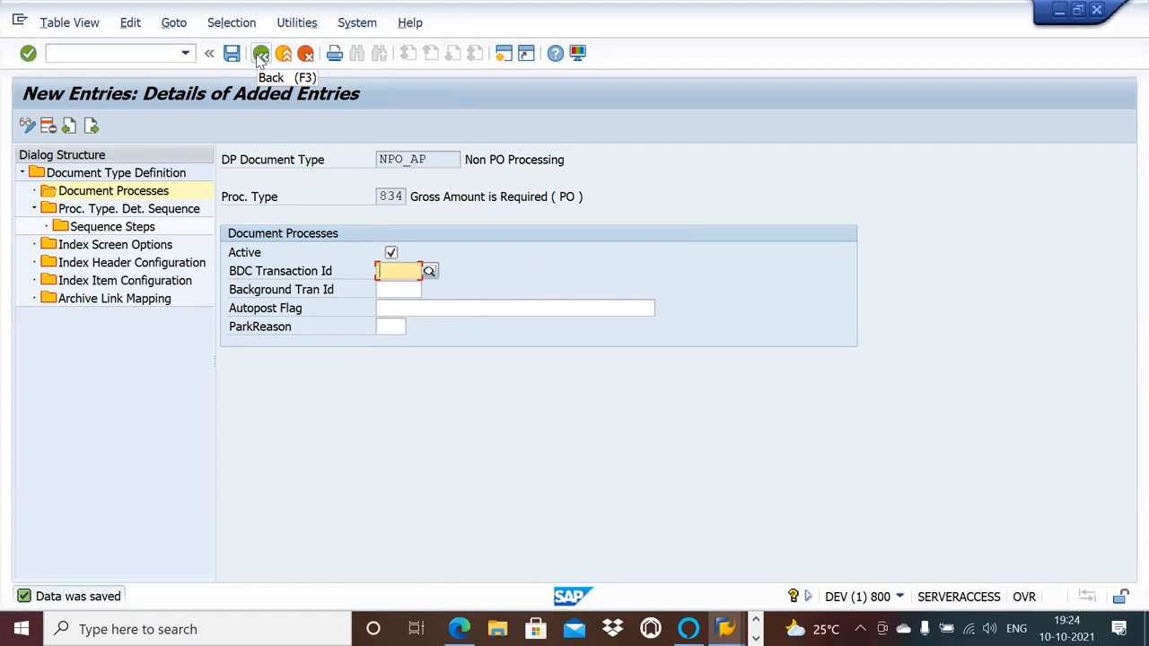
{"action": "left_click", "coordinate": [260, 55]}
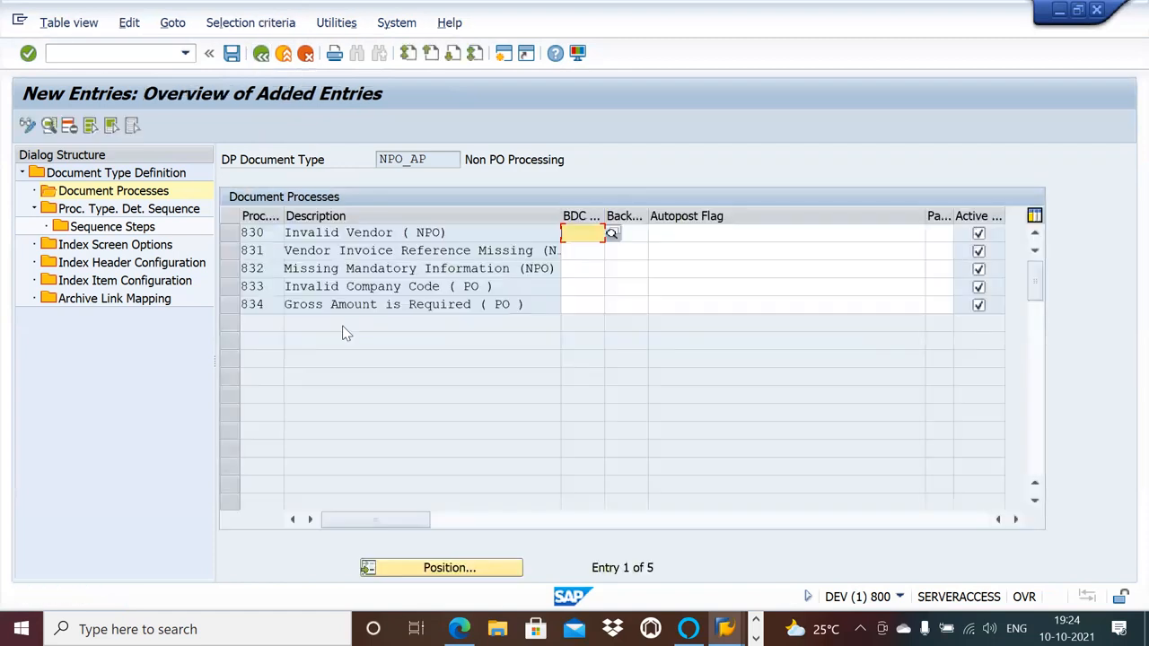
{"action": "left_click", "coordinate": [599, 305]}
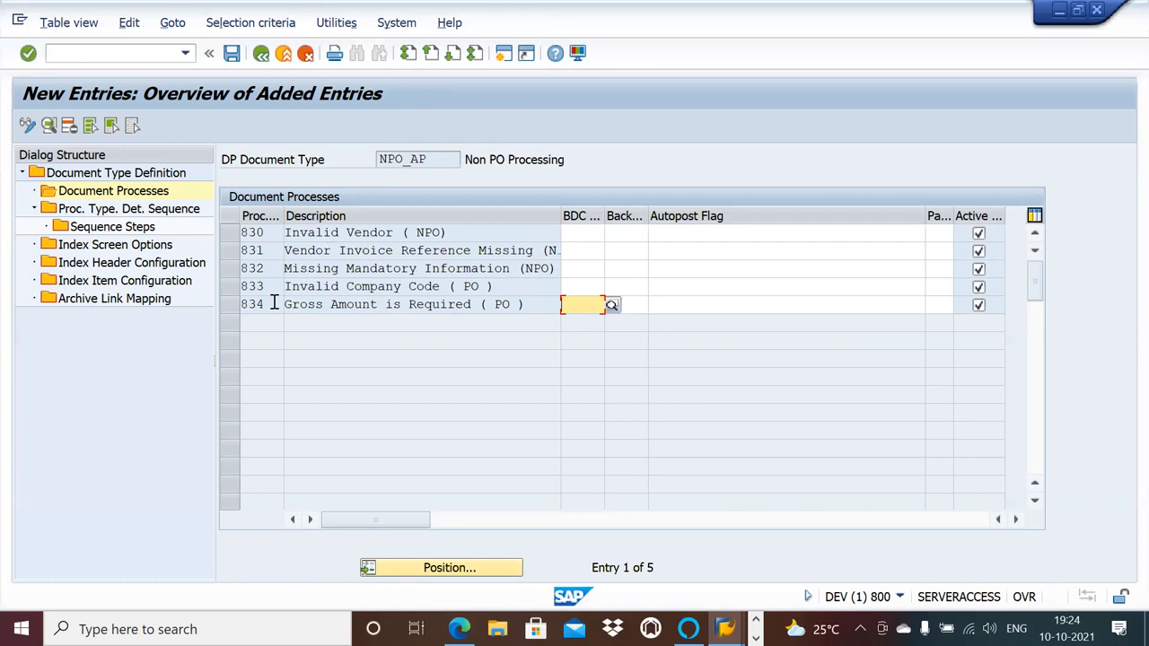
{"action": "left_click_drag", "start_coordinate": [274, 303], "coordinate": [237, 304]}
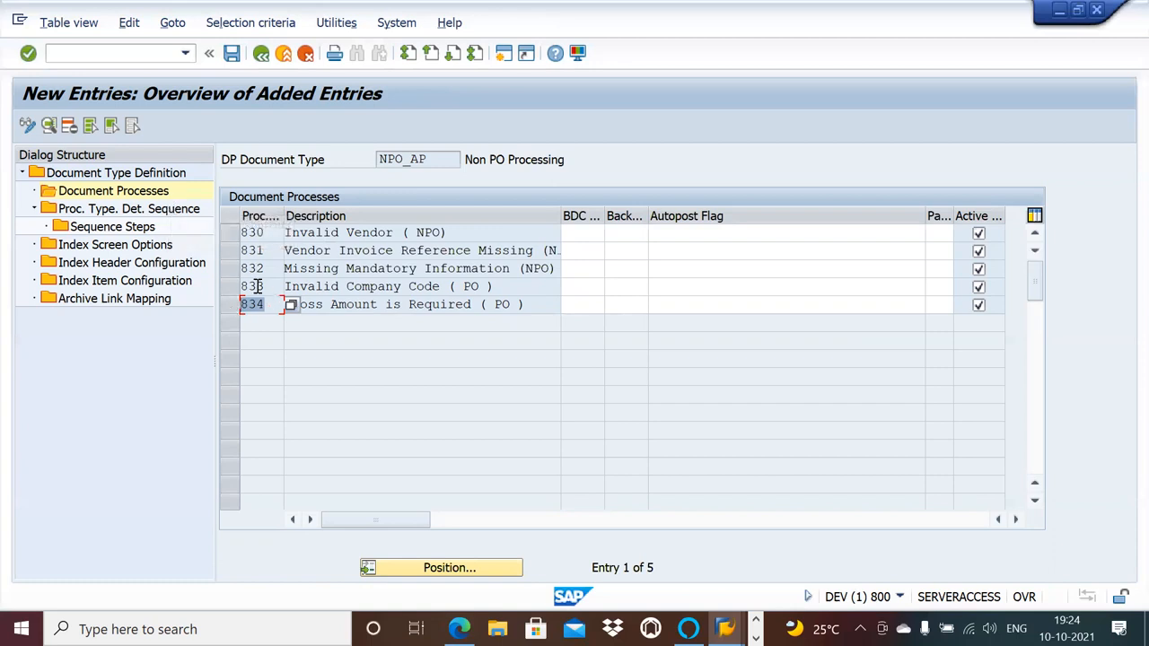
Start the process type determination sequence of NPO_AP with step 10 for process type 830, marked as exclusive.
{"action": "left_click", "coordinate": [170, 210]}
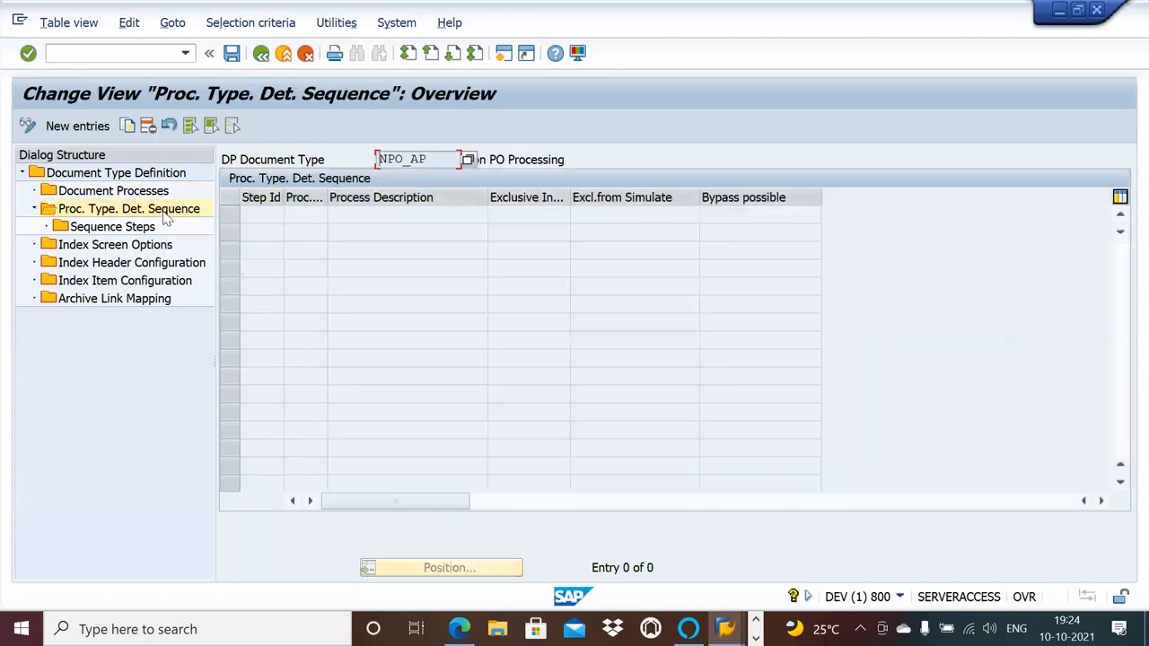
{"action": "left_click", "coordinate": [99, 126]}
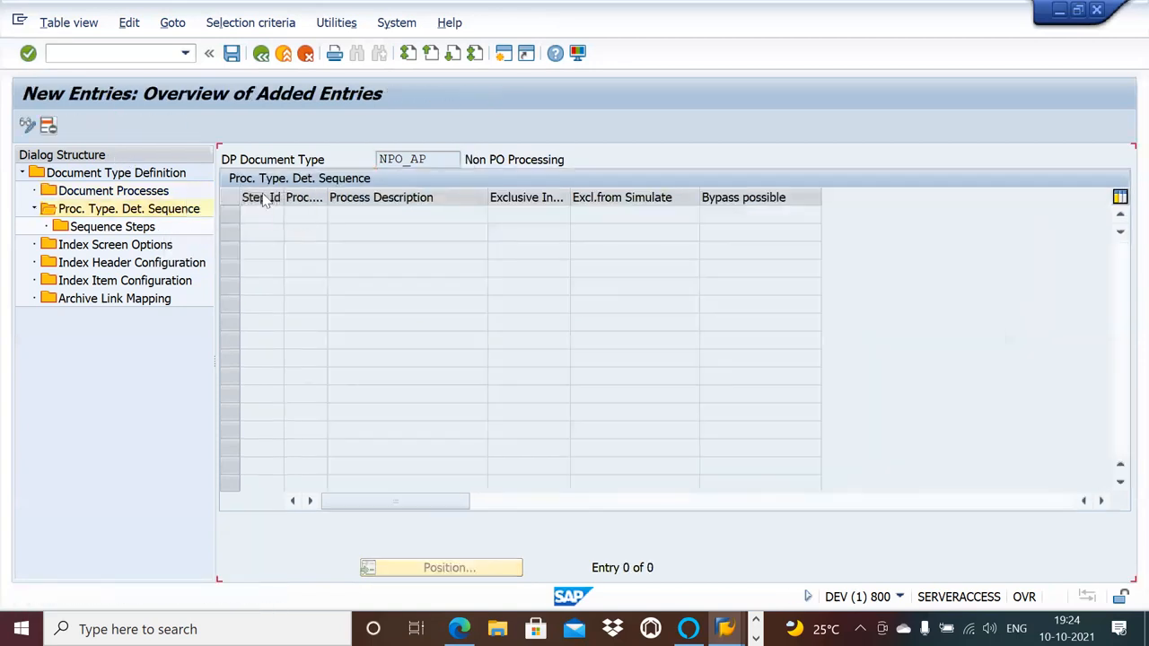
{"action": "type", "text": "10"}
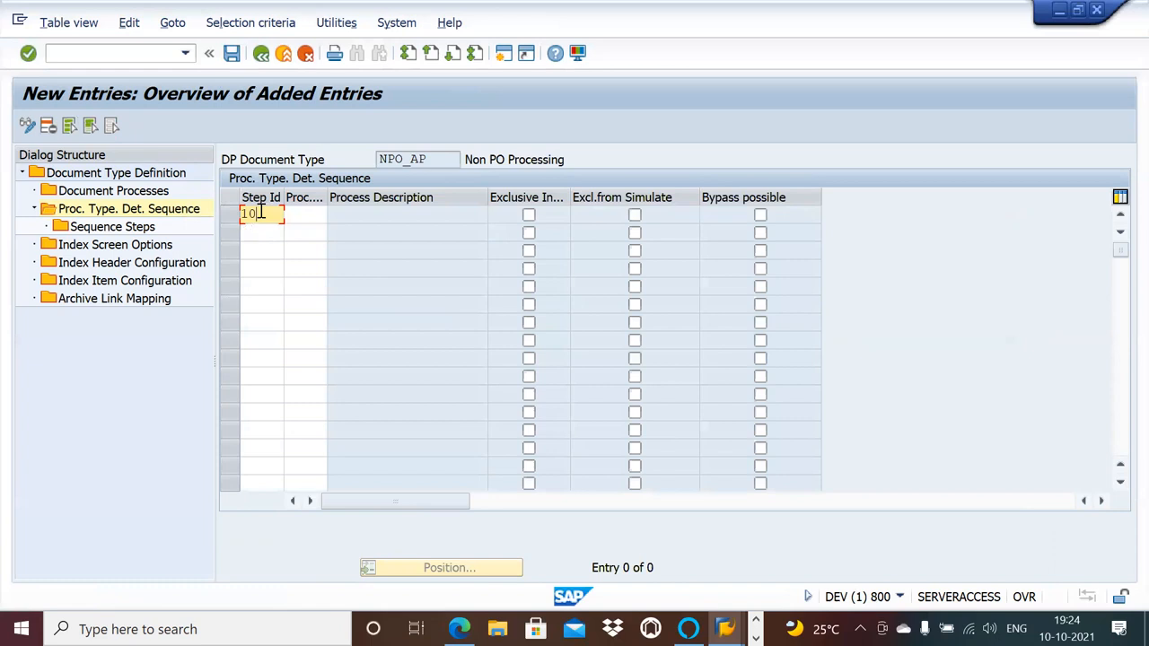
{"action": "left_click", "coordinate": [307, 219]}
{"action": "type", "text": "830"}
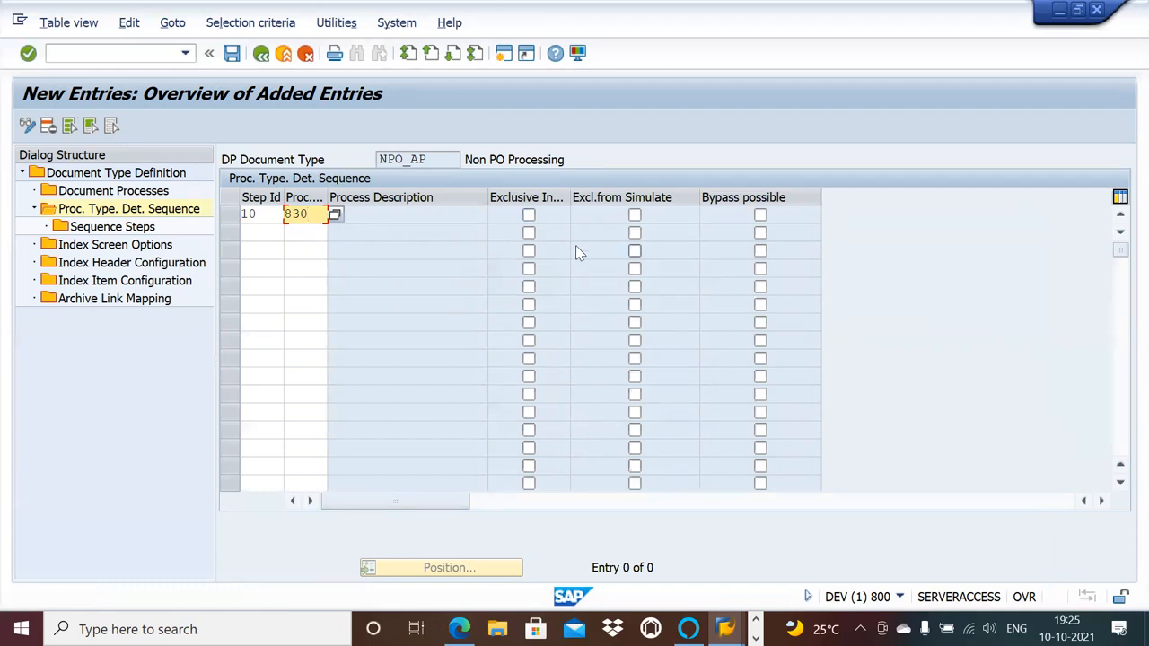
{"action": "left_click", "coordinate": [529, 215]}
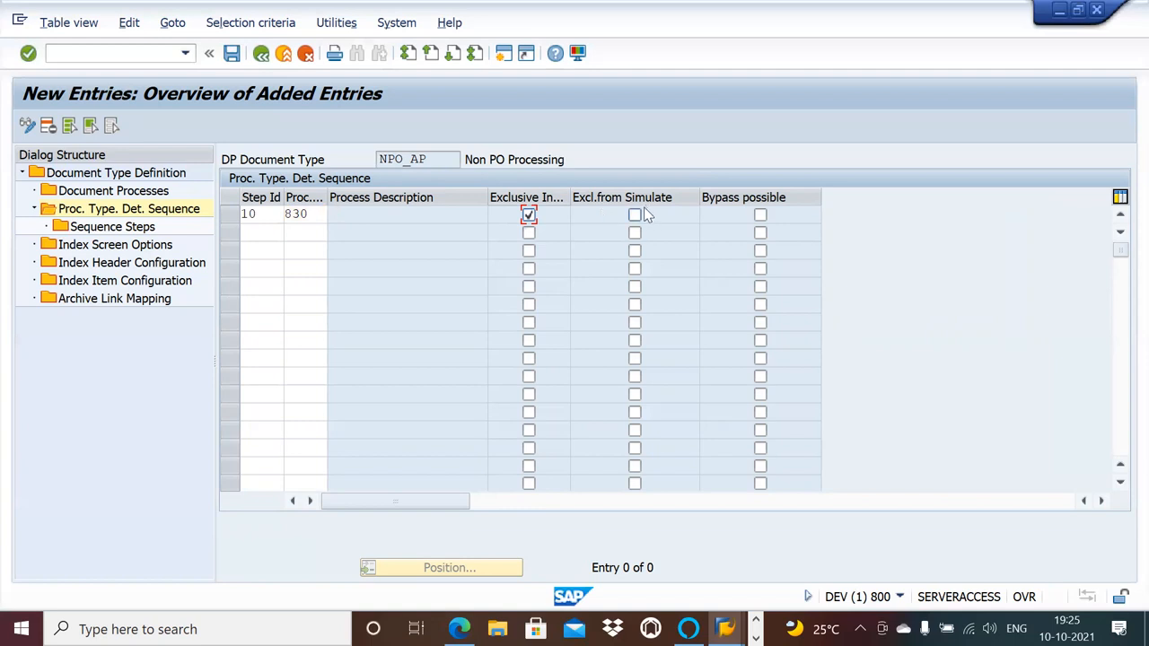
{"action": "left_click", "coordinate": [251, 233]}
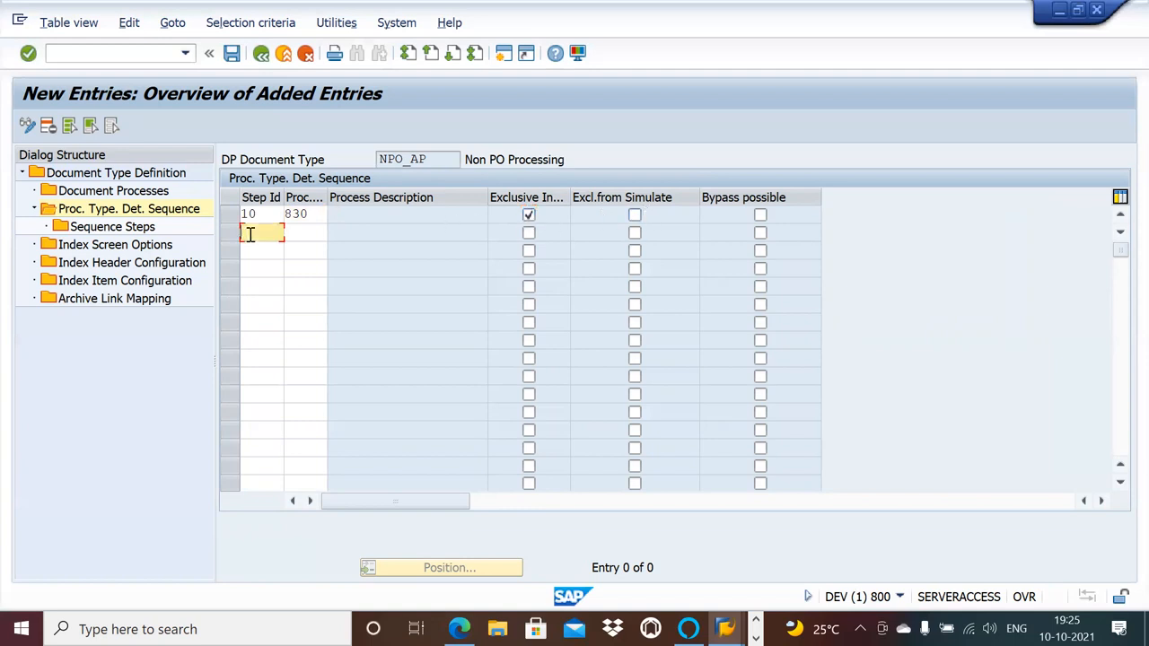
Add sequence step 20 for process type 831 and mark it as exclusive.
{"action": "type", "text": "20"}
{"action": "left_click", "coordinate": [313, 231]}
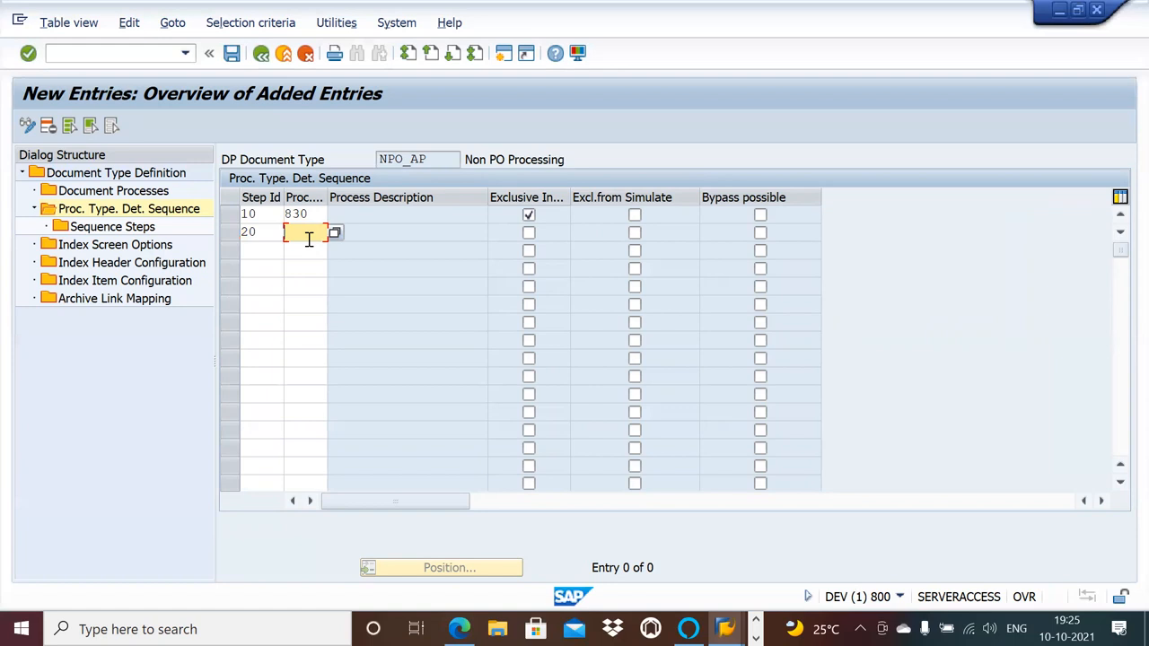
{"action": "type", "text": "831"}
{"action": "left_click", "coordinate": [529, 233]}
Add sequence step 30 for process type 832 and mark it as exclusive.
{"action": "left_click", "coordinate": [261, 249]}
{"action": "type", "text": "30"}
{"action": "left_click", "coordinate": [316, 250]}
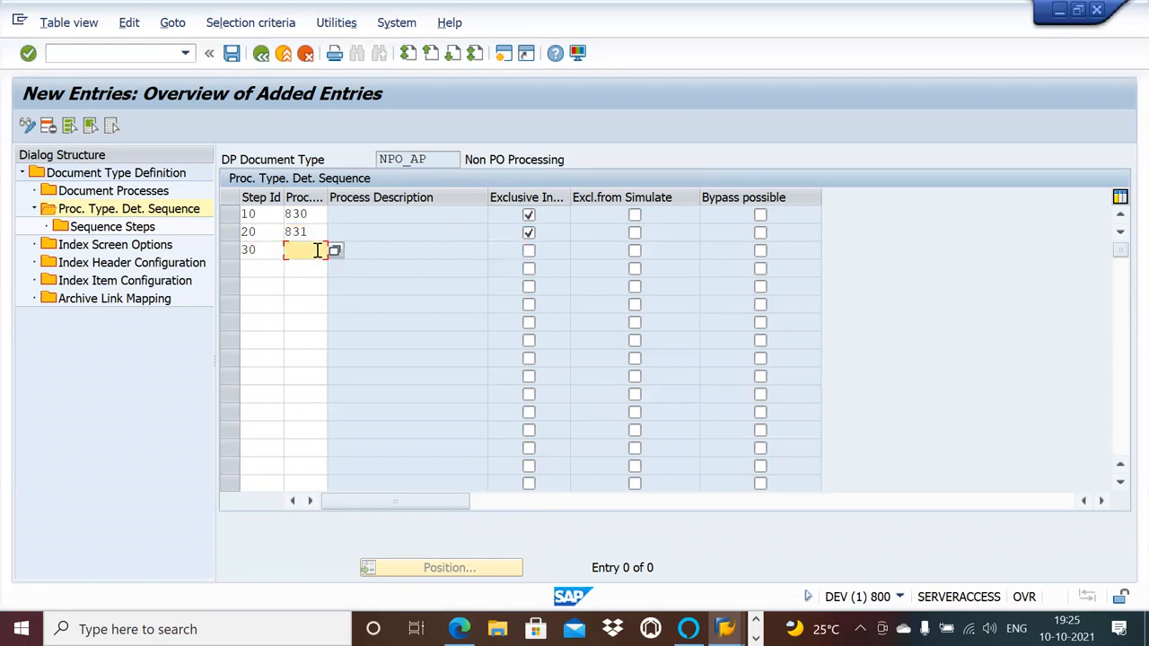
{"action": "type", "text": "832"}
{"action": "left_click", "coordinate": [528, 250]}
Add sequence step 40 for process type 833, mark it as exclusive and save the determination sequence.
{"action": "left_click", "coordinate": [272, 269]}
{"action": "type", "text": "40"}
{"action": "left_click", "coordinate": [306, 272]}
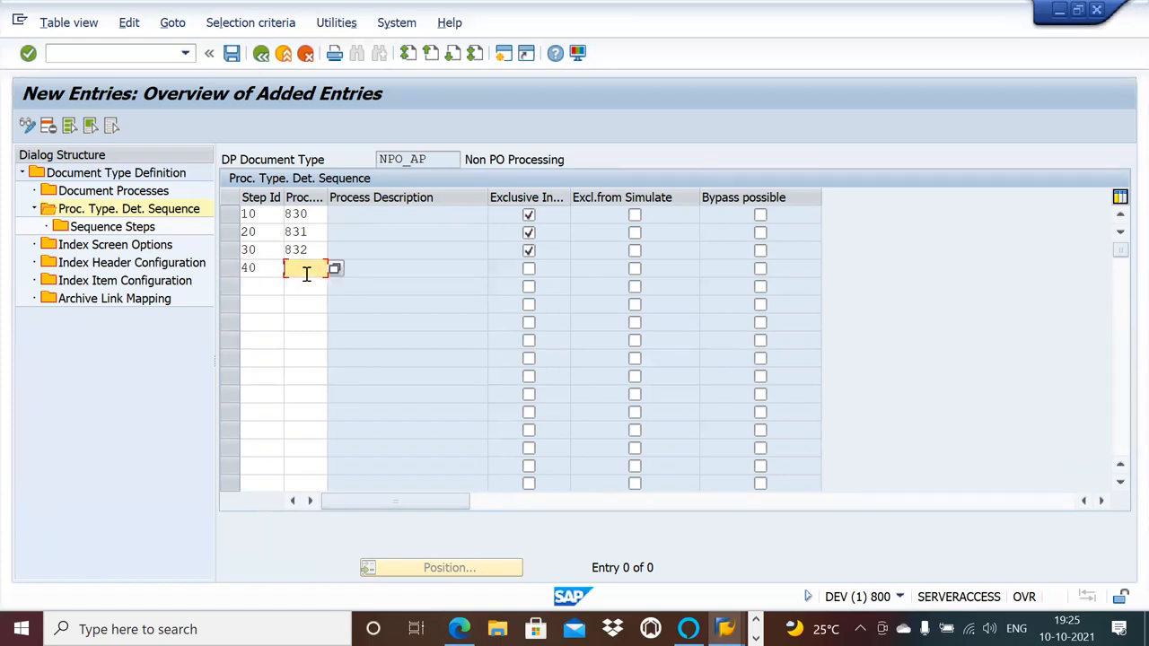
{"action": "type", "text": "833"}
{"action": "left_click", "coordinate": [529, 268]}
{"action": "left_click", "coordinate": [231, 55]}
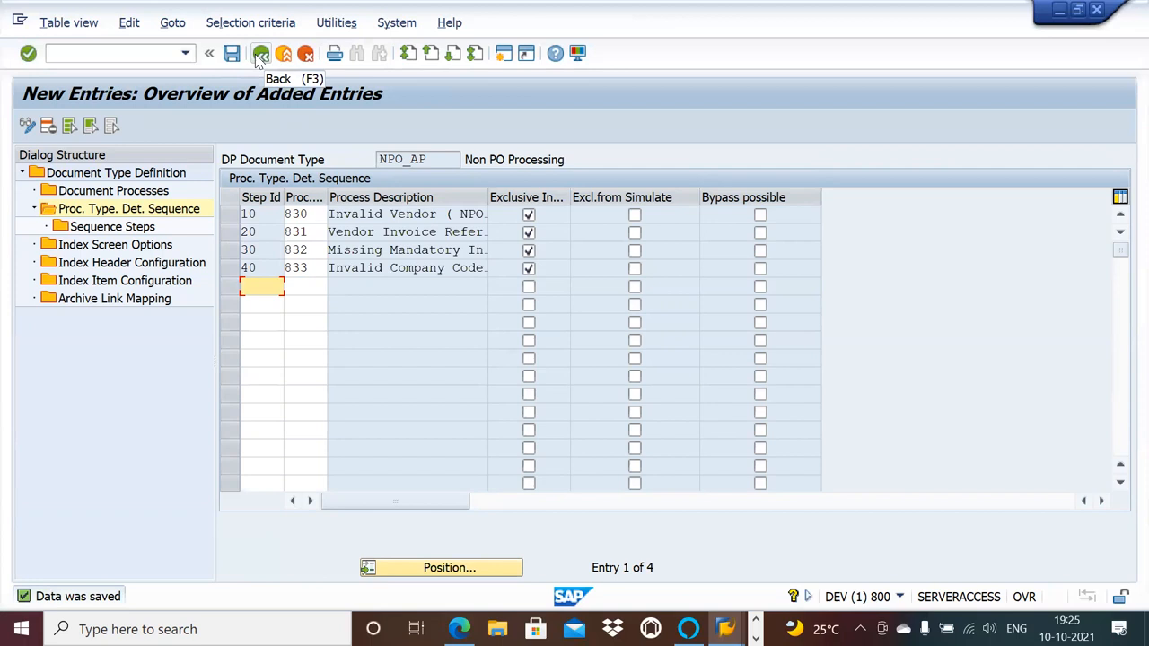
Leave the determination sequence and open the document processes of NPO_AP.
{"action": "left_click", "coordinate": [260, 56]}
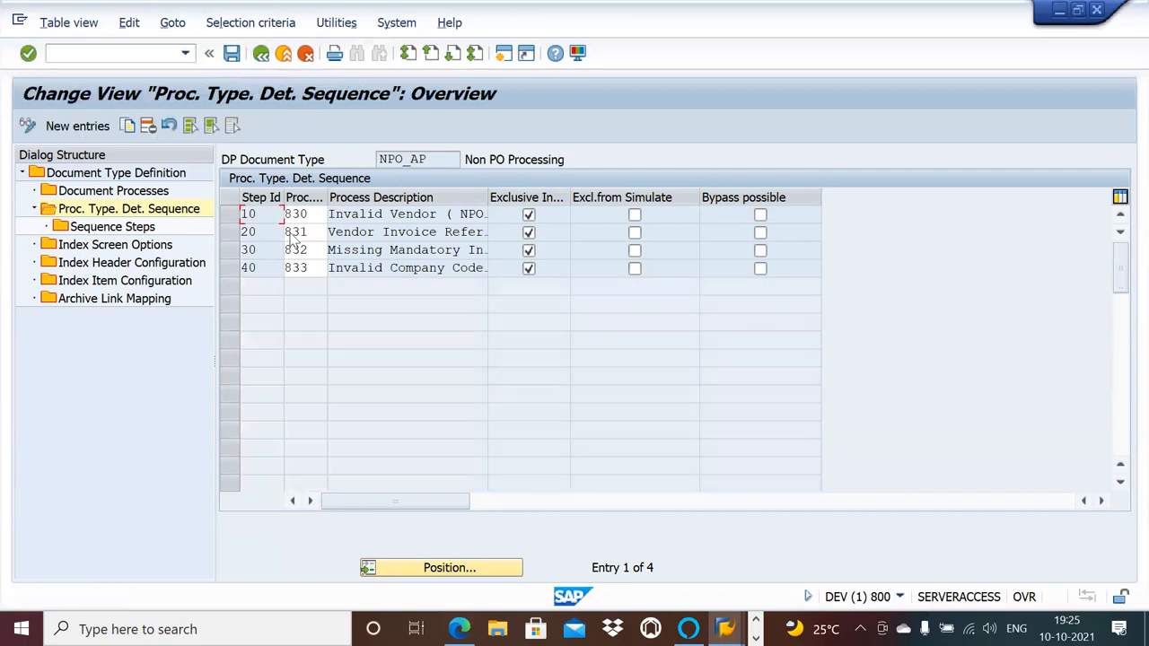
{"action": "left_click", "coordinate": [261, 56]}
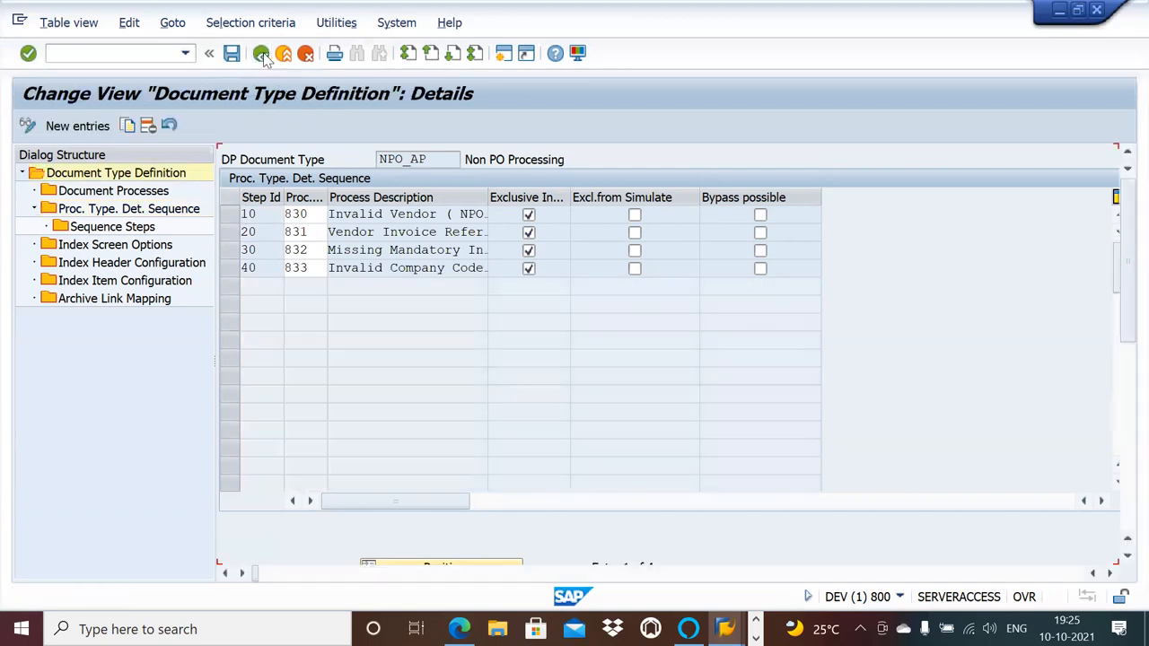
{"action": "double_click", "coordinate": [113, 191]}
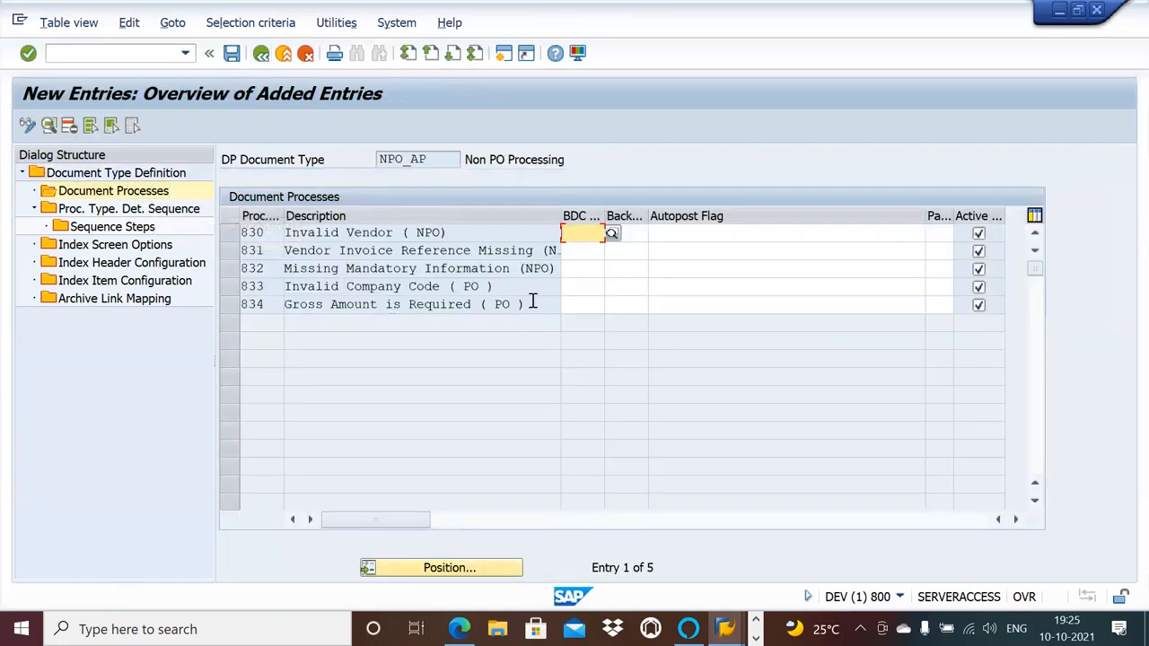
Assign BDC ID 00034, NPO Background Invoice Posting, as the foreground transaction of process type 834.
{"action": "left_click", "coordinate": [594, 304]}
{"action": "left_click", "coordinate": [612, 305]}
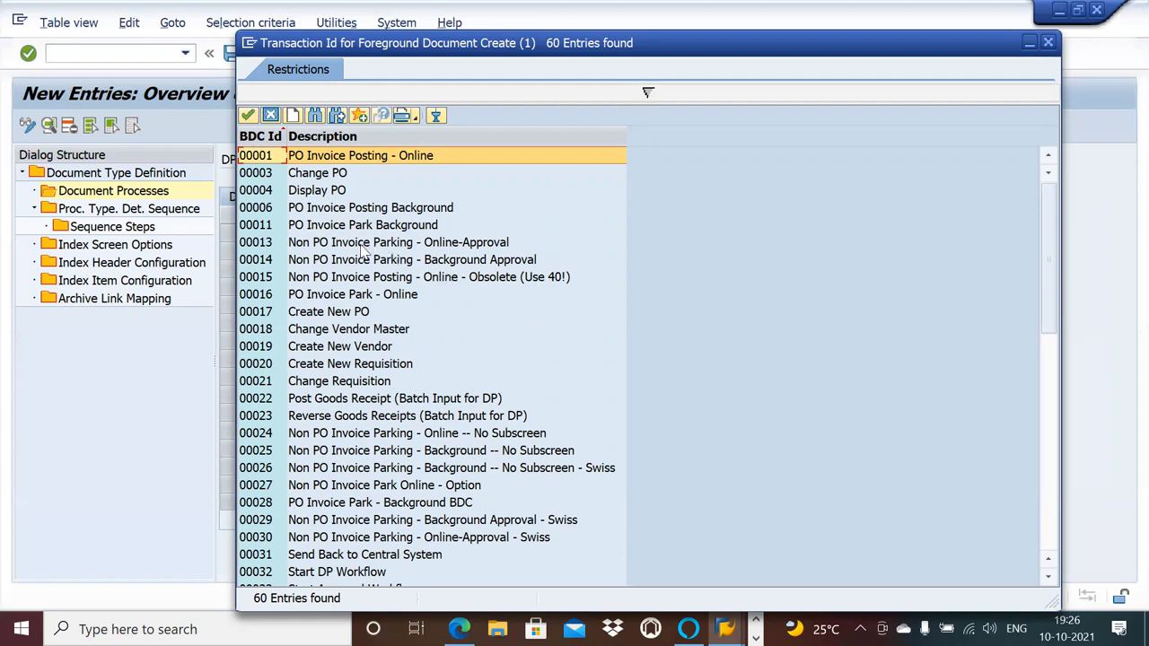
{"action": "left_click", "coordinate": [1050, 446]}
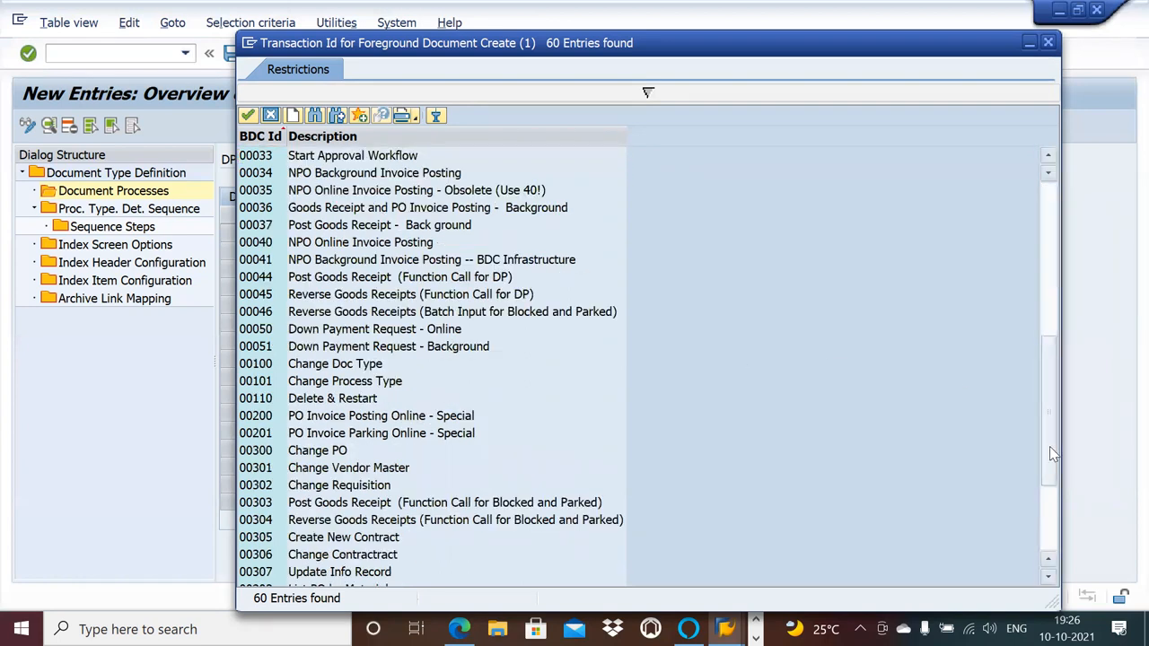
{"action": "left_click", "coordinate": [1056, 494]}
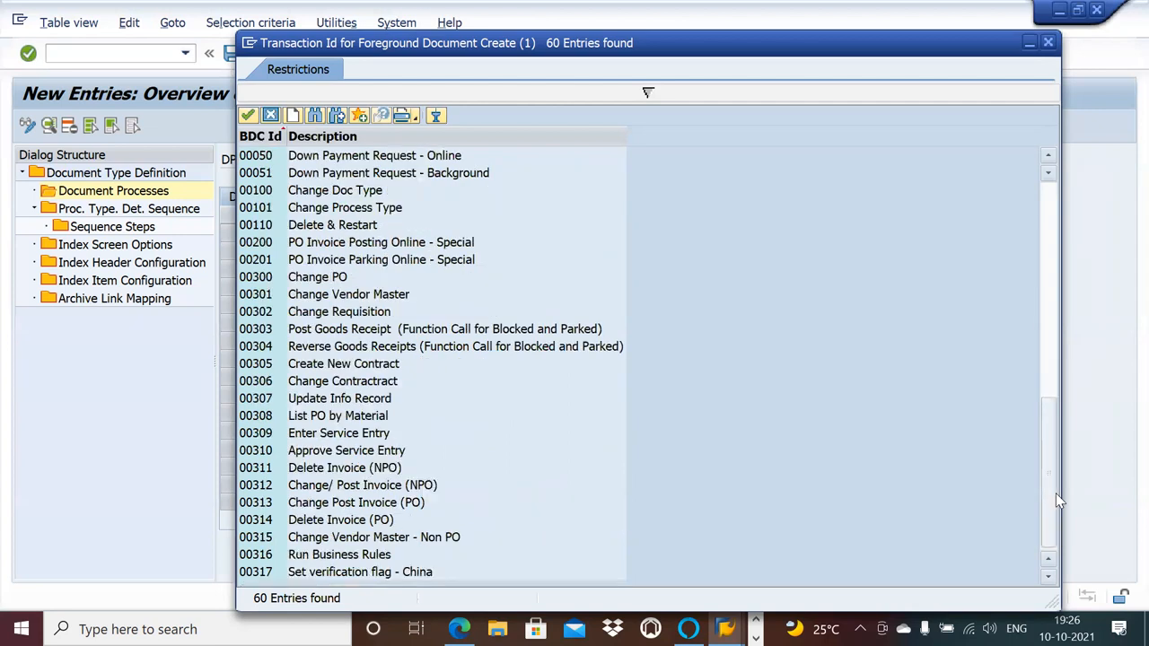
{"action": "left_click", "coordinate": [1057, 199]}
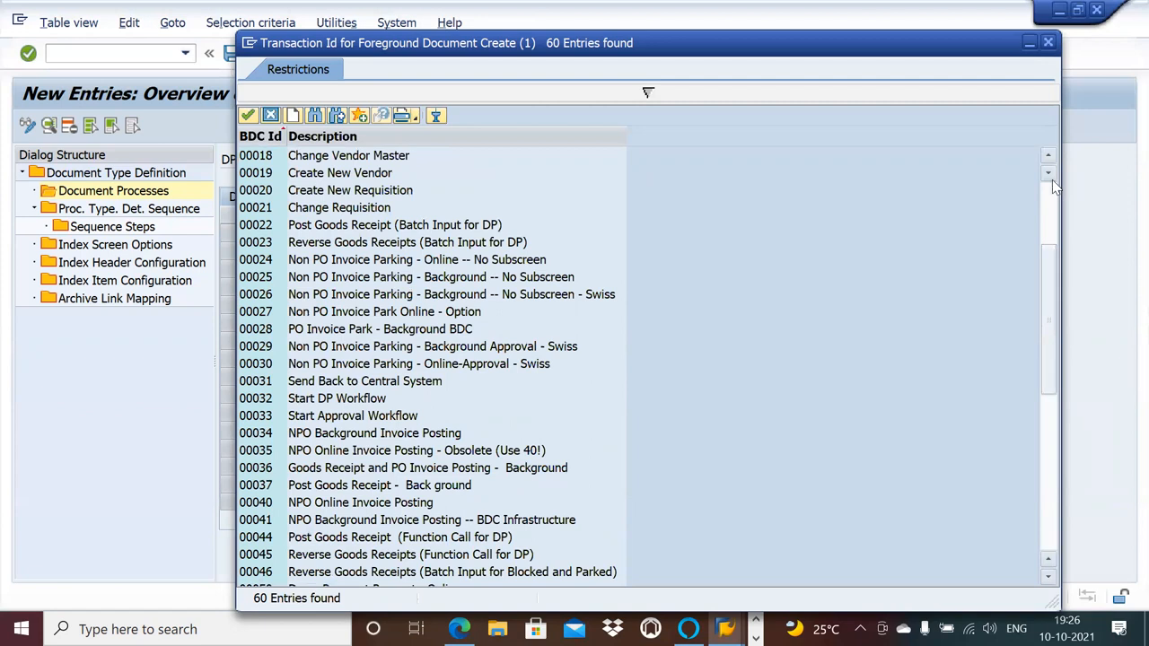
{"action": "left_click", "coordinate": [1052, 177]}
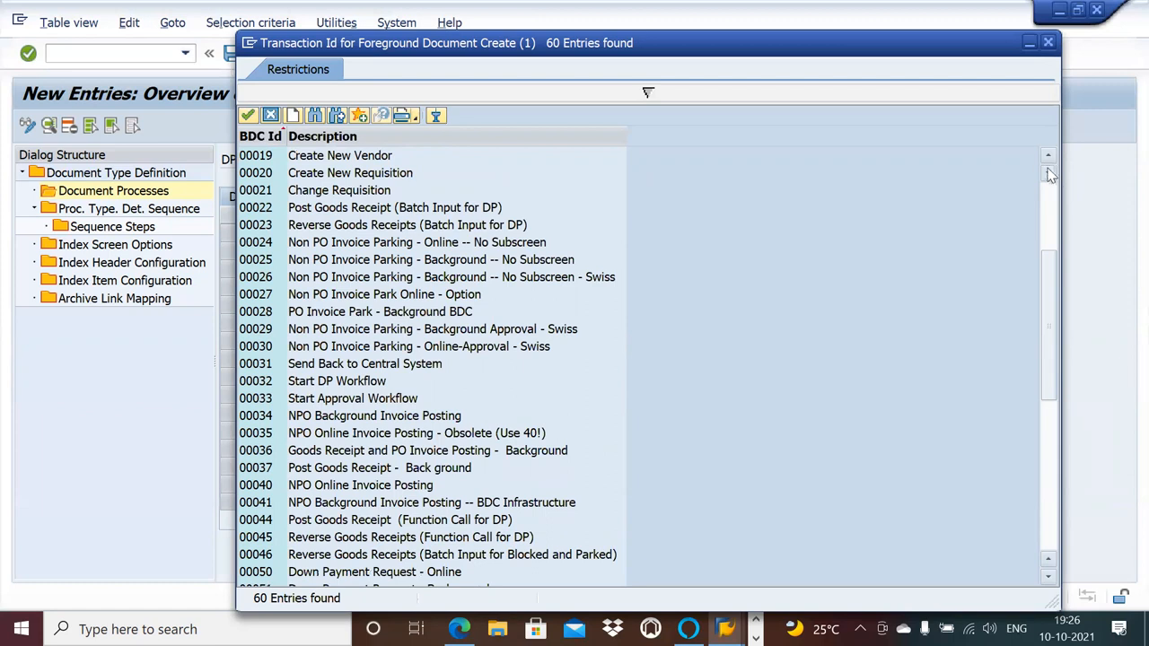
{"action": "left_click", "coordinate": [1050, 159]}
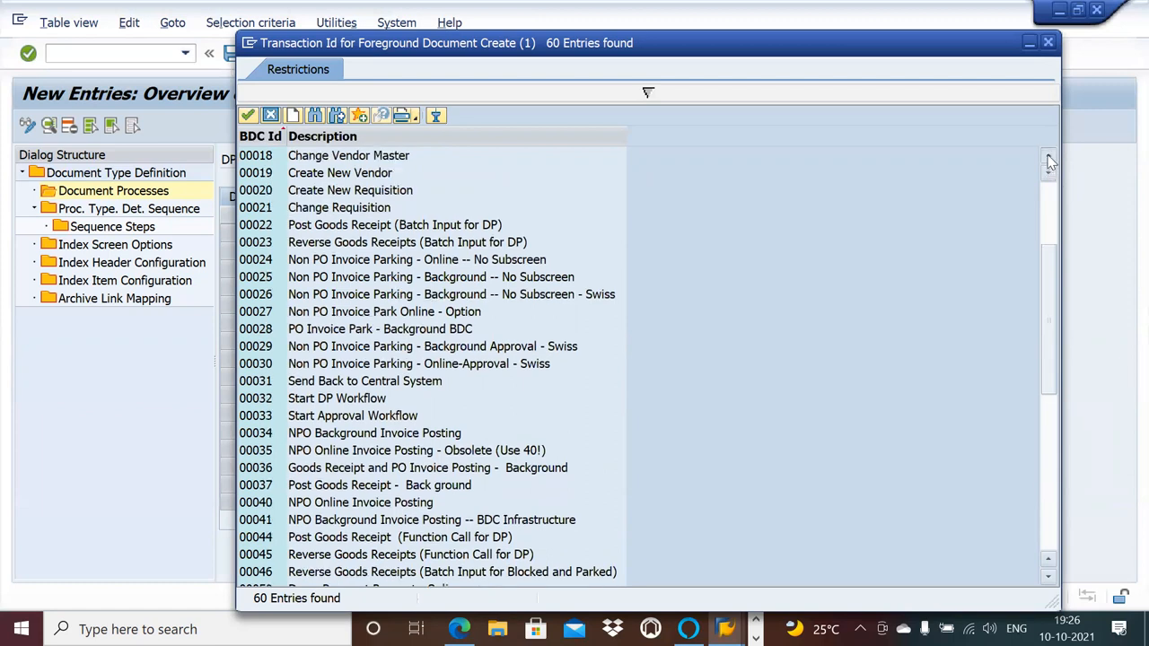
{"action": "left_click", "coordinate": [1051, 160]}
{"action": "left_click", "coordinate": [1050, 160]}
{"action": "left_click", "coordinate": [1050, 160]}
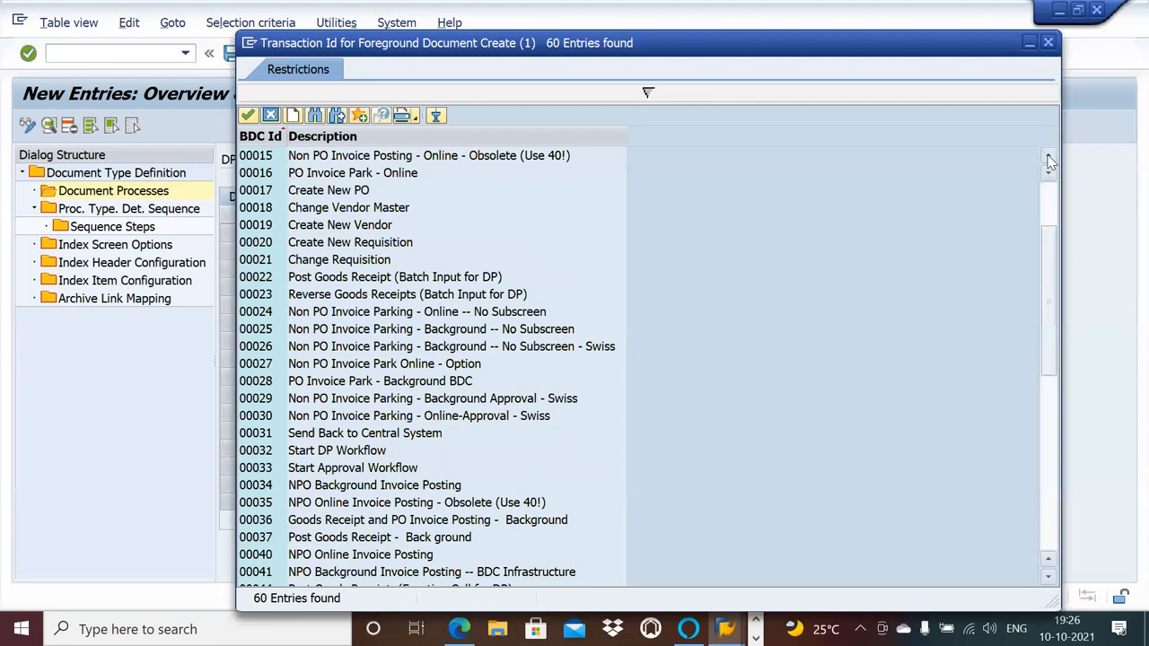
{"action": "left_click", "coordinate": [1050, 159]}
{"action": "left_click", "coordinate": [1050, 159]}
{"action": "left_click", "coordinate": [1050, 159]}
{"action": "left_click", "coordinate": [1051, 160]}
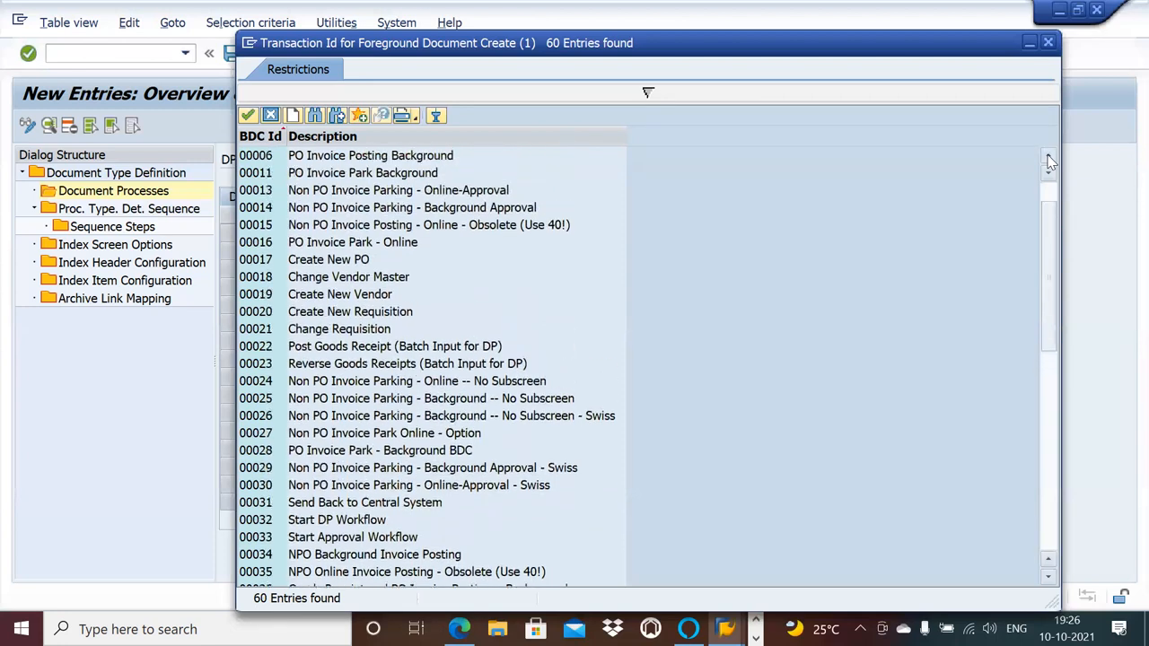
{"action": "double_click", "coordinate": [353, 555]}
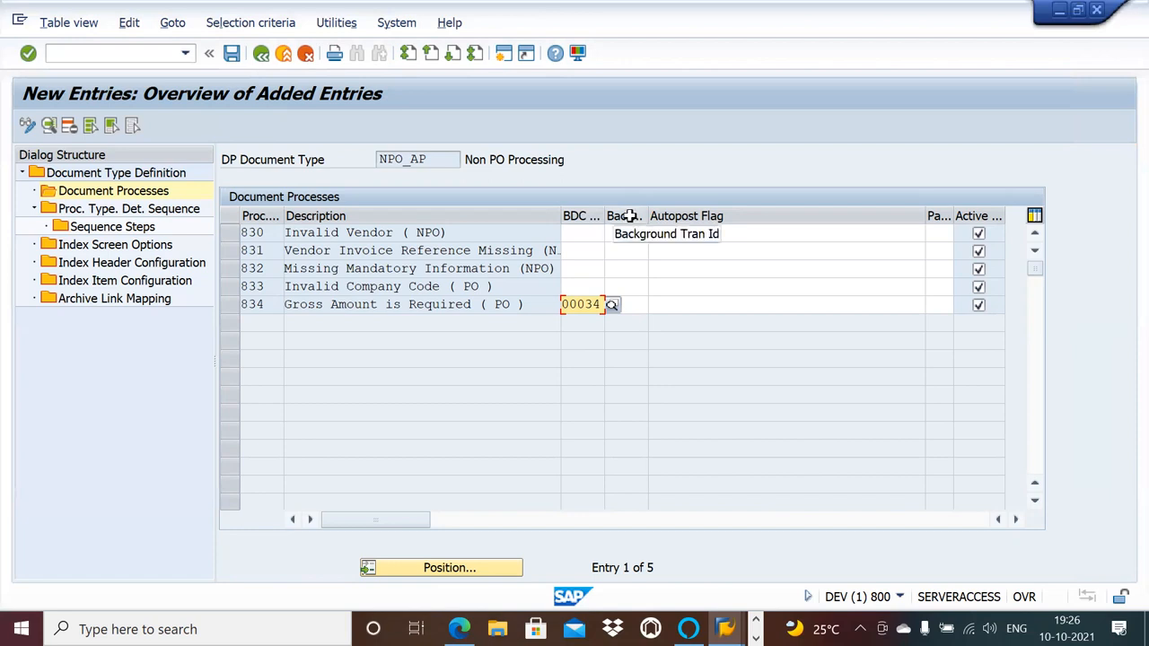
{"action": "left_click", "coordinate": [644, 305]}
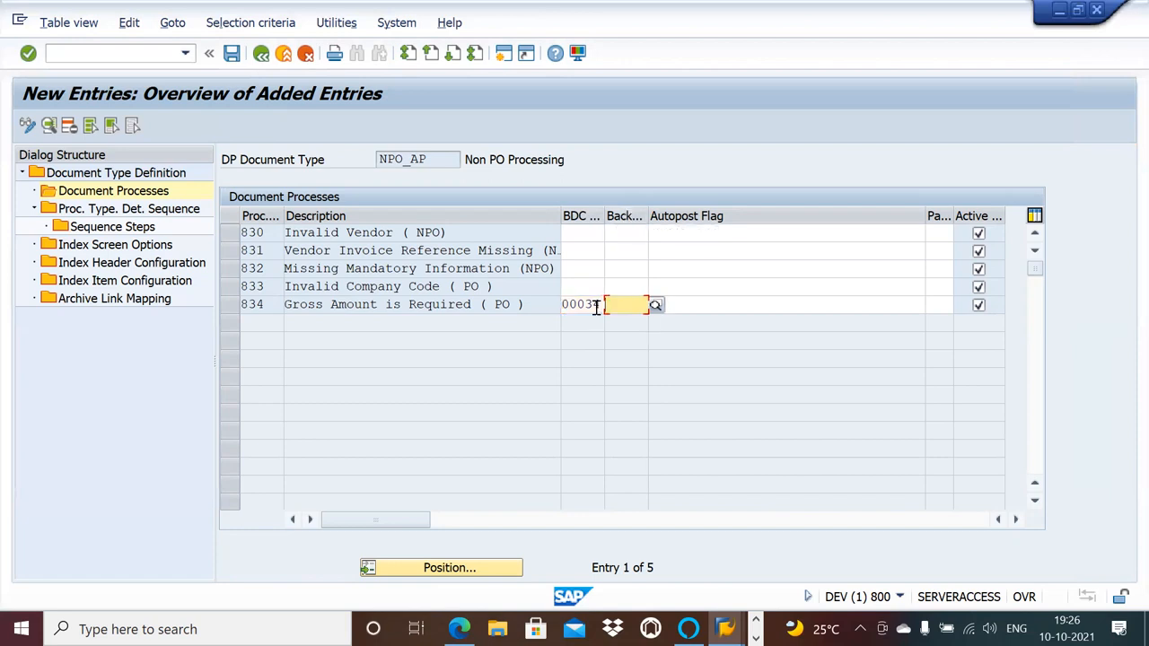
{"action": "key", "text": "F4"}
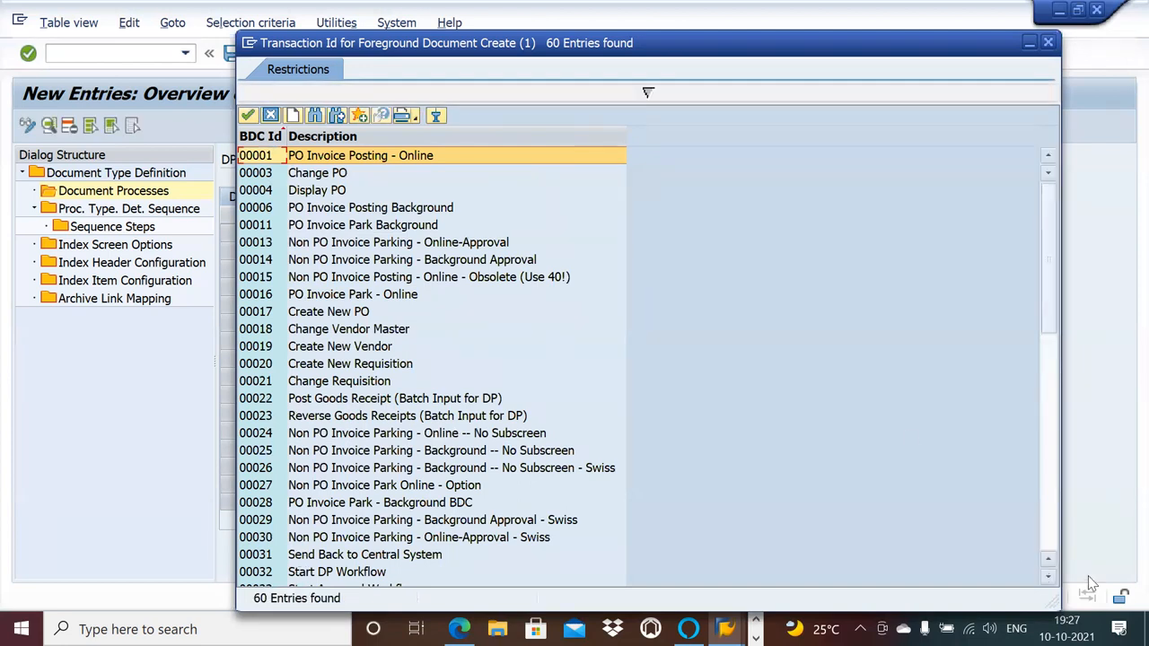
{"action": "left_click", "coordinate": [1050, 579]}
{"action": "left_click", "coordinate": [1050, 579]}
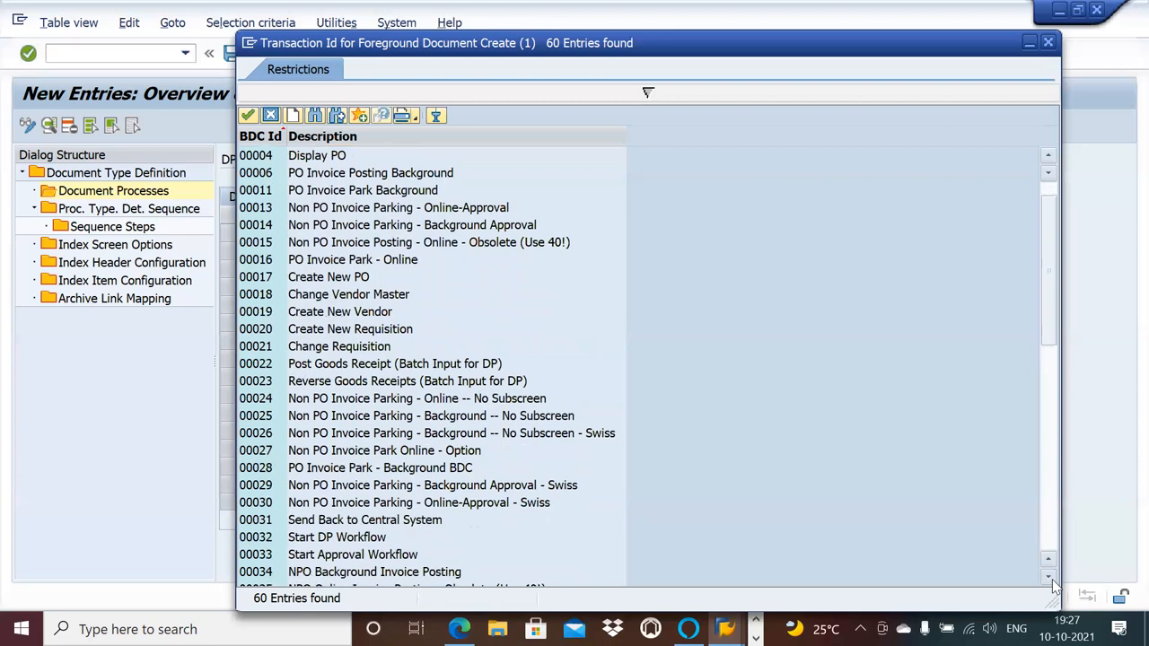
{"action": "left_click", "coordinate": [1048, 46]}
Assign BDC ID 00034, NPO Background Invoice Posting, as the background transaction of process type 834.
{"action": "left_click", "coordinate": [628, 303]}
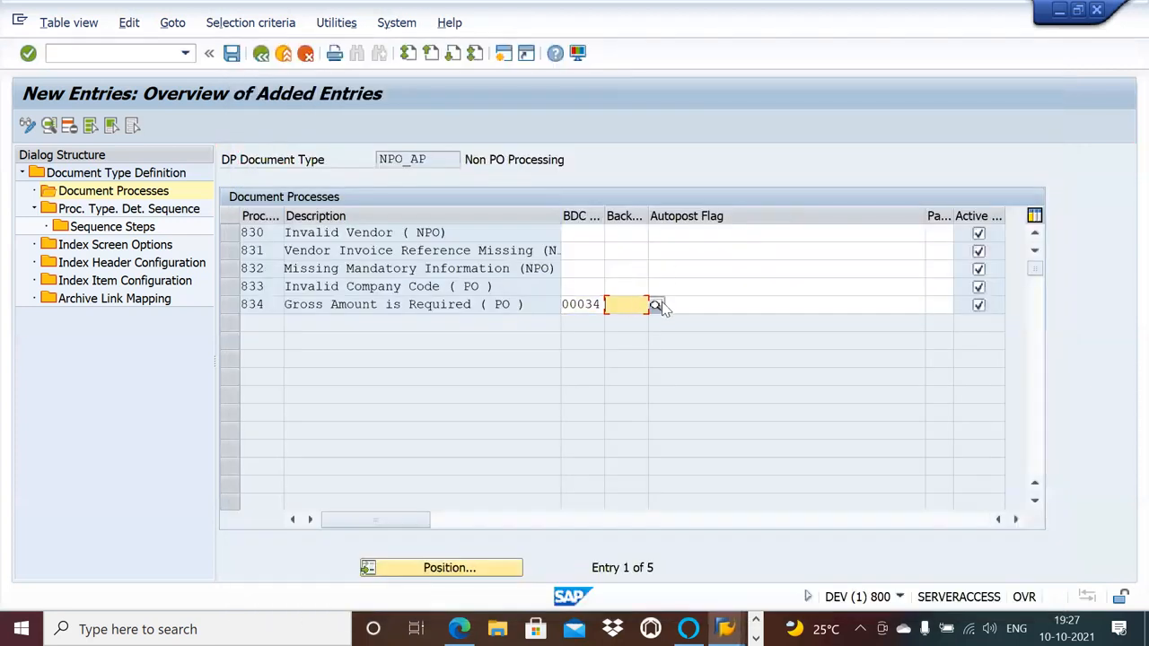
{"action": "left_click", "coordinate": [656, 305]}
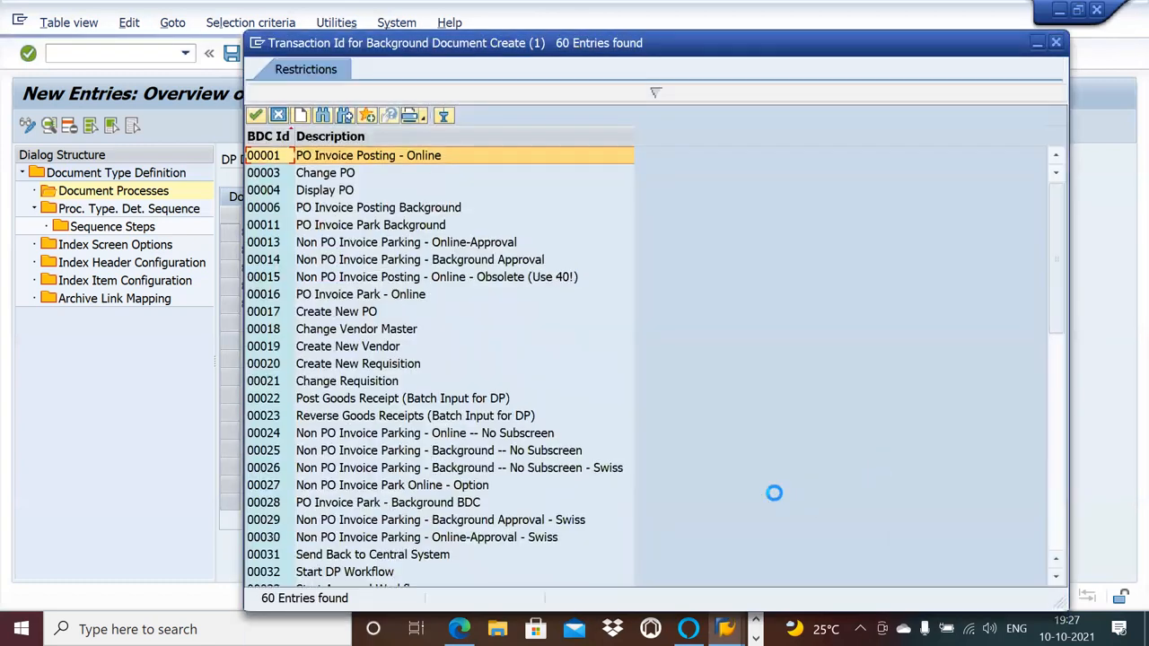
{"action": "left_click", "coordinate": [1057, 577]}
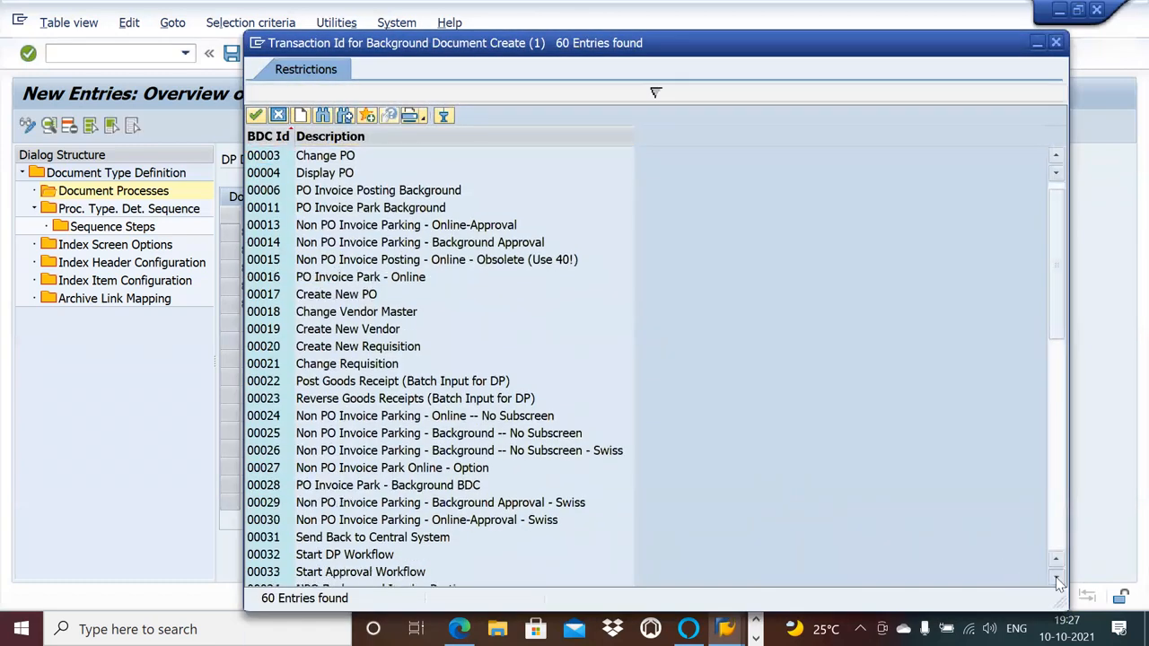
{"action": "scroll", "coordinate": [1059, 583], "scroll_direction": "down", "scroll_amount": 1}
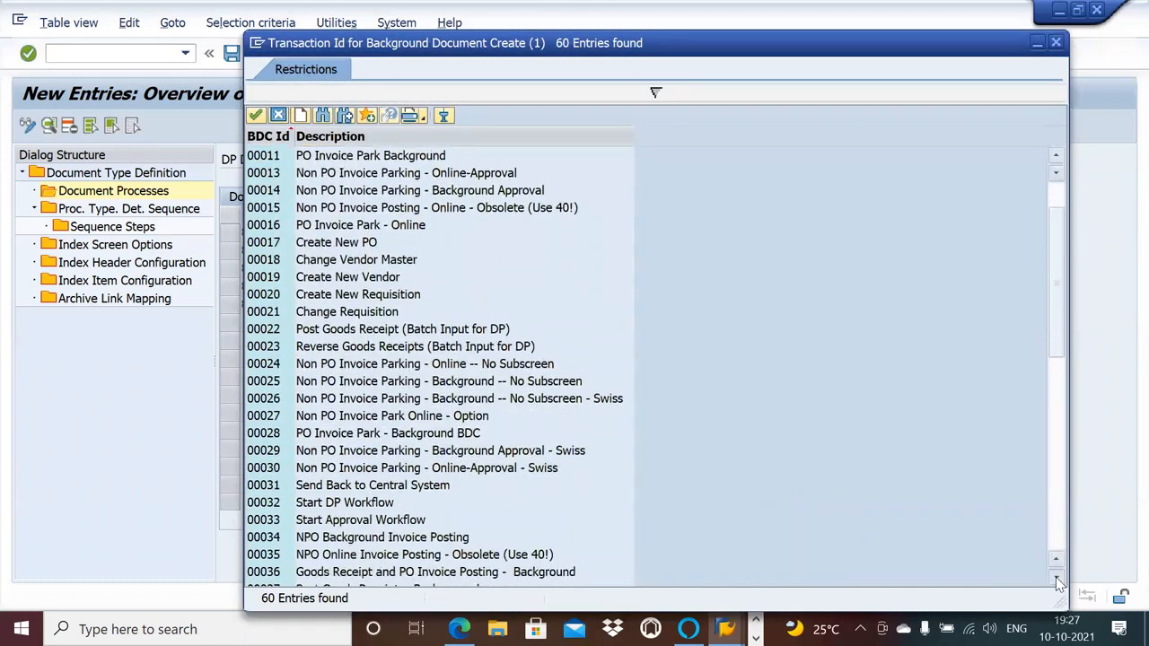
{"action": "double_click", "coordinate": [413, 537]}
Set the foreground transaction of process type 834 to BDC ID 00040, NPO Online Invoice Posting, and save.
{"action": "left_click", "coordinate": [599, 304]}
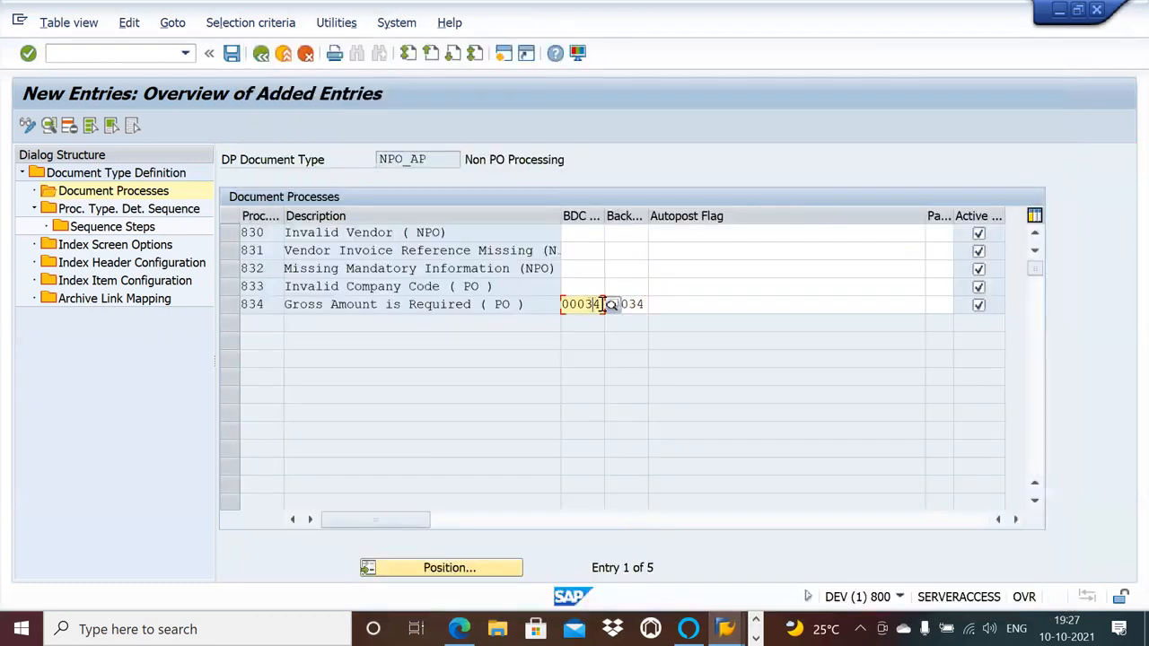
{"action": "left_click", "coordinate": [610, 304]}
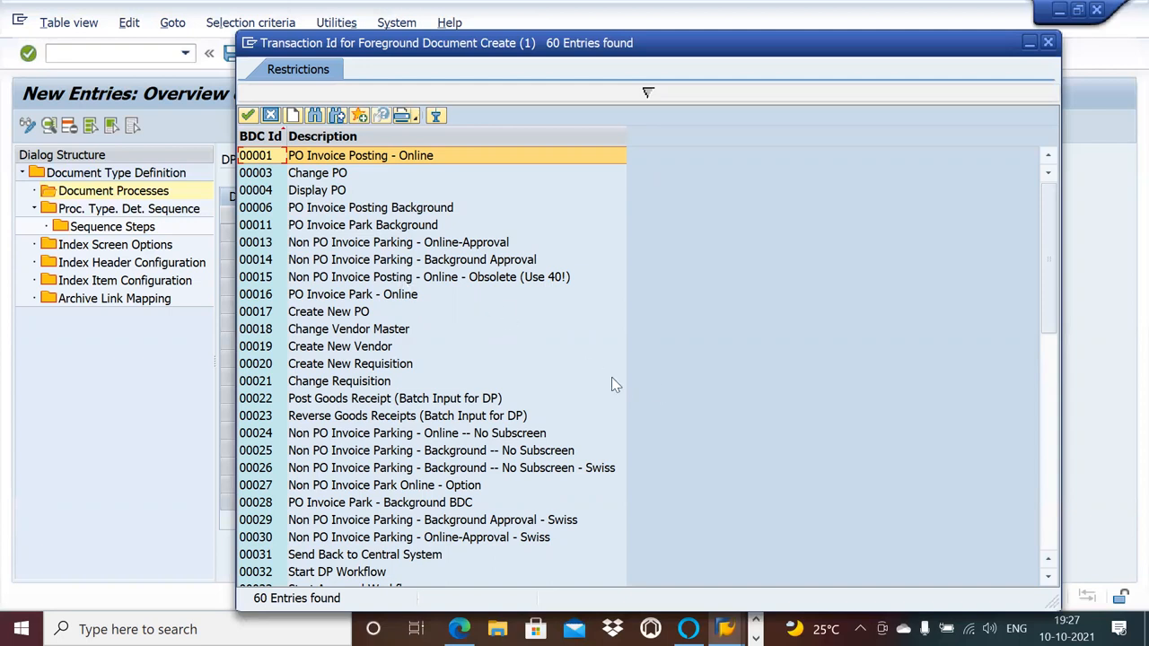
{"action": "scroll", "coordinate": [1052, 587], "scroll_direction": "down", "scroll_amount": 3}
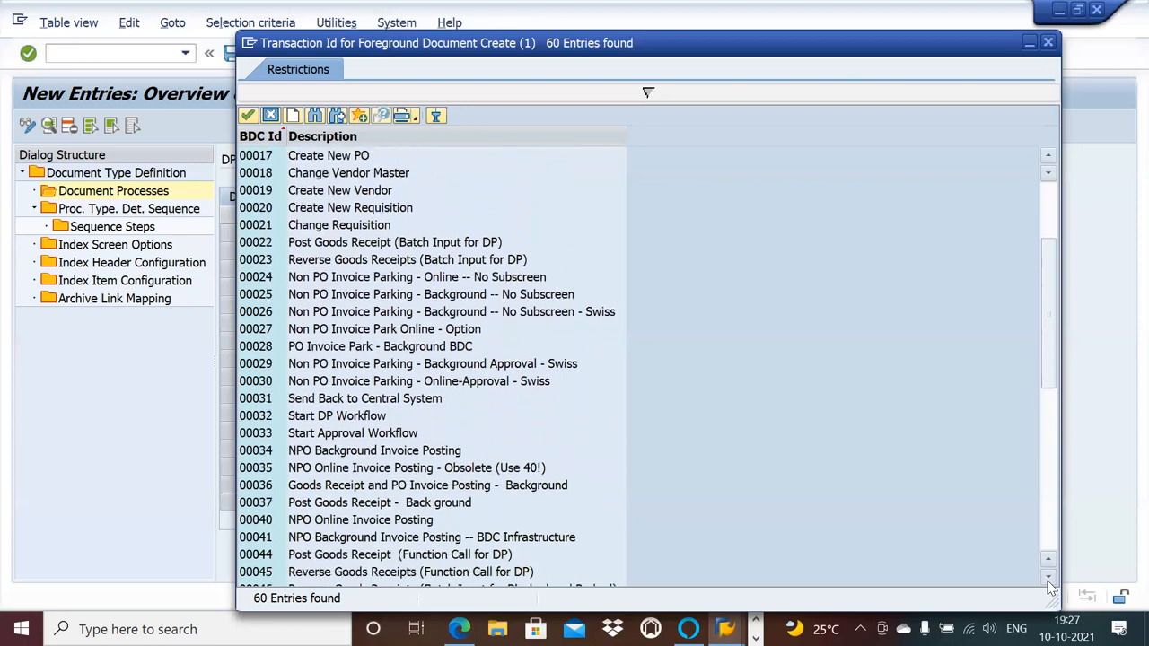
{"action": "left_click", "coordinate": [404, 521]}
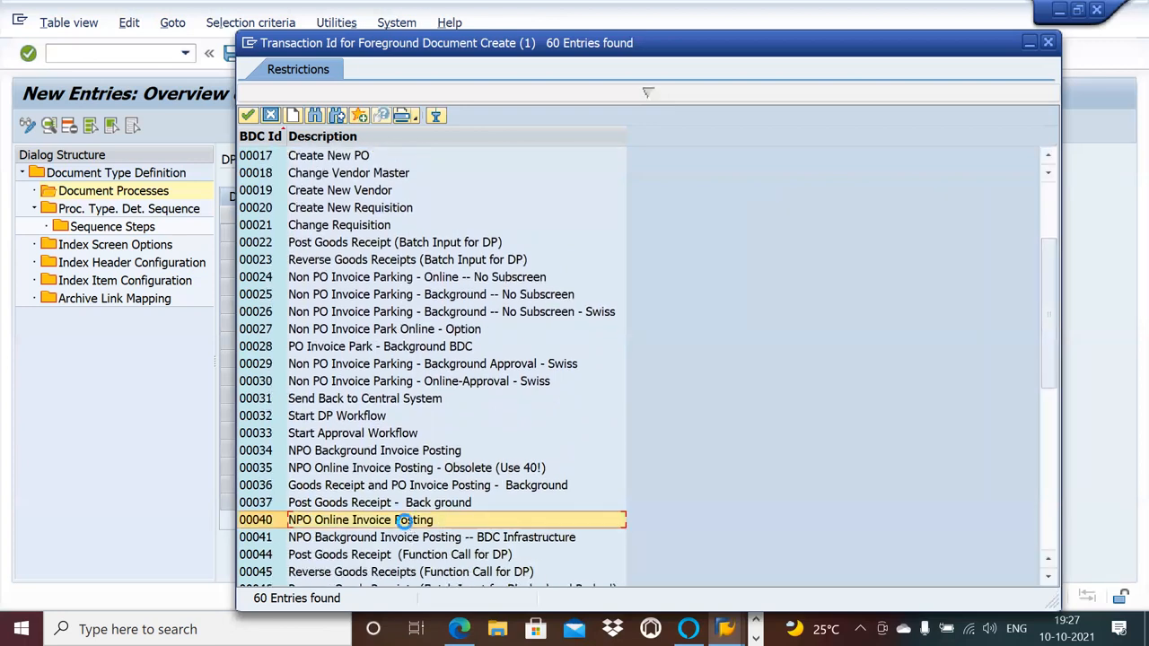
{"action": "double_click", "coordinate": [404, 522]}
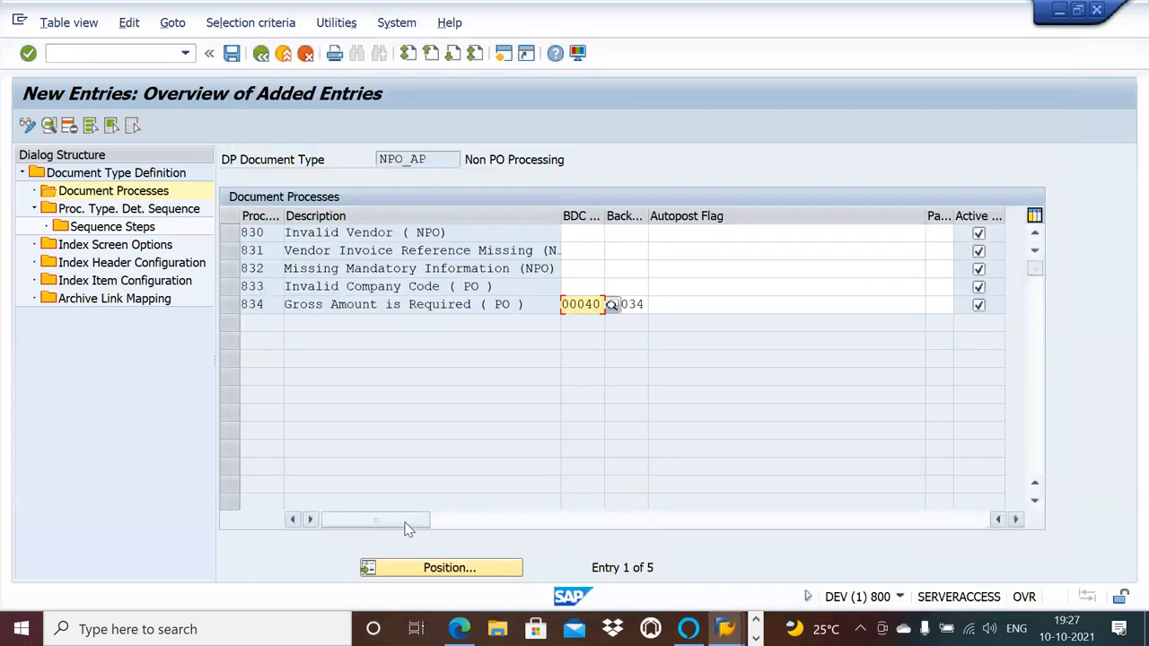
{"action": "left_click", "coordinate": [231, 54]}
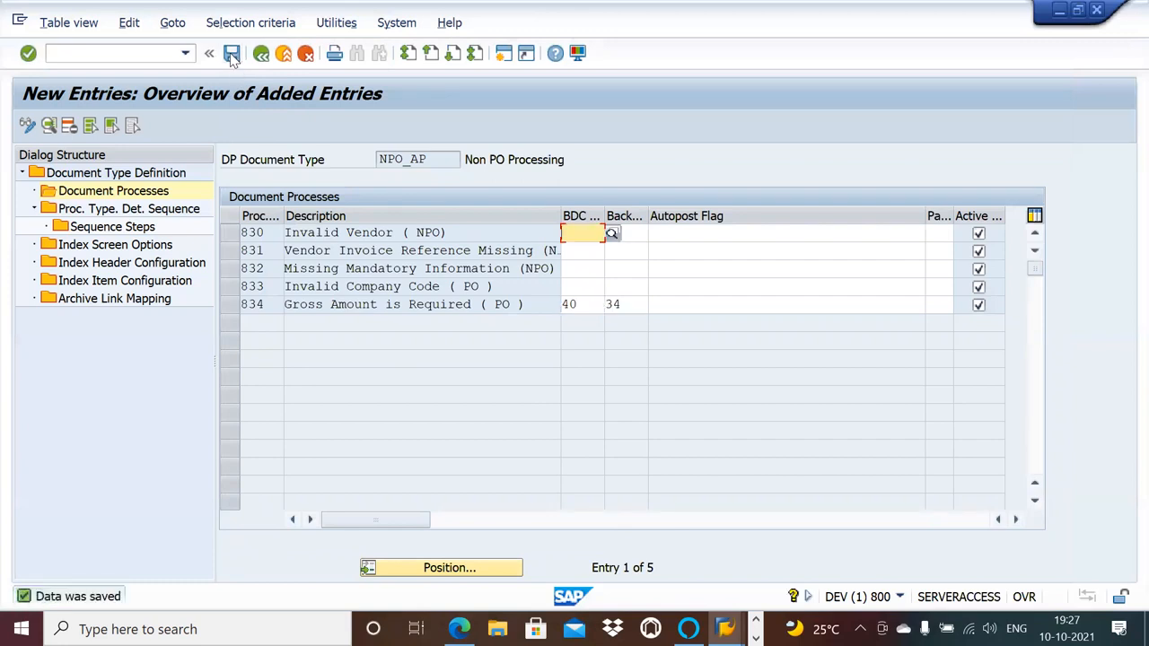
Set the default process type in the NPO_AP document type definition to 834, Gross Amount is Required (PO).
{"action": "double_click", "coordinate": [153, 214]}
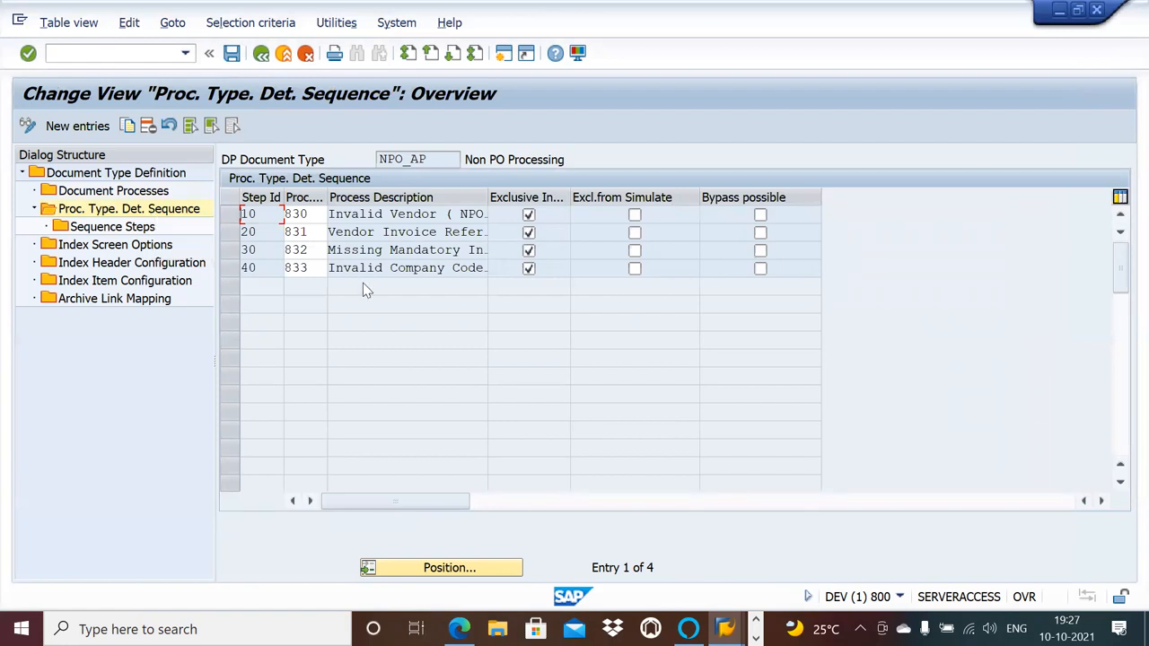
{"action": "double_click", "coordinate": [135, 174]}
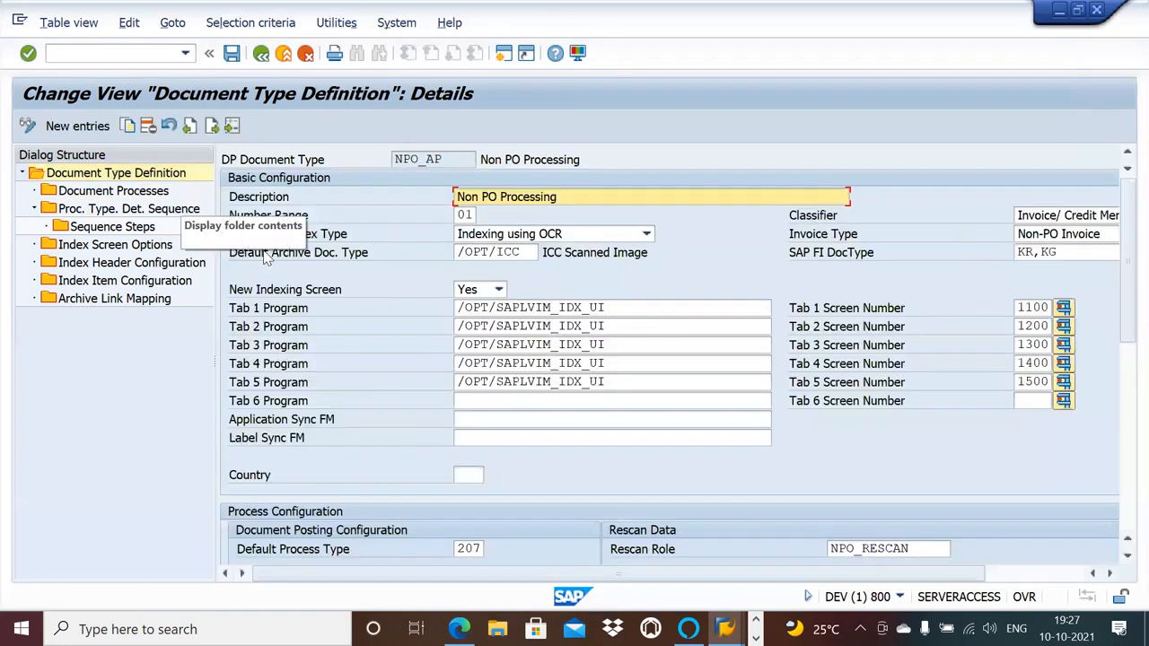
{"action": "left_click", "coordinate": [470, 548]}
{"action": "left_click", "coordinate": [492, 550]}
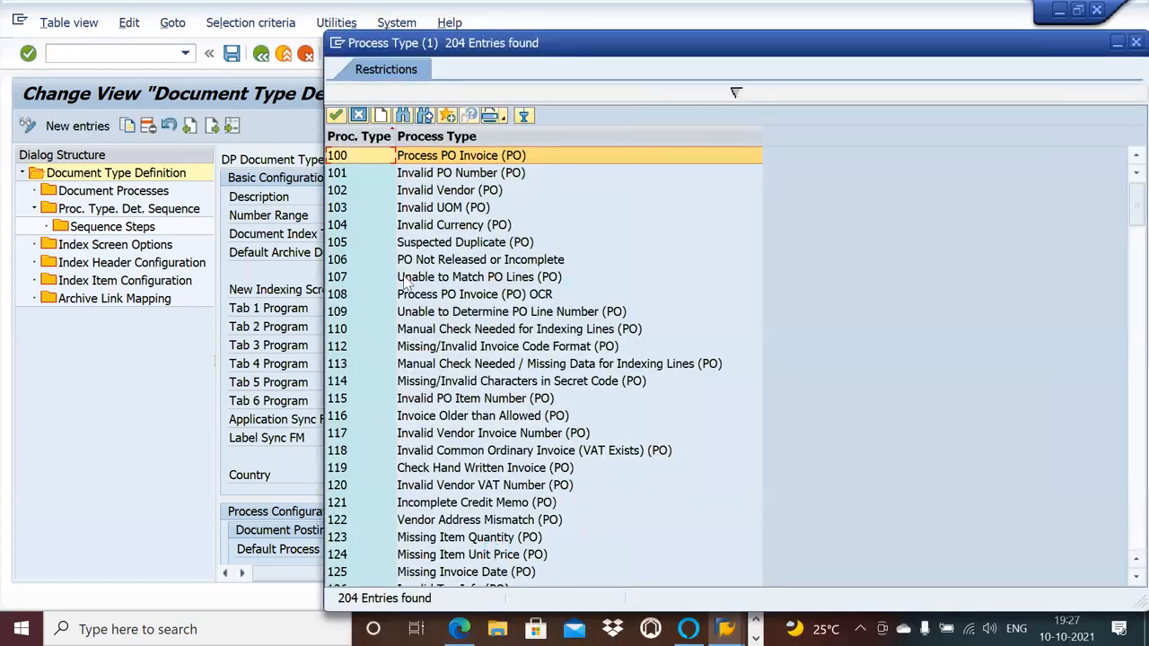
{"action": "left_click", "coordinate": [1133, 42]}
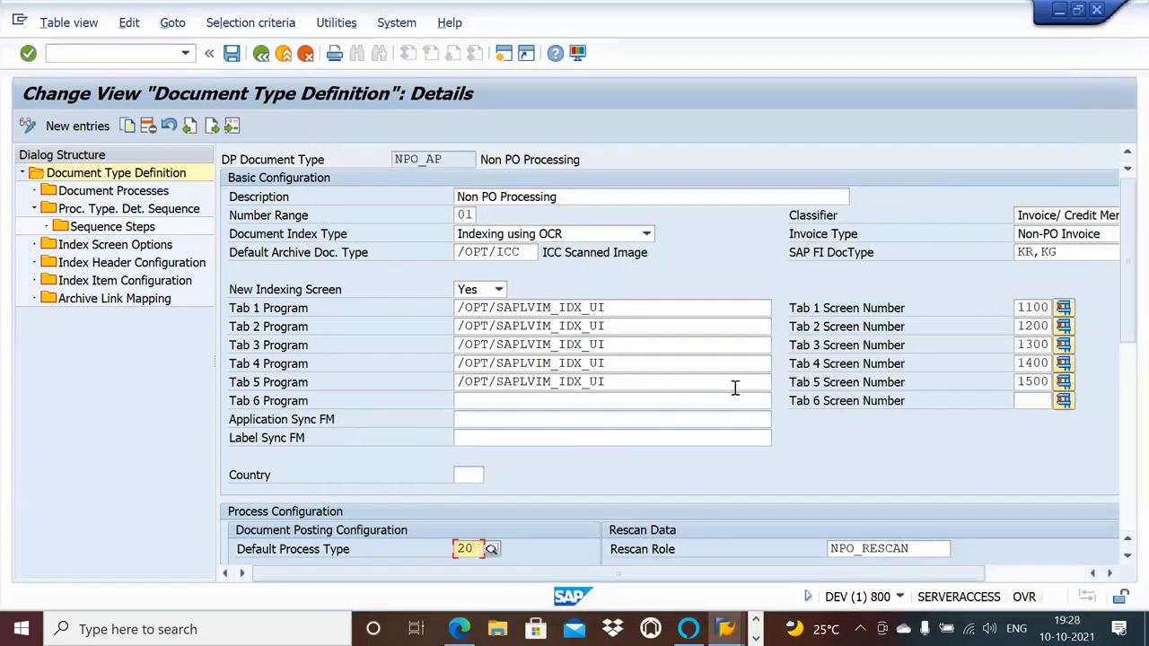
{"action": "key", "text": "BackSpace"}
{"action": "key", "text": "BackSpace"}
{"action": "type", "text": "83"}
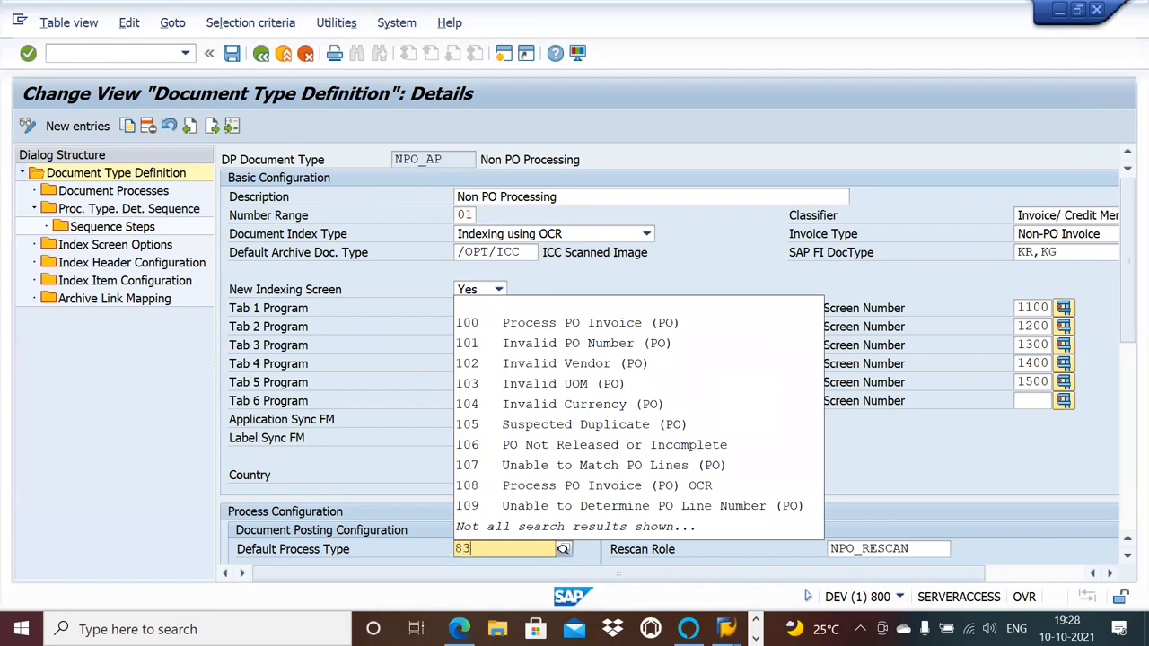
{"action": "type", "text": "4"}
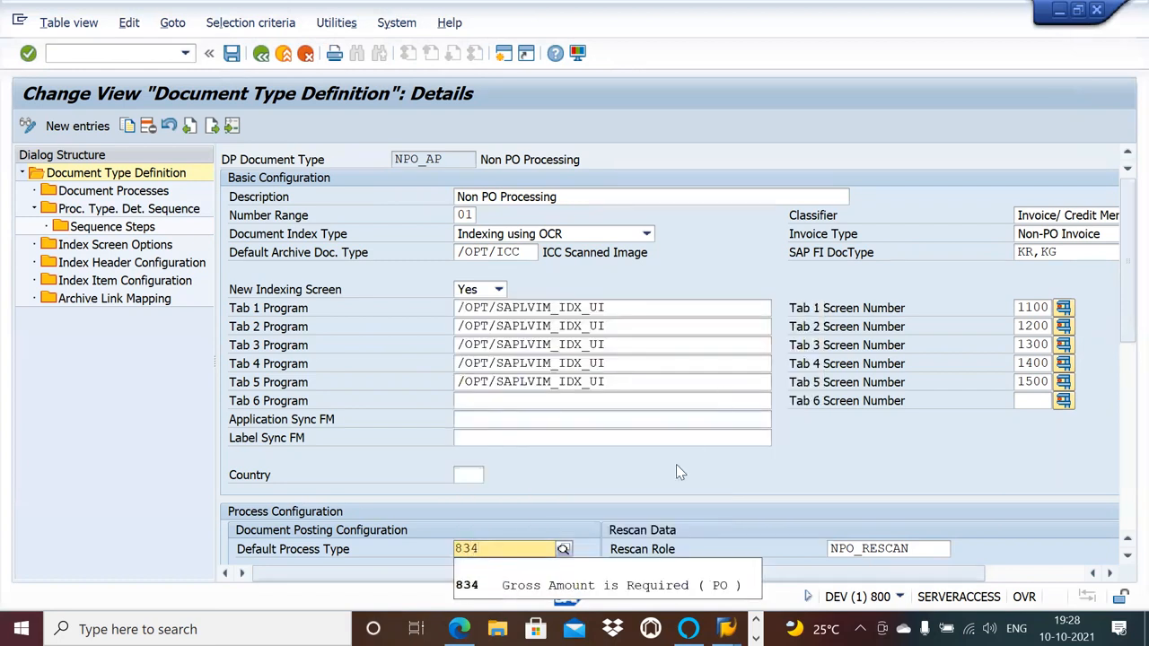
Confirm 834 as NPO_AP's default process type and save the document type definition.
{"action": "left_click", "coordinate": [535, 585]}
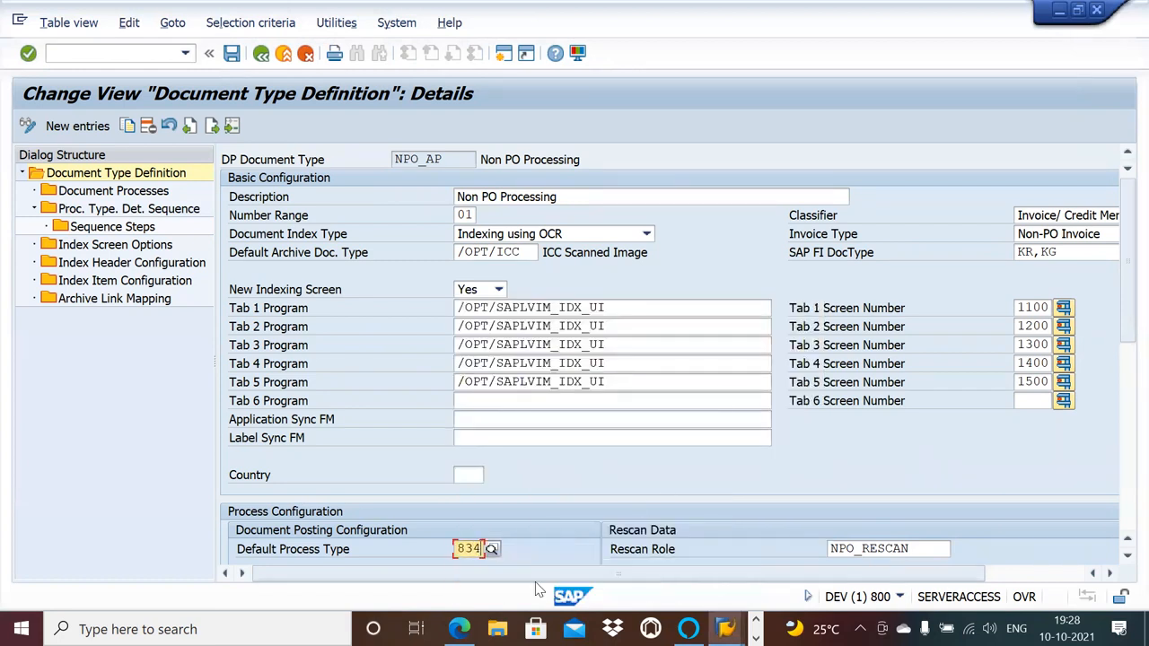
{"action": "key", "text": "Return"}
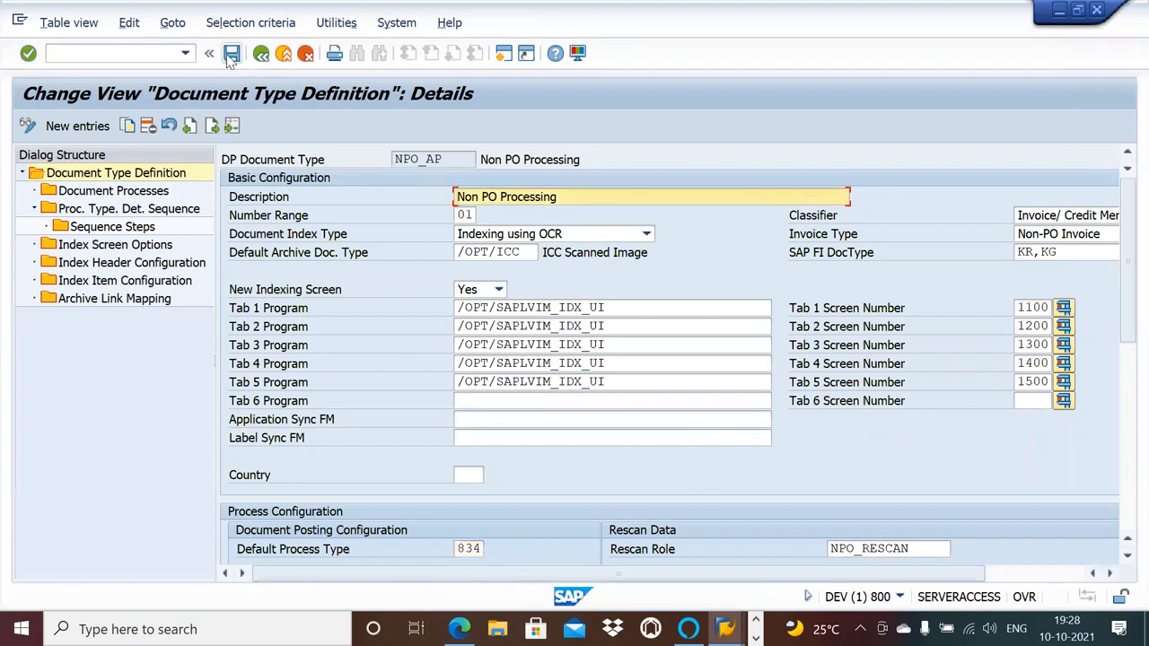
{"action": "left_click", "coordinate": [232, 56]}
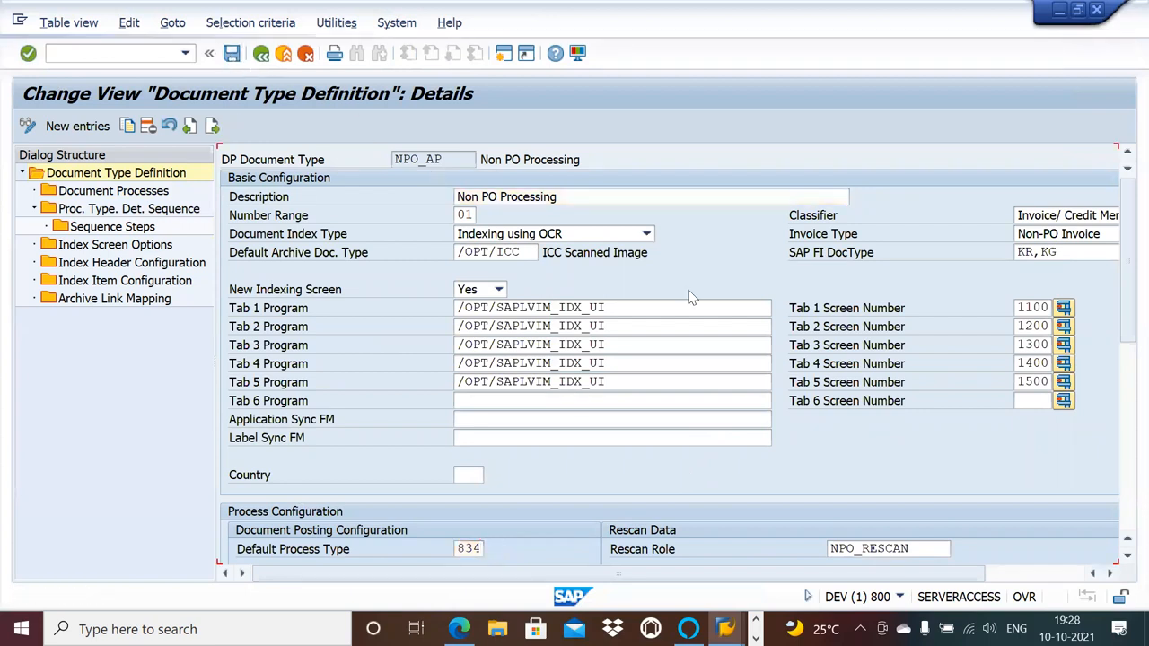
Set the posting role in NPO_AP's dialog posting step options to NPO_AP, NPO processing, and save.
{"action": "left_click", "coordinate": [1127, 556]}
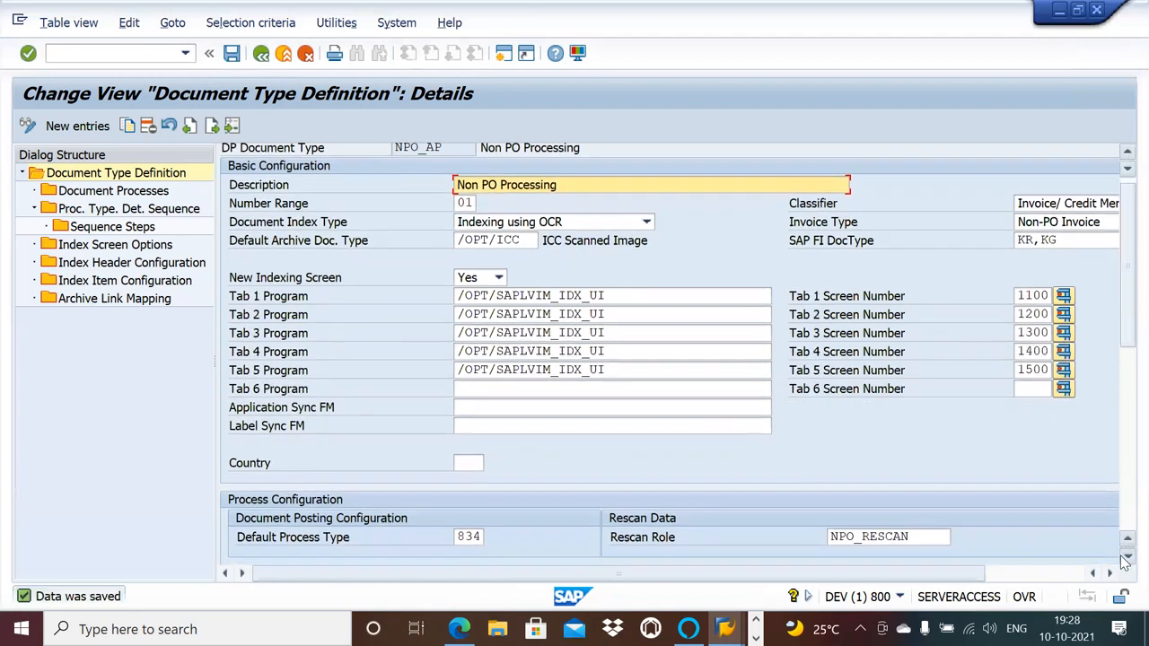
{"action": "scroll", "coordinate": [1126, 556], "scroll_direction": "down", "scroll_amount": 5}
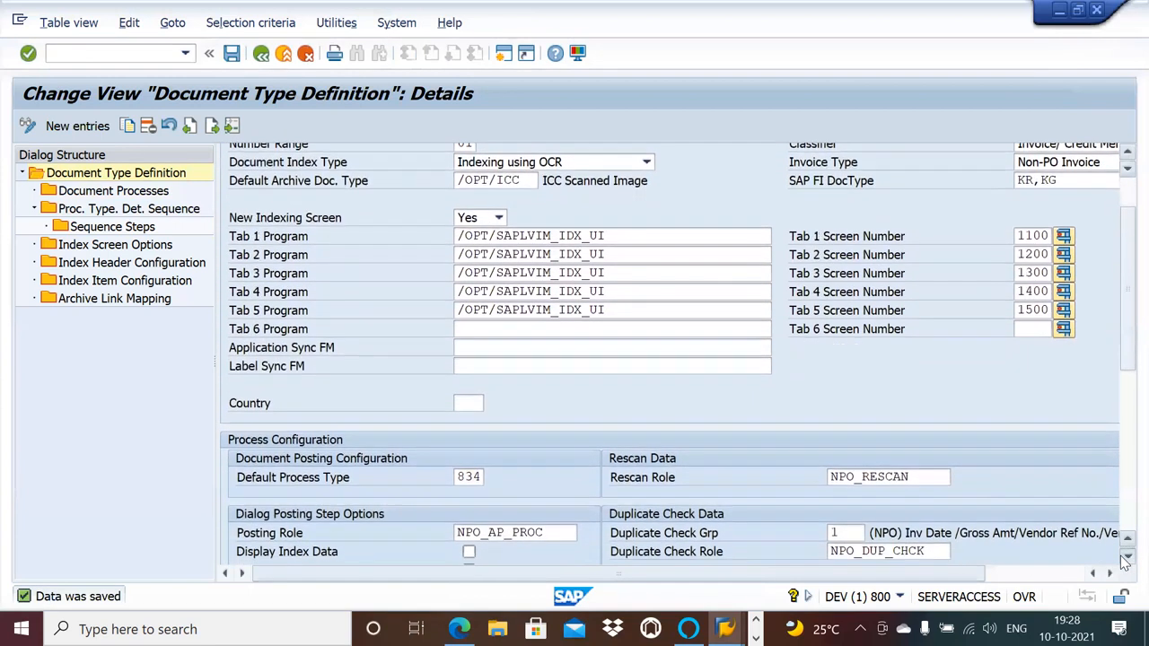
{"action": "scroll", "coordinate": [1127, 556], "scroll_direction": "down", "scroll_amount": 5}
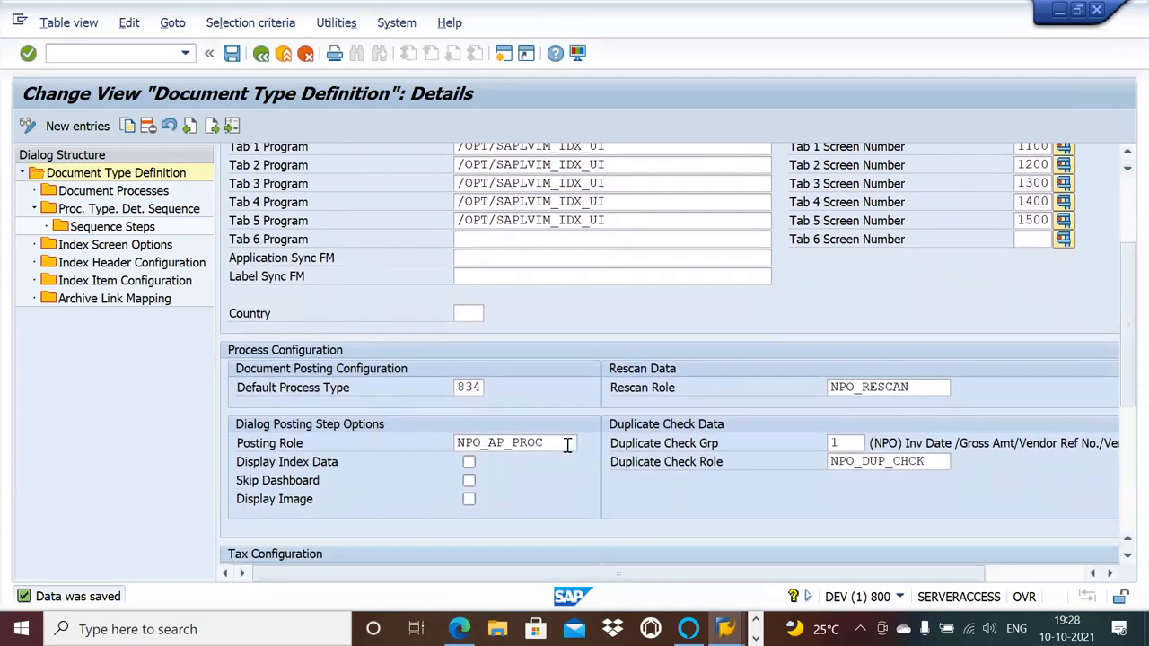
{"action": "left_click", "coordinate": [481, 386]}
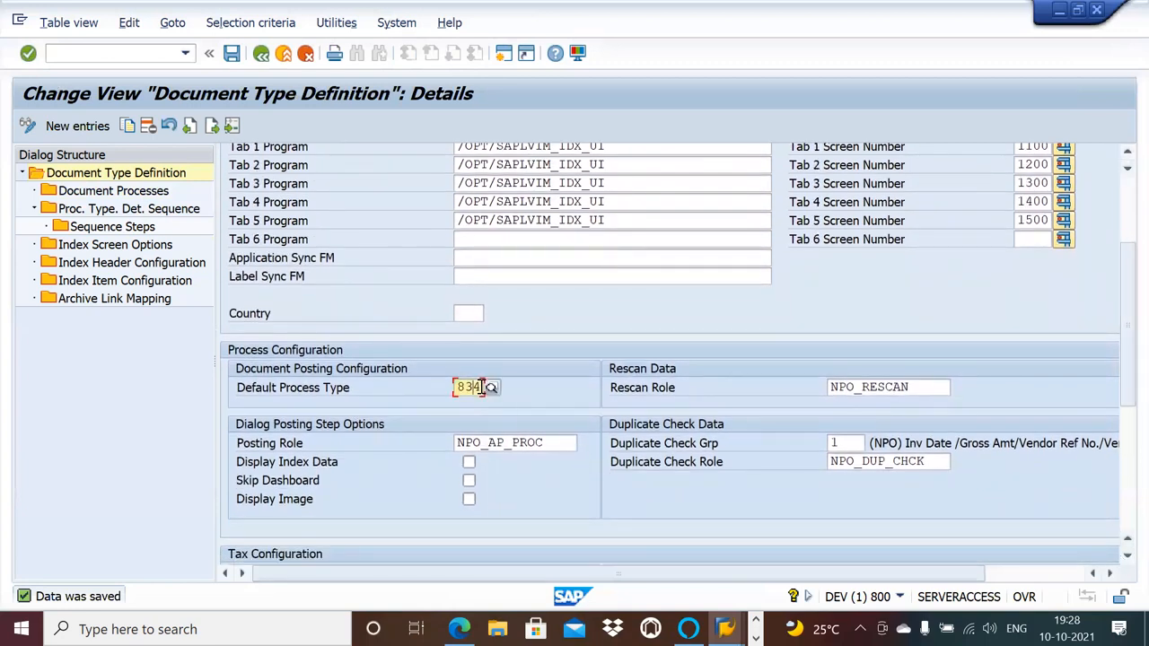
{"action": "left_click", "coordinate": [554, 443]}
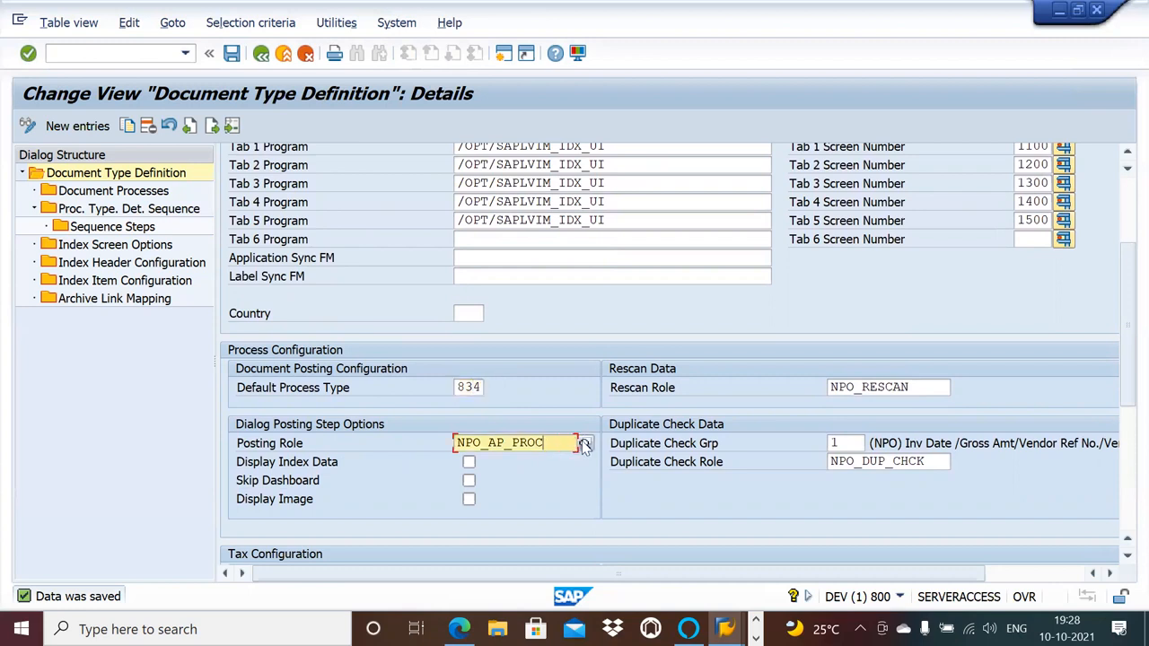
{"action": "left_click", "coordinate": [585, 445]}
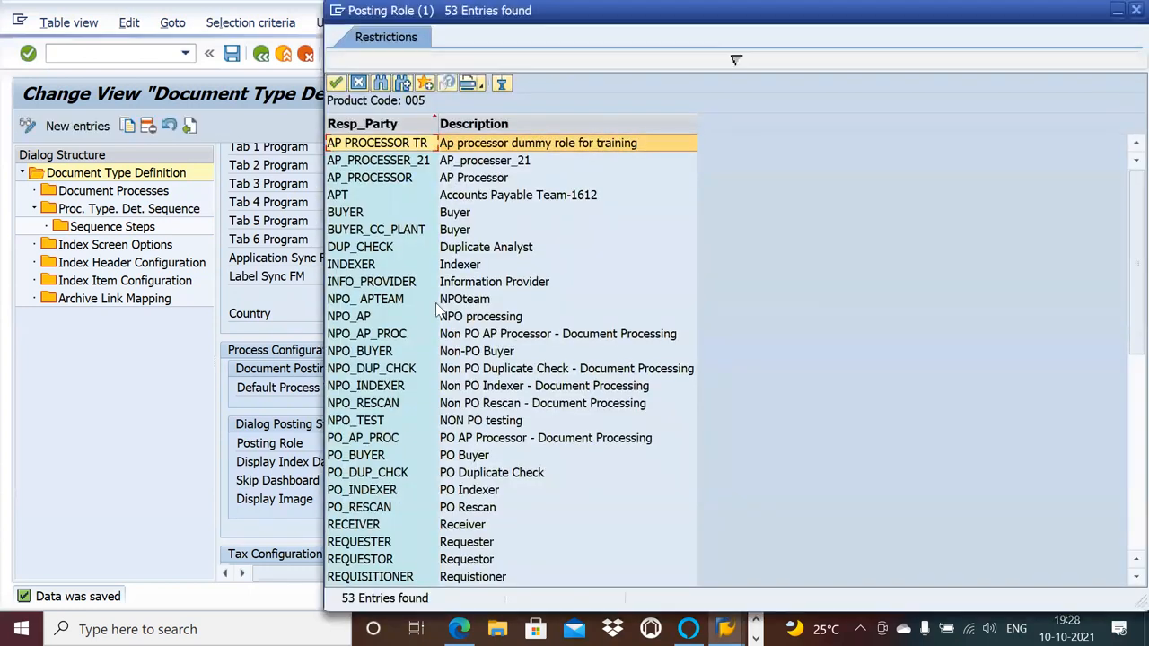
{"action": "double_click", "coordinate": [495, 317]}
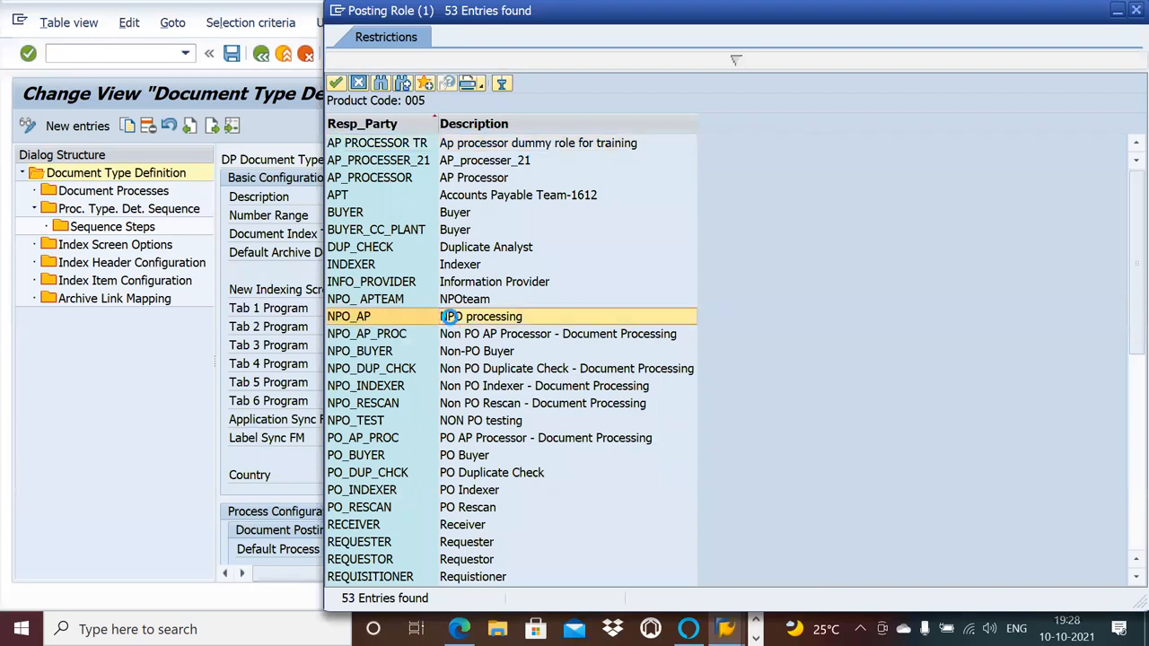
{"action": "left_click", "coordinate": [233, 54]}
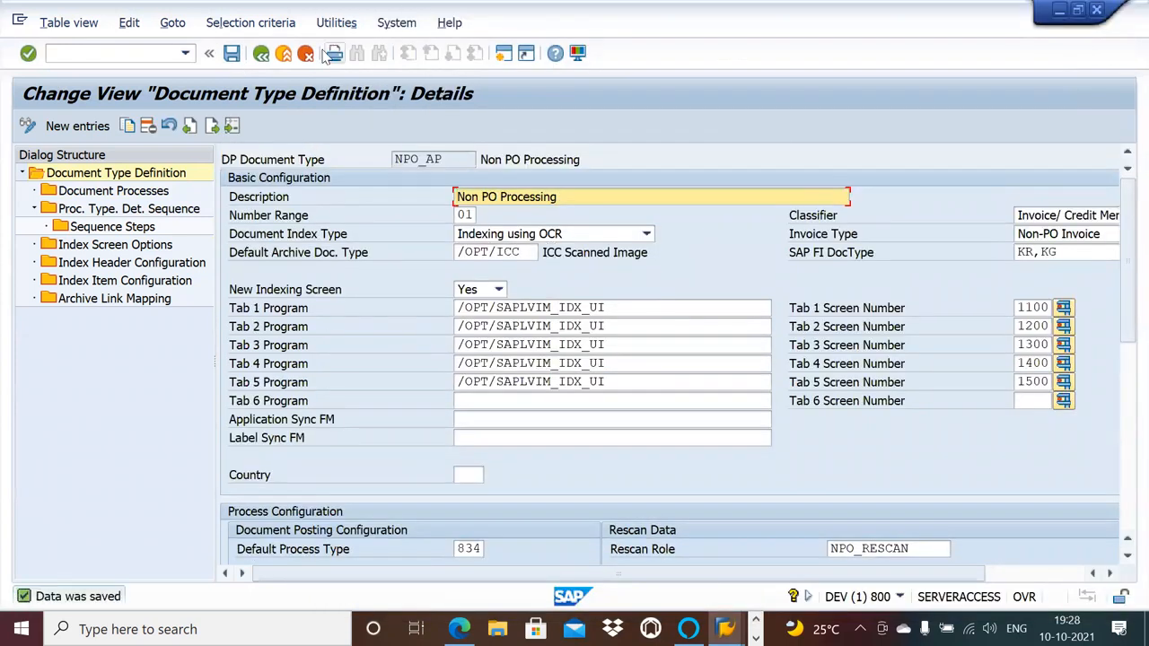
Open NPO_AP's process type determination sequence and select step 10, process type 830 Invalid Vendor (NPO).
{"action": "double_click", "coordinate": [150, 210]}
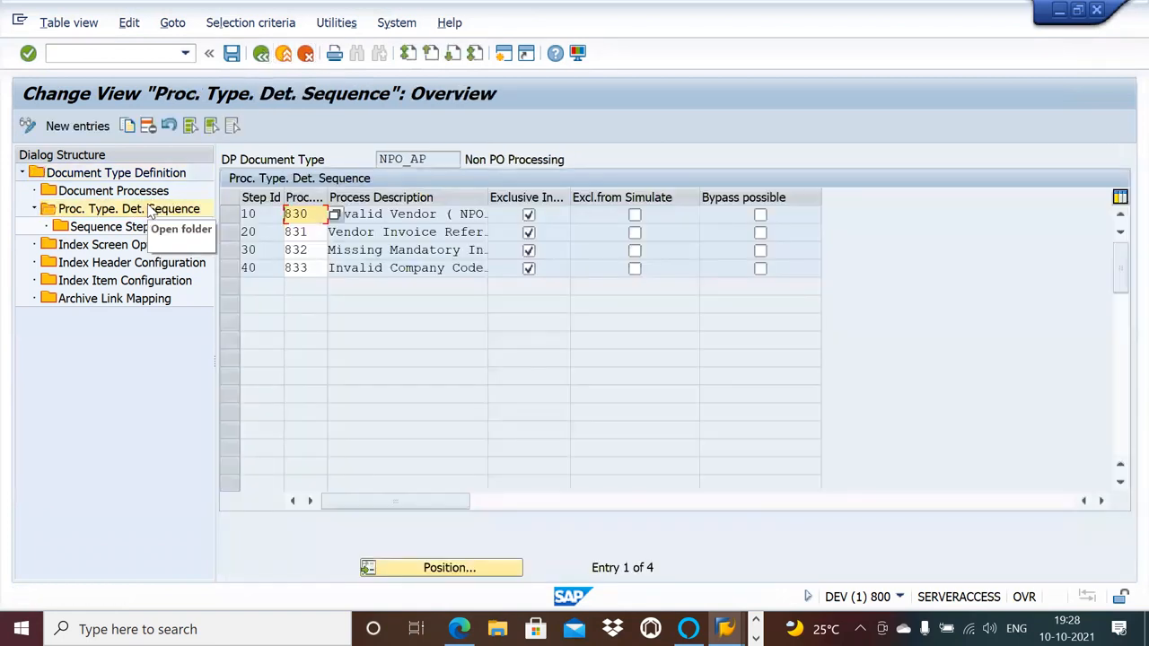
{"action": "double_click", "coordinate": [151, 228]}
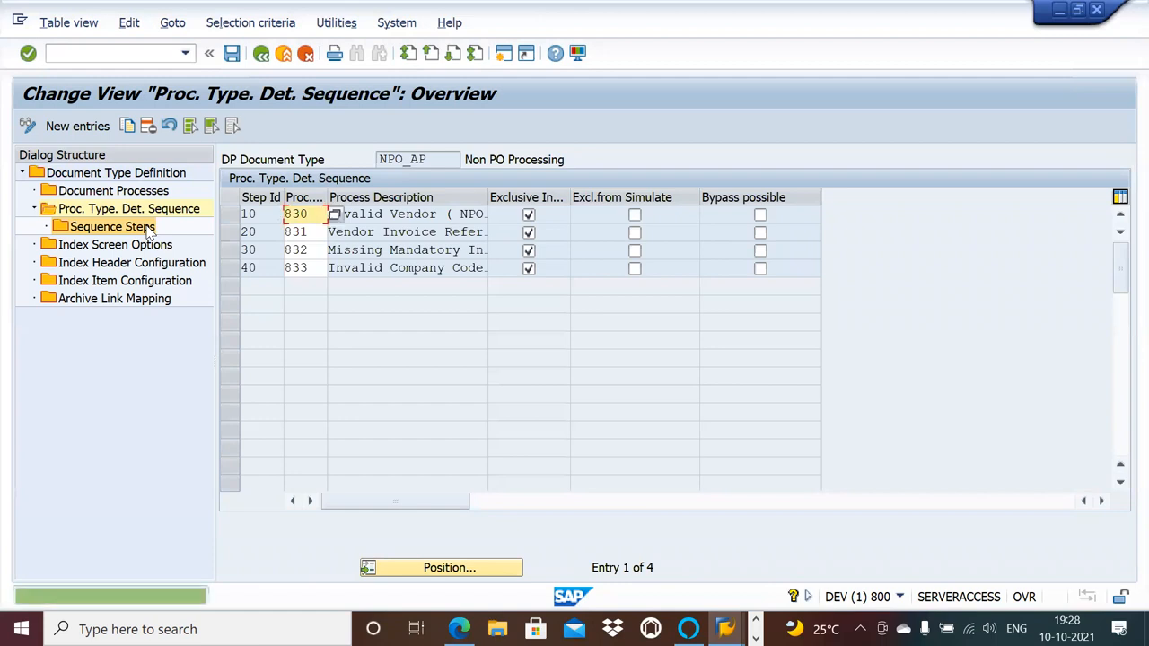
{"action": "left_click", "coordinate": [412, 214]}
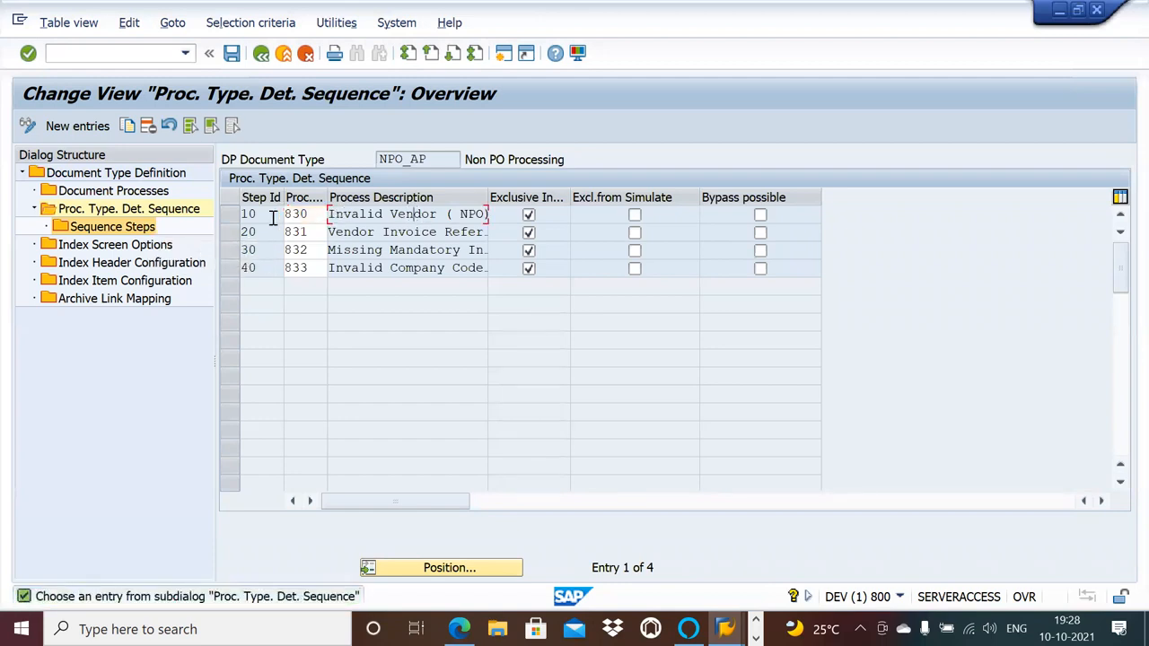
{"action": "left_click", "coordinate": [237, 215]}
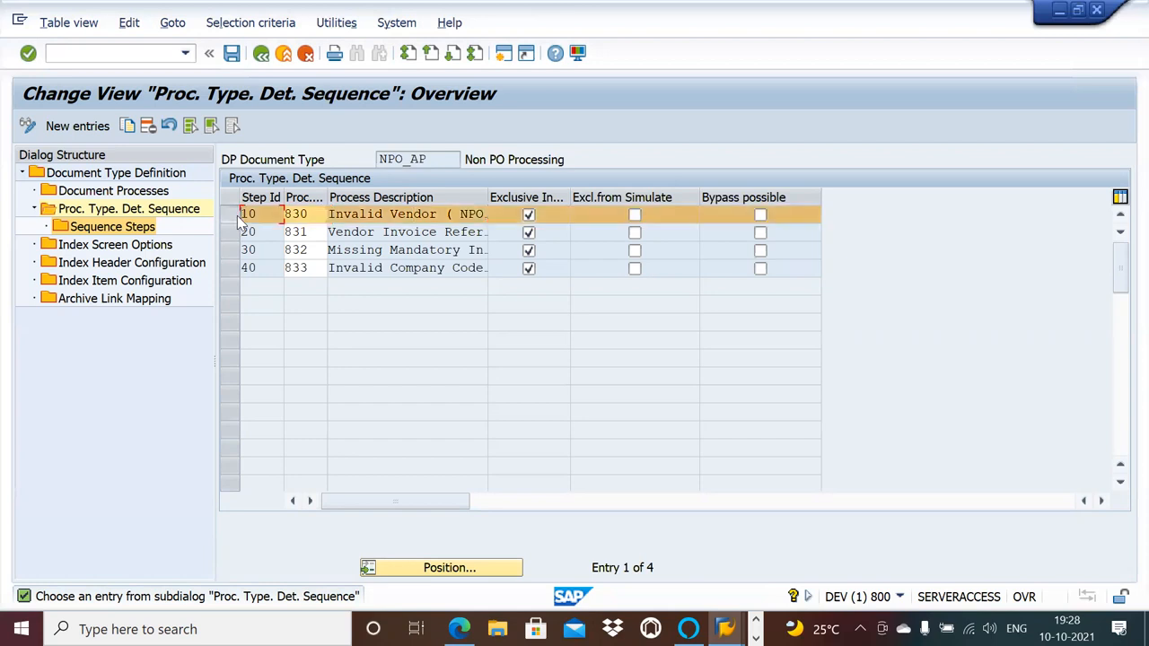
Start a second SAP session, run /n/opt/vim and open the /OPT/SPRO OpenText Customization activity.
{"action": "left_click", "coordinate": [504, 54]}
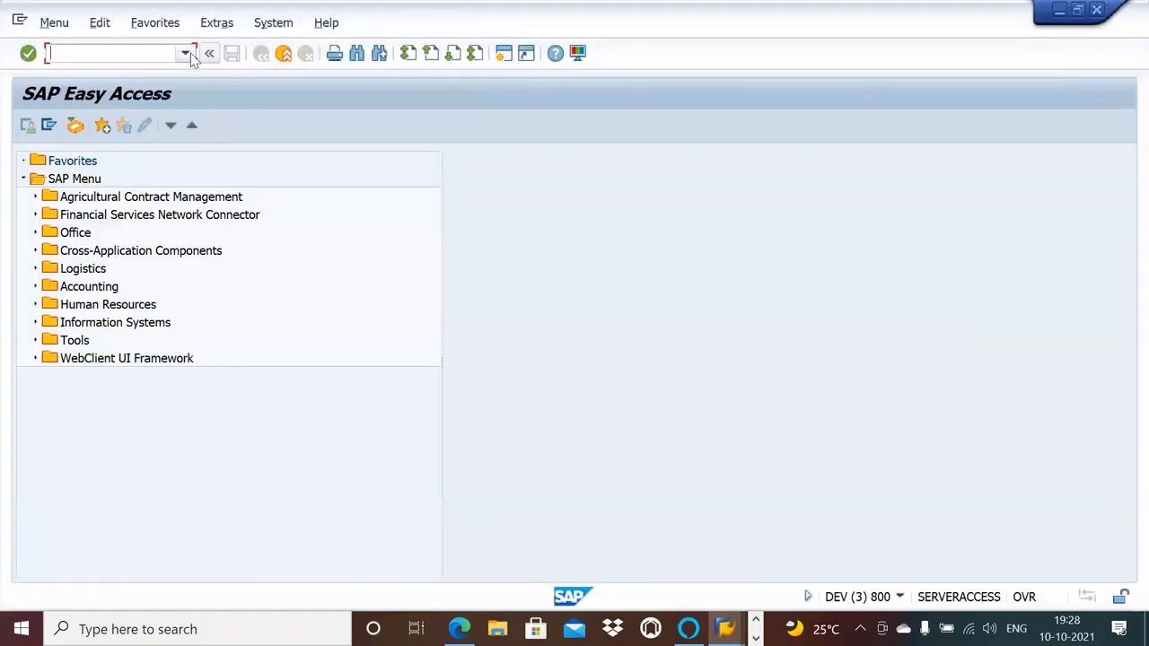
{"action": "left_click", "coordinate": [186, 53]}
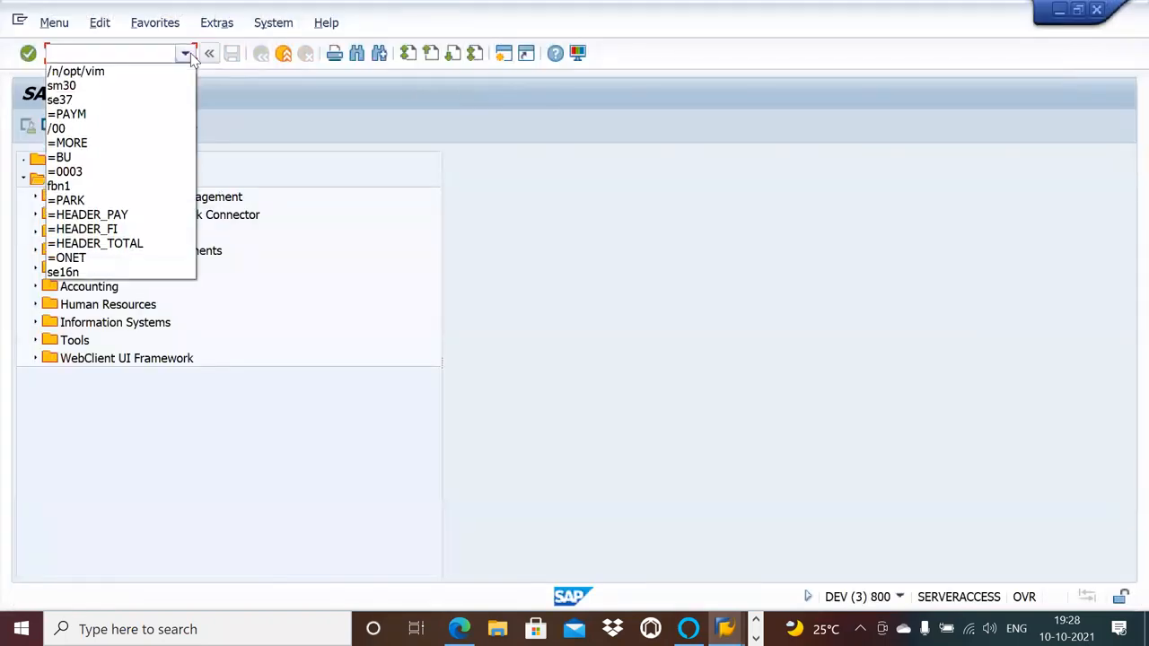
{"action": "left_click", "coordinate": [153, 76]}
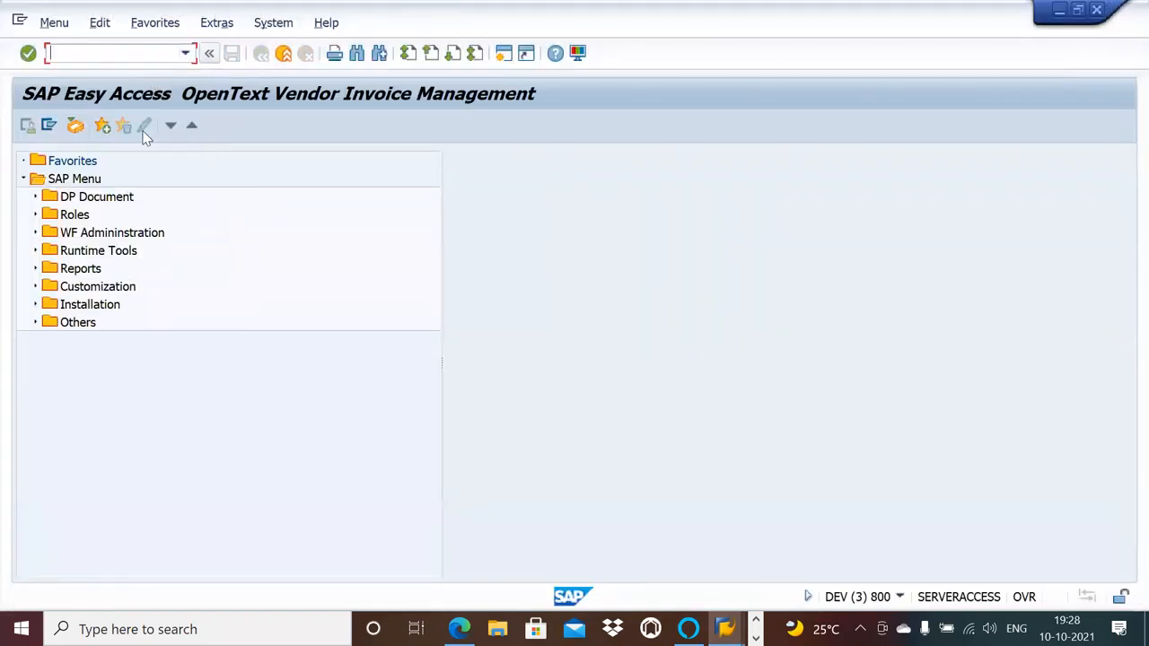
{"action": "left_click", "coordinate": [36, 286]}
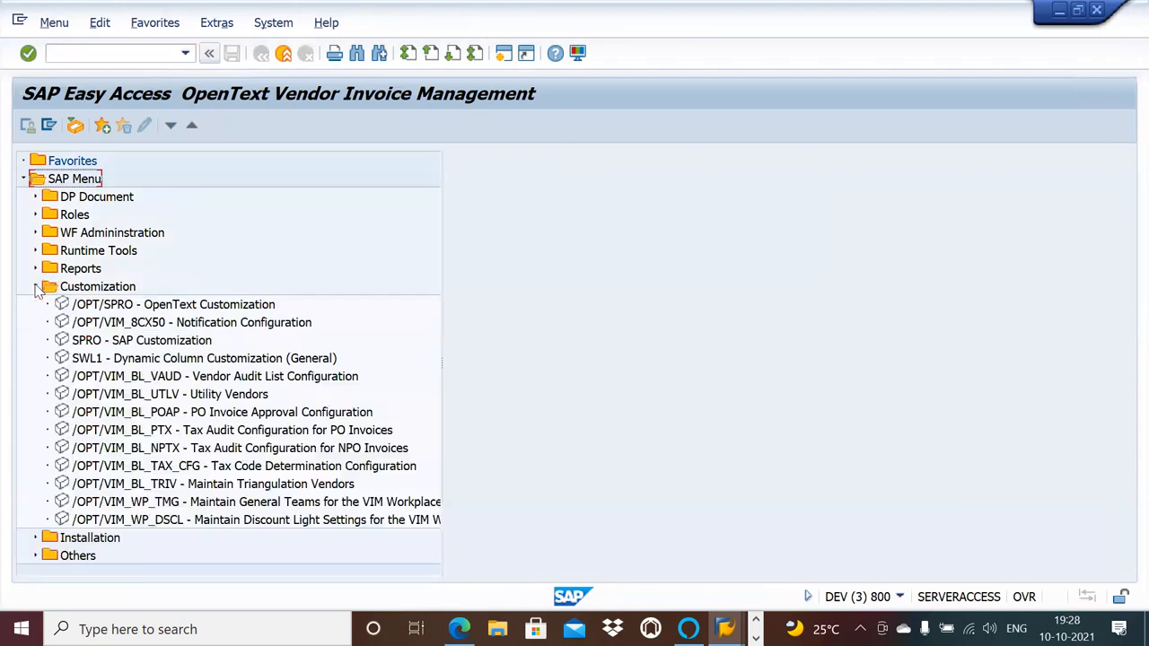
{"action": "double_click", "coordinate": [141, 306]}
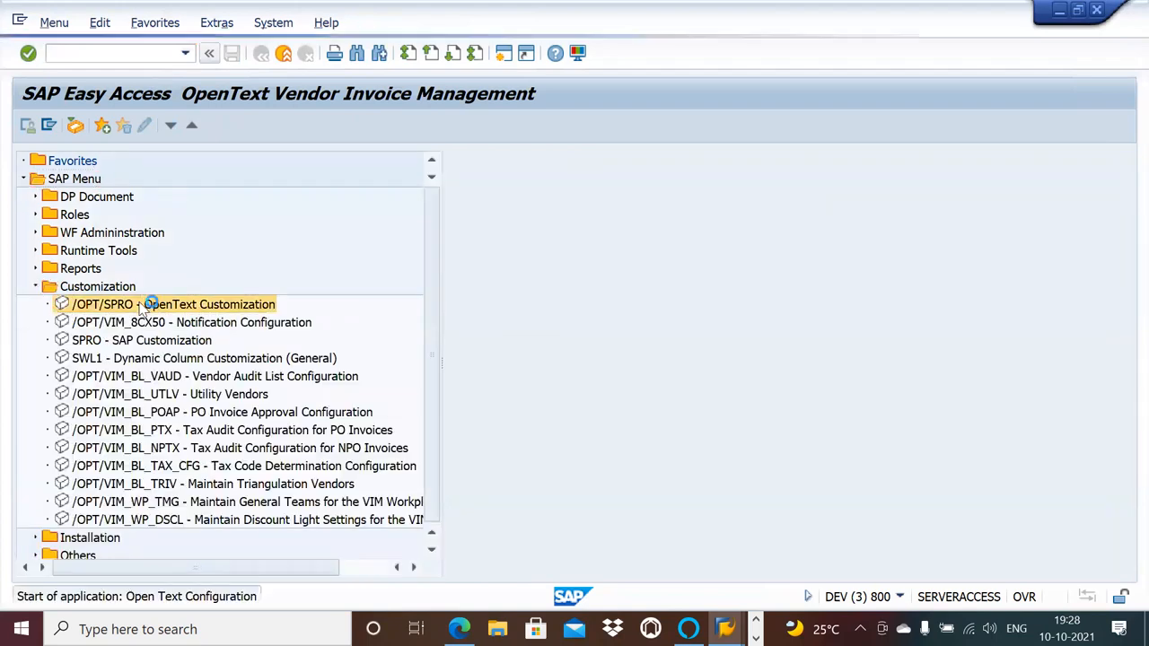
Open Maintain Document Types under Document Type Configuration, accepting display of the locked data.
{"action": "left_click", "coordinate": [33, 197]}
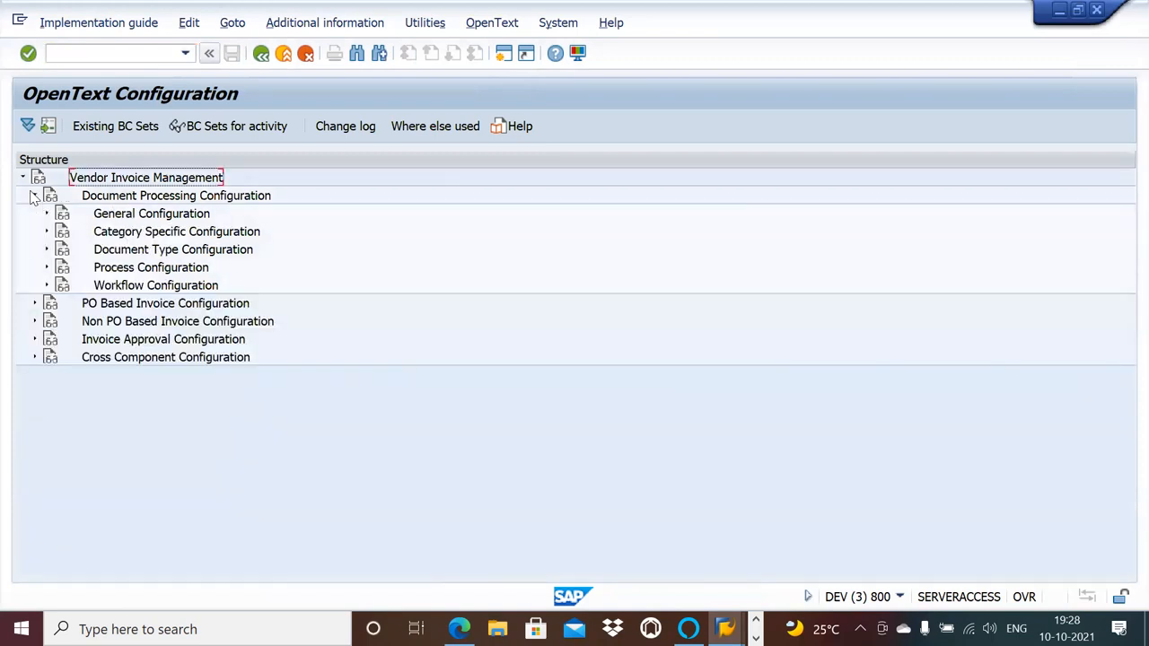
{"action": "left_click", "coordinate": [47, 268]}
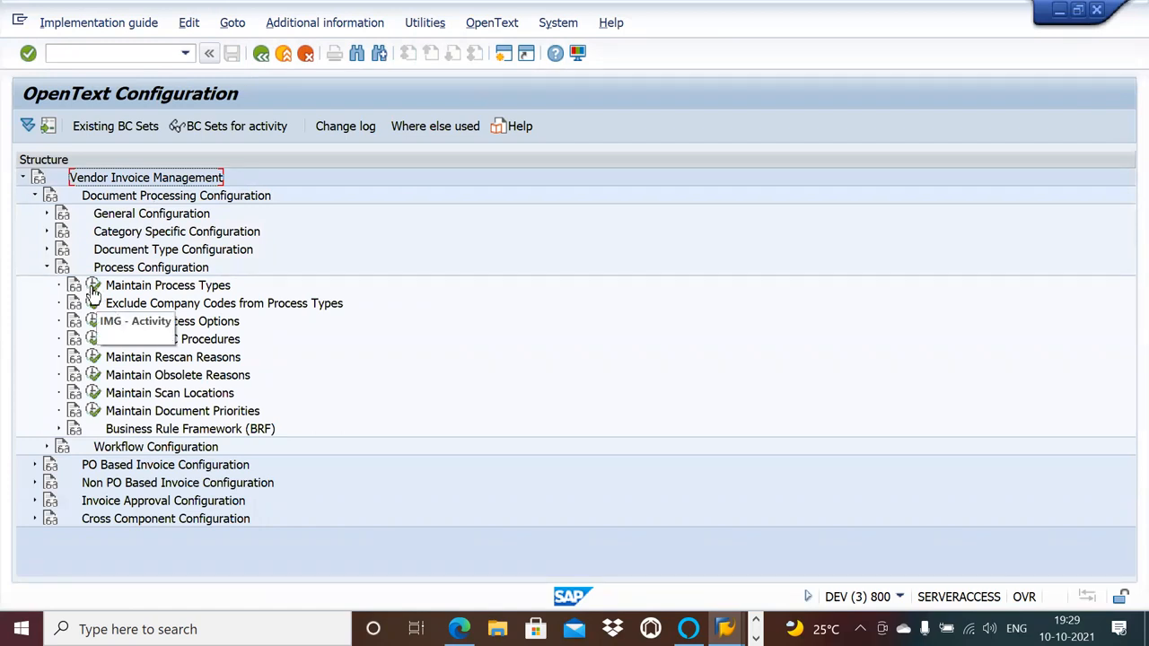
{"action": "left_click", "coordinate": [46, 250]}
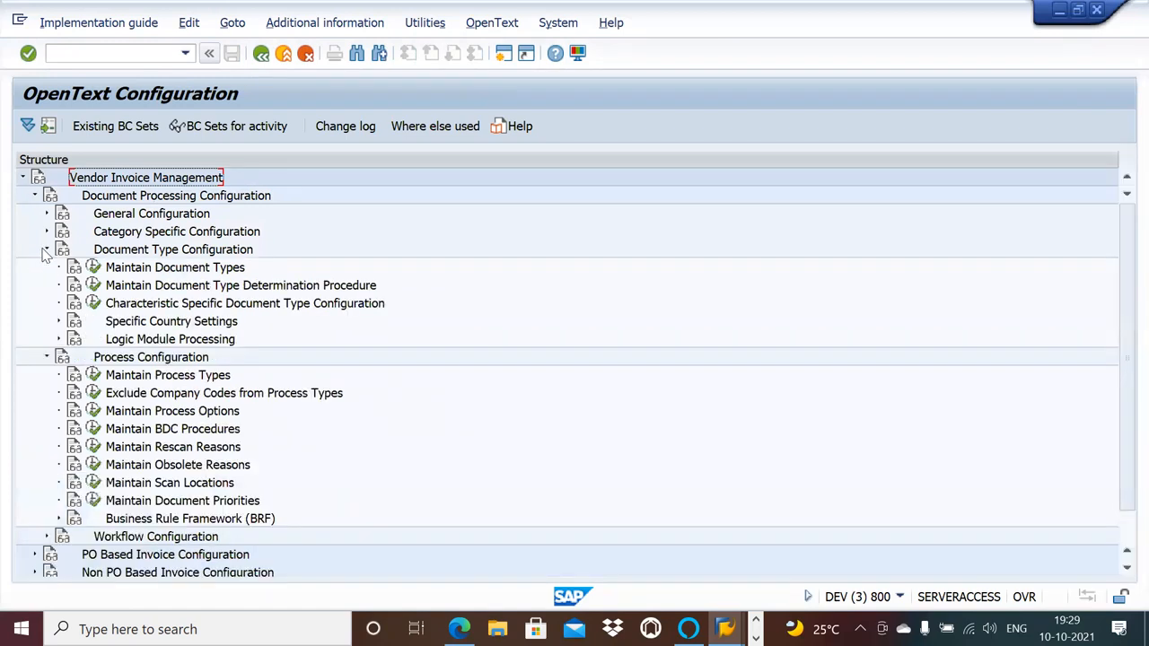
{"action": "left_click", "coordinate": [94, 268]}
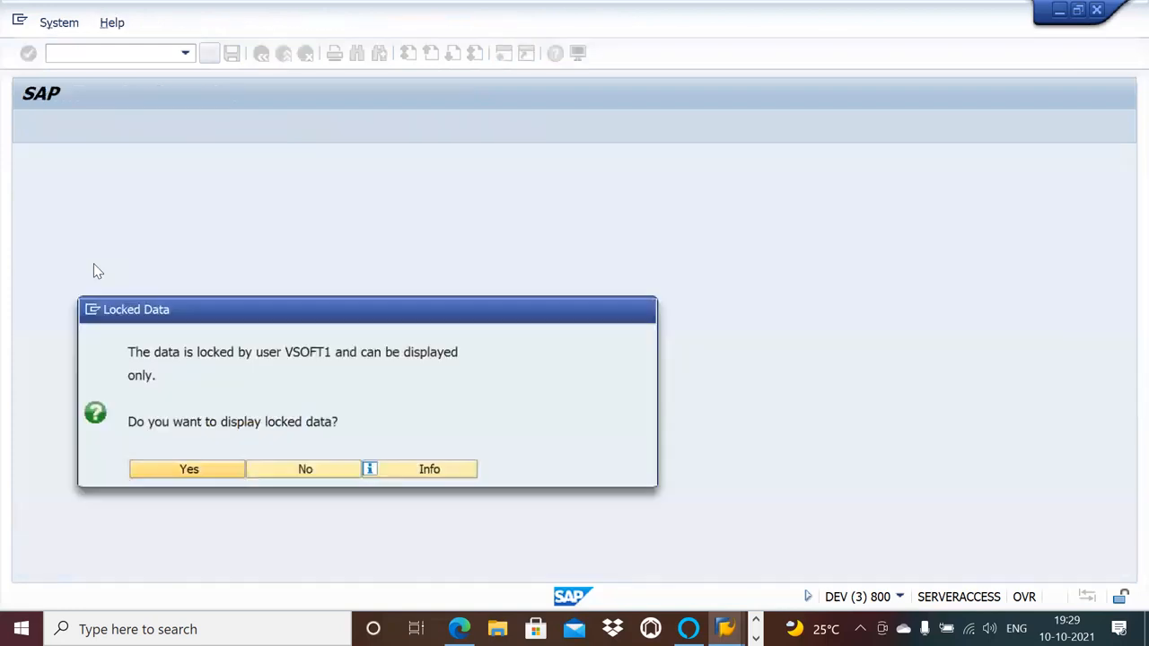
{"action": "left_click", "coordinate": [218, 473]}
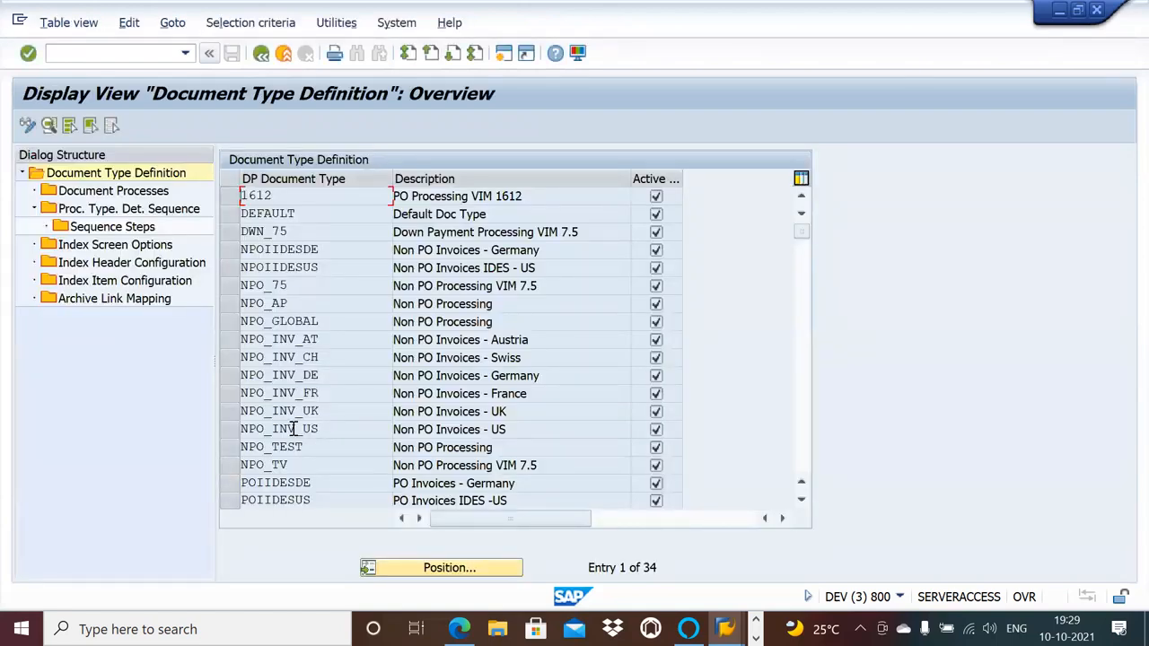
Display the document processes of NPO_GLOBAL and compare its Invalid Vendor (NPO) process with NPO_AP's determination sequence.
{"action": "left_click", "coordinate": [239, 328]}
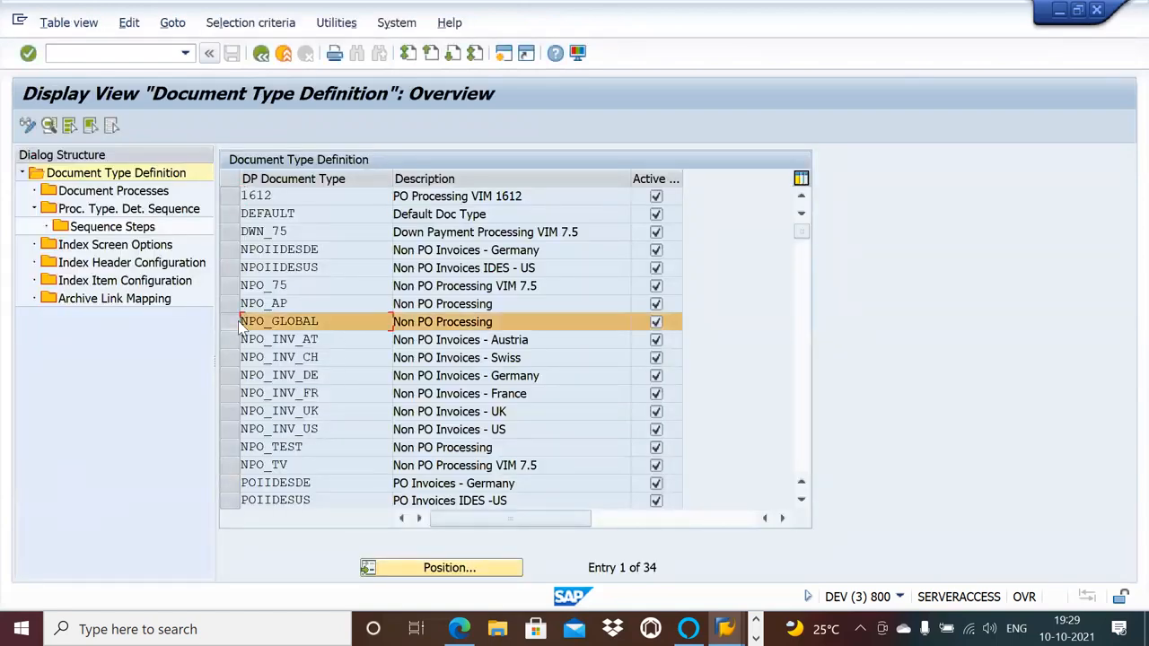
{"action": "double_click", "coordinate": [128, 193]}
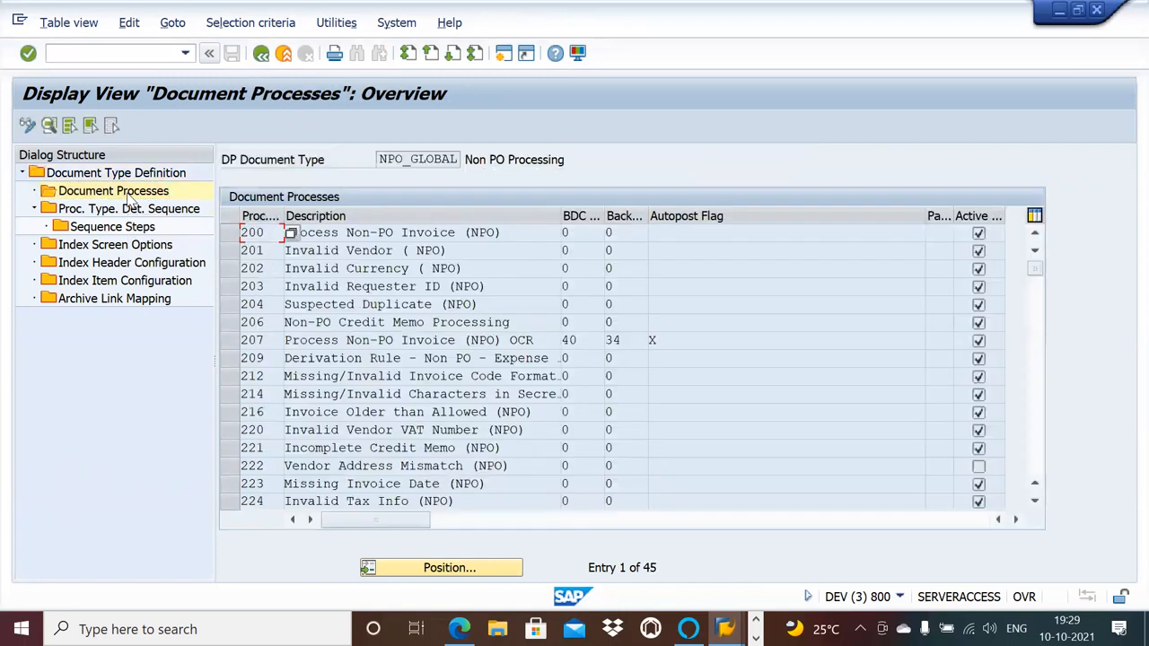
{"action": "left_click", "coordinate": [384, 253]}
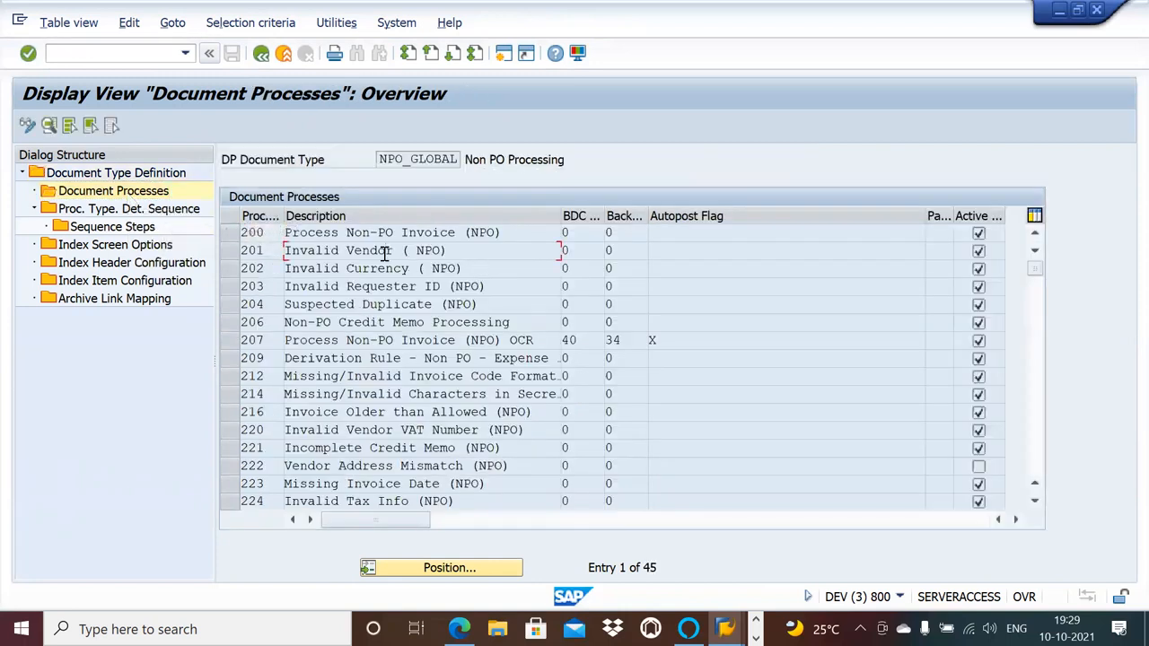
{"action": "key", "text": "alt+Tab"}
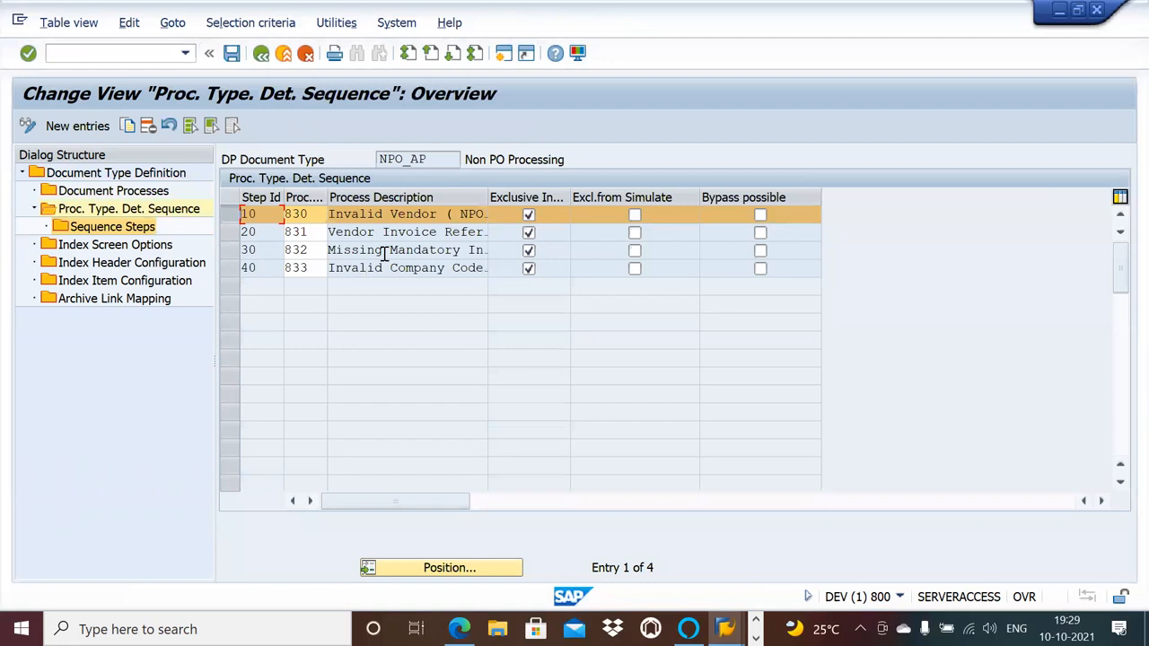
{"action": "key", "text": "alt+Tab"}
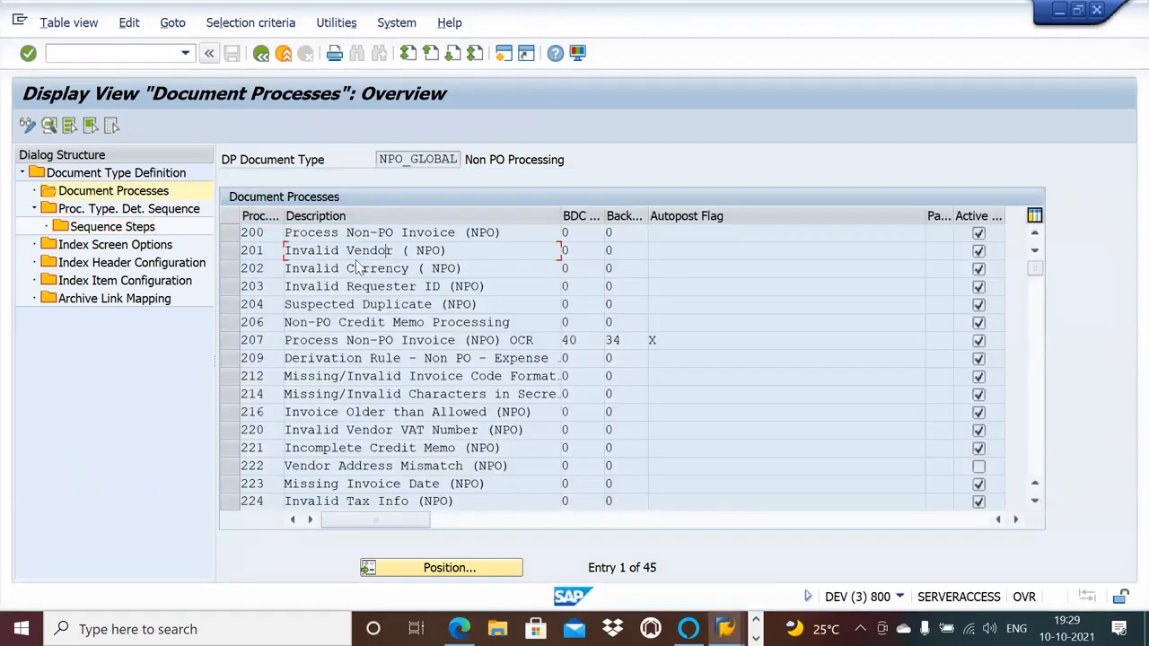
{"action": "left_click", "coordinate": [233, 252]}
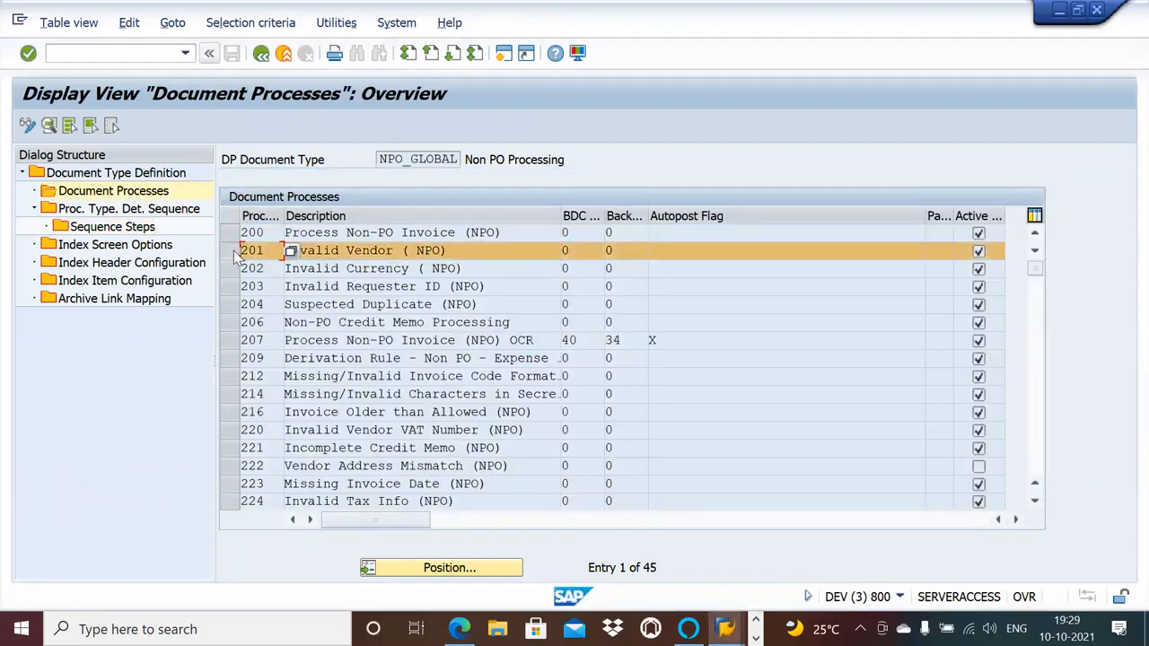
{"action": "double_click", "coordinate": [146, 232]}
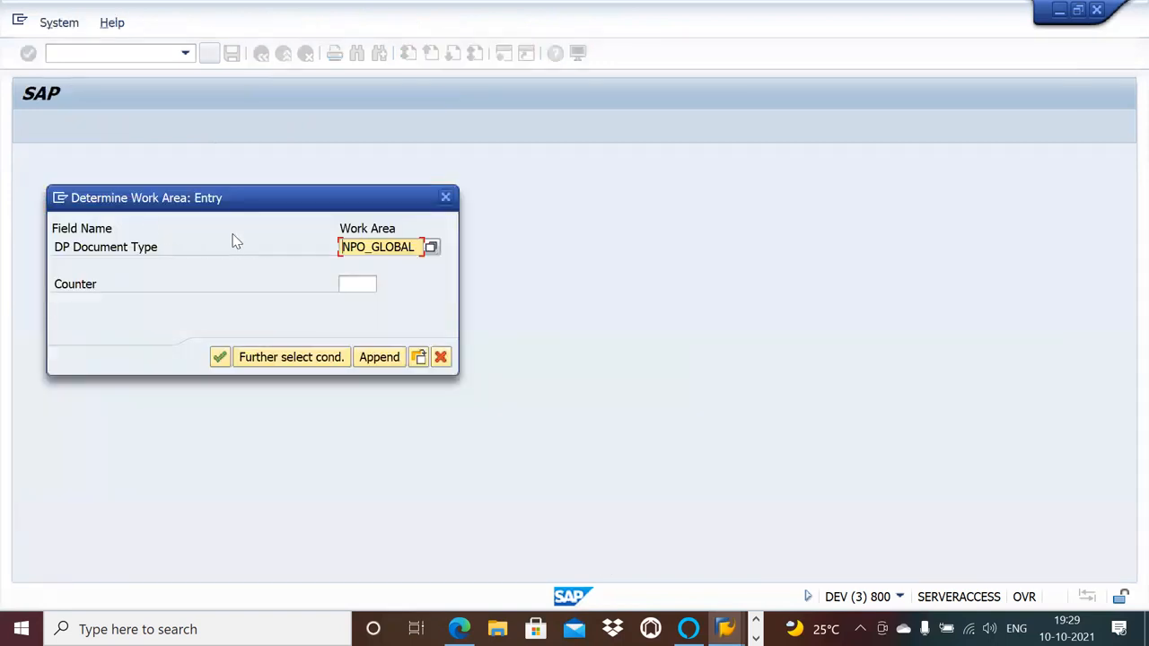
{"action": "key", "text": "Return"}
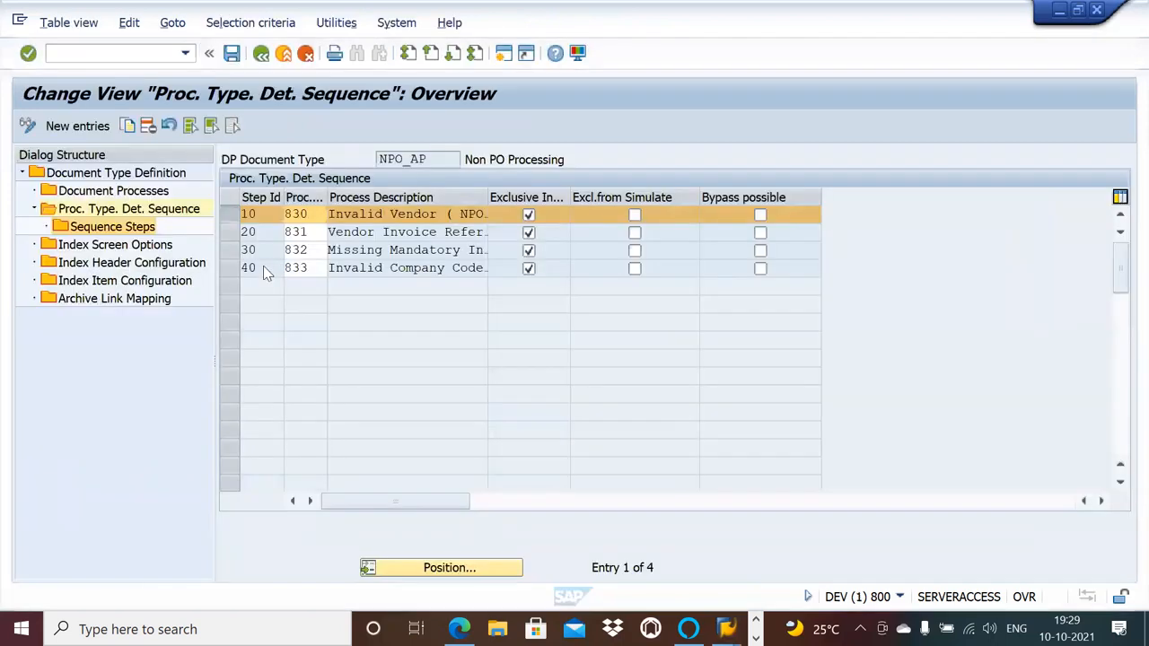
{"action": "key", "text": "F3"}
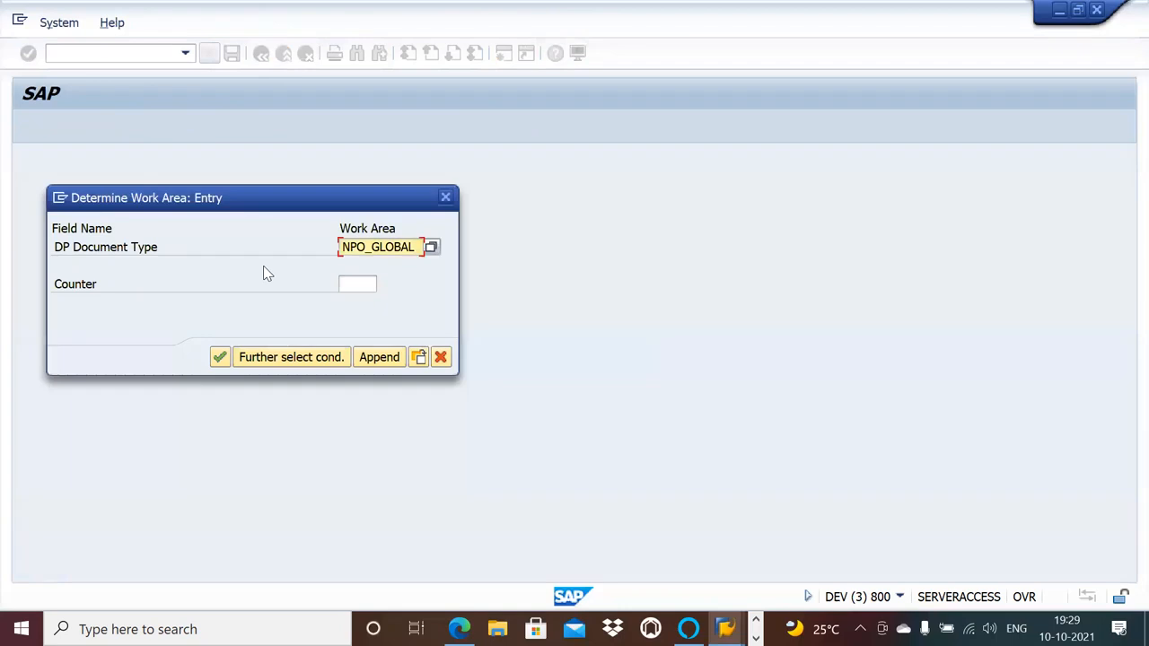
{"action": "left_click", "coordinate": [446, 198]}
{"action": "left_click", "coordinate": [379, 343]}
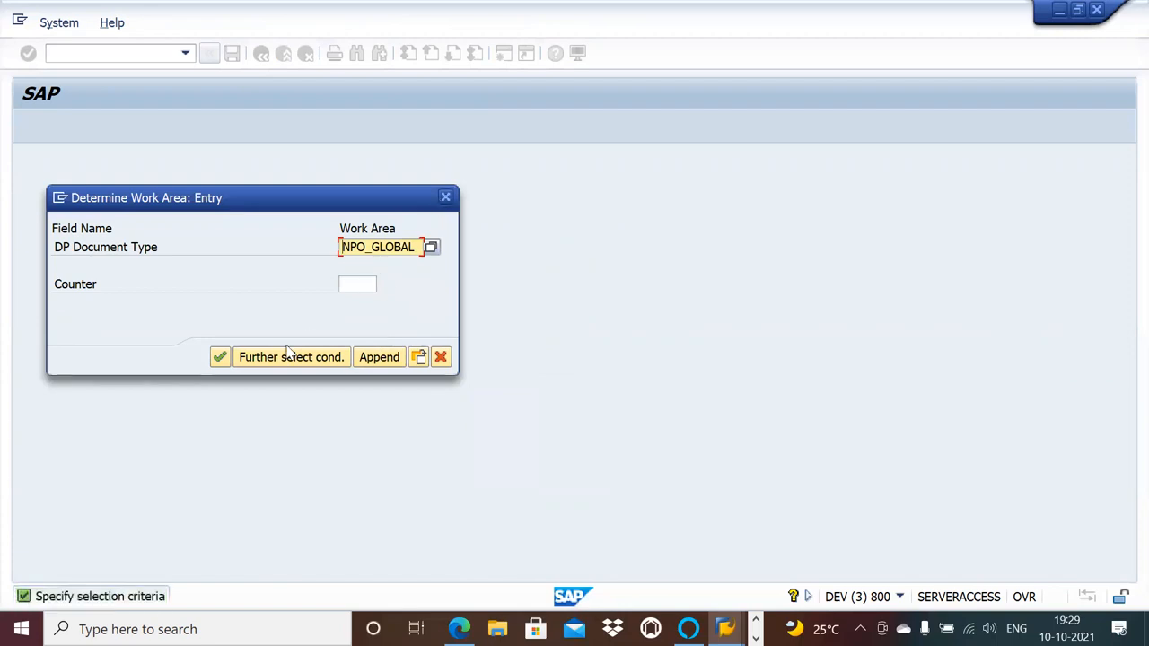
{"action": "left_click", "coordinate": [221, 358]}
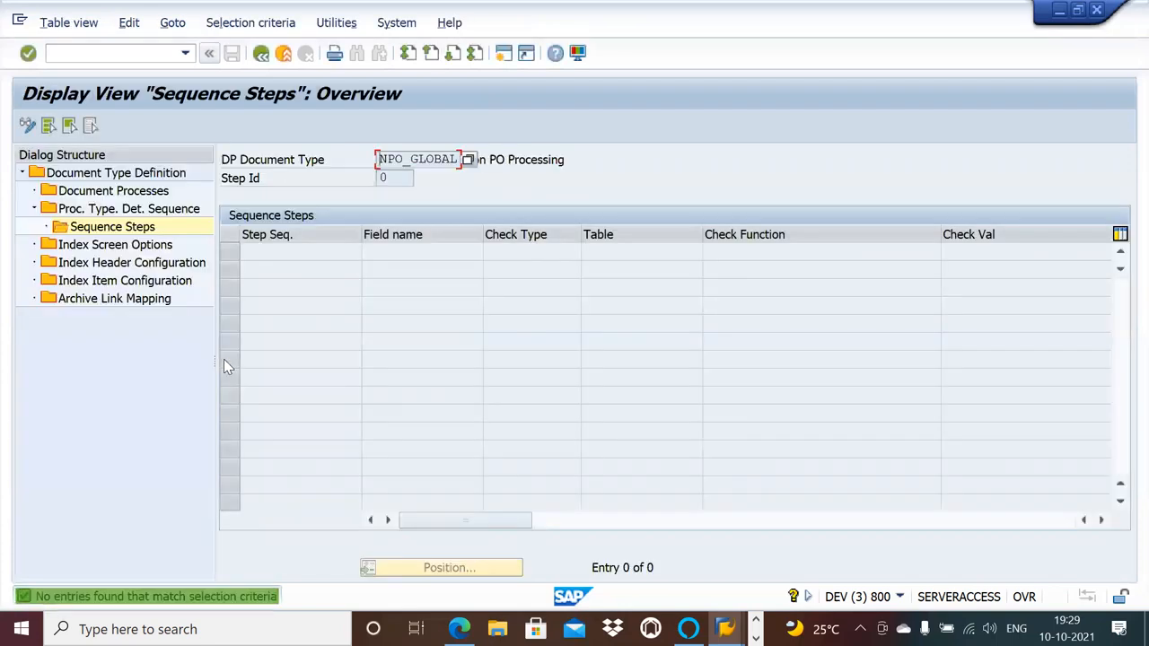
{"action": "left_click", "coordinate": [260, 54]}
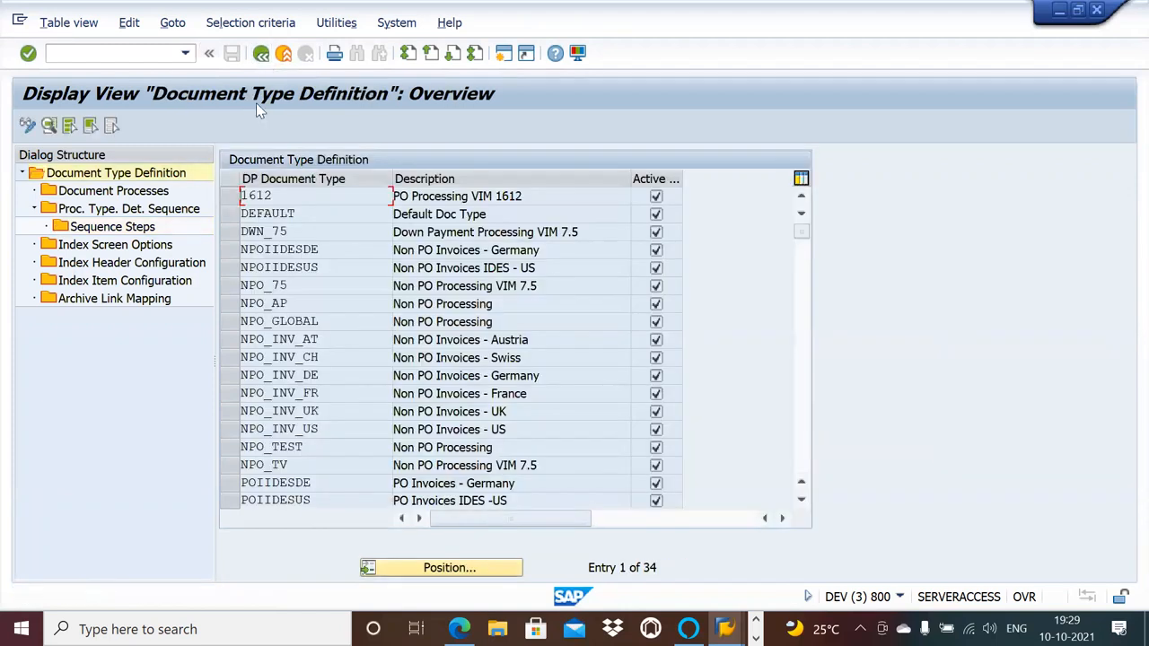
Switch to the NPO_AP session and open the sequence steps of step 10, Invalid Vendor (NPO).
{"action": "key", "text": "alt+Tab"}
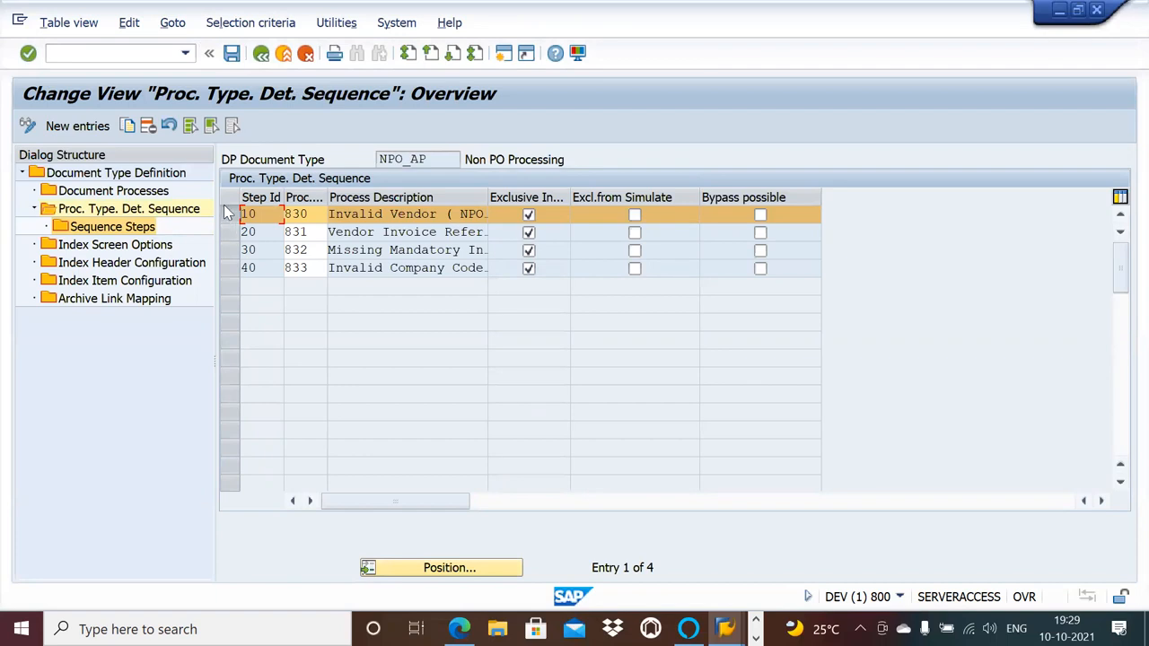
{"action": "double_click", "coordinate": [112, 230]}
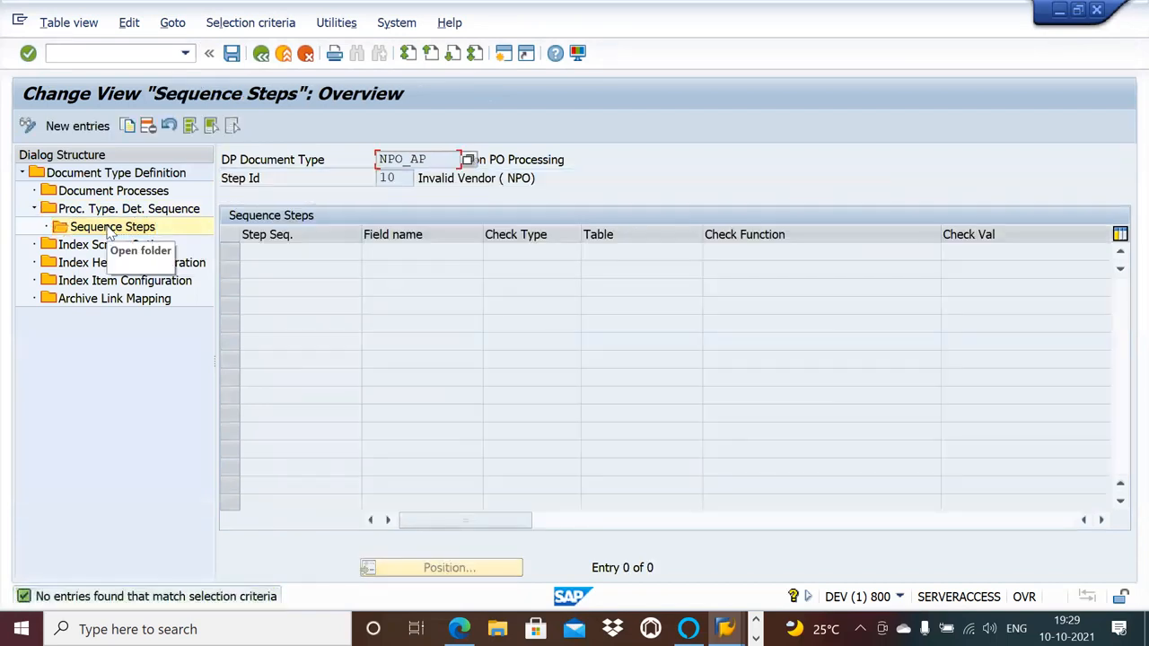
Return to the reference session, select document type NPO_GLOBAL and display its document processes.
{"action": "key", "text": "alt+Tab"}
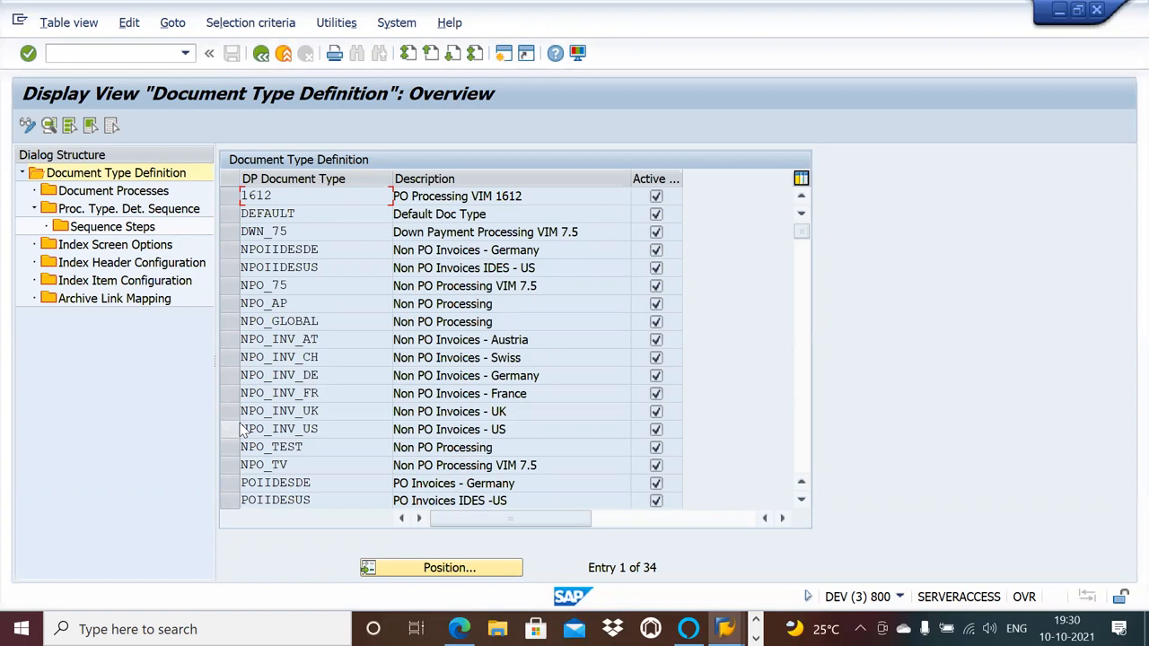
{"action": "left_click", "coordinate": [231, 321]}
{"action": "double_click", "coordinate": [137, 192]}
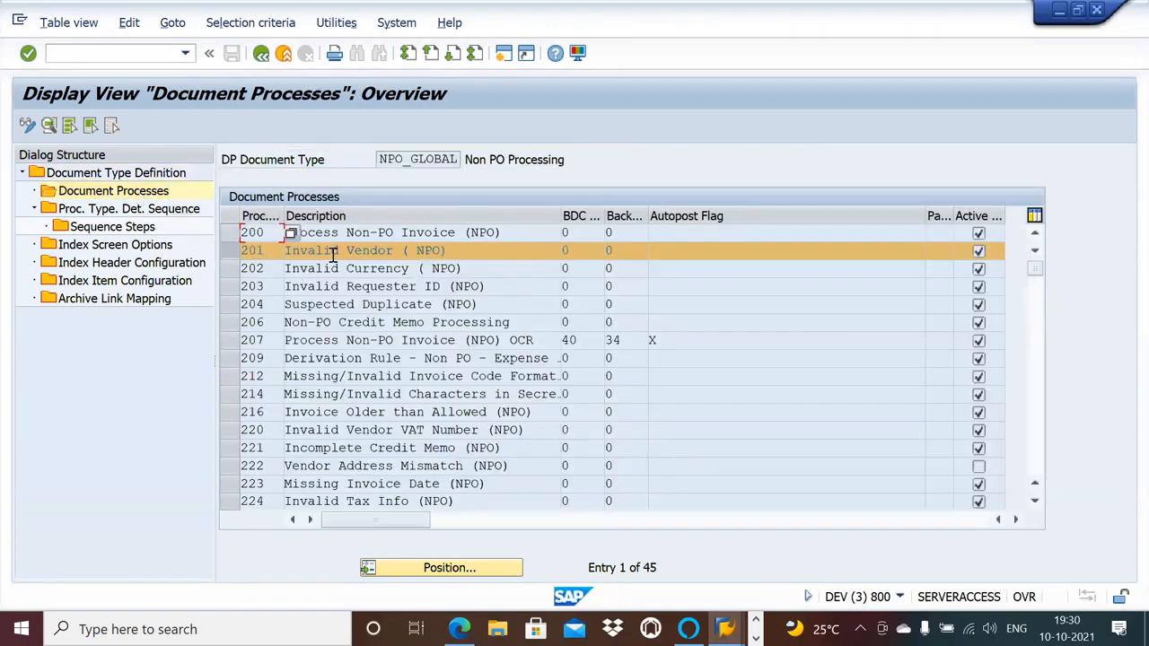
{"action": "double_click", "coordinate": [332, 255]}
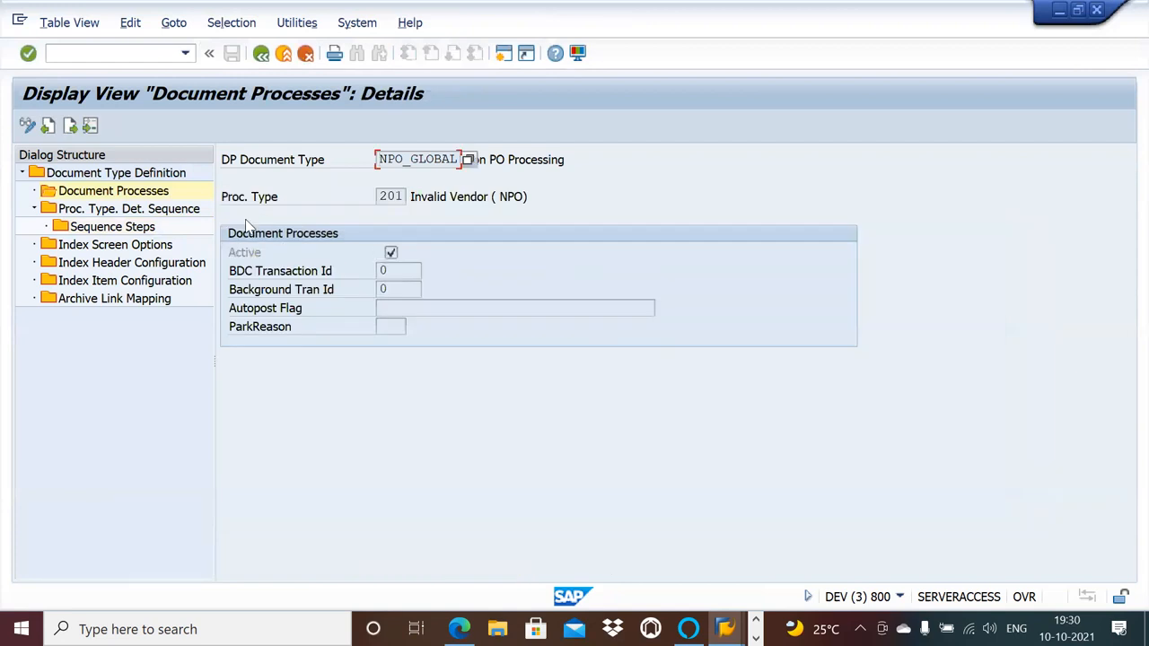
{"action": "double_click", "coordinate": [132, 228]}
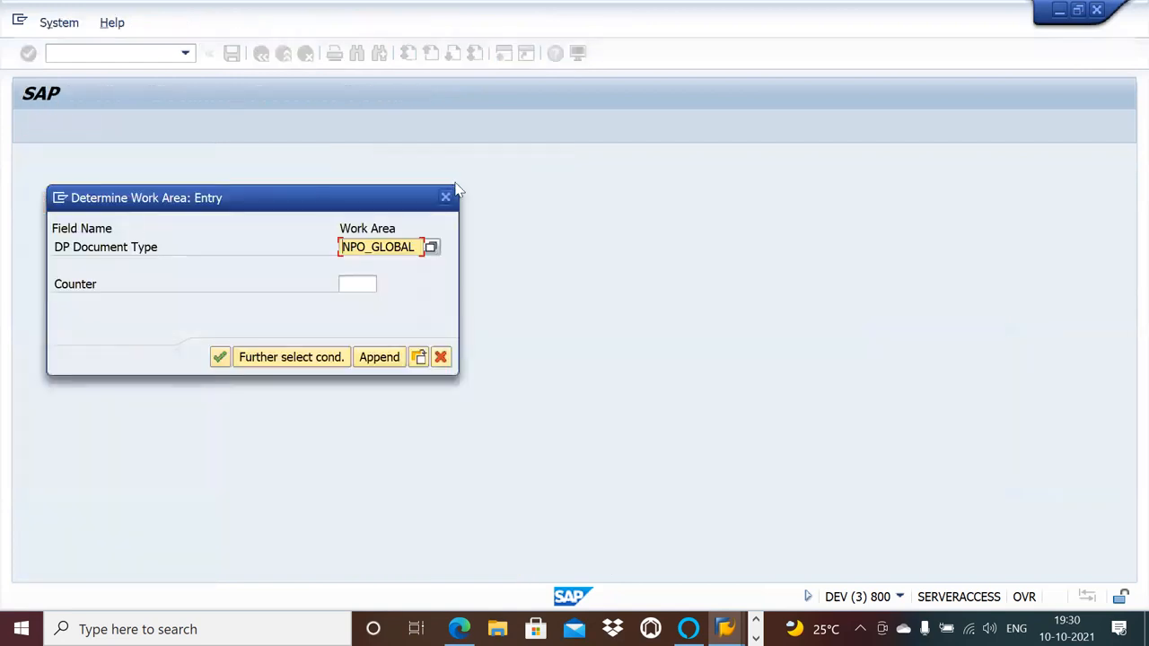
{"action": "left_click", "coordinate": [446, 197]}
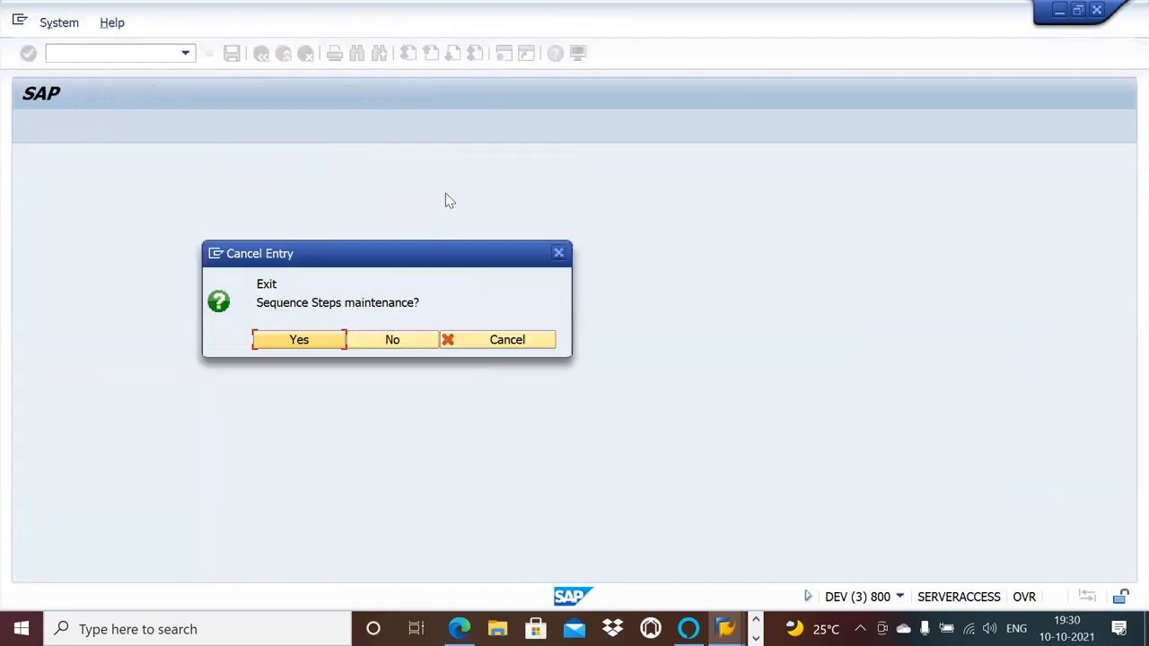
{"action": "left_click", "coordinate": [309, 343]}
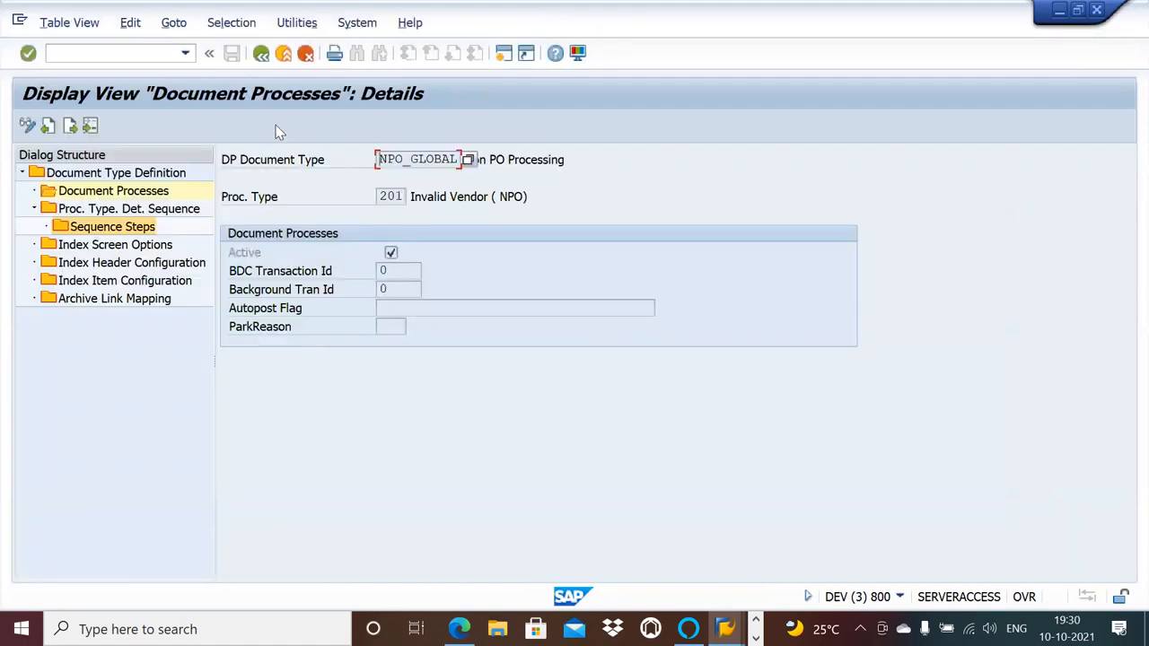
In NPO_GLOBAL's determination sequence, open the sequence steps of step 15 Invalid Vendor (NPO) and copy the check function /OPT/VIM_DETERMINE_PROC_201.
{"action": "double_click", "coordinate": [168, 210]}
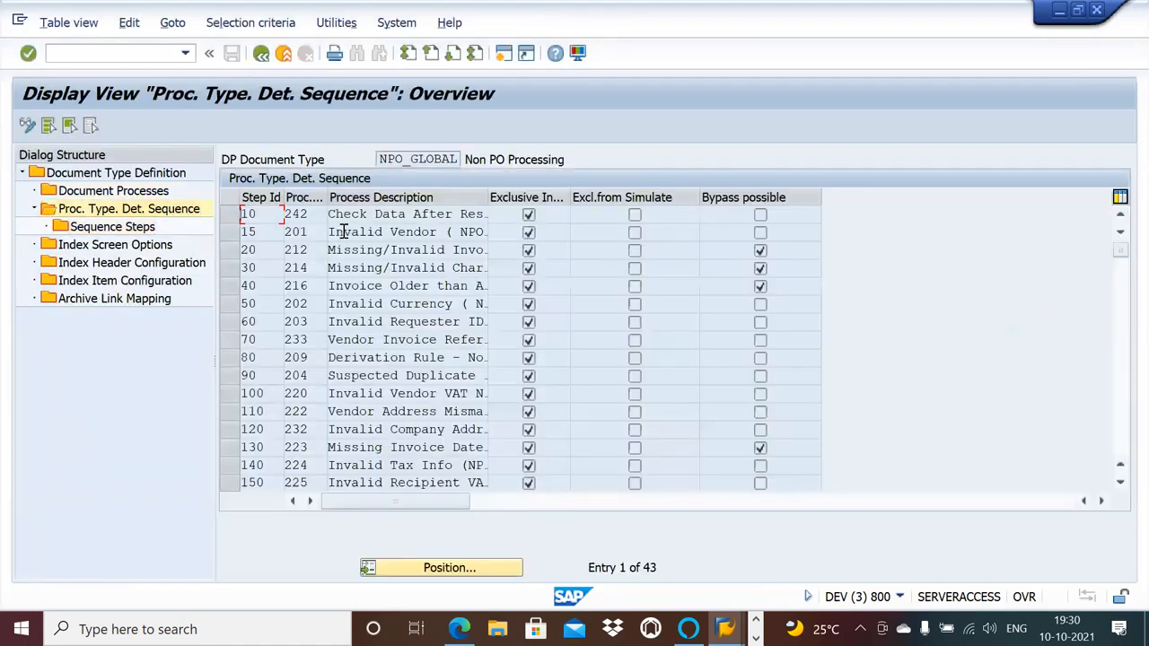
{"action": "left_click_drag", "start_coordinate": [398, 248], "coordinate": [229, 233]}
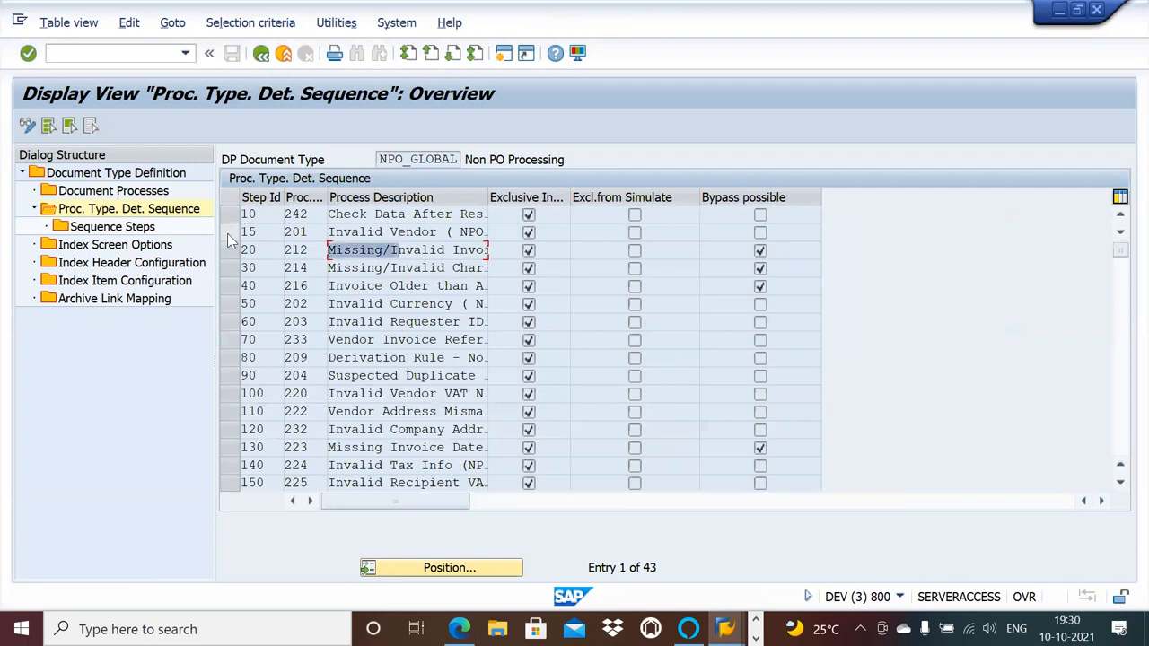
{"action": "left_click", "coordinate": [229, 234]}
{"action": "double_click", "coordinate": [133, 228]}
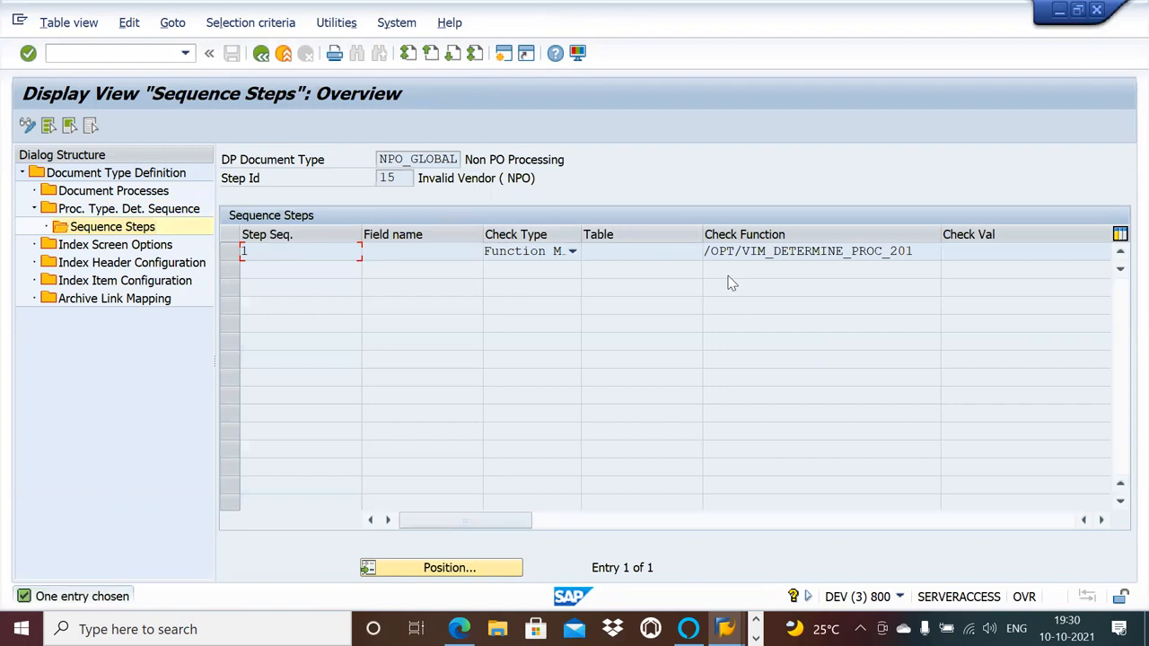
{"action": "left_click_drag", "start_coordinate": [912, 251], "coordinate": [700, 251]}
{"action": "key", "text": "ctrl+c"}
{"action": "left_click", "coordinate": [698, 251]}
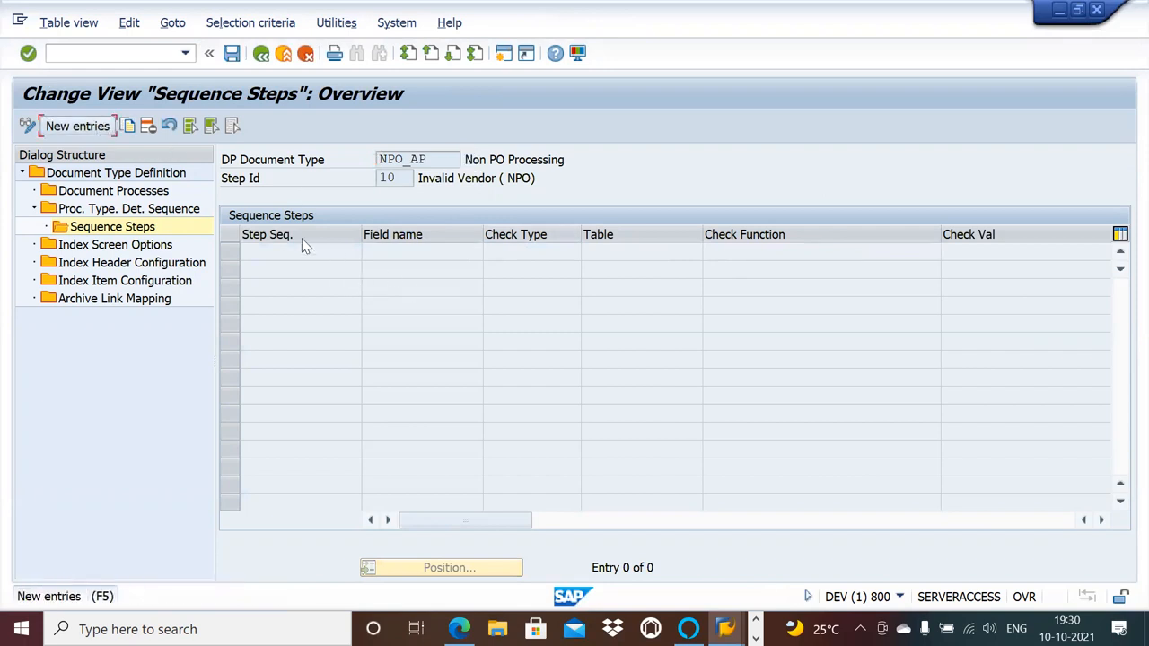
Add and save a sequence step for NPO_AP's step 10 with check type Function Module and check function /OPT/VIM_DETERMINE_PROC_201.
{"action": "left_click", "coordinate": [81, 128]}
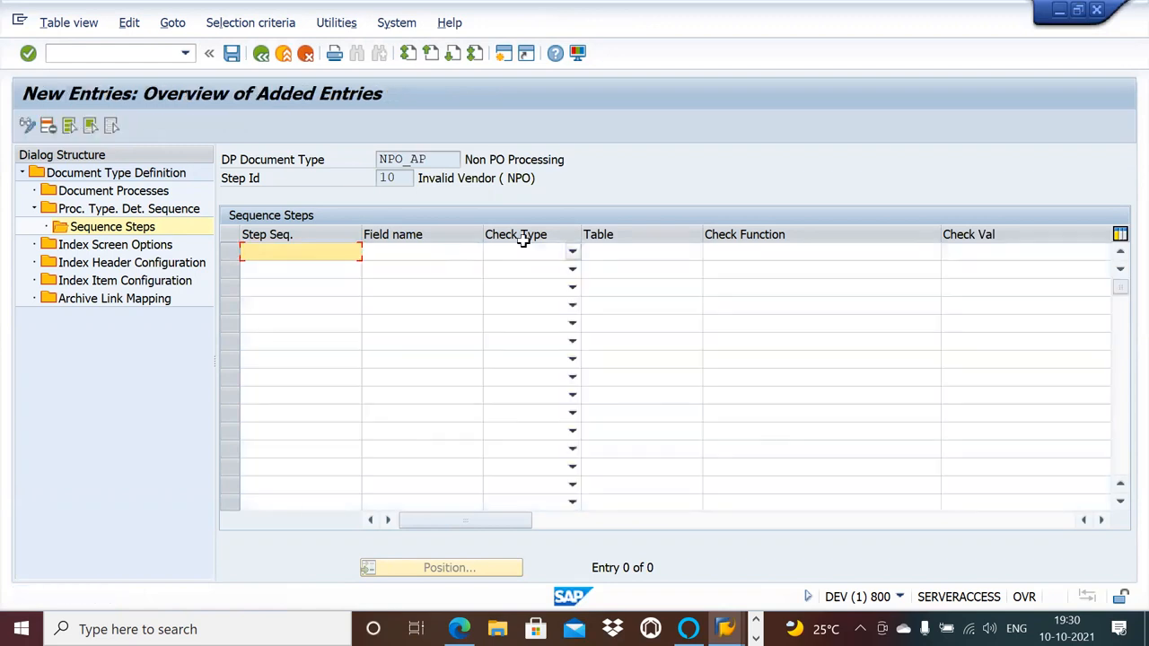
{"action": "left_click", "coordinate": [572, 253]}
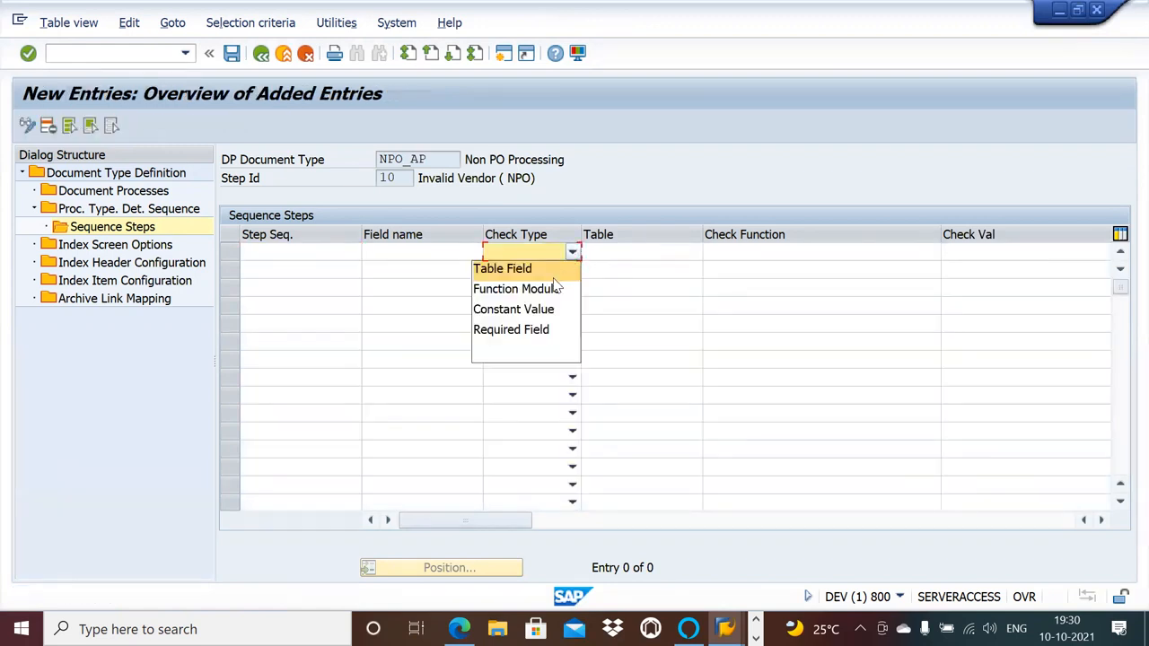
{"action": "left_click", "coordinate": [553, 288]}
{"action": "left_click", "coordinate": [791, 257]}
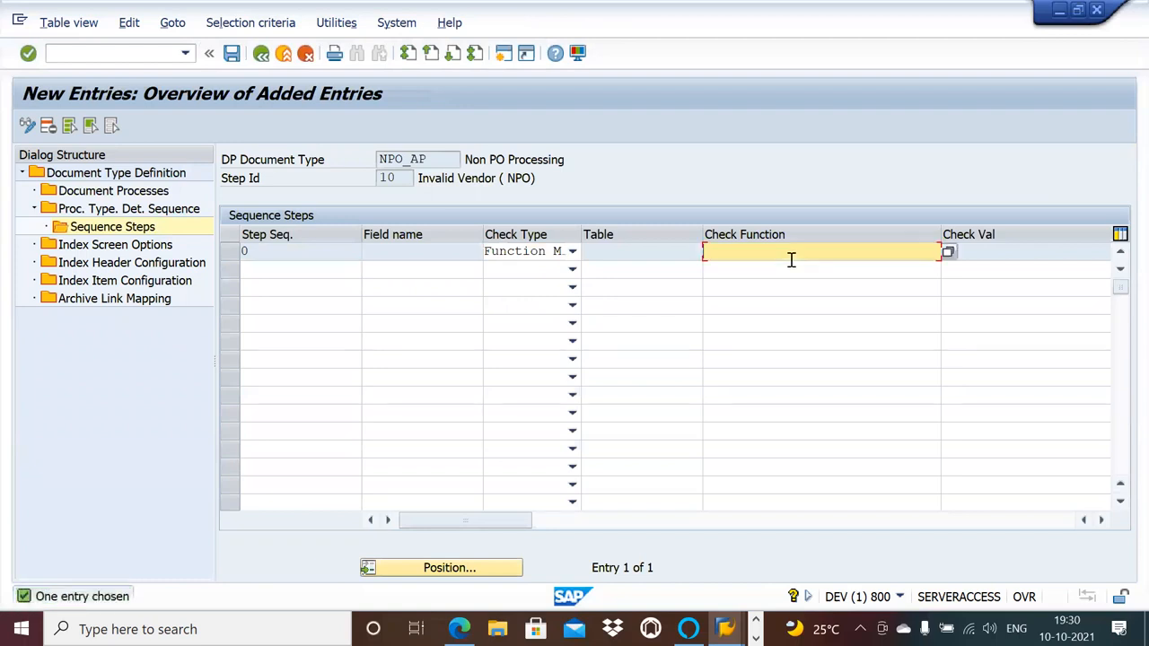
{"action": "key", "text": "ctrl+v"}
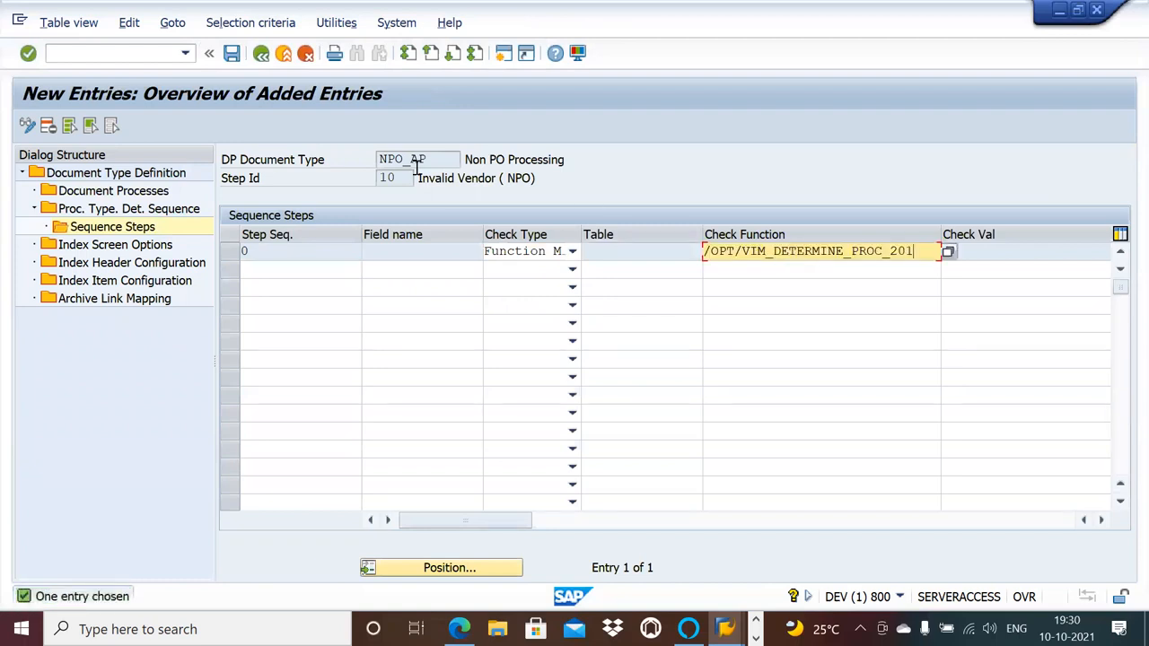
{"action": "left_click", "coordinate": [233, 54]}
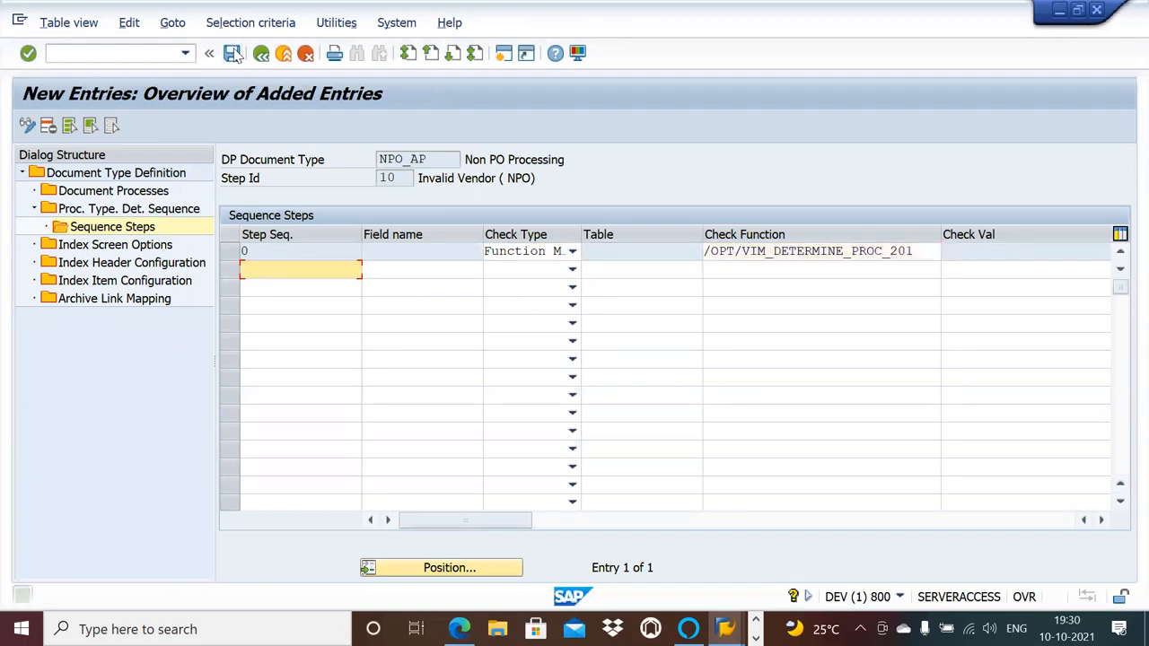
{"action": "left_click", "coordinate": [262, 54]}
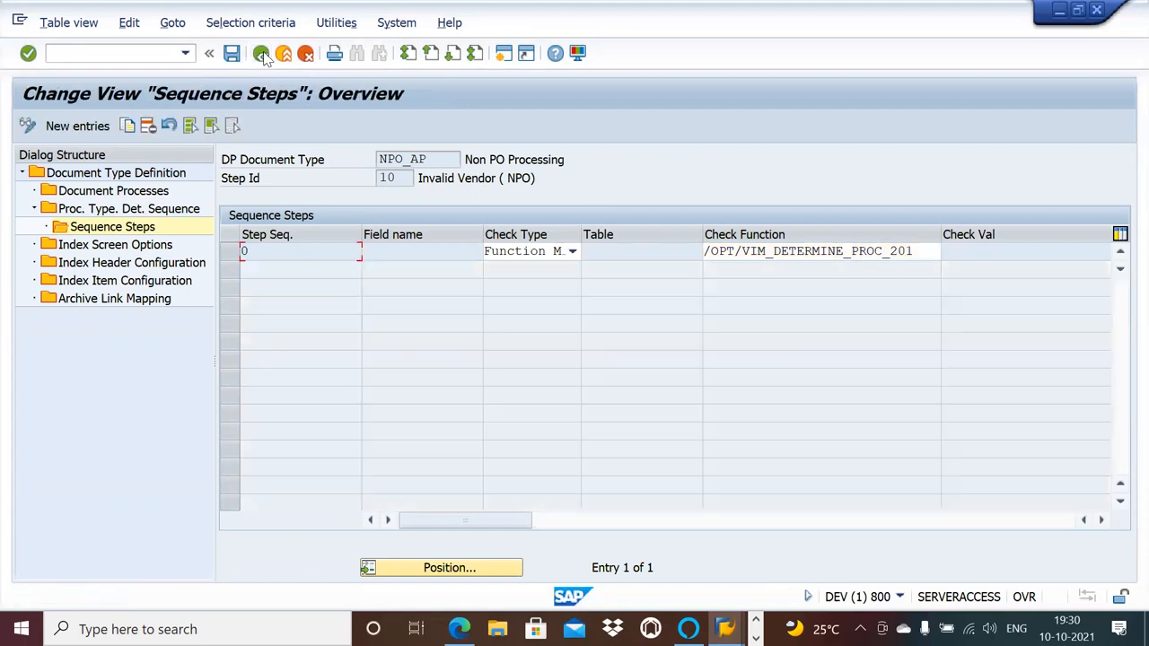
{"action": "left_click", "coordinate": [261, 54]}
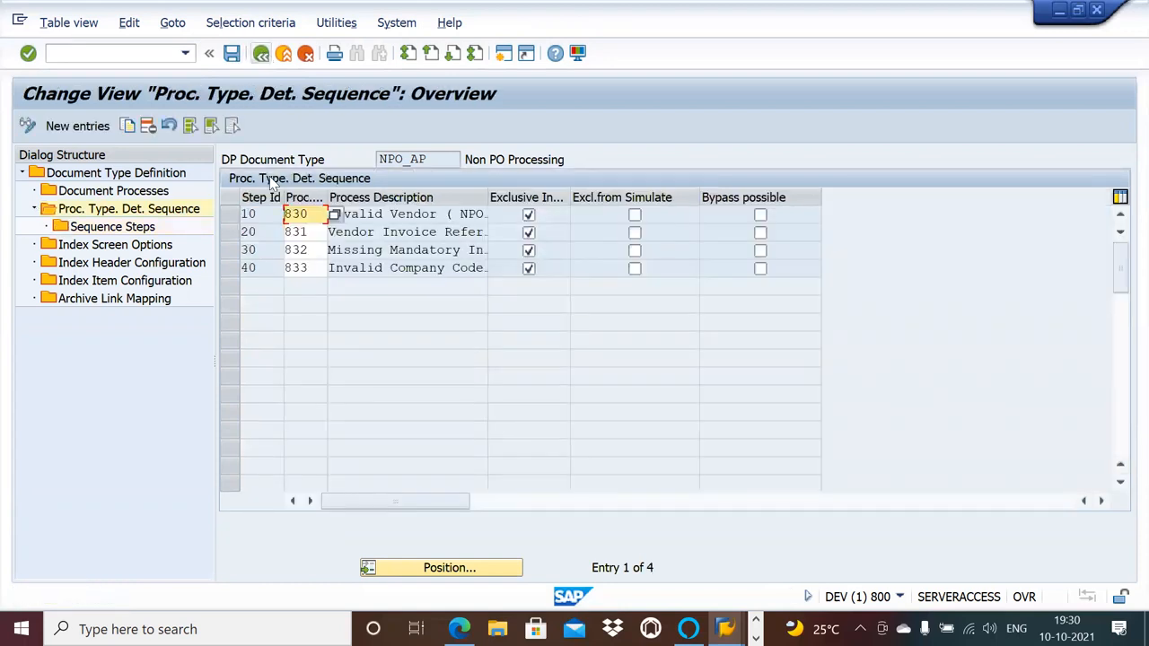
Open the sequence steps of NPO_AP's step 20, process type 831 Vendor Invoice Reference Missing (NPO).
{"action": "left_click", "coordinate": [384, 232]}
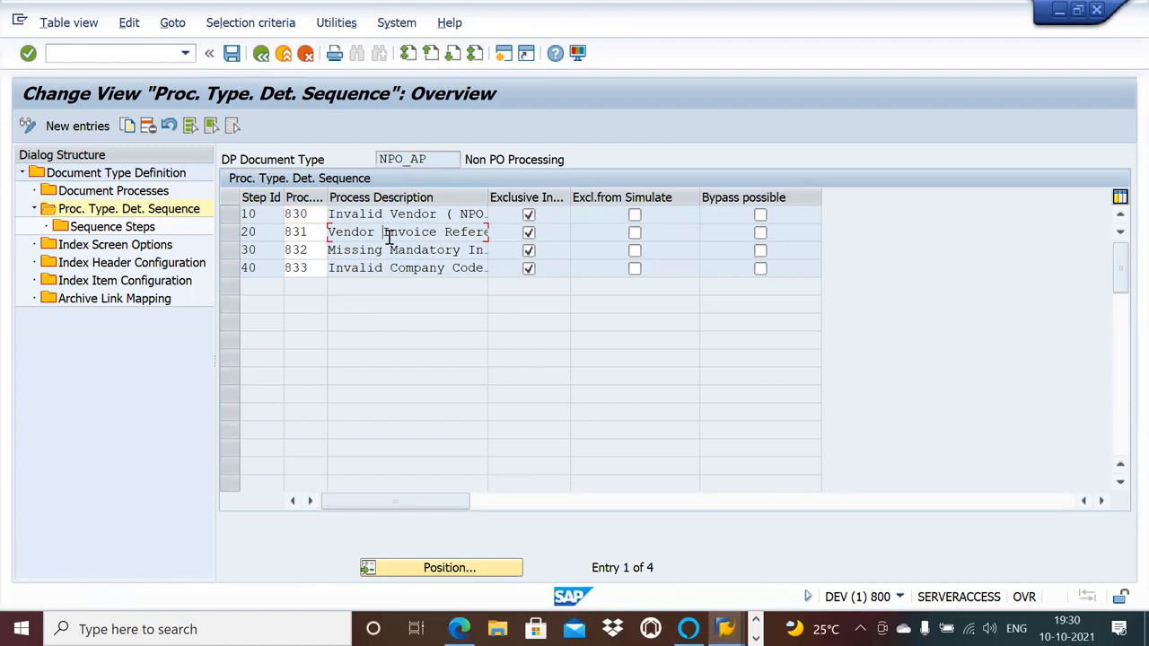
{"action": "left_click", "coordinate": [229, 232]}
{"action": "double_click", "coordinate": [141, 227]}
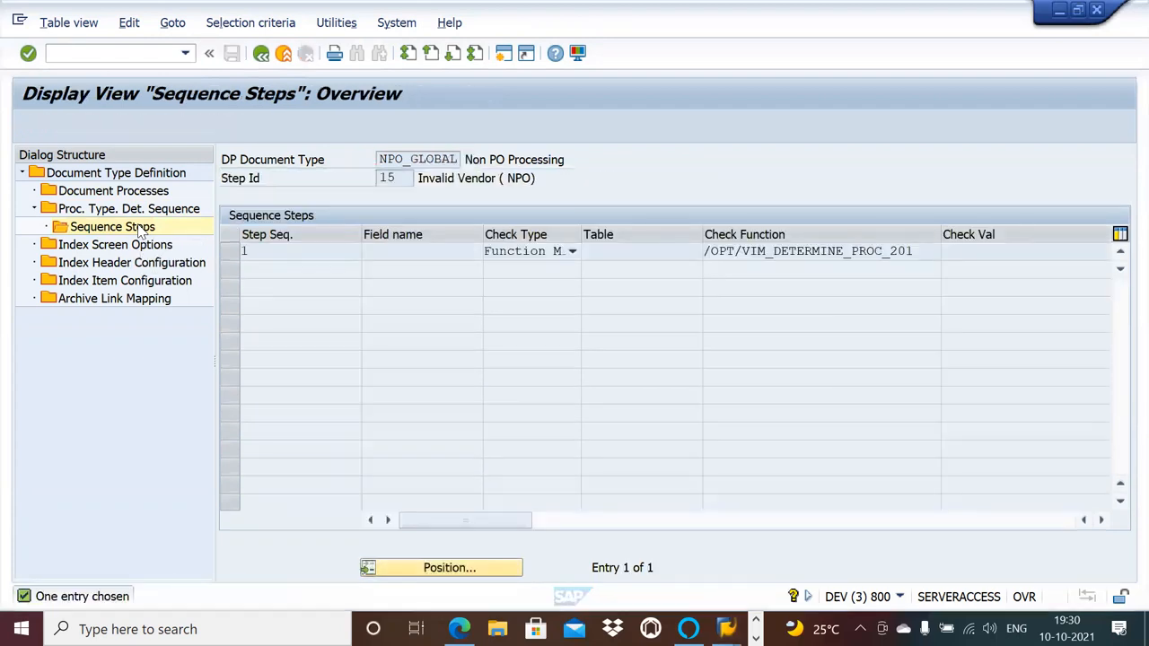
Display the sequence steps of NPO_GLOBAL's step 70 Vendor Invoice Reference Missing (NPO) and copy the field name XBLNR.
{"action": "double_click", "coordinate": [139, 210]}
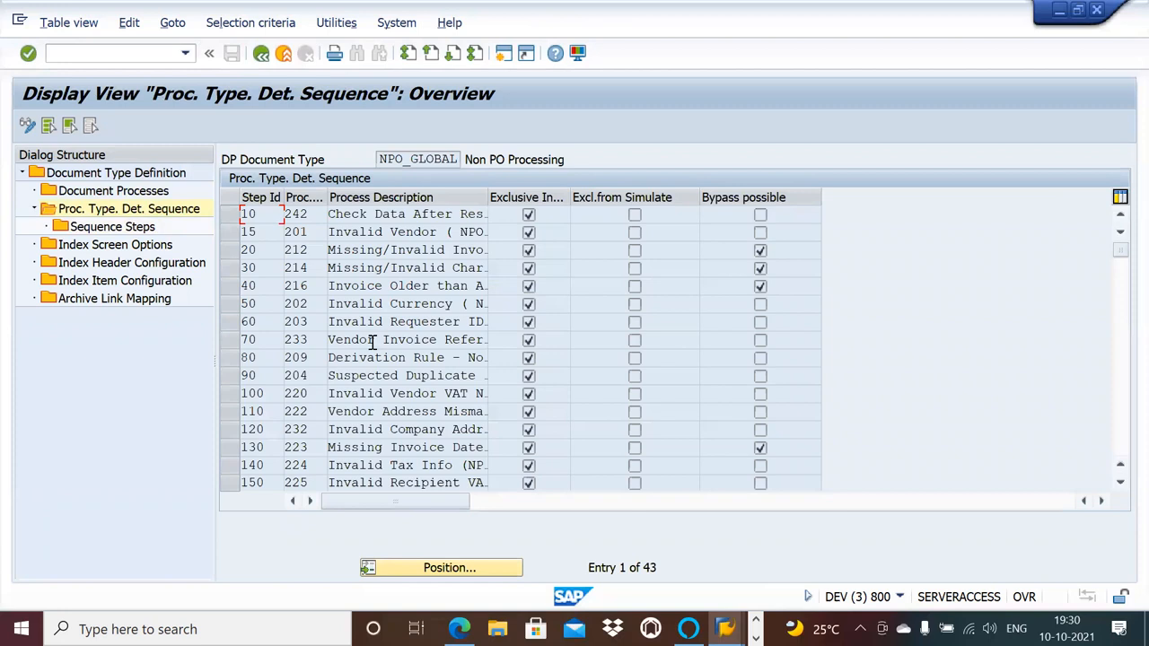
{"action": "left_click", "coordinate": [230, 339]}
{"action": "double_click", "coordinate": [139, 227]}
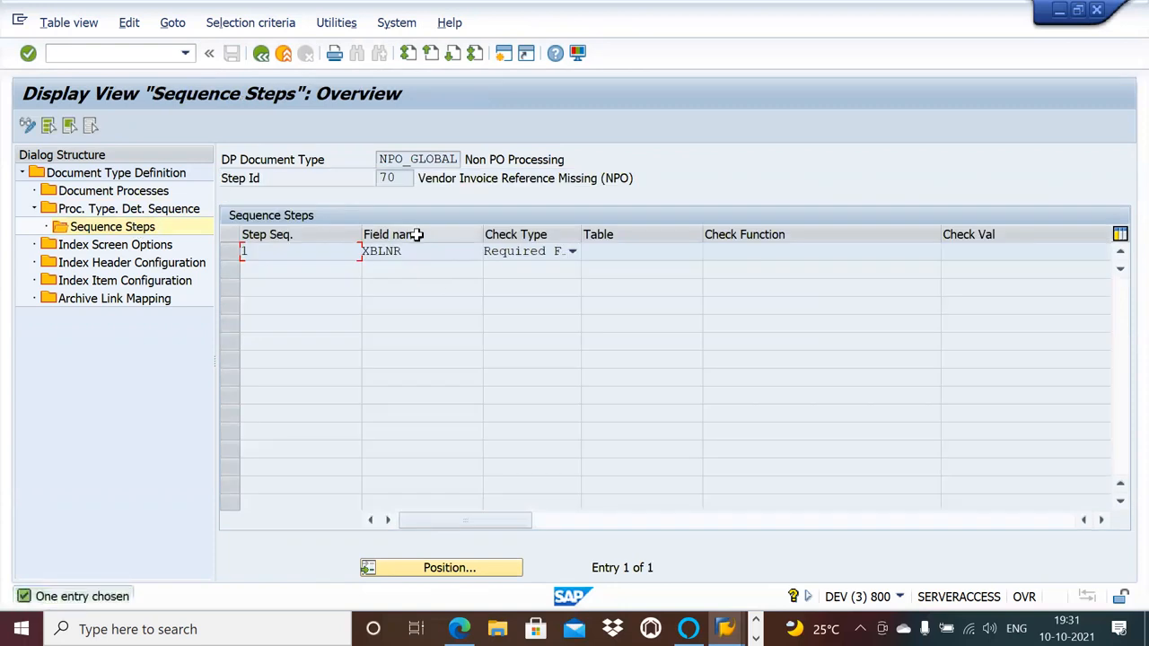
{"action": "left_click_drag", "start_coordinate": [412, 251], "coordinate": [363, 251]}
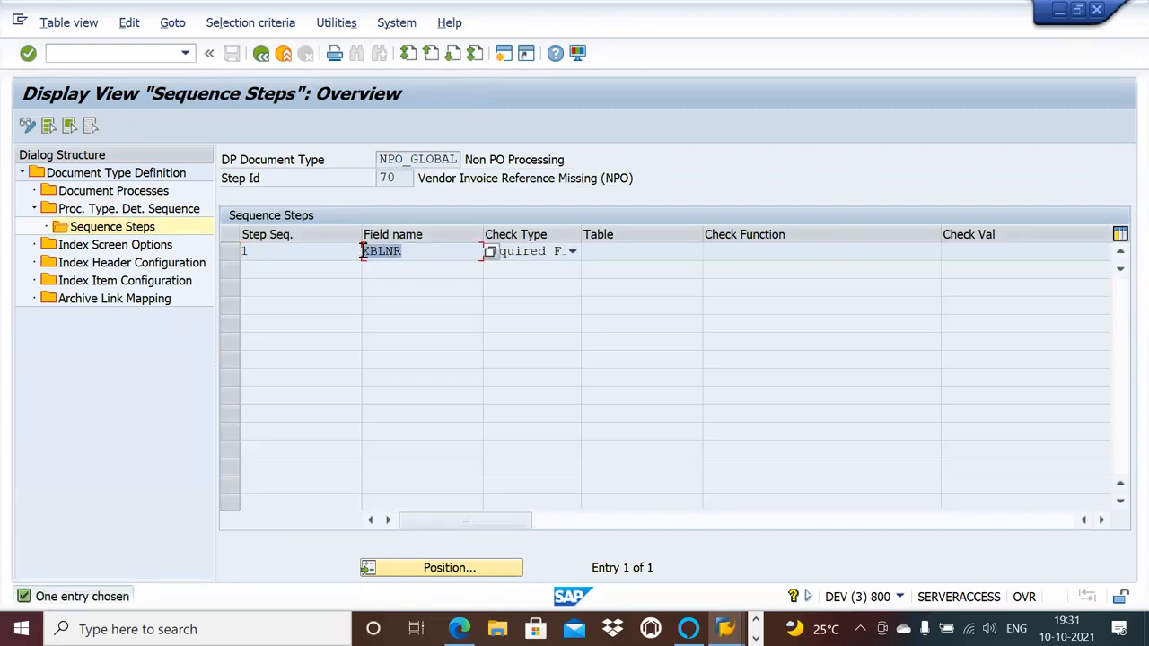
{"action": "left_click", "coordinate": [361, 250]}
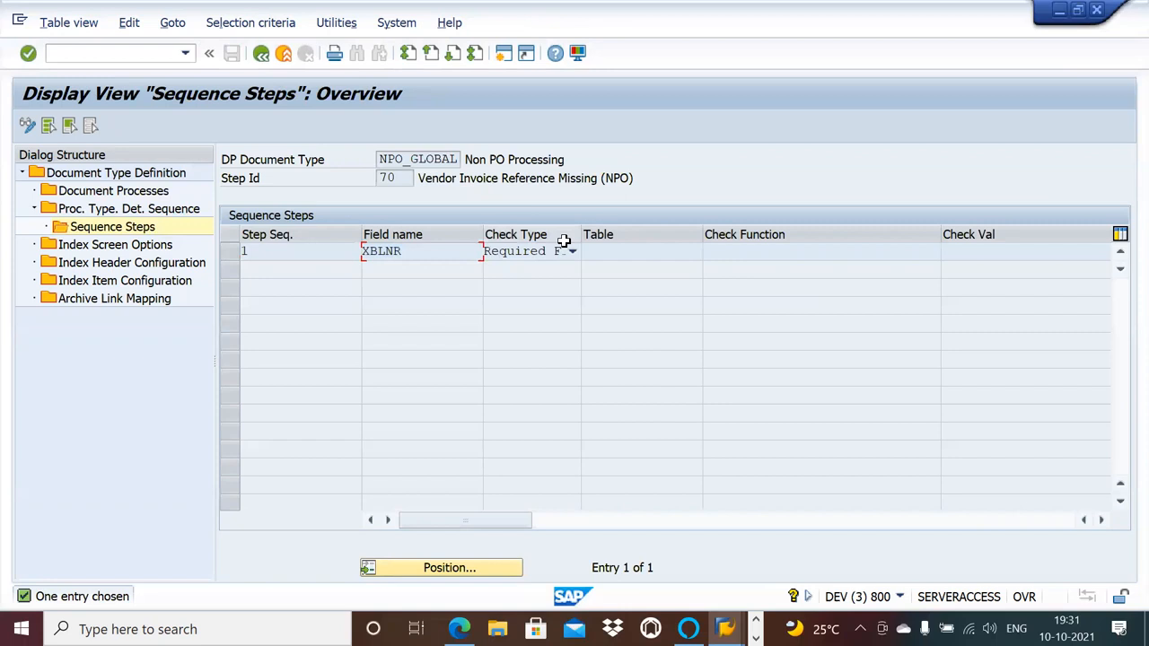
Add a sequence step to NPO_AP's step 20 with check type Table Field and field name XBLNR.
{"action": "key", "text": "alt+Tab"}
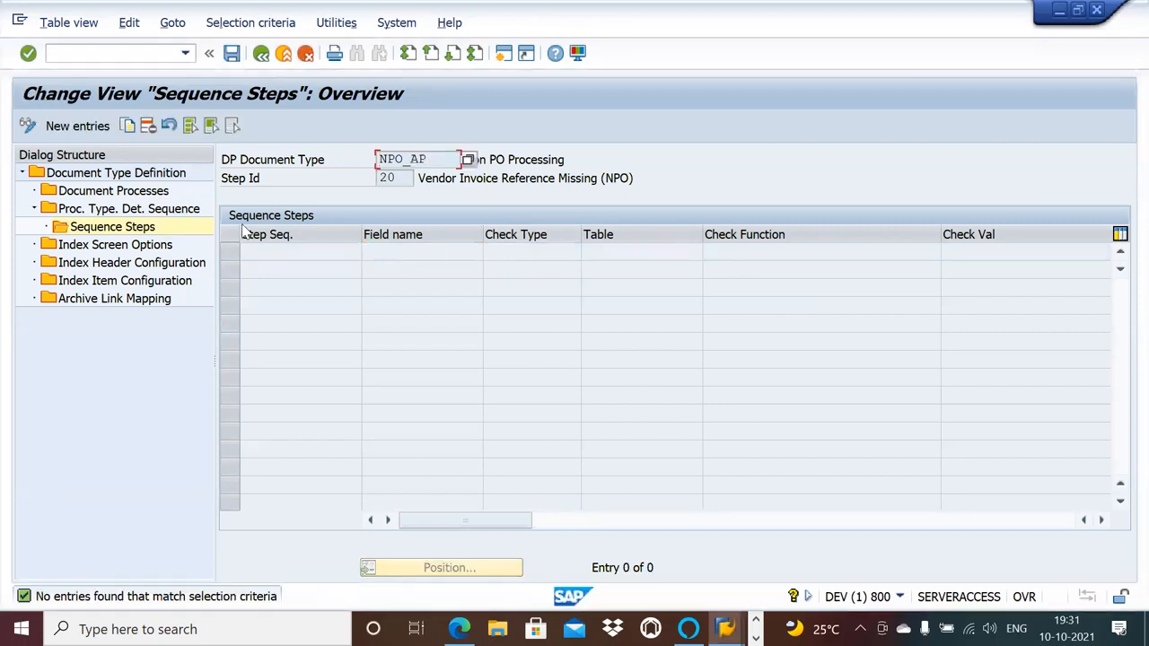
{"action": "left_click", "coordinate": [77, 125]}
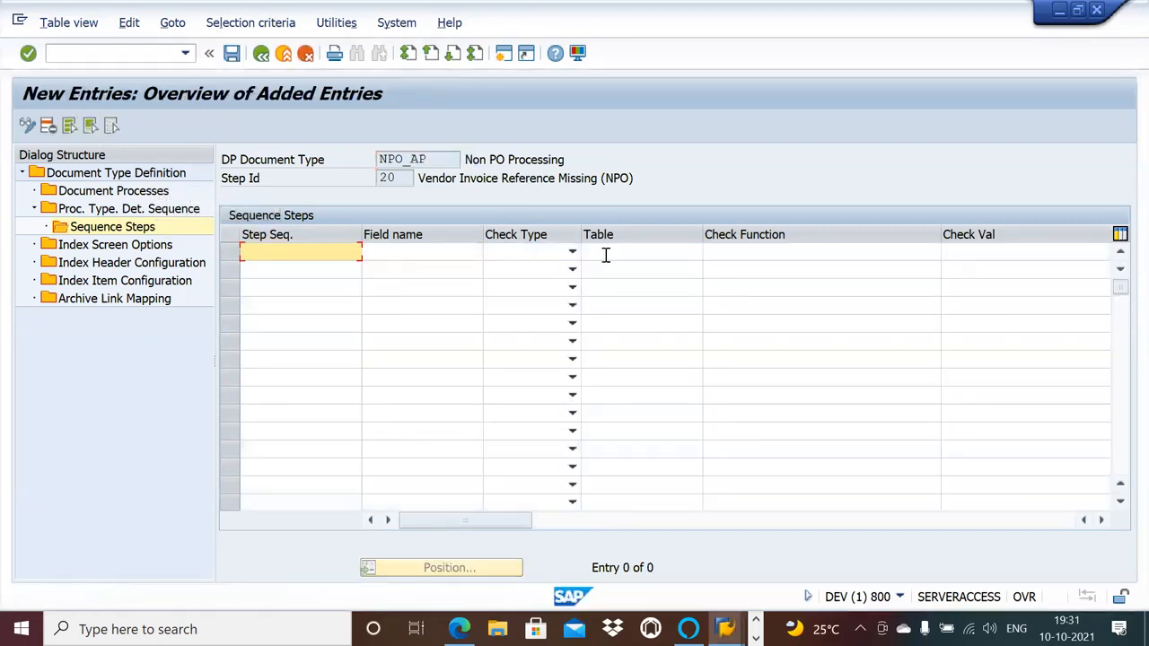
{"action": "left_click", "coordinate": [571, 254]}
{"action": "left_click", "coordinate": [559, 269]}
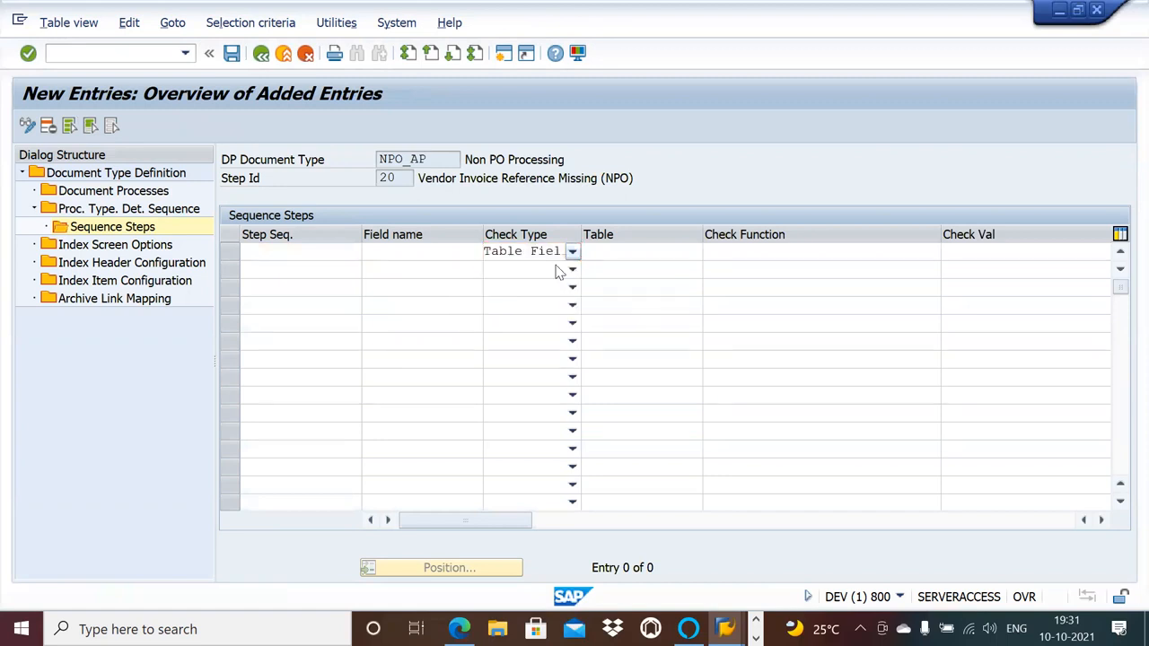
{"action": "key", "text": "Return"}
{"action": "left_click", "coordinate": [461, 252]}
{"action": "type", "text": "XBLNR"}
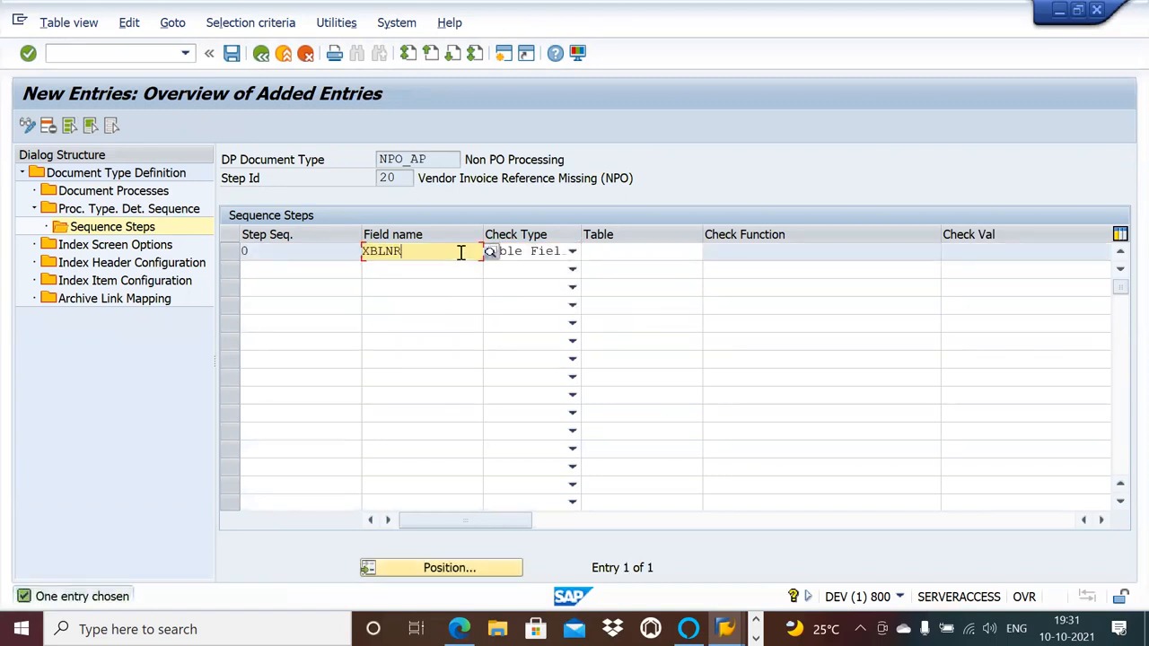
{"action": "key", "text": "Return"}
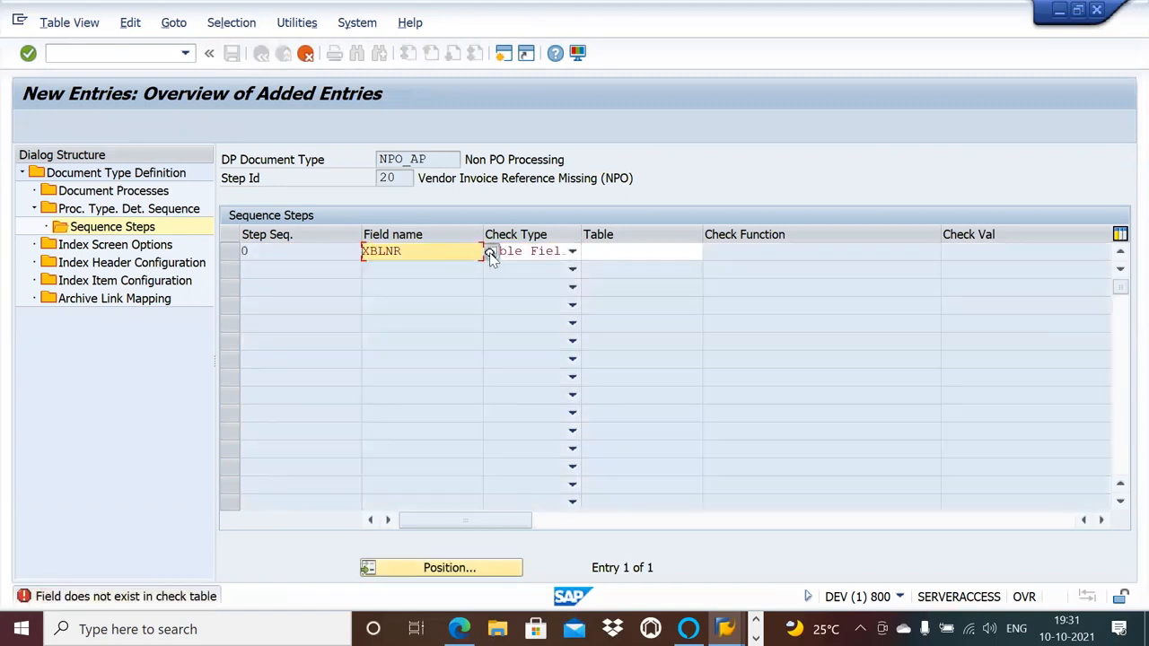
{"action": "left_click", "coordinate": [489, 253]}
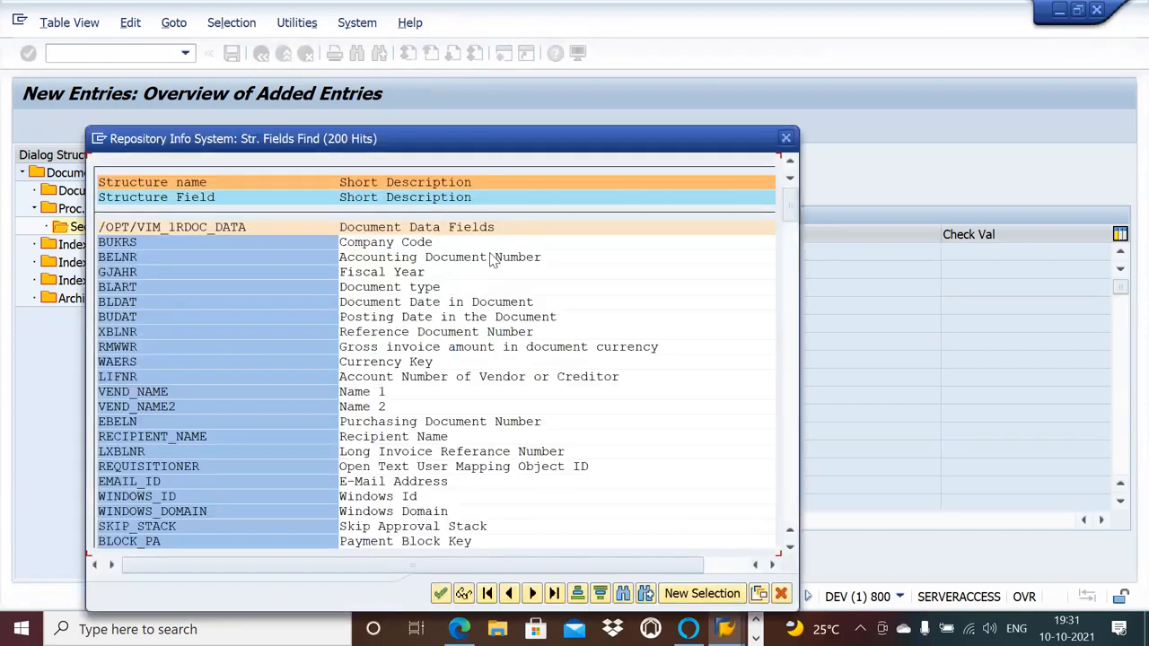
{"action": "double_click", "coordinate": [163, 333]}
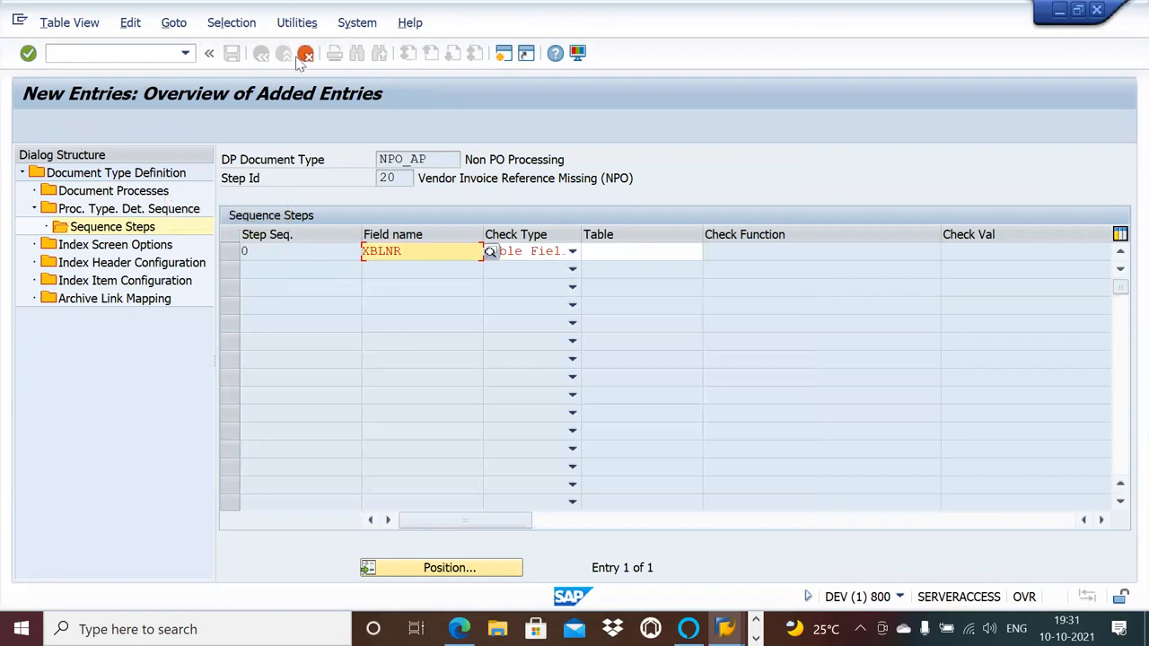
{"action": "left_click", "coordinate": [629, 257]}
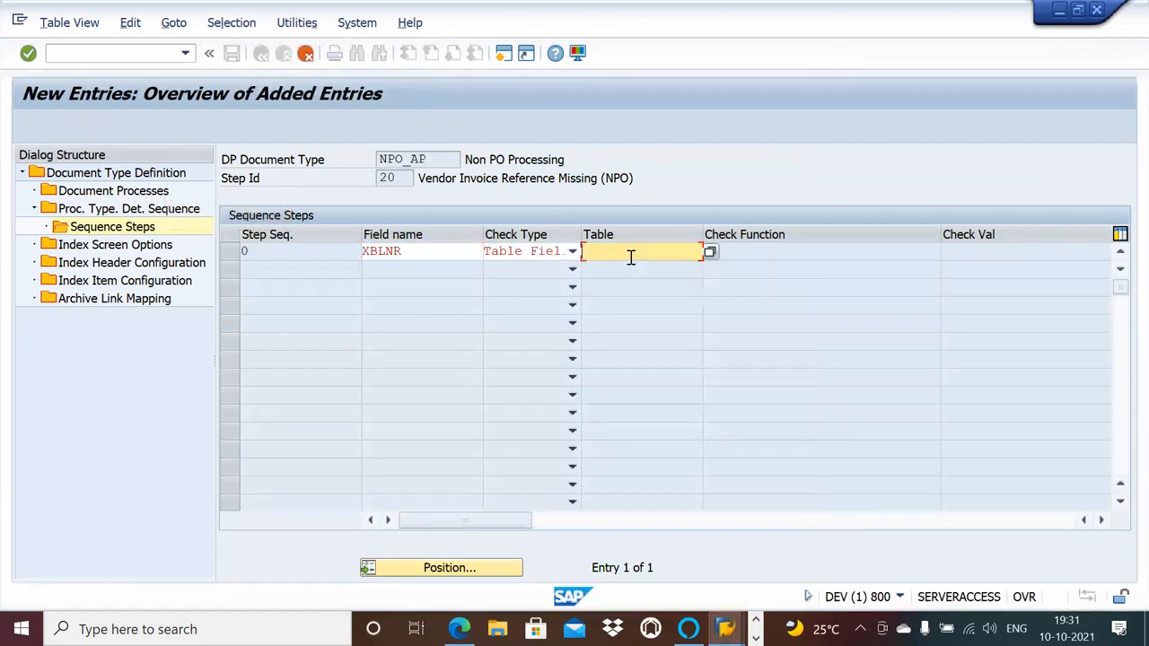
{"action": "key", "text": "Return"}
{"action": "left_click", "coordinate": [658, 252]}
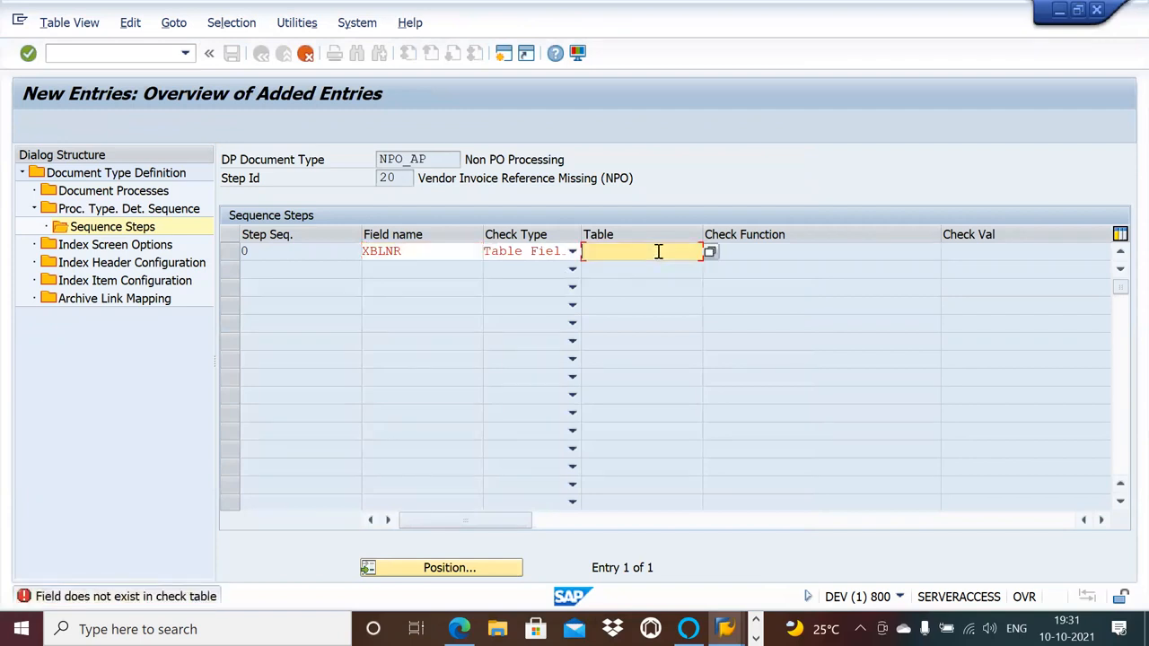
{"action": "left_click", "coordinate": [710, 254]}
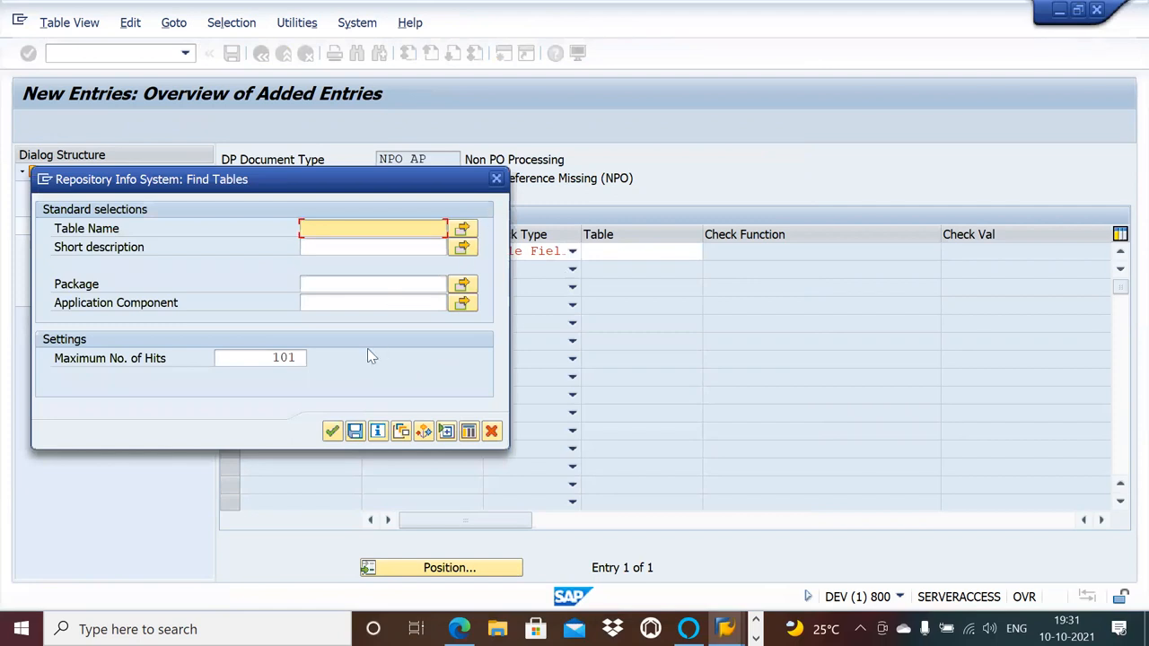
{"action": "left_click", "coordinate": [331, 432]}
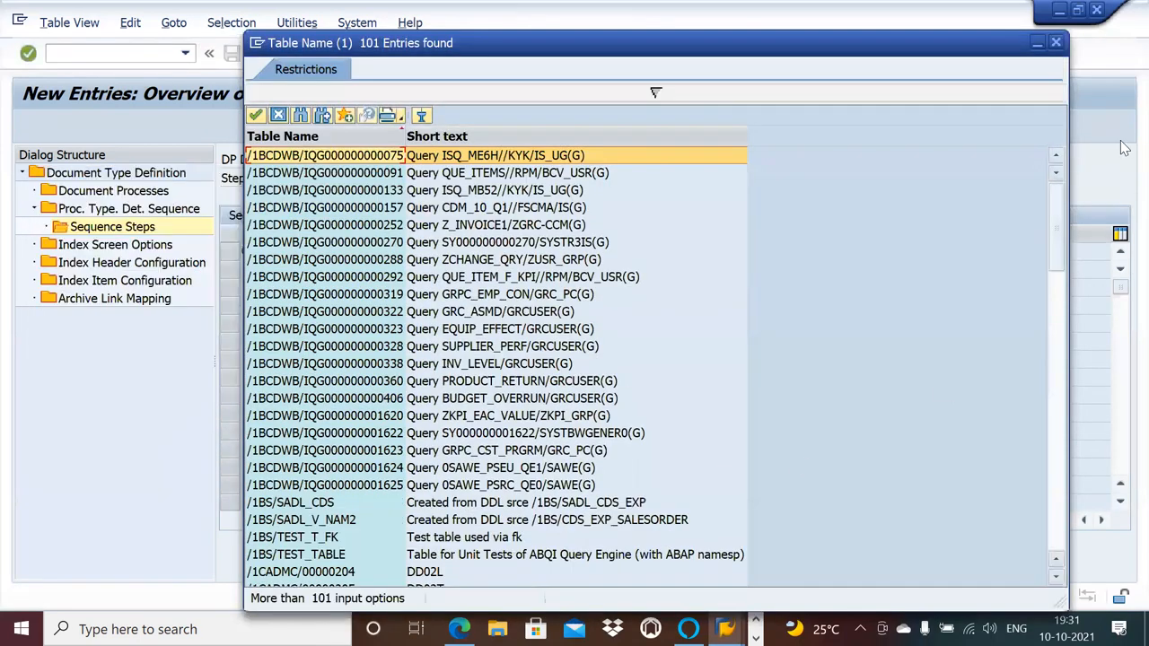
{"action": "left_click", "coordinate": [1056, 42]}
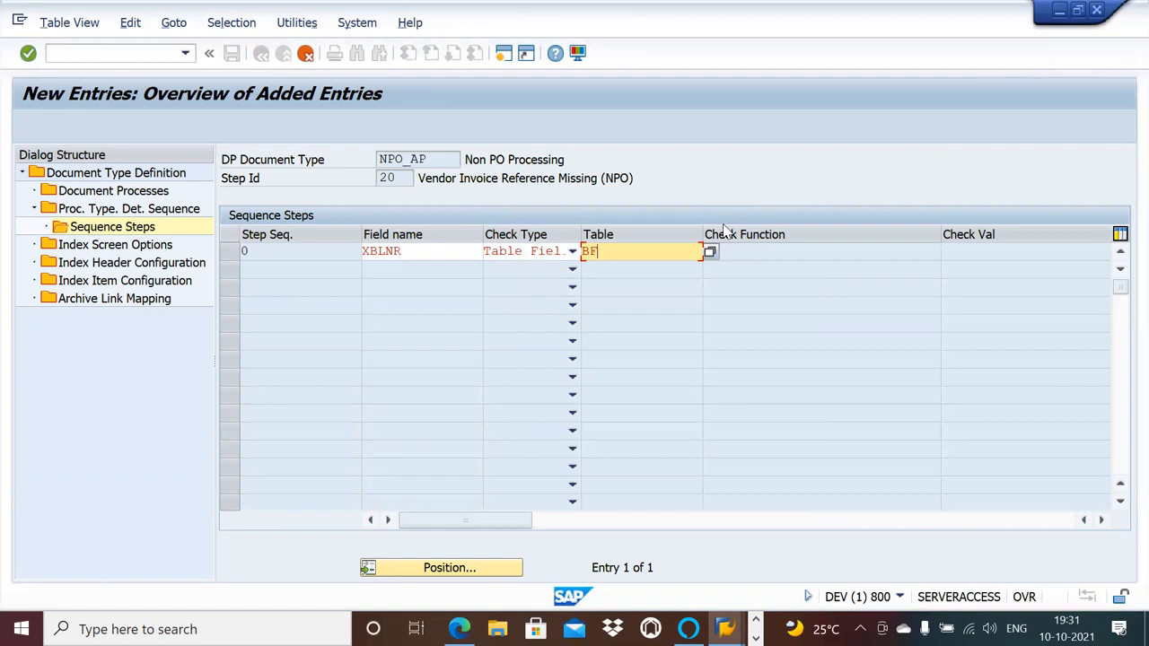
Set the XBLNR sequence step's table to BKPF and save the entry.
{"action": "type", "text": "BKPF"}
{"action": "key", "text": "Return"}
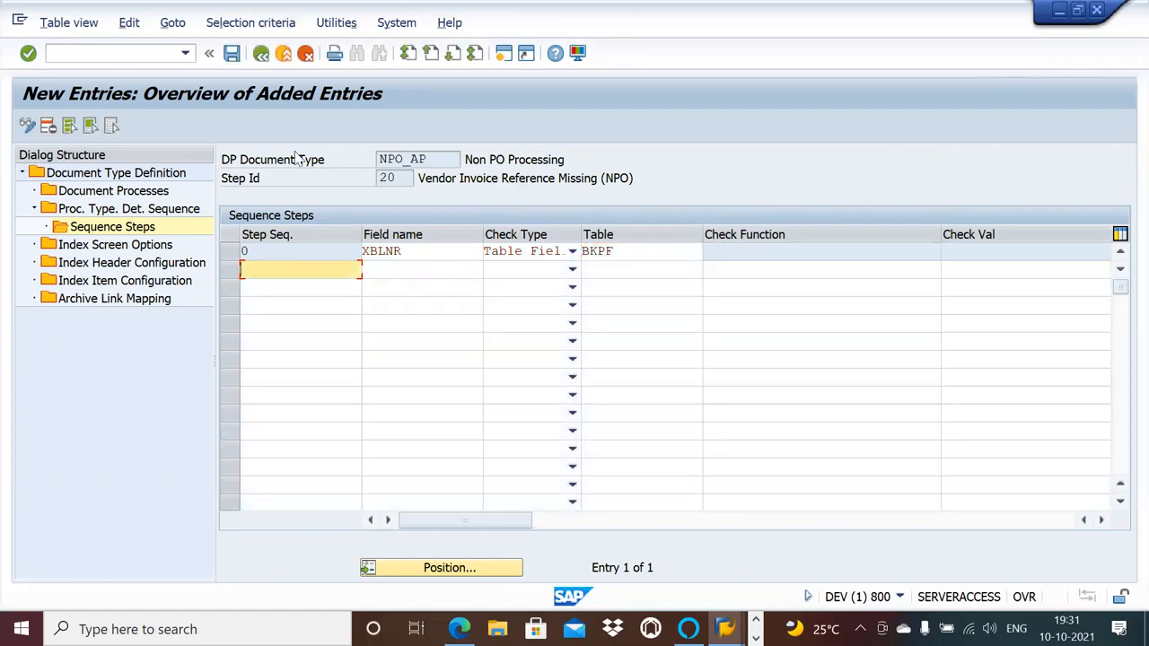
{"action": "left_click", "coordinate": [231, 54]}
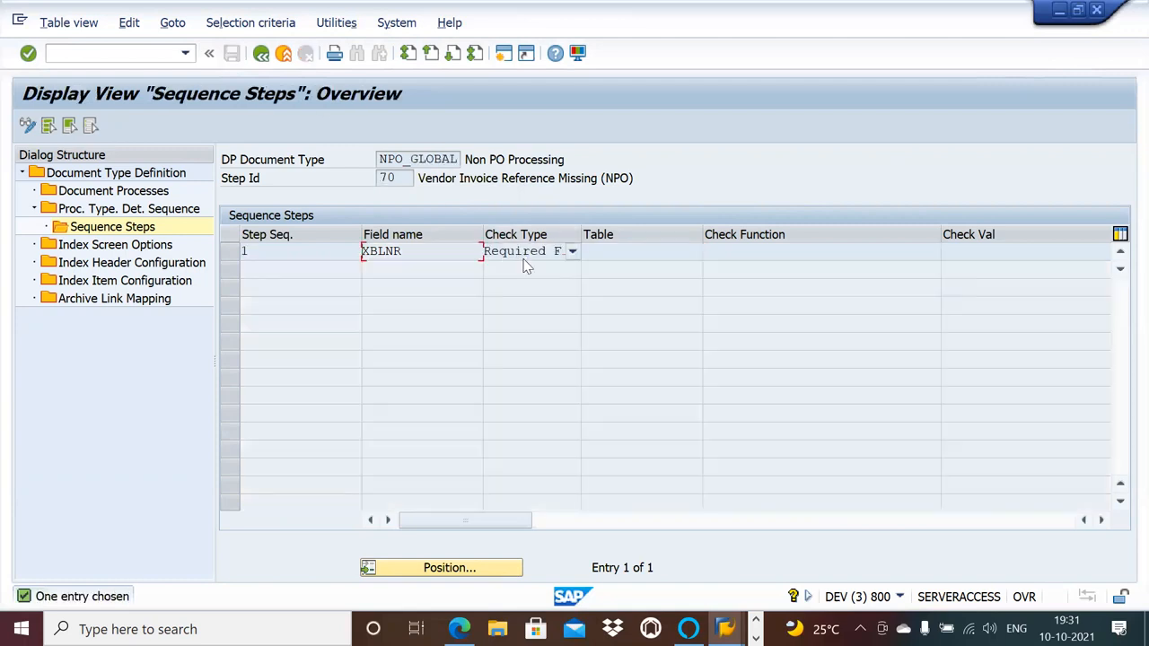
Clear the table from NPO_AP's XBLNR sequence step and open its check type choices.
{"action": "left_click", "coordinate": [642, 251]}
{"action": "left_click", "coordinate": [571, 253]}
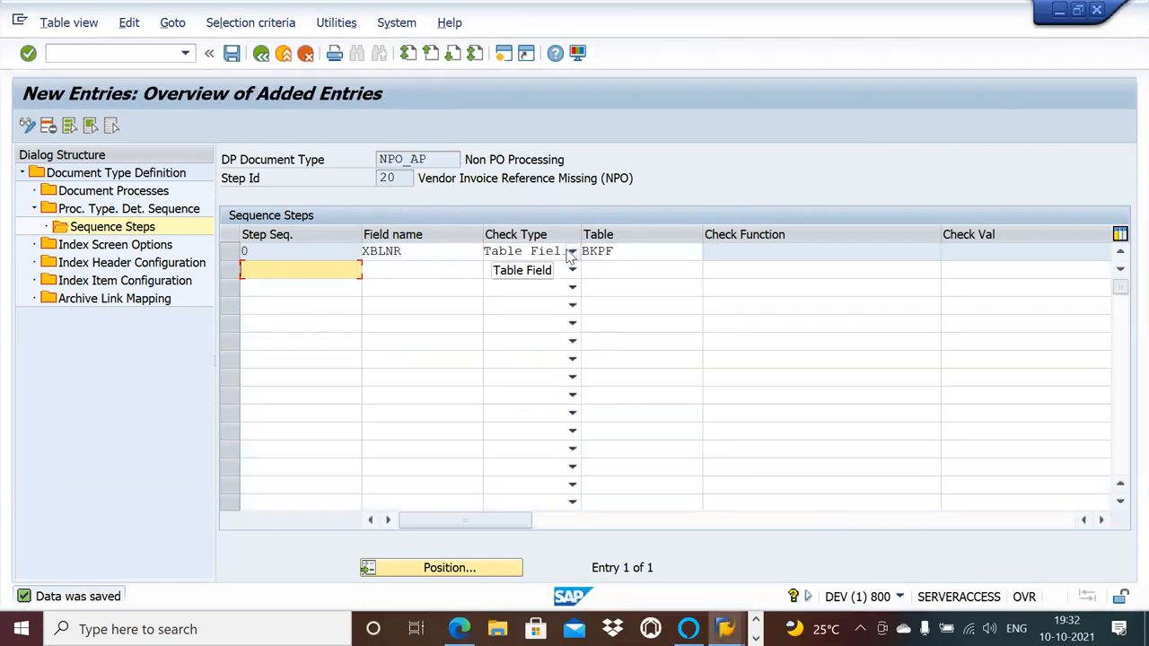
{"action": "left_click", "coordinate": [622, 250]}
{"action": "key", "text": "BackSpace"}
{"action": "key", "text": "BackSpace"}
{"action": "key", "text": "BackSpace"}
{"action": "key", "text": "BackSpace"}
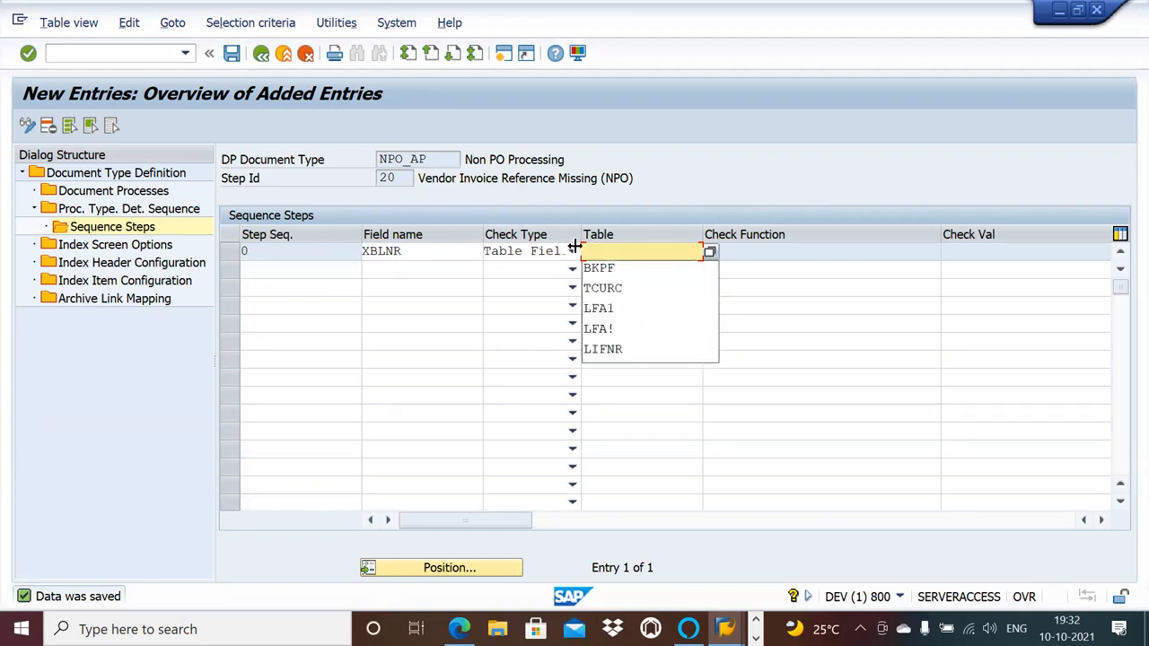
{"action": "left_click", "coordinate": [573, 252]}
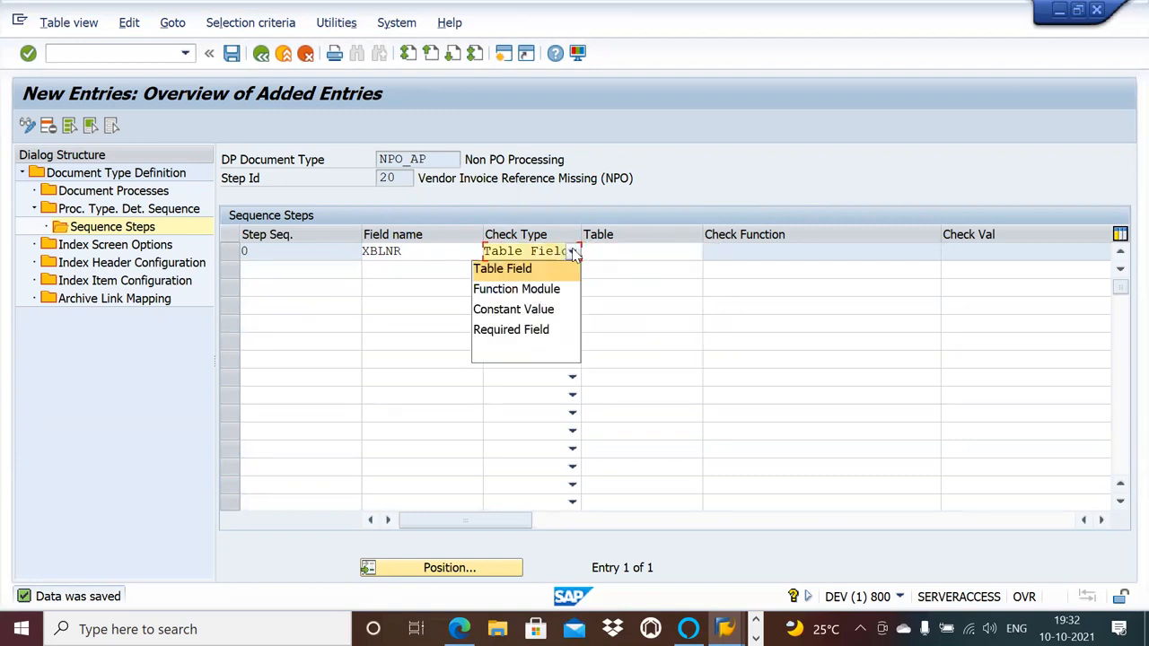
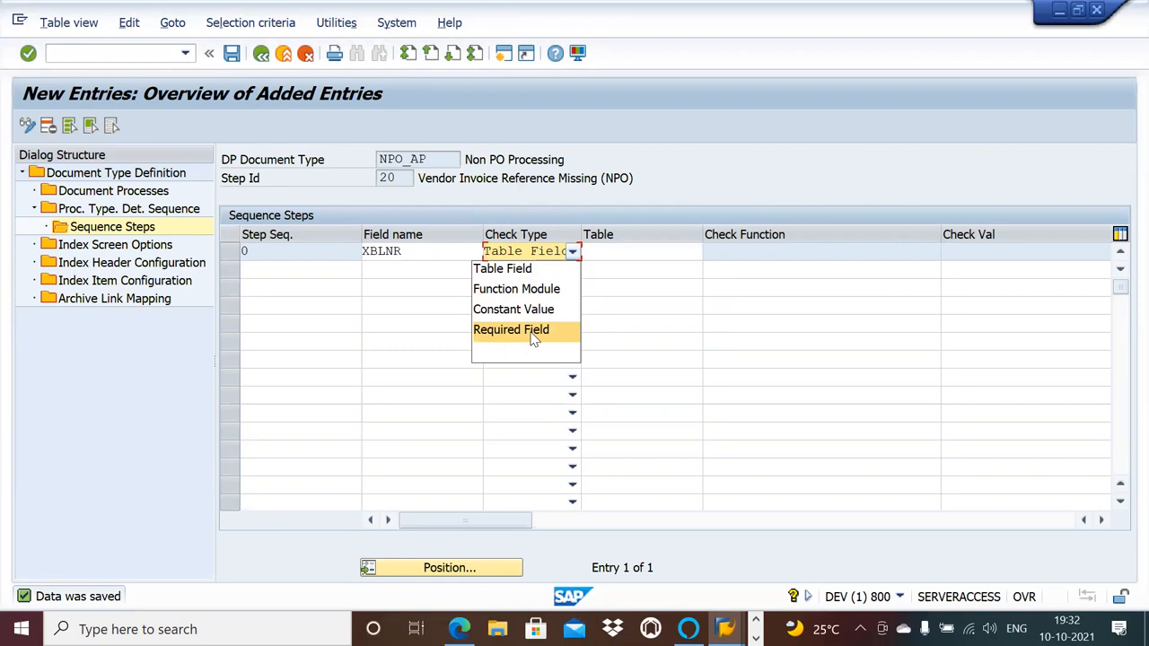
Set the check type of NPO_AP's XBLNR sequence step to Required Field, save it, and return to the process type determination sequence.
{"action": "left_click", "coordinate": [533, 334]}
{"action": "left_click", "coordinate": [413, 256]}
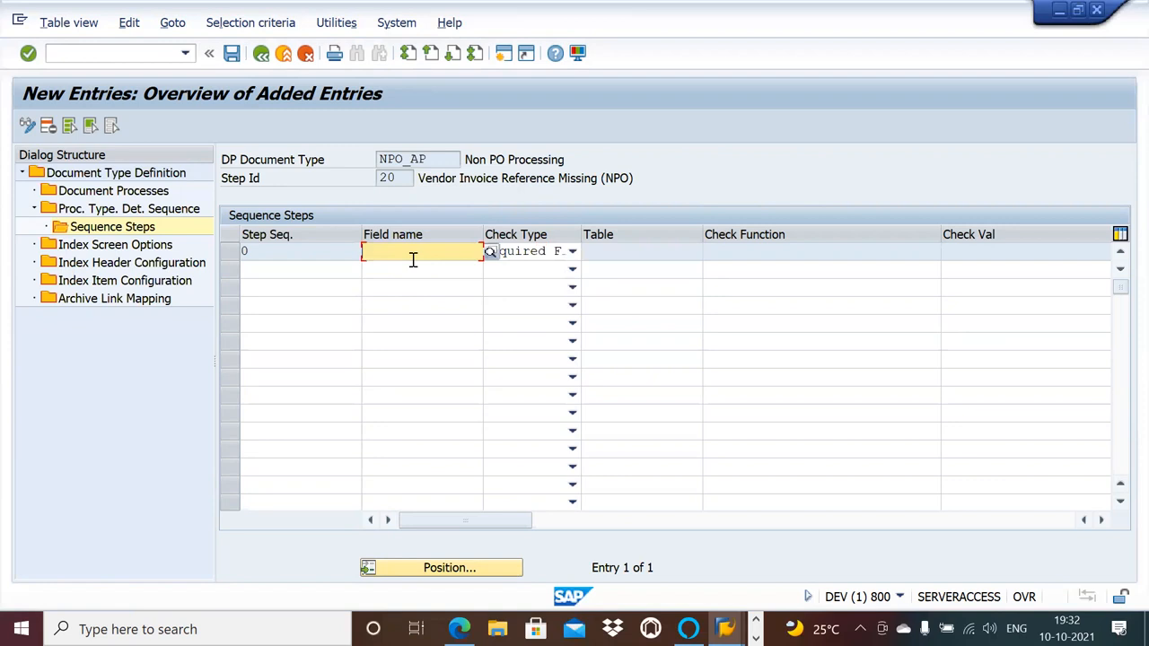
{"action": "left_click", "coordinate": [413, 255]}
{"action": "left_click", "coordinate": [410, 267]}
{"action": "key", "text": "Return"}
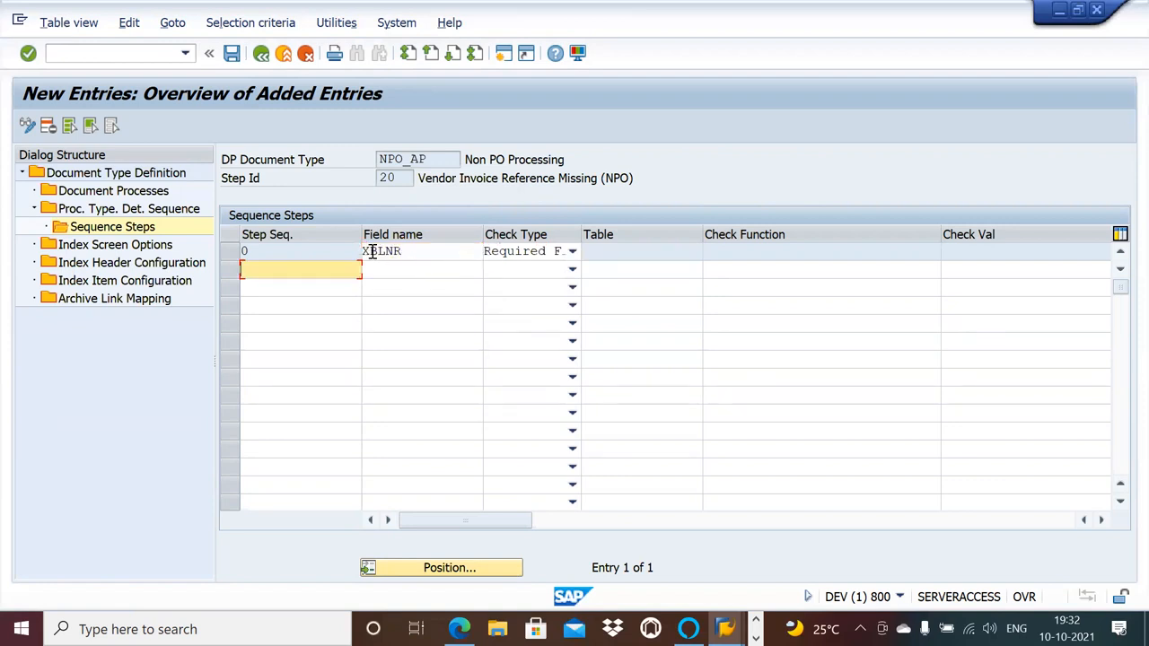
{"action": "left_click", "coordinate": [436, 251]}
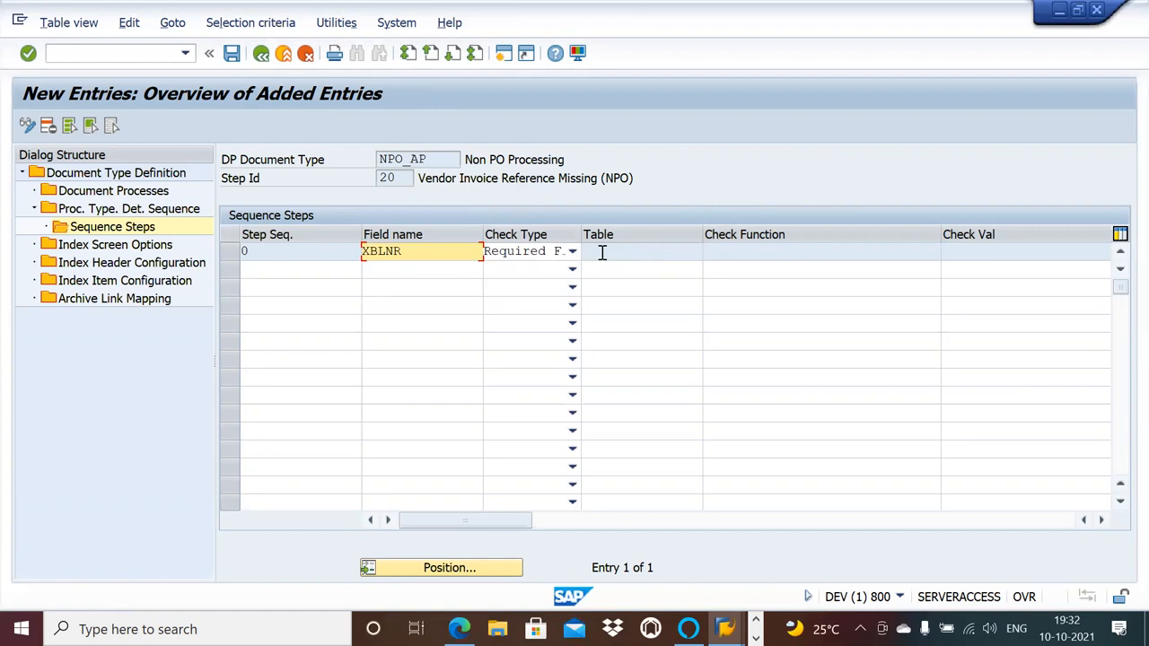
{"action": "left_click", "coordinate": [618, 250]}
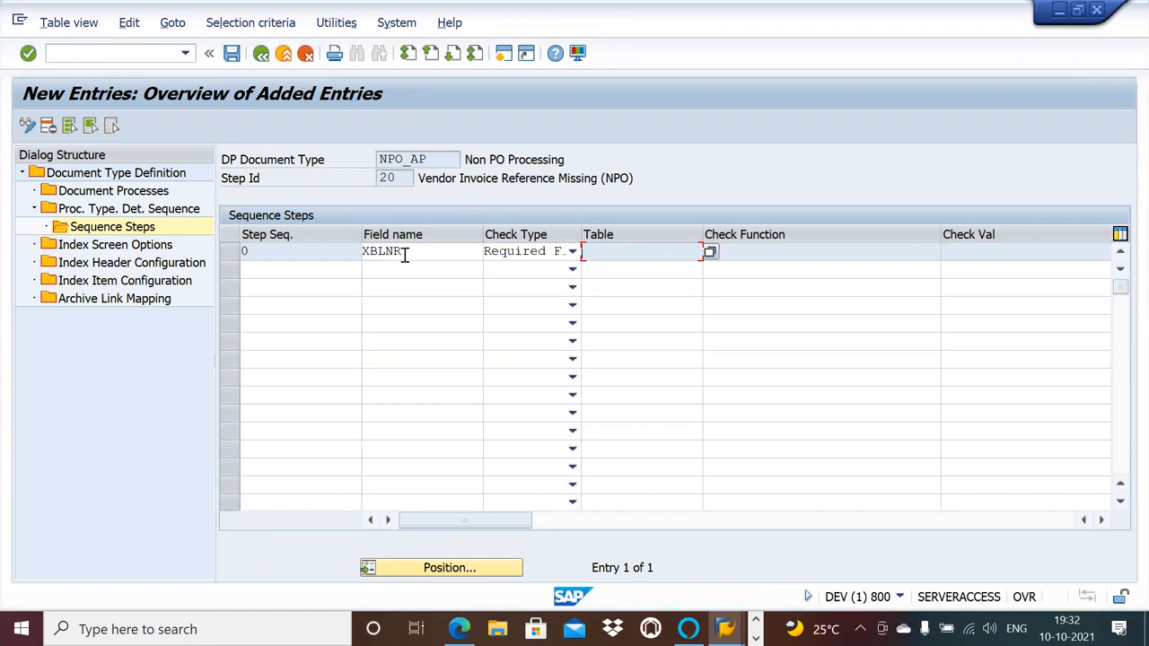
{"action": "left_click", "coordinate": [235, 53]}
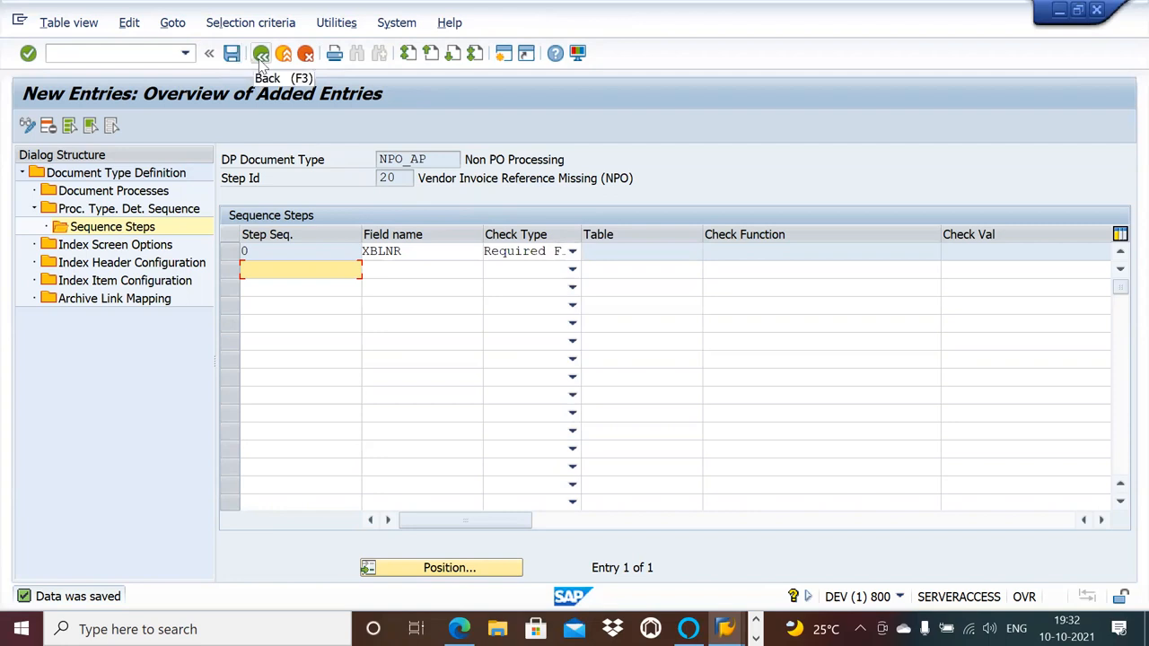
{"action": "left_click", "coordinate": [260, 56]}
{"action": "left_click", "coordinate": [261, 55]}
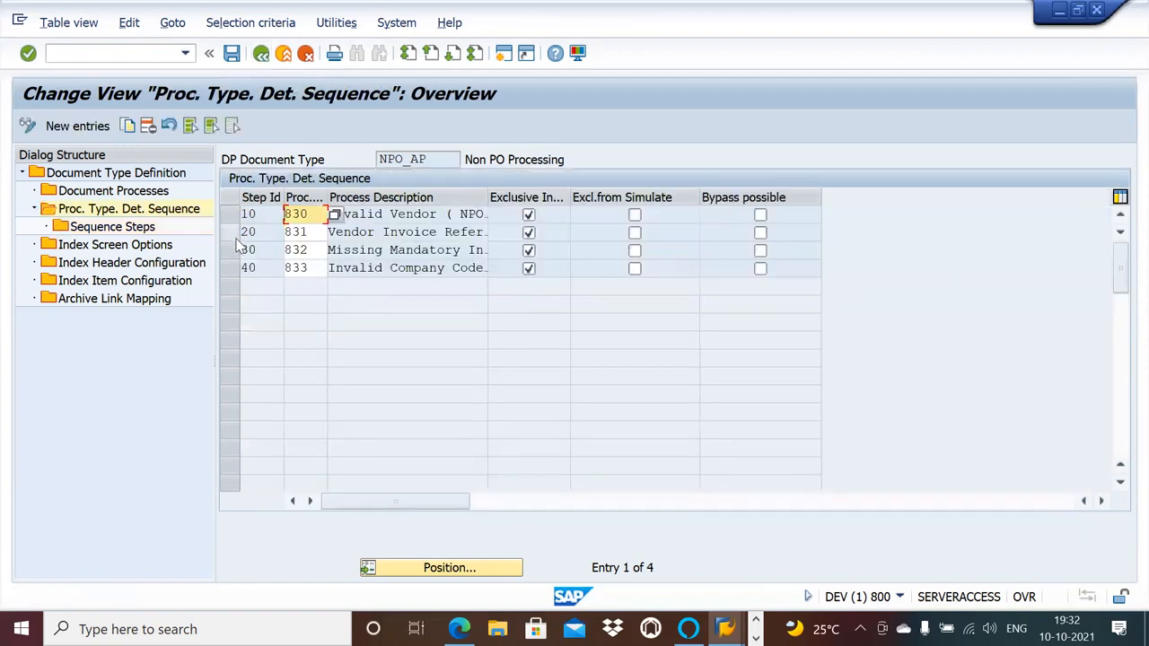
Select NPO_AP's step 30 and return the NPO_GLOBAL session to its process type determination sequence.
{"action": "left_click", "coordinate": [238, 250]}
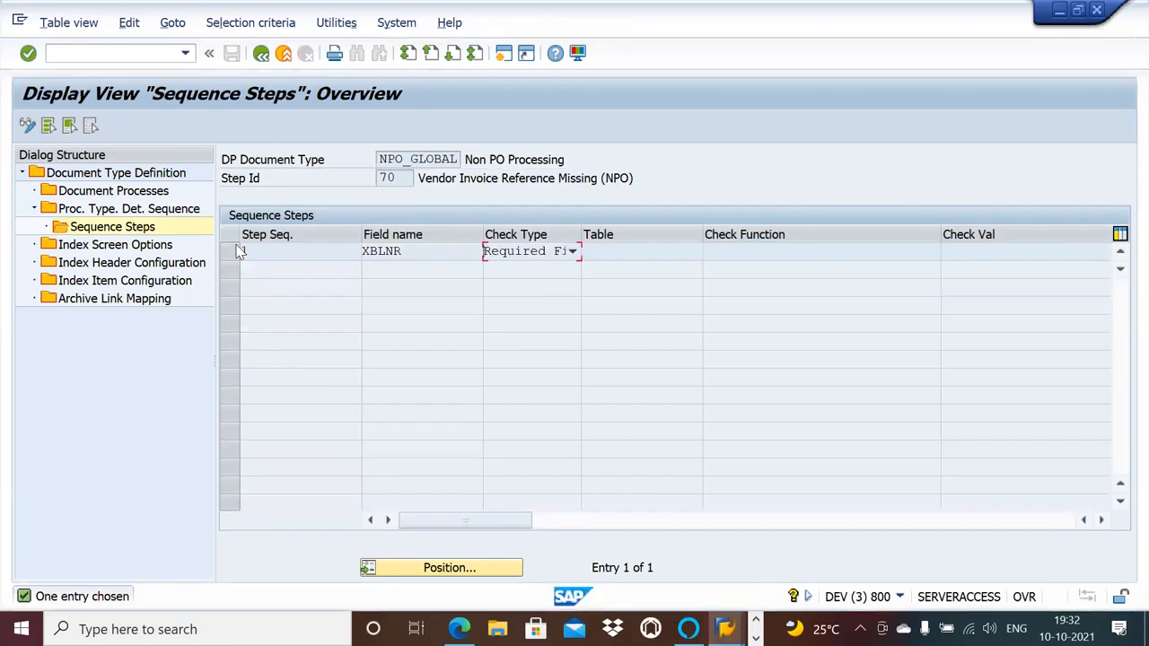
{"action": "key", "text": "alt+Tab"}
{"action": "key", "text": "alt+Tab"}
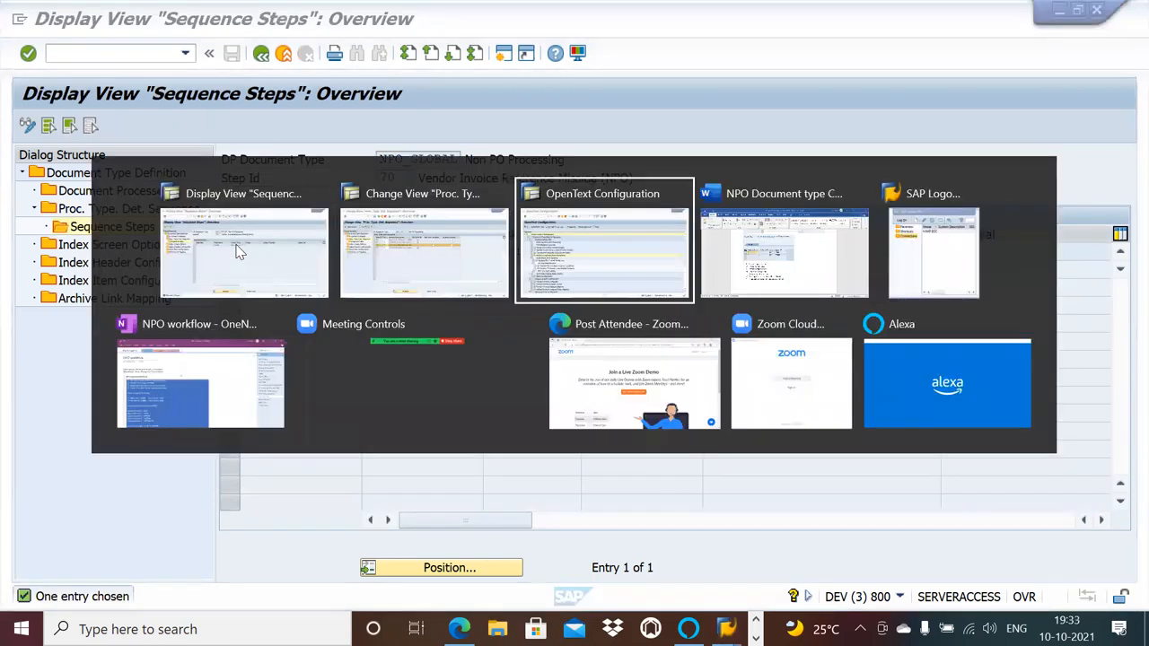
{"action": "key", "text": "alt+Tab"}
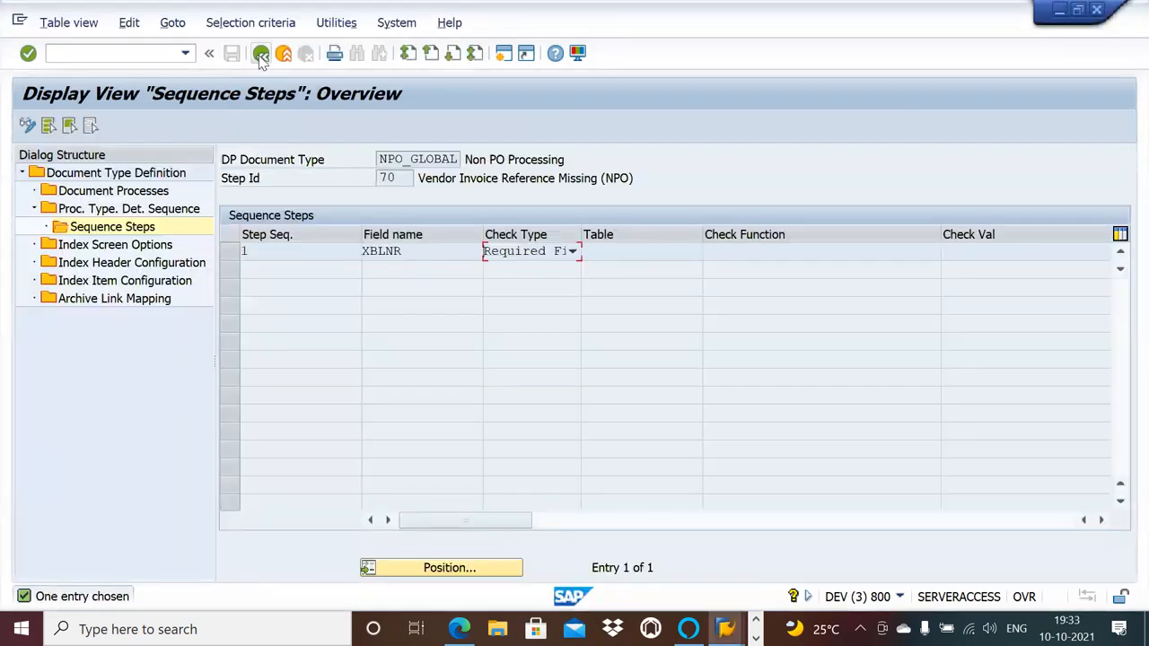
{"action": "left_click", "coordinate": [260, 54]}
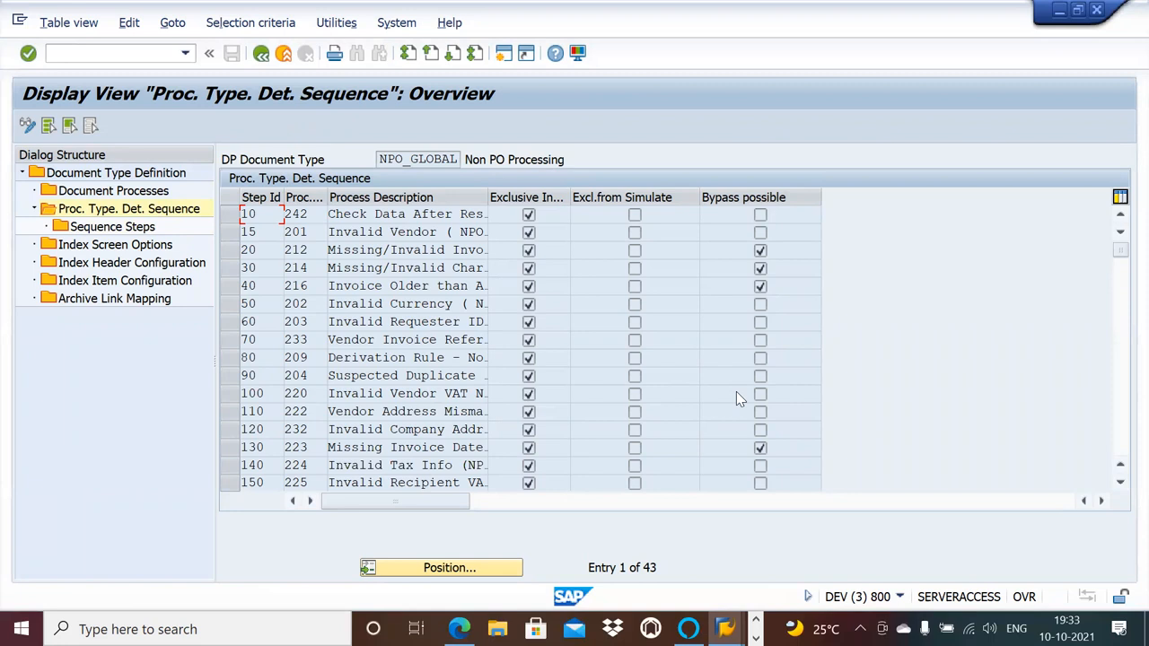
Display the sequence steps of NPO_GLOBAL's step 410 Missing Mandatory Information (NPO) and copy the check function /OPT/VIM_DETERMINE_PROC_138.
{"action": "left_click", "coordinate": [1120, 485]}
{"action": "left_click", "coordinate": [1120, 485]}
{"action": "left_click", "coordinate": [1121, 484]}
{"action": "left_click", "coordinate": [1120, 485]}
{"action": "left_click", "coordinate": [1120, 485]}
{"action": "left_click", "coordinate": [1120, 485]}
{"action": "left_click", "coordinate": [1120, 484]}
{"action": "left_click", "coordinate": [1120, 484]}
{"action": "left_click", "coordinate": [1120, 485]}
{"action": "left_click", "coordinate": [1120, 484]}
{"action": "left_click", "coordinate": [1120, 485]}
{"action": "left_click", "coordinate": [1120, 485]}
{"action": "left_click", "coordinate": [1121, 485]}
{"action": "left_click", "coordinate": [1121, 485]}
{"action": "left_click", "coordinate": [1120, 485]}
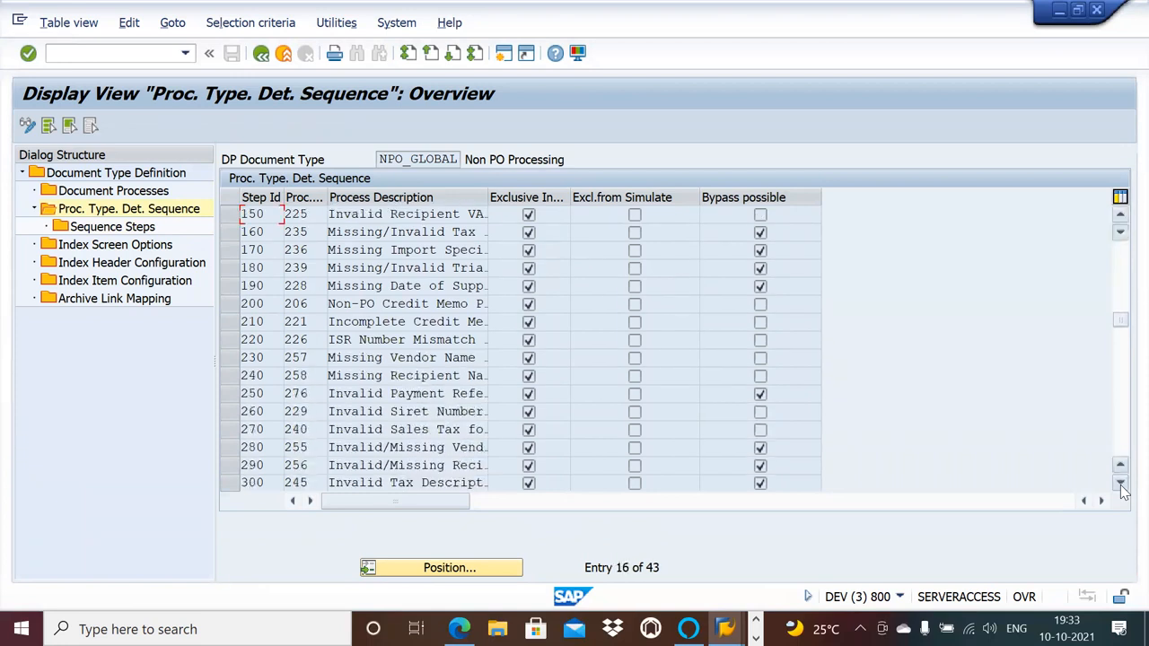
{"action": "left_click", "coordinate": [1120, 485]}
{"action": "left_click", "coordinate": [1121, 485]}
{"action": "left_click", "coordinate": [1121, 485]}
{"action": "left_click", "coordinate": [1120, 485]}
{"action": "left_click", "coordinate": [1120, 485]}
{"action": "left_click", "coordinate": [1120, 485]}
{"action": "left_click", "coordinate": [1120, 484]}
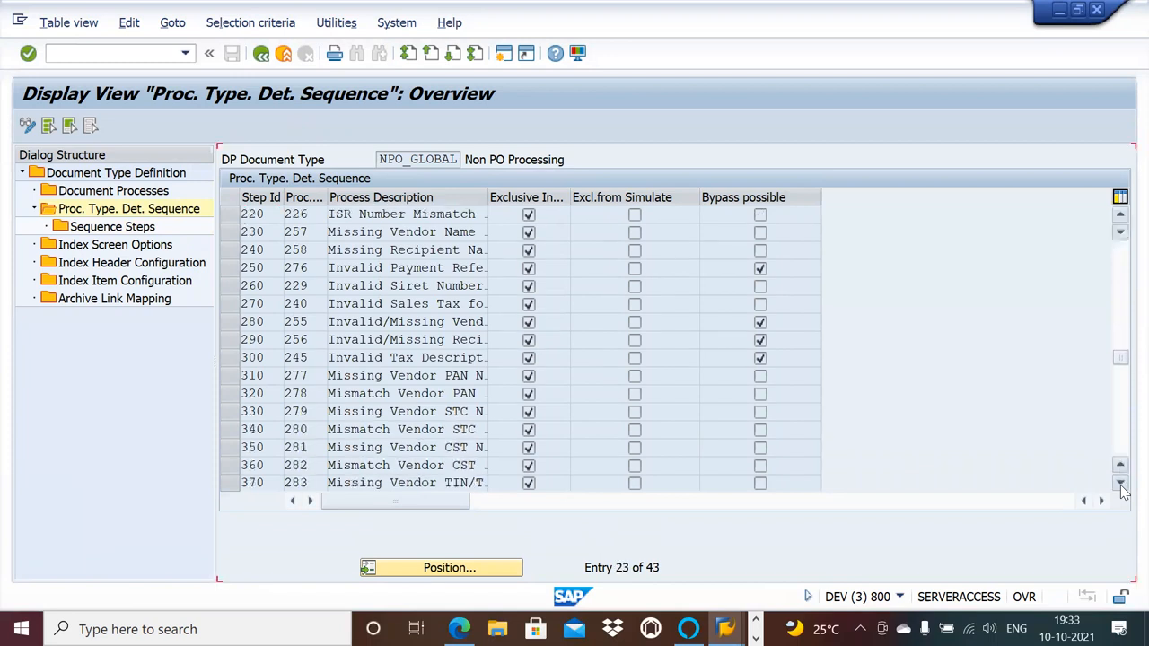
{"action": "left_click", "coordinate": [1120, 484]}
{"action": "left_click", "coordinate": [1120, 484]}
{"action": "left_click", "coordinate": [1121, 484]}
{"action": "left_click", "coordinate": [1121, 484]}
{"action": "left_click", "coordinate": [1120, 485]}
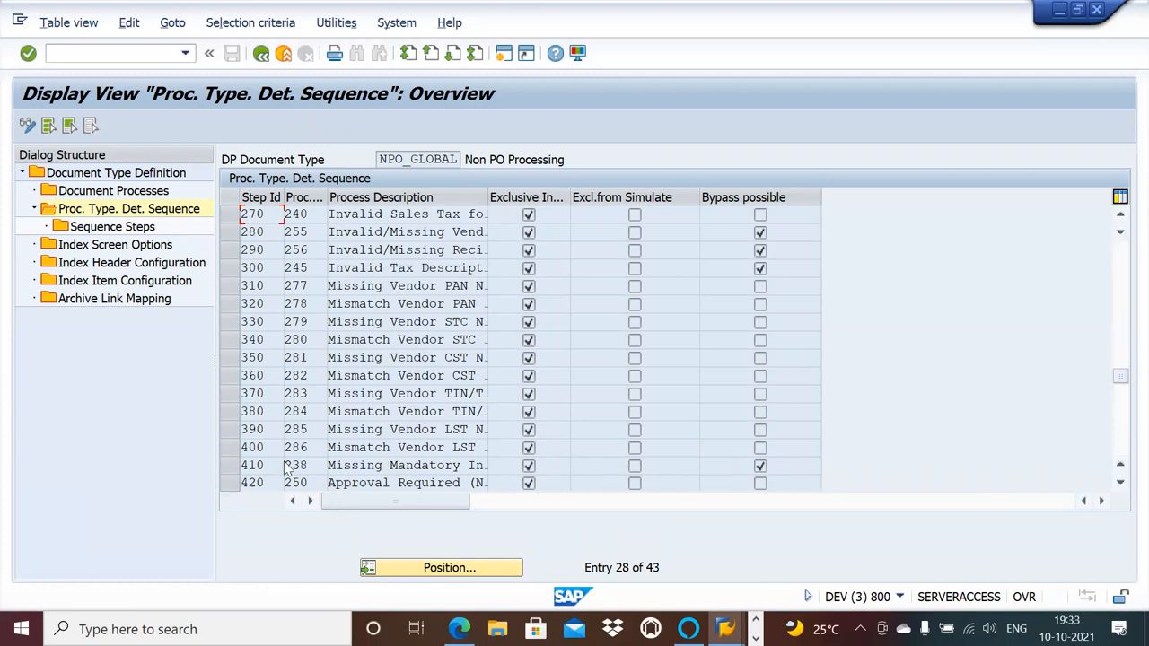
{"action": "left_click", "coordinate": [226, 466]}
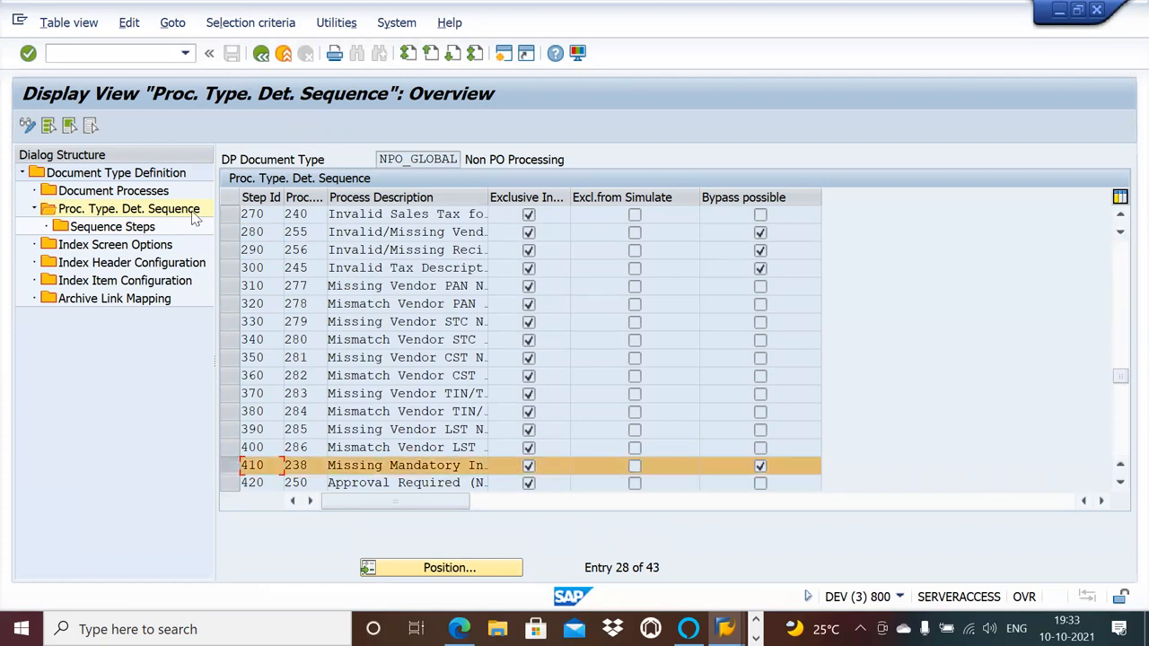
{"action": "double_click", "coordinate": [144, 227]}
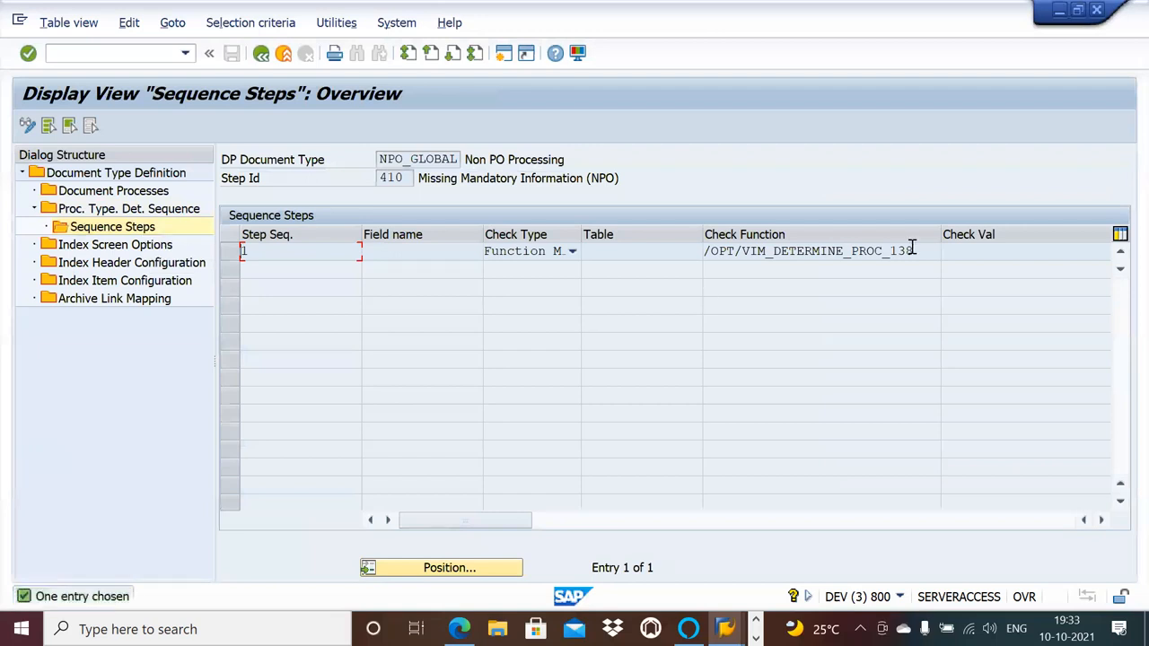
{"action": "left_click_drag", "start_coordinate": [916, 250], "coordinate": [701, 254]}
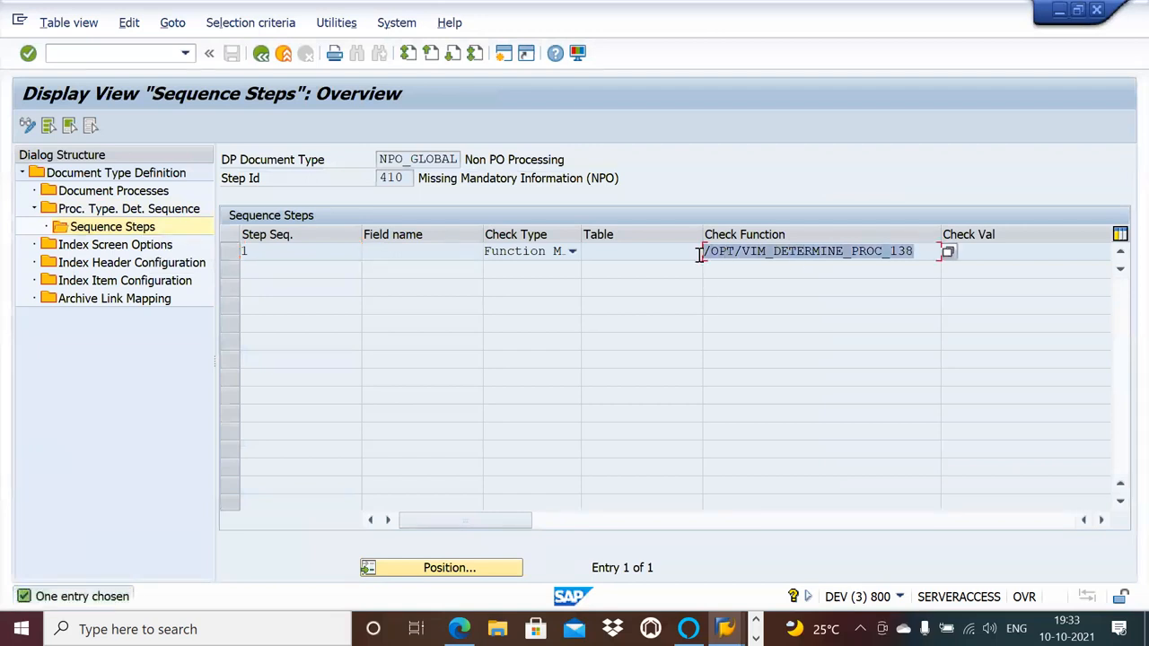
{"action": "key", "text": "ctrl+c"}
Add a sequence step to NPO_AP's step 30 with check type Function Module and check function /OPT/VIM_DETERMINE_PROC_138, and save it.
{"action": "key", "text": "alt+Tab"}
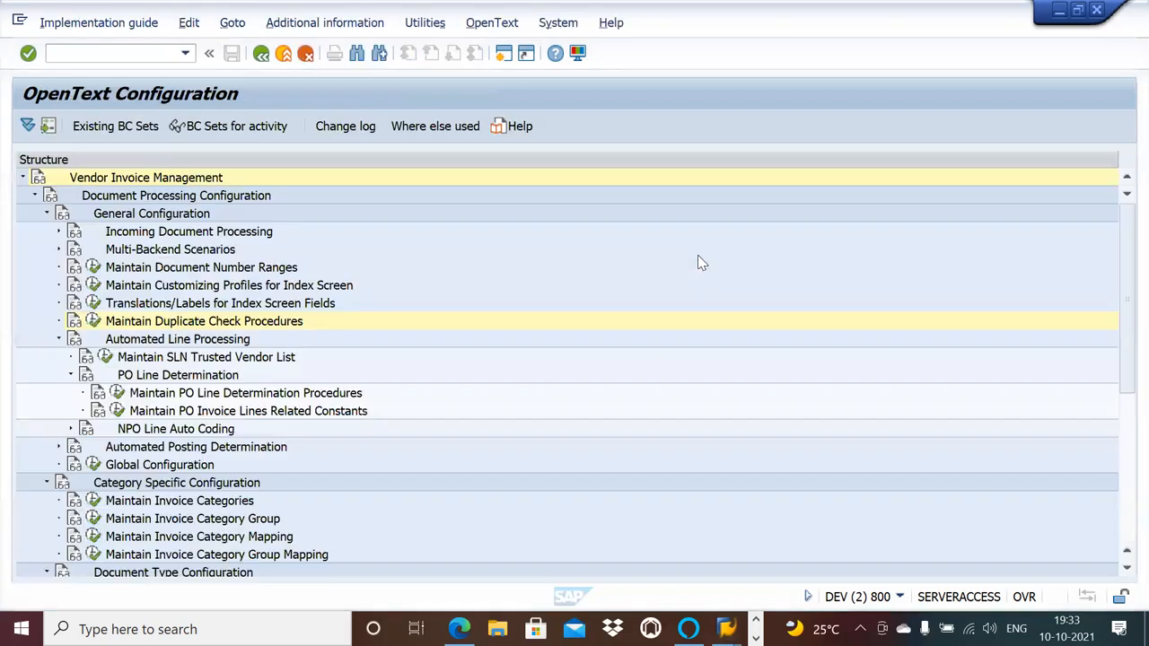
{"action": "key", "text": "alt+Tab"}
{"action": "key", "text": "alt+Tab"}
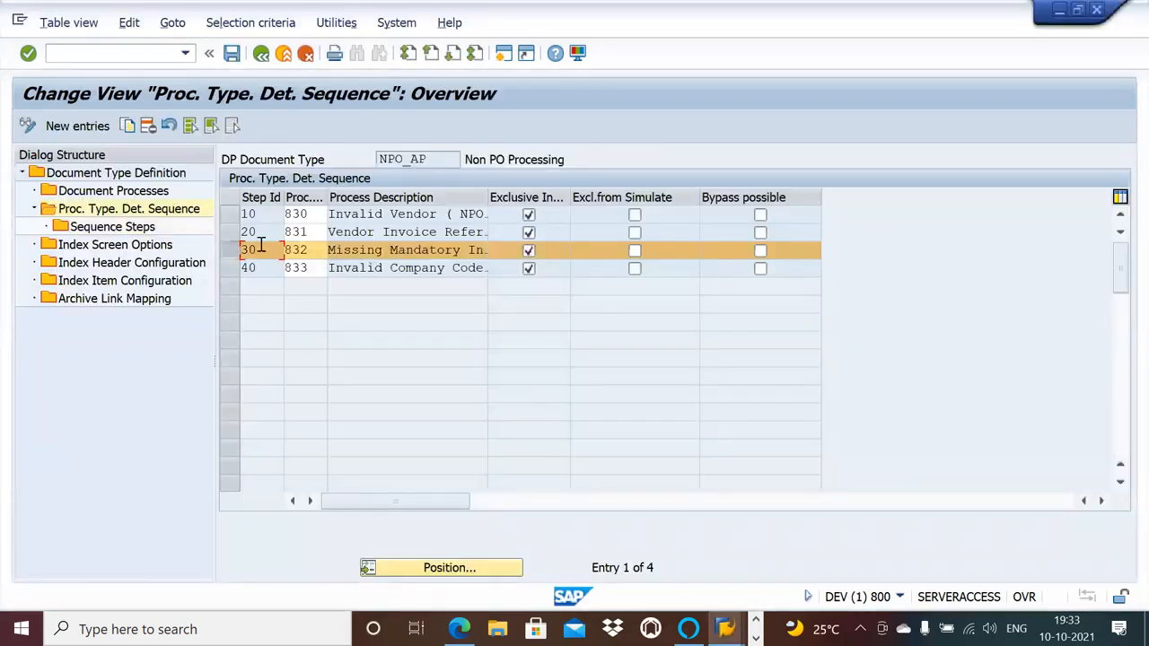
{"action": "left_click", "coordinate": [134, 230]}
{"action": "double_click", "coordinate": [135, 230]}
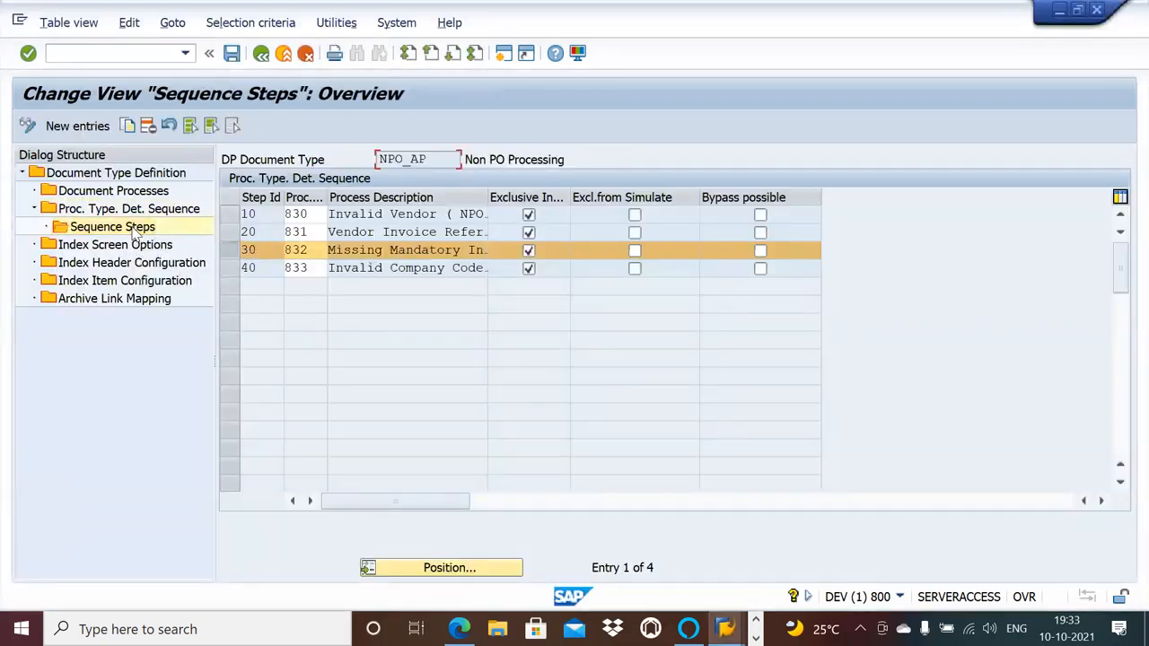
{"action": "left_click", "coordinate": [77, 126]}
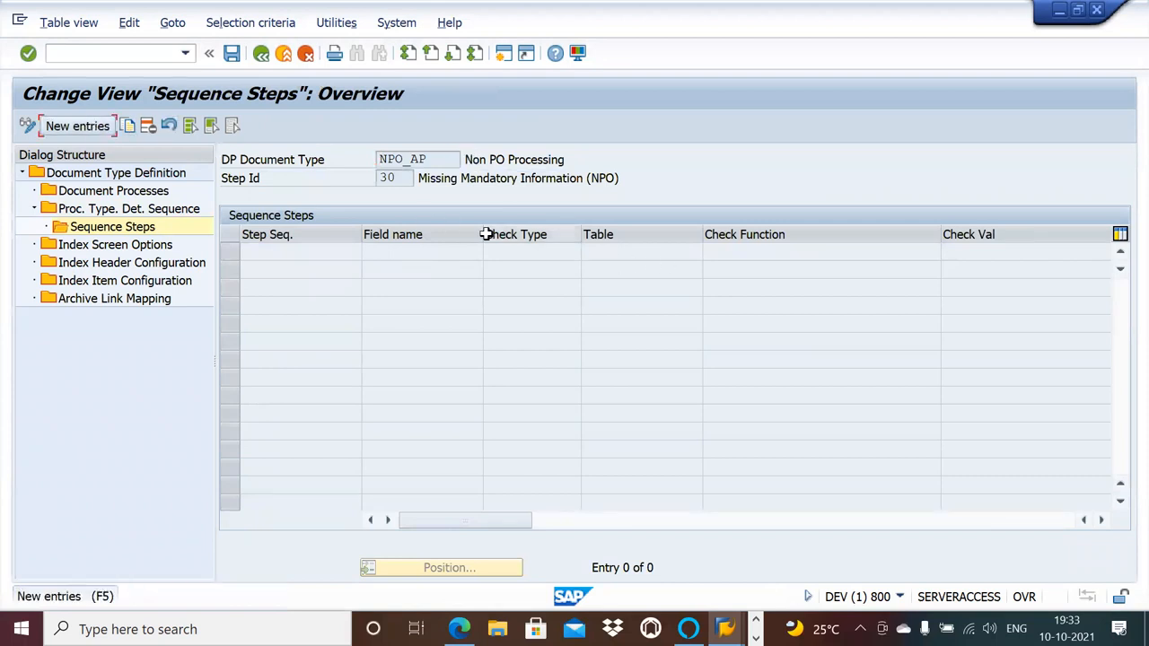
{"action": "left_click", "coordinate": [68, 129]}
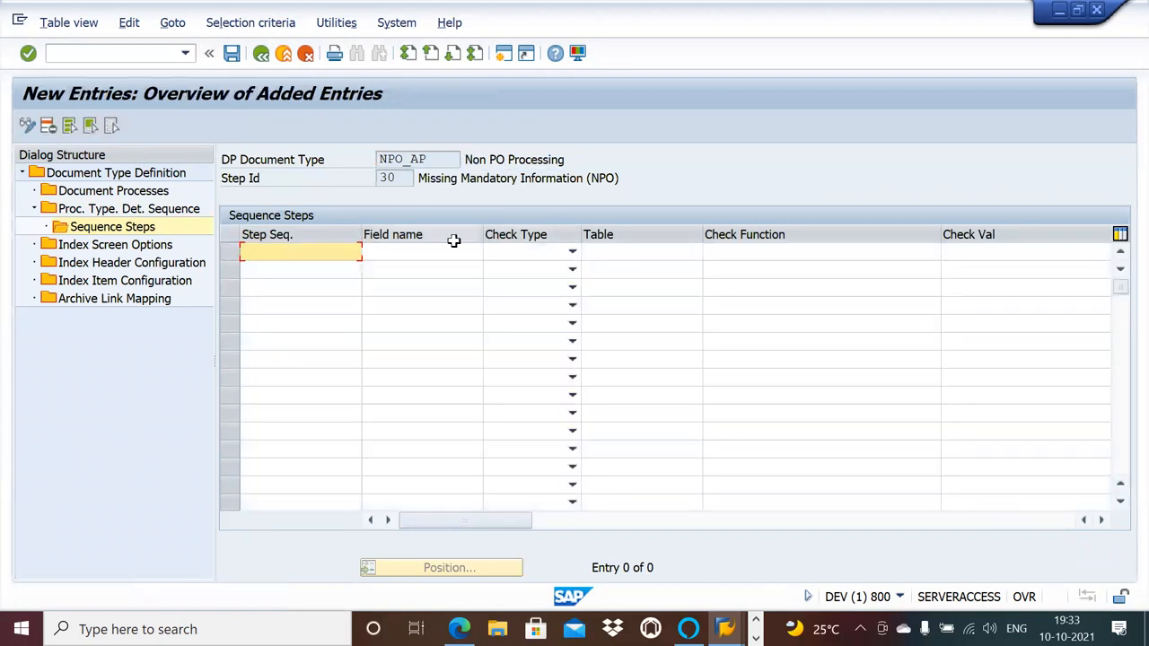
{"action": "left_click", "coordinate": [572, 253]}
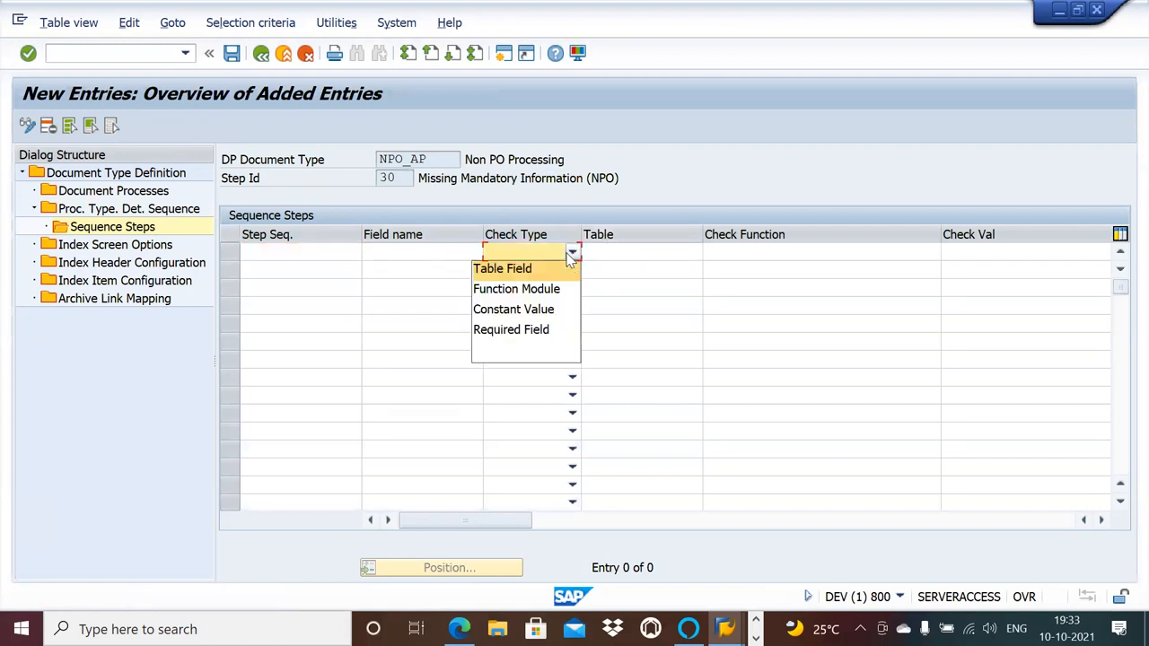
{"action": "left_click", "coordinate": [534, 289]}
{"action": "left_click", "coordinate": [759, 255]}
{"action": "key", "text": "ctrl+v"}
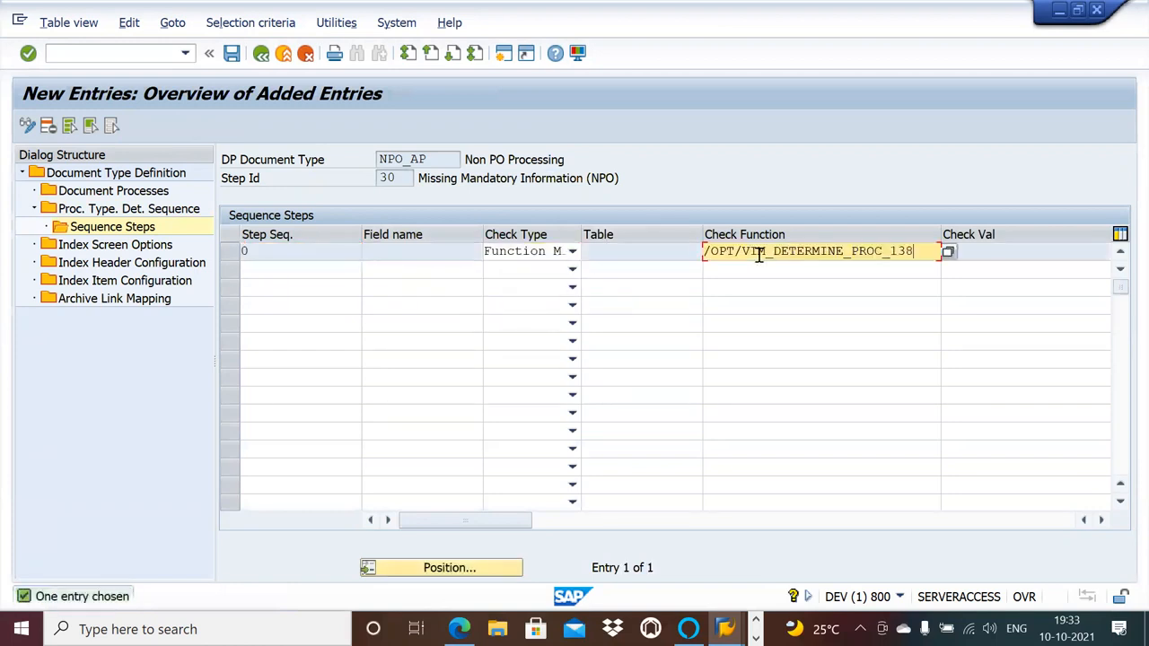
{"action": "left_click", "coordinate": [231, 54]}
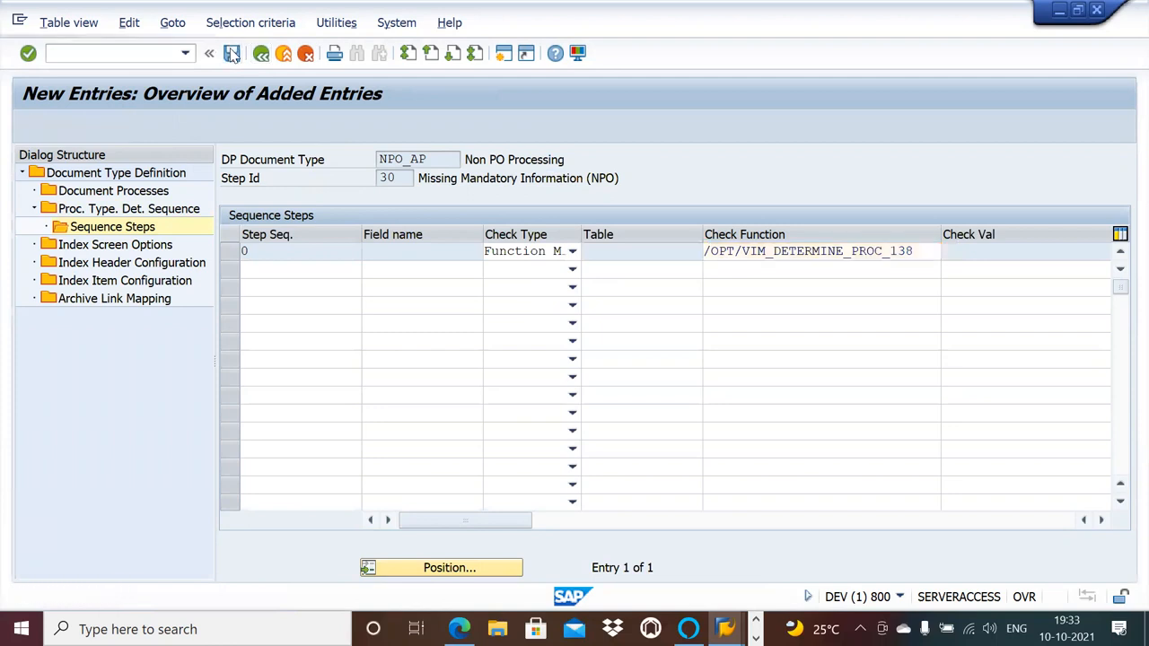
Switch to the NPO_GLOBAL session and go back from step 410's sequence steps to the process type determination sequence.
{"action": "key", "text": "alt+Tab"}
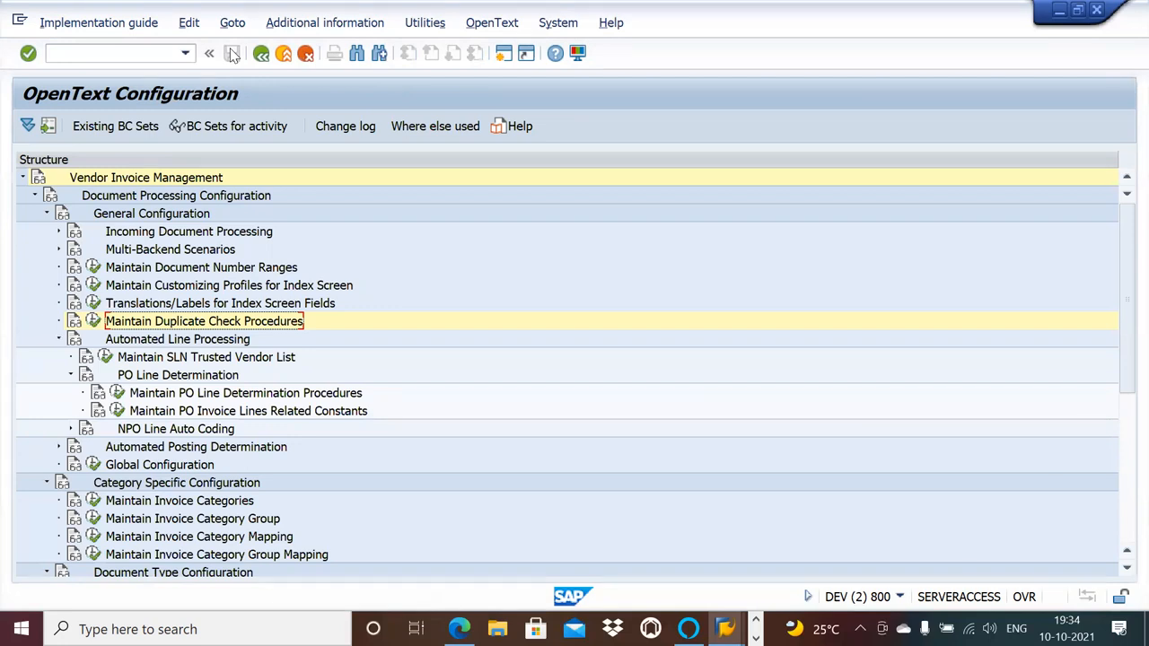
{"action": "key", "text": "alt+Tab"}
{"action": "key", "text": "alt+Tab"}
{"action": "key", "text": "alt+Tab"}
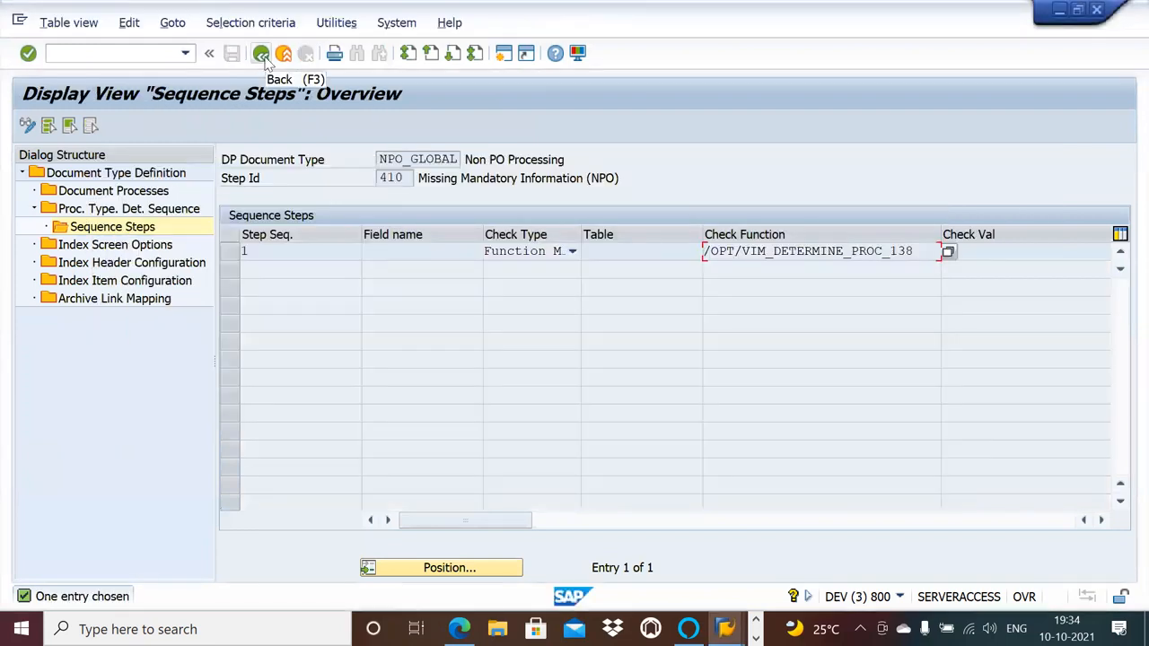
{"action": "left_click", "coordinate": [261, 54]}
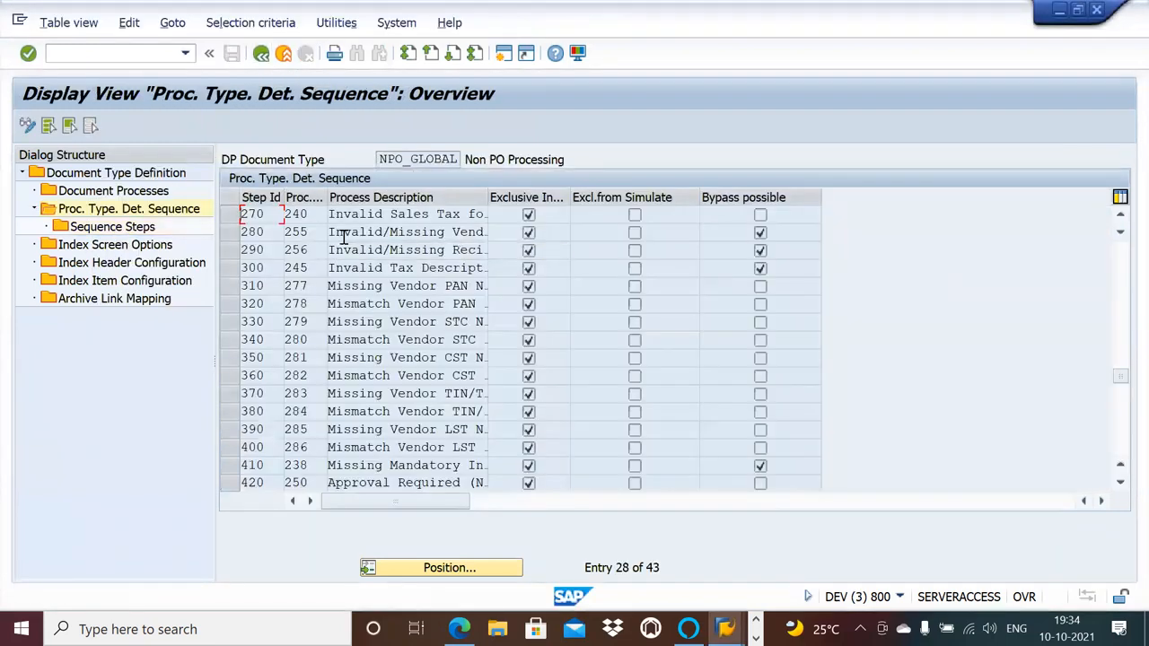
Leave the sequence steps of NPO_AP's step 30 and open those of step 40, Invalid Company Code.
{"action": "key", "text": "alt+Tab"}
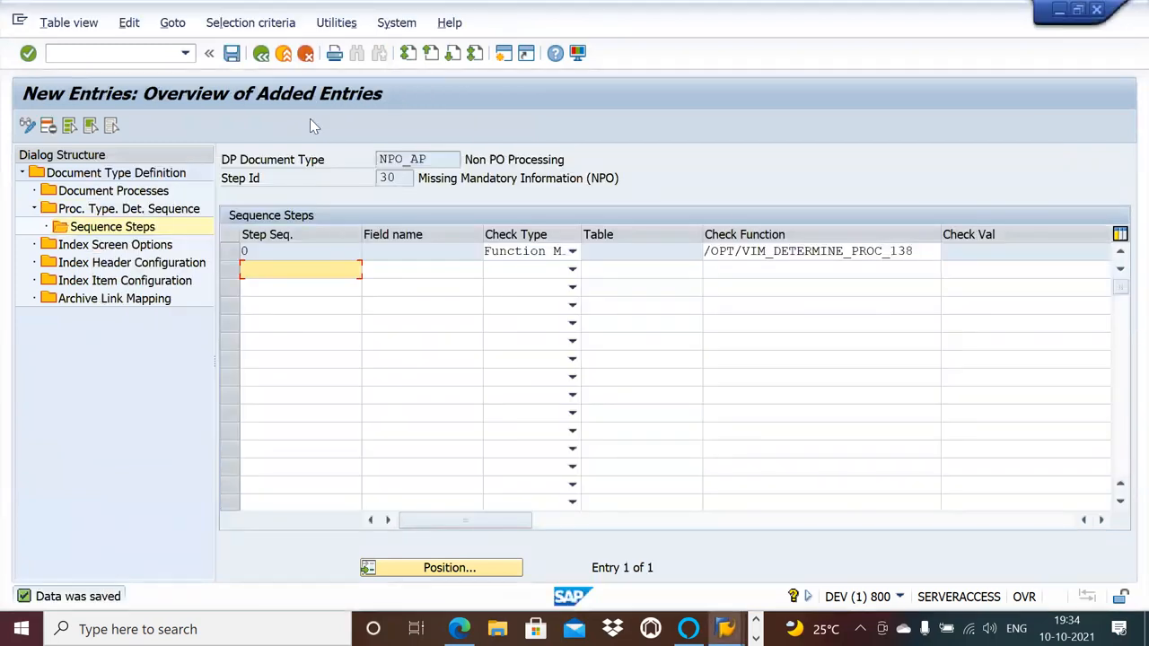
{"action": "left_click", "coordinate": [261, 55]}
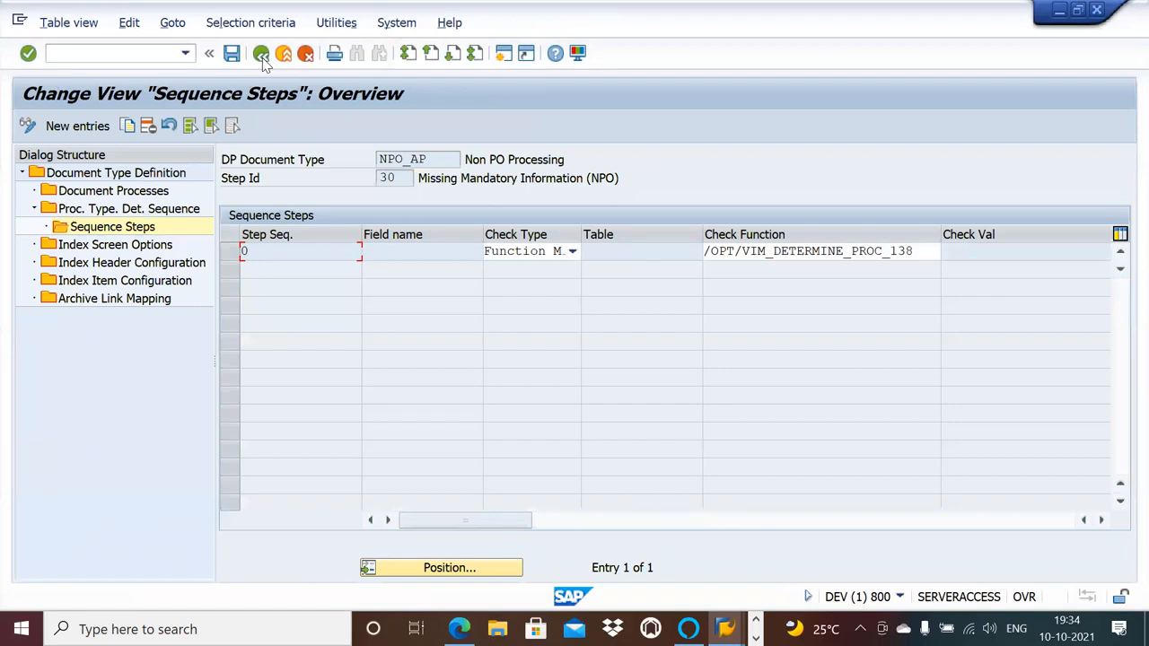
{"action": "left_click", "coordinate": [261, 56]}
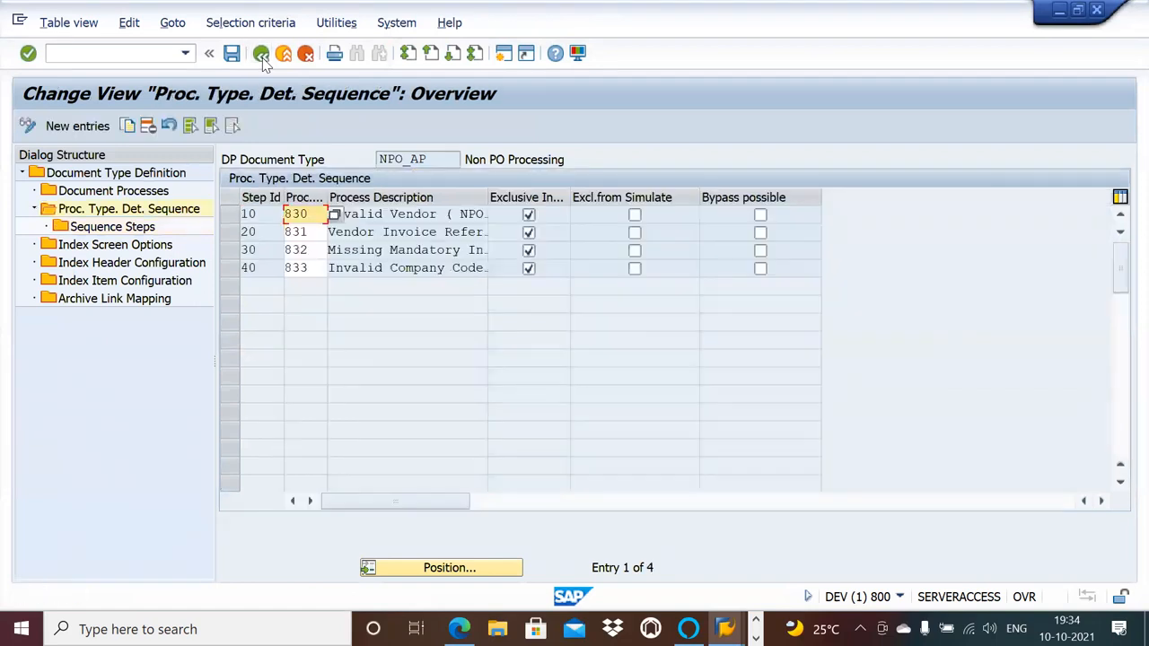
{"action": "left_click", "coordinate": [234, 269]}
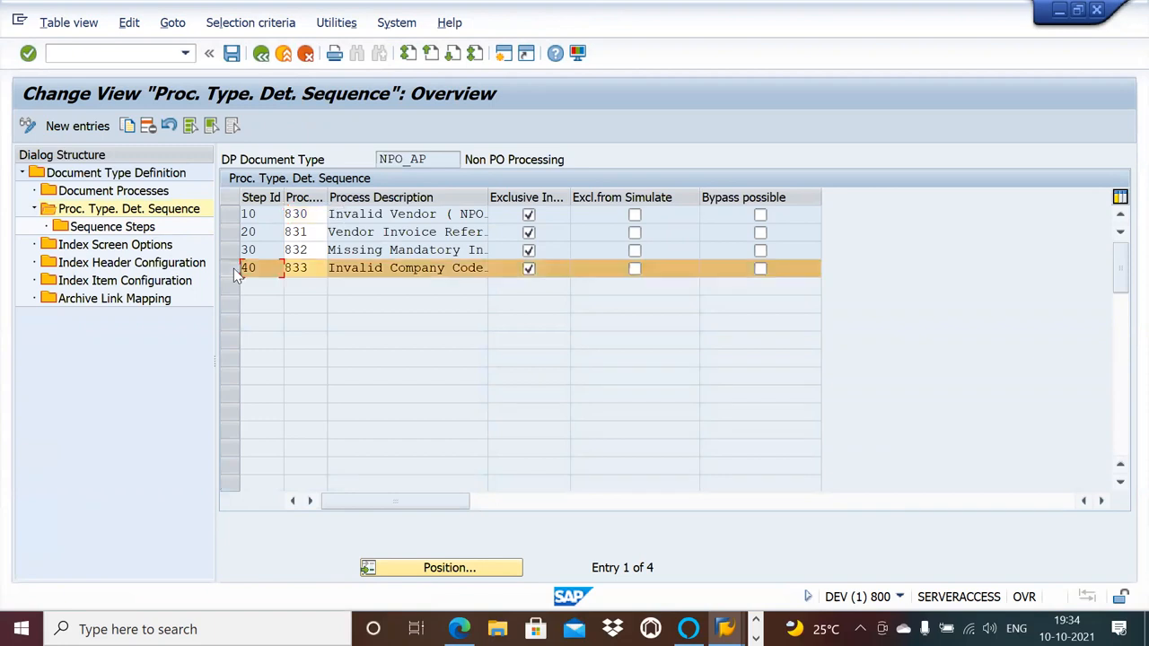
{"action": "double_click", "coordinate": [148, 227]}
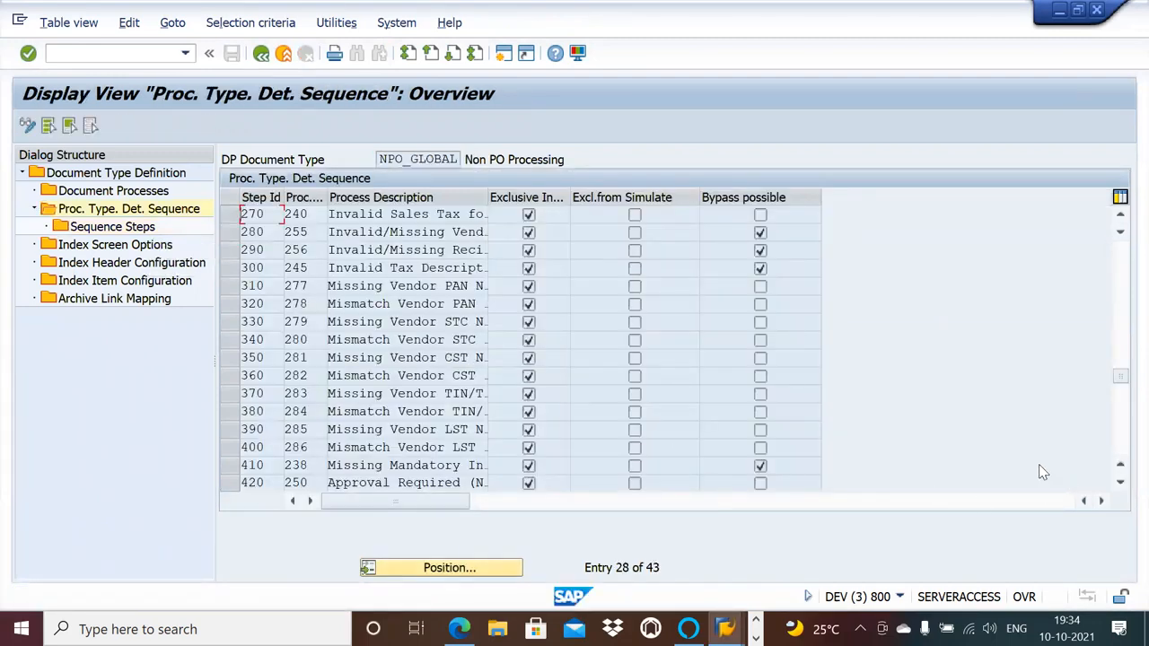
Look through the process type determination sequence of NPO_GLOBAL, from the last steps back to the first ones.
{"action": "left_click", "coordinate": [1120, 482]}
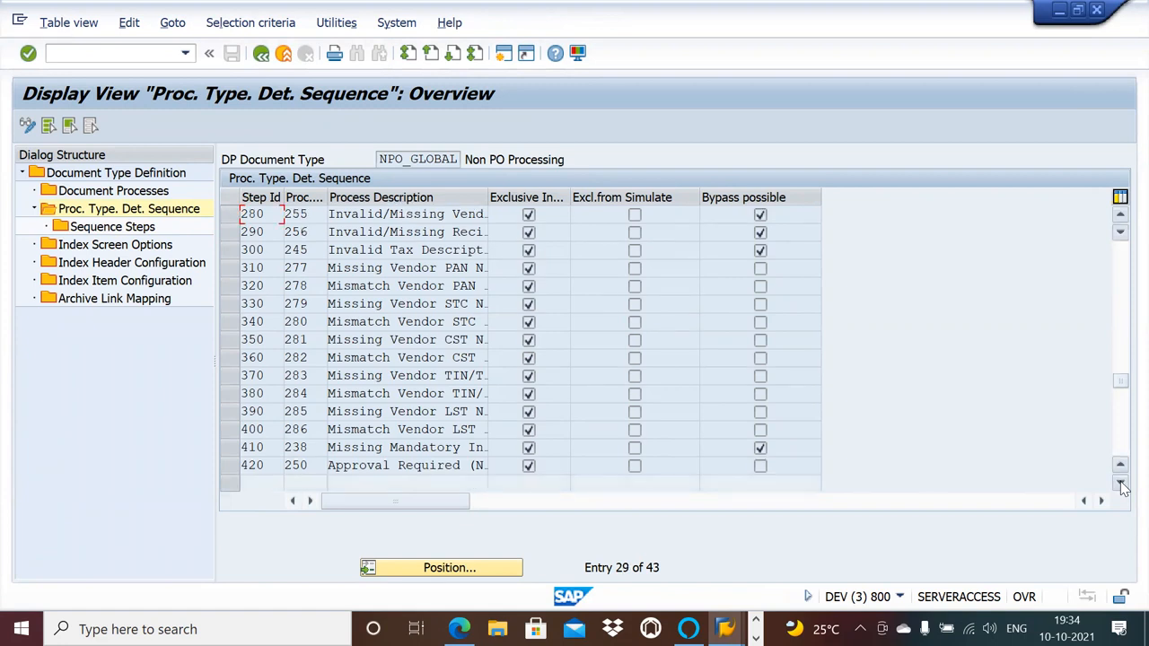
{"action": "left_click", "coordinate": [1119, 258]}
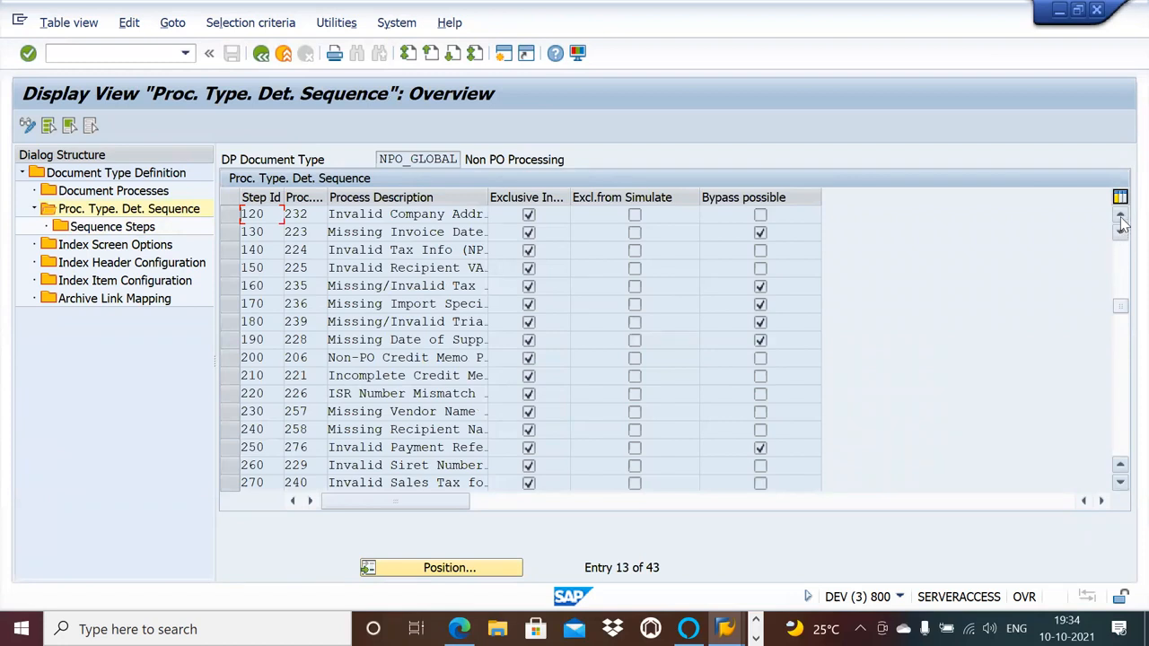
{"action": "left_click", "coordinate": [1119, 218]}
{"action": "left_click", "coordinate": [1119, 218]}
{"action": "left_click", "coordinate": [1119, 218]}
{"action": "left_click", "coordinate": [1119, 218]}
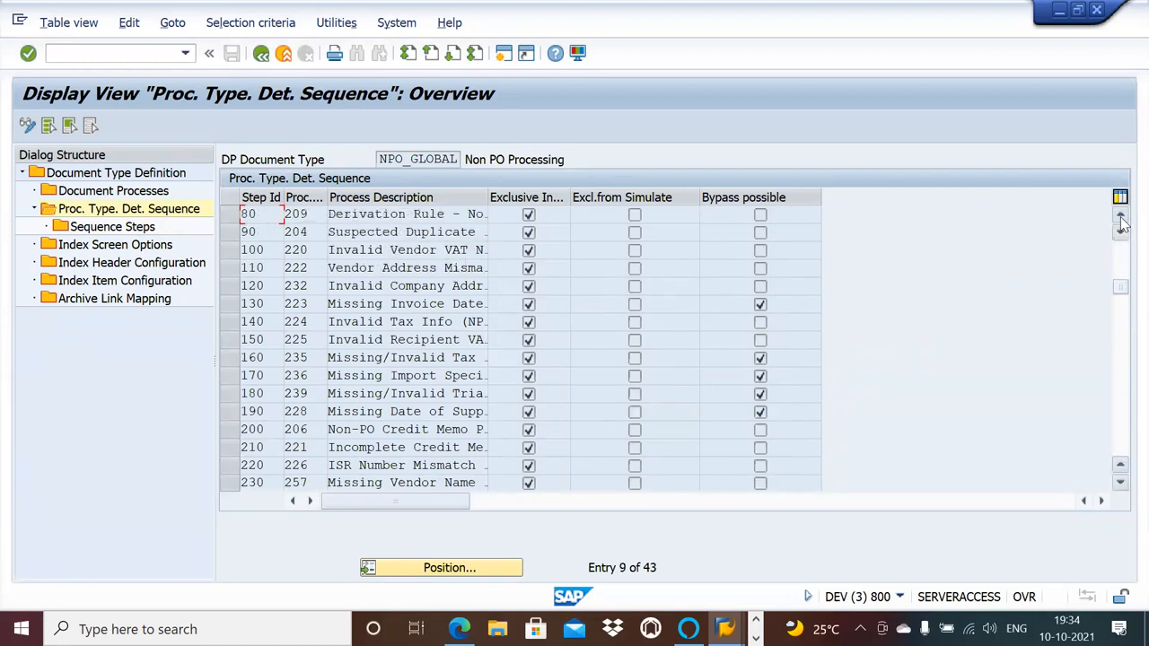
{"action": "left_click", "coordinate": [1120, 218]}
{"action": "left_click", "coordinate": [1119, 219]}
{"action": "left_click", "coordinate": [1119, 218]}
{"action": "left_click", "coordinate": [1119, 218]}
{"action": "left_click", "coordinate": [1119, 219]}
{"action": "left_click", "coordinate": [1120, 218]}
{"action": "left_click", "coordinate": [1120, 218]}
{"action": "left_click", "coordinate": [1119, 218]}
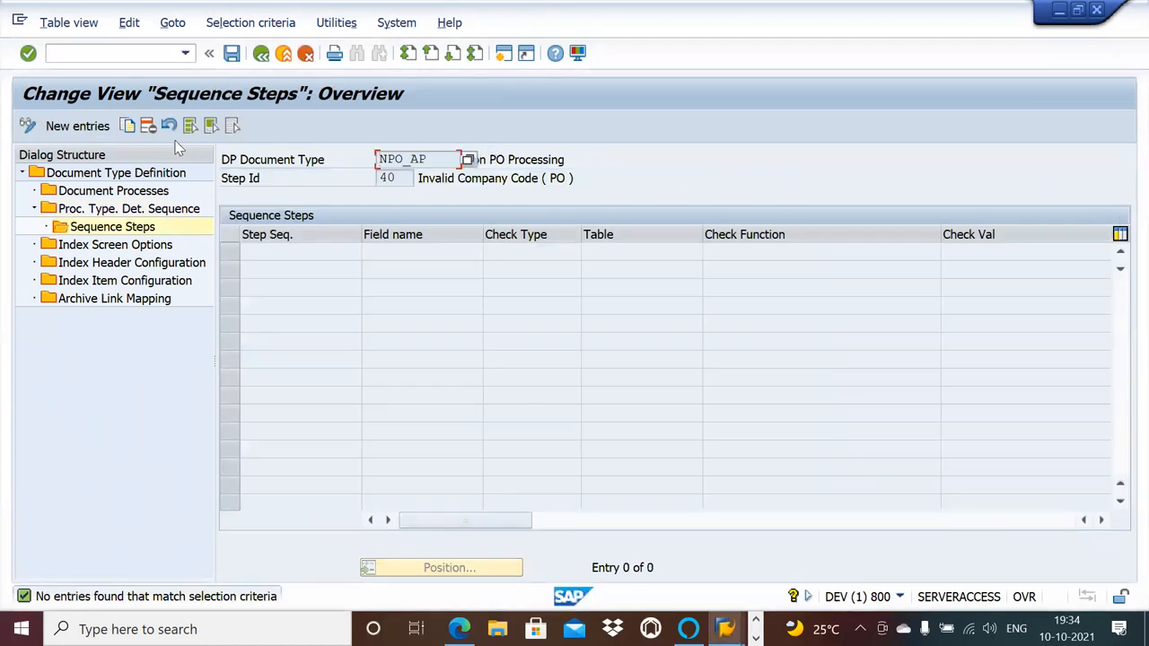
Create a sequence step for NPO_AP's step 40 with check type Table Field and check table T001.
{"action": "left_click", "coordinate": [93, 126]}
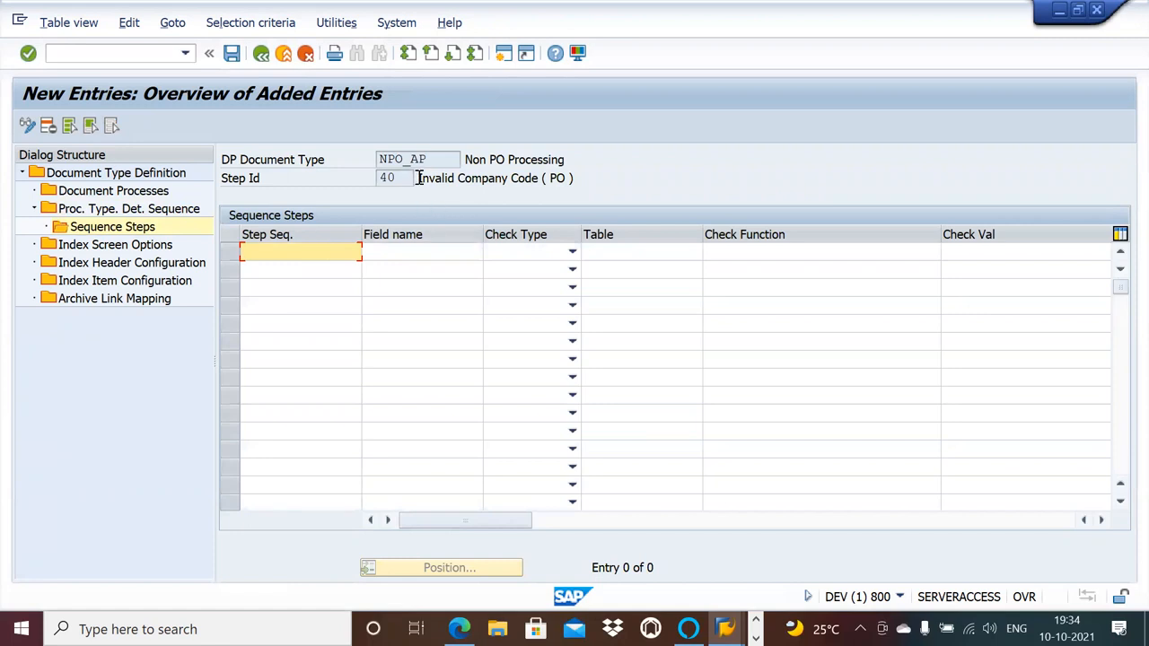
{"action": "left_click", "coordinate": [573, 254]}
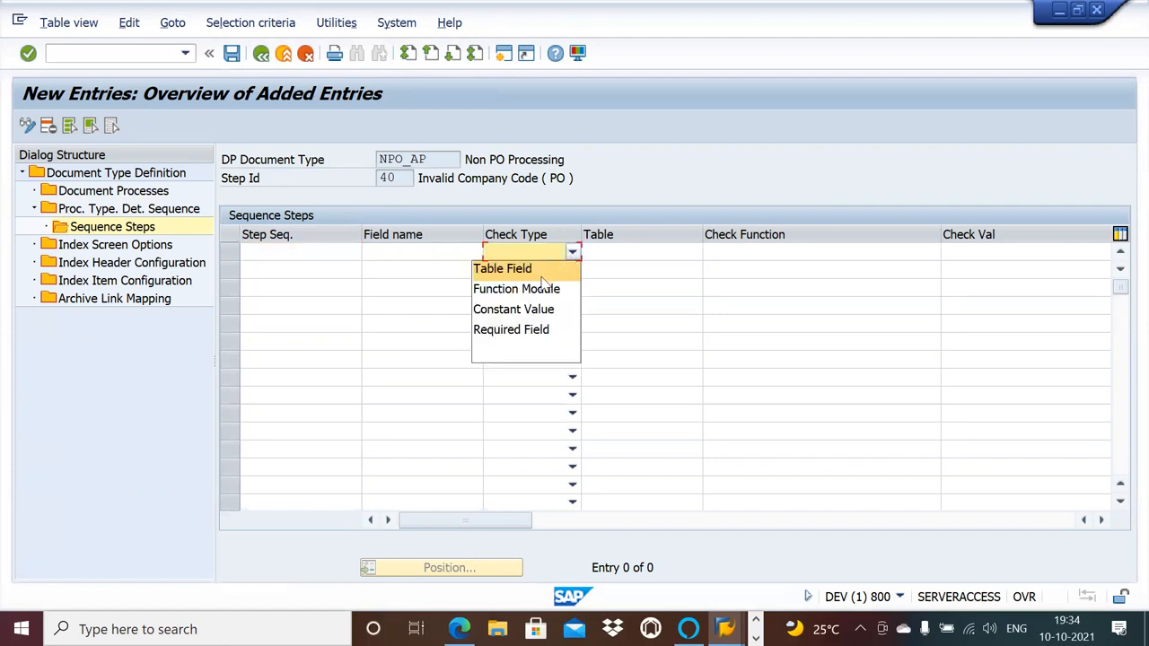
{"action": "left_click", "coordinate": [542, 271]}
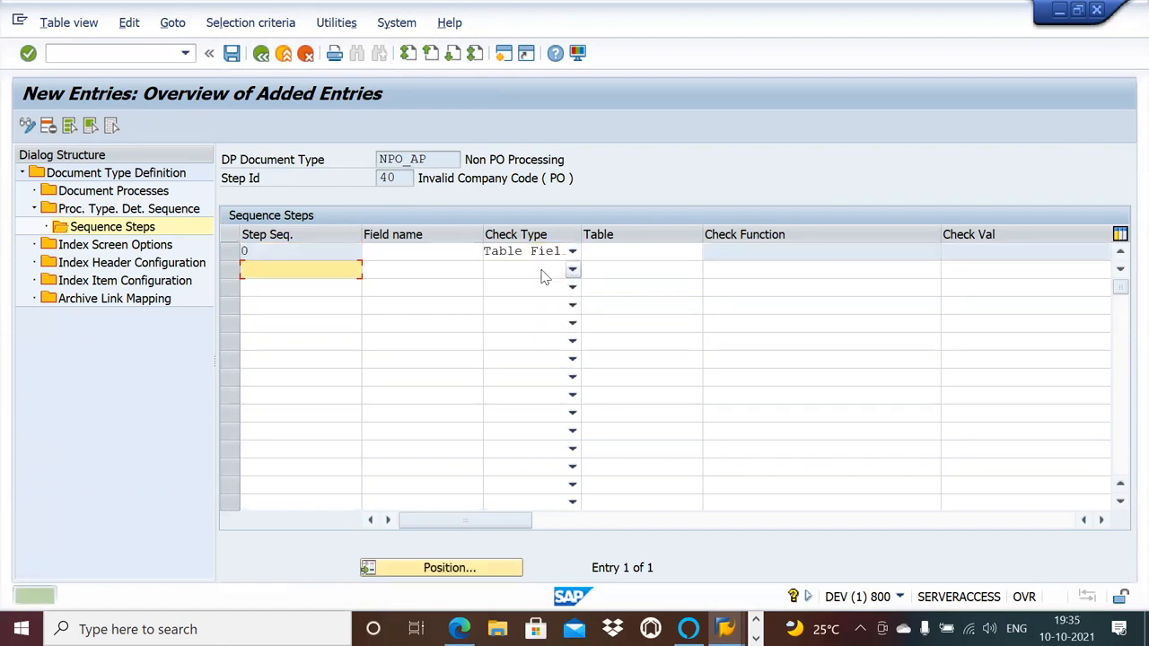
{"action": "left_click", "coordinate": [604, 255]}
{"action": "type", "text": "t00"}
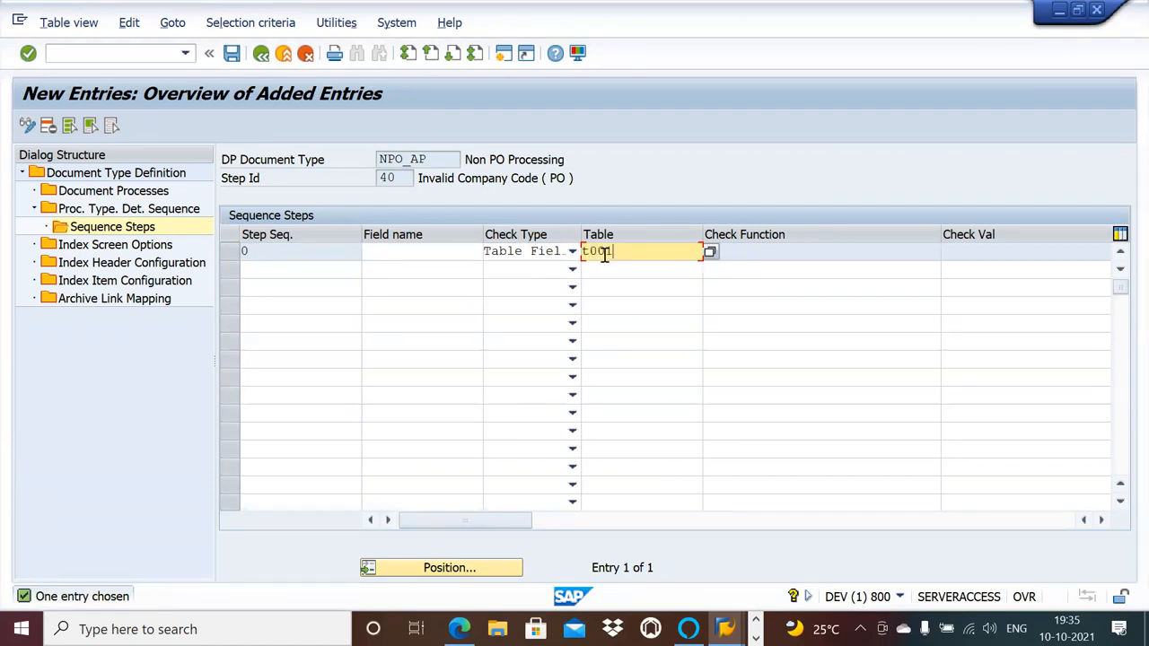
{"action": "type", "text": "1"}
{"action": "key", "text": "Return"}
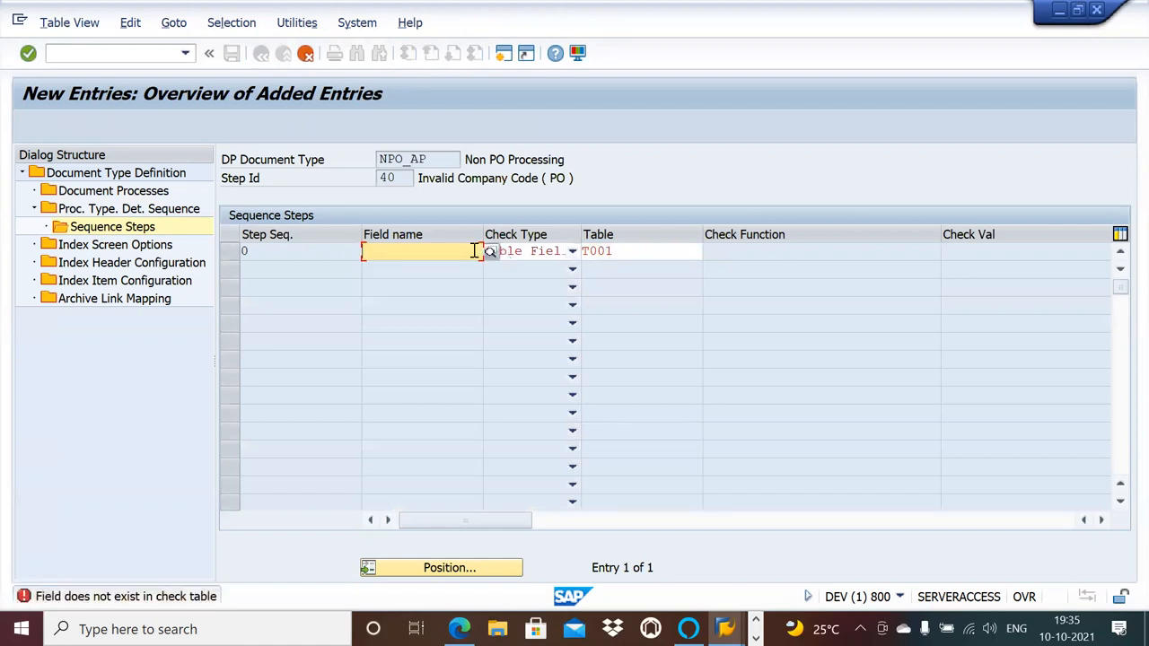
Set the field name of step 40's new sequence step to BUKRS and save the entry.
{"action": "type", "text": "b"}
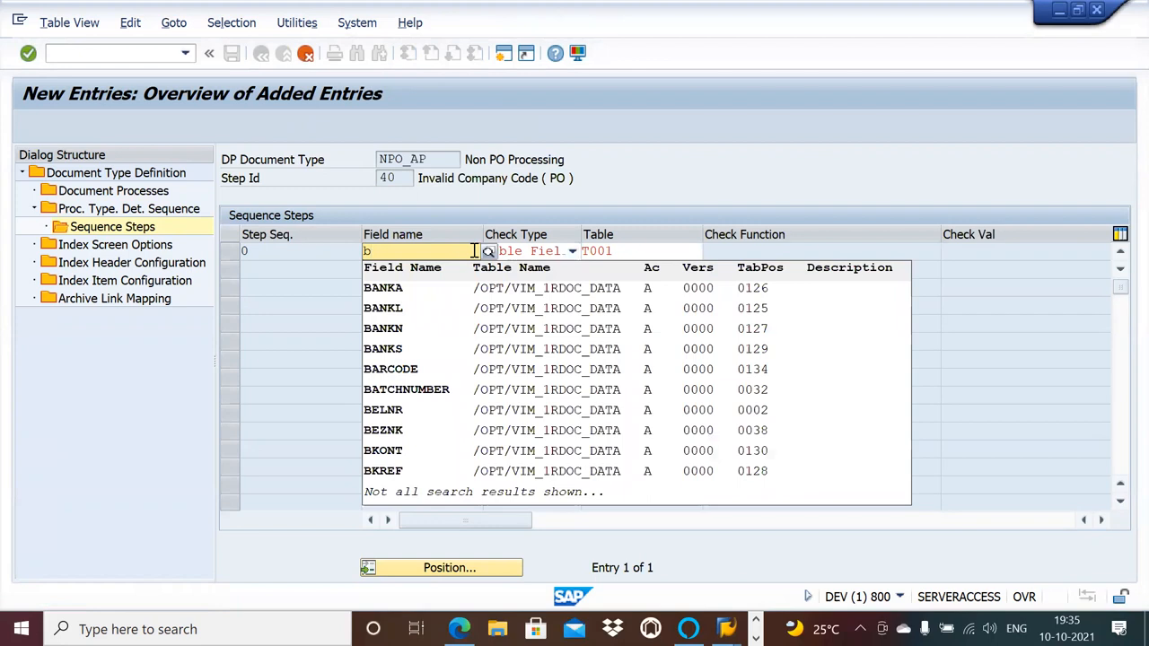
{"action": "type", "text": "u"}
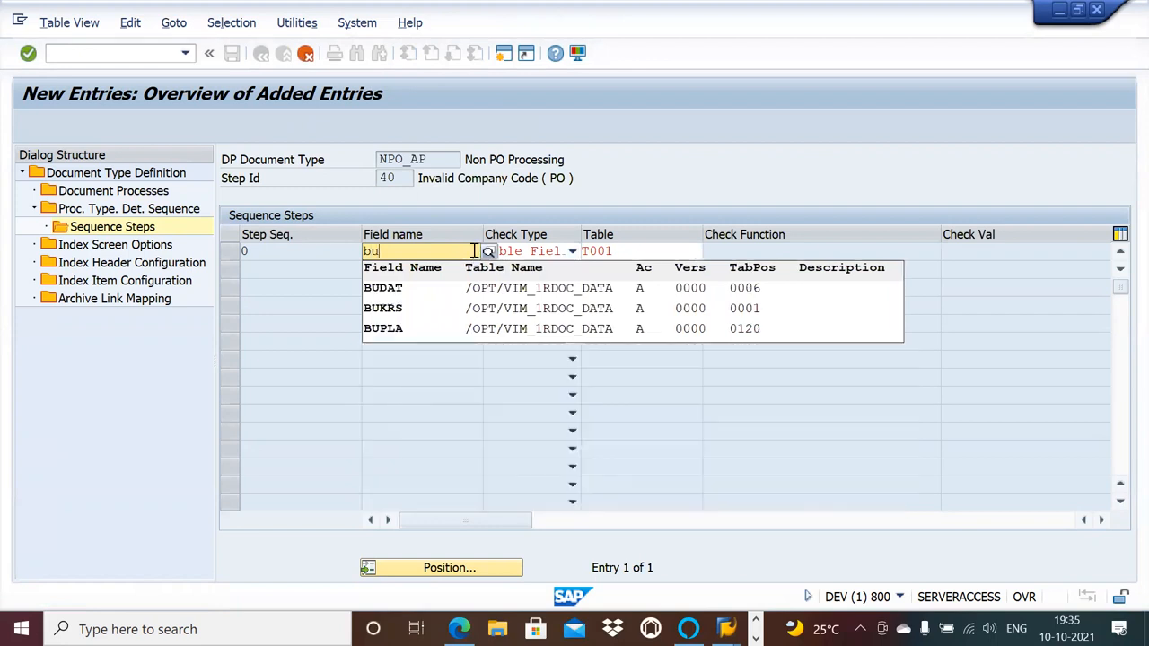
{"action": "left_click", "coordinate": [431, 308]}
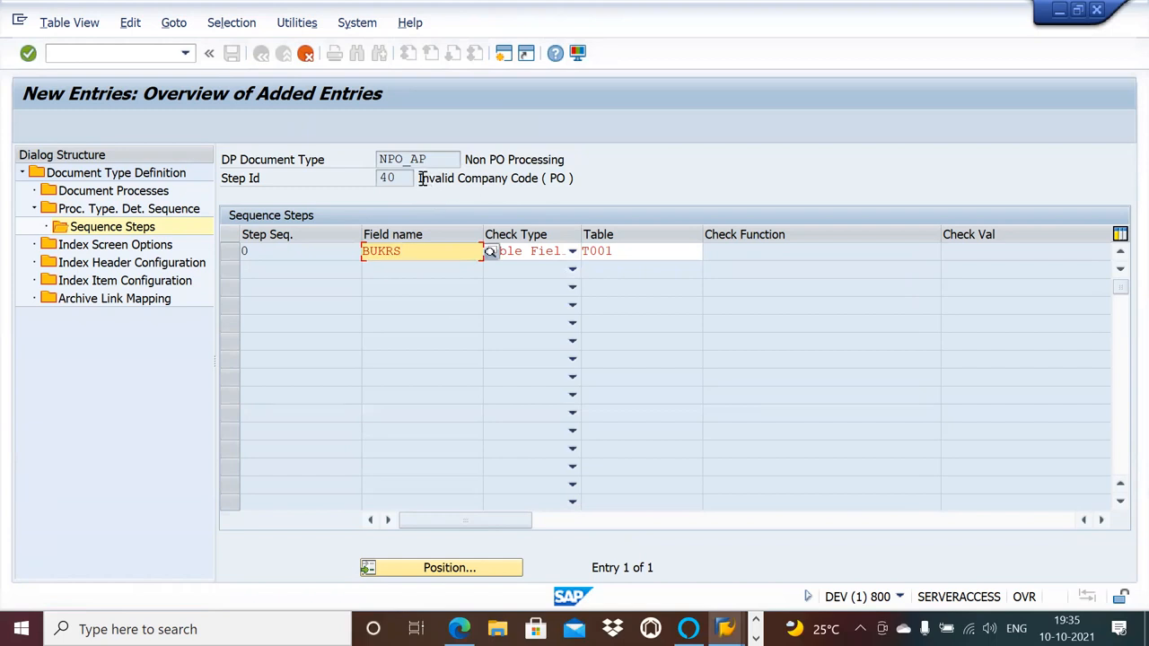
{"action": "left_click_drag", "start_coordinate": [420, 177], "coordinate": [539, 199]}
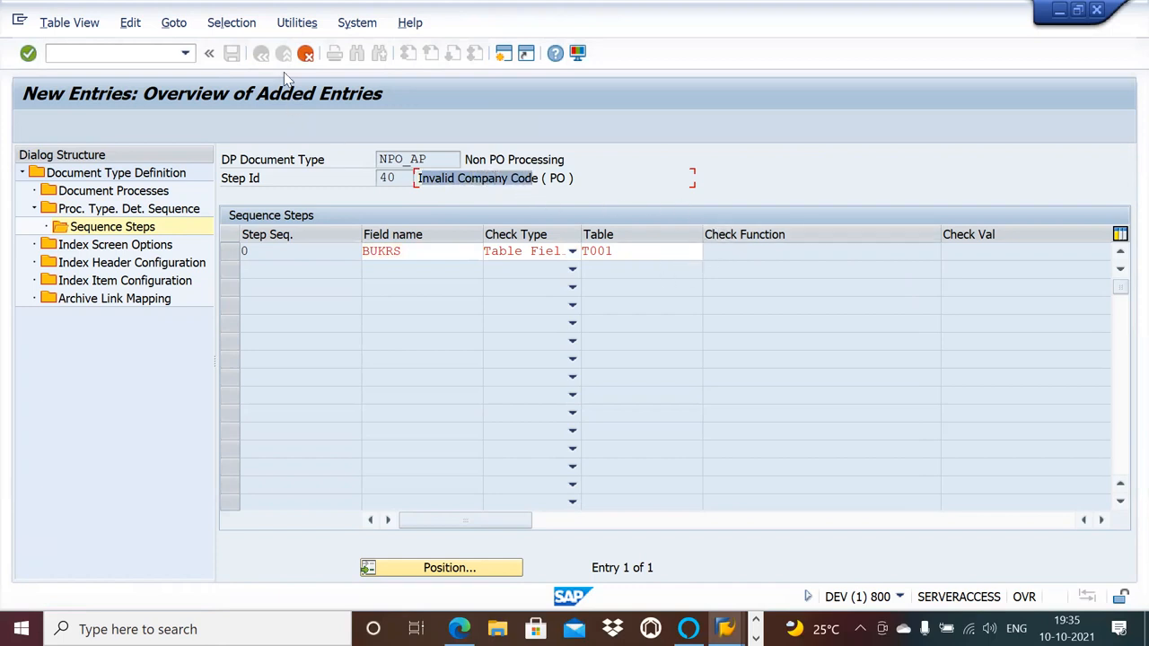
{"action": "key", "text": "Return"}
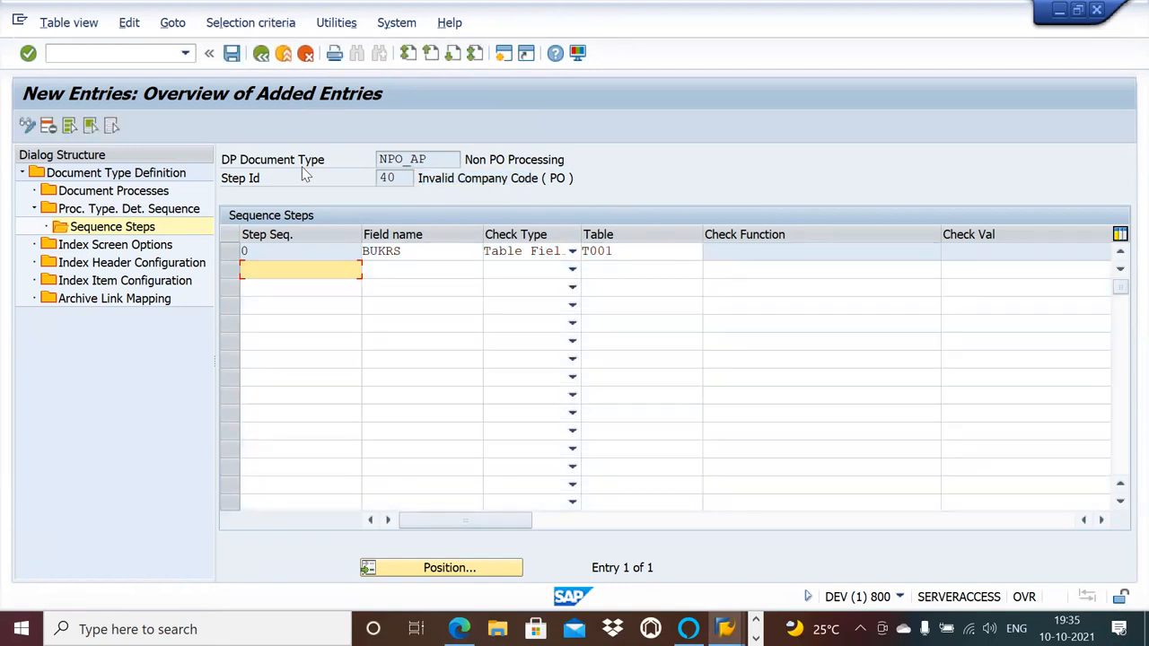
{"action": "left_click", "coordinate": [232, 53]}
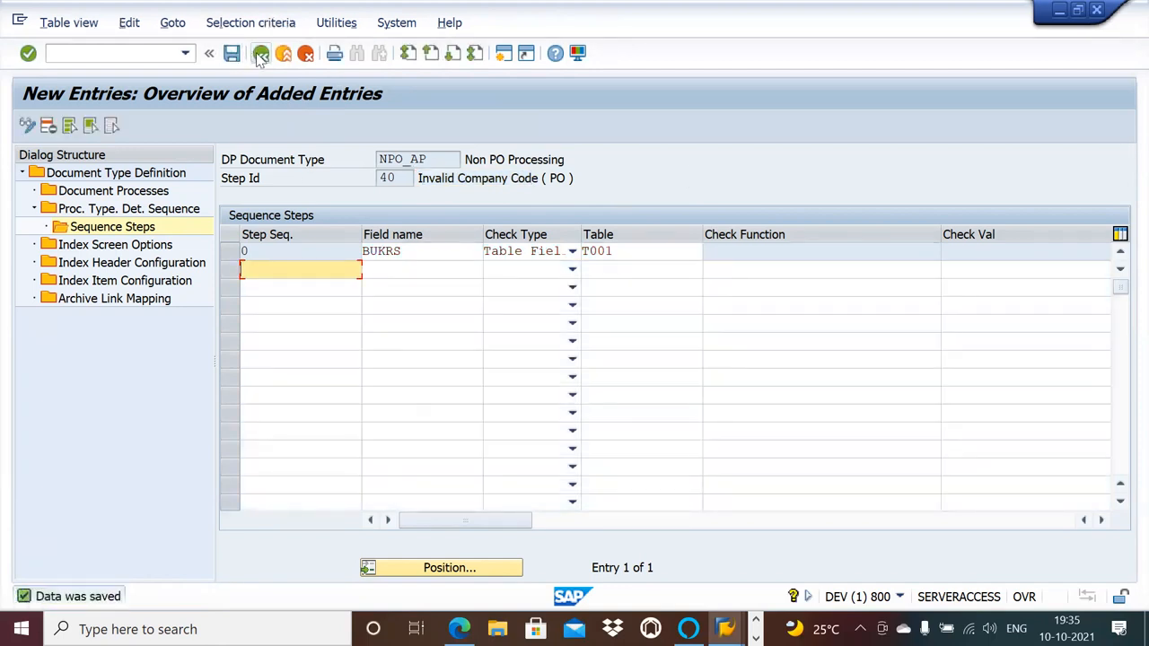
Leave step 40's sequence steps and open new entries in the index screen options of NPO_AP.
{"action": "left_click", "coordinate": [261, 56]}
{"action": "left_click", "coordinate": [261, 55]}
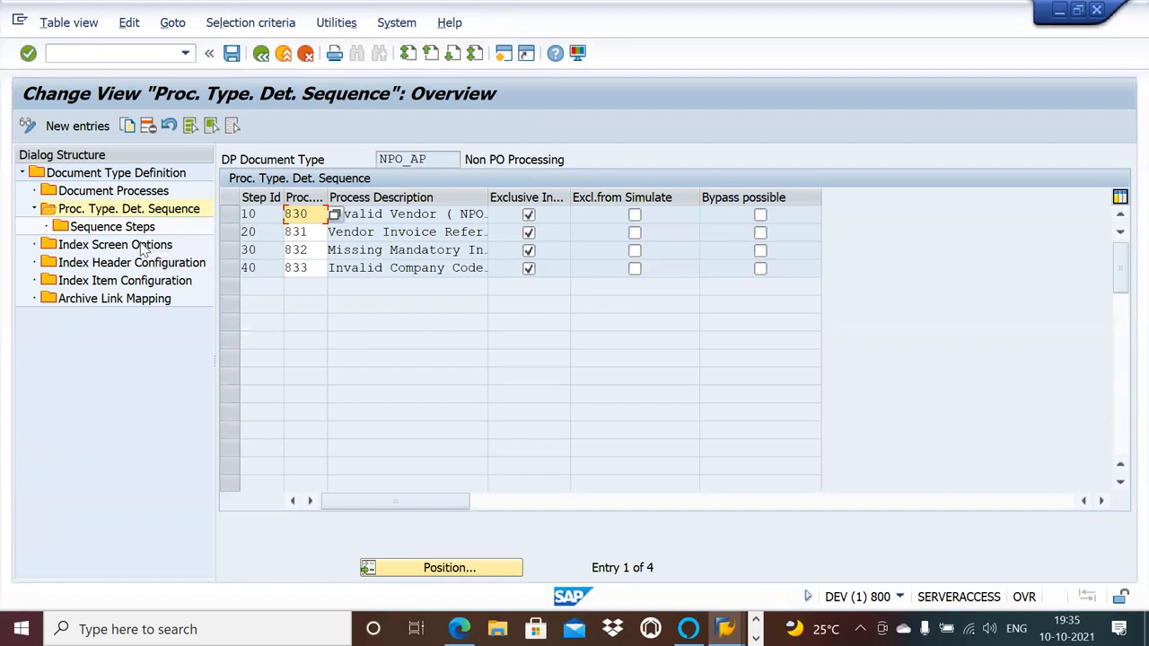
{"action": "double_click", "coordinate": [142, 249]}
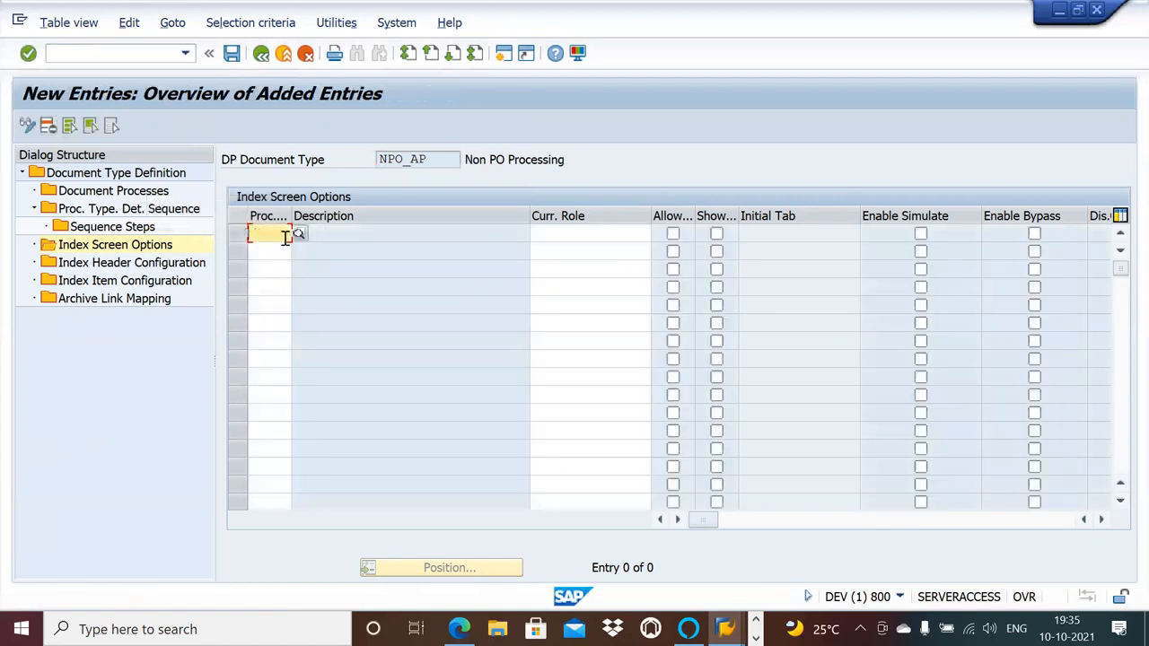
Enter process type 830, Invalid Vendor (NPO), in the first index screen options row with current role NPO_AP.
{"action": "left_click", "coordinate": [299, 233]}
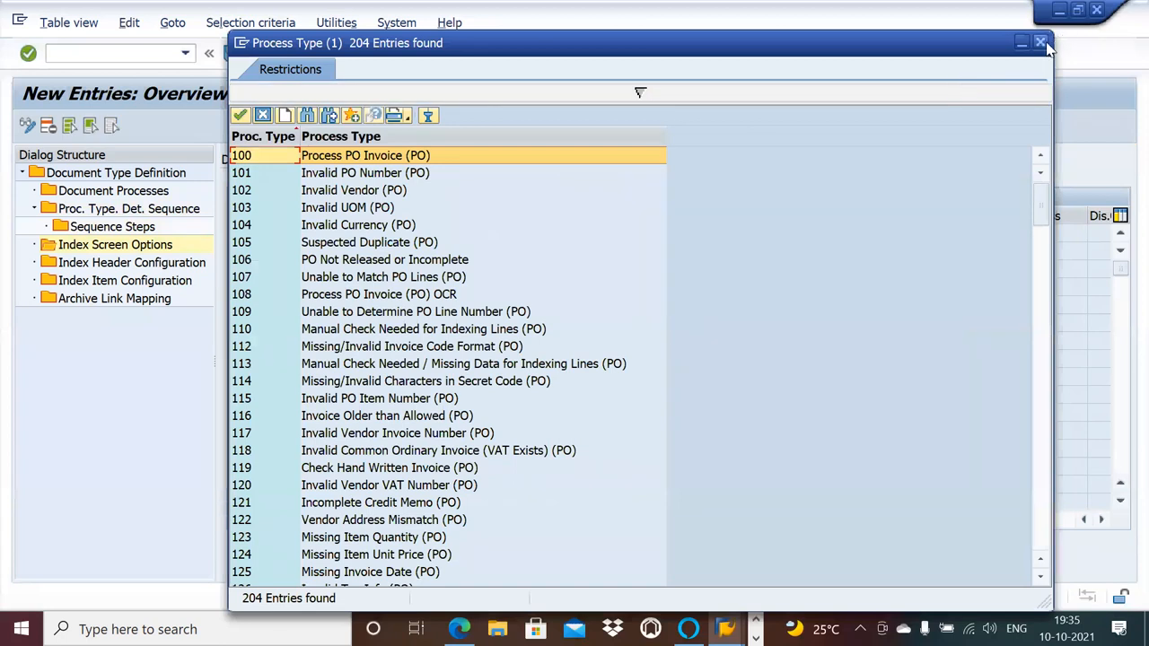
{"action": "left_click", "coordinate": [1040, 42]}
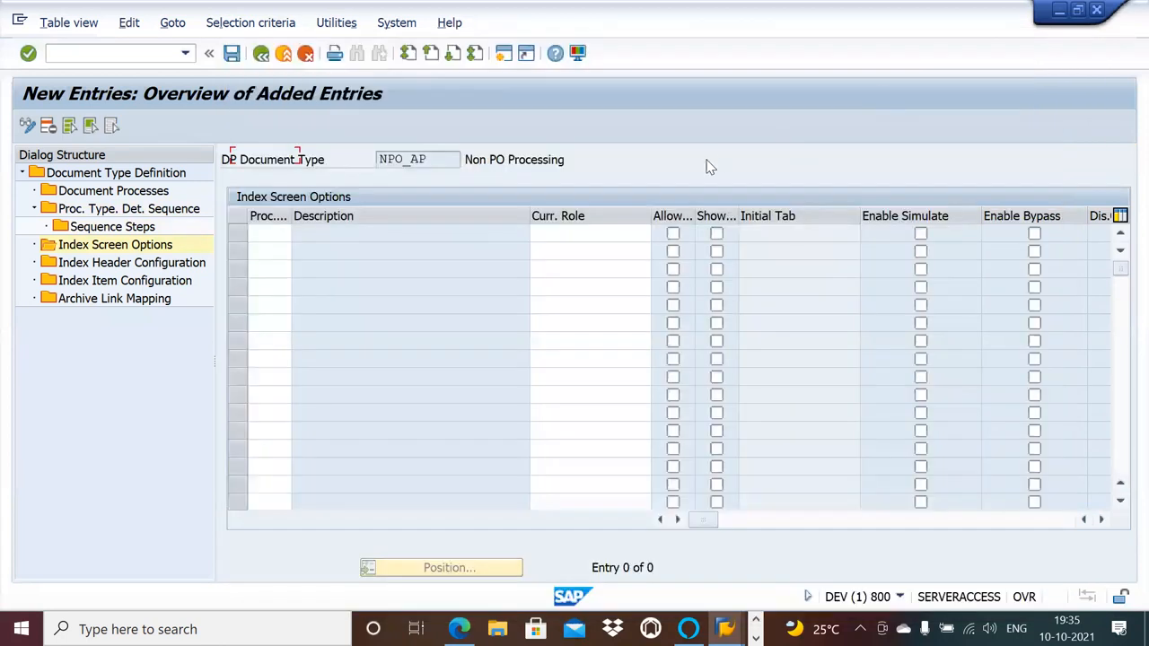
{"action": "left_click", "coordinate": [278, 236]}
{"action": "type", "text": "830"}
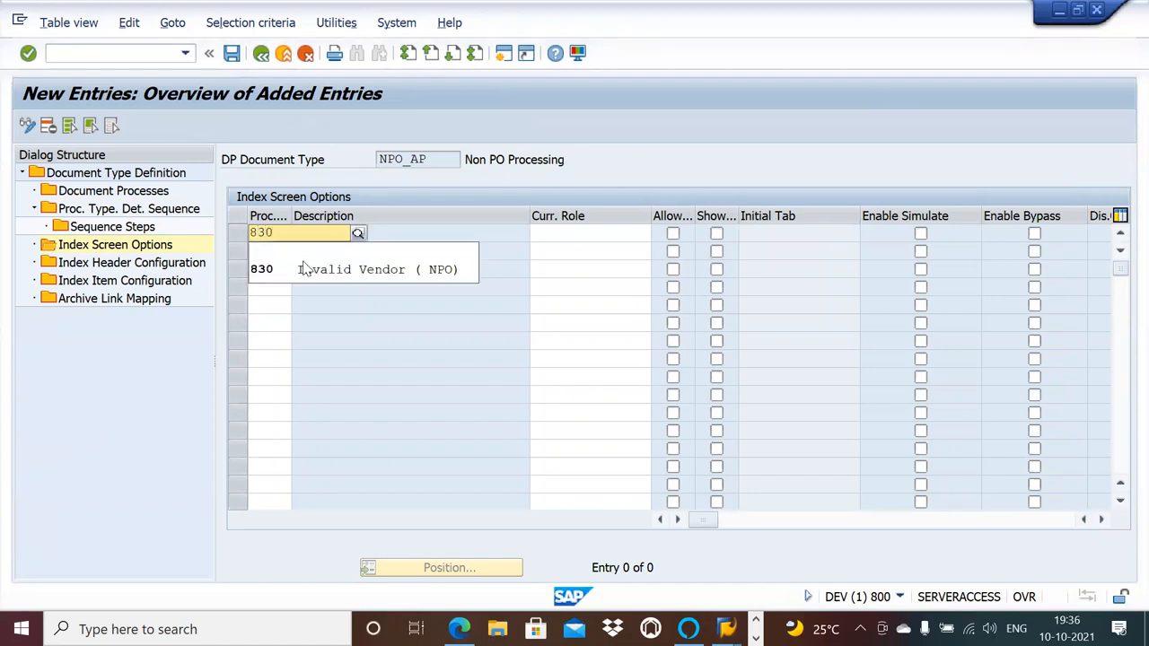
{"action": "left_click", "coordinate": [309, 269]}
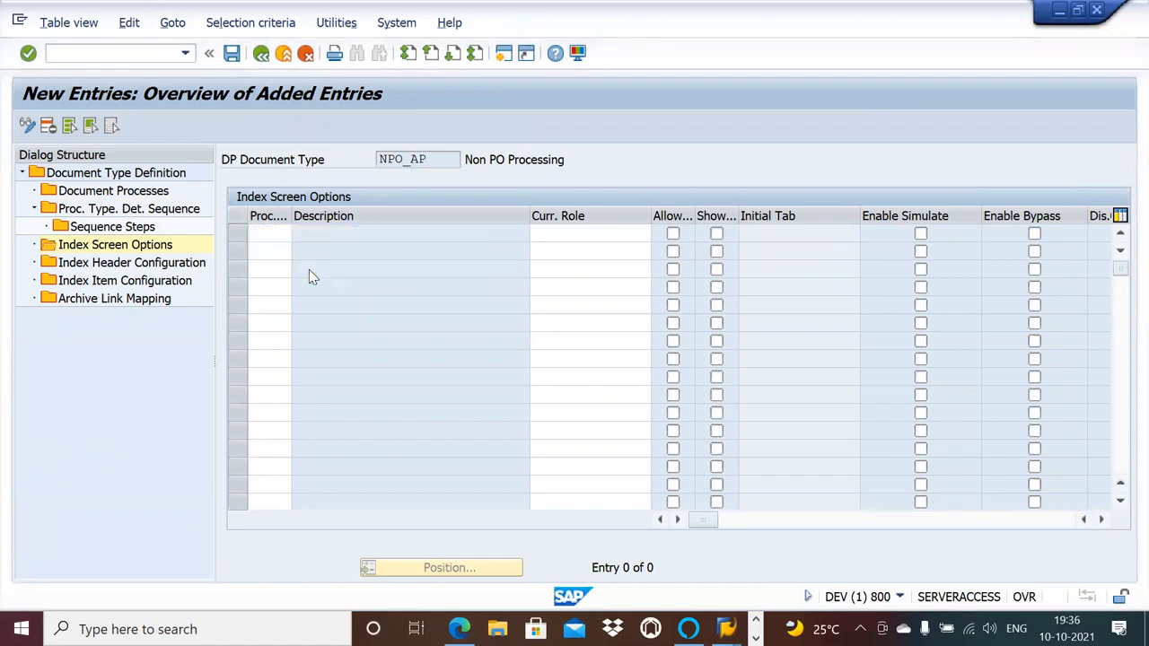
{"action": "left_click", "coordinate": [558, 232]}
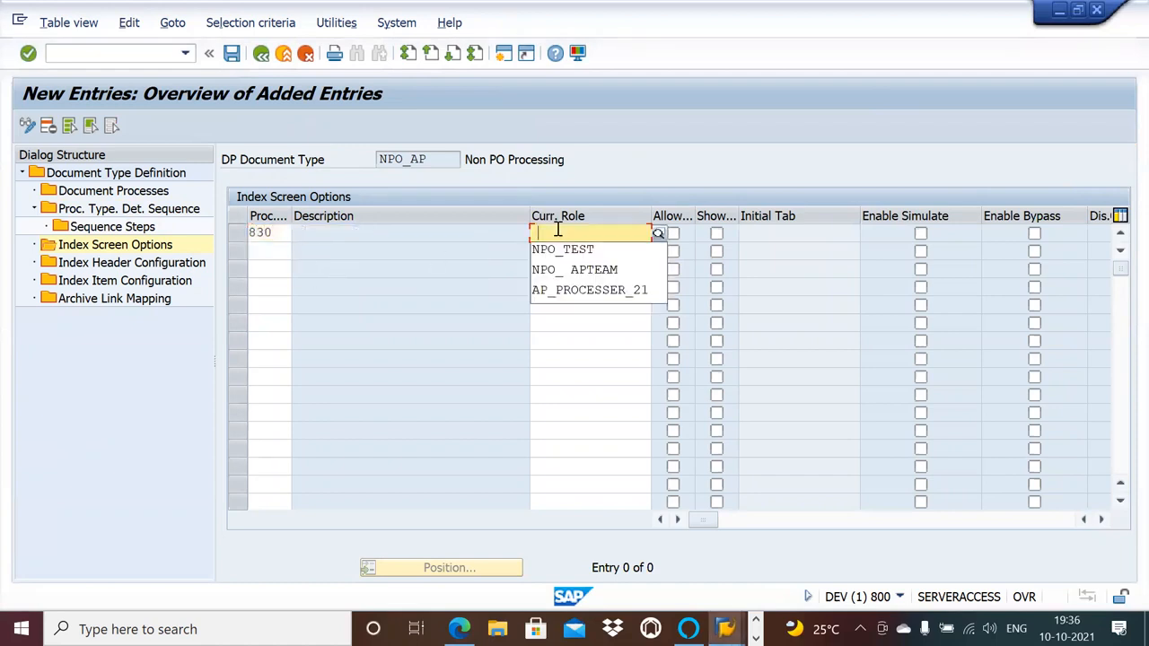
{"action": "left_click", "coordinate": [658, 234]}
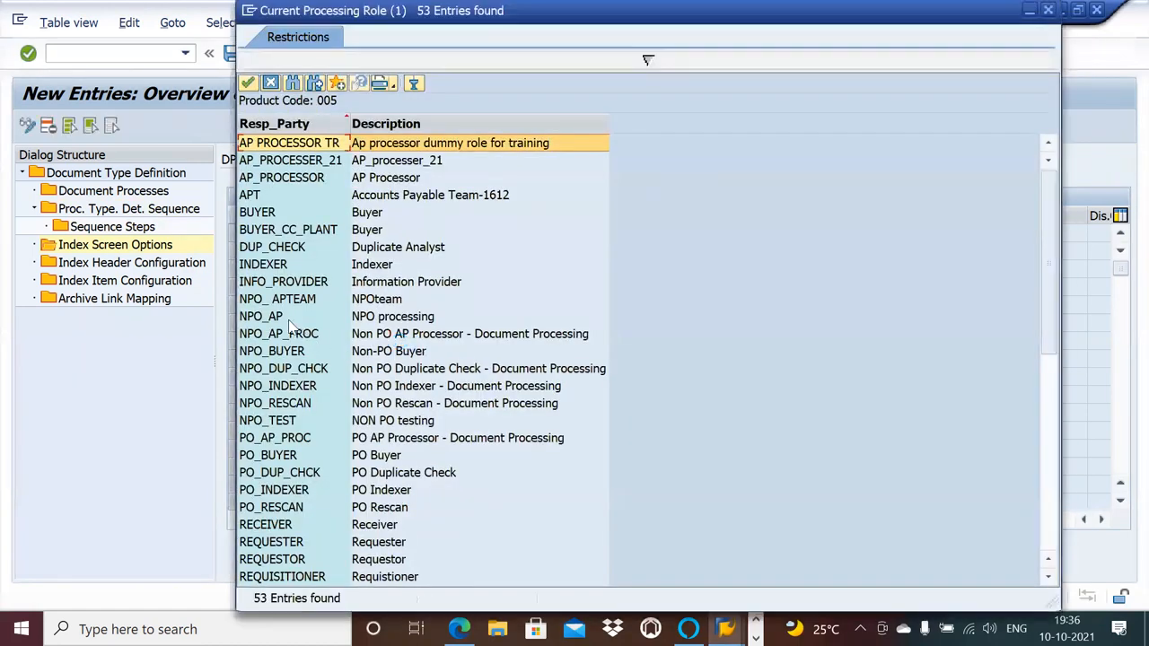
{"action": "double_click", "coordinate": [289, 316]}
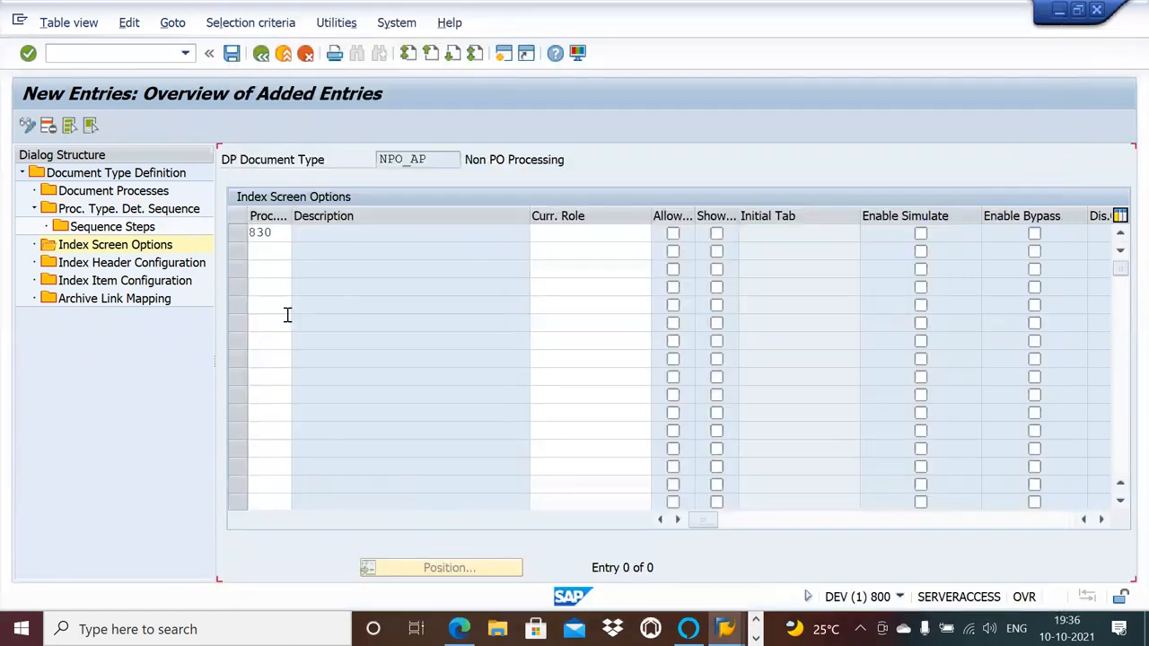
Turn on the Allow, Show, Enable Simulate and Enable Bypass options for process type 830.
{"action": "left_click", "coordinate": [673, 234]}
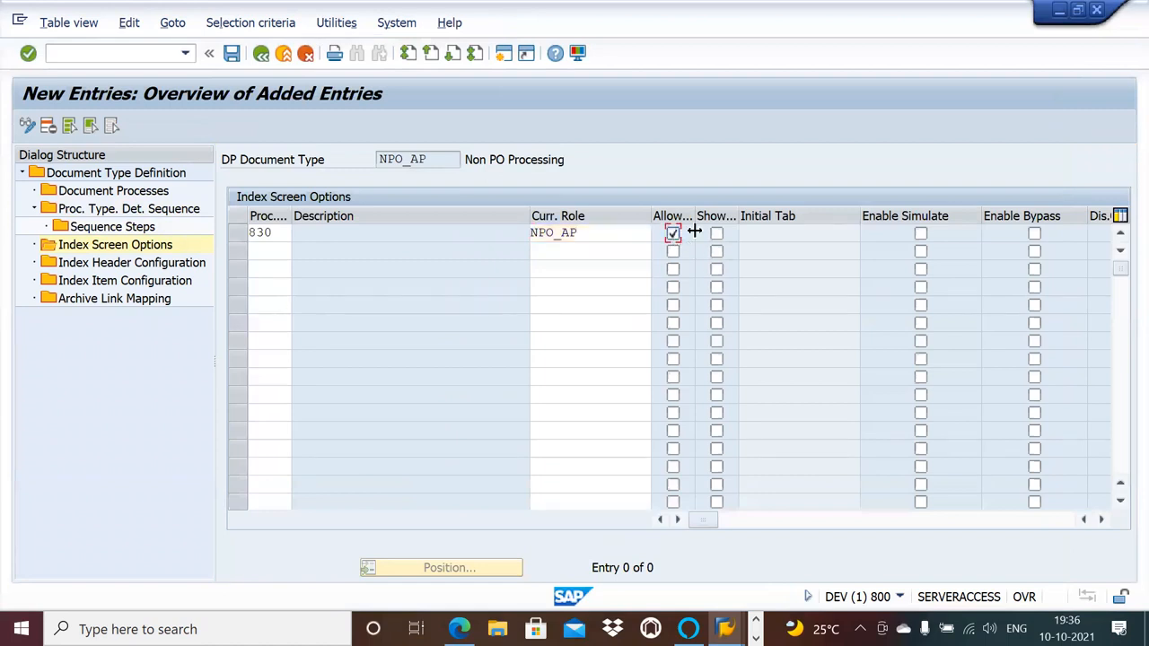
{"action": "left_click", "coordinate": [717, 234]}
{"action": "left_click", "coordinate": [920, 232]}
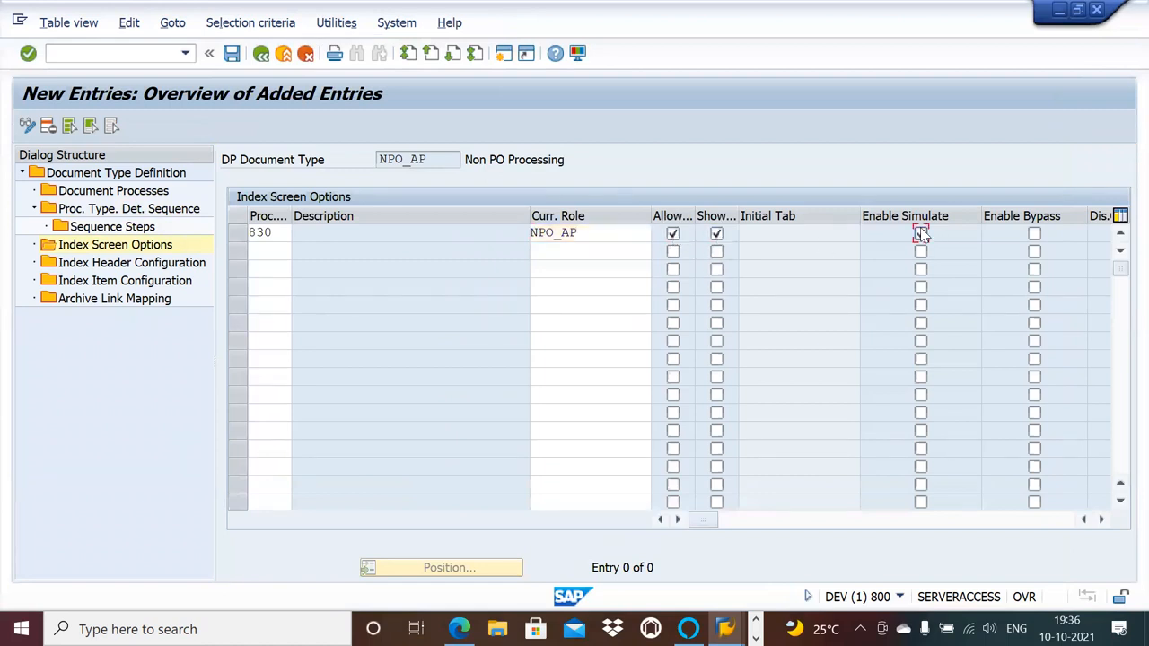
{"action": "left_click", "coordinate": [1035, 234]}
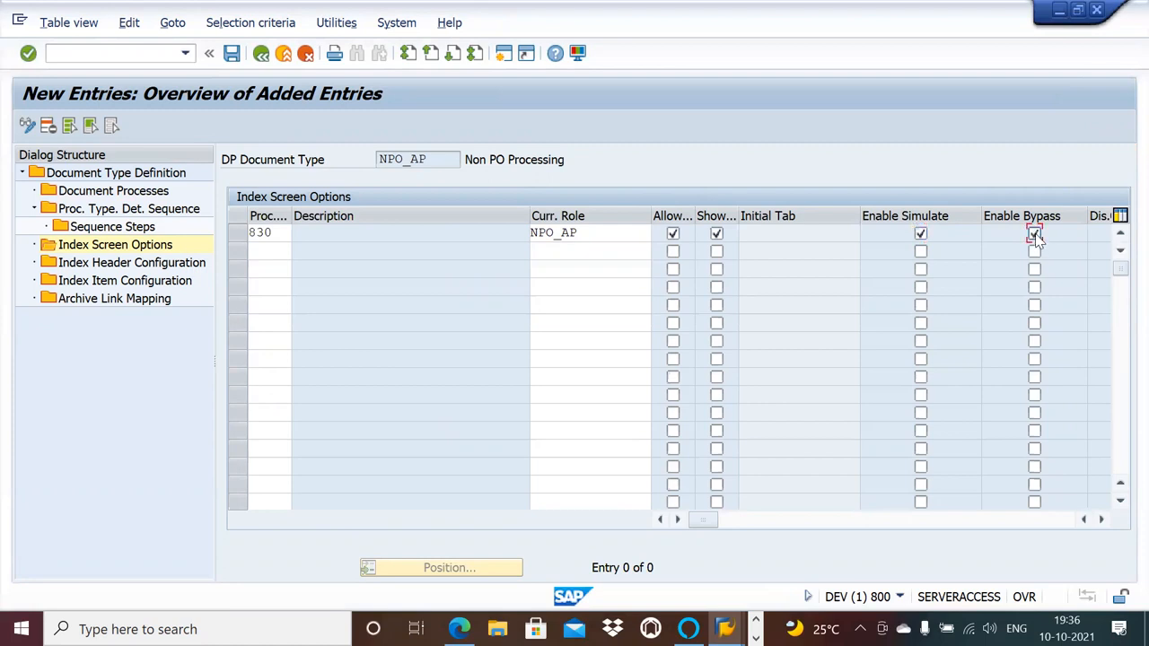
Add process type 831 in the second row and copy the current role NPO_AP from the 830 entry.
{"action": "left_click", "coordinate": [266, 251]}
{"action": "type", "text": "831"}
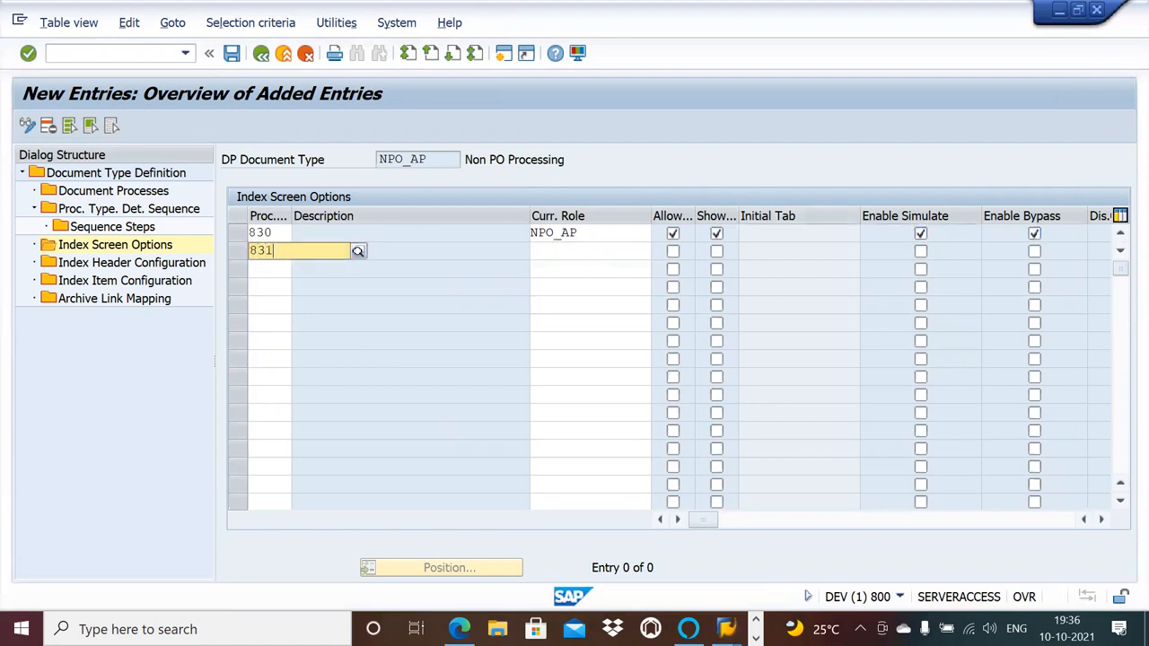
{"action": "left_click", "coordinate": [267, 289]}
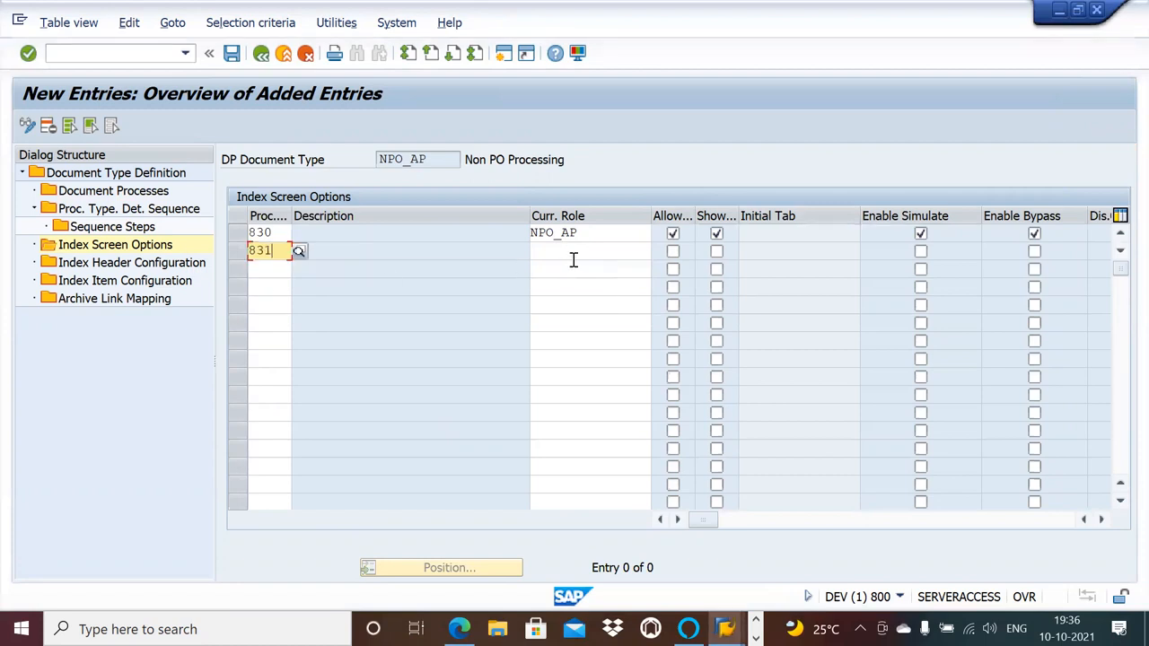
{"action": "left_click", "coordinate": [582, 251]}
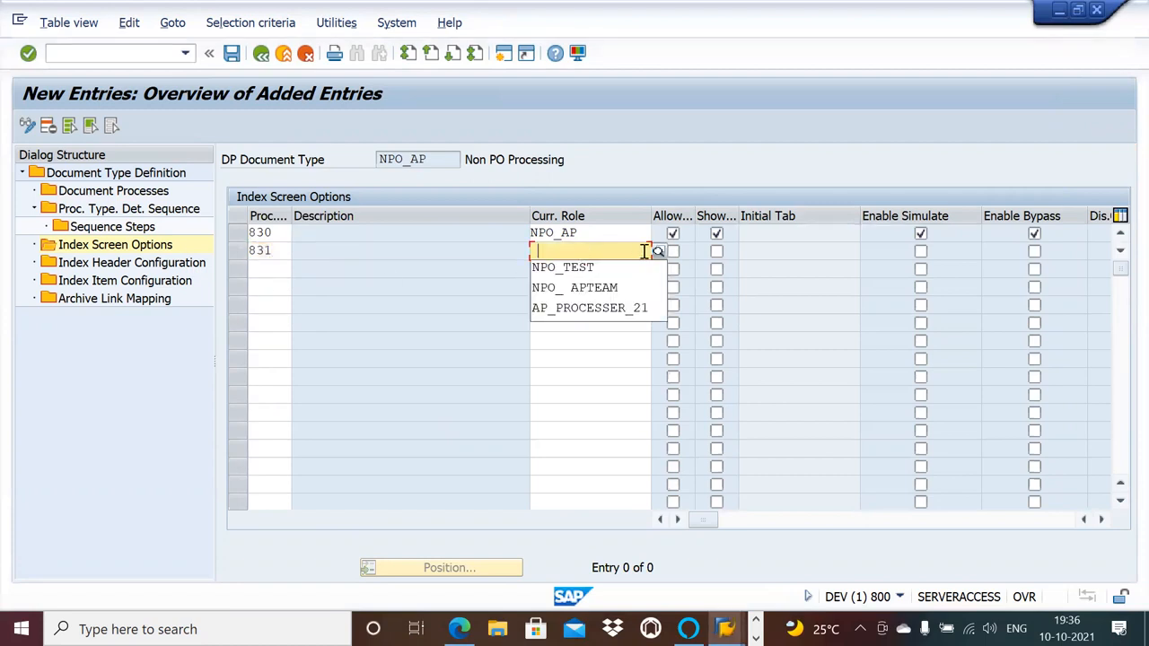
{"action": "left_click_drag", "start_coordinate": [575, 231], "coordinate": [531, 231]}
{"action": "key", "text": "ctrl+c"}
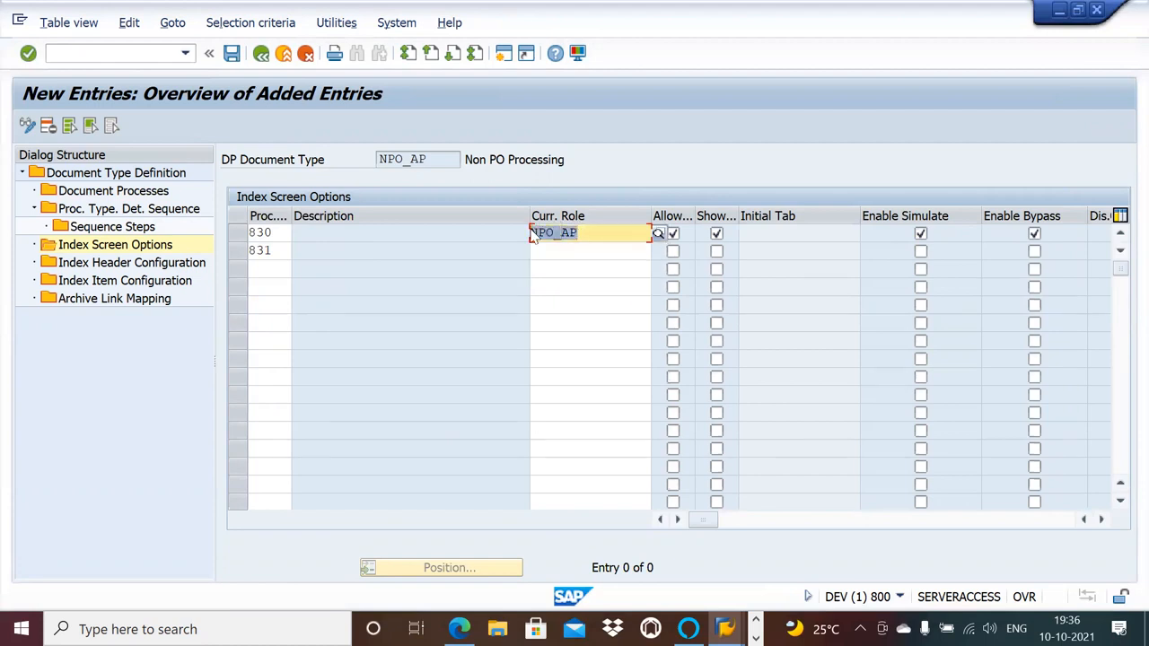
{"action": "left_click", "coordinate": [599, 253]}
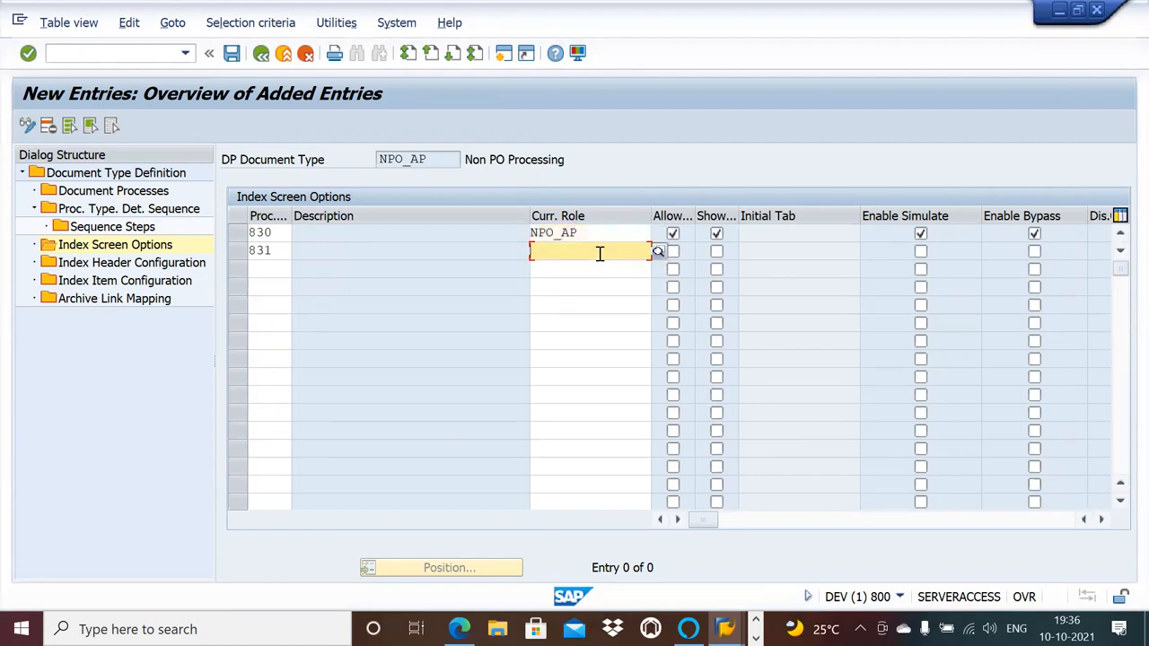
{"action": "key", "text": "ctrl+v"}
Turn on the Allow, Show, Enable Simulate and Enable Bypass options for process type 831.
{"action": "left_click", "coordinate": [672, 252]}
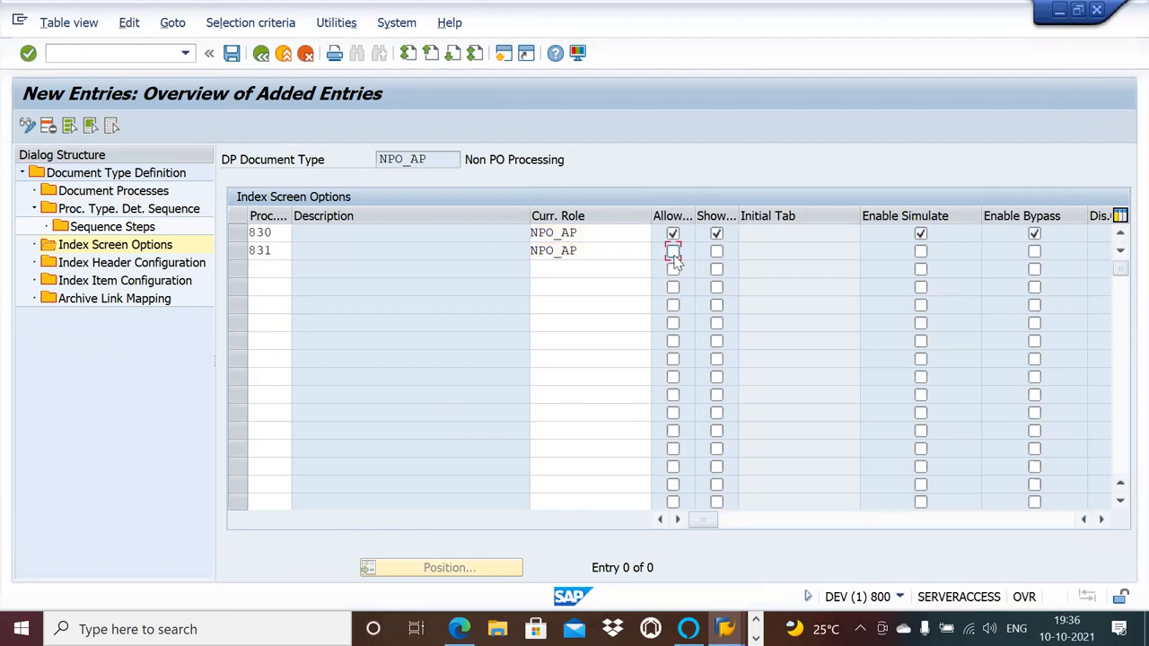
{"action": "left_click", "coordinate": [716, 253]}
{"action": "left_click", "coordinate": [921, 252]}
{"action": "left_click", "coordinate": [1034, 251]}
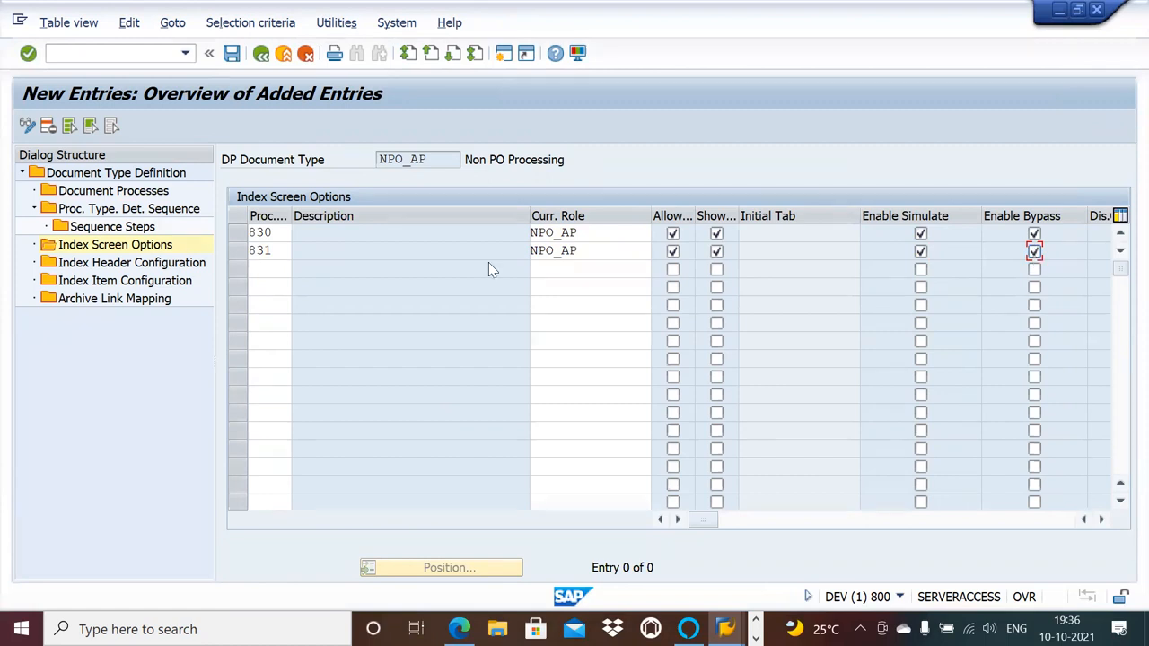
Add process type 832 in the third row with current role NPO_AP and turn on its Allow, Show Duplicates and Enable Simulate options.
{"action": "left_click", "coordinate": [281, 267]}
{"action": "type", "text": "832"}
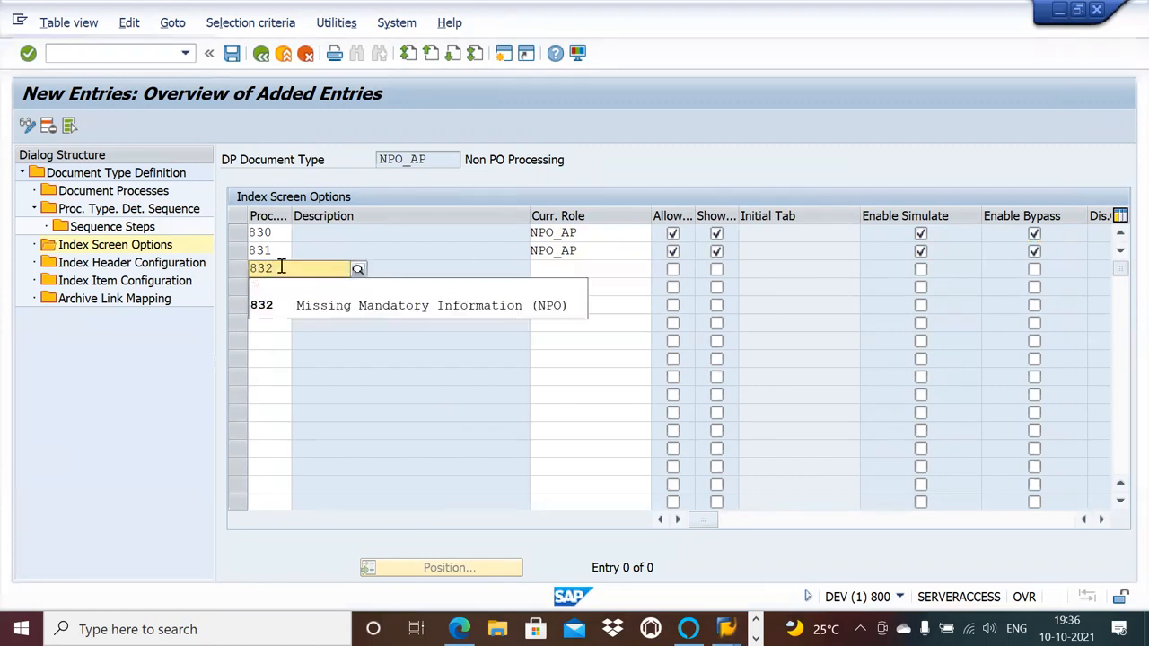
{"action": "left_click", "coordinate": [260, 310]}
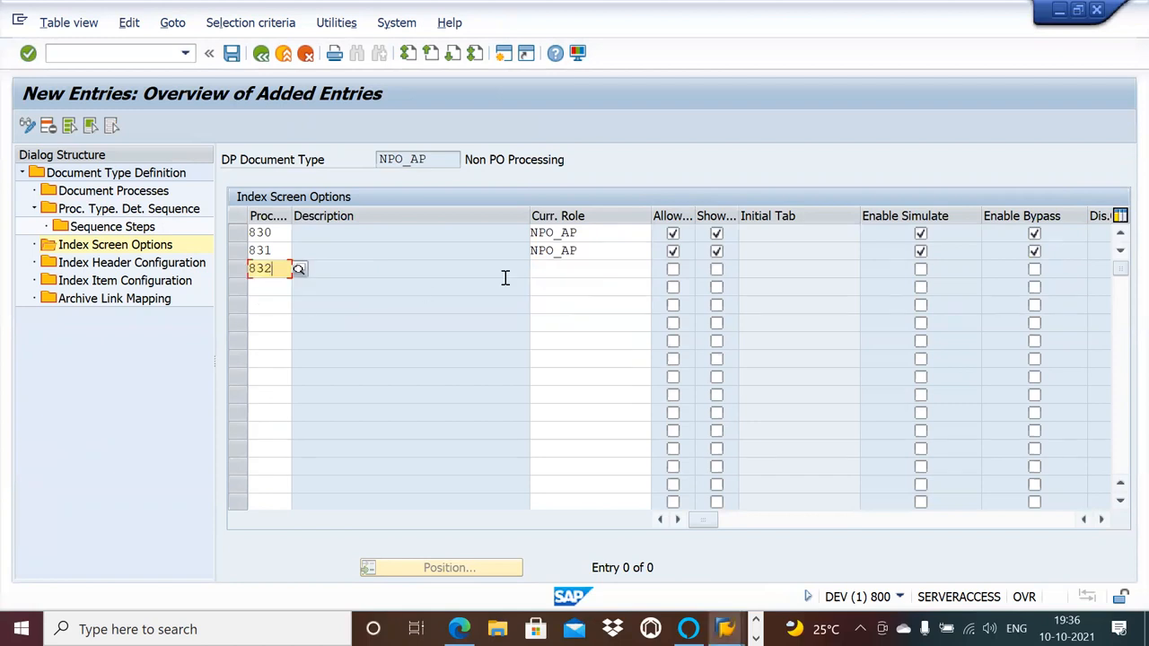
{"action": "left_click", "coordinate": [558, 268]}
{"action": "key", "text": "ctrl+v"}
{"action": "left_click", "coordinate": [676, 270]}
{"action": "left_click", "coordinate": [717, 270]}
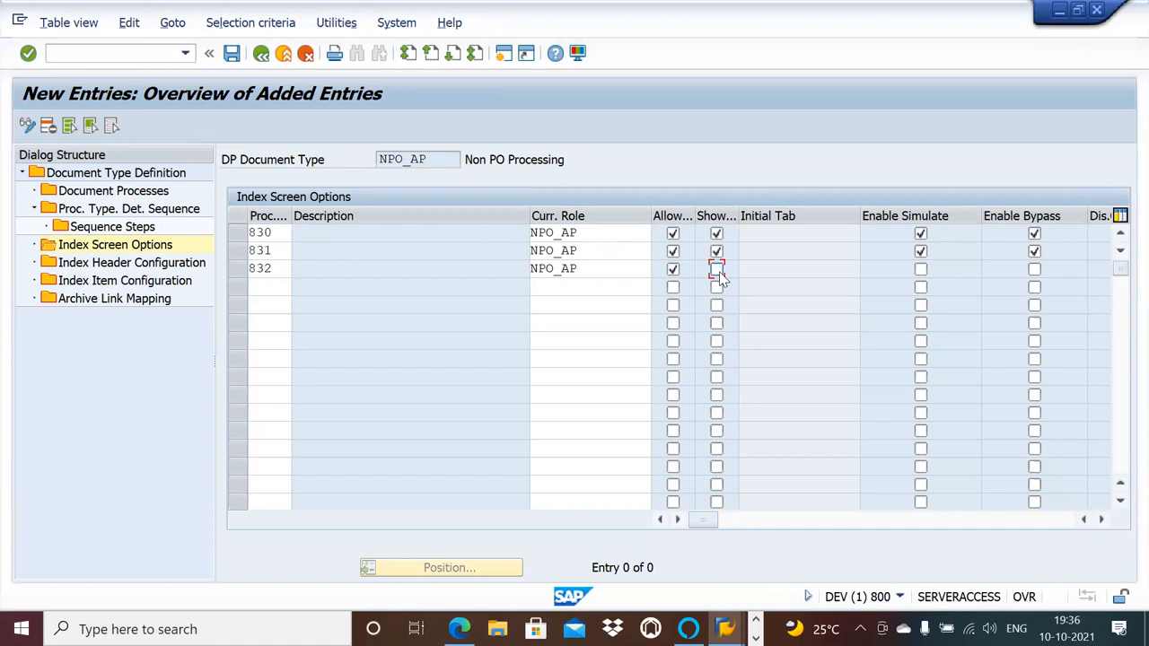
{"action": "left_click", "coordinate": [920, 269]}
Add process type 833, Invalid Company Code (PO), in the fourth row and choose NPO_TEST as its current role.
{"action": "left_click", "coordinate": [261, 282]}
{"action": "type", "text": "8"}
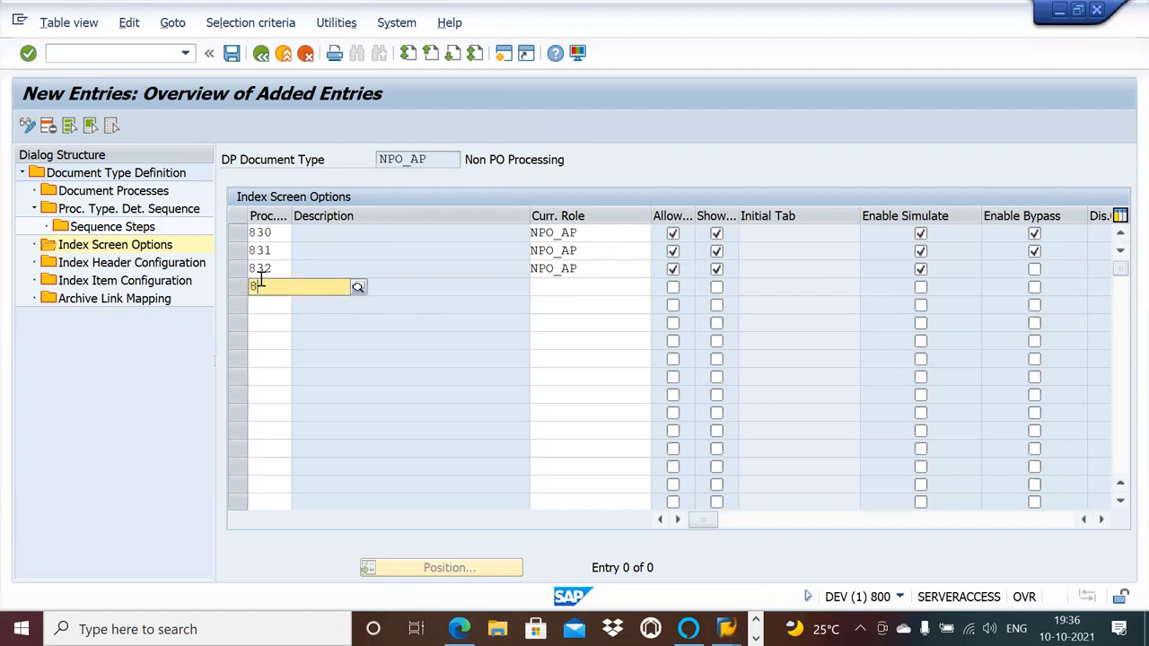
{"action": "type", "text": "33"}
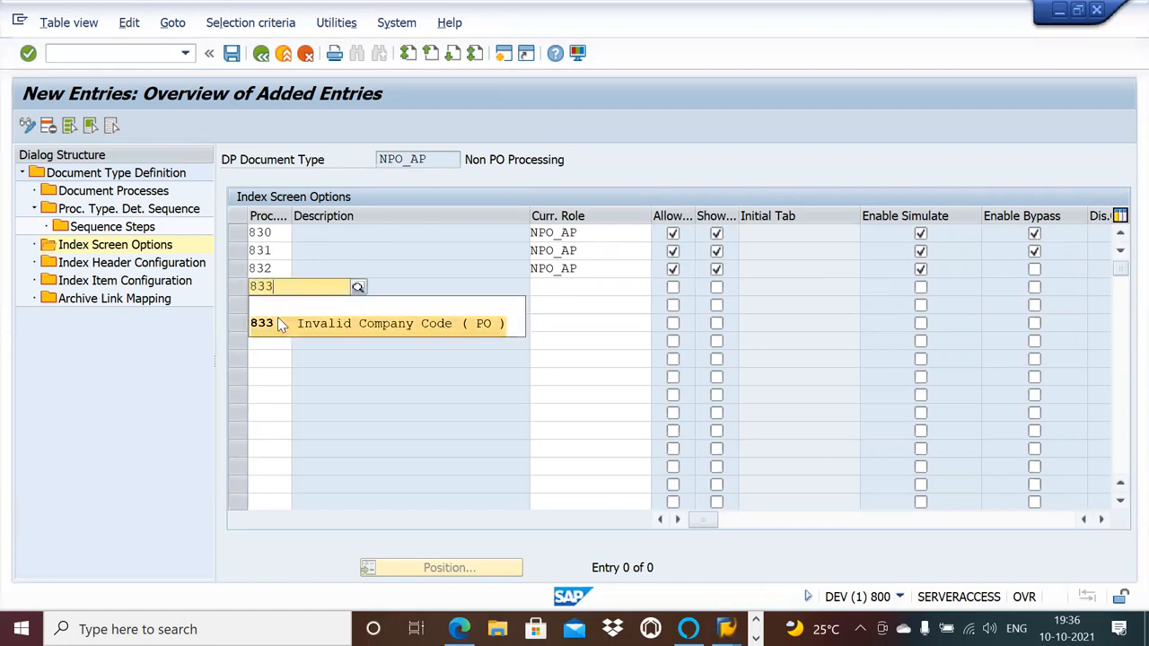
{"action": "left_click", "coordinate": [382, 323]}
{"action": "left_click", "coordinate": [581, 289]}
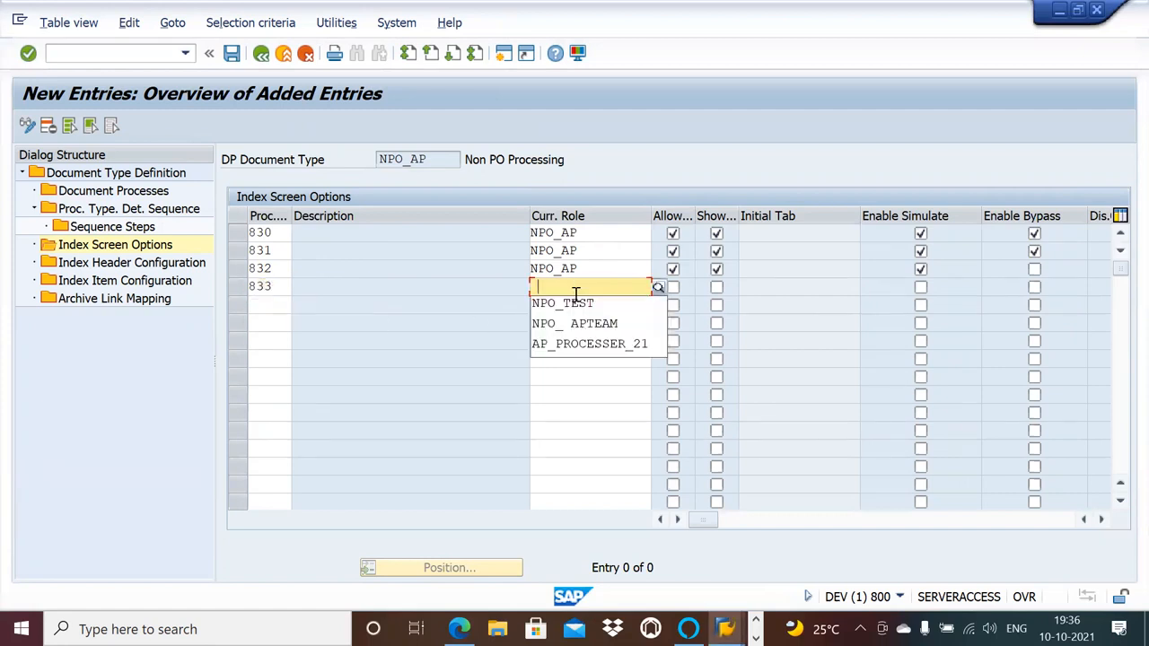
{"action": "left_click", "coordinate": [574, 308]}
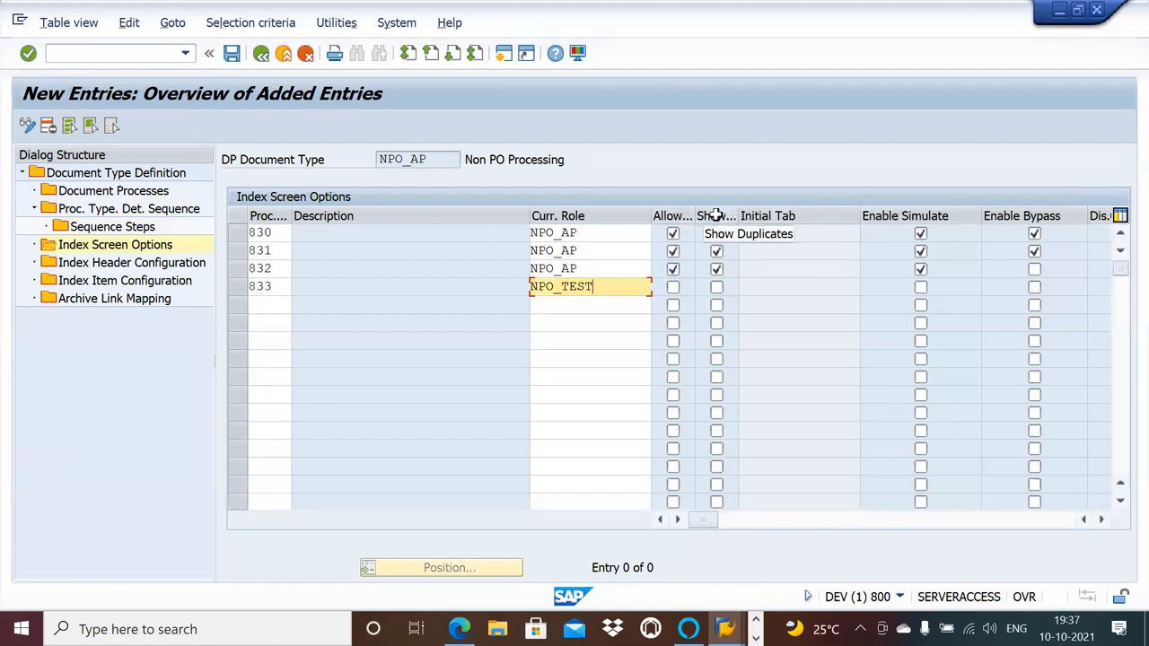
Examine the remaining index screen option columns, including Dis.Obsolete, Dis.Rescan, Initial Tab, Show Match, Disable GL Tab and the code check options.
{"action": "left_click", "coordinate": [1101, 518]}
{"action": "left_click", "coordinate": [1101, 519]}
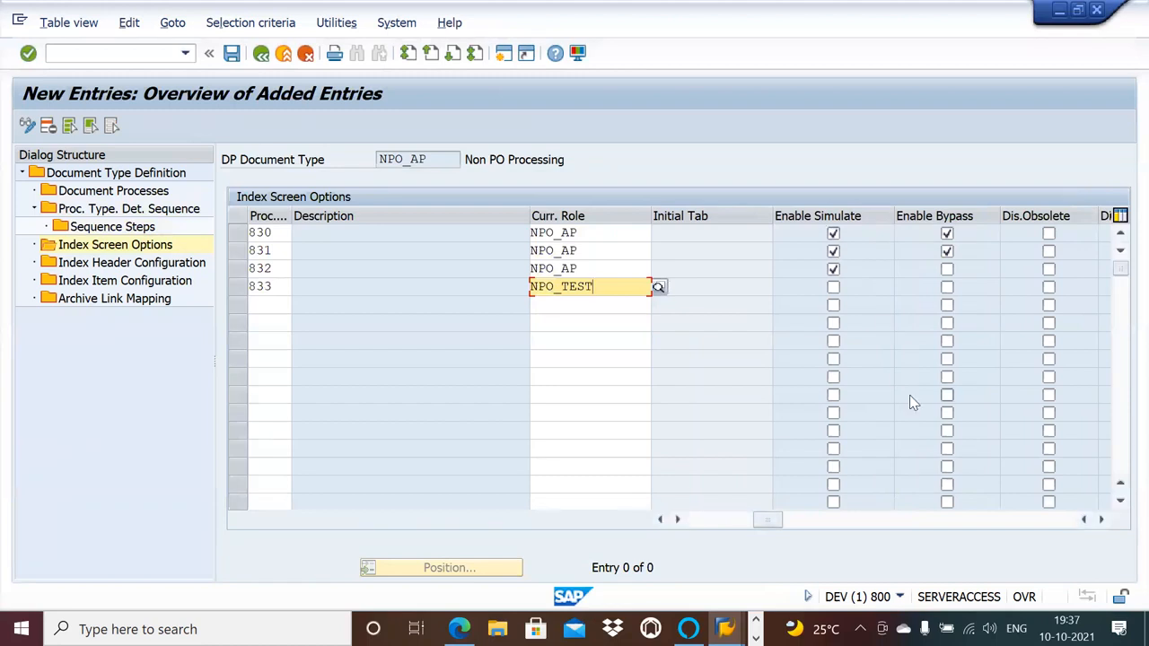
{"action": "left_click", "coordinate": [1101, 519]}
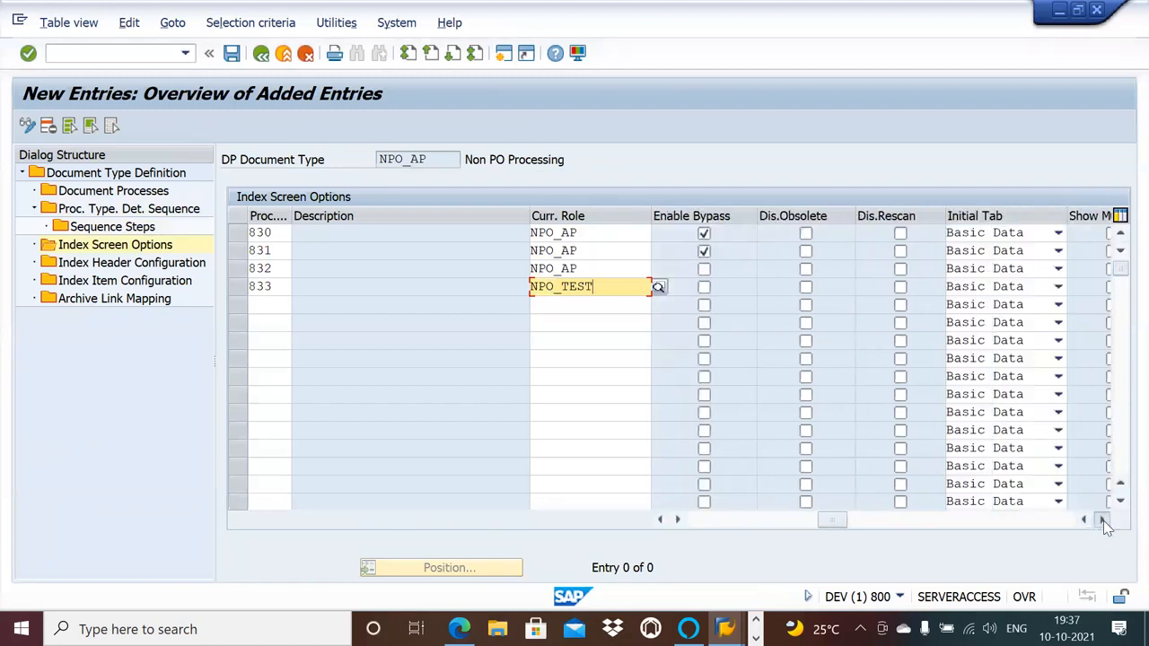
{"action": "left_click", "coordinate": [1101, 519]}
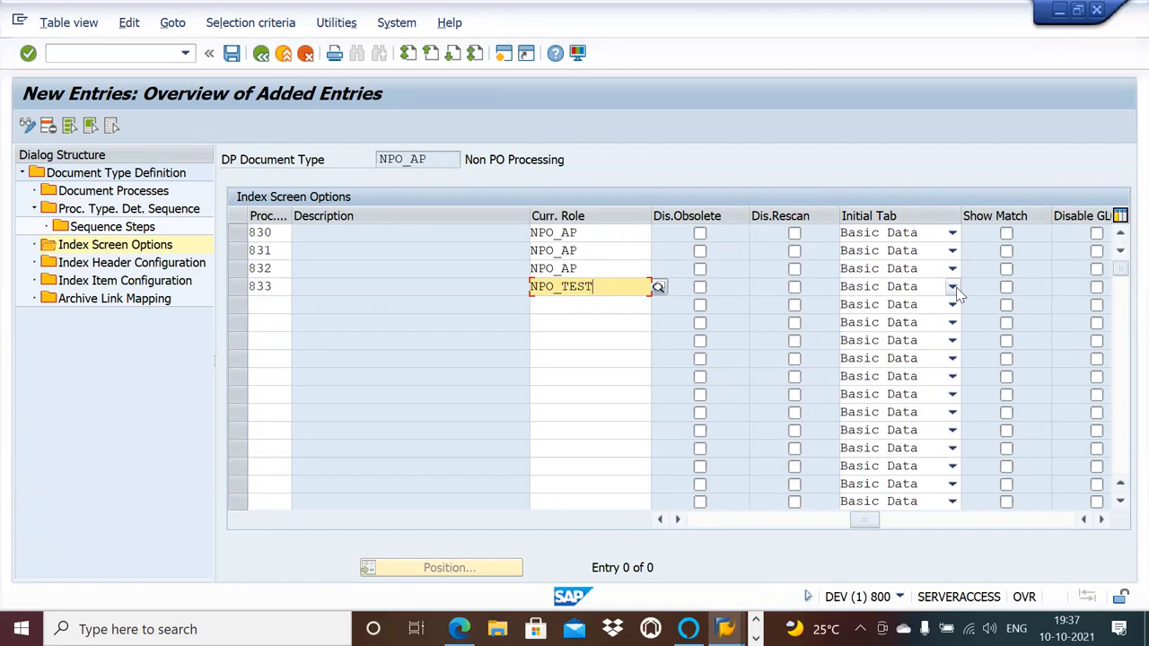
{"action": "left_click", "coordinate": [1101, 521]}
{"action": "left_click", "coordinate": [1101, 521]}
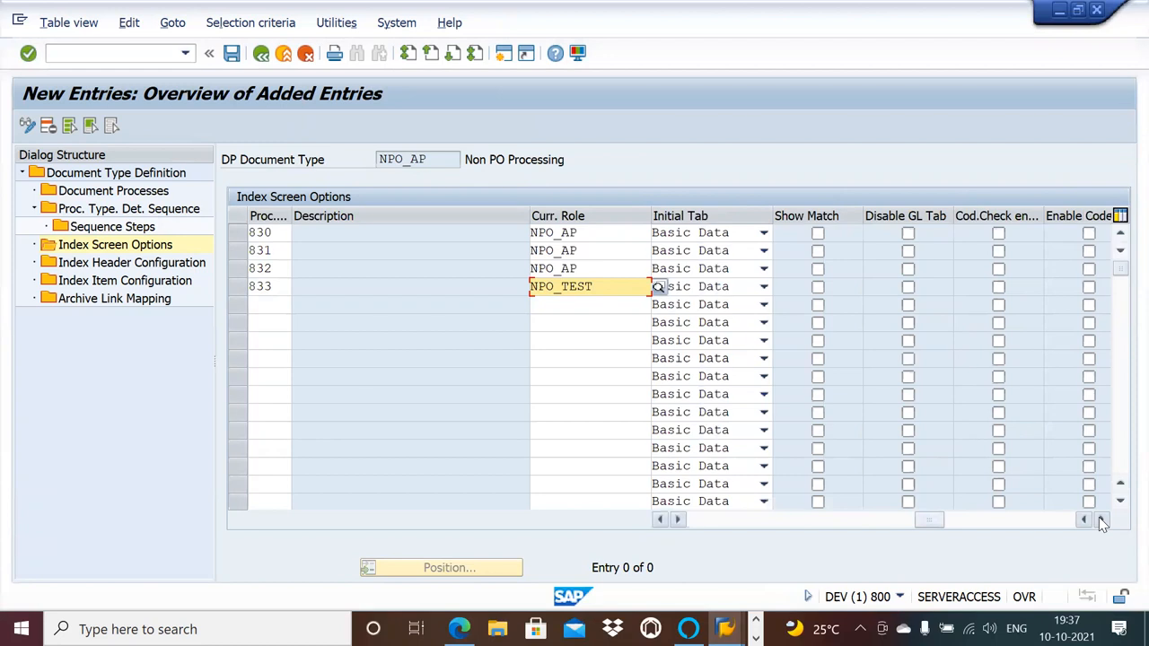
{"action": "left_click", "coordinate": [1102, 521]}
{"action": "left_click", "coordinate": [1102, 521]}
{"action": "left_click", "coordinate": [1101, 521]}
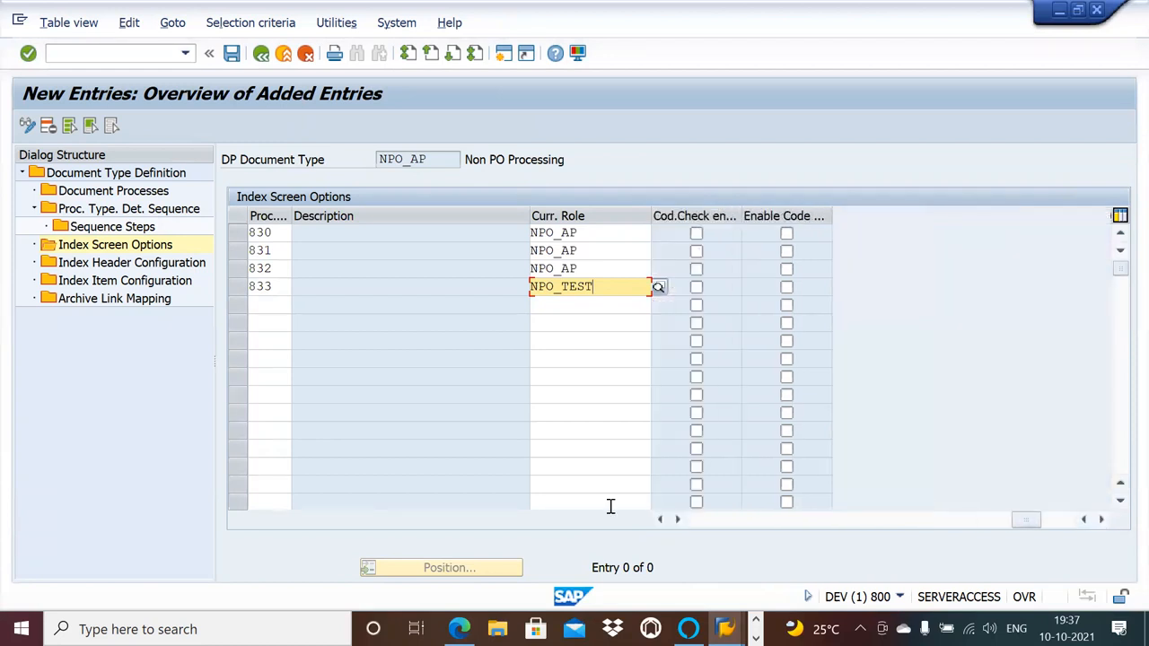
{"action": "left_click", "coordinate": [656, 521]}
{"action": "left_click", "coordinate": [656, 521]}
{"action": "left_click", "coordinate": [656, 521]}
{"action": "left_click", "coordinate": [656, 520]}
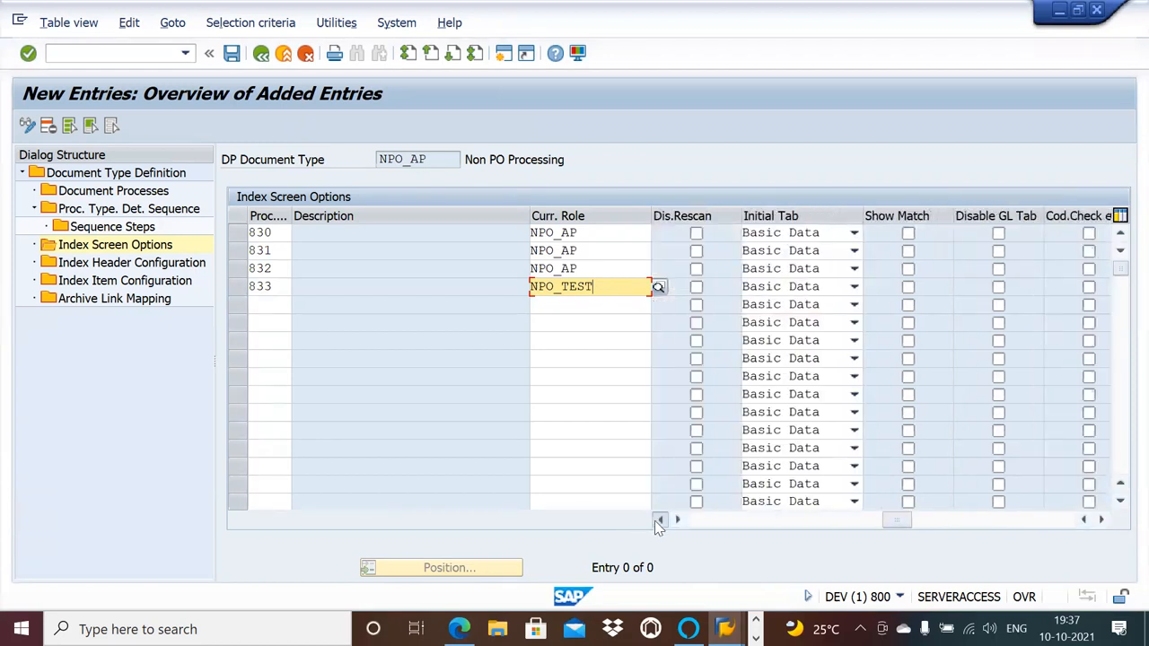
{"action": "left_click", "coordinate": [656, 521]}
{"action": "left_click", "coordinate": [656, 521]}
{"action": "left_click", "coordinate": [656, 521]}
{"action": "left_click", "coordinate": [656, 521]}
{"action": "left_click", "coordinate": [656, 521]}
{"action": "left_click", "coordinate": [656, 520]}
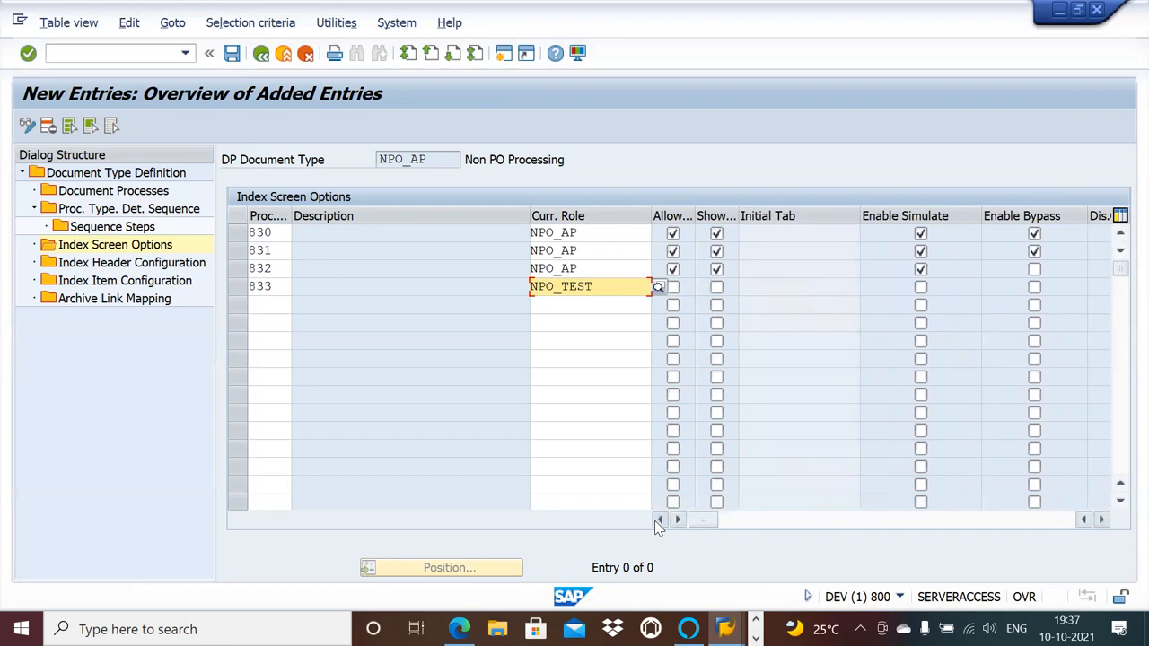
Set the current role of process type 833 to NPO_AP and turn on its Allow, Show Duplicates and Enable Simulate options.
{"action": "key", "text": "BackSpace"}
{"action": "key", "text": "BackSpace"}
{"action": "key", "text": "BackSpace"}
{"action": "key", "text": "BackSpace"}
{"action": "type", "text": "NPO_AP"}
{"action": "left_click", "coordinate": [476, 412]}
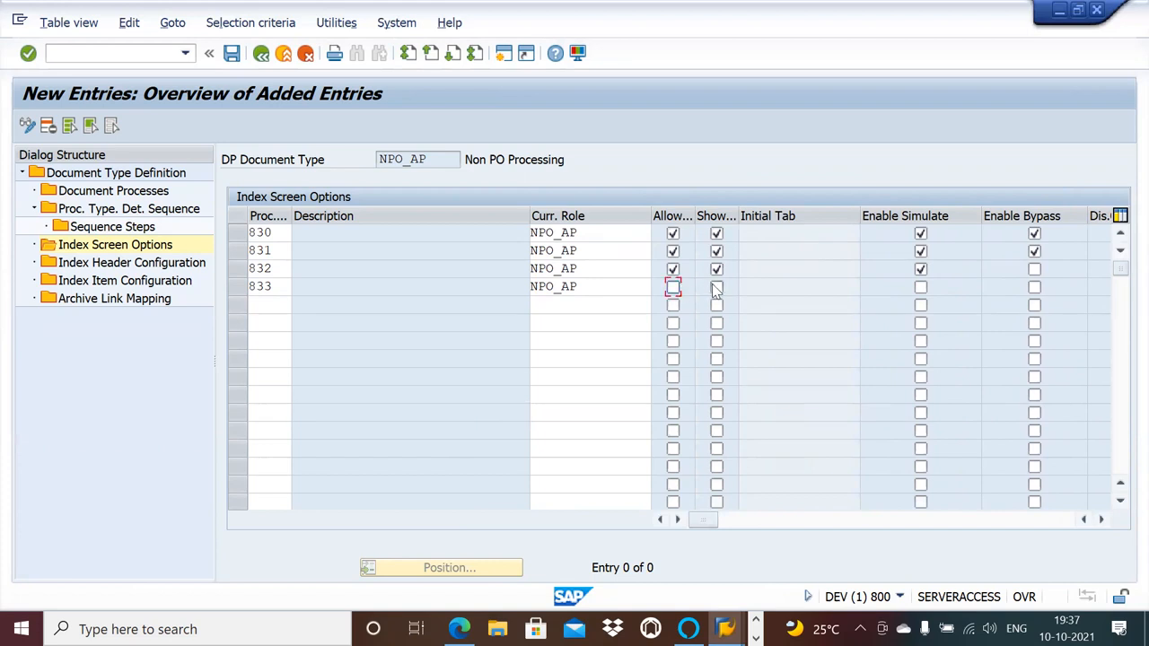
{"action": "left_click", "coordinate": [673, 288]}
{"action": "left_click", "coordinate": [716, 288]}
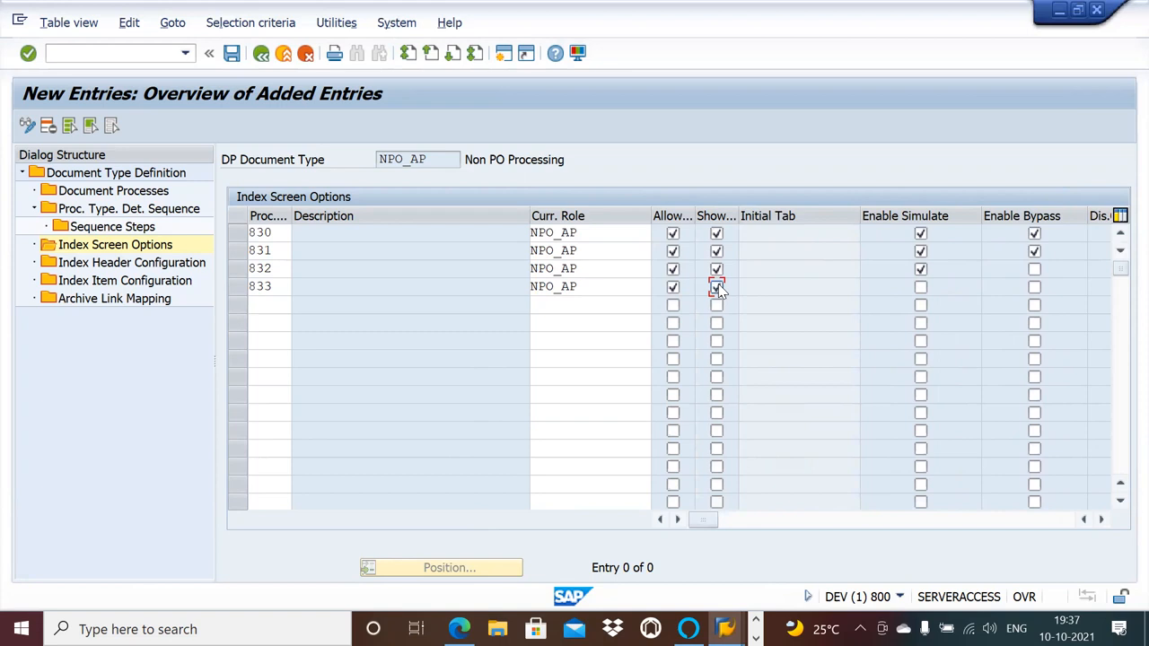
{"action": "left_click", "coordinate": [923, 288]}
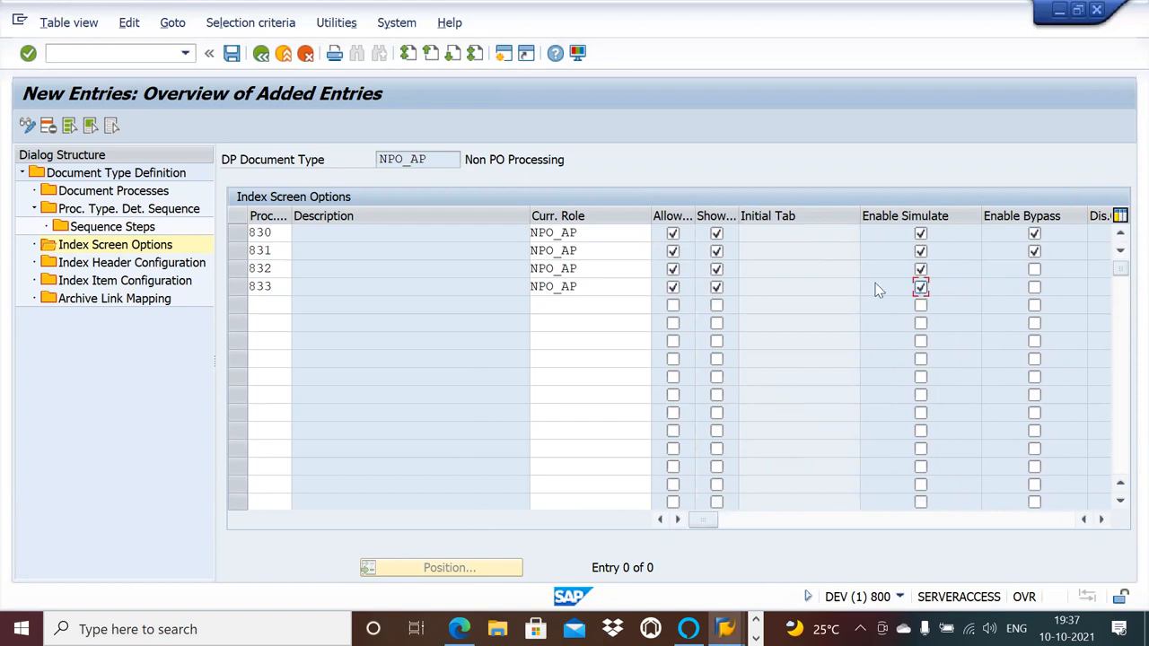
Add process type 834, Gross Amount is Required (PO), in the fifth row with current role NPO_AP.
{"action": "left_click", "coordinate": [279, 301]}
{"action": "type", "text": "834"}
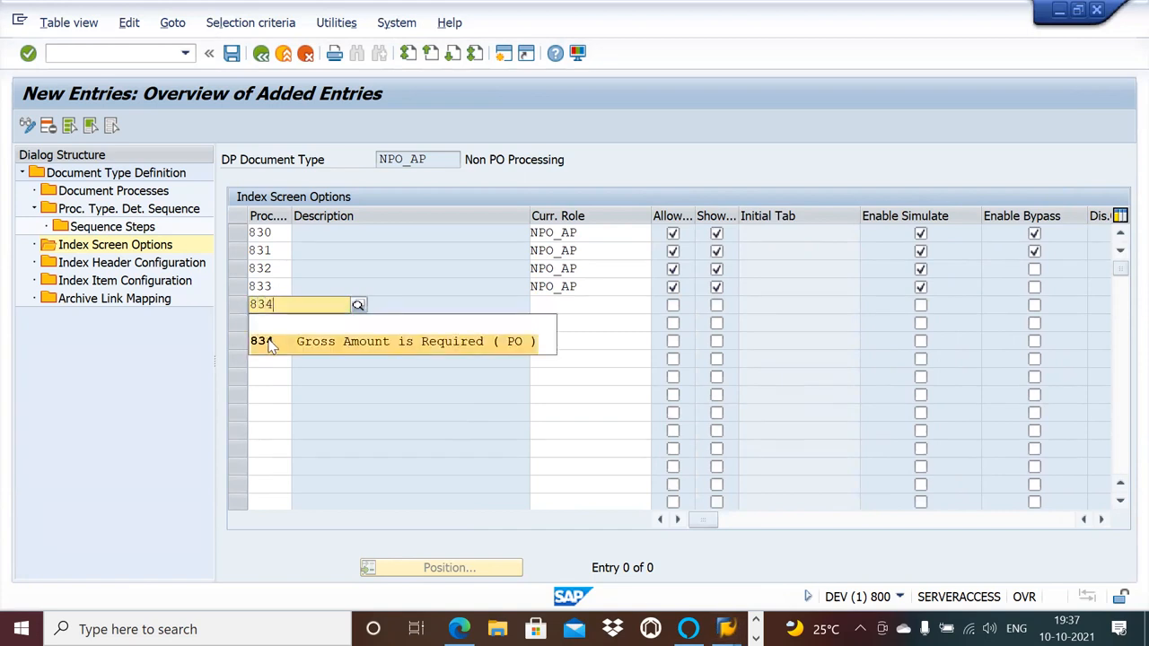
{"action": "left_click", "coordinate": [269, 342]}
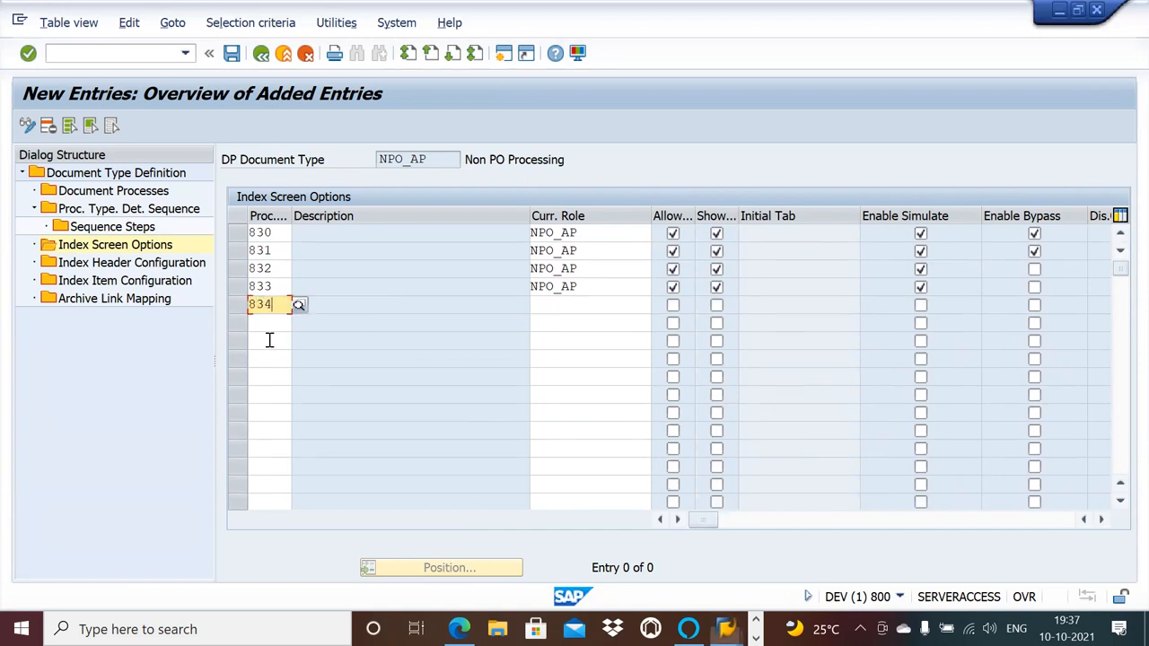
{"action": "left_click", "coordinate": [554, 309]}
{"action": "type", "text": "NPO_AP"}
Turn on the Allow, Show Duplicates, Enable Simulate and Enable Bypass options for process type 834 and save the index screen options.
{"action": "left_click", "coordinate": [675, 306]}
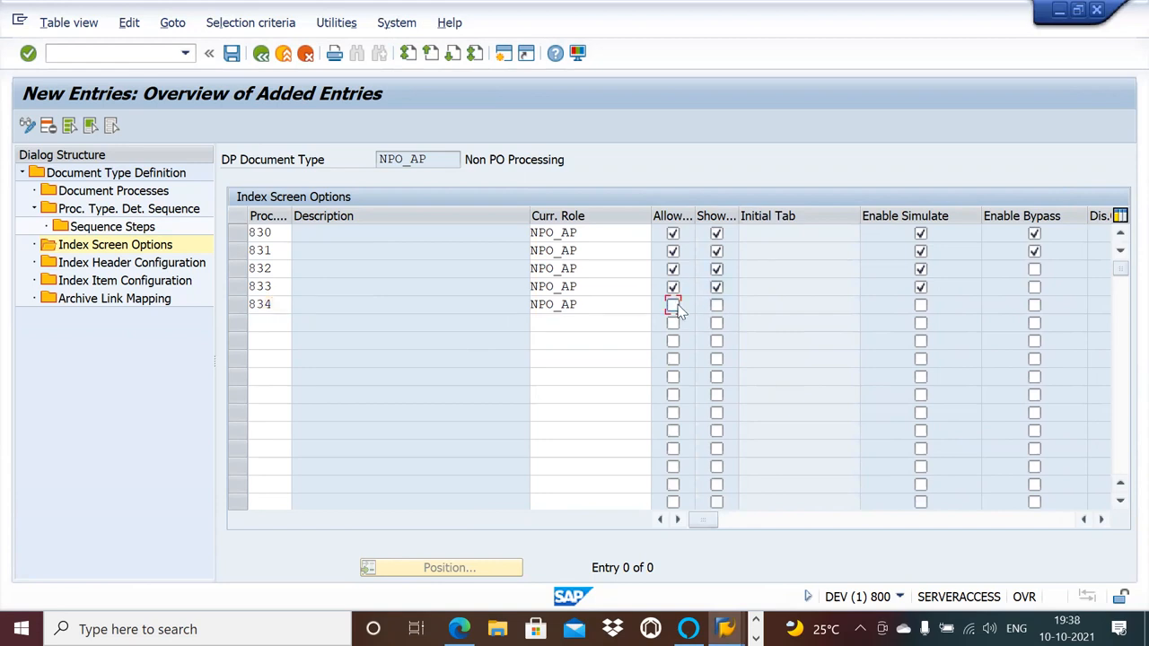
{"action": "left_click", "coordinate": [716, 306]}
{"action": "left_click", "coordinate": [920, 306]}
{"action": "left_click", "coordinate": [1034, 306]}
{"action": "left_click", "coordinate": [233, 54]}
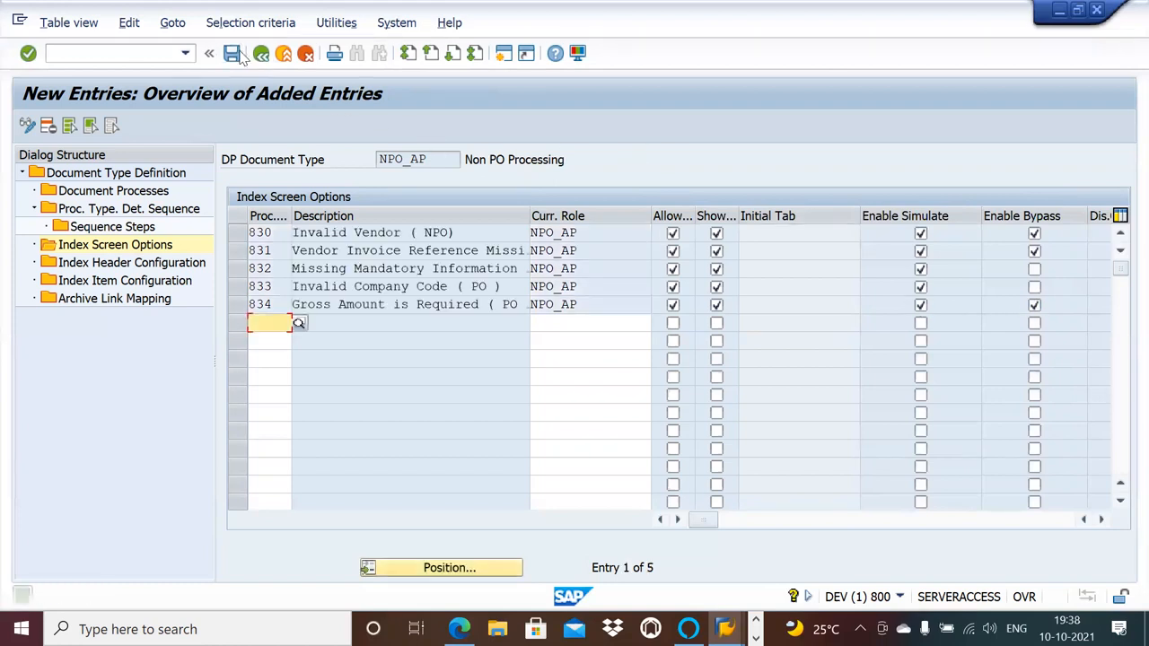
Open NPO_AP's index header configuration and examine the field statuses from ACCESSKEY through PYMNT_TERMS.
{"action": "double_click", "coordinate": [136, 263]}
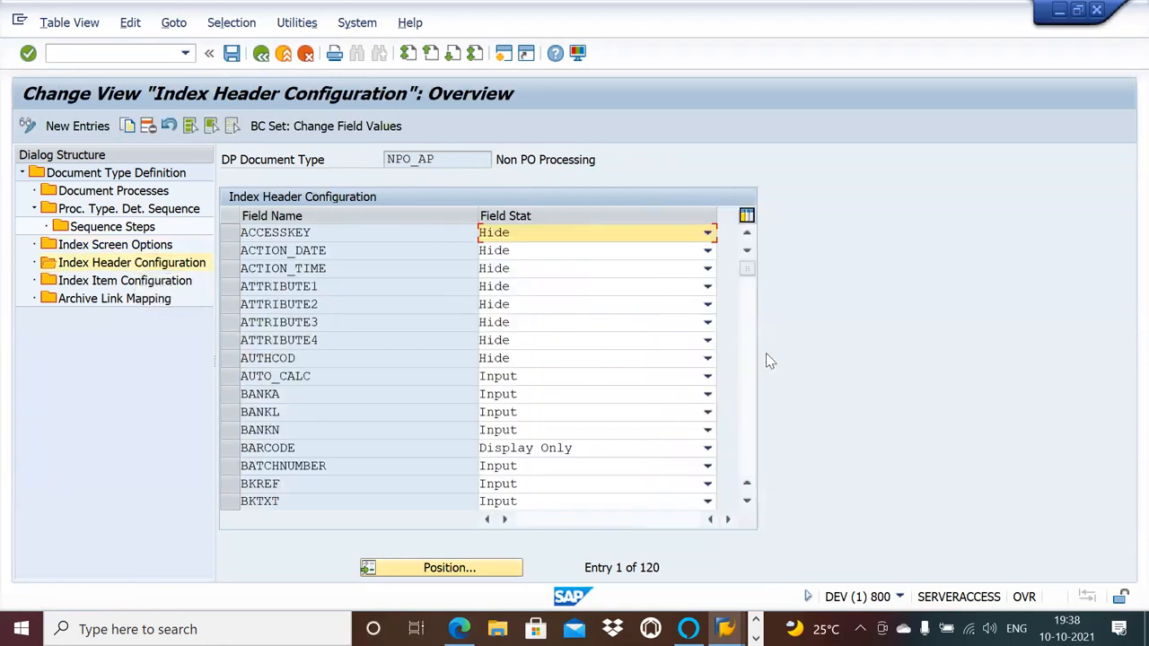
{"action": "double_click", "coordinate": [746, 501]}
{"action": "left_click", "coordinate": [746, 501]}
{"action": "left_click", "coordinate": [745, 501]}
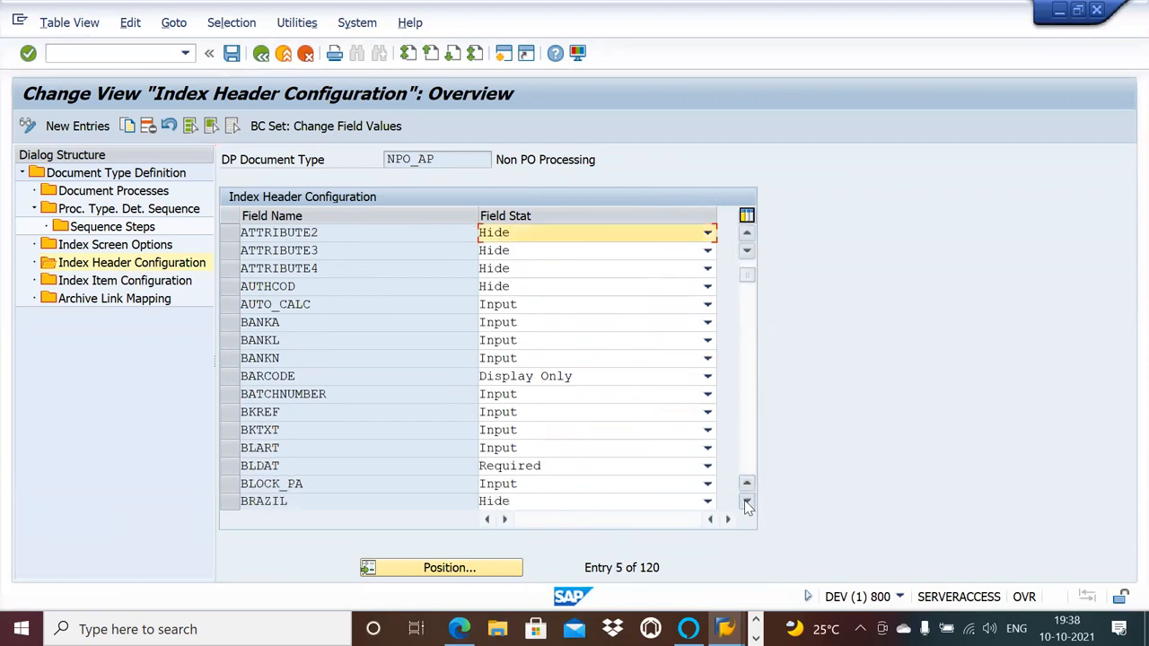
{"action": "left_click", "coordinate": [746, 501]}
{"action": "left_click", "coordinate": [746, 500]}
{"action": "left_click", "coordinate": [746, 501]}
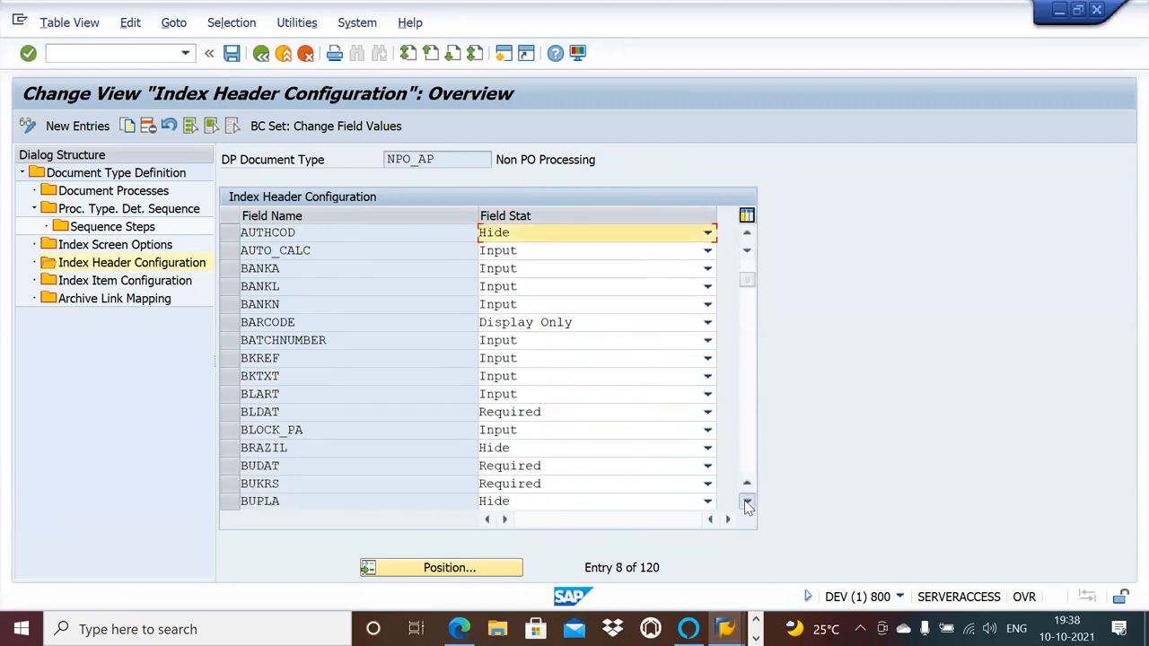
{"action": "left_click", "coordinate": [746, 501]}
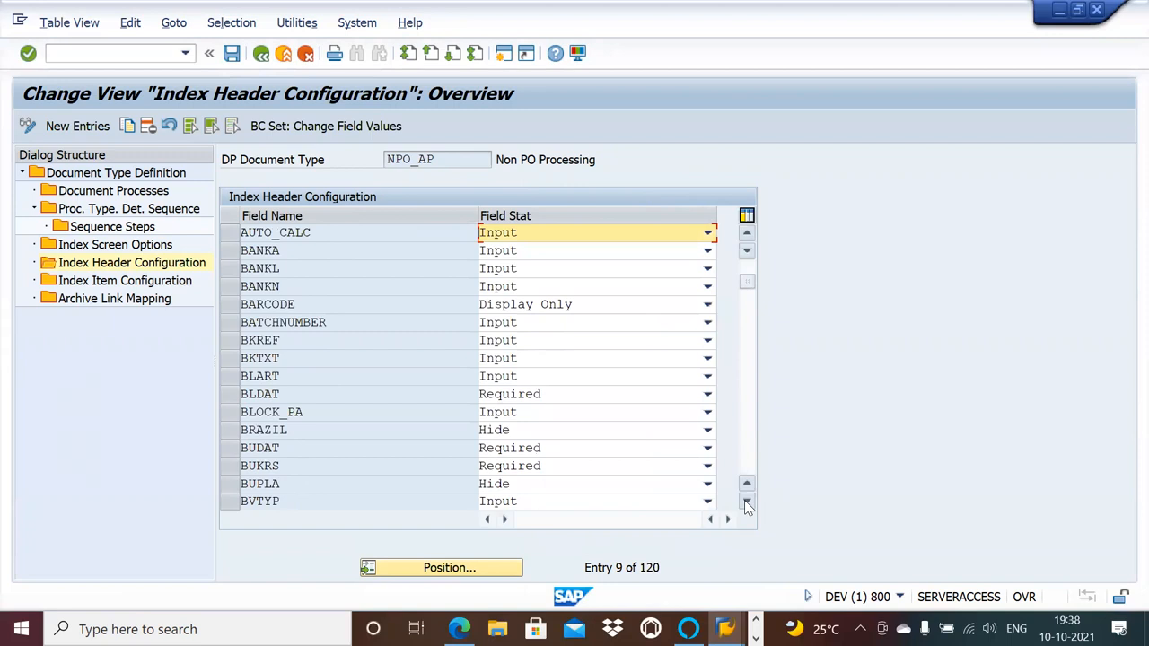
{"action": "left_click", "coordinate": [745, 501]}
{"action": "left_click", "coordinate": [746, 501]}
{"action": "left_click", "coordinate": [746, 501]}
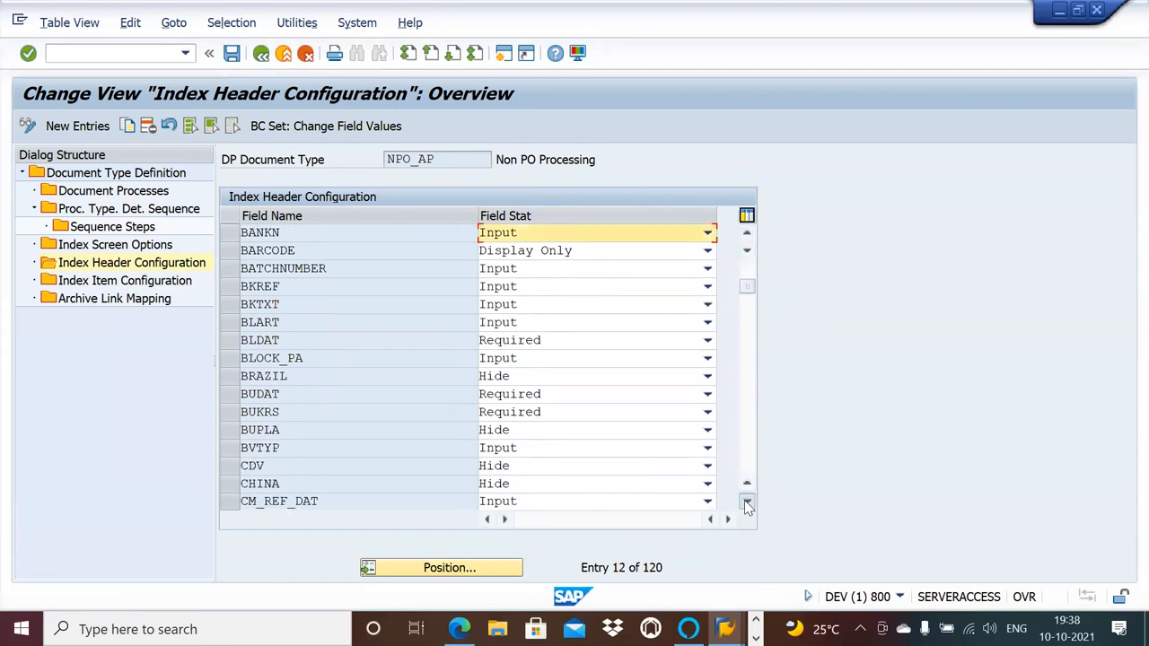
{"action": "left_click", "coordinate": [746, 501]}
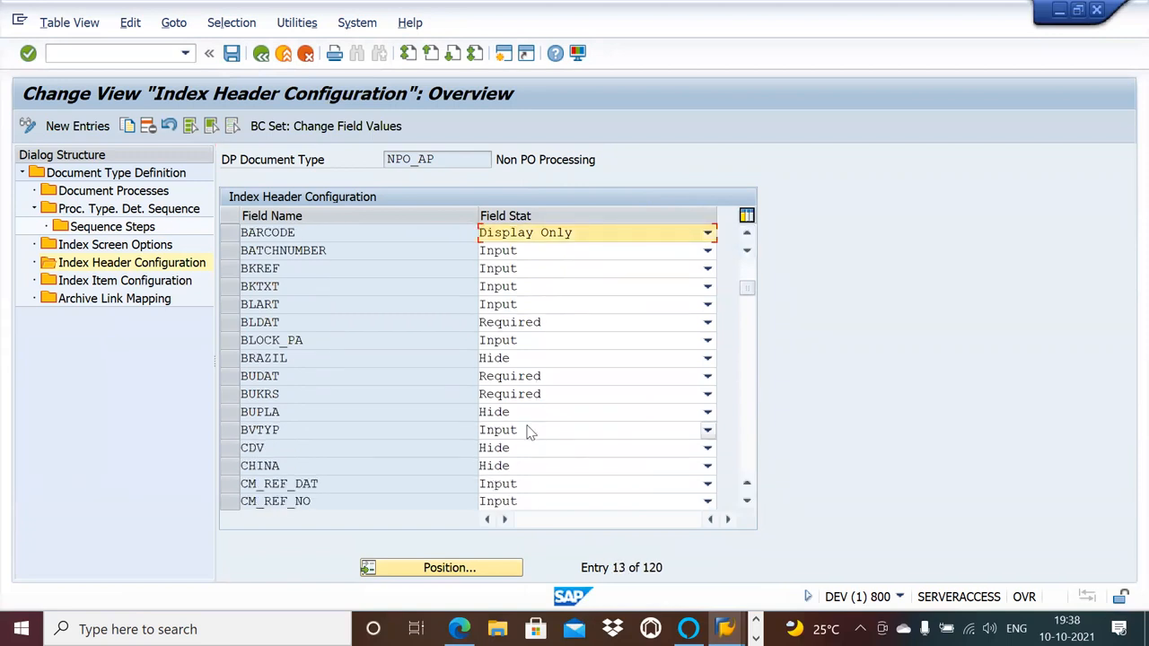
{"action": "left_click", "coordinate": [747, 502]}
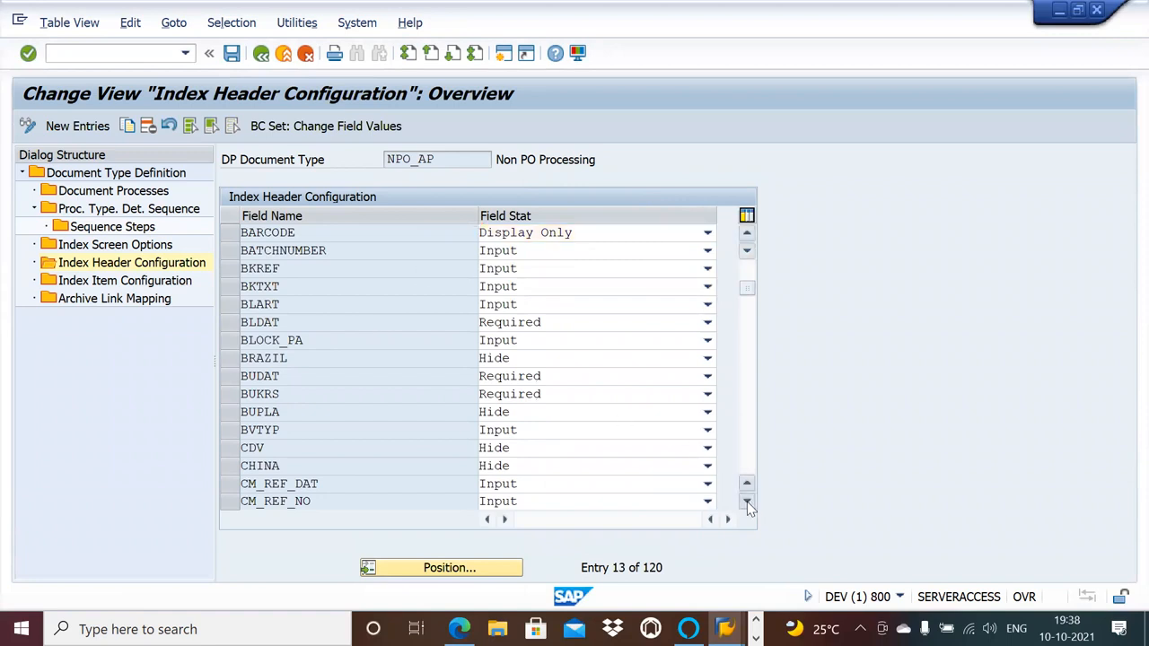
{"action": "left_click", "coordinate": [747, 501]}
{"action": "left_click", "coordinate": [747, 502]}
{"action": "left_click", "coordinate": [747, 502]}
{"action": "left_click", "coordinate": [747, 502]}
{"action": "left_click", "coordinate": [747, 502]}
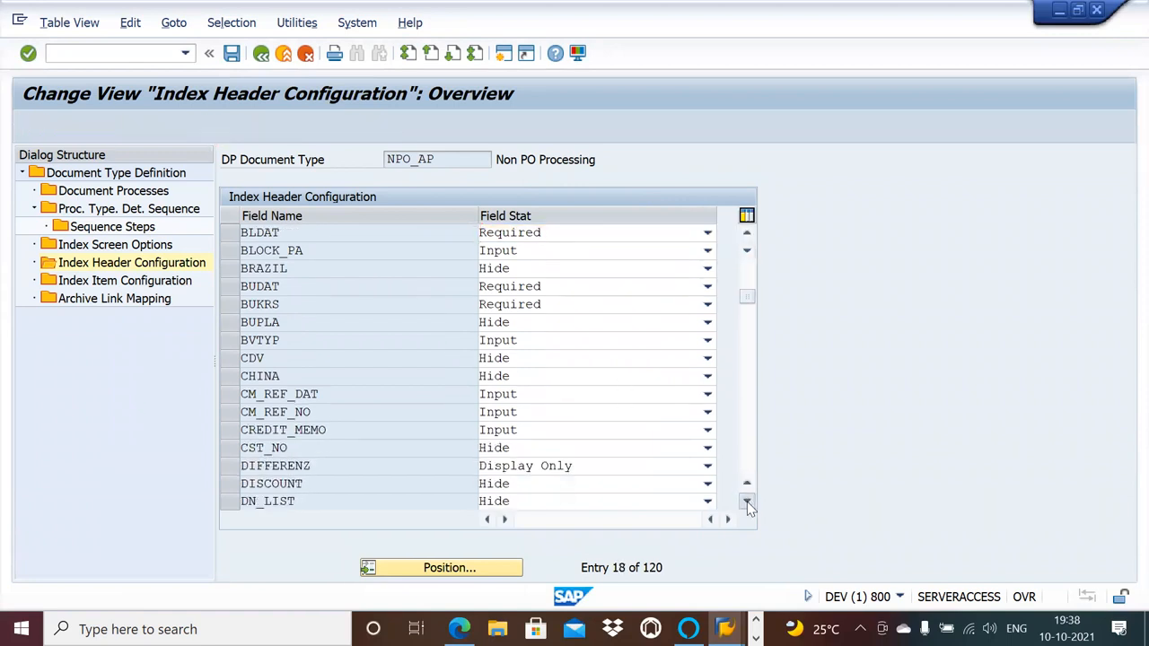
{"action": "left_click", "coordinate": [746, 502]}
{"action": "left_click", "coordinate": [747, 502]}
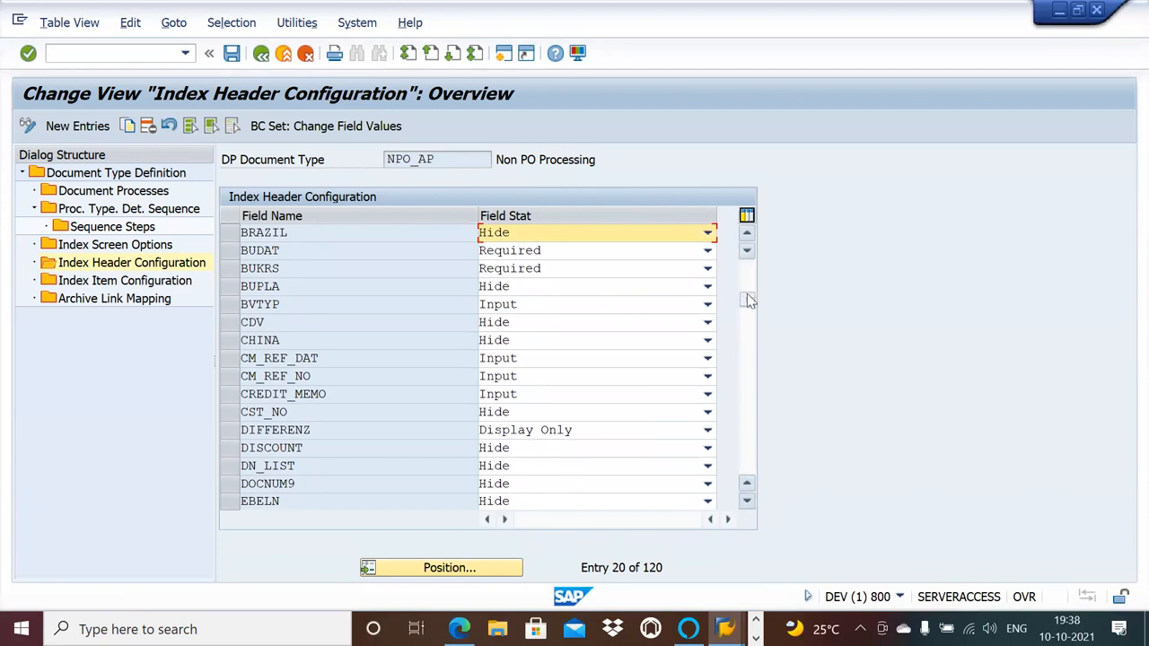
{"action": "left_click_drag", "start_coordinate": [749, 301], "coordinate": [749, 310]}
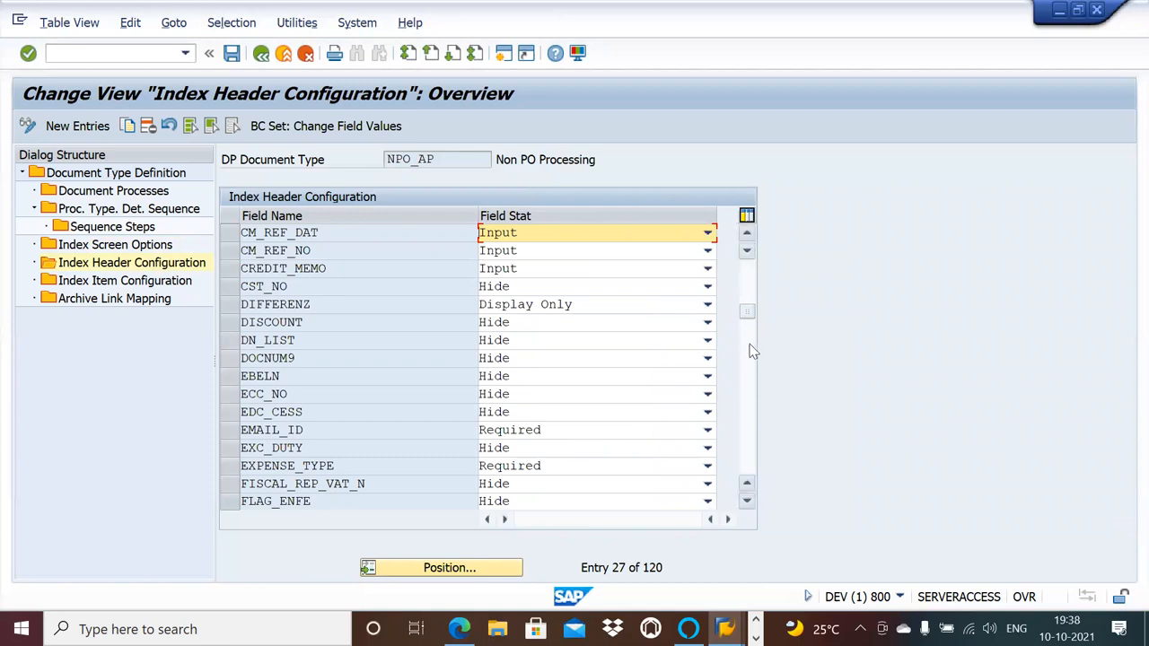
{"action": "left_click", "coordinate": [746, 502]}
{"action": "left_click", "coordinate": [746, 502]}
{"action": "left_click", "coordinate": [746, 502]}
{"action": "left_click", "coordinate": [746, 502]}
{"action": "left_click", "coordinate": [746, 501]}
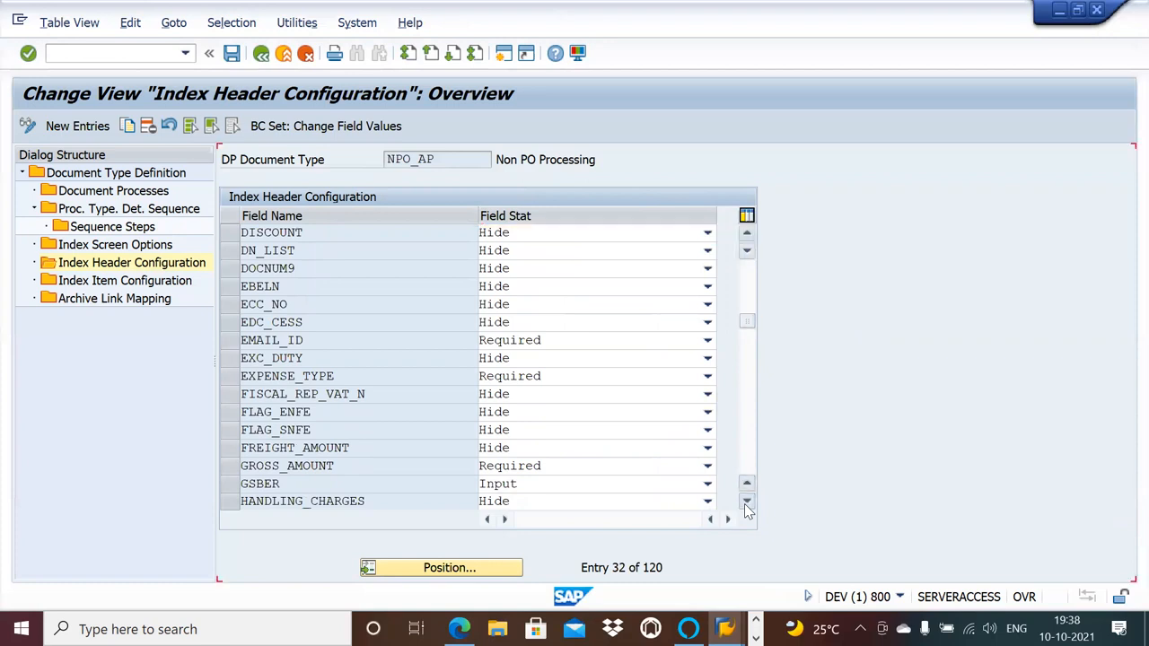
{"action": "left_click", "coordinate": [746, 502]}
{"action": "left_click", "coordinate": [745, 501]}
{"action": "left_click", "coordinate": [746, 501]}
{"action": "left_click", "coordinate": [746, 502]}
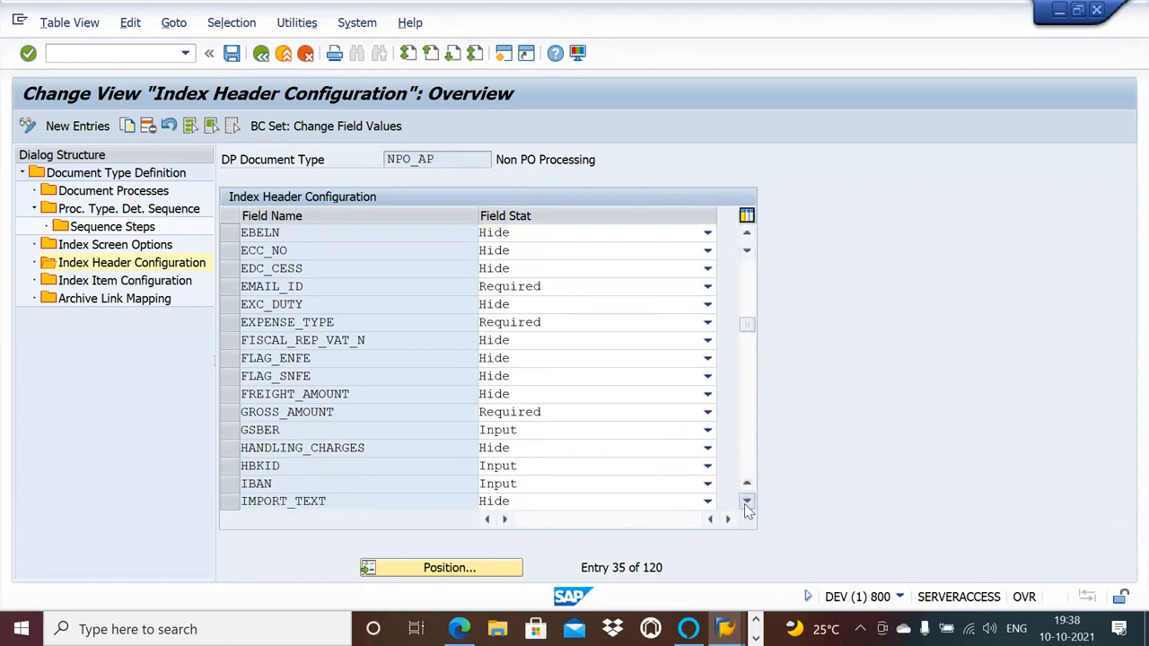
{"action": "left_click", "coordinate": [746, 502]}
{"action": "left_click", "coordinate": [745, 502]}
{"action": "left_click", "coordinate": [746, 502]}
{"action": "left_click", "coordinate": [745, 502]}
{"action": "left_click", "coordinate": [746, 502]}
{"action": "left_click", "coordinate": [746, 502]}
{"action": "left_click", "coordinate": [746, 502]}
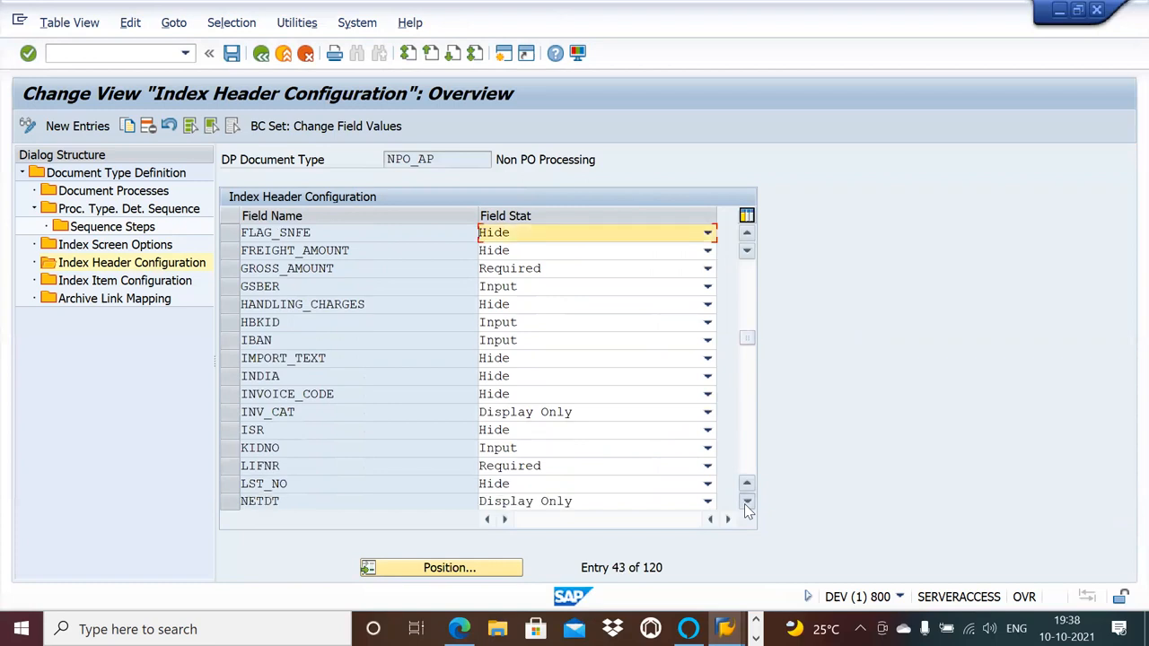
{"action": "left_click", "coordinate": [746, 502]}
{"action": "left_click", "coordinate": [746, 502]}
{"action": "left_click", "coordinate": [746, 502]}
{"action": "left_click", "coordinate": [746, 502]}
{"action": "left_click", "coordinate": [746, 502]}
{"action": "left_click", "coordinate": [746, 502]}
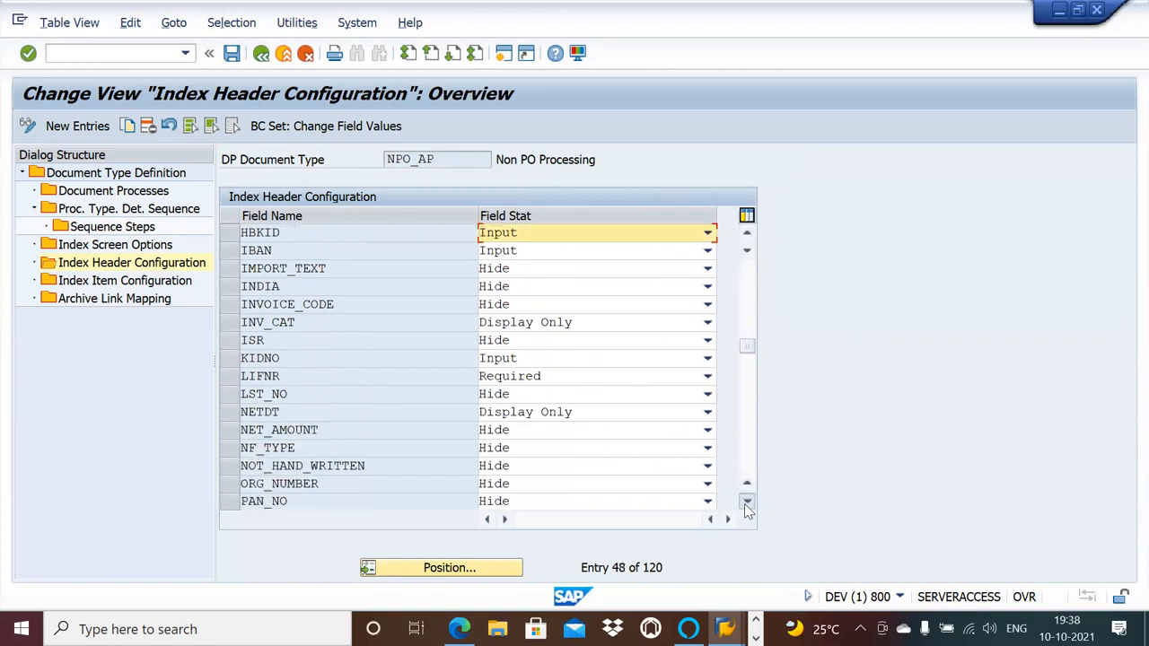
{"action": "left_click", "coordinate": [746, 502]}
{"action": "left_click", "coordinate": [746, 502]}
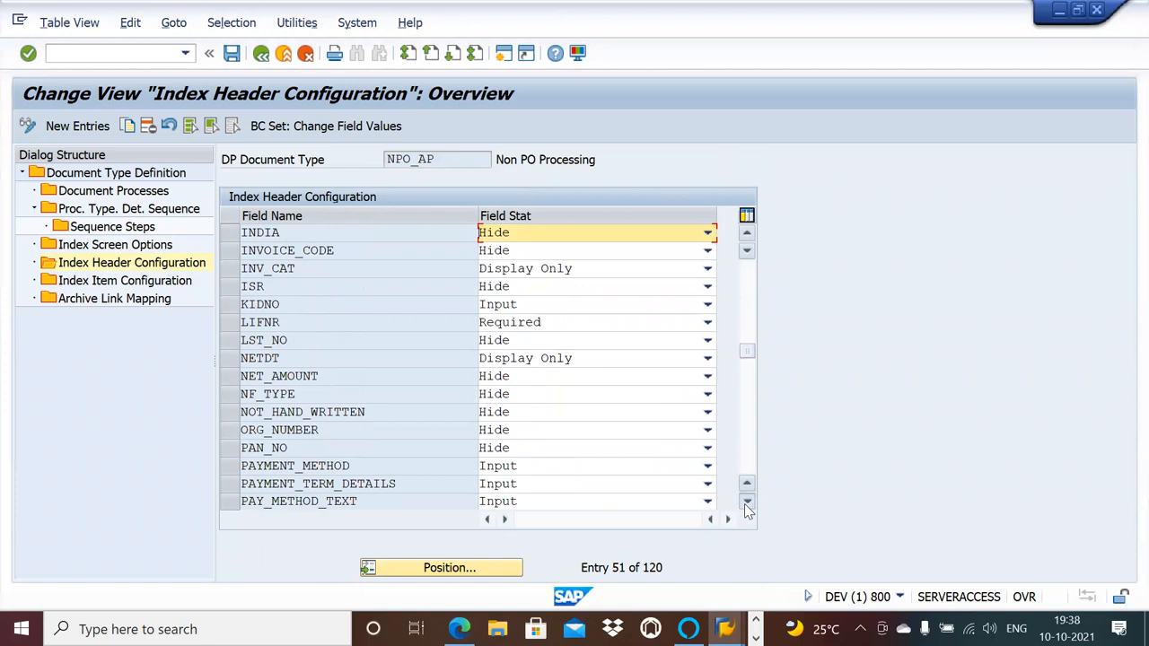
{"action": "left_click", "coordinate": [746, 502]}
{"action": "left_click", "coordinate": [746, 502]}
{"action": "left_click", "coordinate": [746, 501]}
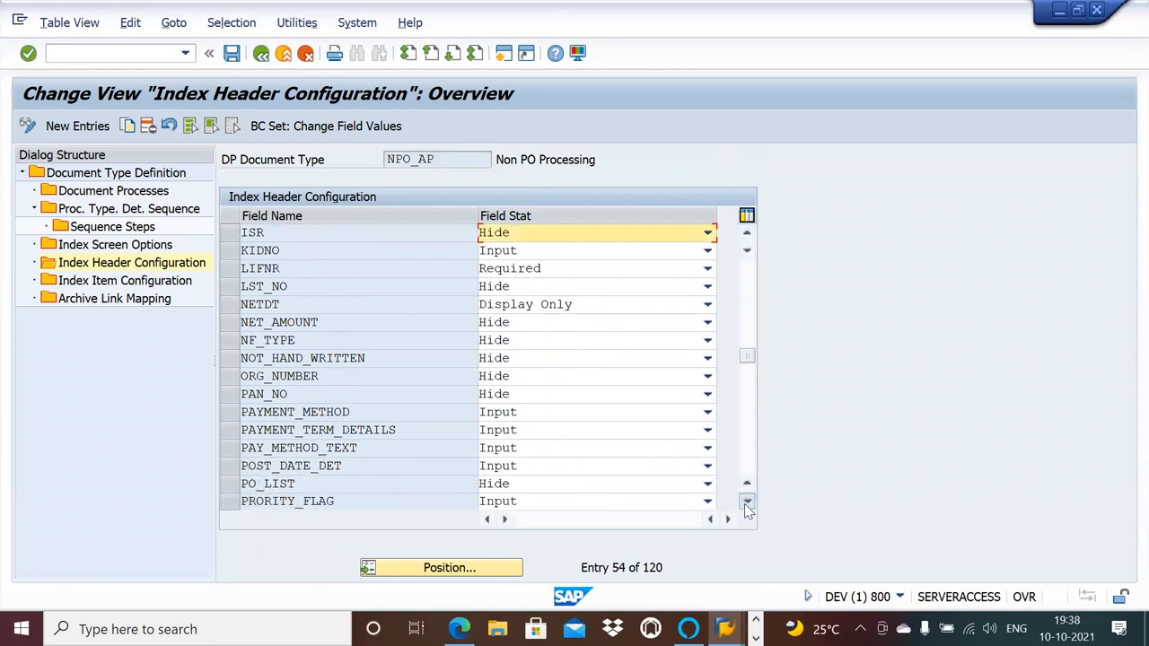
{"action": "left_click", "coordinate": [746, 501]}
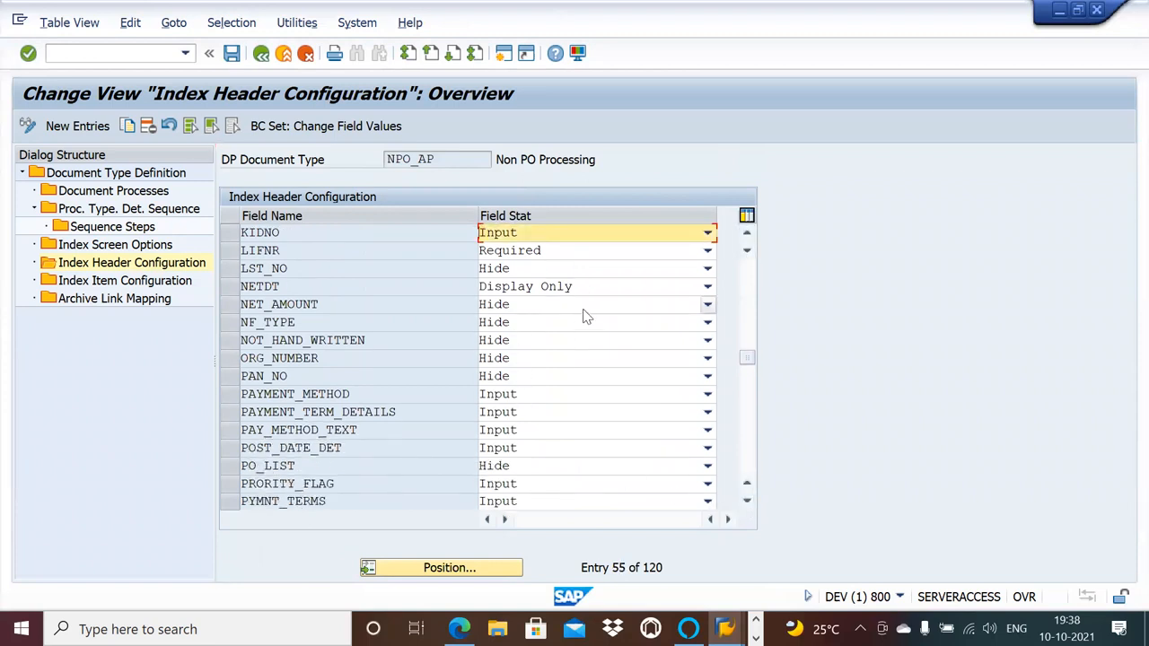
Open NPO_AP's index item configuration and check the field status options available for KOKRS.
{"action": "left_click", "coordinate": [167, 287]}
{"action": "double_click", "coordinate": [167, 287]}
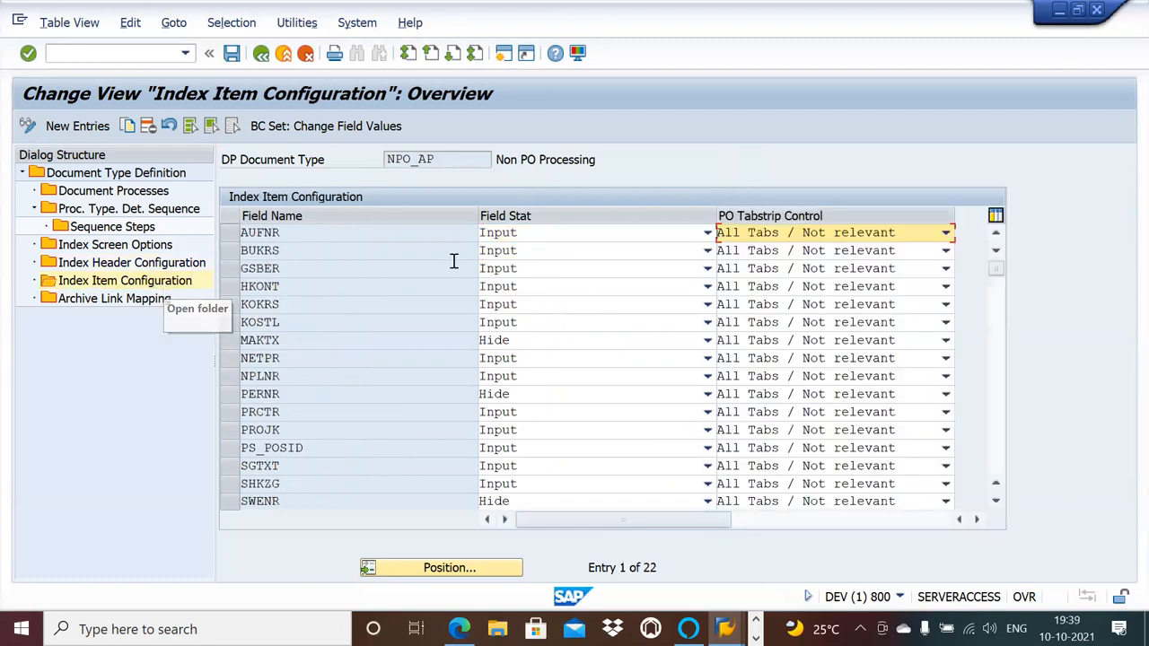
{"action": "left_click", "coordinate": [996, 500]}
{"action": "left_click", "coordinate": [996, 501]}
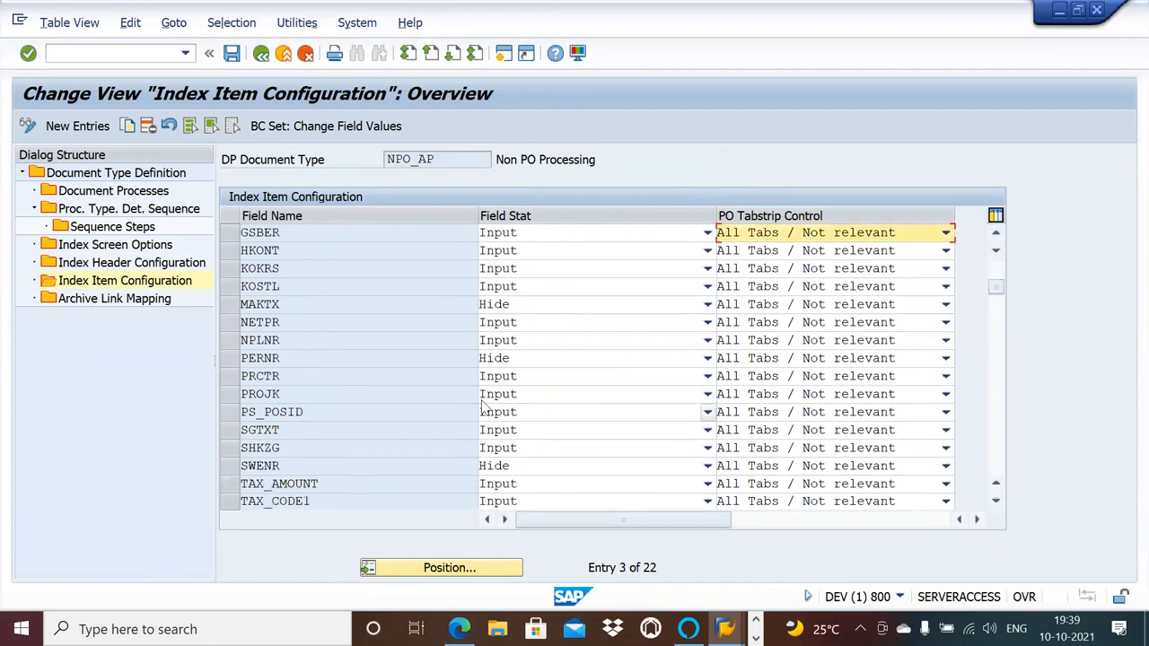
{"action": "left_click", "coordinate": [417, 364]}
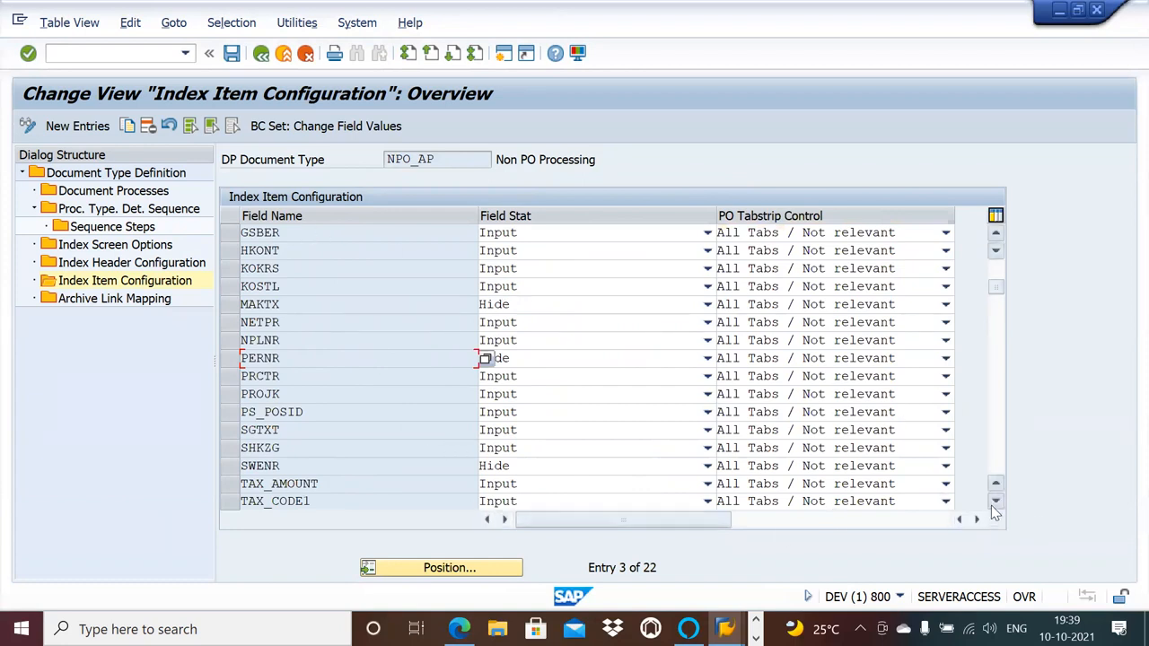
{"action": "left_click", "coordinate": [533, 269]}
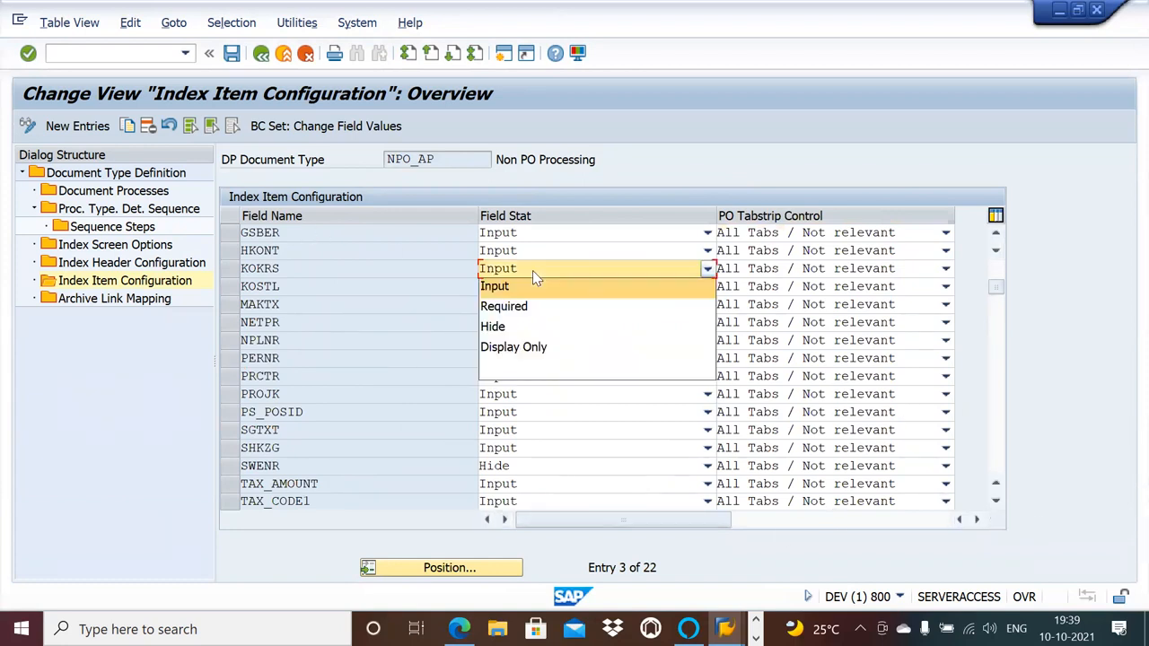
{"action": "left_click", "coordinate": [398, 267]}
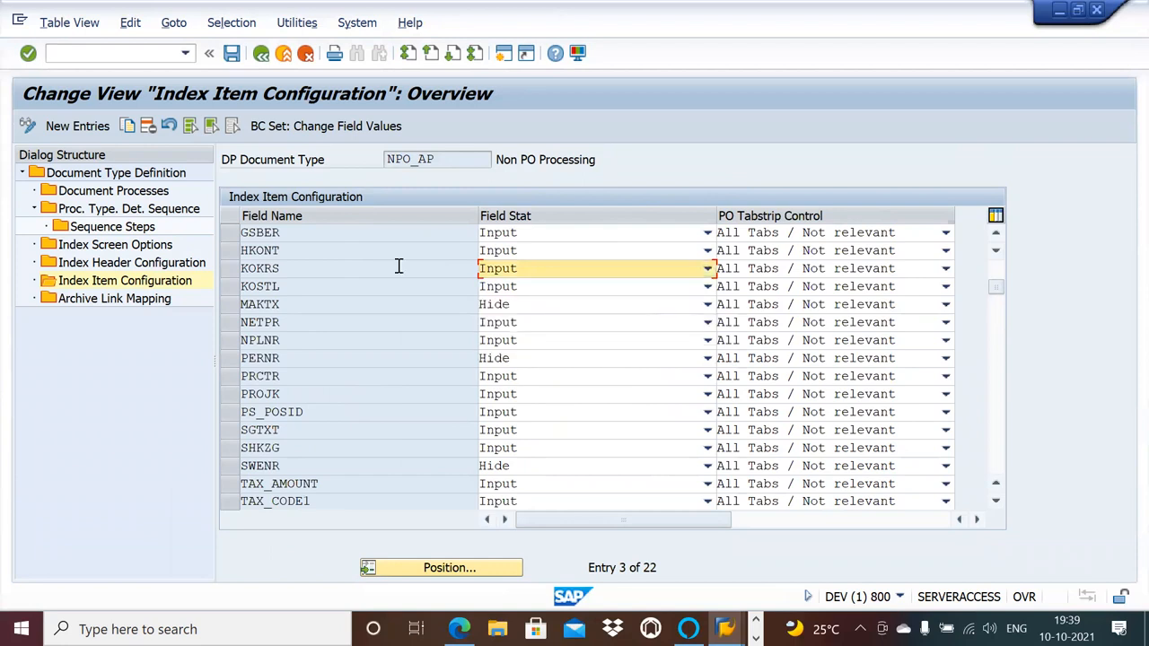
{"action": "key", "text": "ctrl+p"}
{"action": "key", "text": "ctrl+f"}
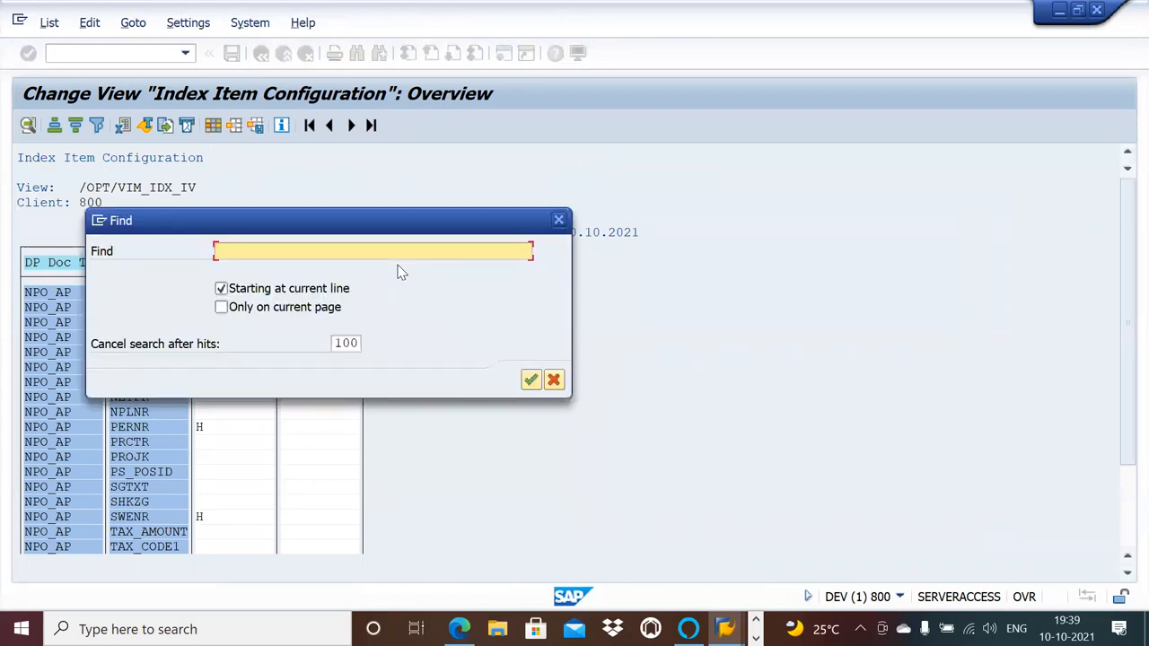
{"action": "left_click", "coordinate": [558, 219]}
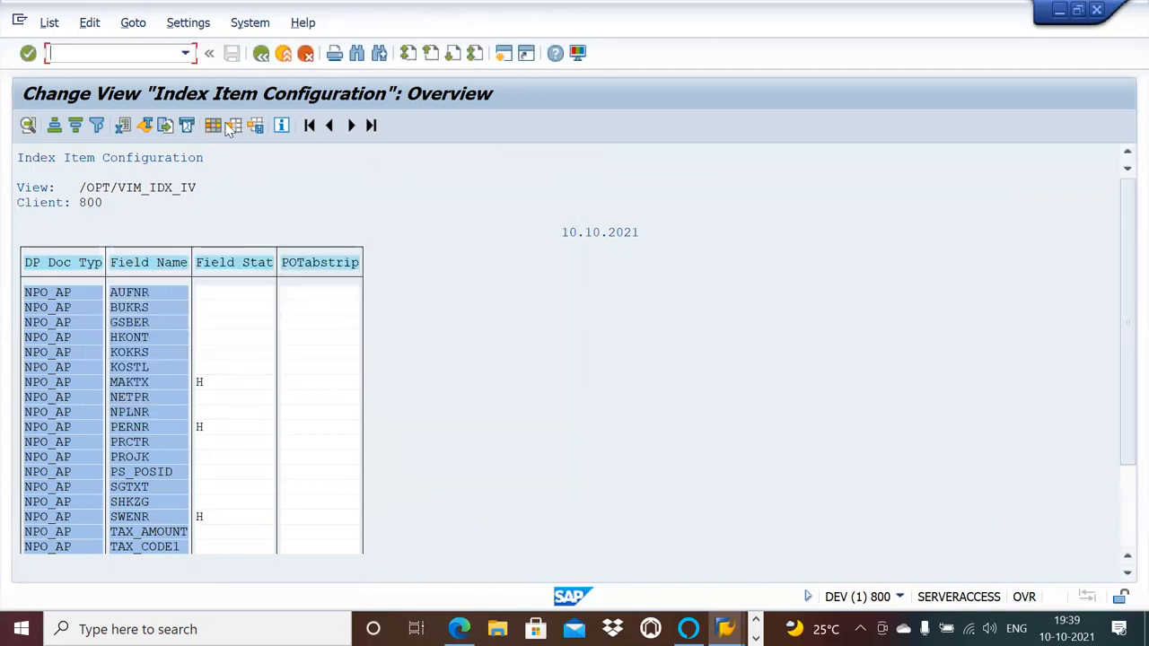
{"action": "left_click", "coordinate": [261, 53]}
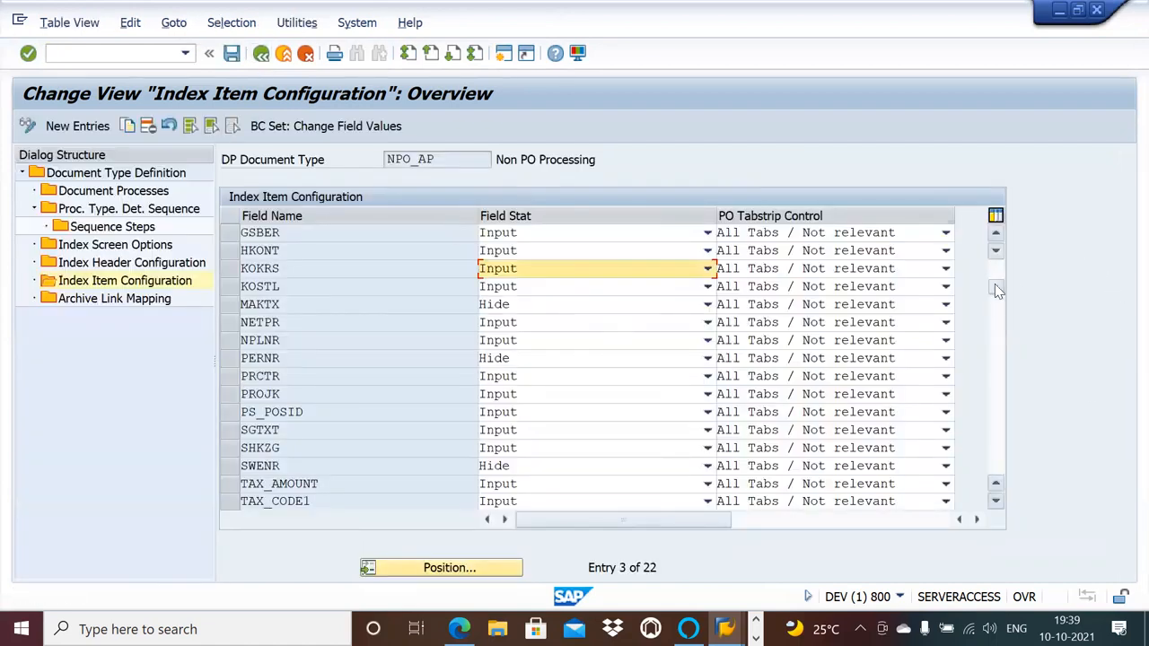
Examine the index item field statuses through the last field, WRBTR, and return to the first entry, AUFNR.
{"action": "left_click_drag", "start_coordinate": [996, 289], "coordinate": [995, 345]}
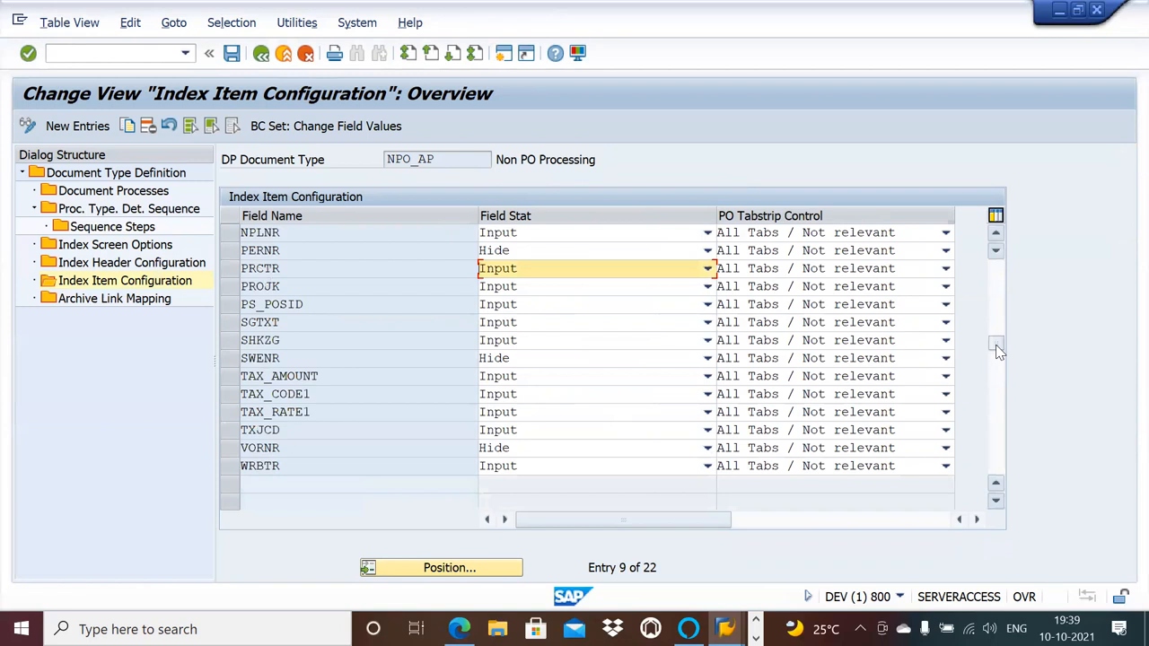
{"action": "left_click", "coordinate": [998, 233]}
{"action": "left_click", "coordinate": [997, 233]}
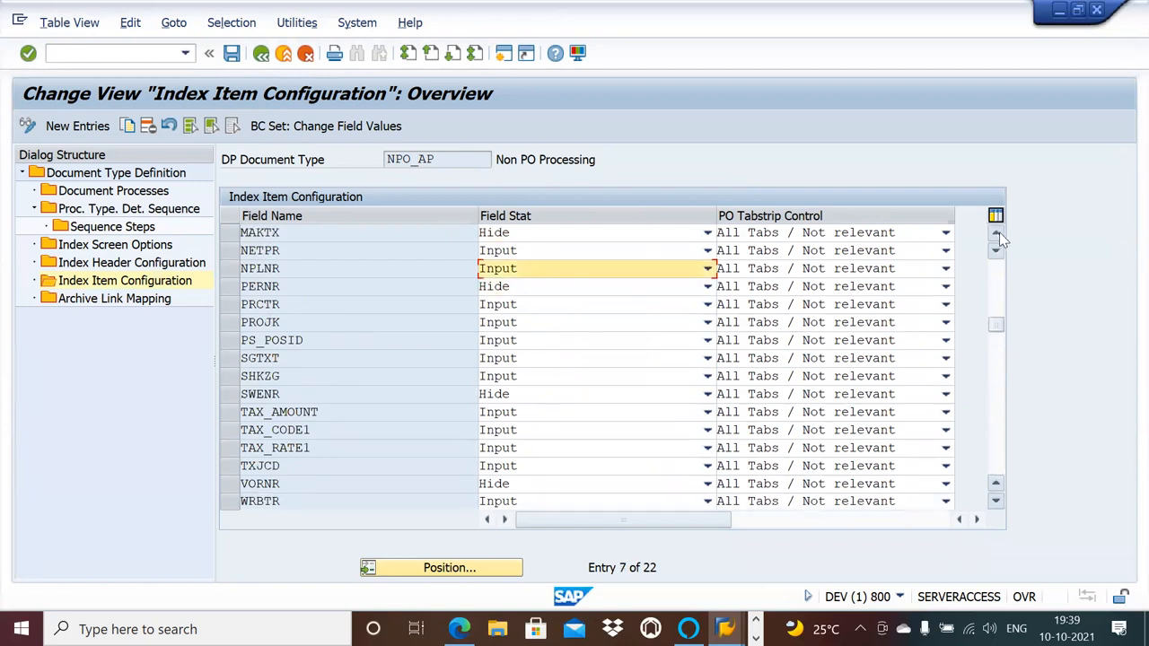
{"action": "left_click", "coordinate": [996, 233]}
{"action": "left_click", "coordinate": [996, 233]}
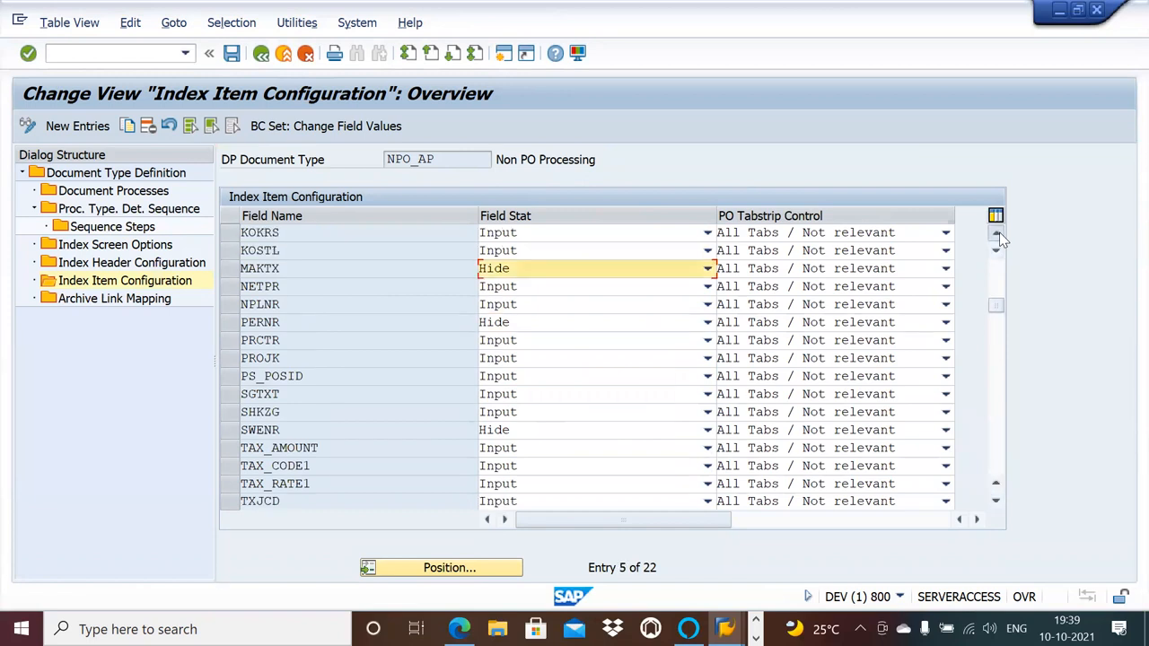
{"action": "left_click", "coordinate": [997, 233]}
{"action": "left_click", "coordinate": [996, 233]}
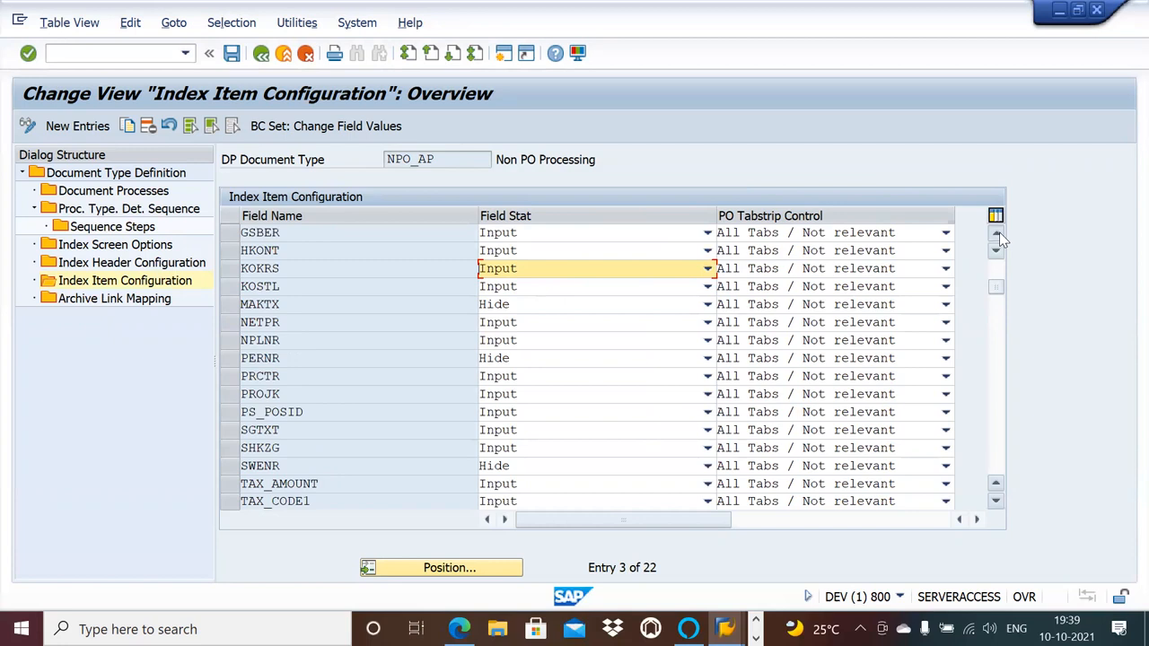
{"action": "left_click", "coordinate": [996, 234]}
{"action": "left_click", "coordinate": [997, 234]}
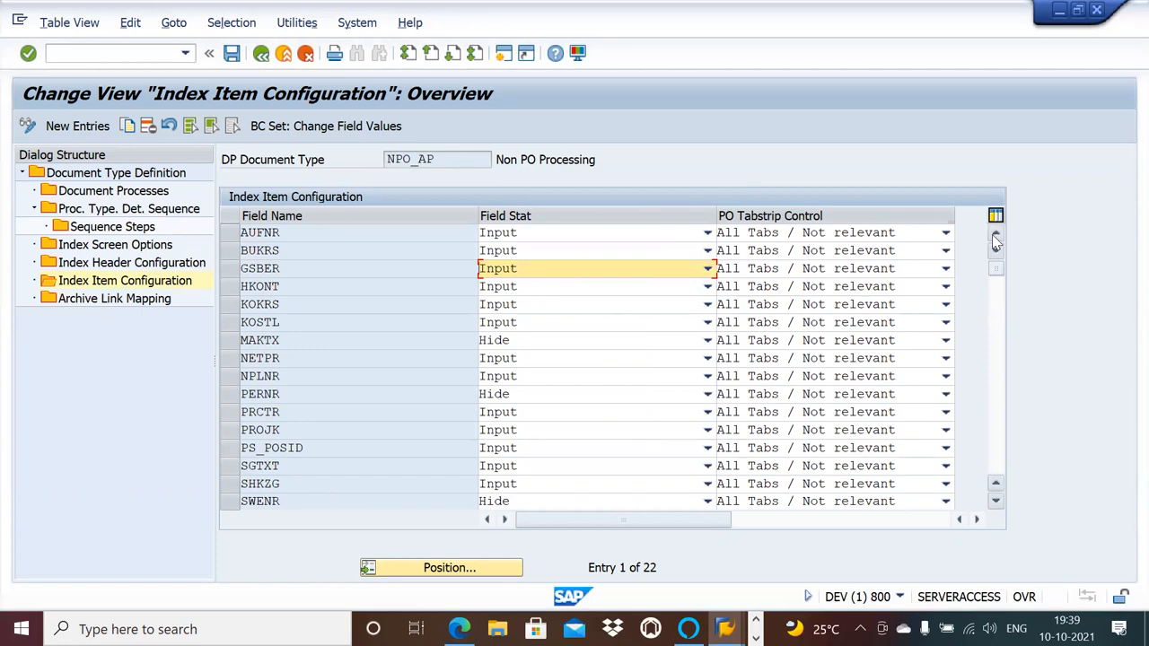
Open NPO_AP's archive link mapping, and check the VIM 5.1.6 Processes presets using transaction OAWD in a separate session before returning to the mapping.
{"action": "left_click", "coordinate": [145, 303]}
{"action": "left_click", "coordinate": [145, 303]}
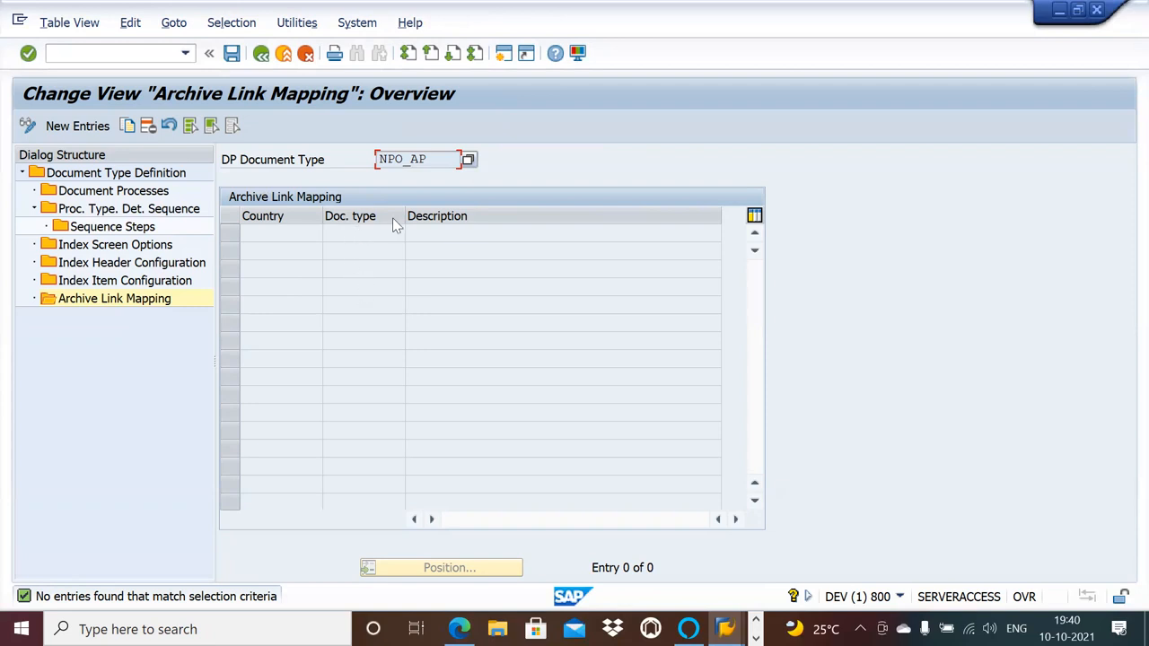
{"action": "left_click", "coordinate": [504, 53]}
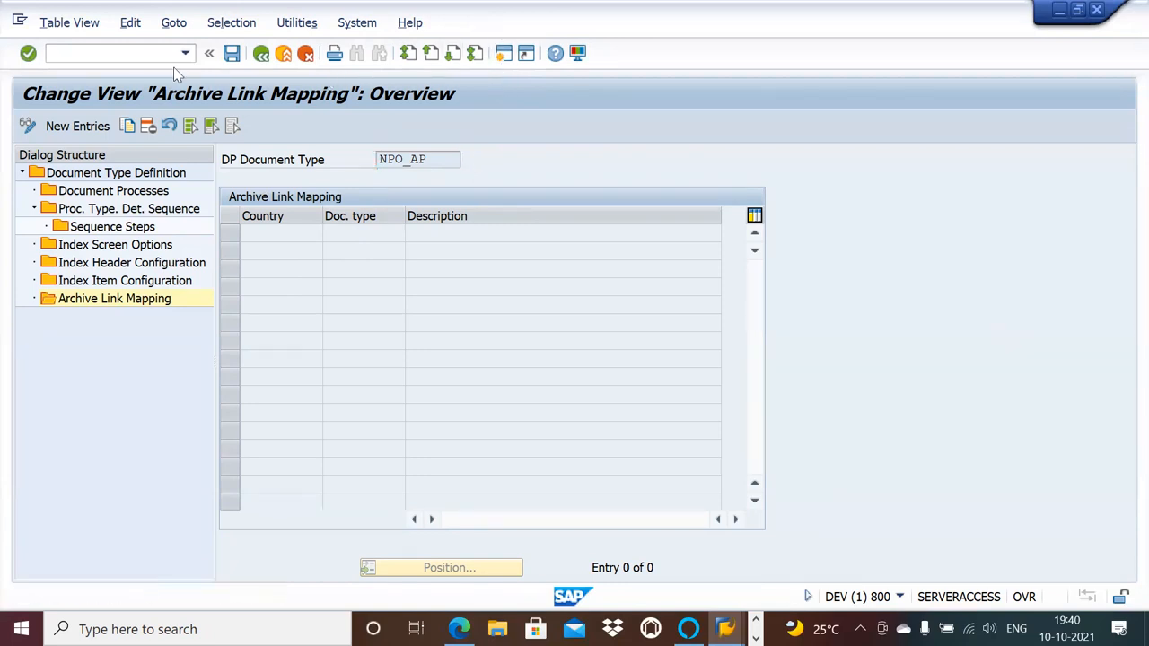
{"action": "type", "text": "oawd"}
{"action": "key", "text": "Return"}
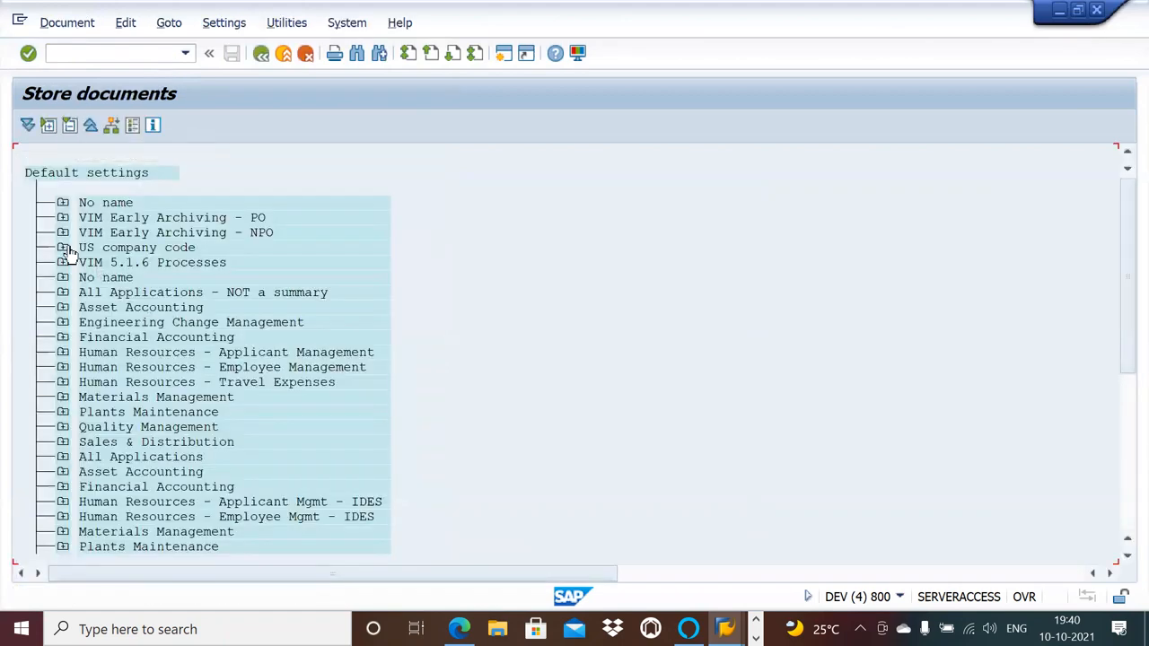
{"action": "left_click", "coordinate": [63, 265]}
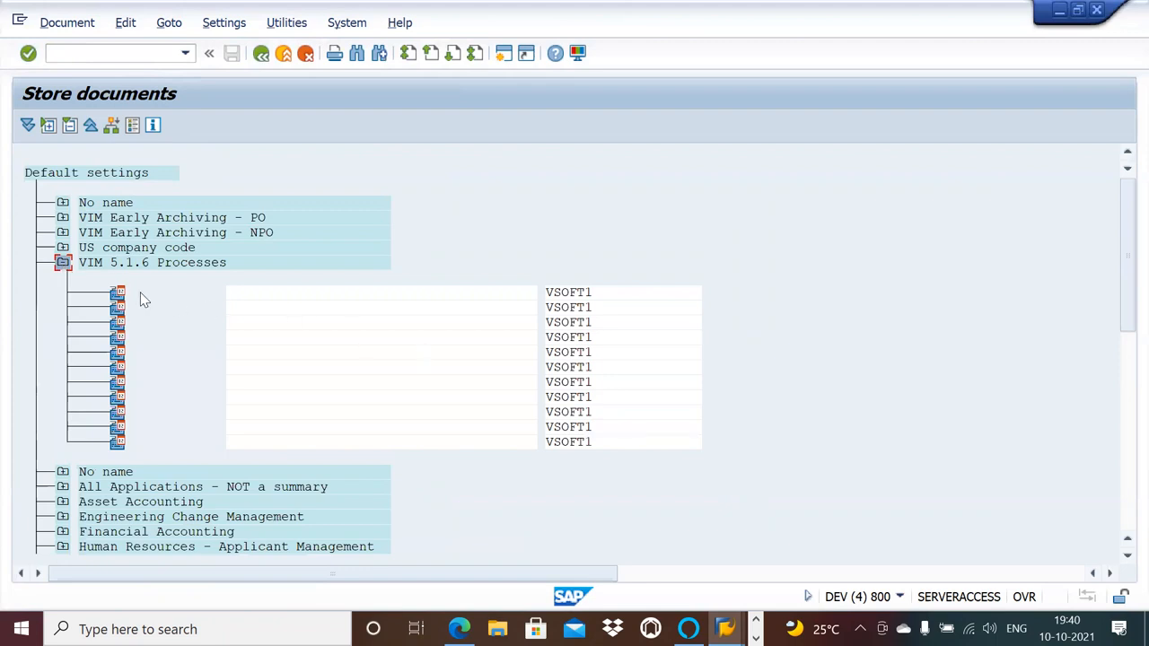
{"action": "key", "text": "alt+Tab"}
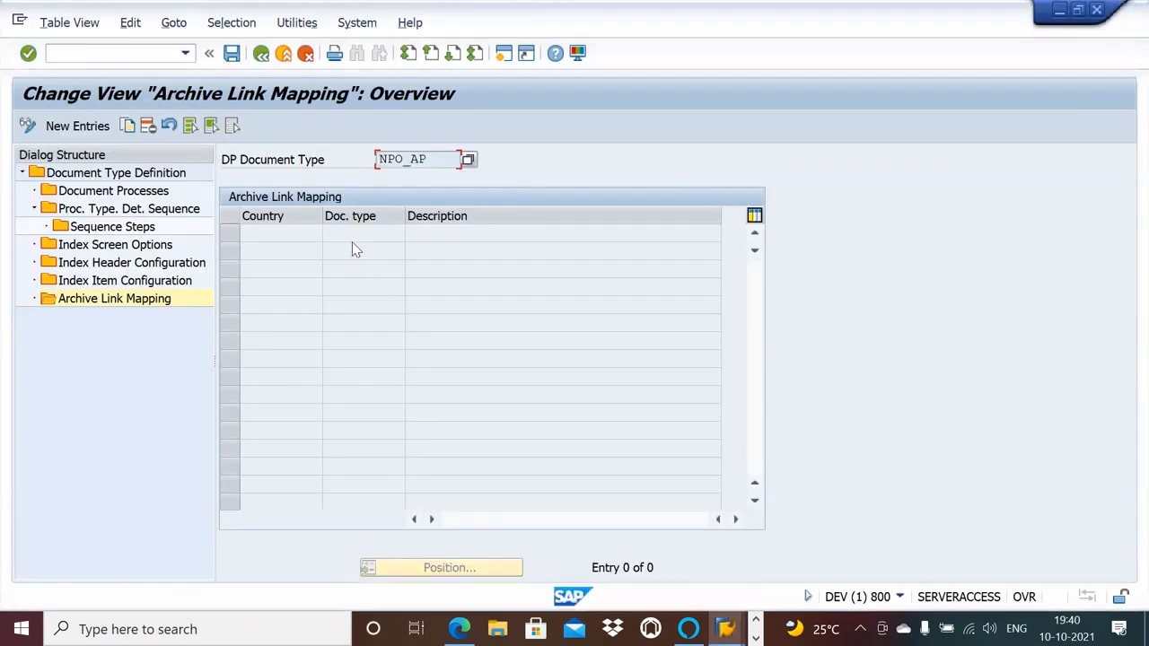
Compare NPO_AP's archive link mapping with the VIM 5.1.6 Processes presets in the Store documents session.
{"action": "key", "text": "alt+Tab"}
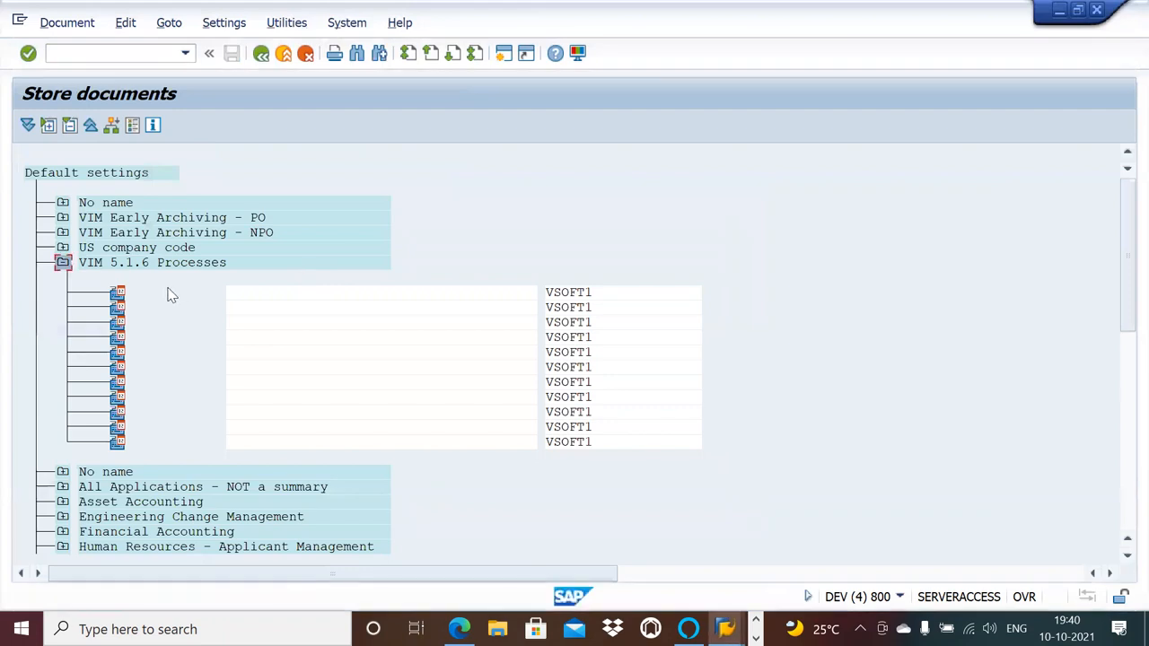
{"action": "key", "text": "alt+Tab"}
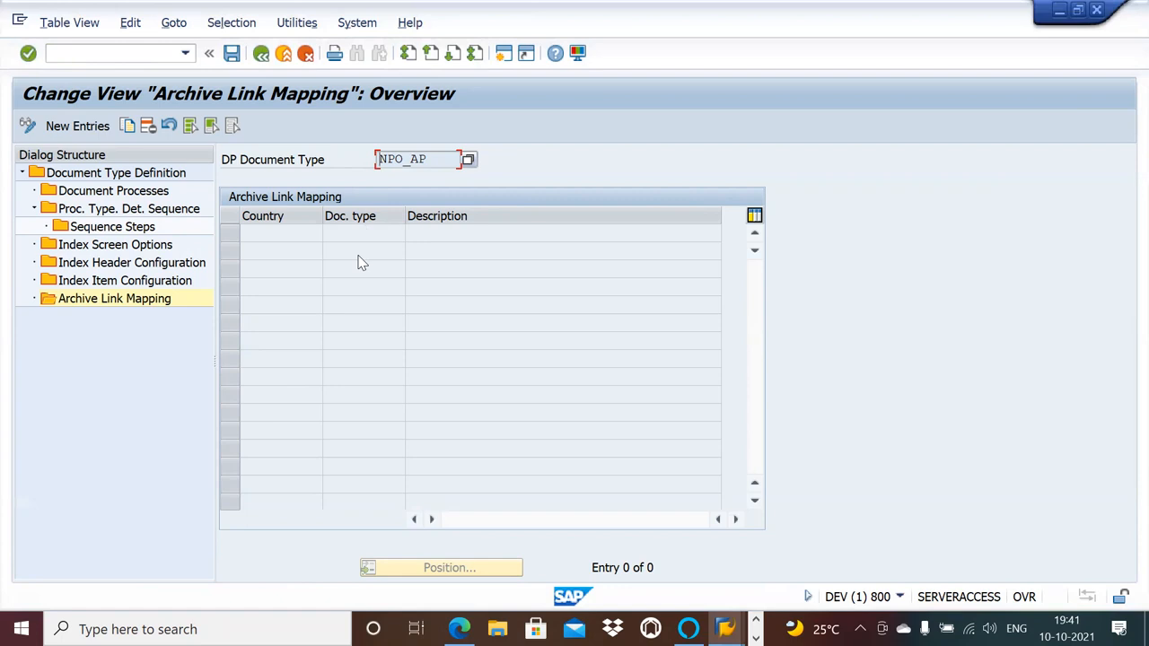
{"action": "key", "text": "alt+Tab"}
{"action": "key", "text": "alt+Tab"}
{"action": "key", "text": "alt+Tab"}
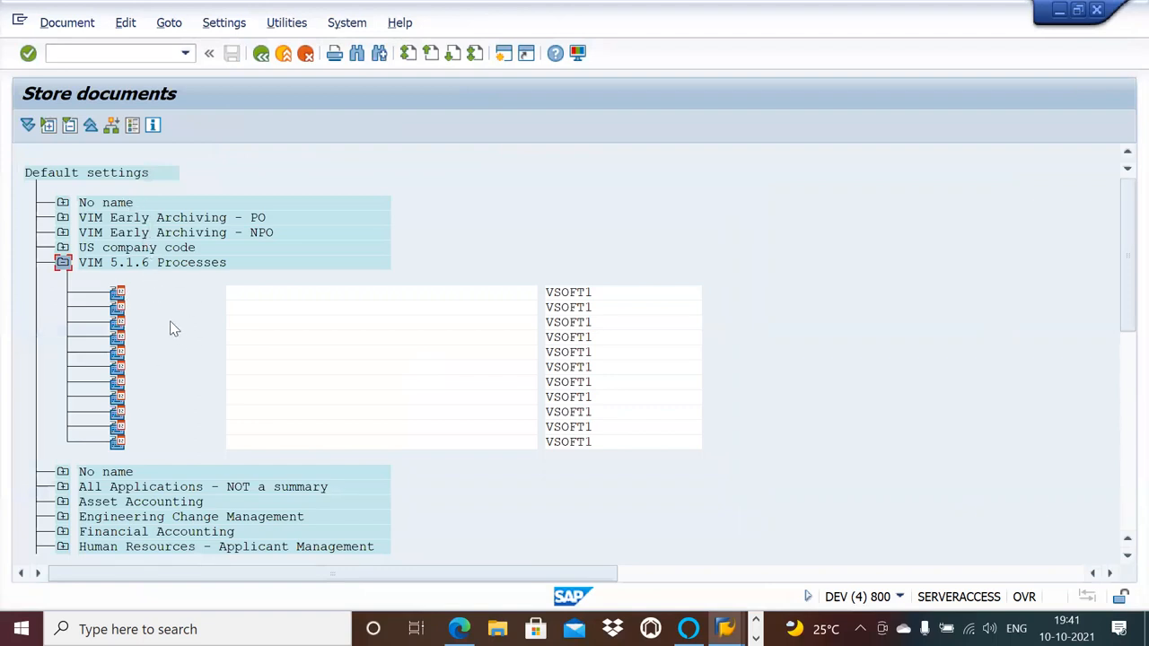
{"action": "key", "text": "alt+Tab"}
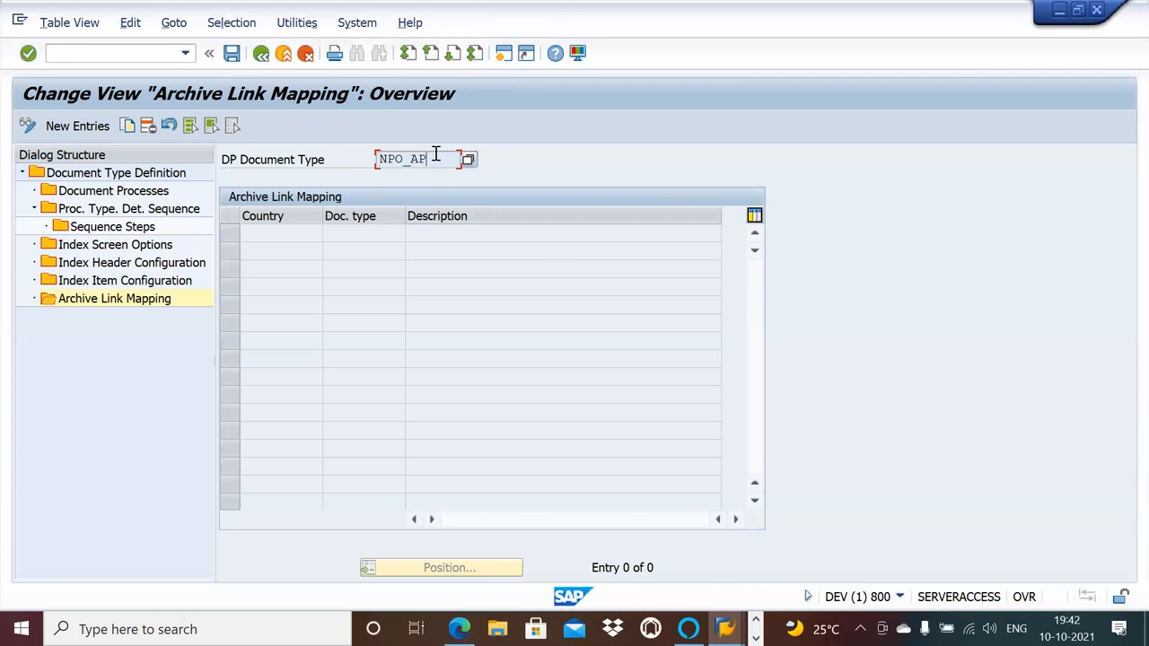
{"action": "key", "text": "alt+Tab"}
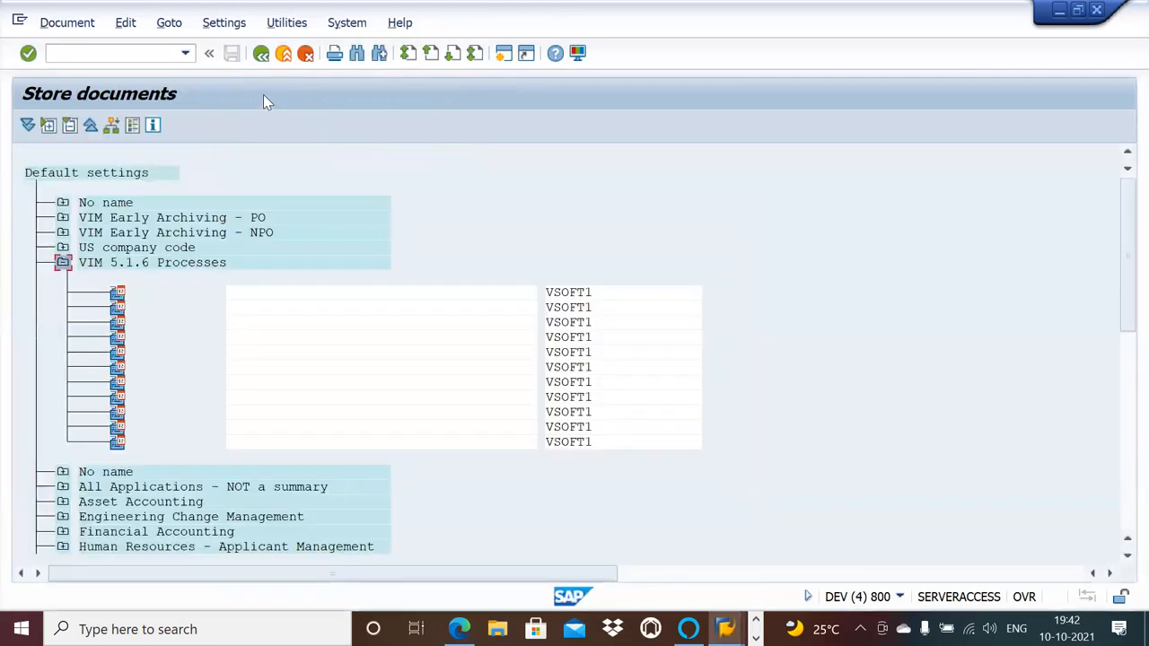
{"action": "key", "text": "alt+Tab"}
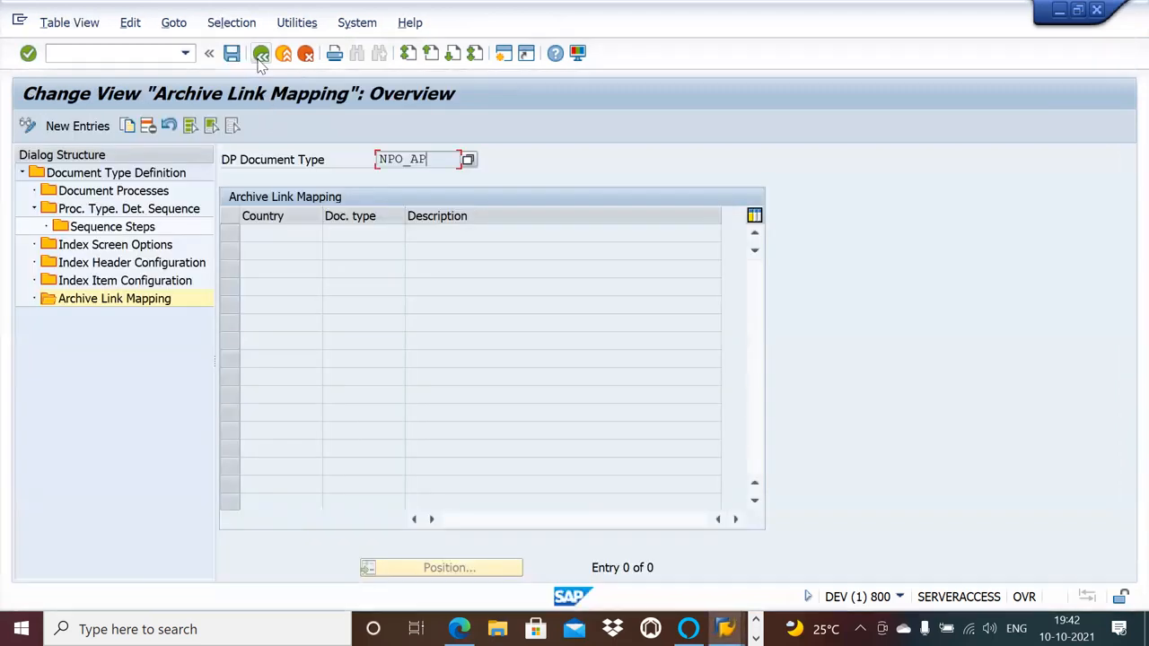
Return to NPO_AP's document type definition details and review the basic and process configuration.
{"action": "left_click", "coordinate": [260, 55]}
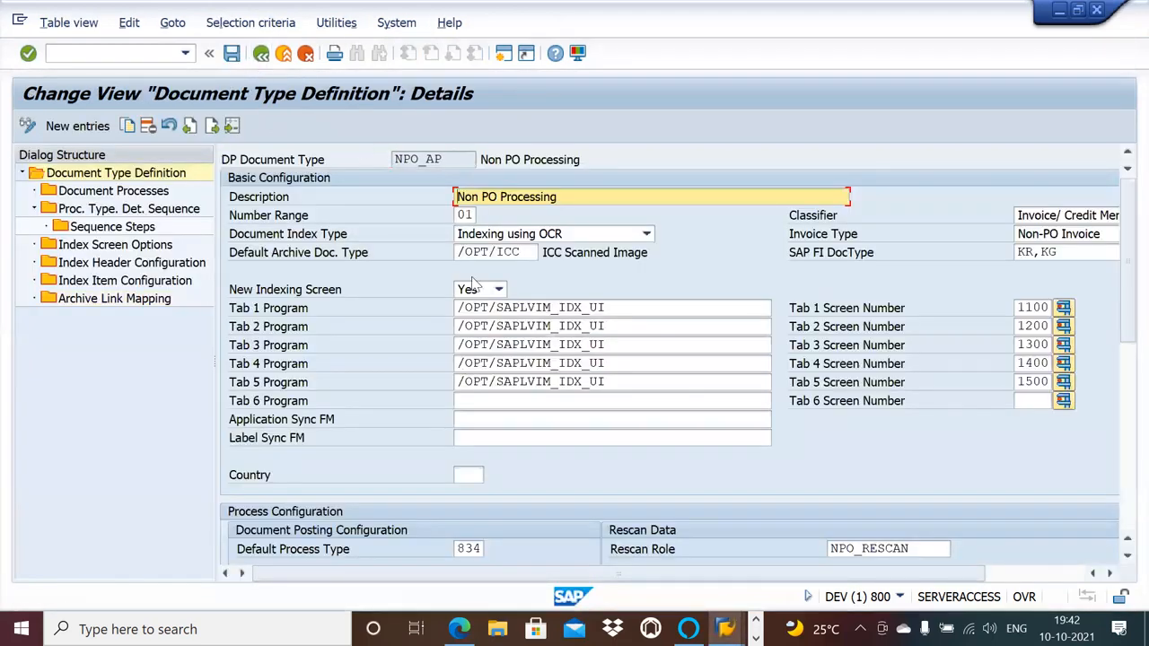
{"action": "left_click", "coordinate": [1124, 456]}
{"action": "left_click", "coordinate": [1125, 296]}
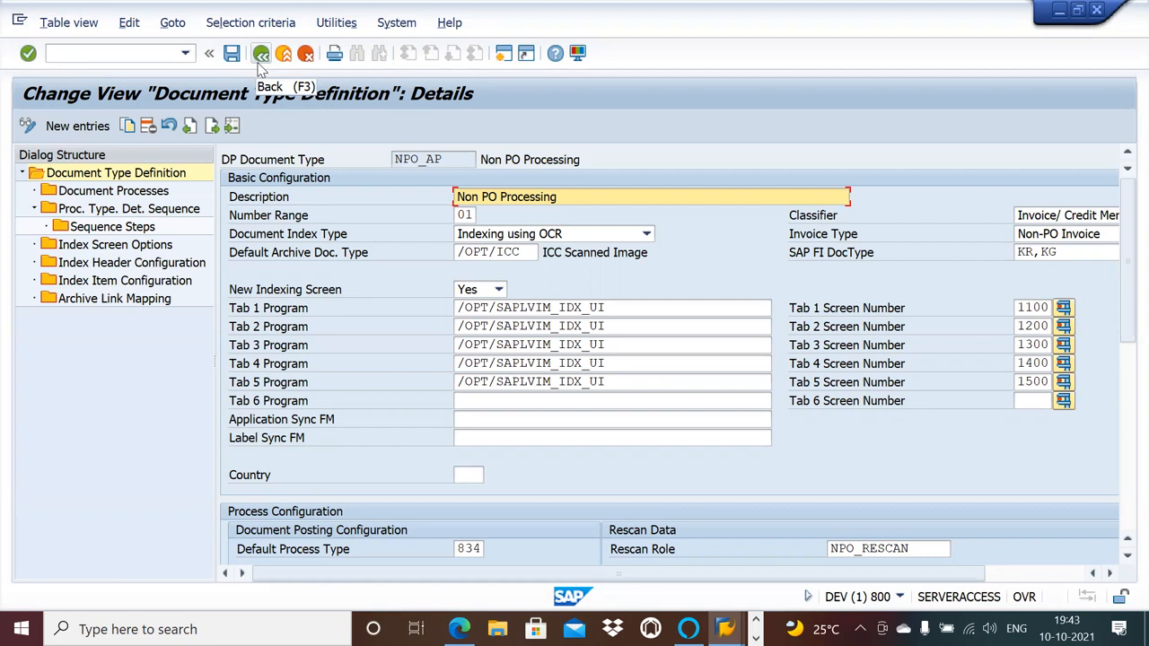
Check the process type creation list in the Word document "NPO Document type Configuration End to End" and return to NPO_AP's details in SAP.
{"action": "key", "text": "alt+Tab"}
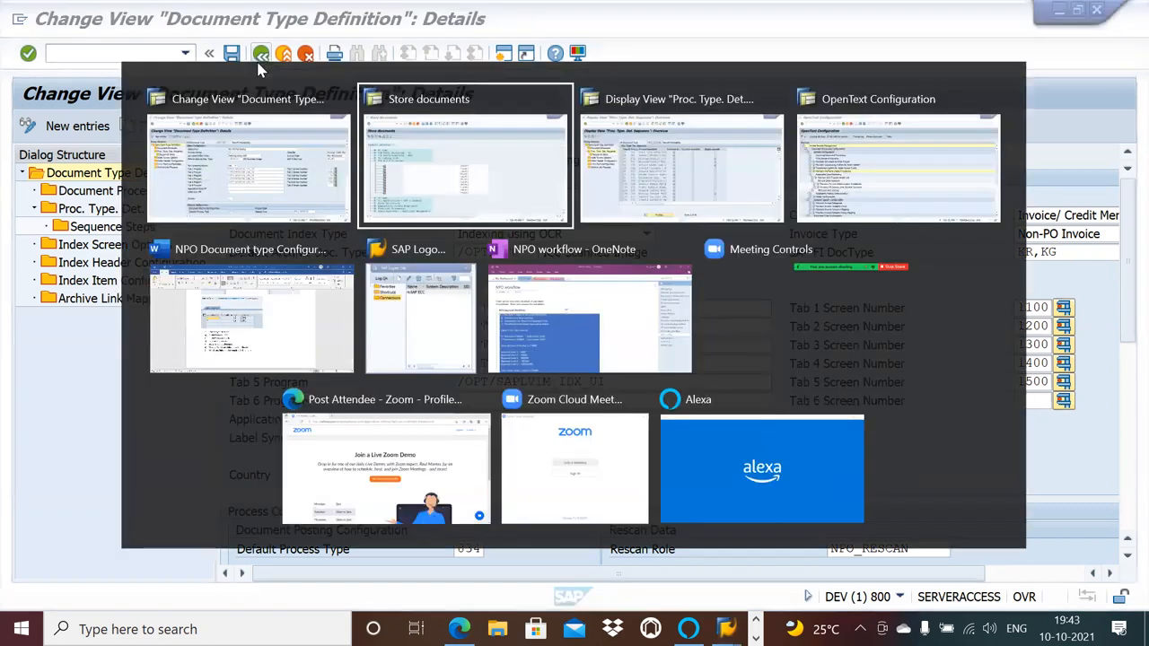
{"action": "key", "text": "alt+Tab"}
{"action": "key", "text": "alt+Tab"}
{"action": "key", "text": "alt+Tab"}
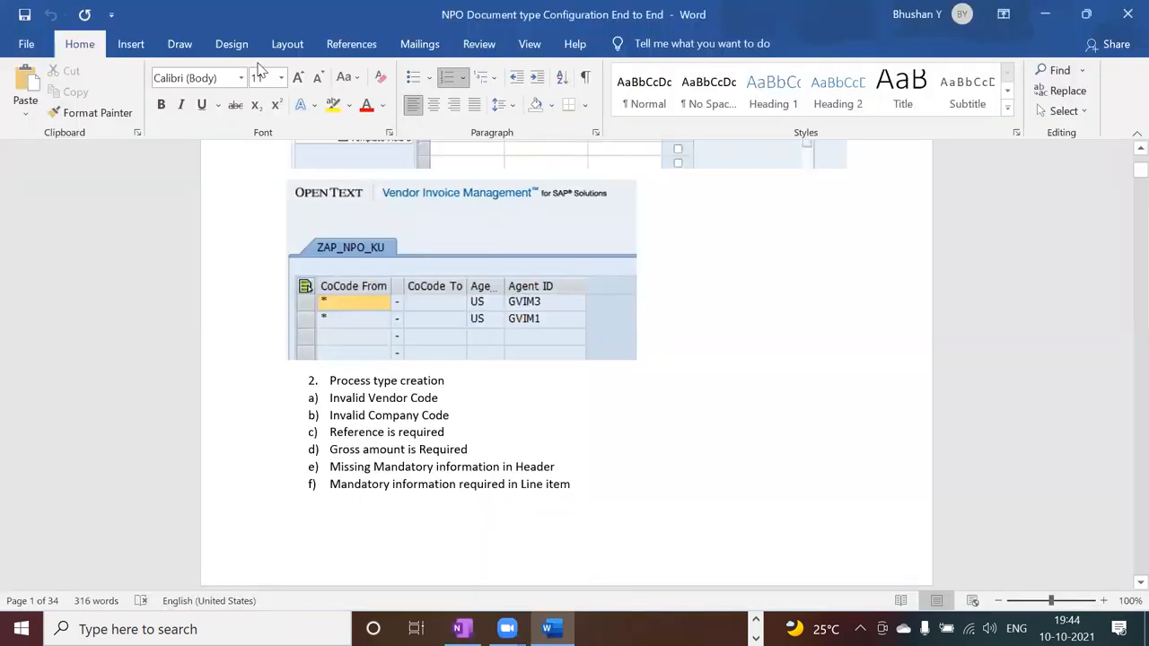
{"action": "key", "text": "alt+Tab"}
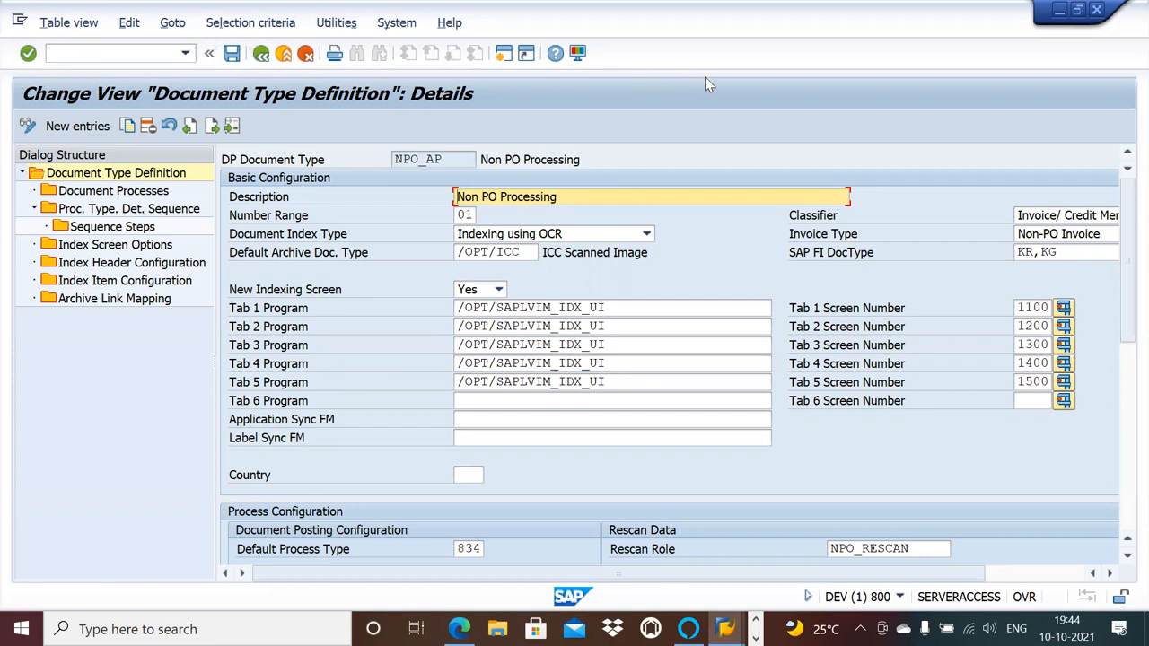
{"action": "left_click", "coordinate": [577, 57]}
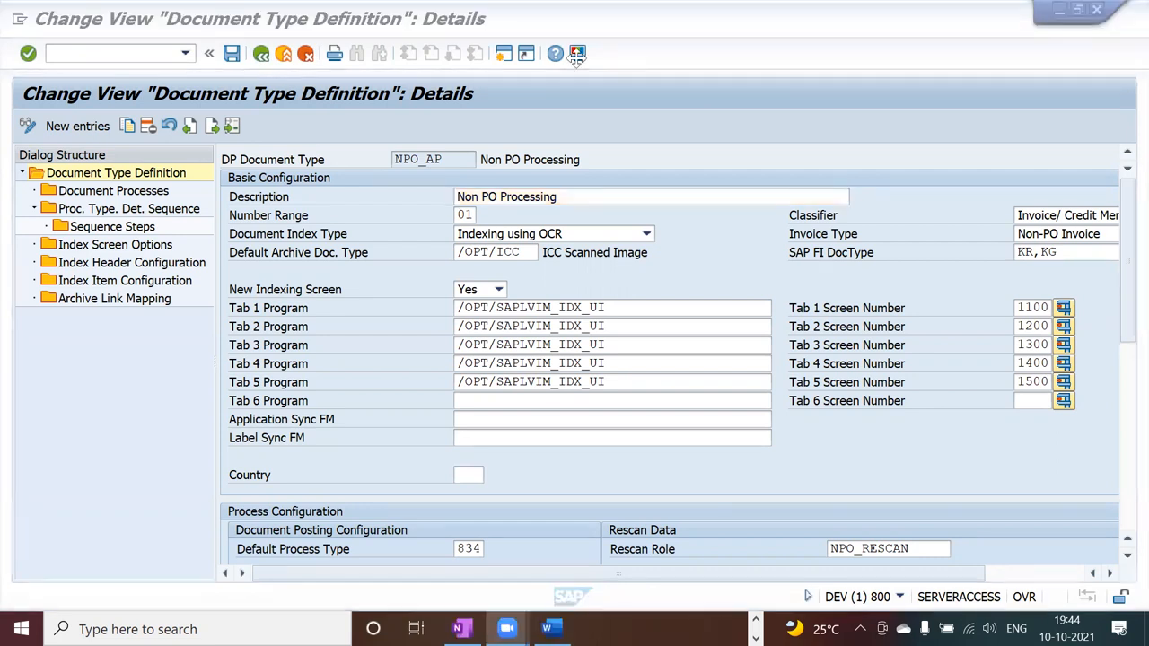